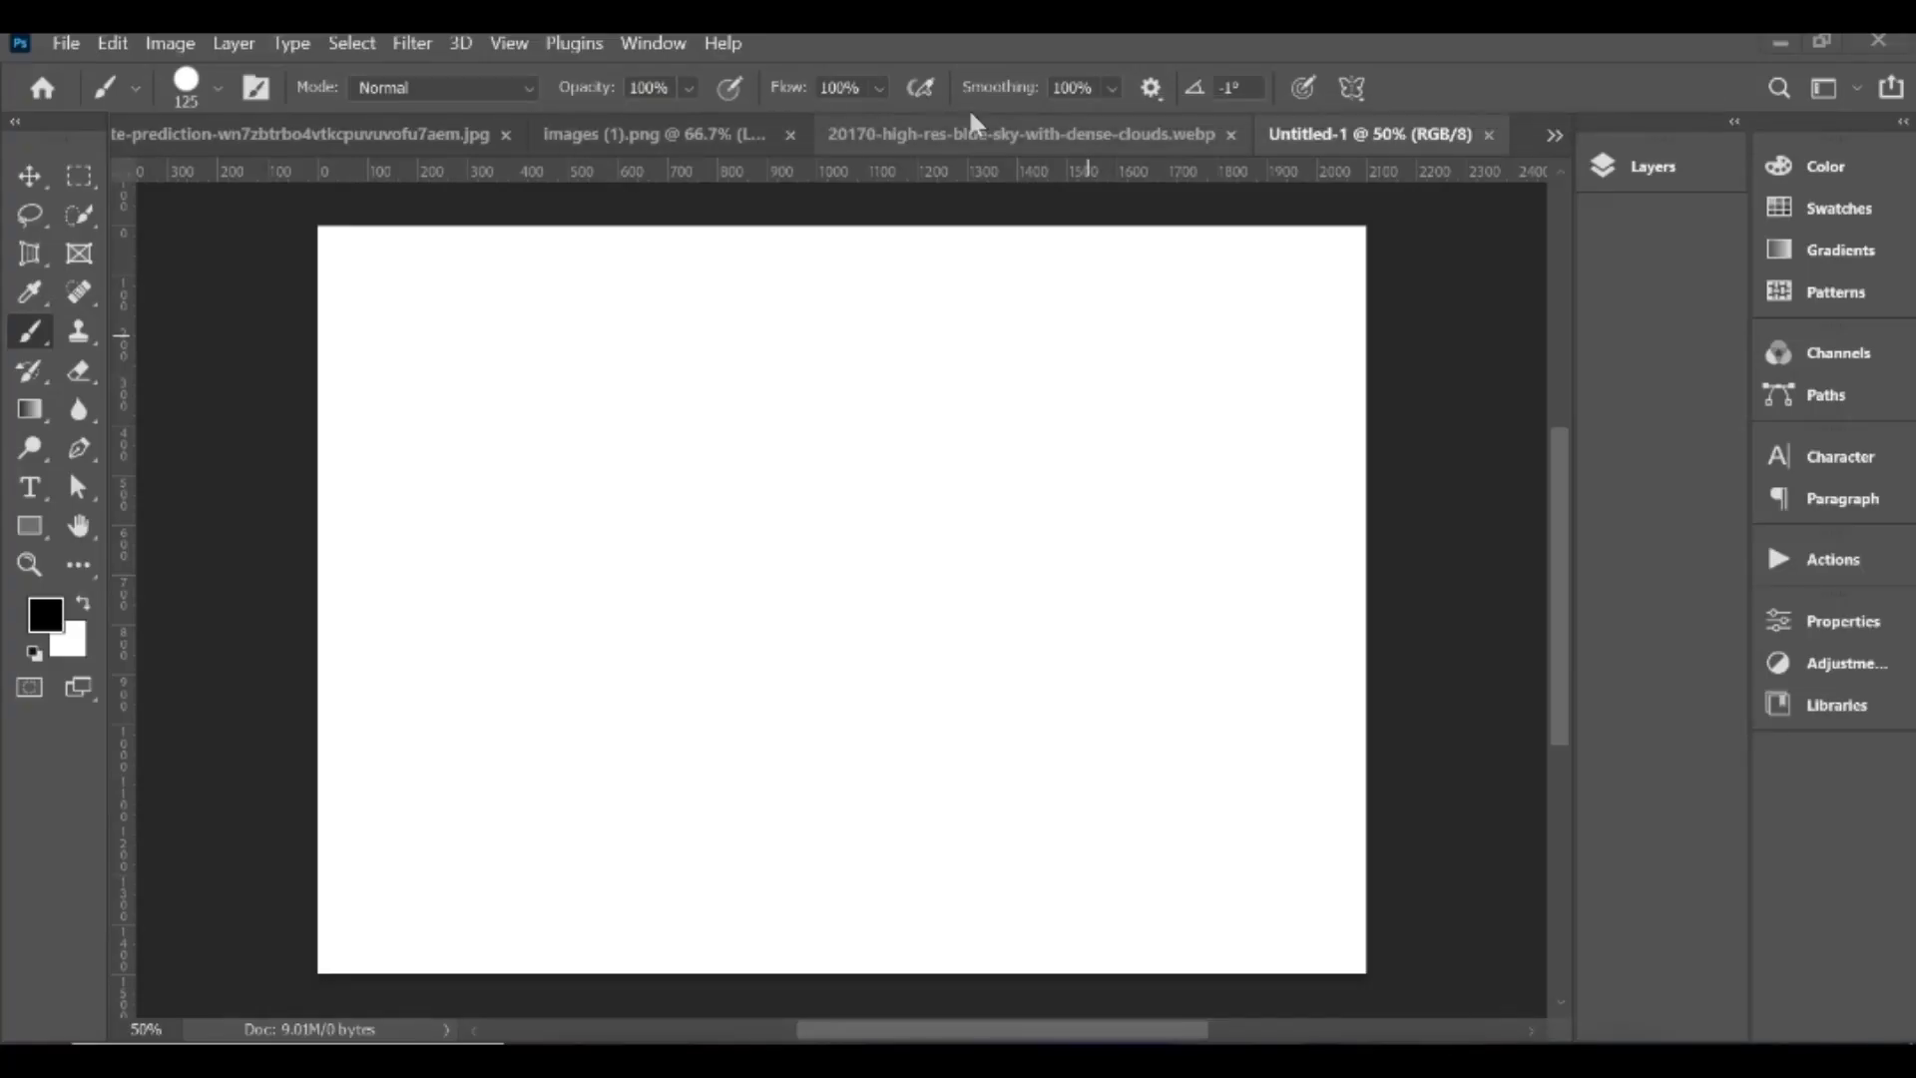
Step: Switch to the 20170-high-res-blue-sky-with-dense-clouds.webp sky photo
{"action": "left_click", "coordinate": [970, 134]}
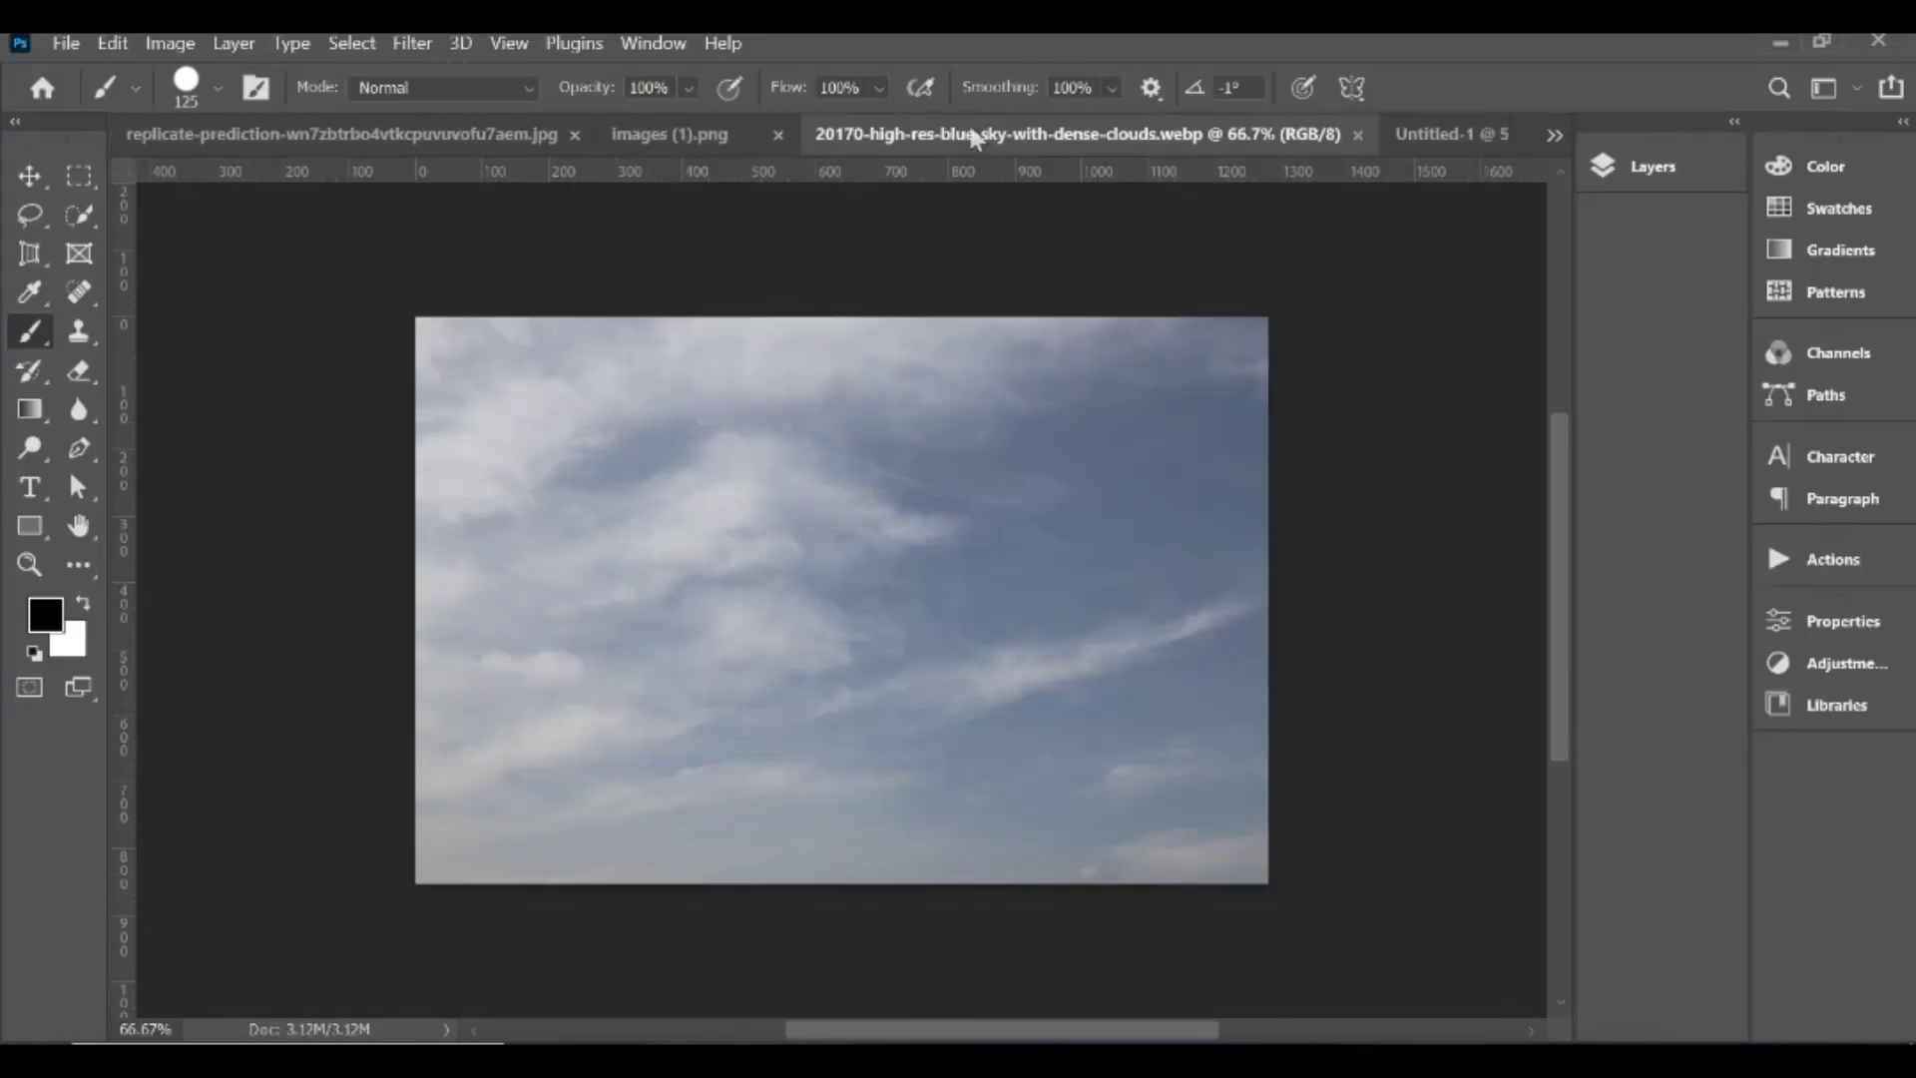
Step: Marquee-select the whole cloudy sky photo and paste it into Untitled-1
{"action": "left_click", "coordinate": [79, 176]}
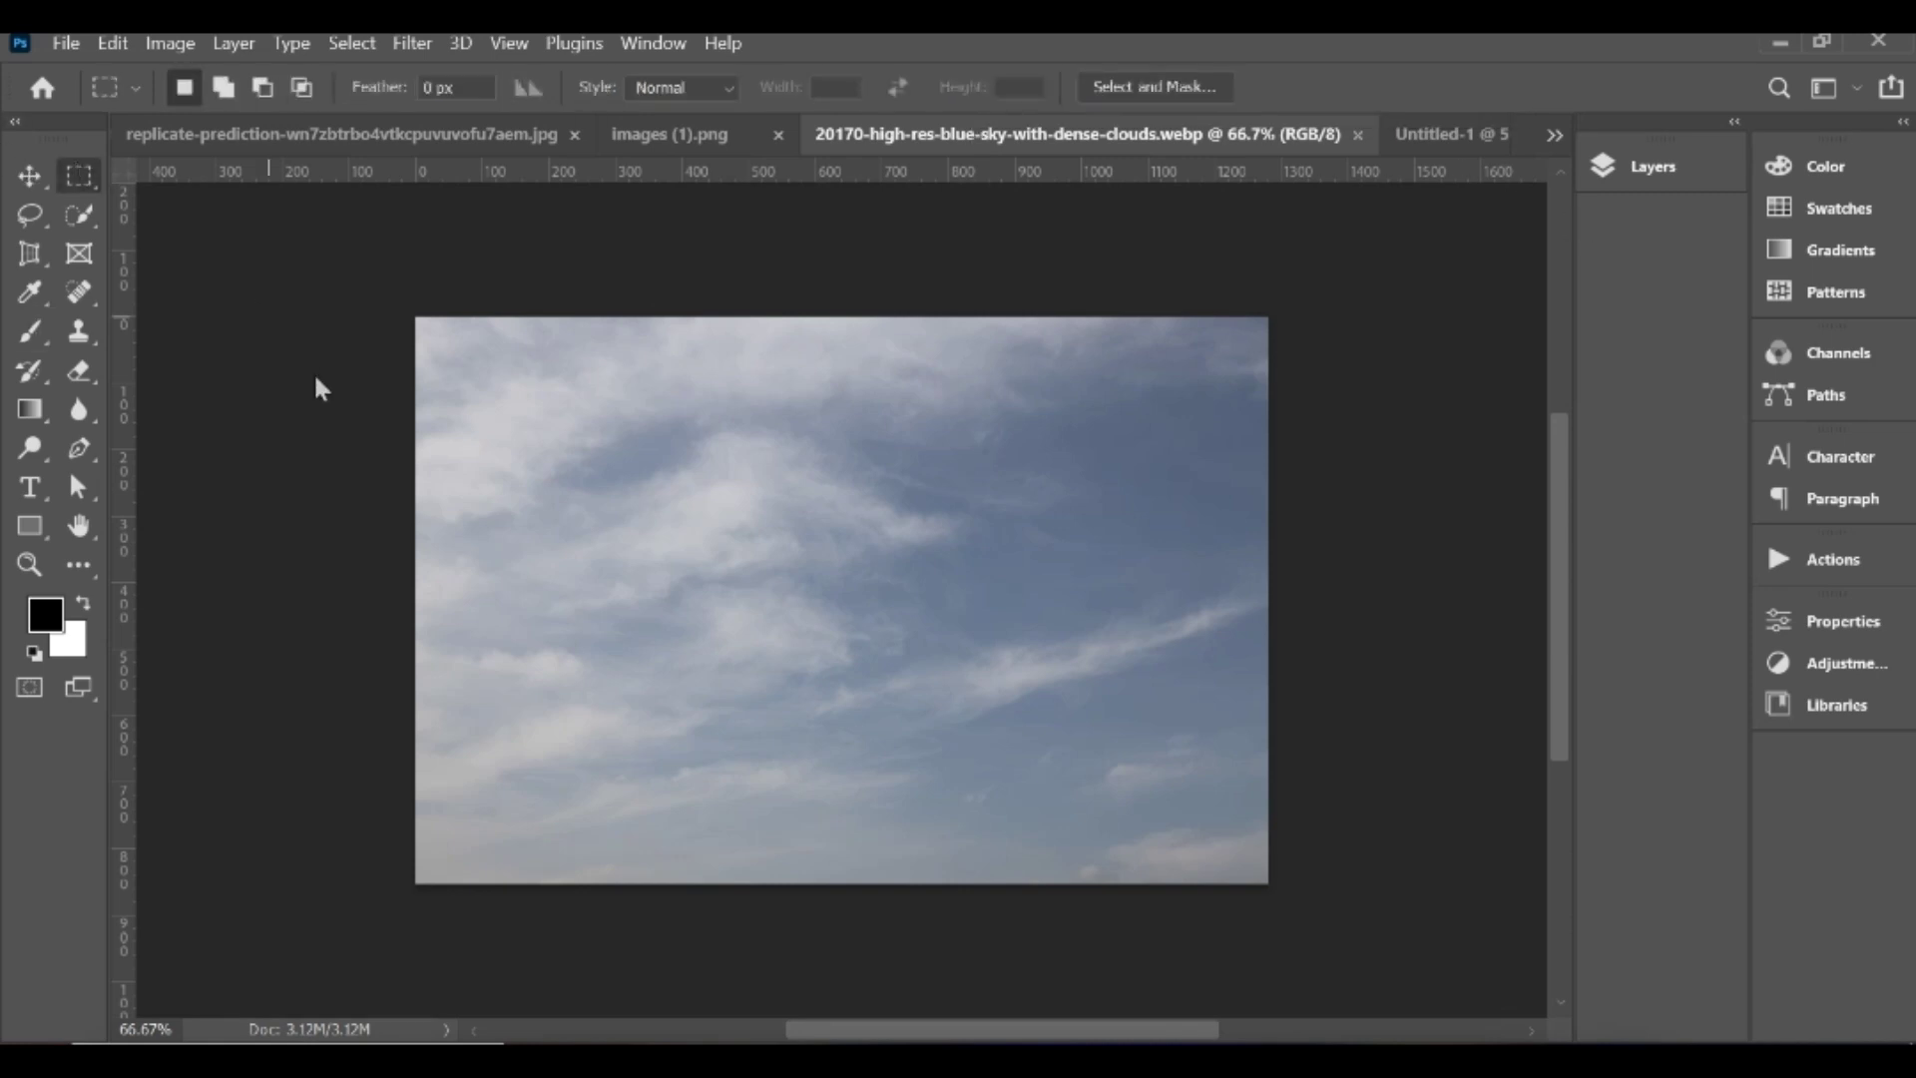
{"action": "left_click_drag", "start_coordinate": [392, 303], "coordinate": [1369, 926]}
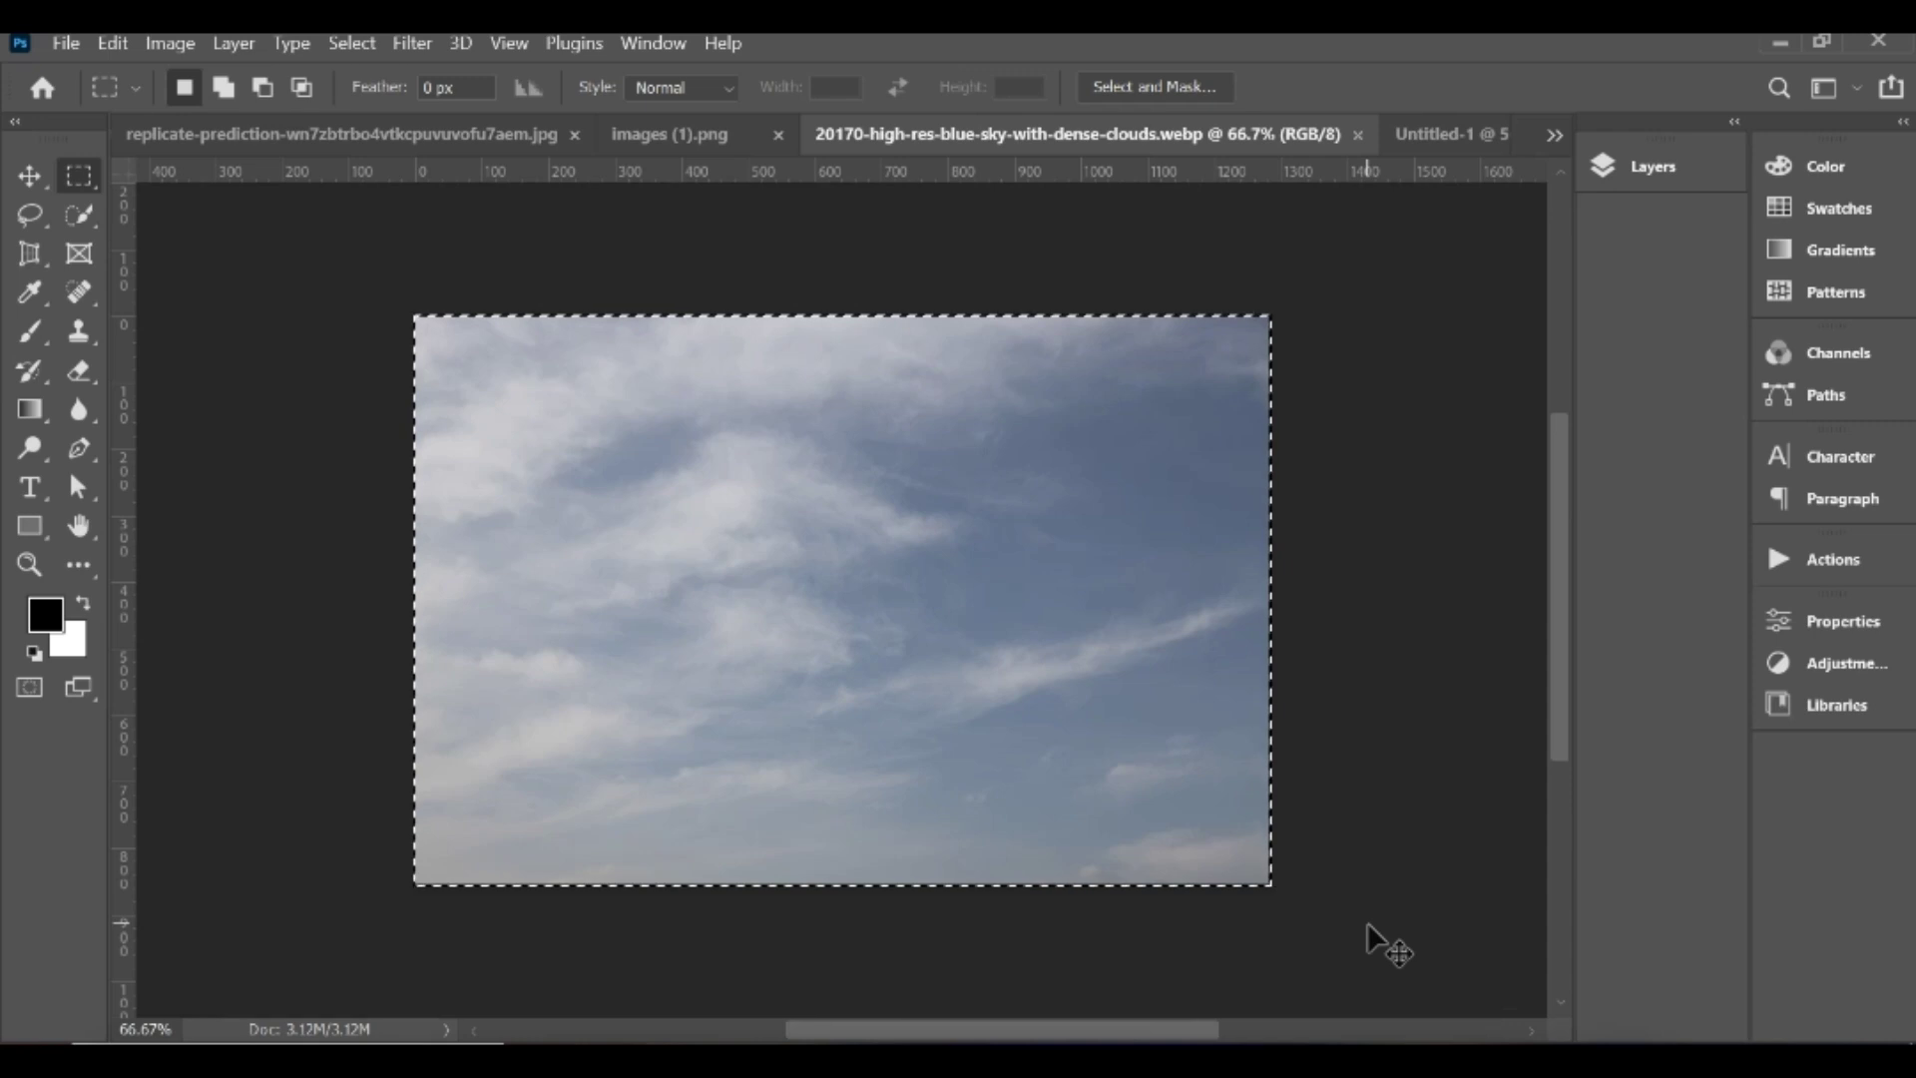
{"action": "left_click", "coordinate": [1485, 131]}
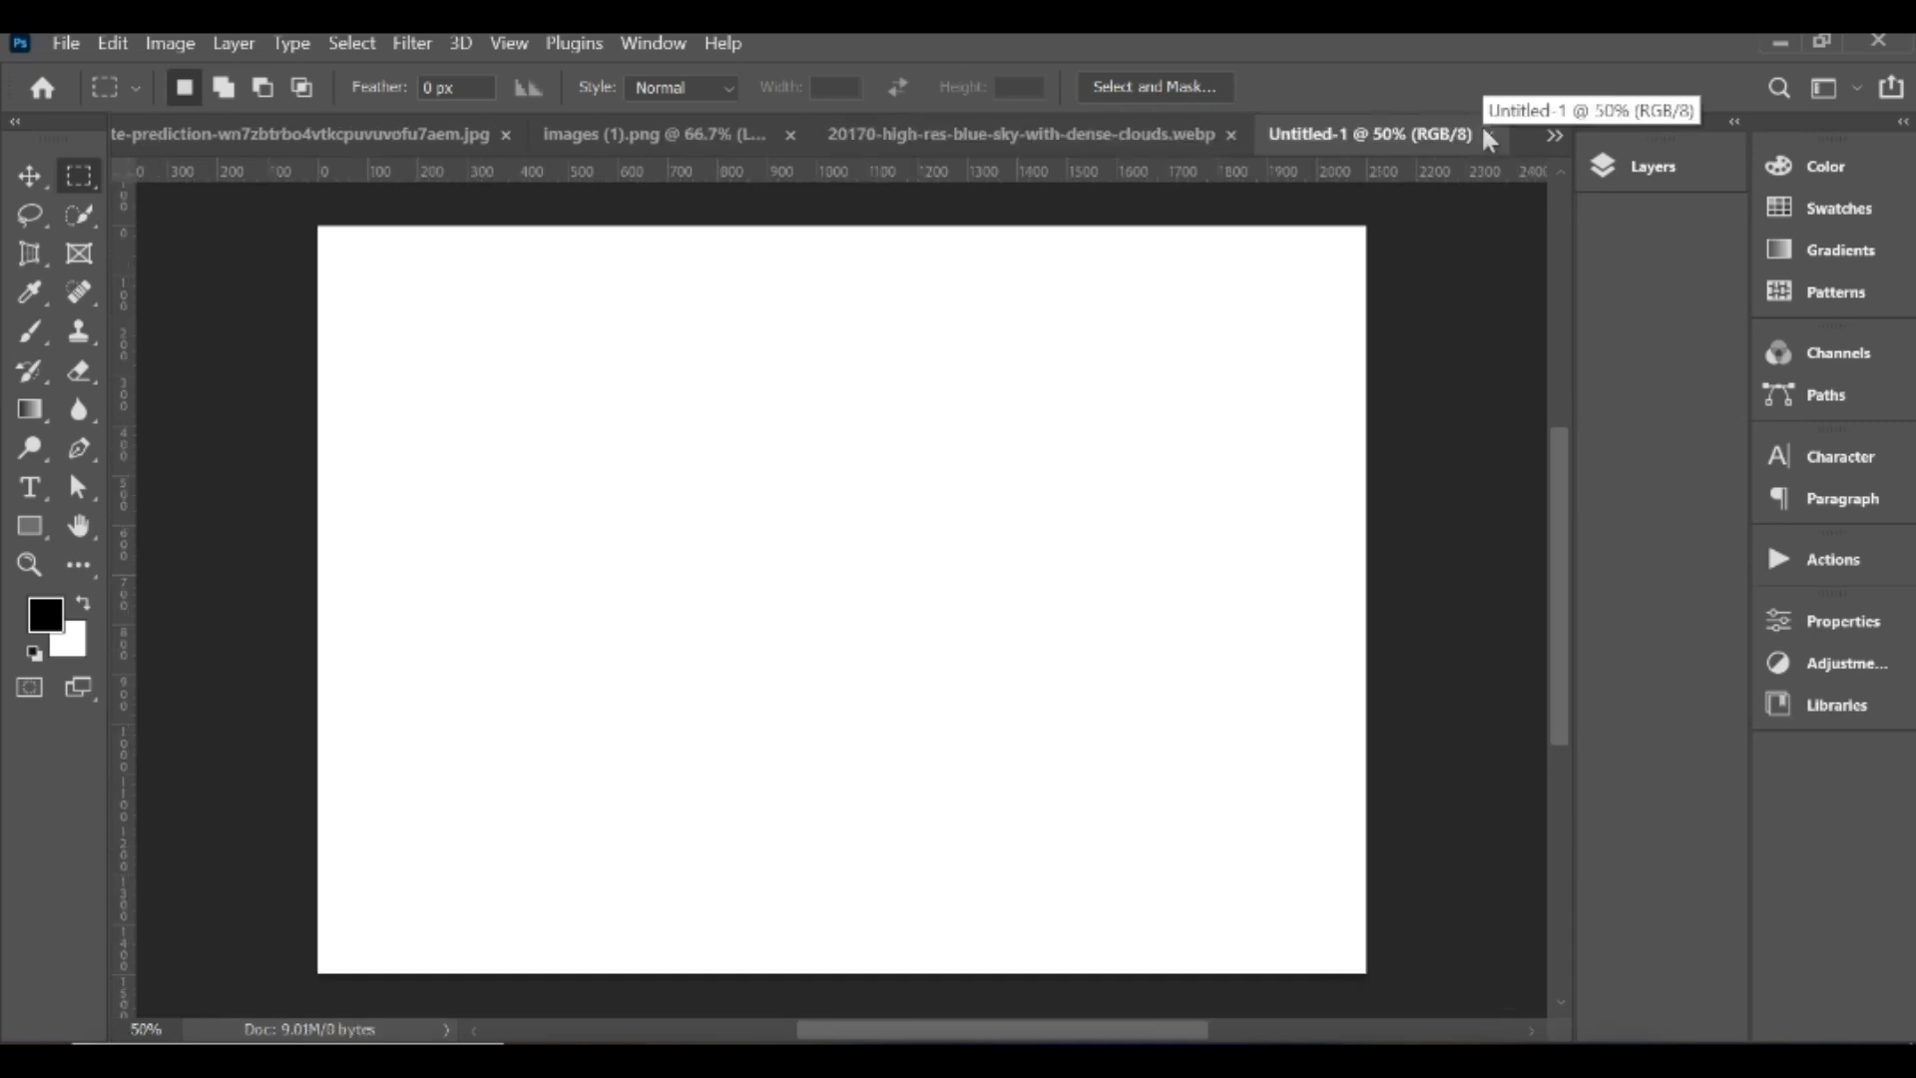
{"action": "key", "text": "ctrl+v"}
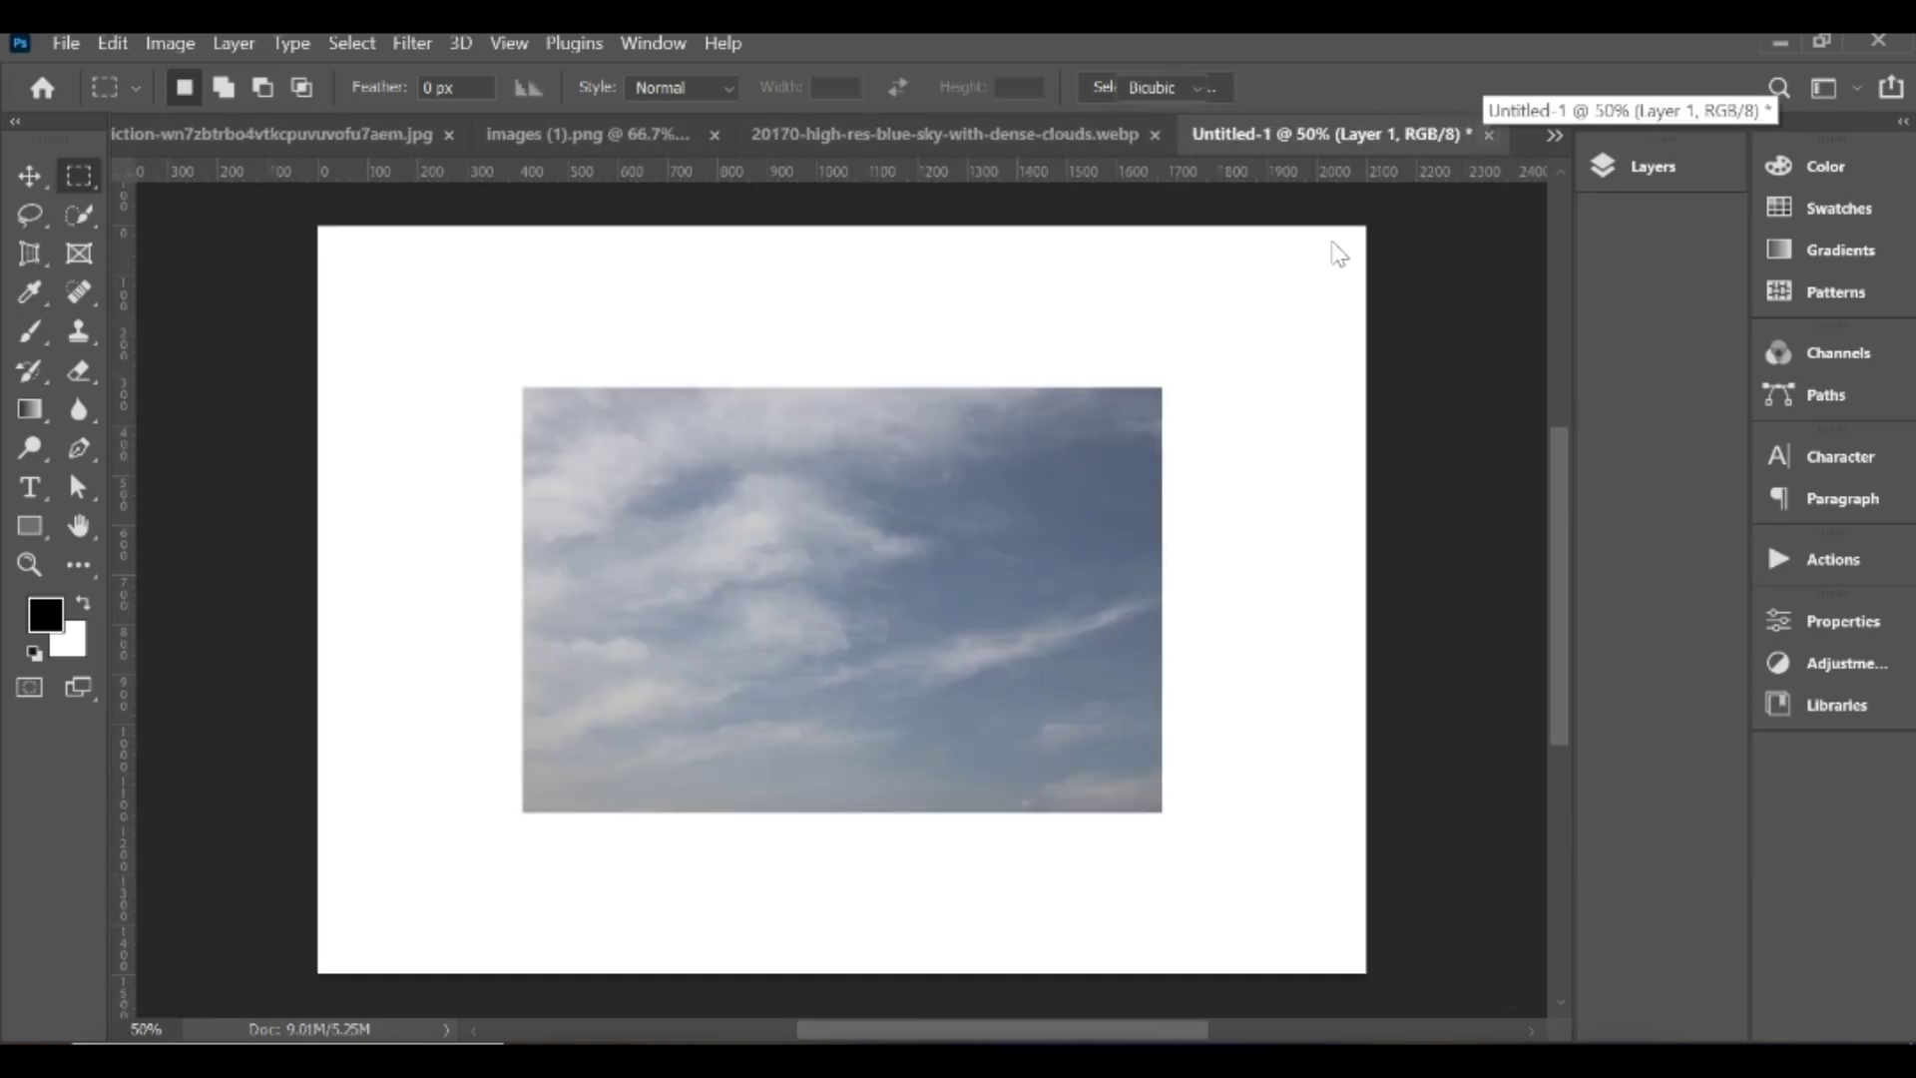
Step: Stretch the sky layer across the full canvas width and upper part, and commit
{"action": "key", "text": "ctrl+t"}
{"action": "mouse_move", "coordinate": [1157, 384]}
{"action": "left_mouse_down"}
{"action": "mouse_move", "coordinate": [1295, 237]}
{"action": "mouse_move", "coordinate": [1366, 227]}
{"action": "left_mouse_up"}
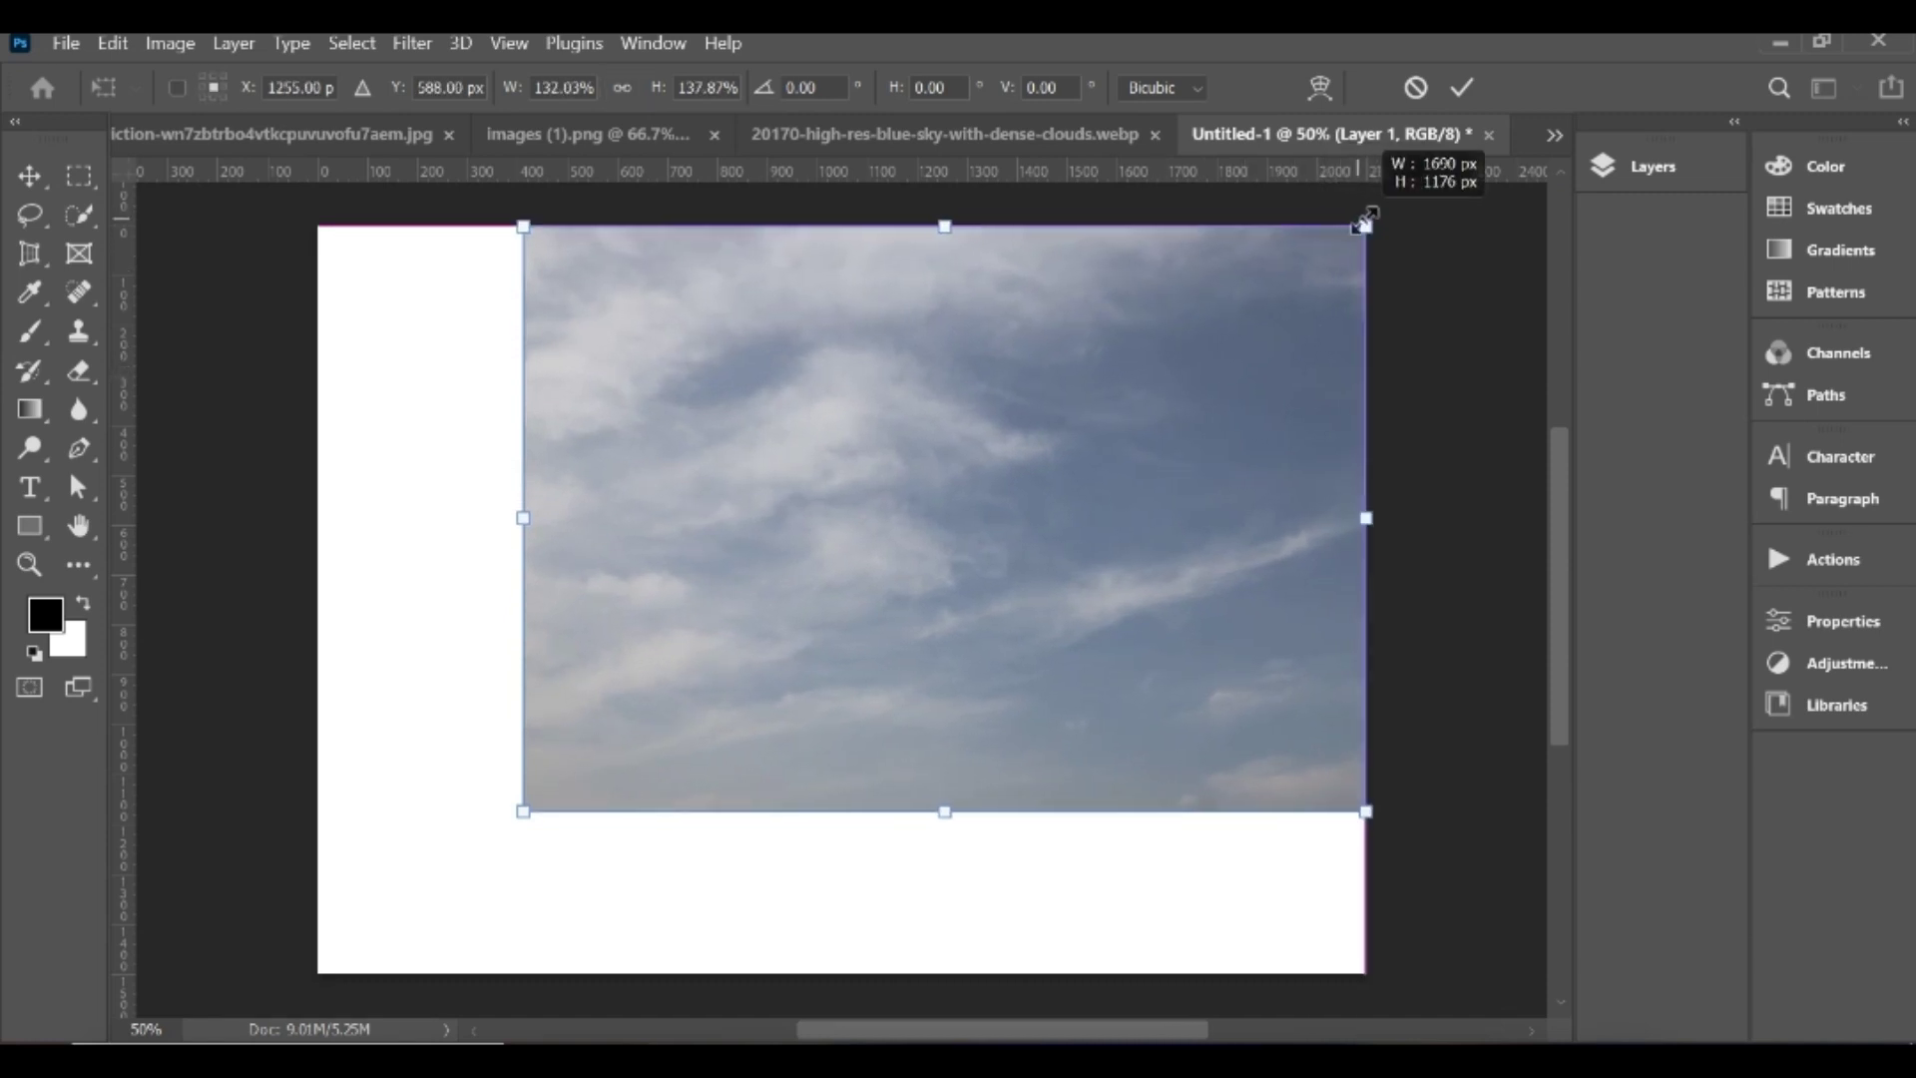
{"action": "left_click_drag", "start_coordinate": [522, 514], "coordinate": [322, 495]}
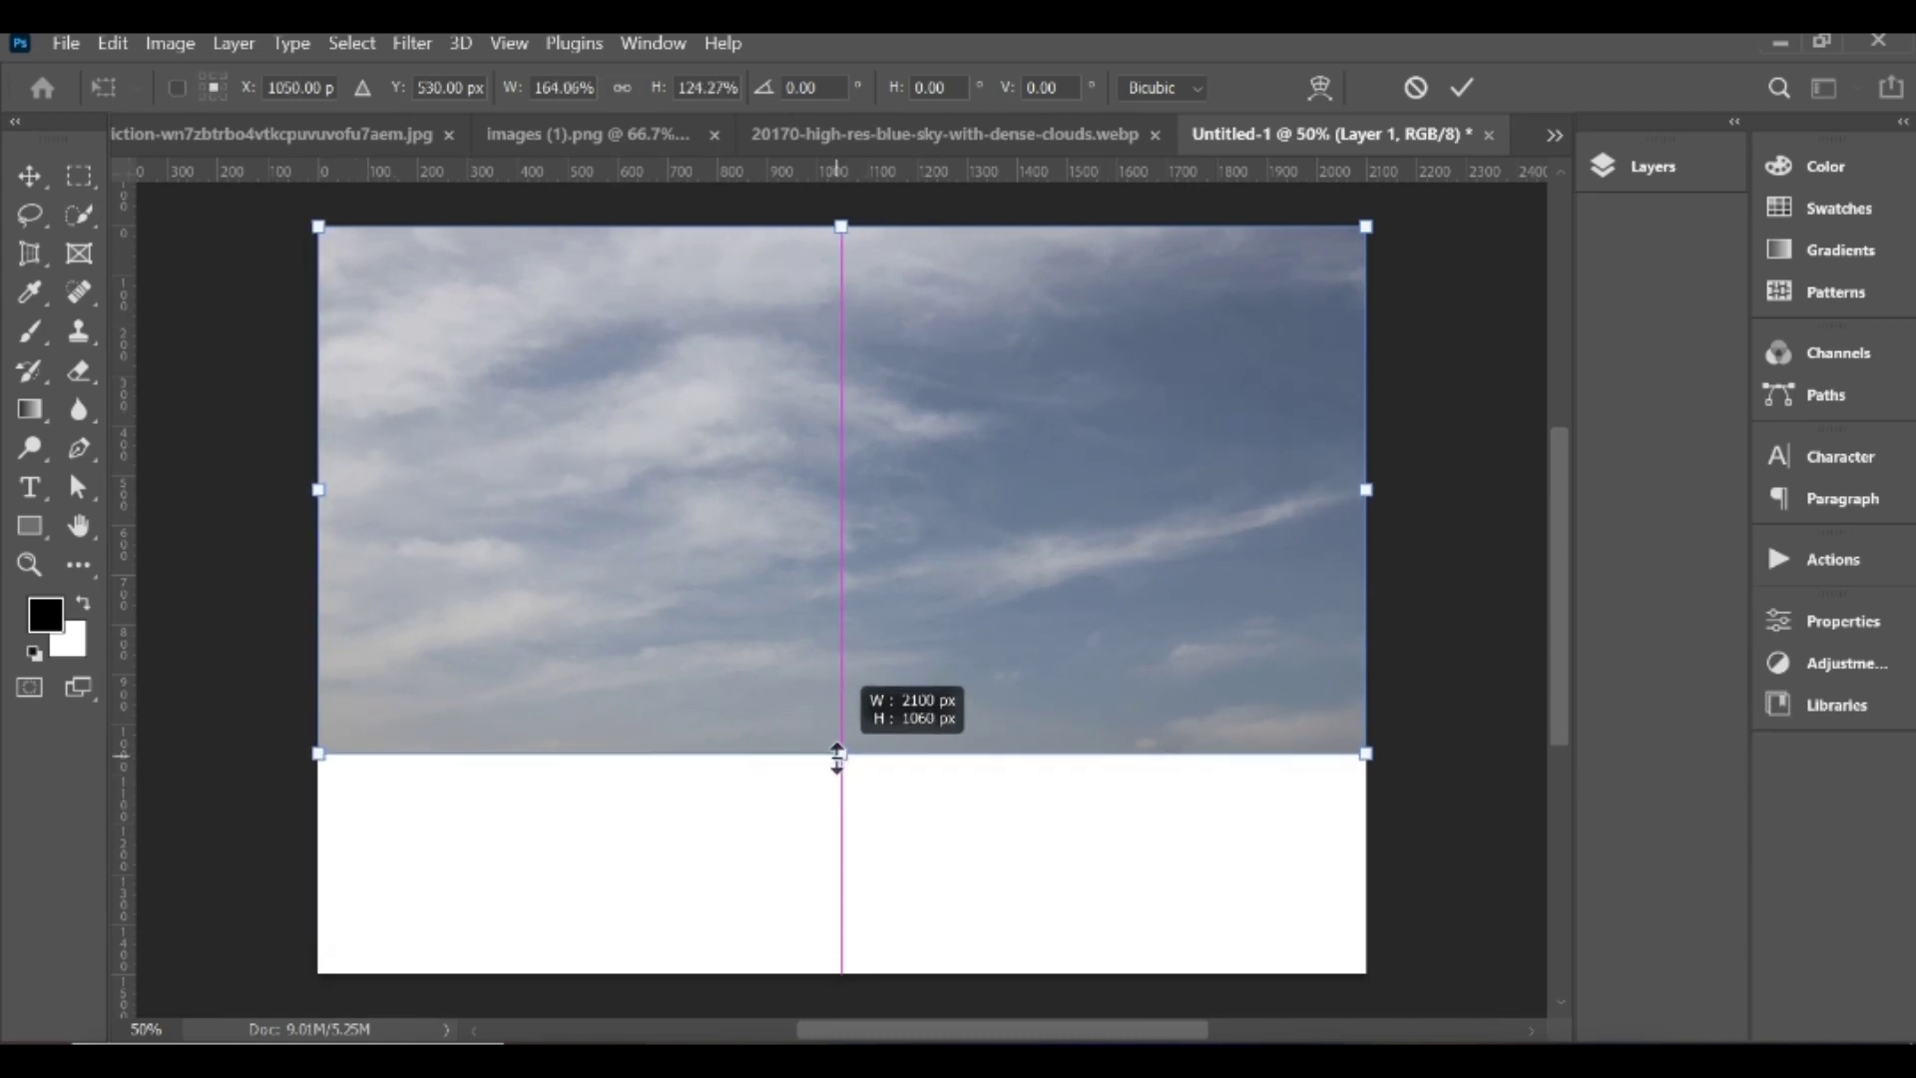
{"action": "left_click_drag", "start_coordinate": [840, 816], "coordinate": [840, 755]}
{"action": "left_click", "coordinate": [1462, 88]}
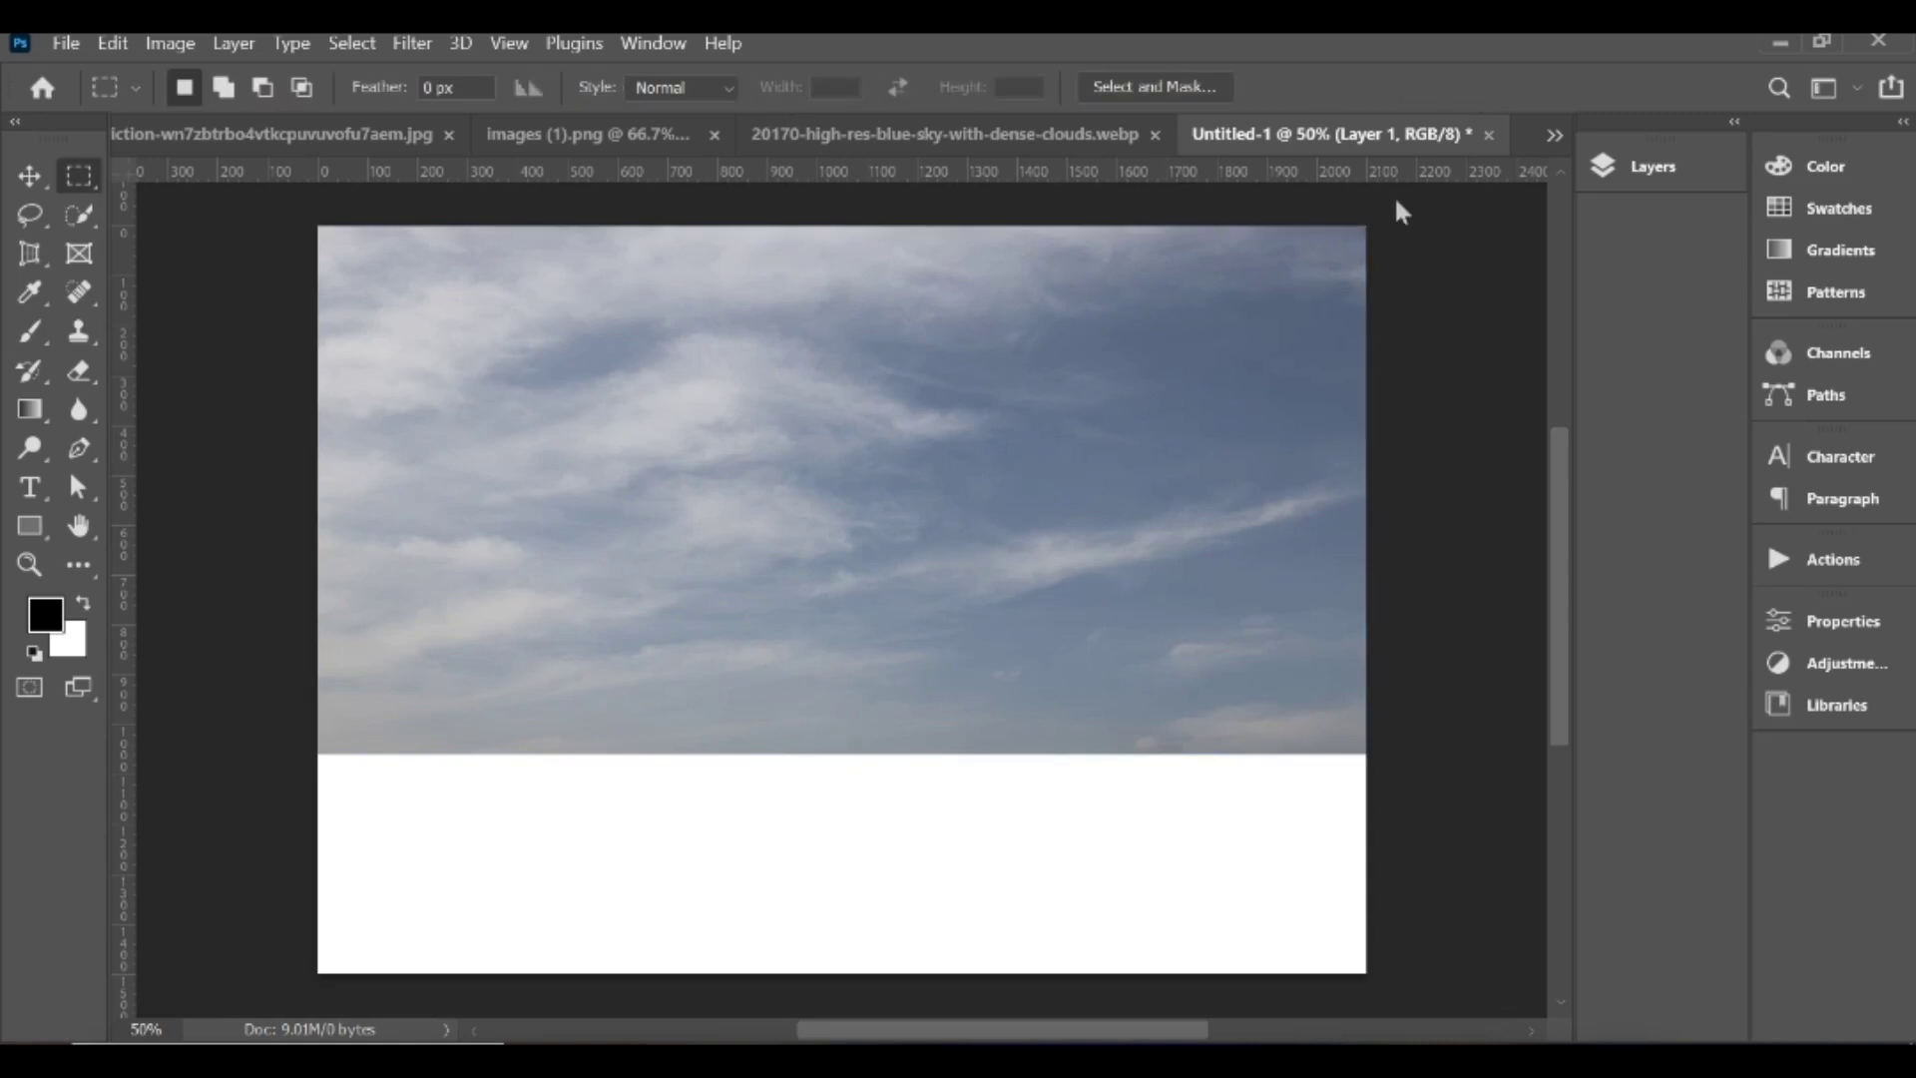
{"action": "left_click", "coordinate": [1641, 169]}
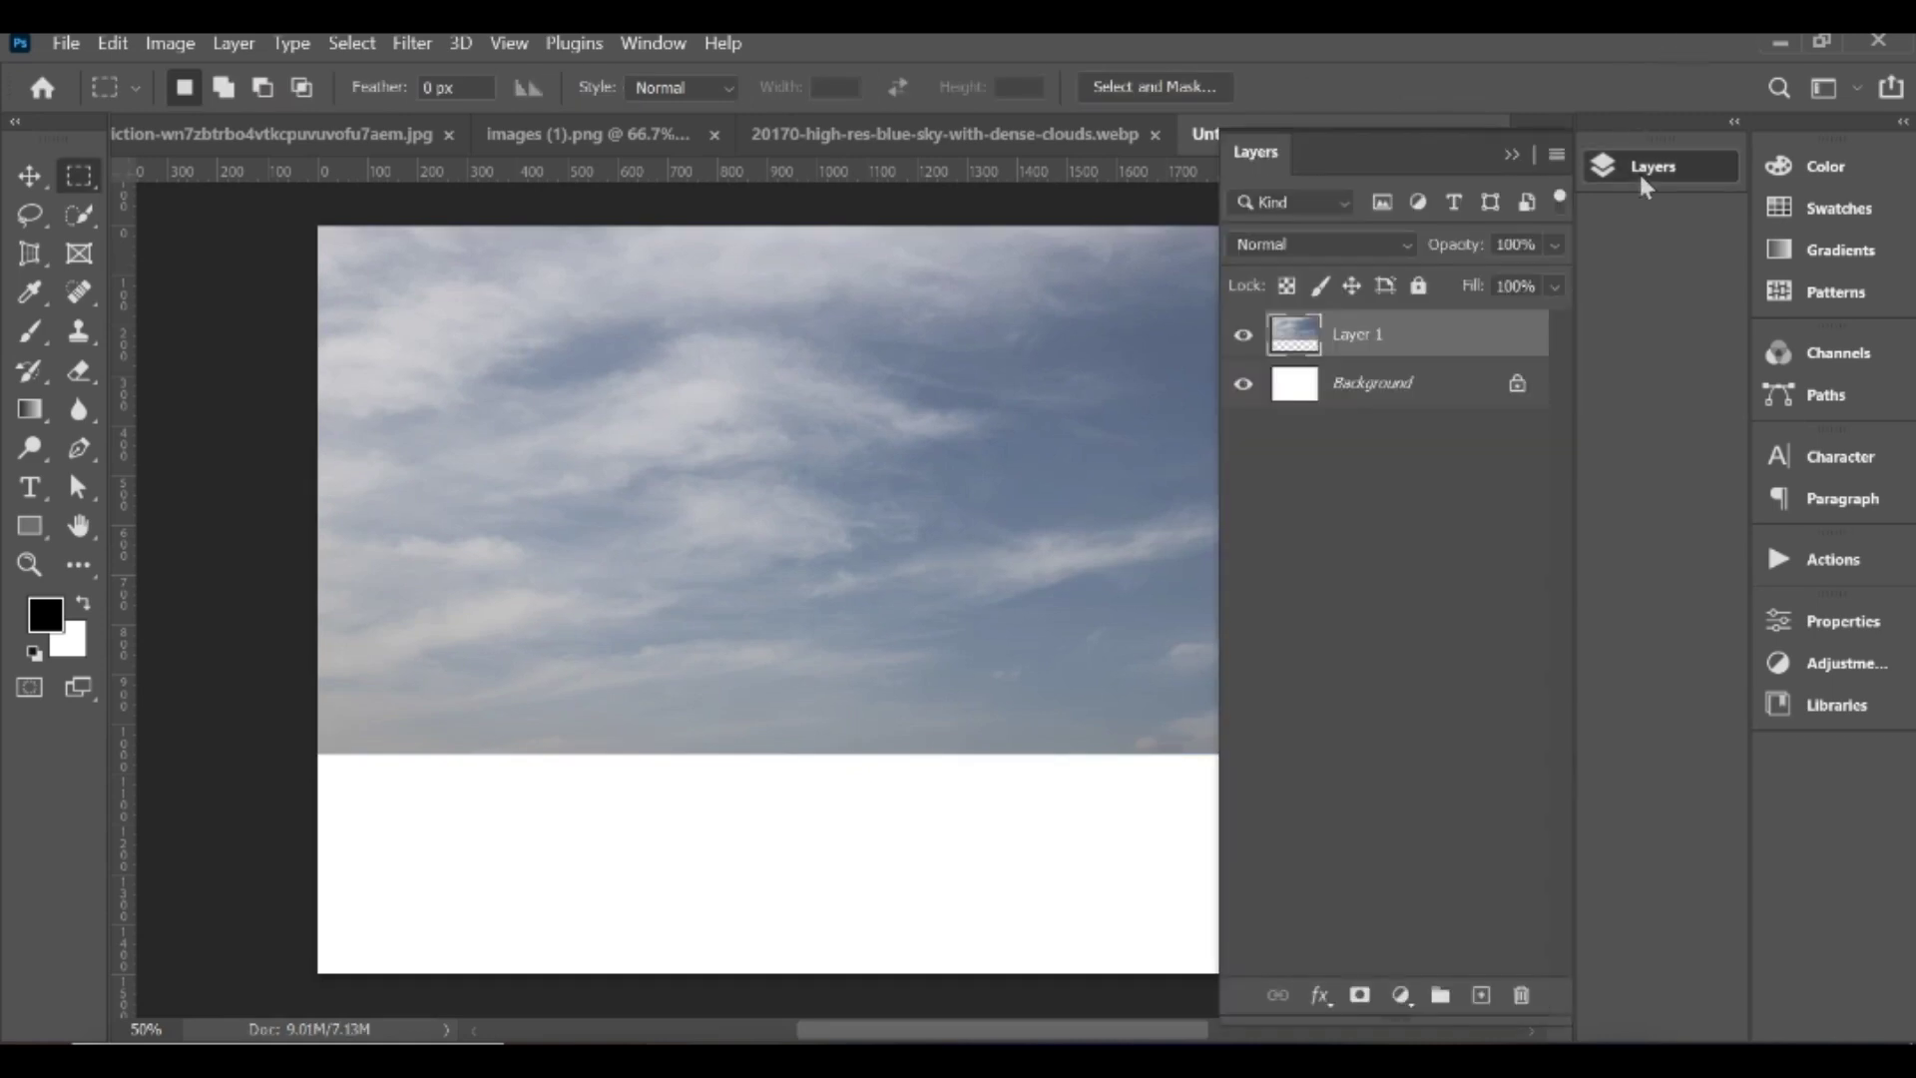
{"action": "left_click", "coordinate": [298, 141]}
Step: Paste the field photo's bottom grass strip into Untitled-1 and move it down
{"action": "left_click_drag", "start_coordinate": [406, 759], "coordinate": [1354, 914]}
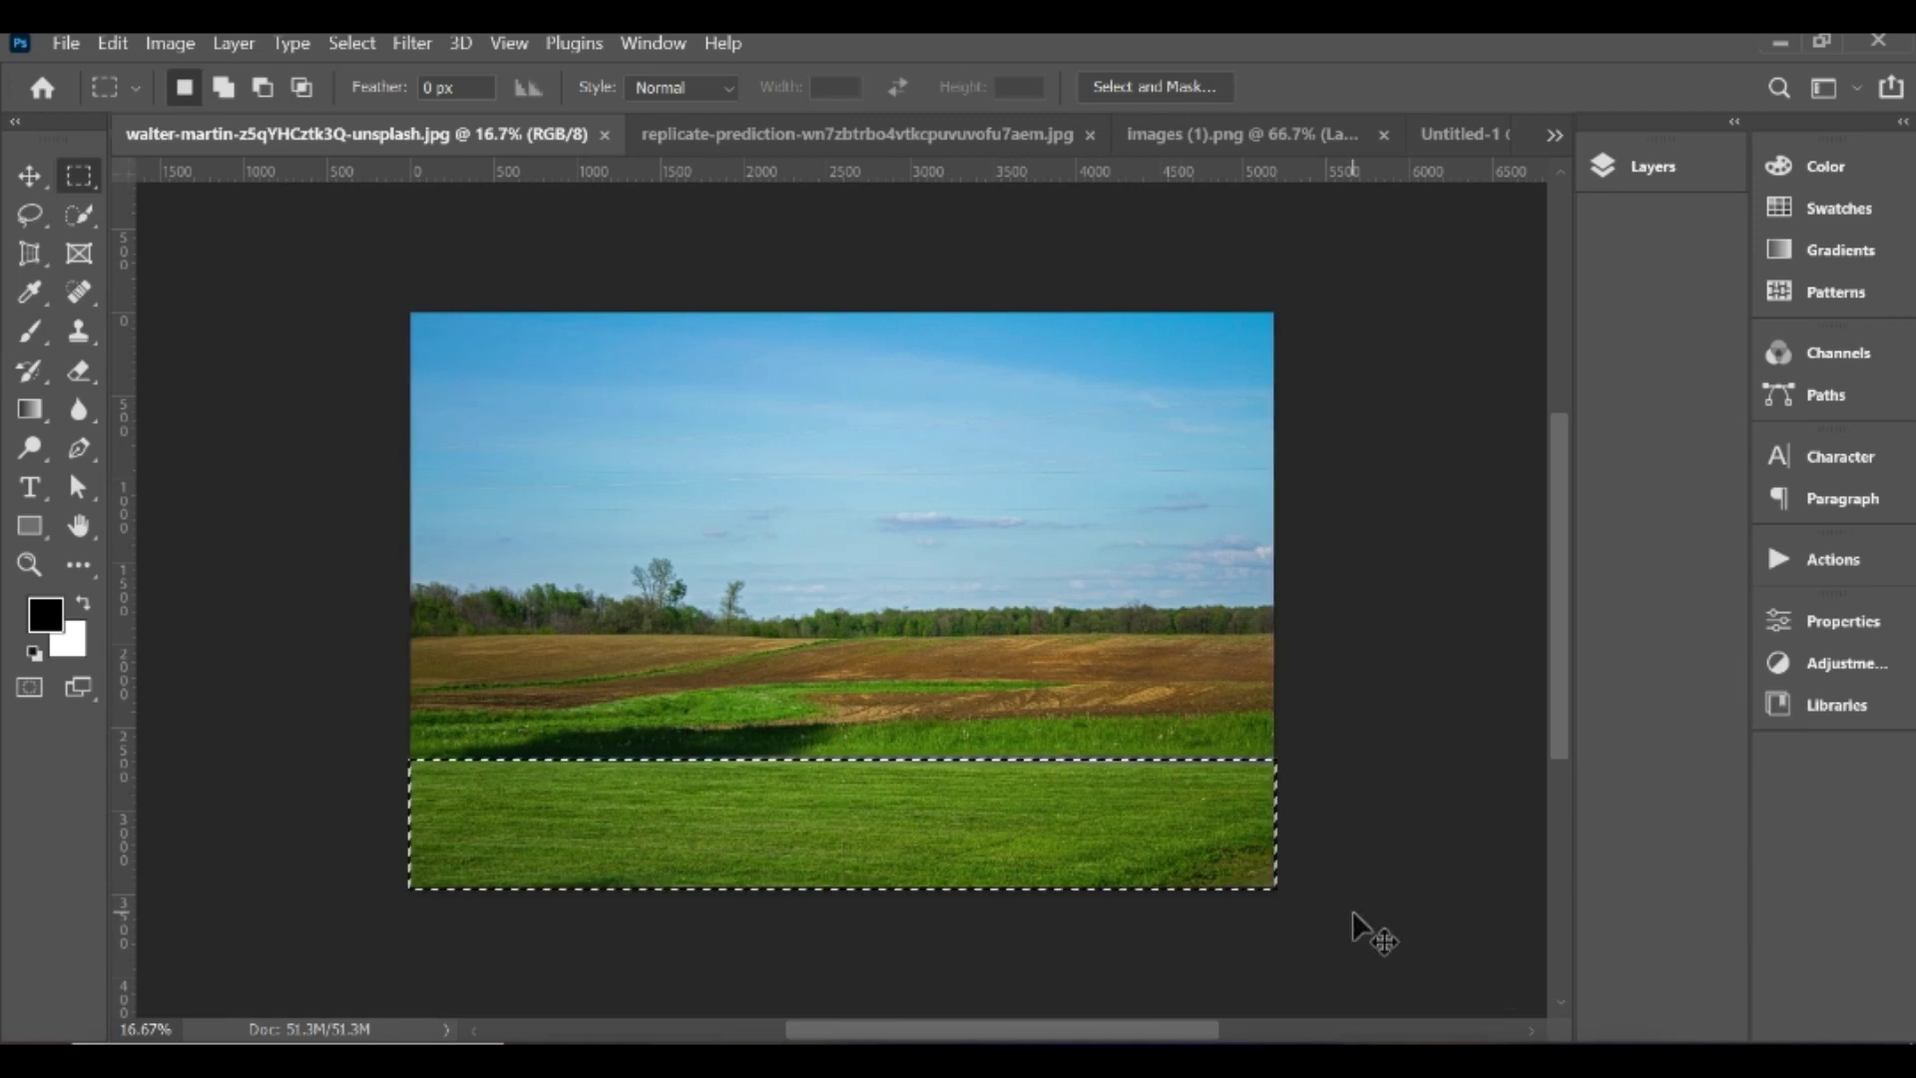
{"action": "left_click", "coordinate": [1453, 136]}
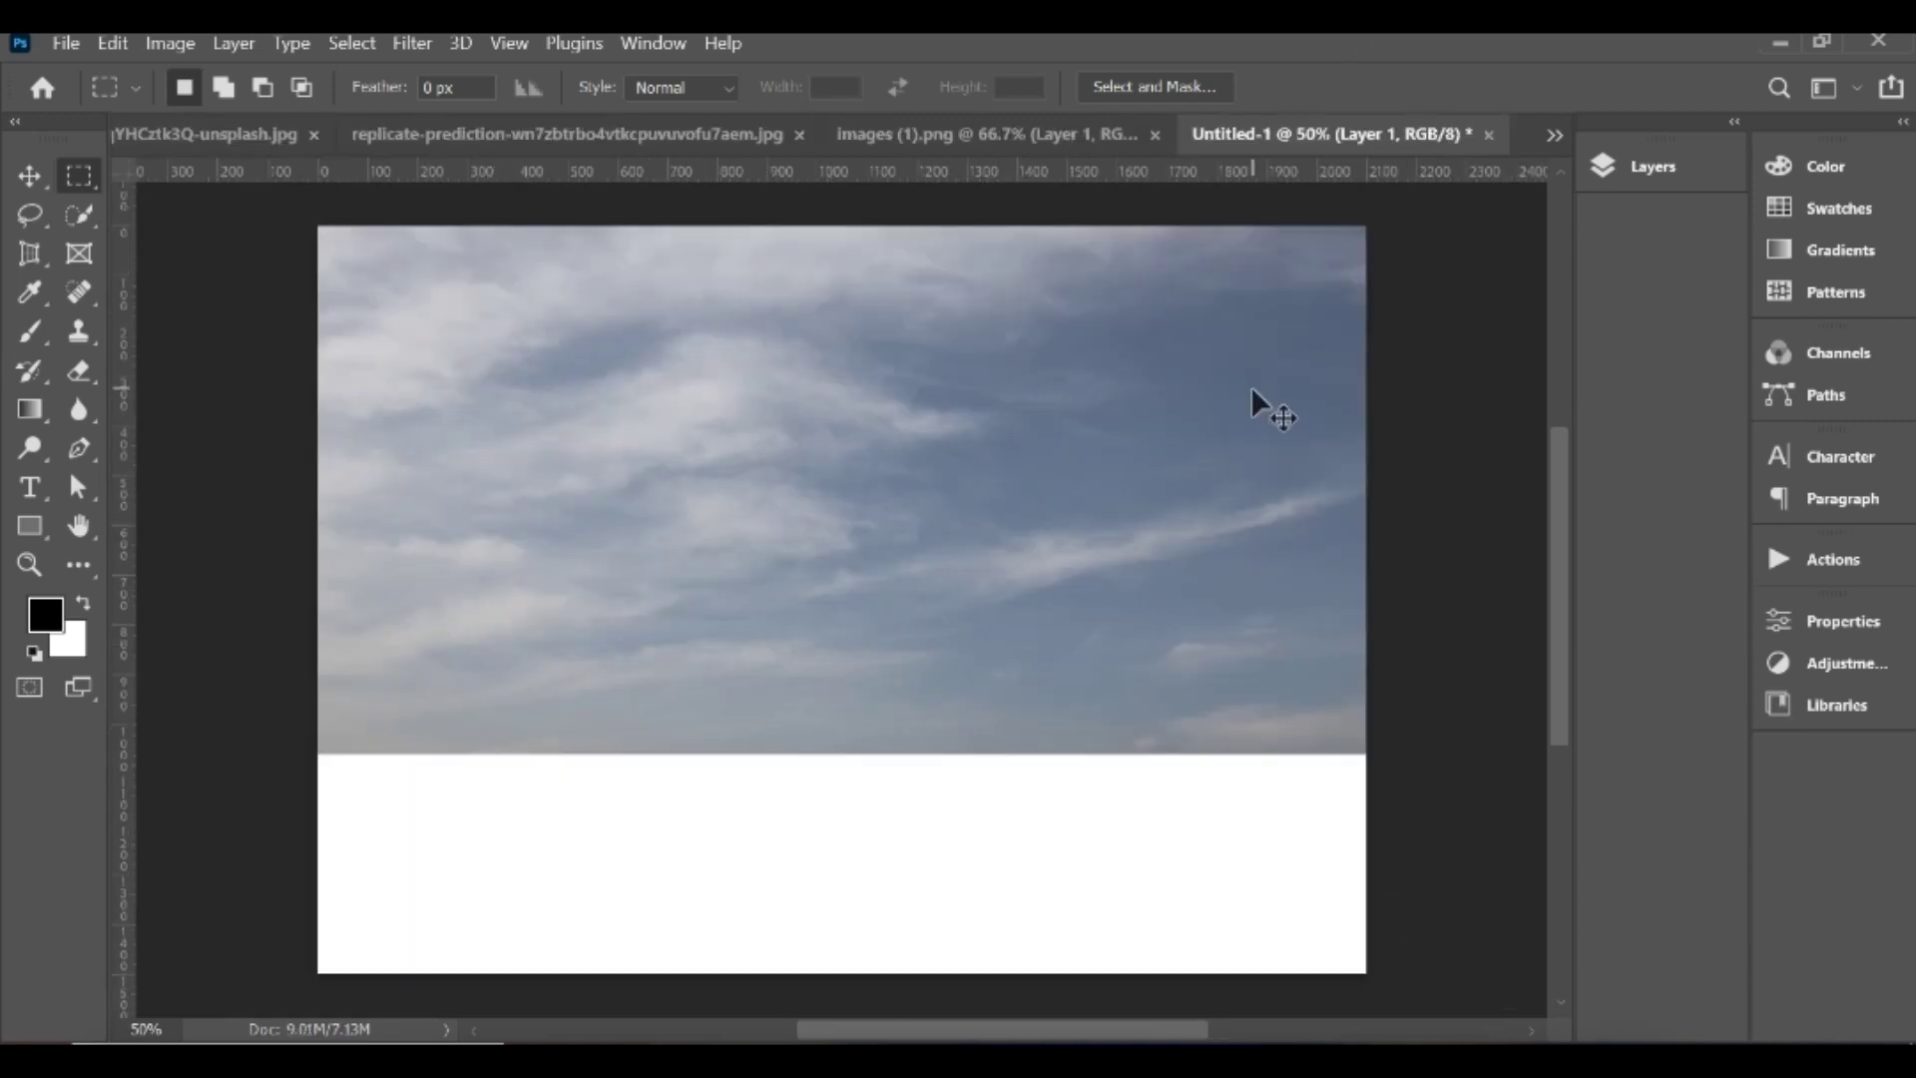
{"action": "key", "text": "ctrl+v"}
{"action": "key", "text": "v"}
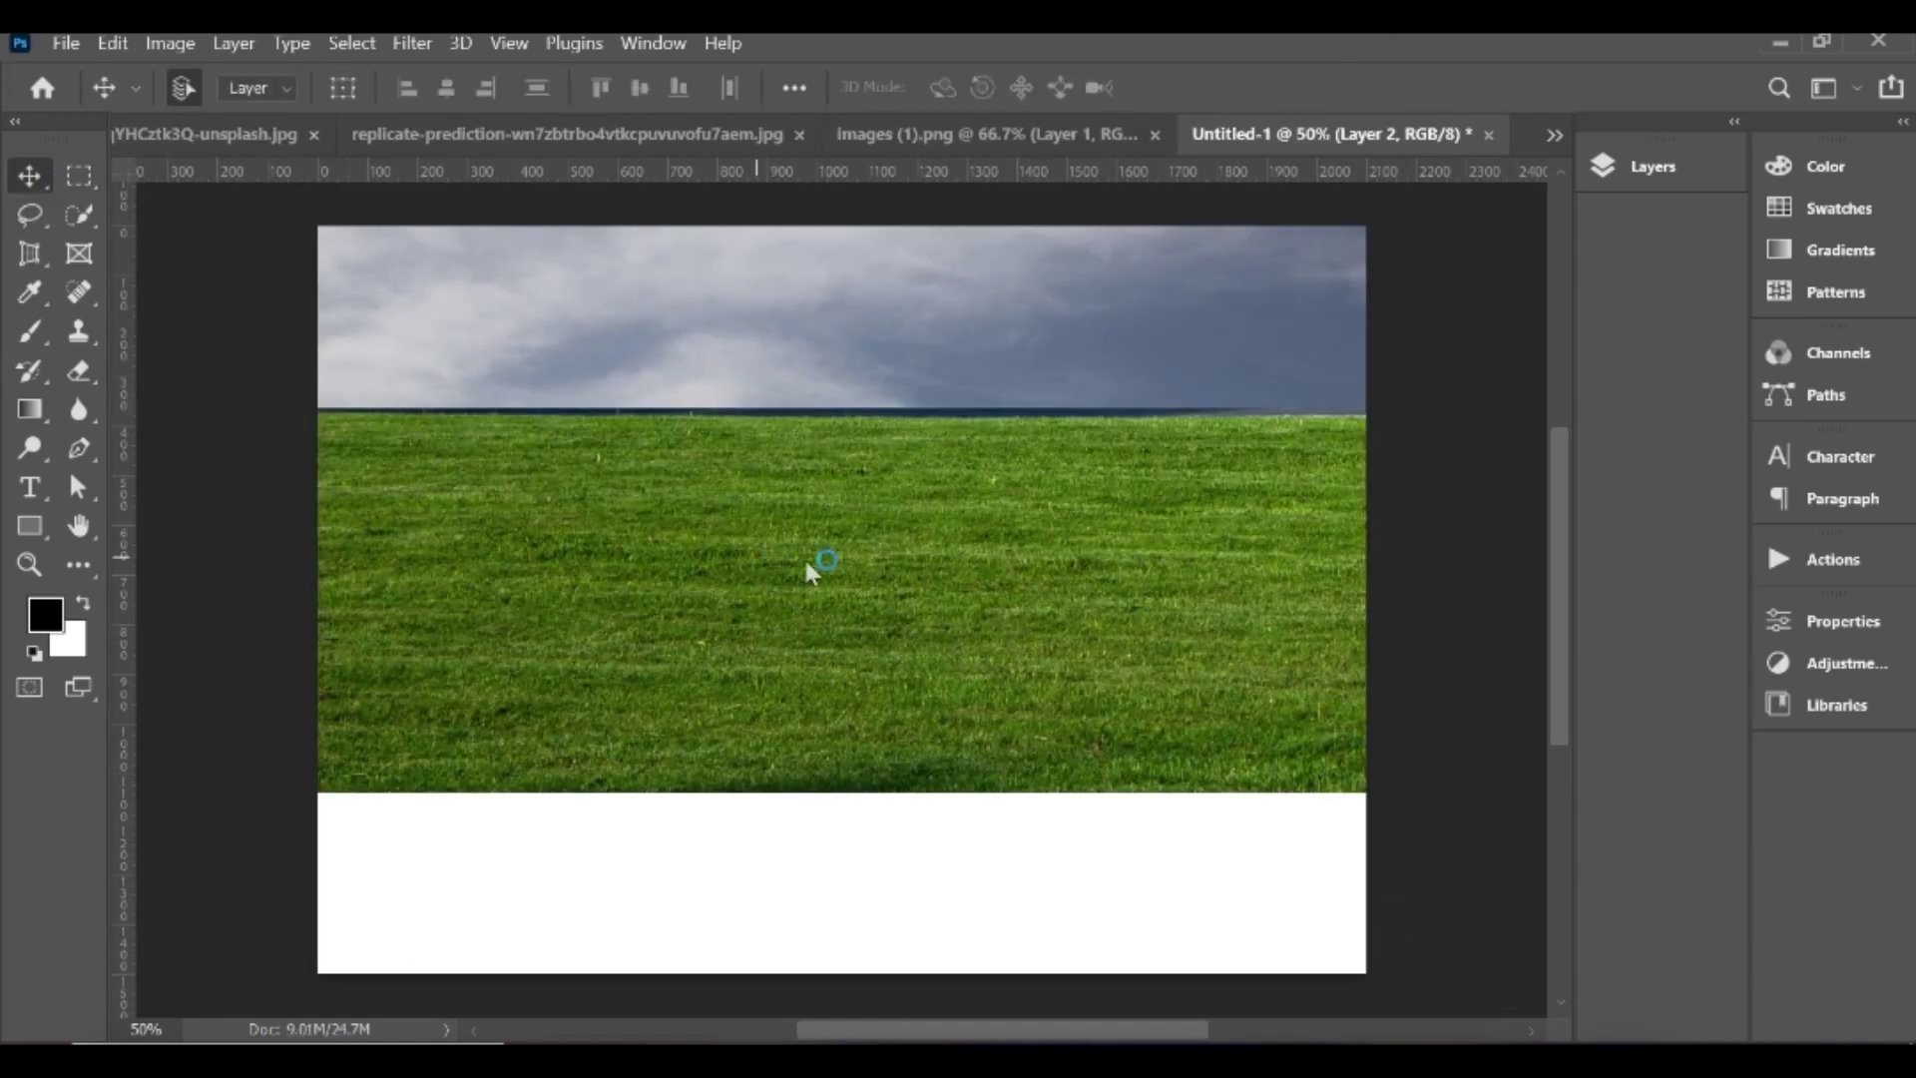
{"action": "mouse_move", "coordinate": [811, 557]}
{"action": "left_mouse_down"}
{"action": "mouse_move", "coordinate": [818, 782]}
{"action": "mouse_move", "coordinate": [819, 751]}
{"action": "left_mouse_up"}
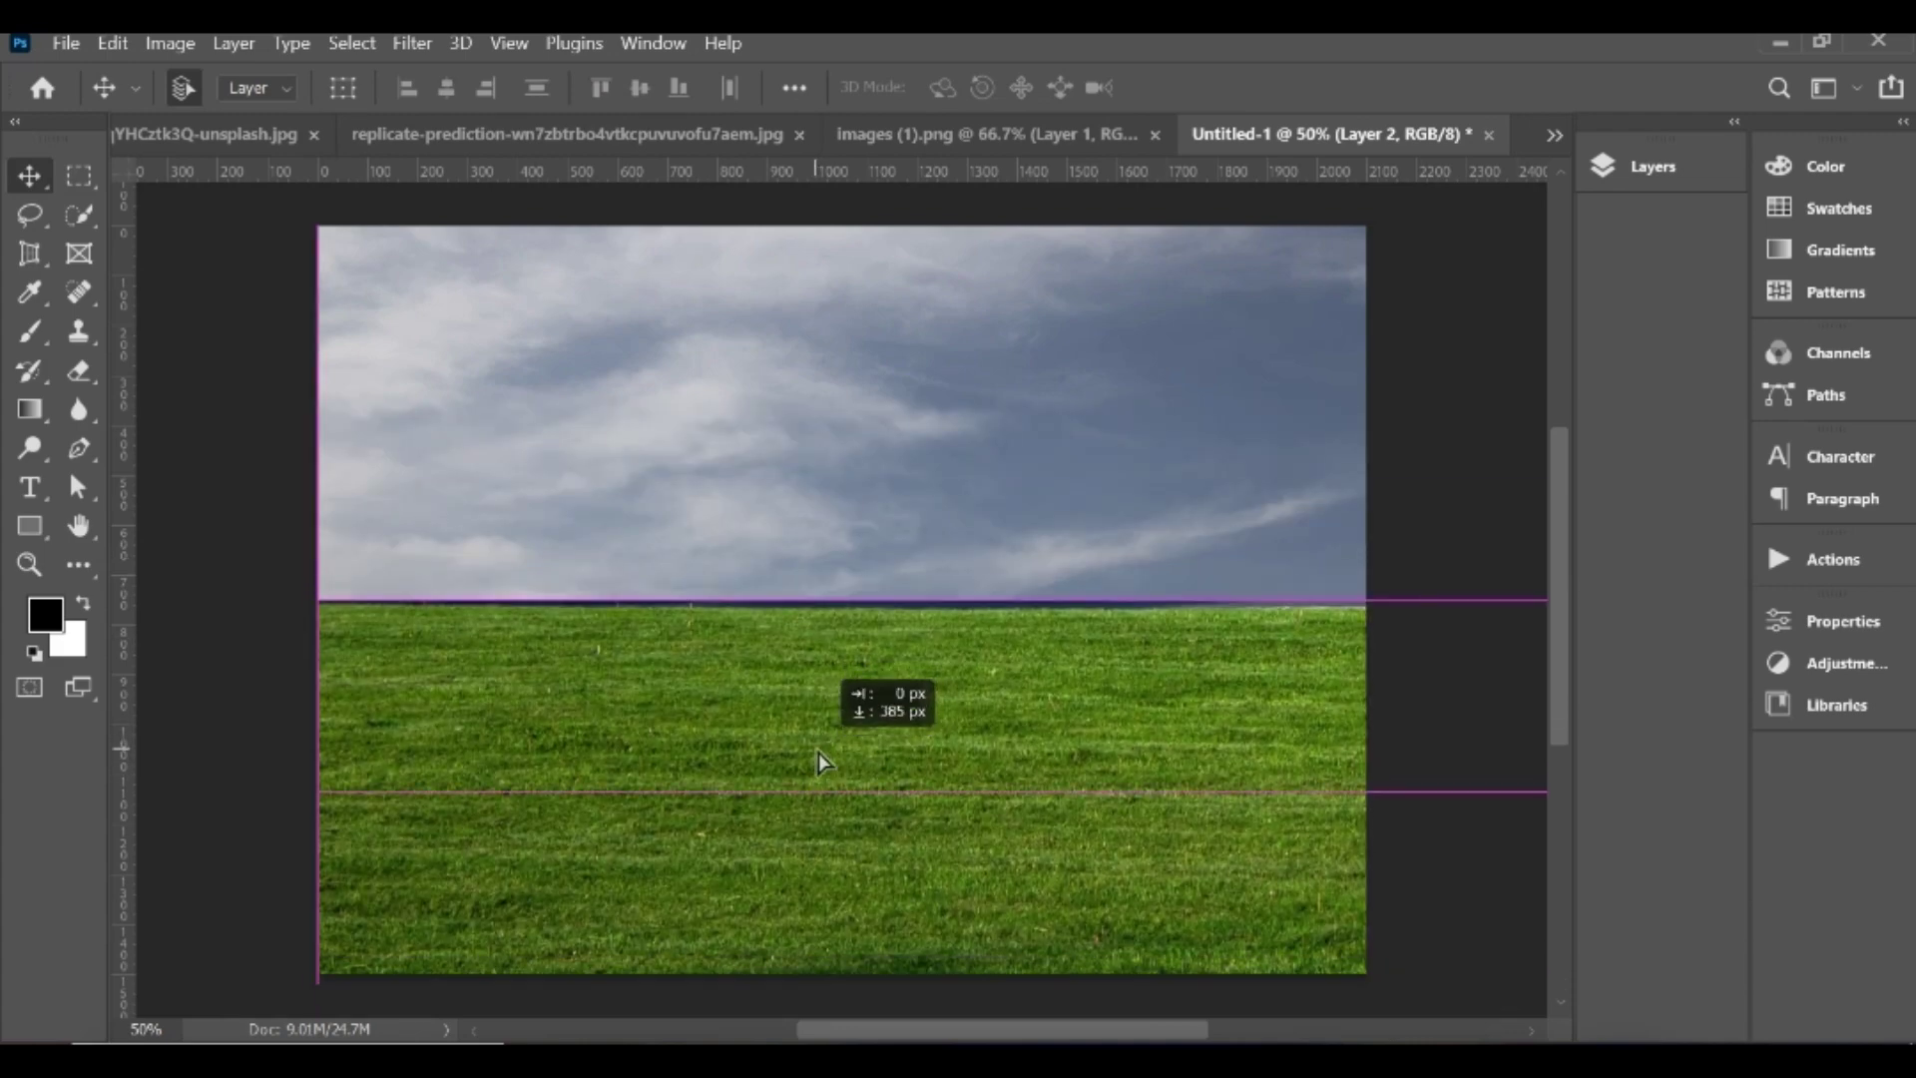
Step: Resize the grass layer to the canvas width beneath the sky, and commit
{"action": "key", "text": "ctrl+minus"}
{"action": "key", "text": "ctrl+minus"}
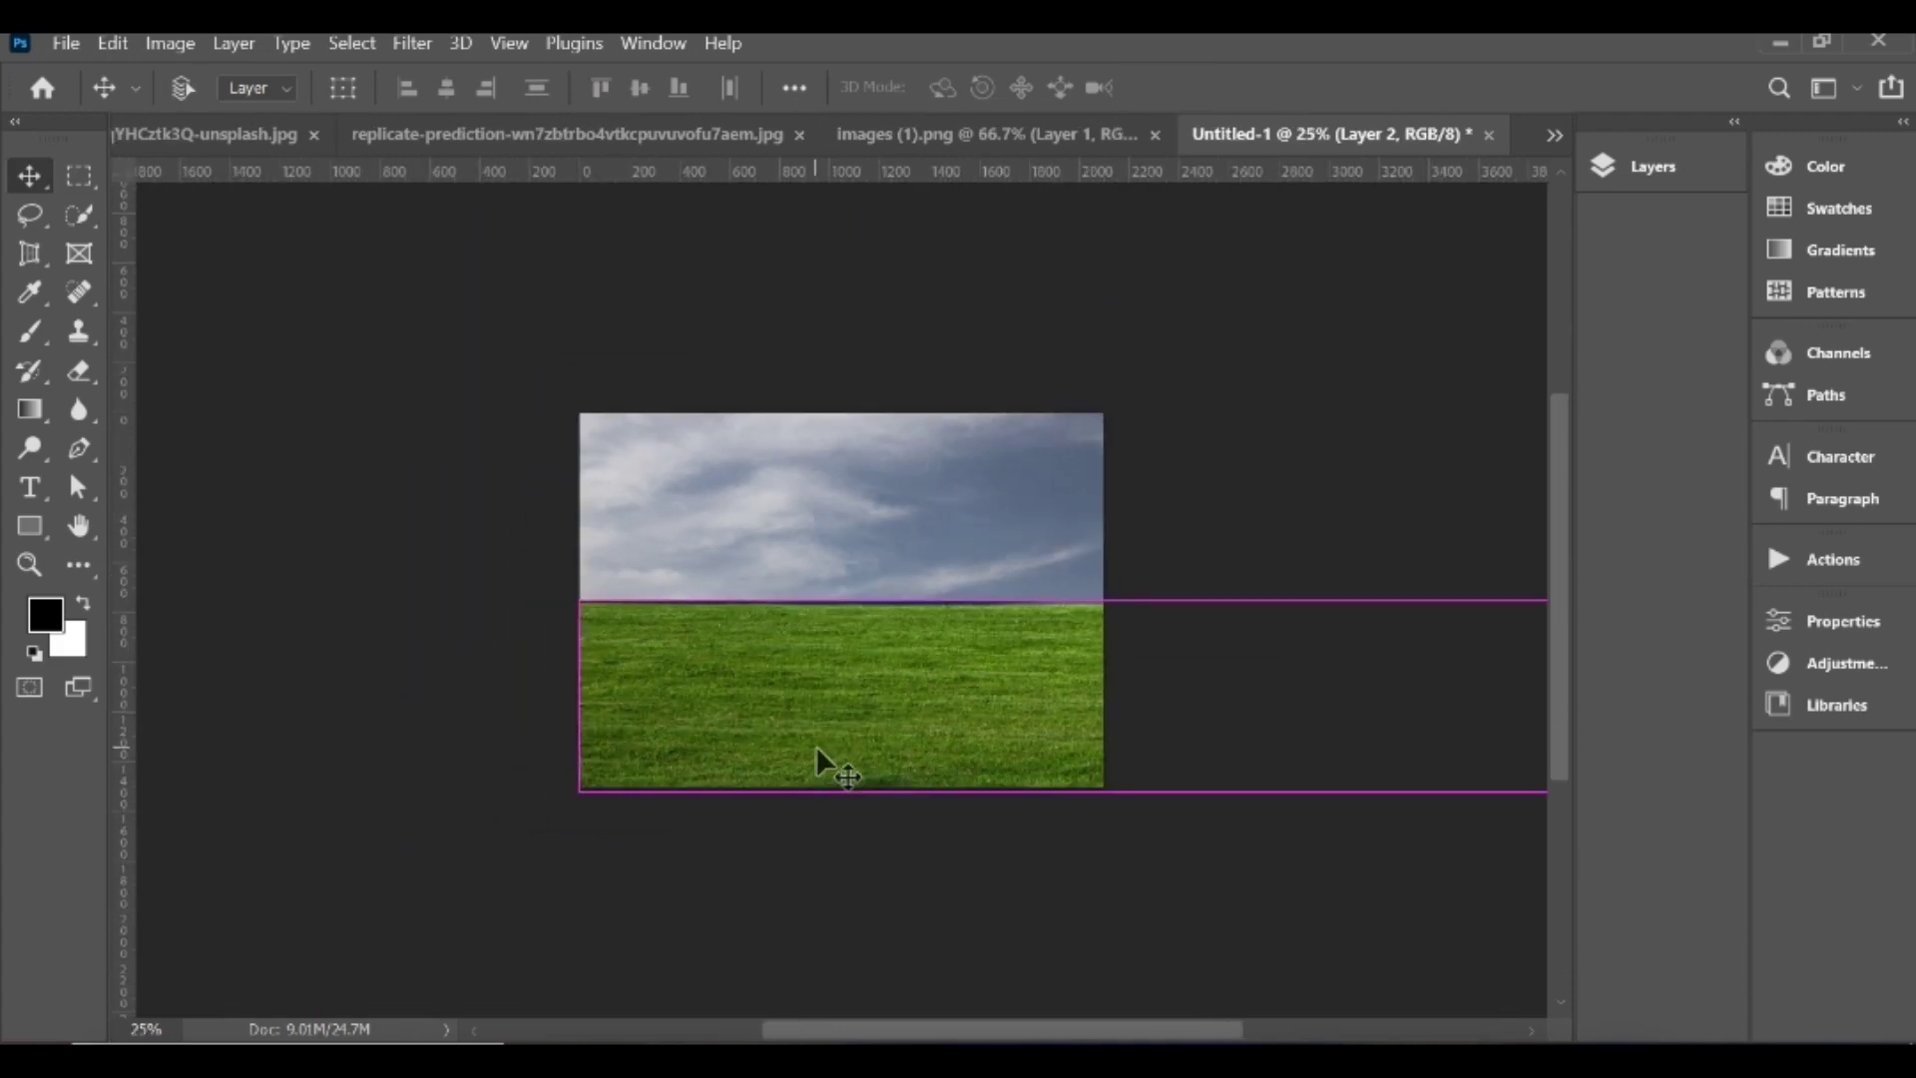
{"action": "key", "text": "ctrl+t"}
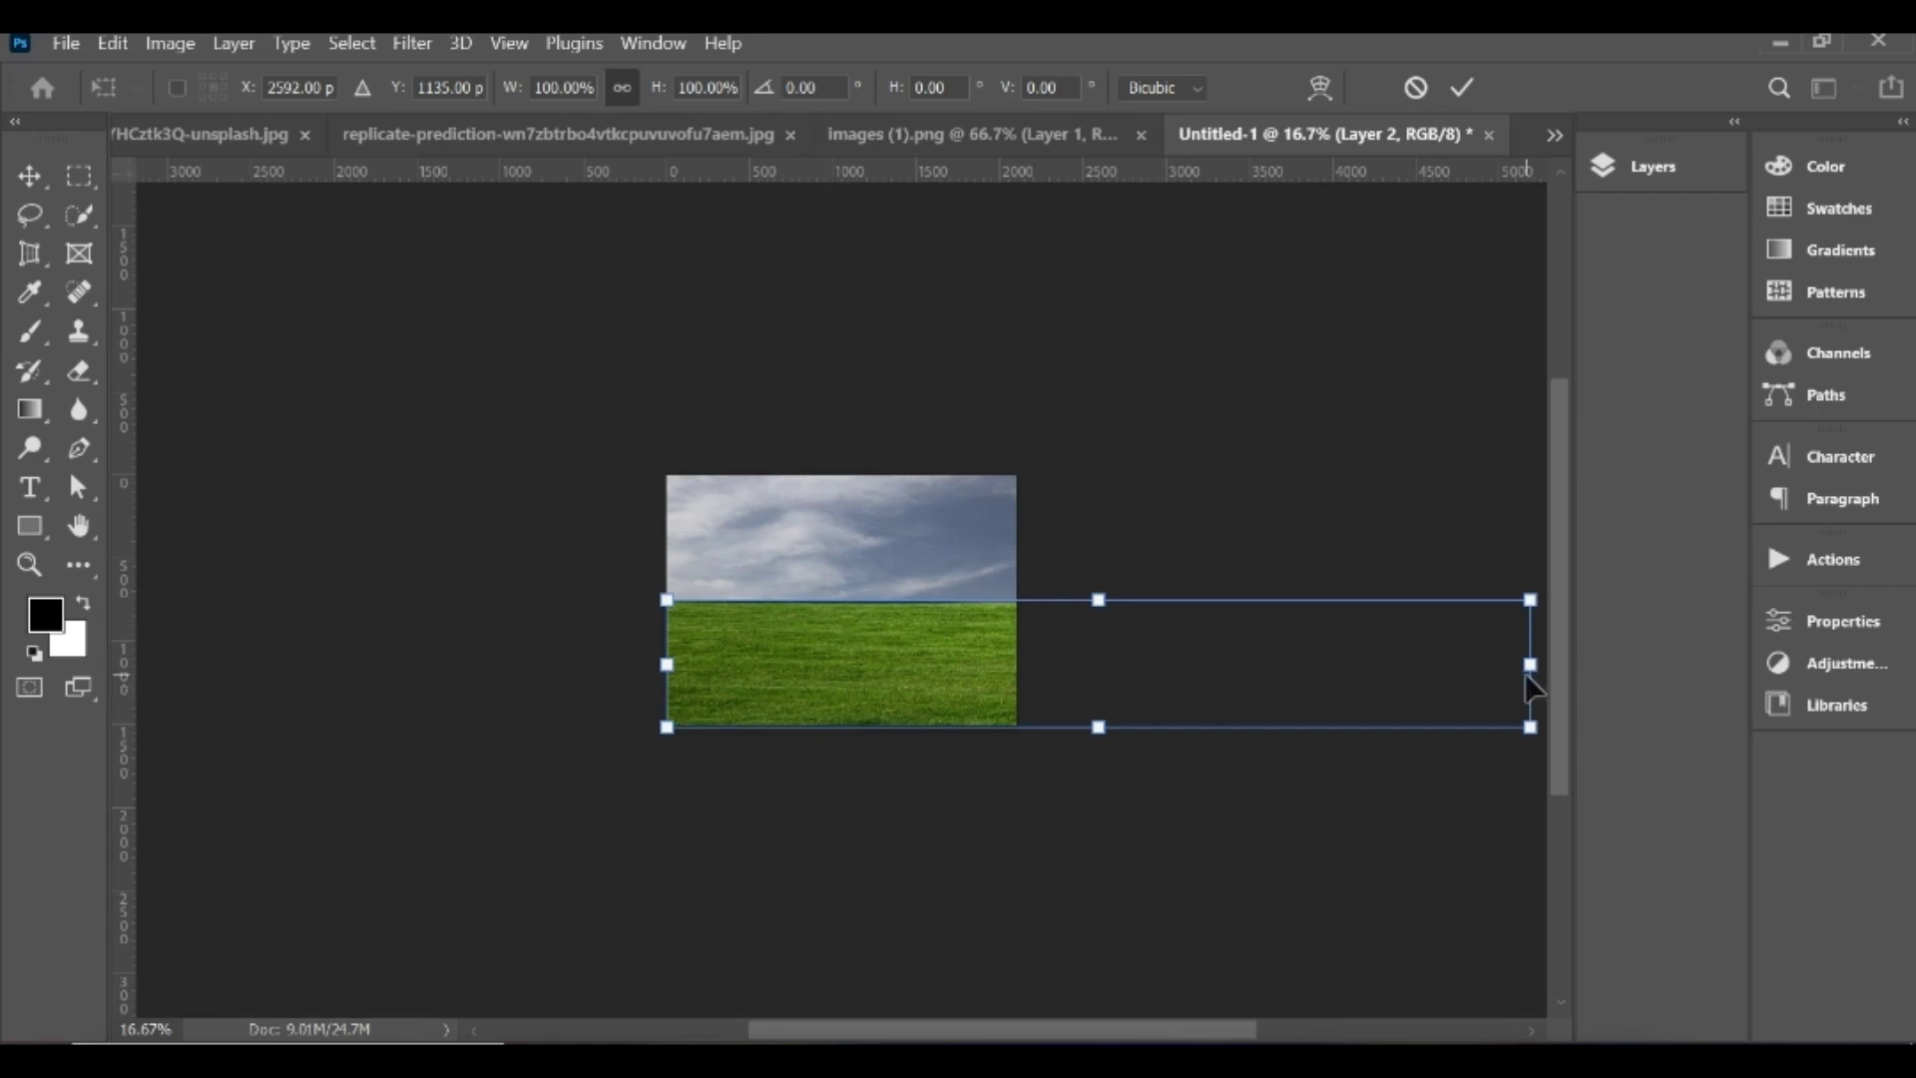
{"action": "left_click_drag", "start_coordinate": [1528, 664], "coordinate": [1010, 645]}
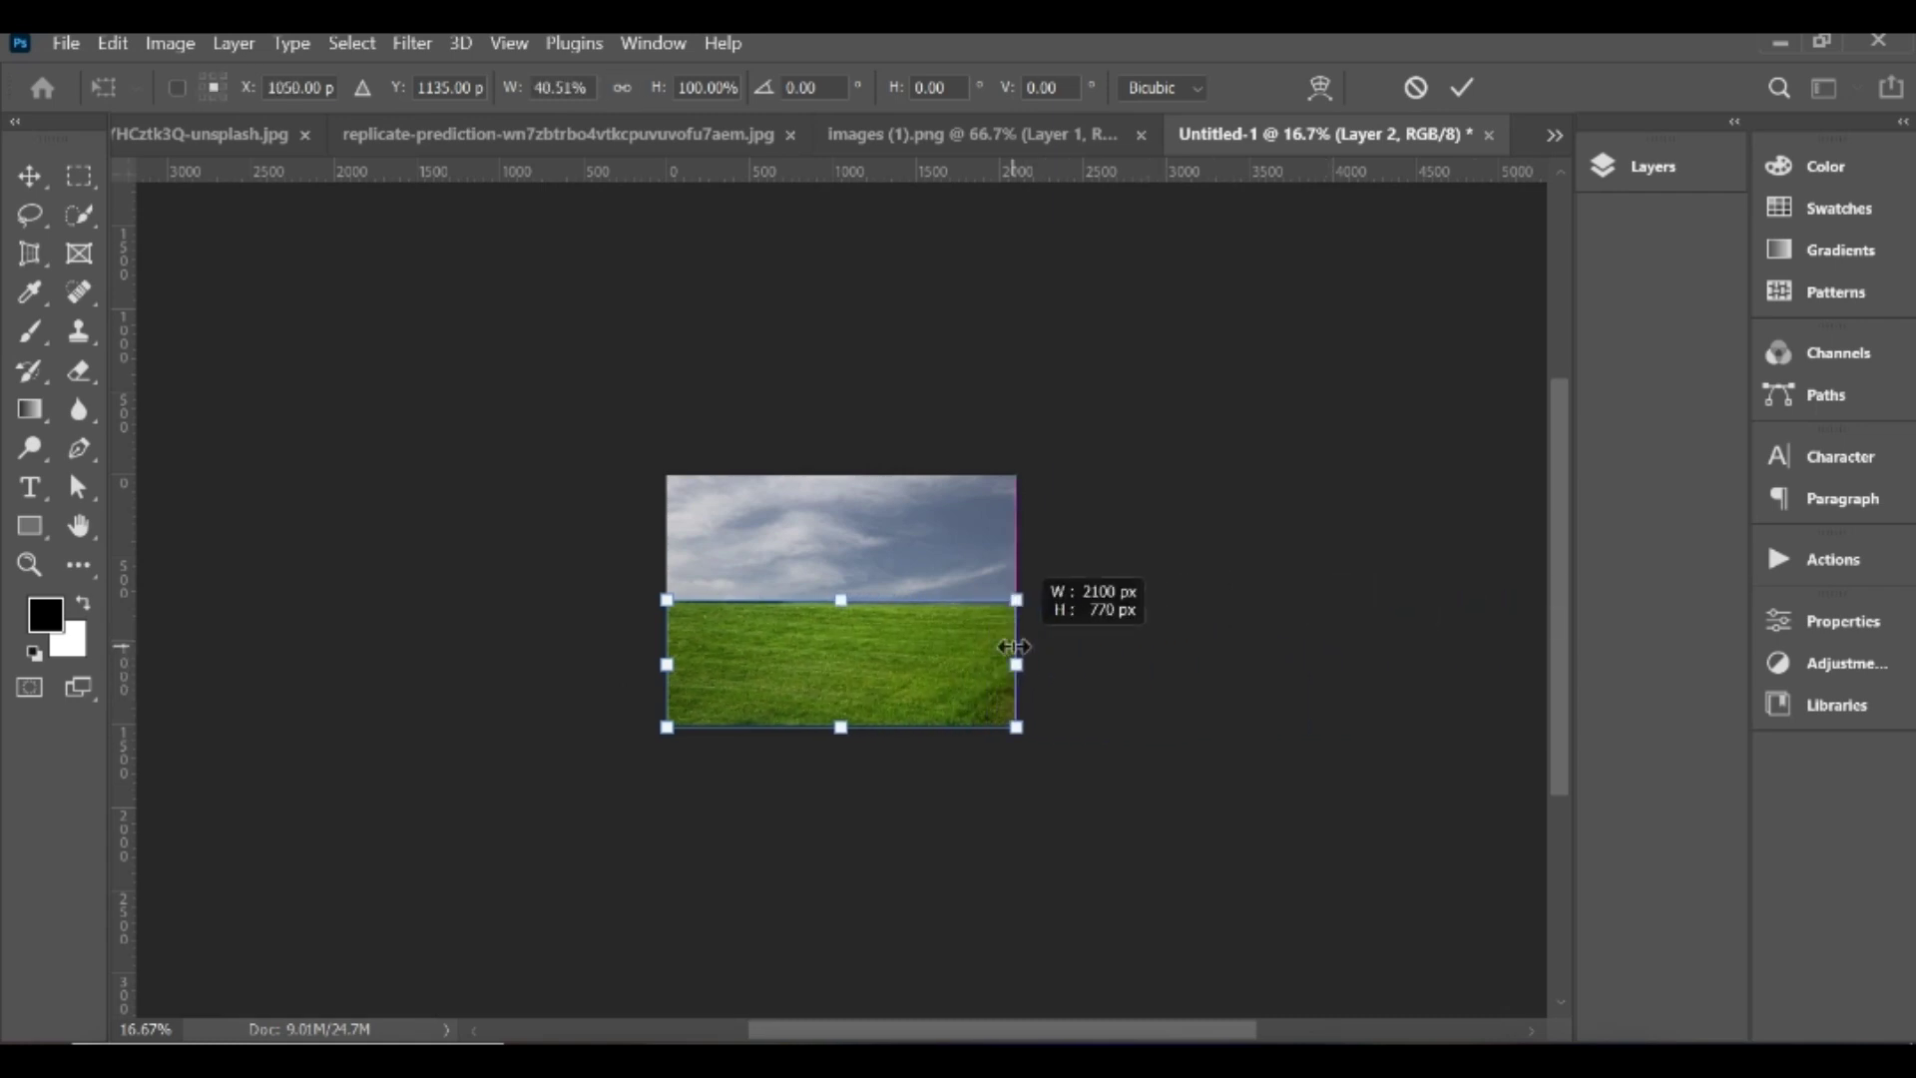
{"action": "left_click_drag", "start_coordinate": [835, 595], "coordinate": [839, 631]}
{"action": "left_click", "coordinate": [1467, 88]}
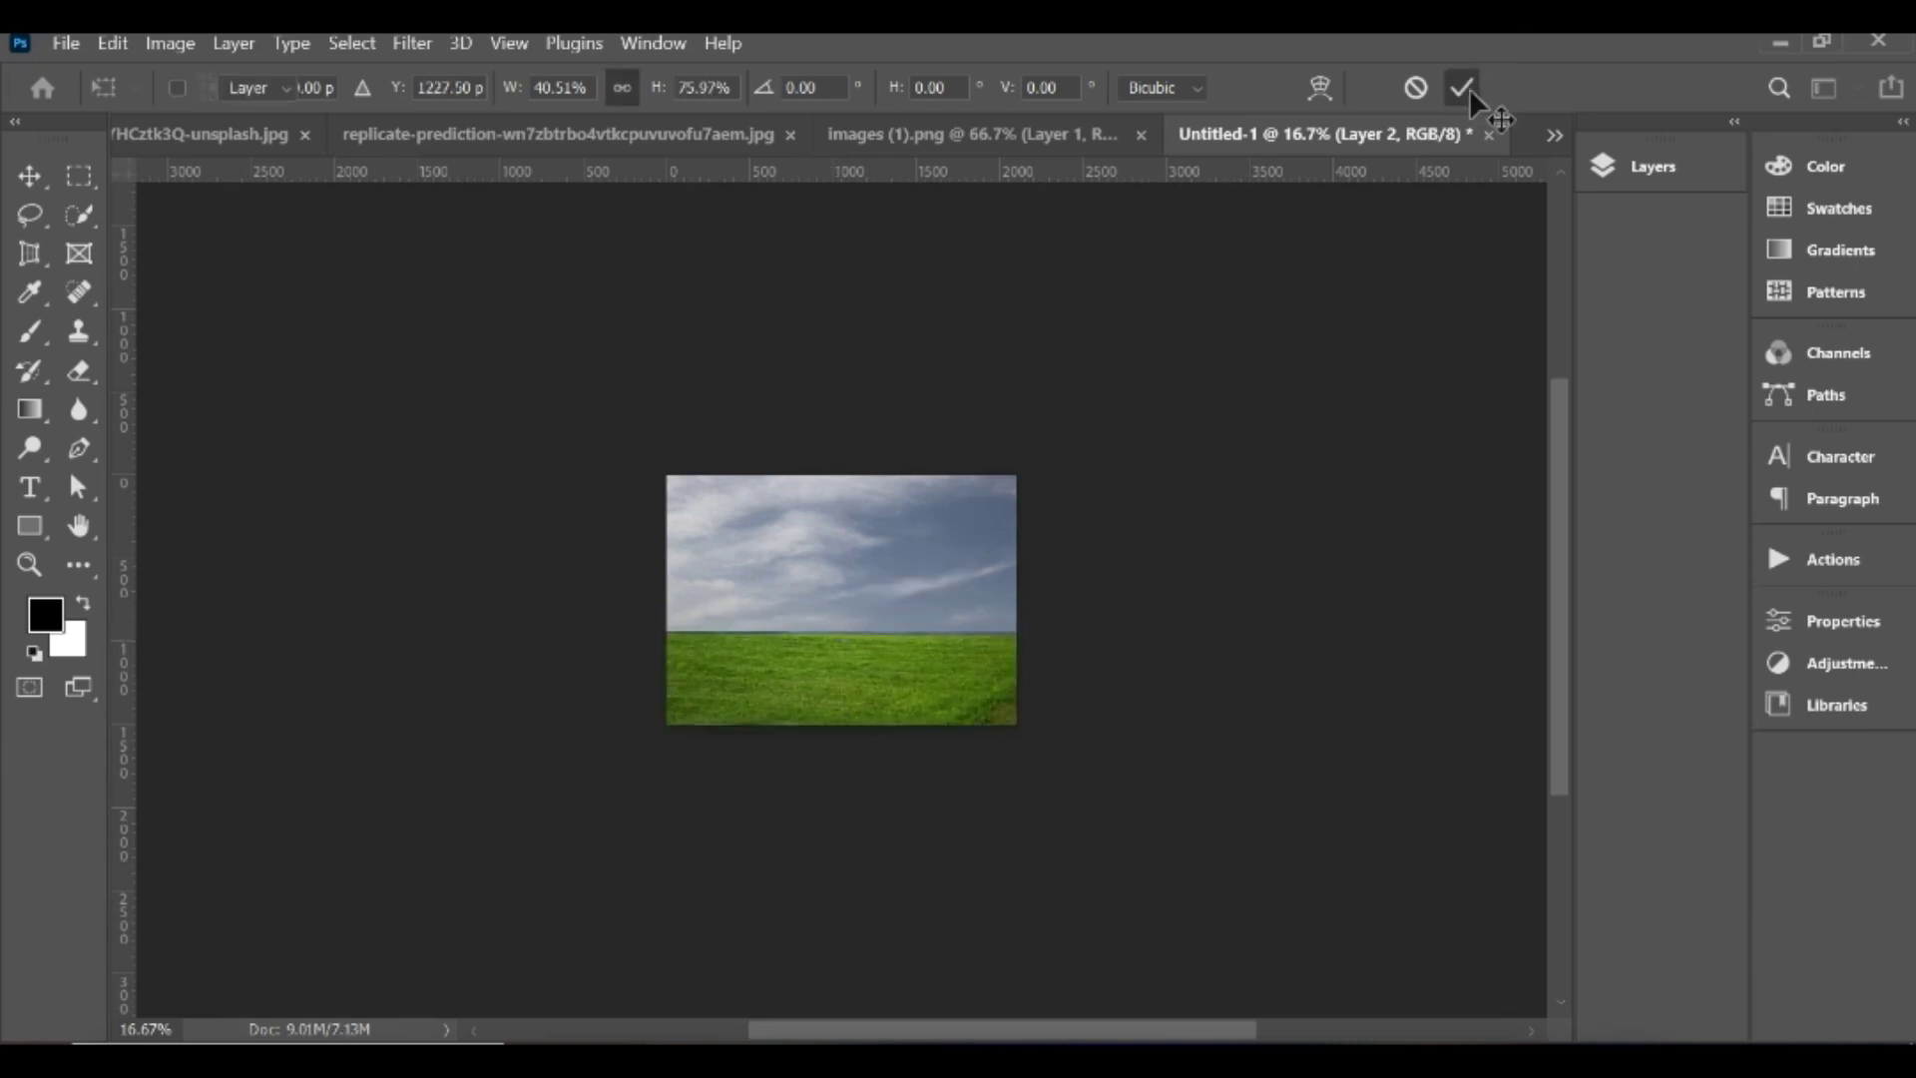
{"action": "left_click", "coordinate": [1642, 168]}
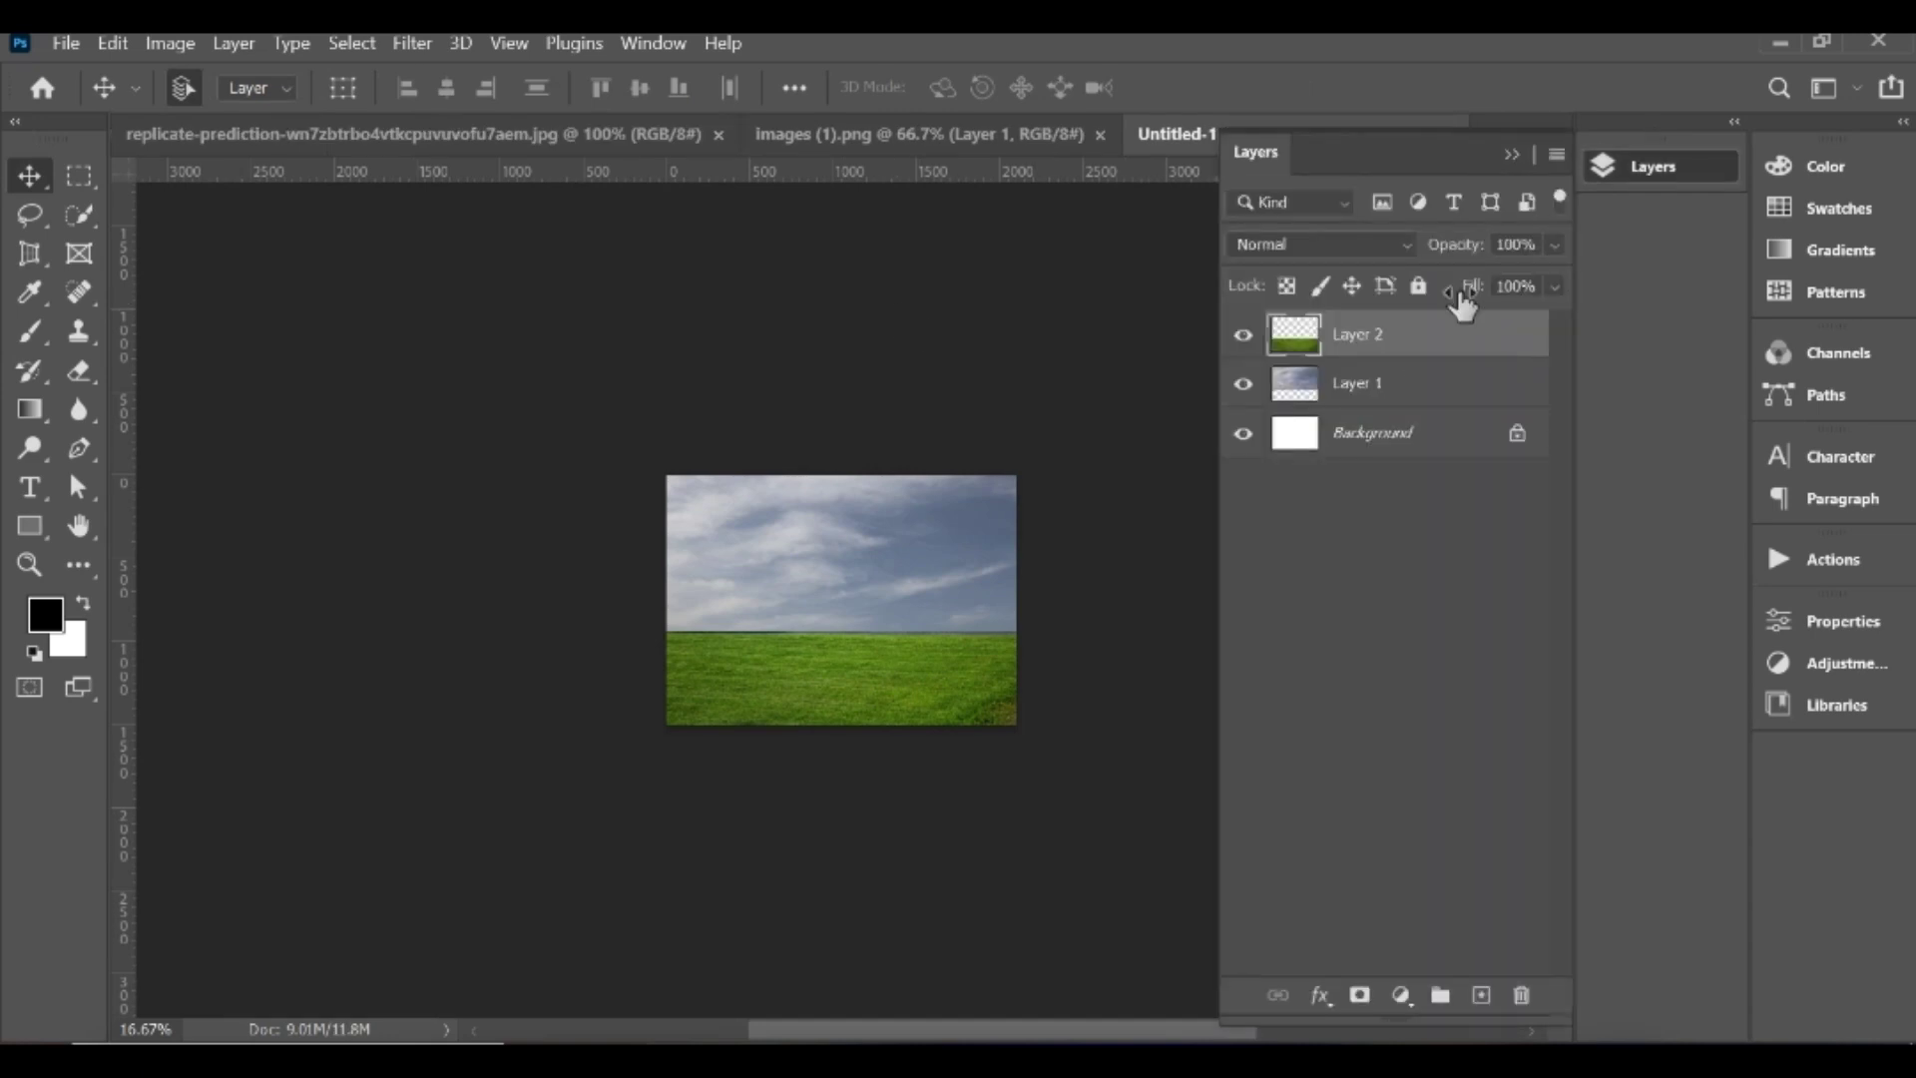
Step: Convert Layers 1 and 2 to smart objects, place grass below sky, and mask the sky
{"action": "right_click", "coordinate": [1408, 351]}
{"action": "left_click", "coordinate": [1506, 489]}
{"action": "left_click_drag", "start_coordinate": [1401, 342], "coordinate": [1411, 398]}
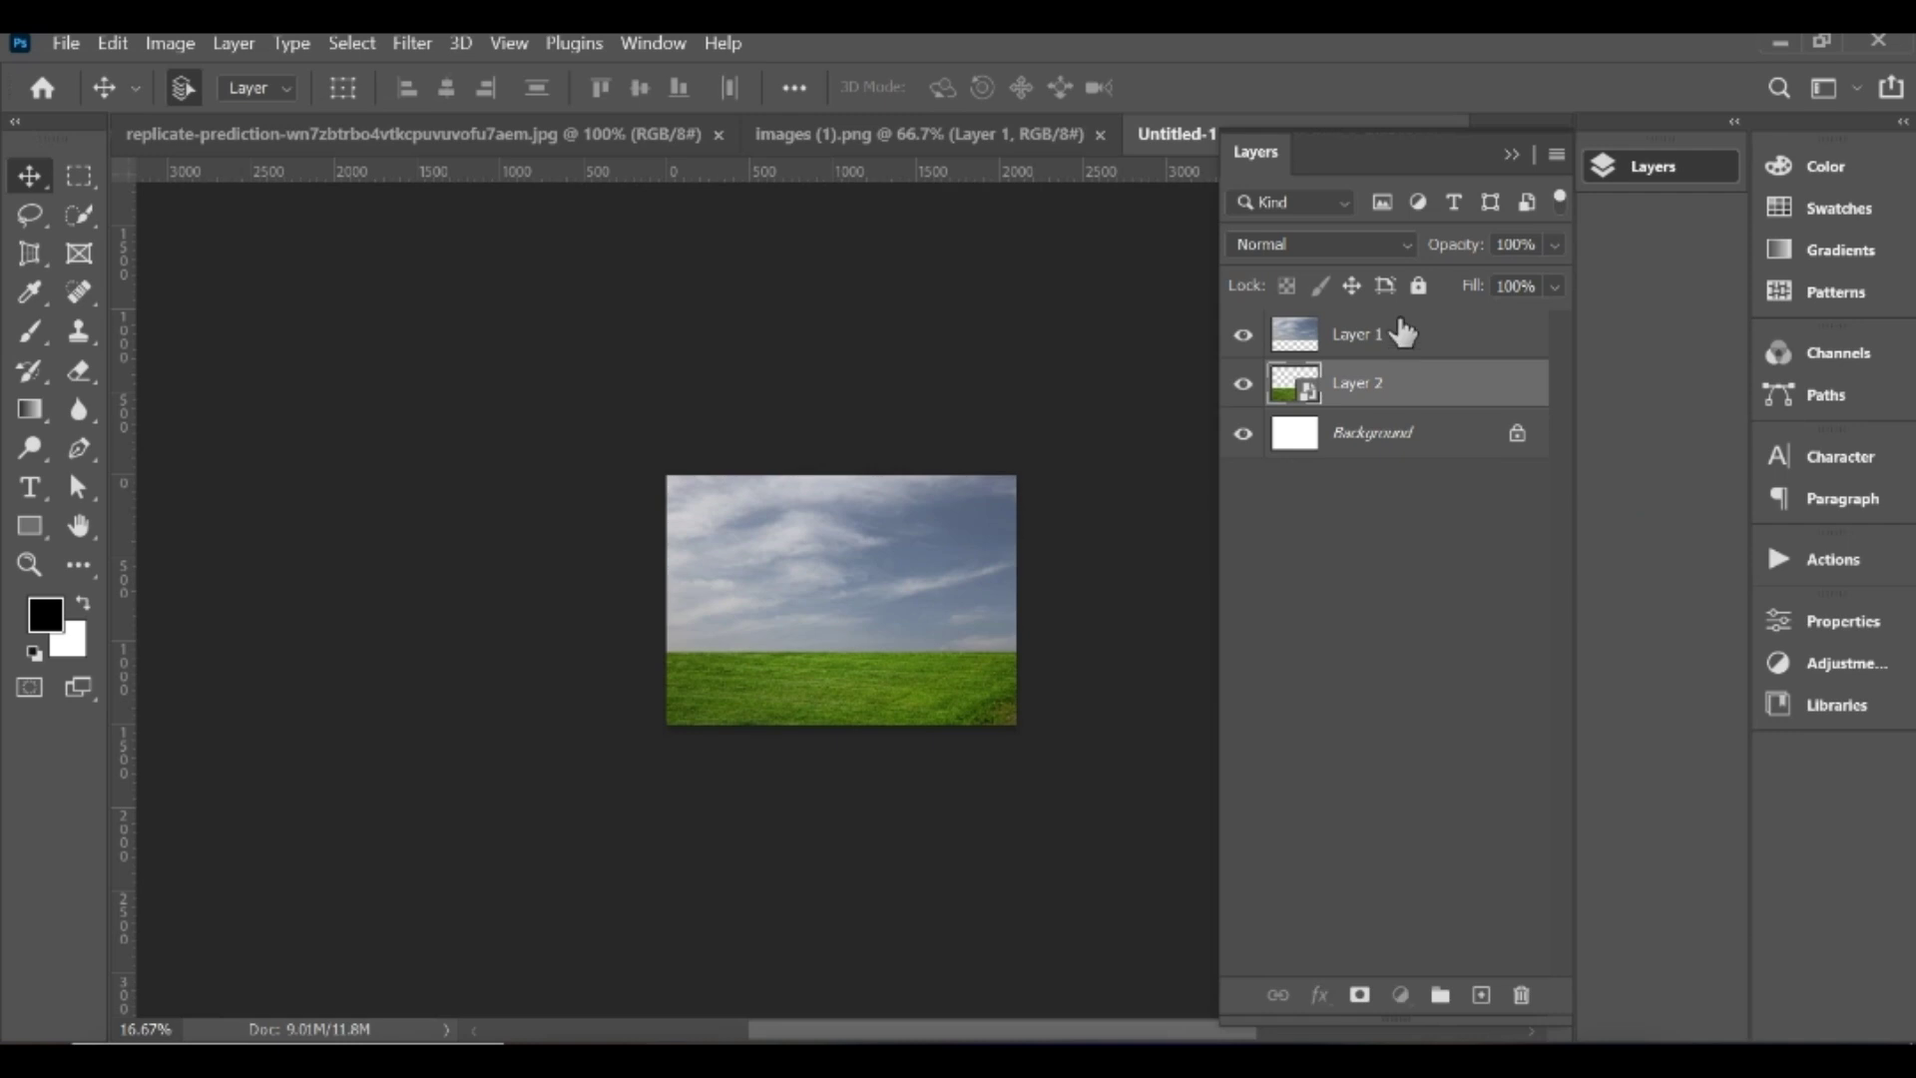
{"action": "left_click", "coordinate": [1399, 334]}
{"action": "right_click", "coordinate": [1399, 334]}
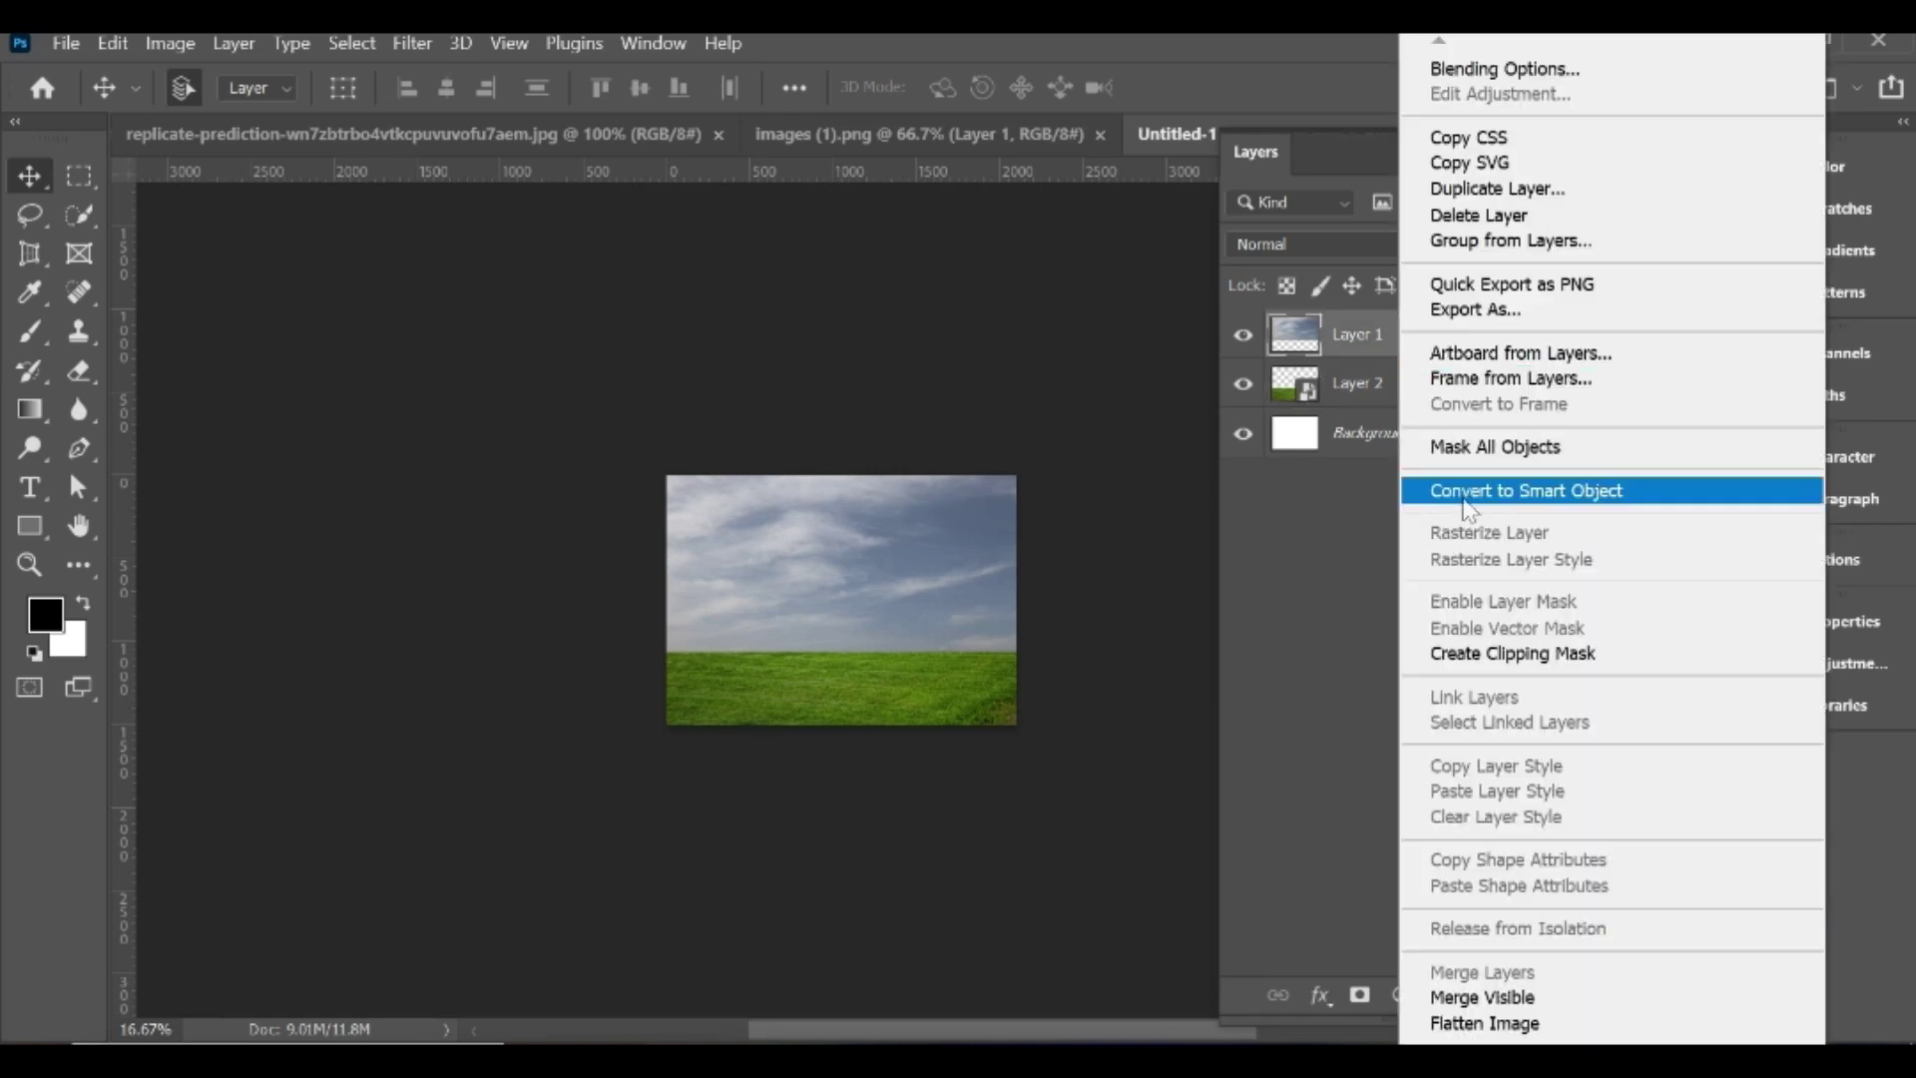
{"action": "left_click", "coordinate": [1469, 509]}
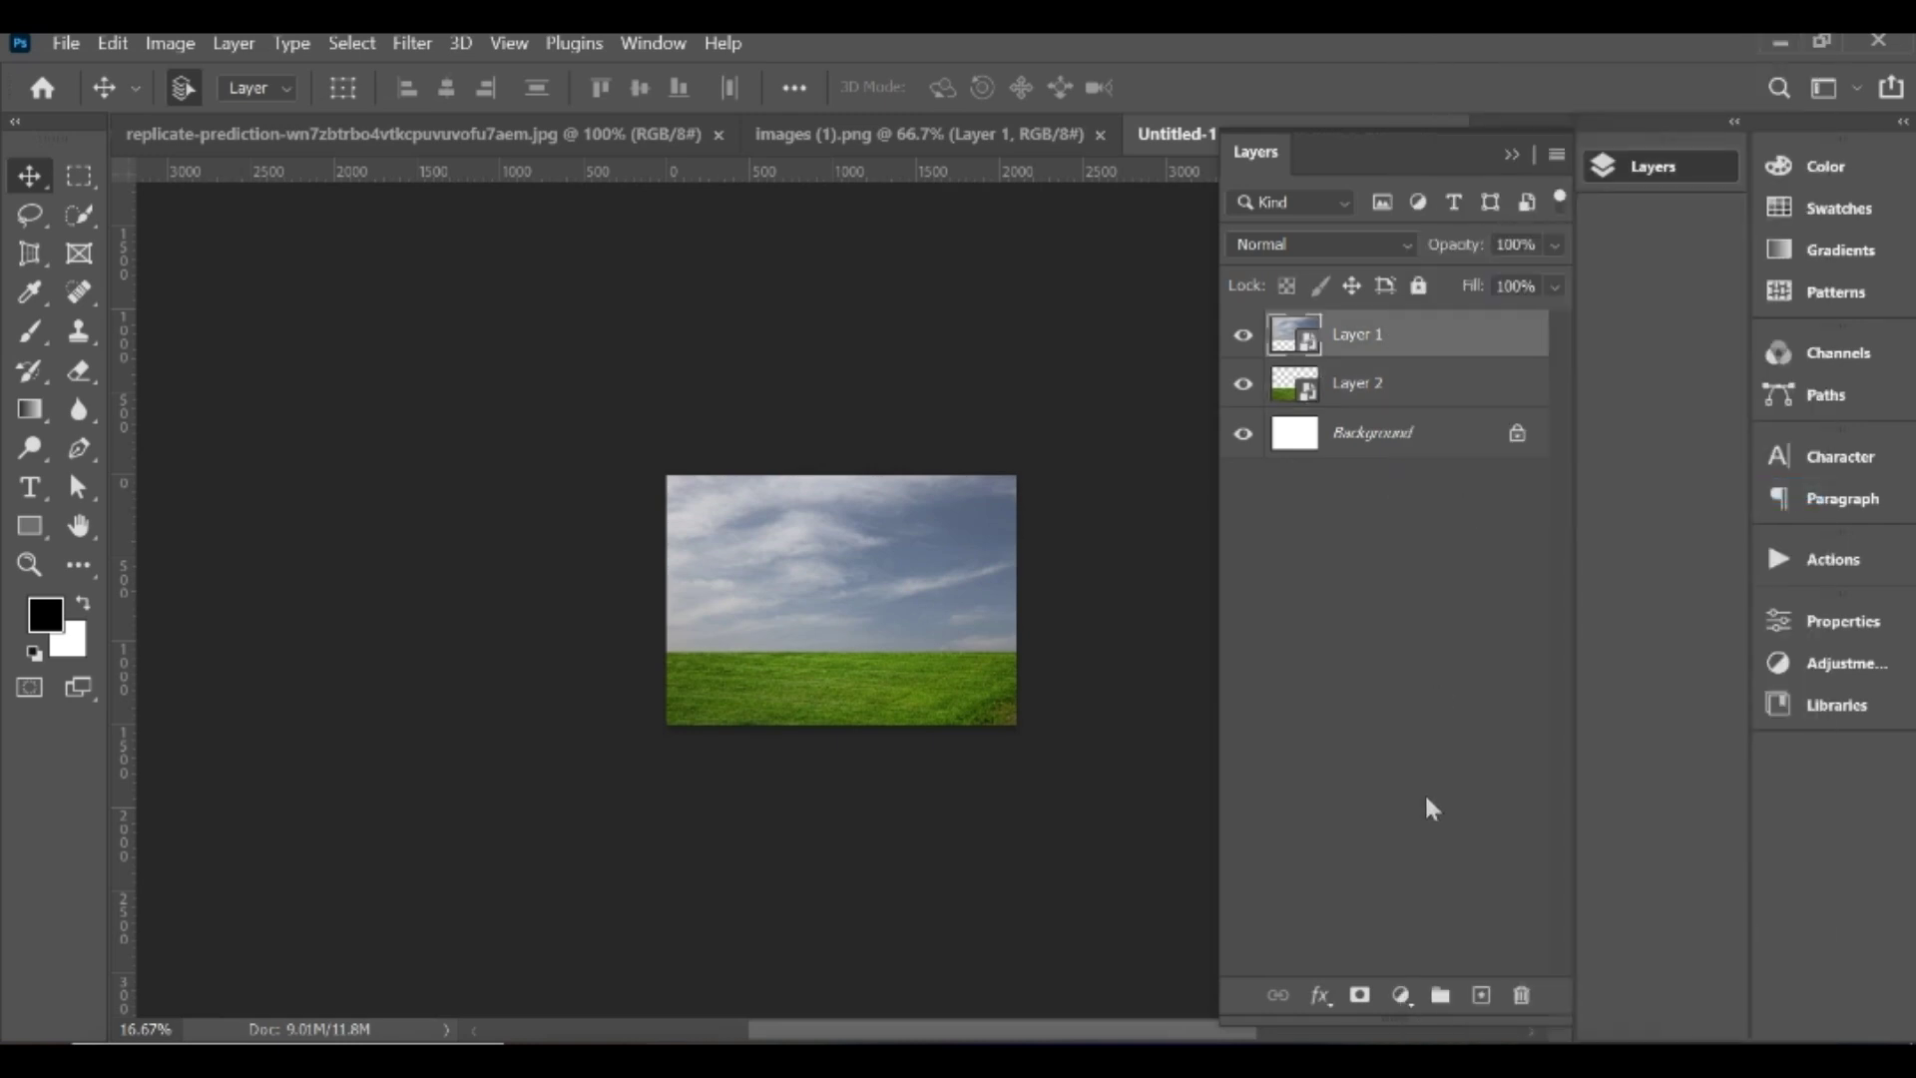
{"action": "left_click", "coordinate": [1359, 995]}
Step: Set black as the foreground colour and pick the Brush tool for masking
{"action": "left_click", "coordinate": [1509, 155]}
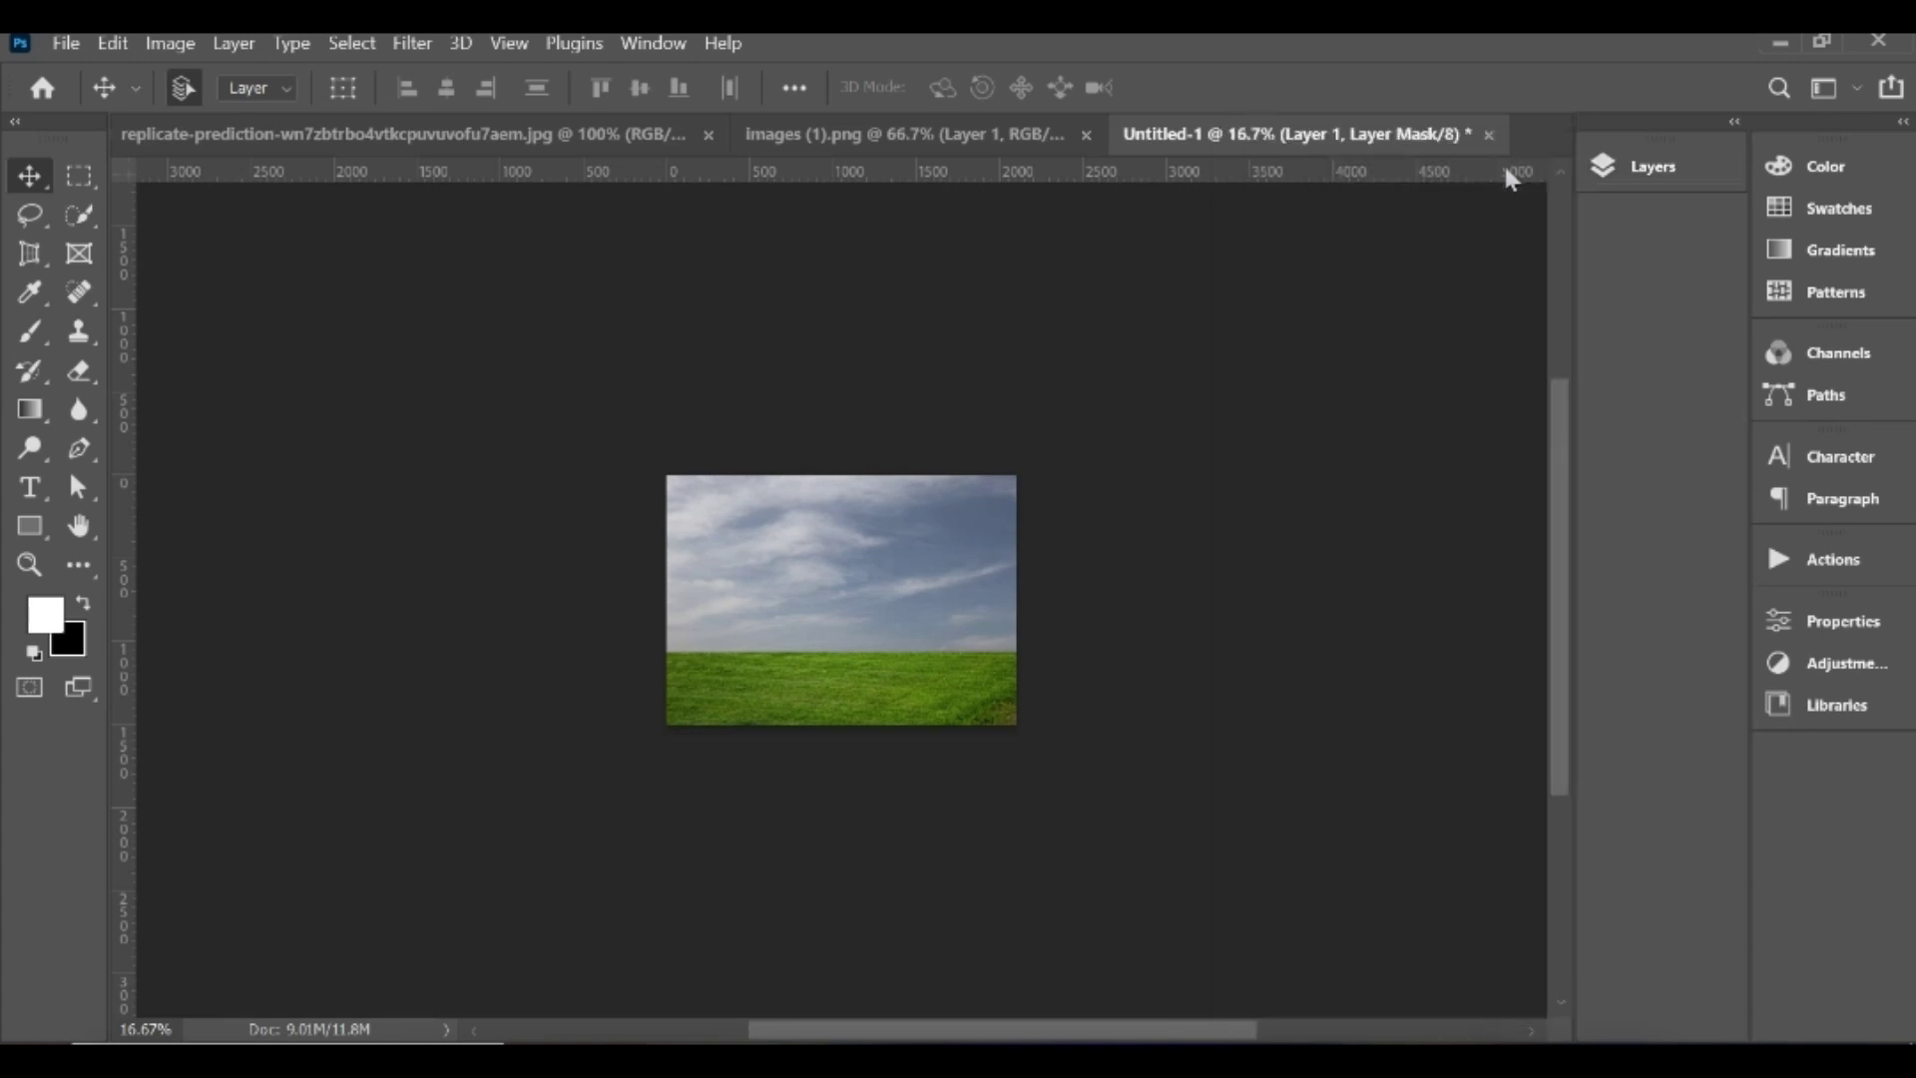
{"action": "key", "text": "ctrl+plus"}
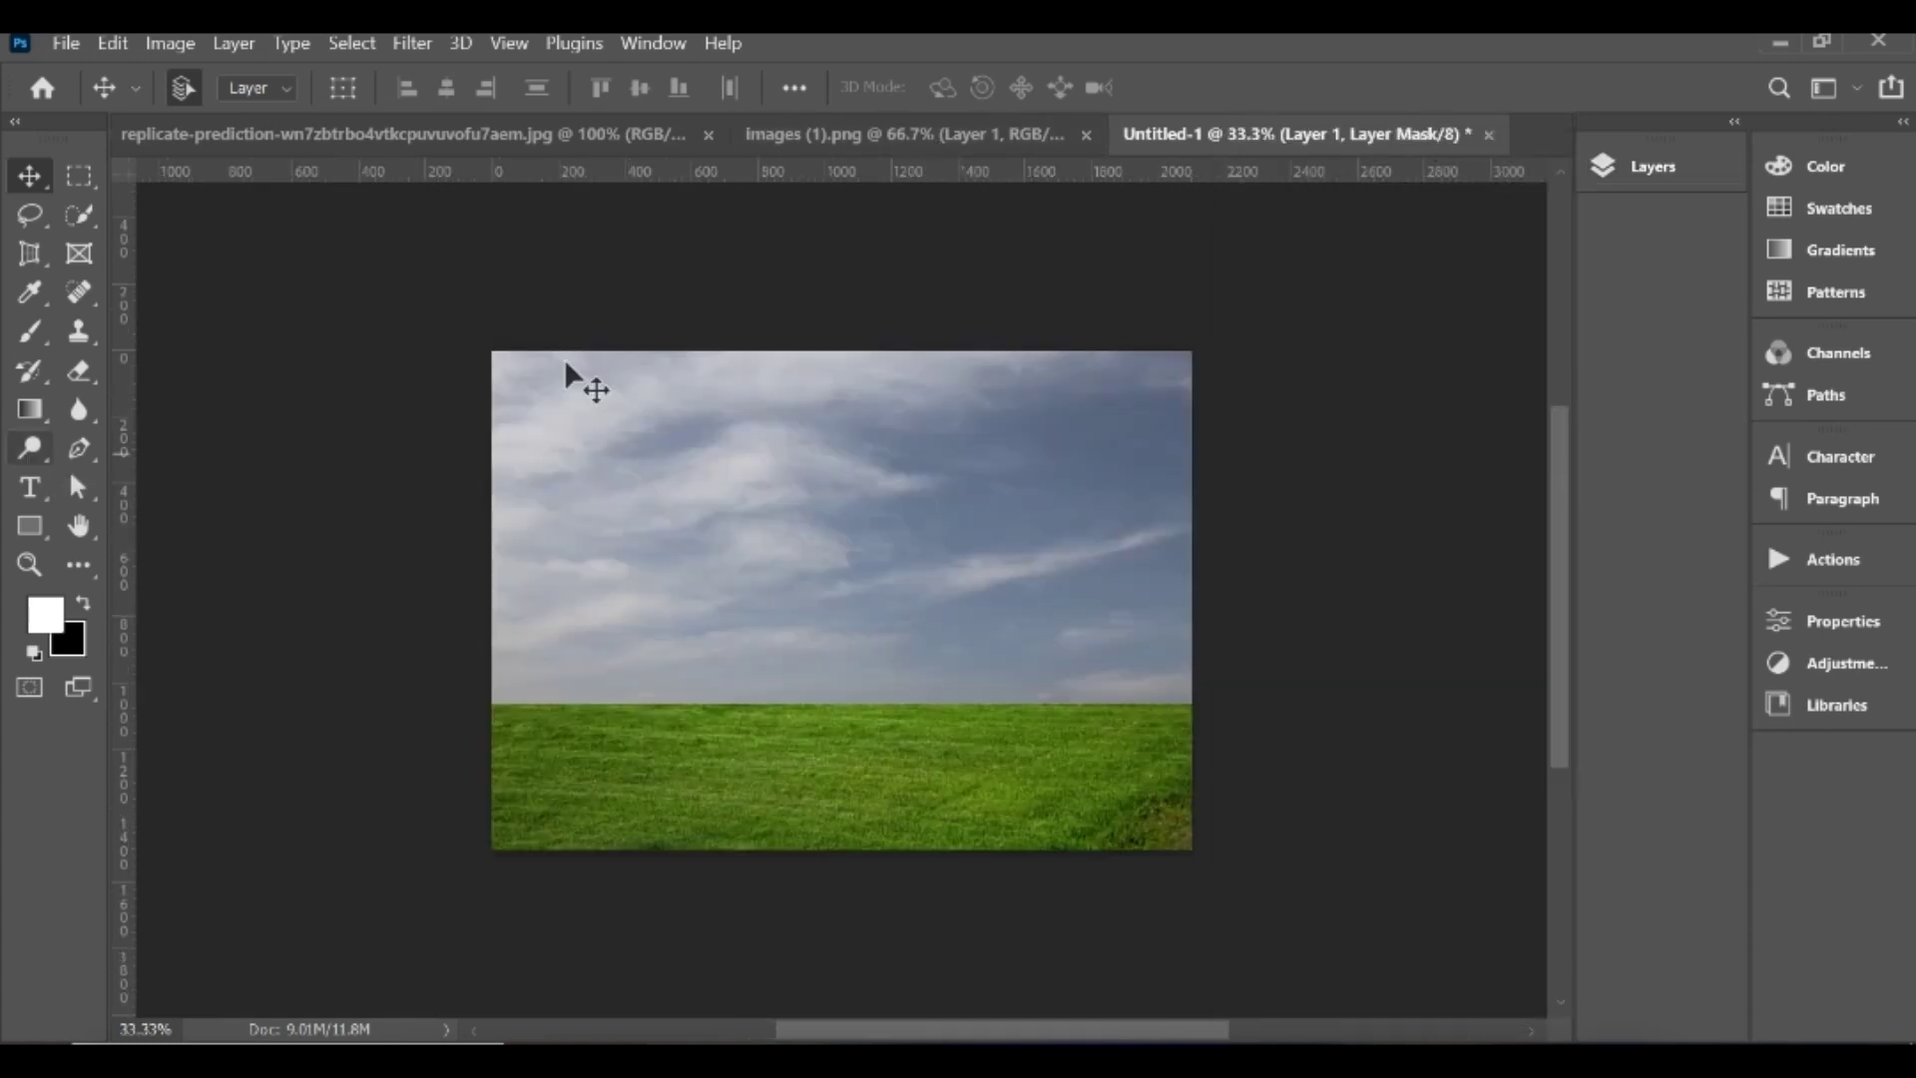
{"action": "left_click", "coordinate": [1637, 168]}
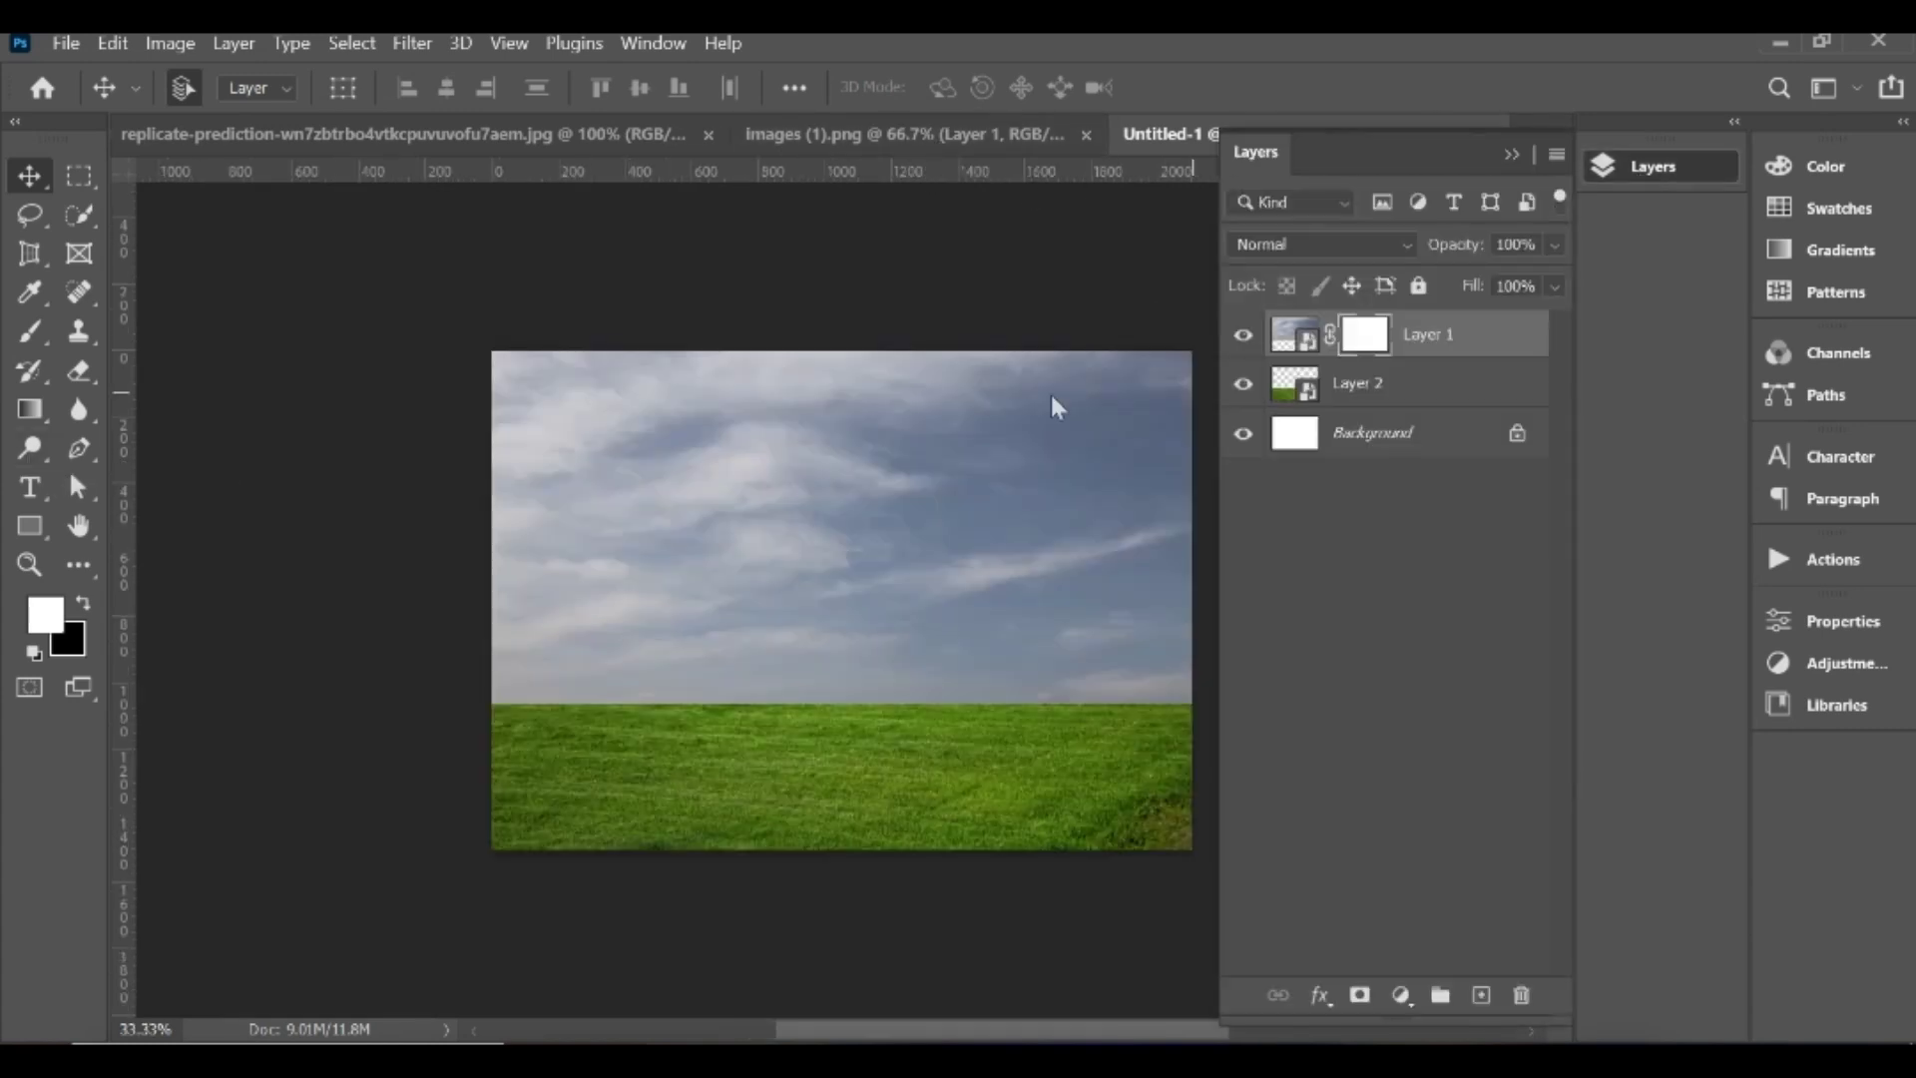
{"action": "left_click", "coordinate": [84, 599]}
{"action": "left_click", "coordinate": [29, 331]}
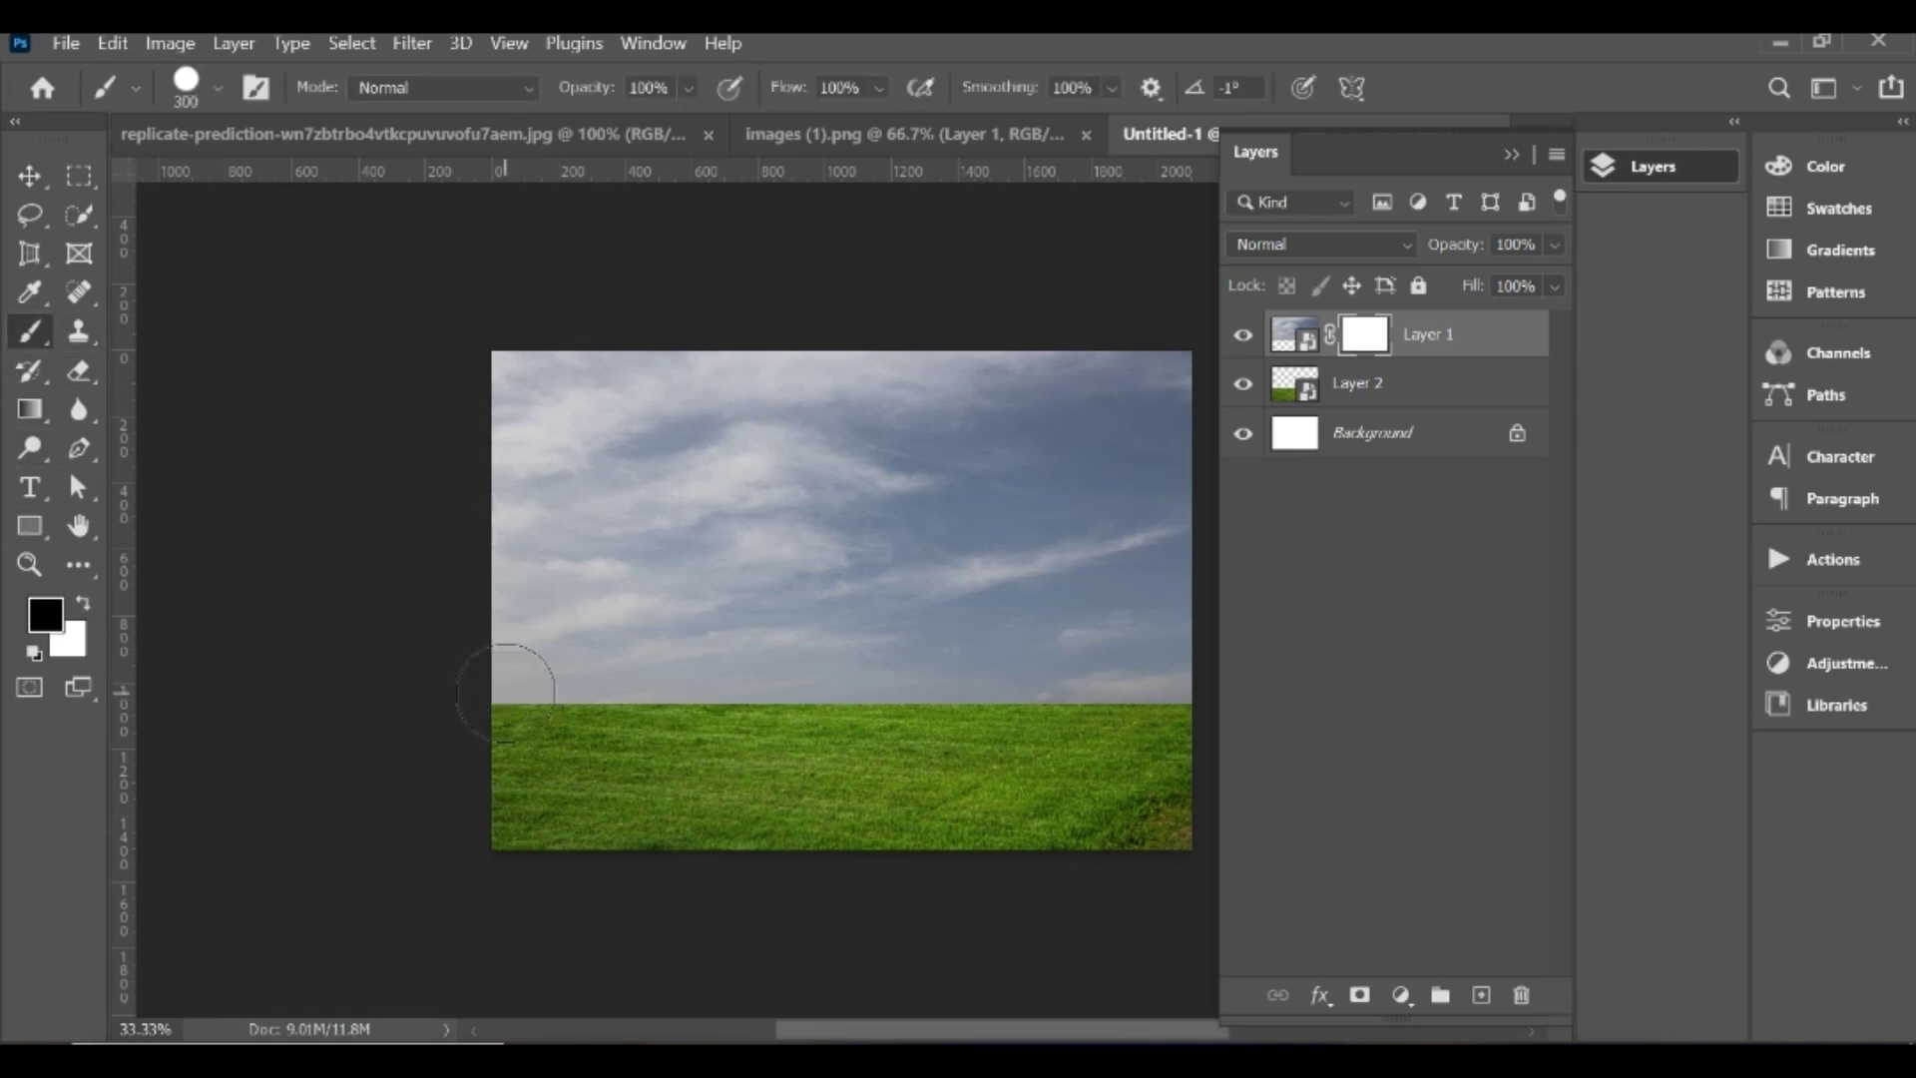
Step: Paint black on the sky mask along the horizon to blend sky softly into grass
{"action": "left_click_drag", "start_coordinate": [506, 694], "coordinate": [1400, 696]}
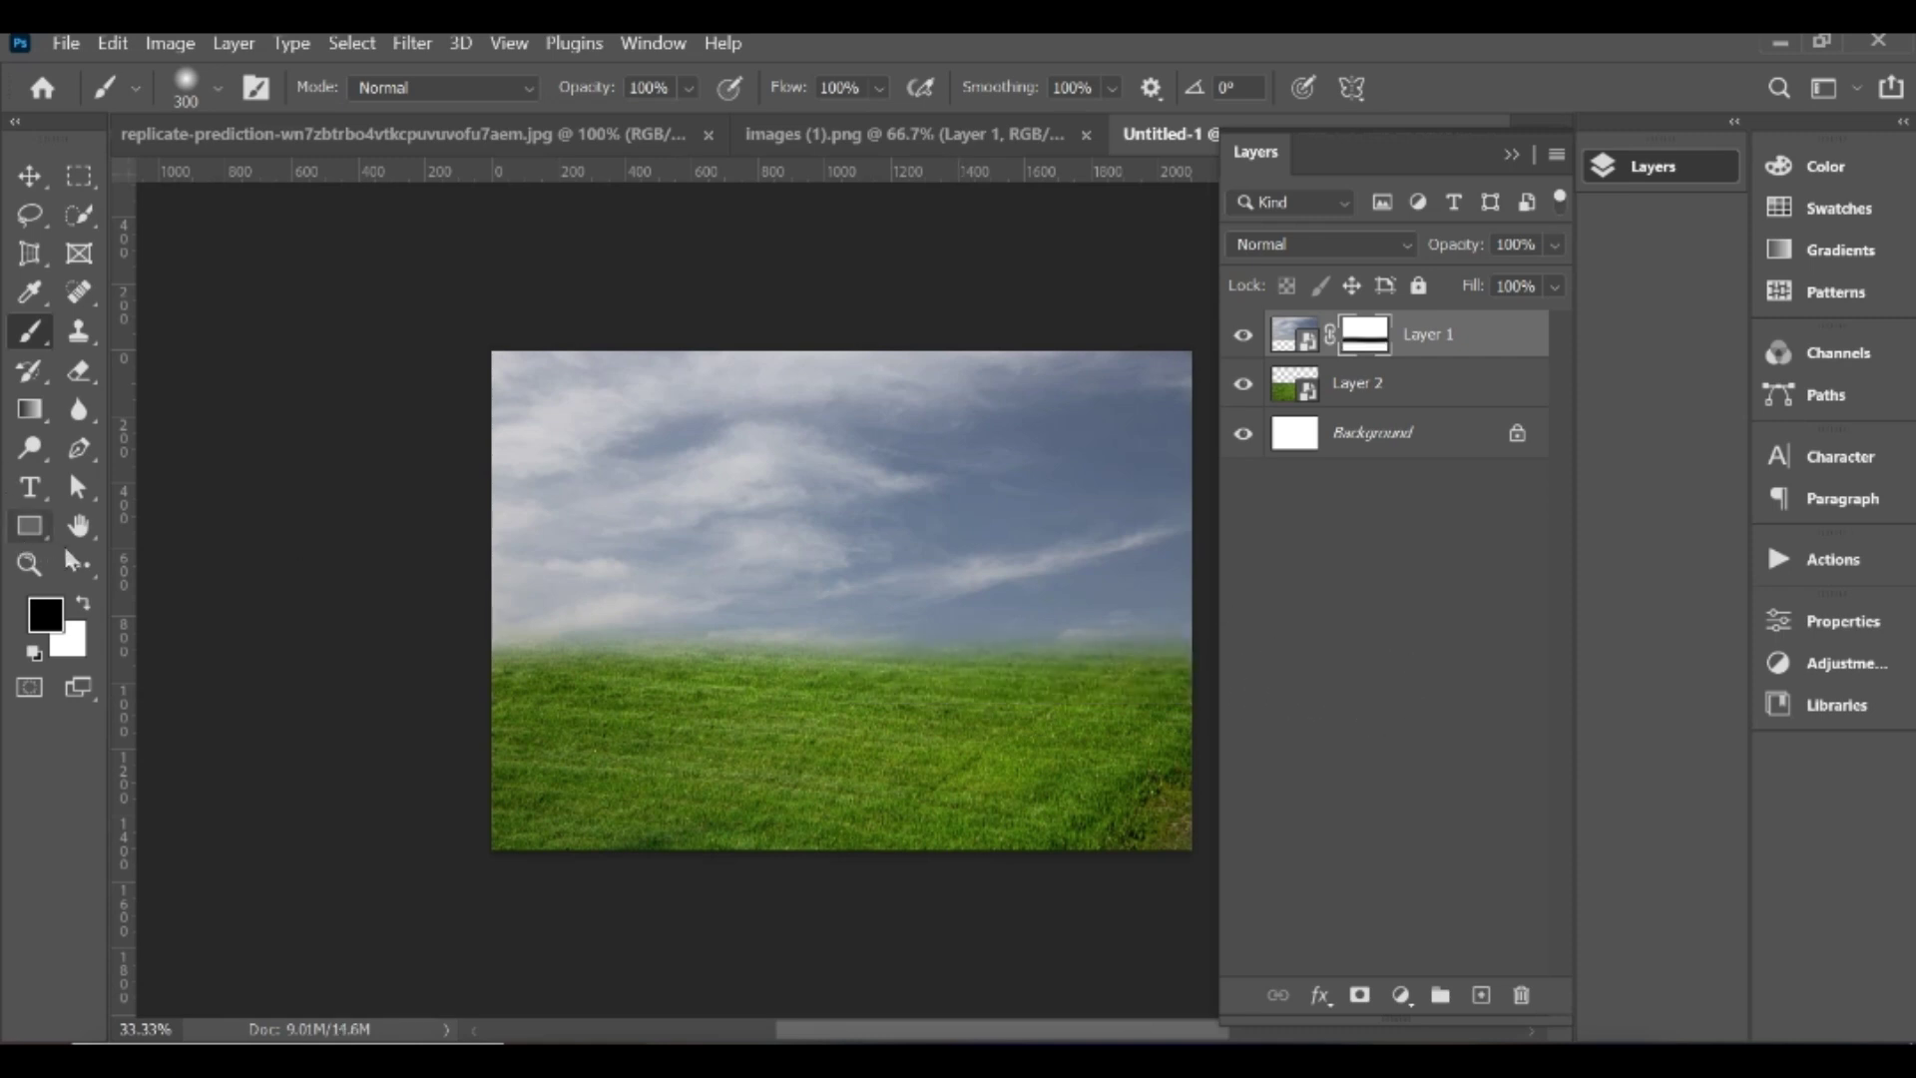
{"action": "mouse_move", "coordinate": [522, 626]}
{"action": "left_mouse_down"}
{"action": "mouse_move", "coordinate": [479, 633]}
{"action": "mouse_move", "coordinate": [835, 621]}
{"action": "mouse_move", "coordinate": [1372, 557]}
{"action": "left_mouse_up"}
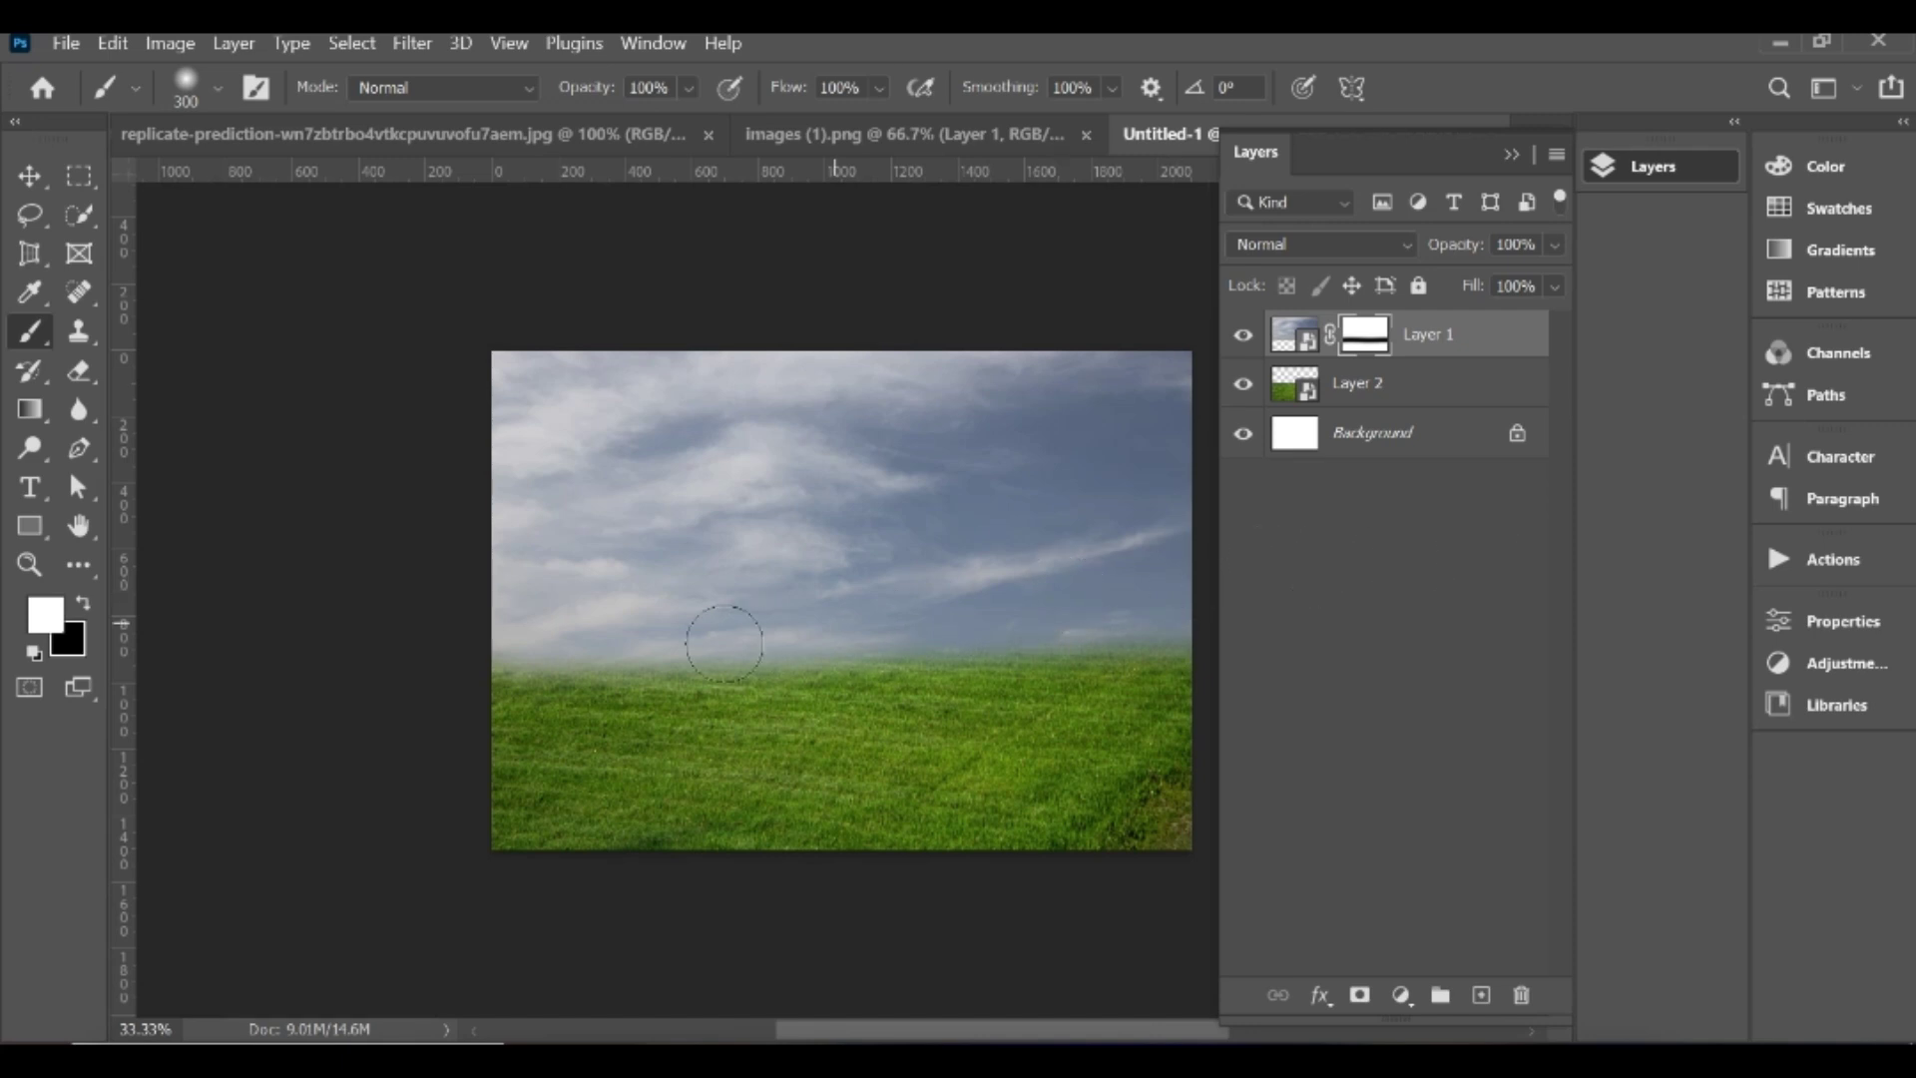
{"action": "left_click_drag", "start_coordinate": [725, 644], "coordinate": [1197, 647]}
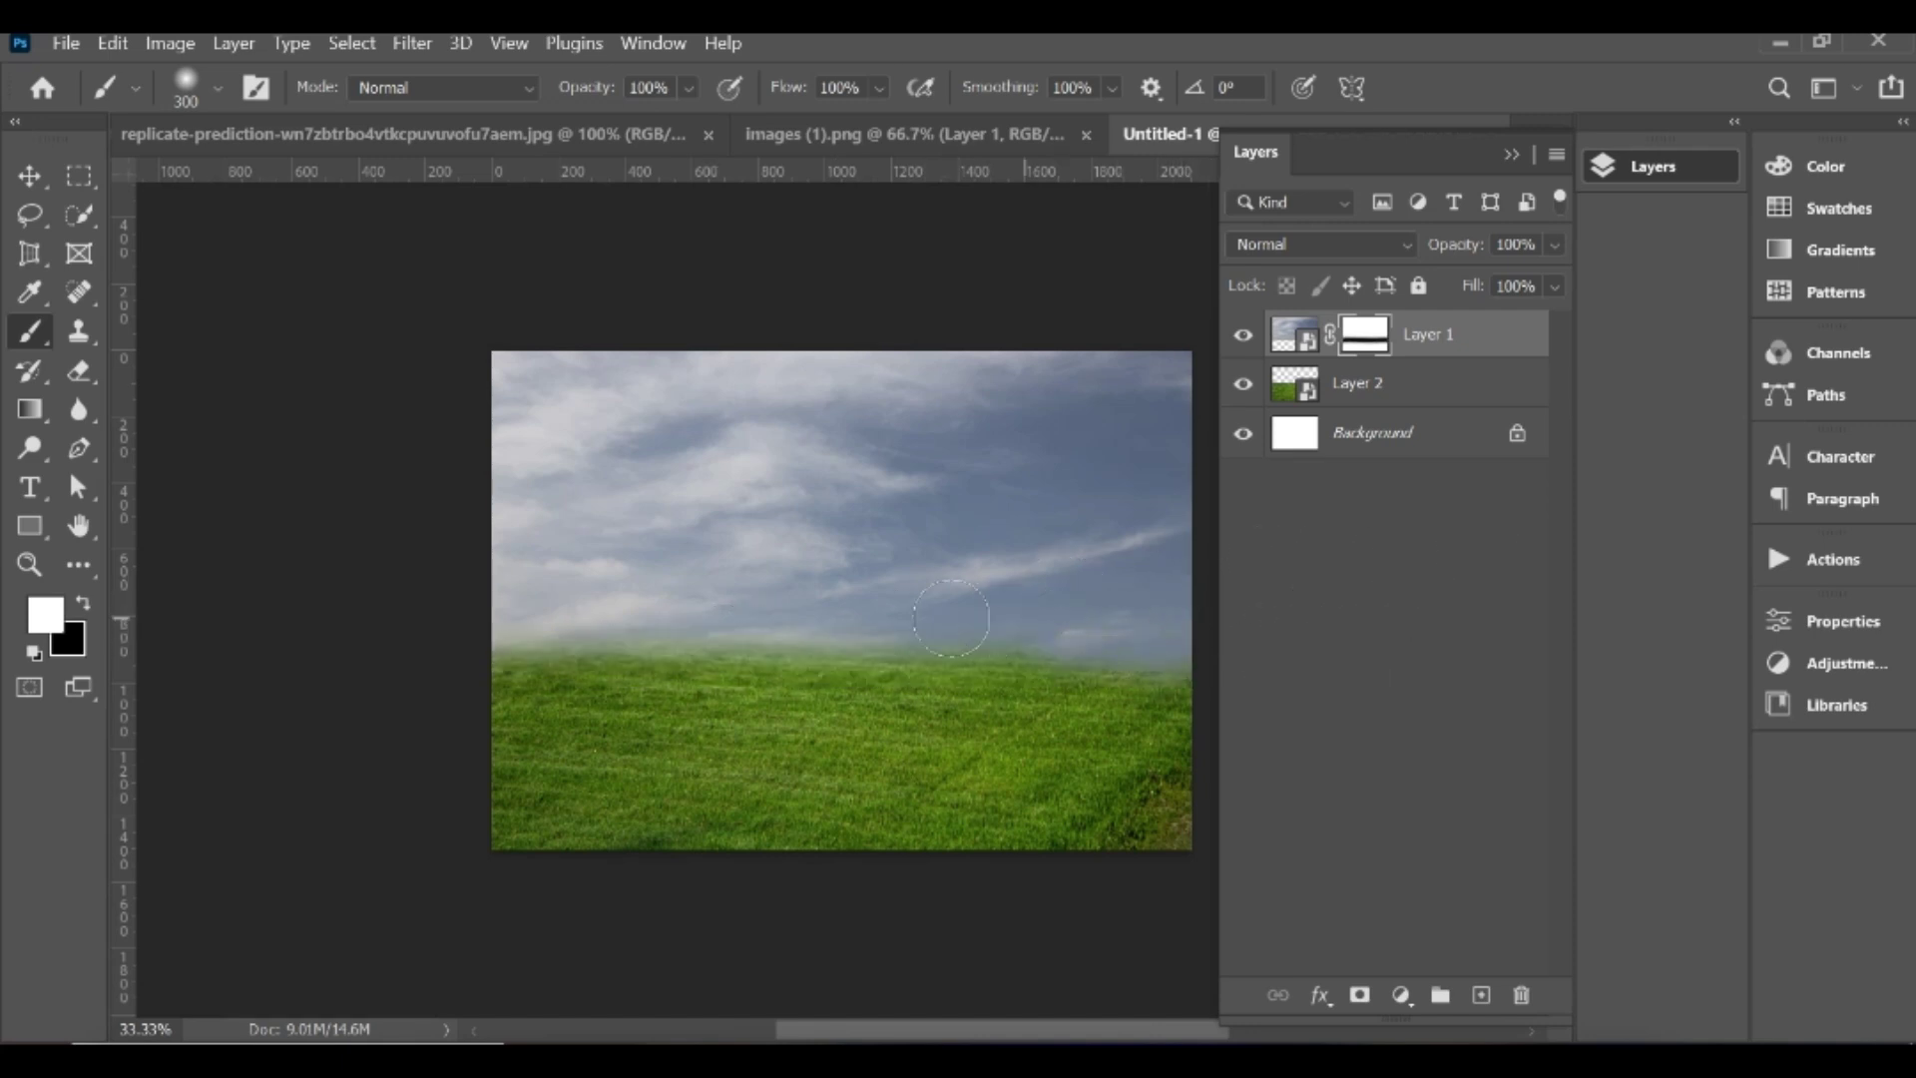
{"action": "left_click_drag", "start_coordinate": [735, 629], "coordinate": [489, 643]}
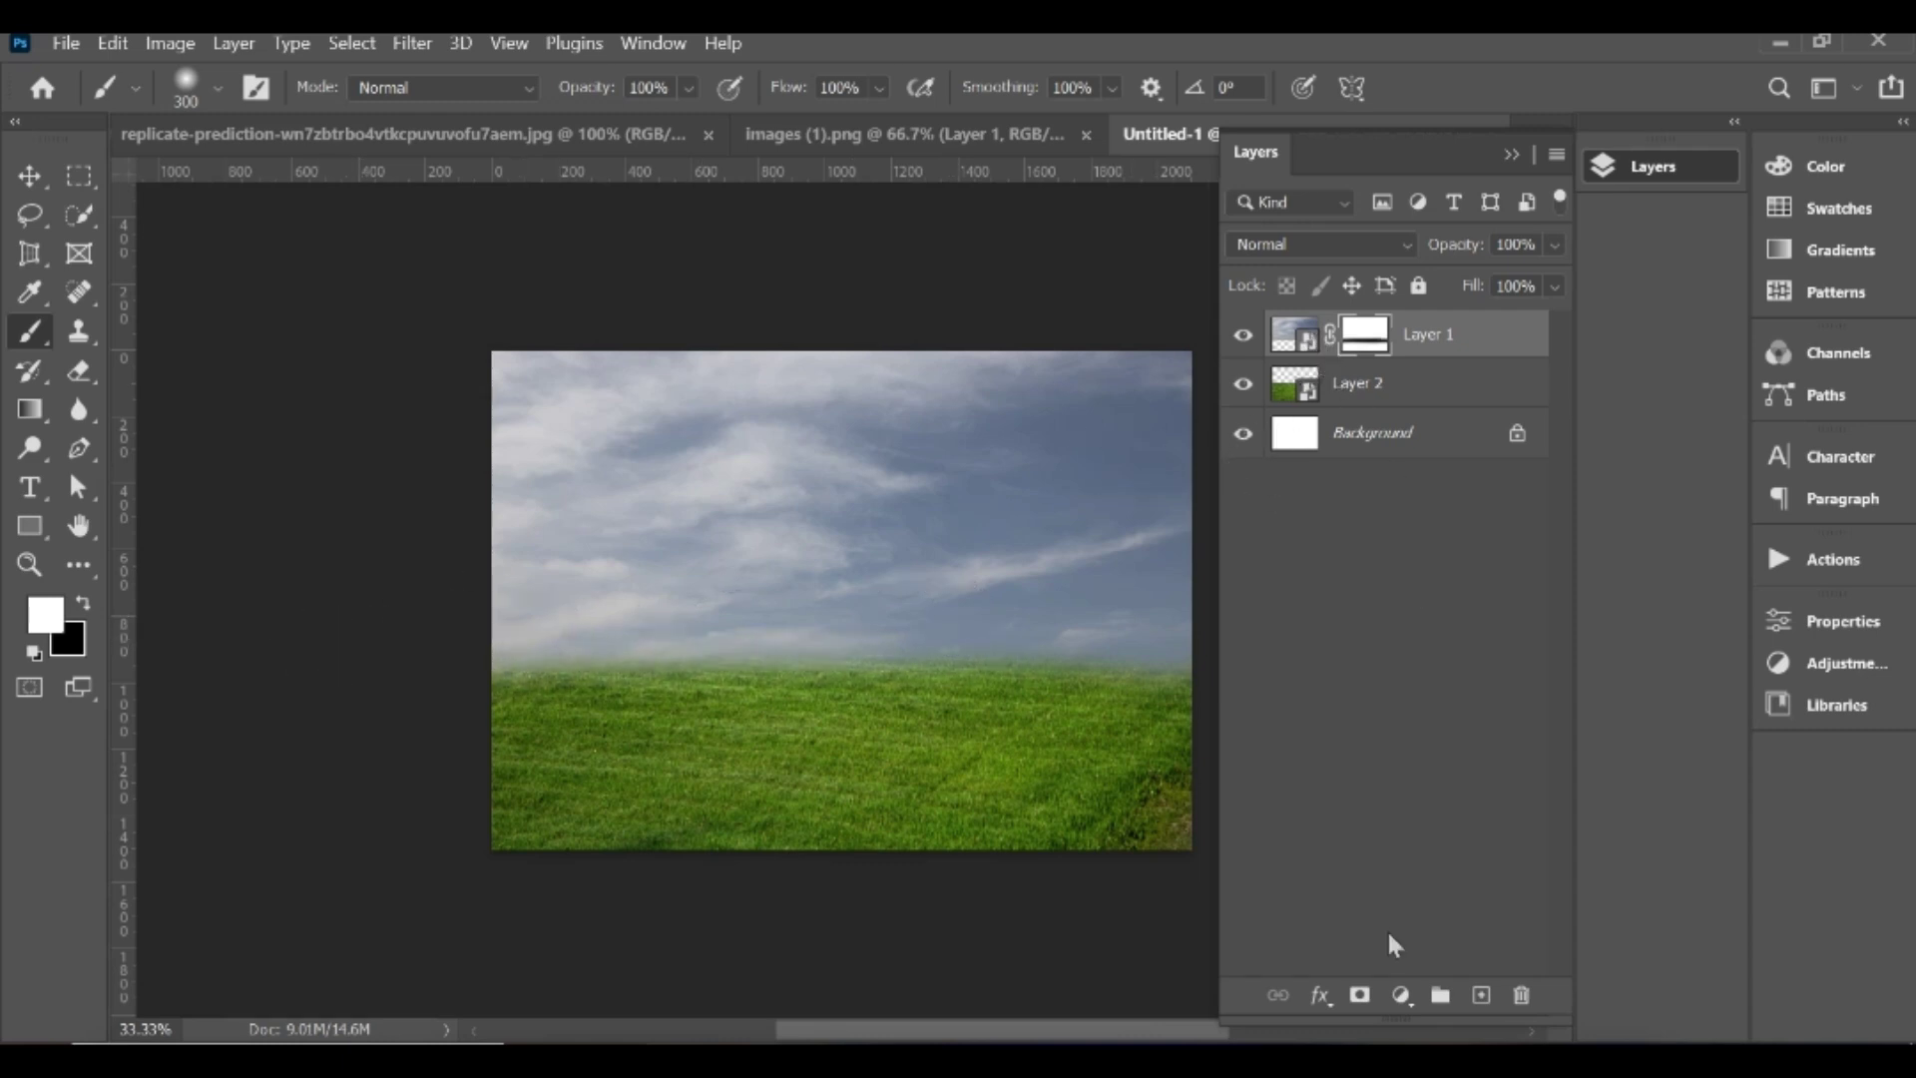
Step: Select the rusty barrel in images (1).png using Select > Subject
{"action": "left_click", "coordinate": [818, 136]}
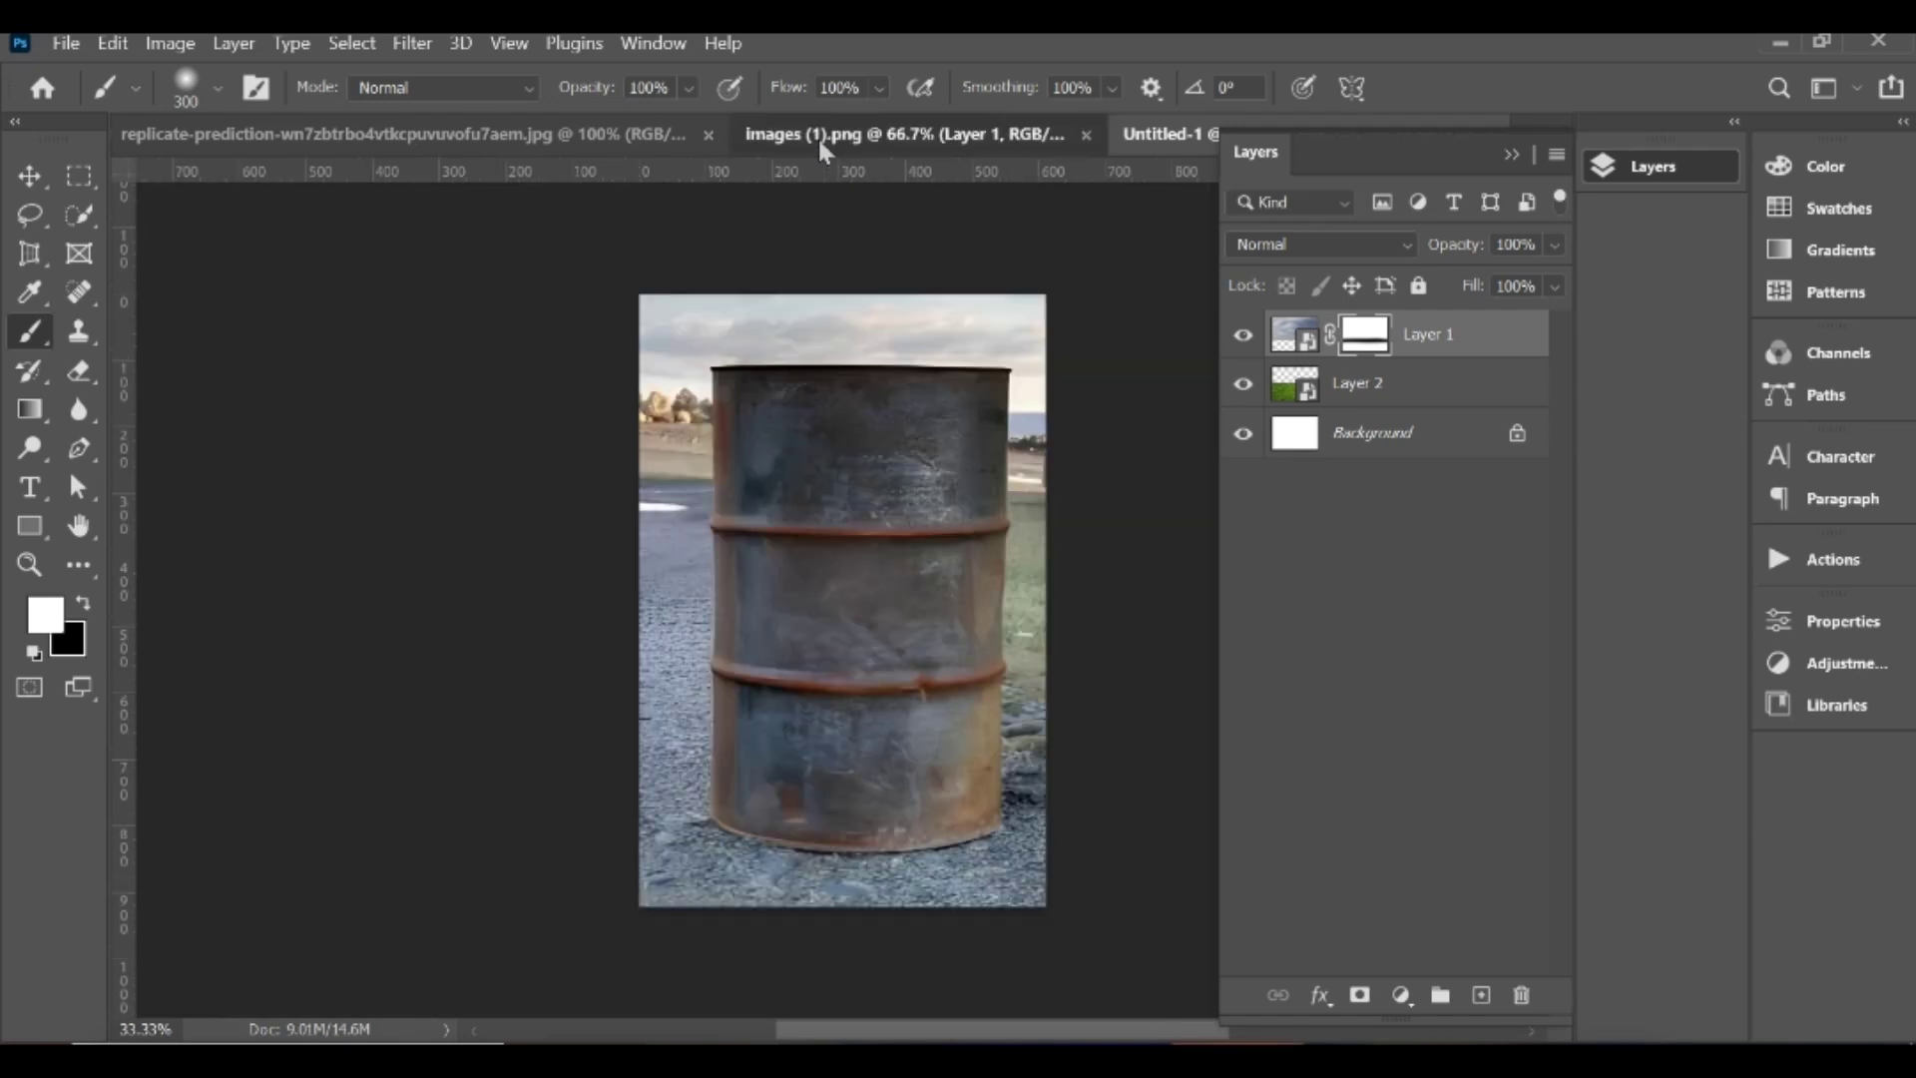
{"action": "key", "text": "x"}
{"action": "left_click", "coordinate": [359, 43]}
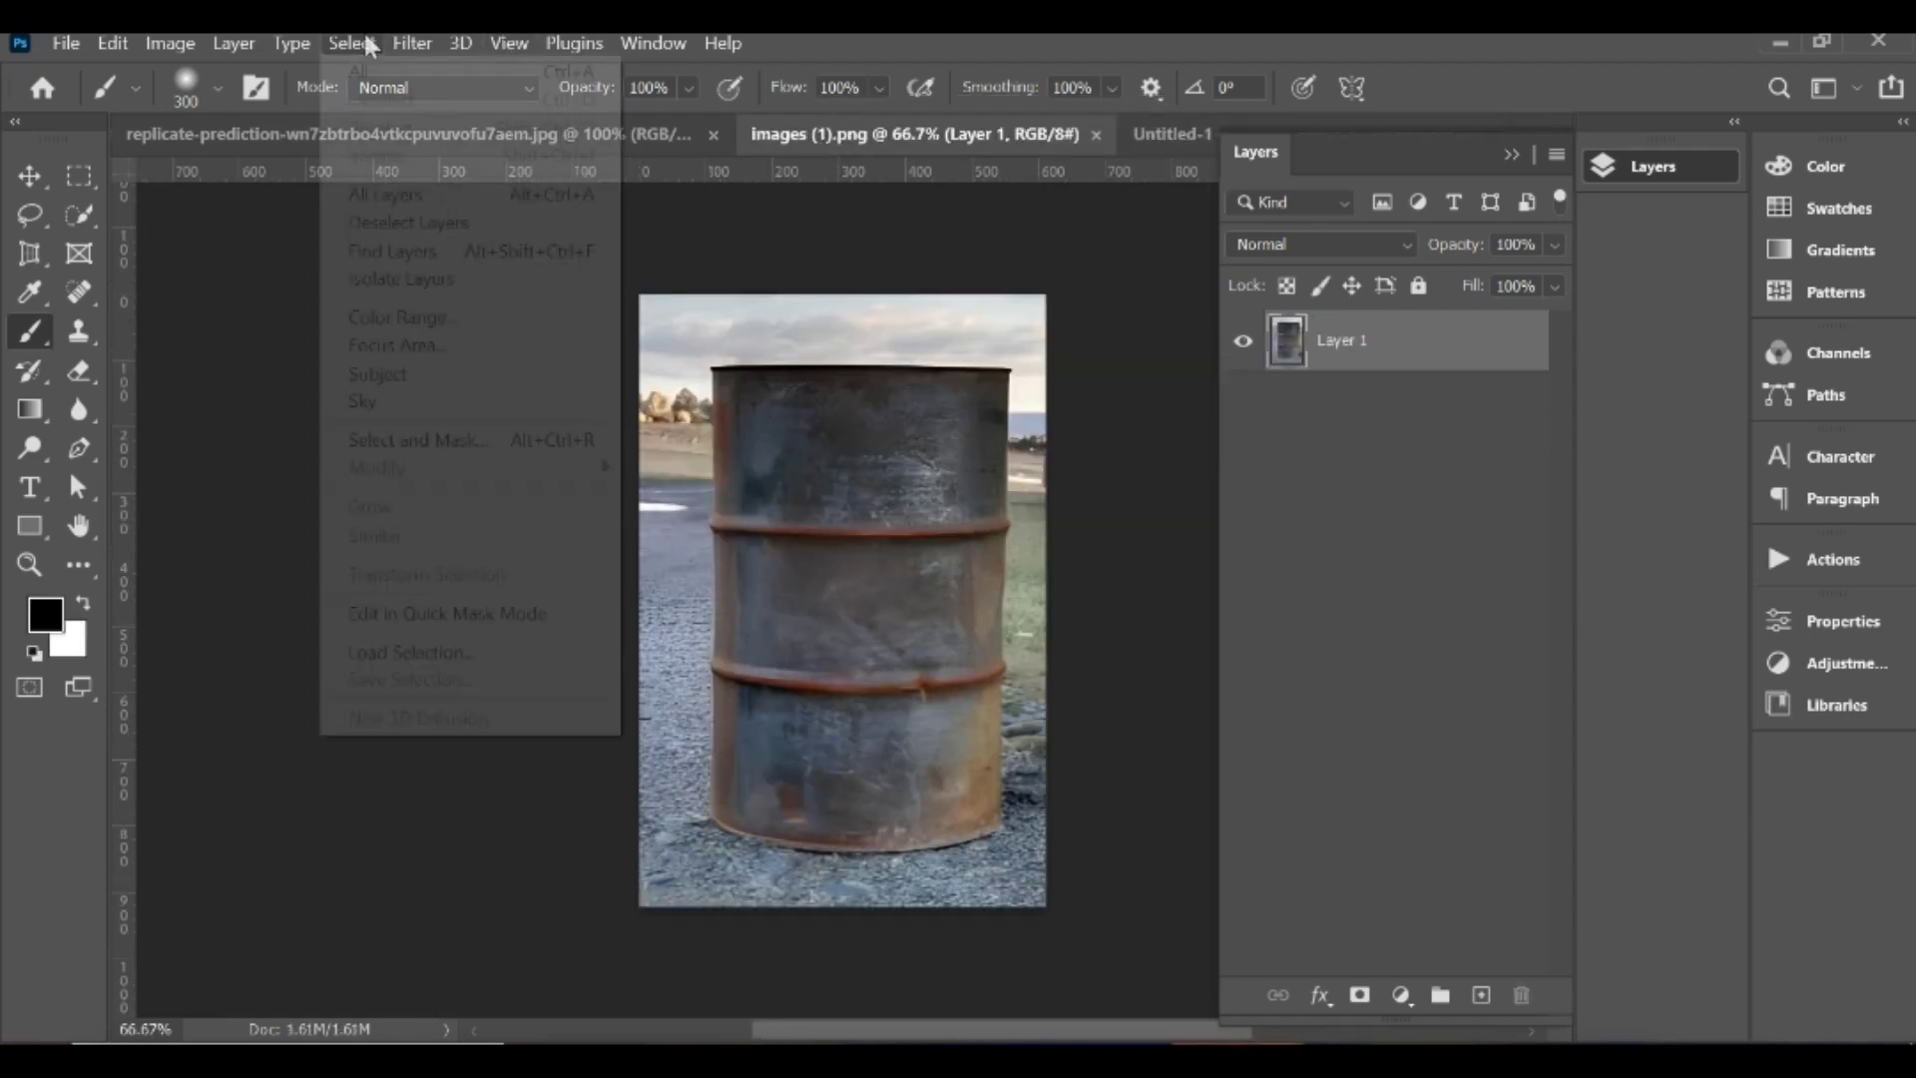
{"action": "left_click", "coordinate": [427, 375]}
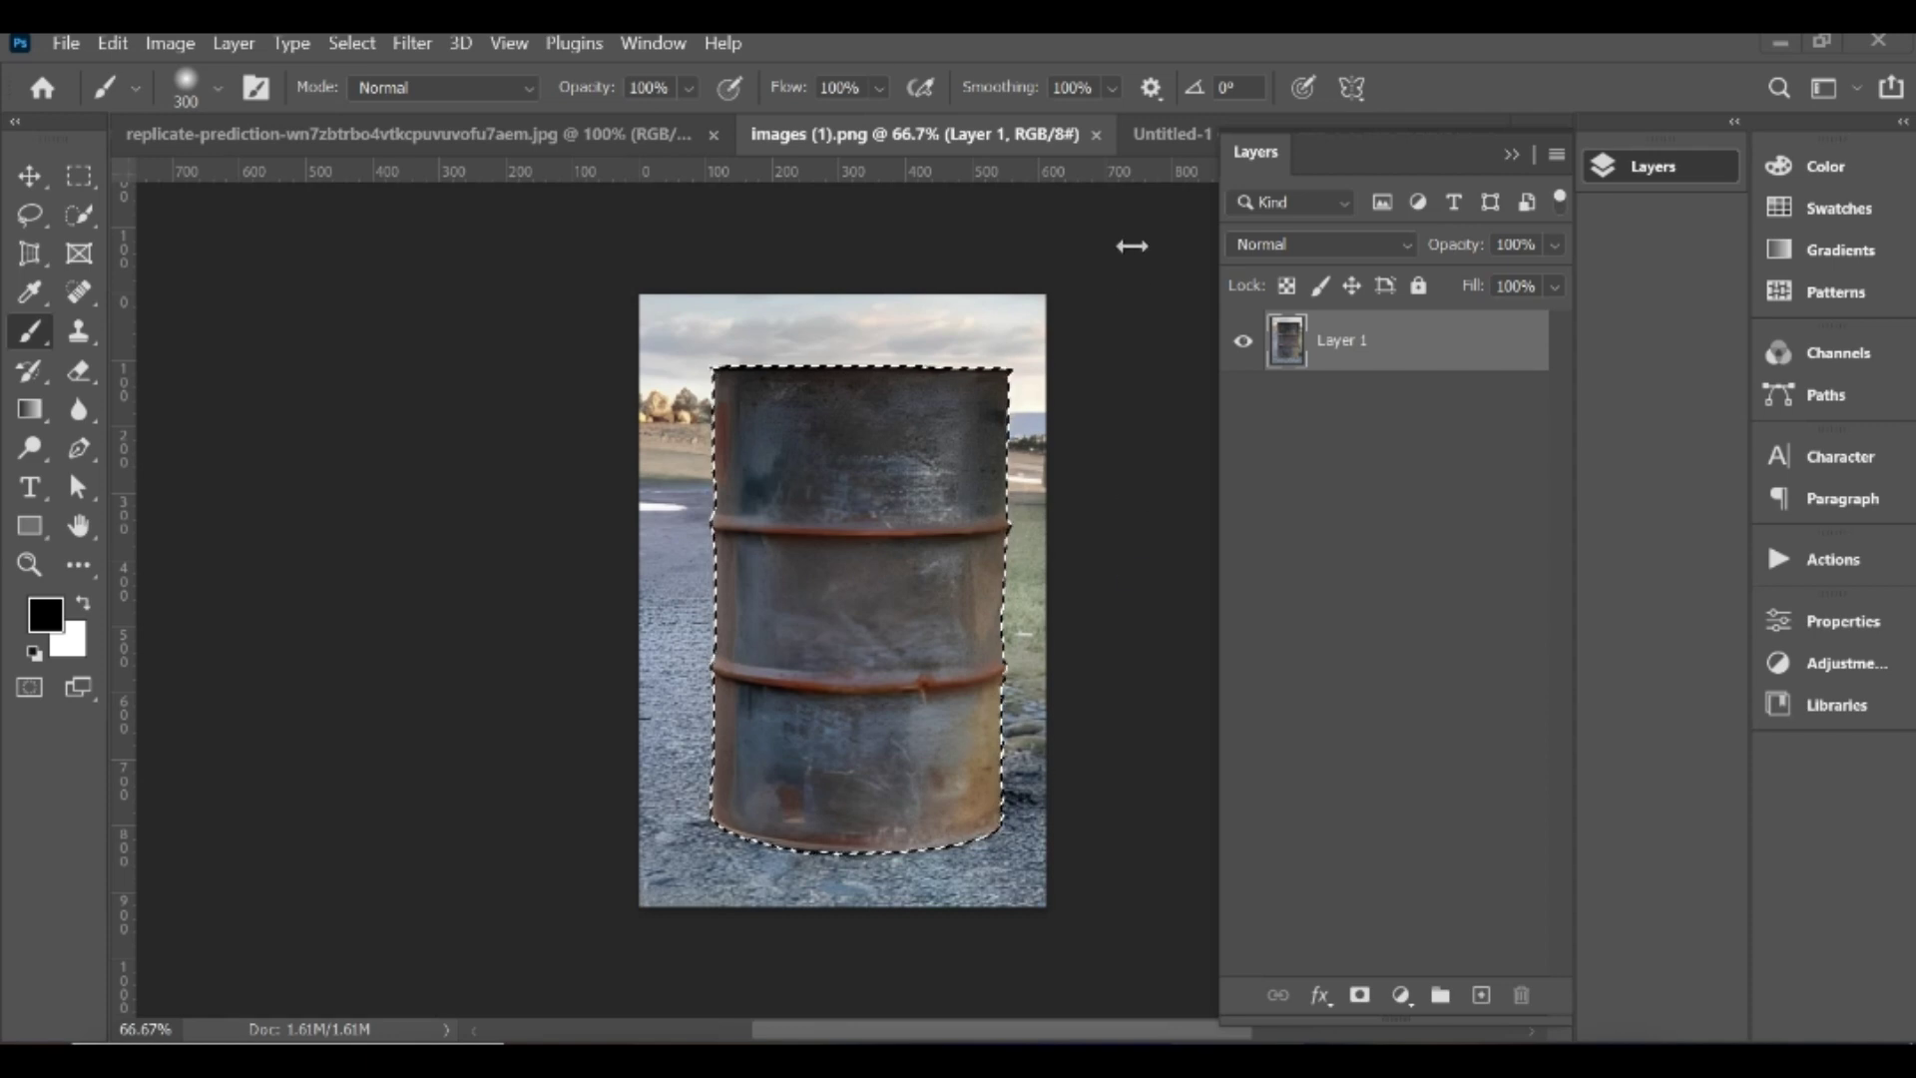
Step: Drag the selected barrel into the sky-and-grass composite as Layer 3
{"action": "left_click", "coordinate": [1168, 134]}
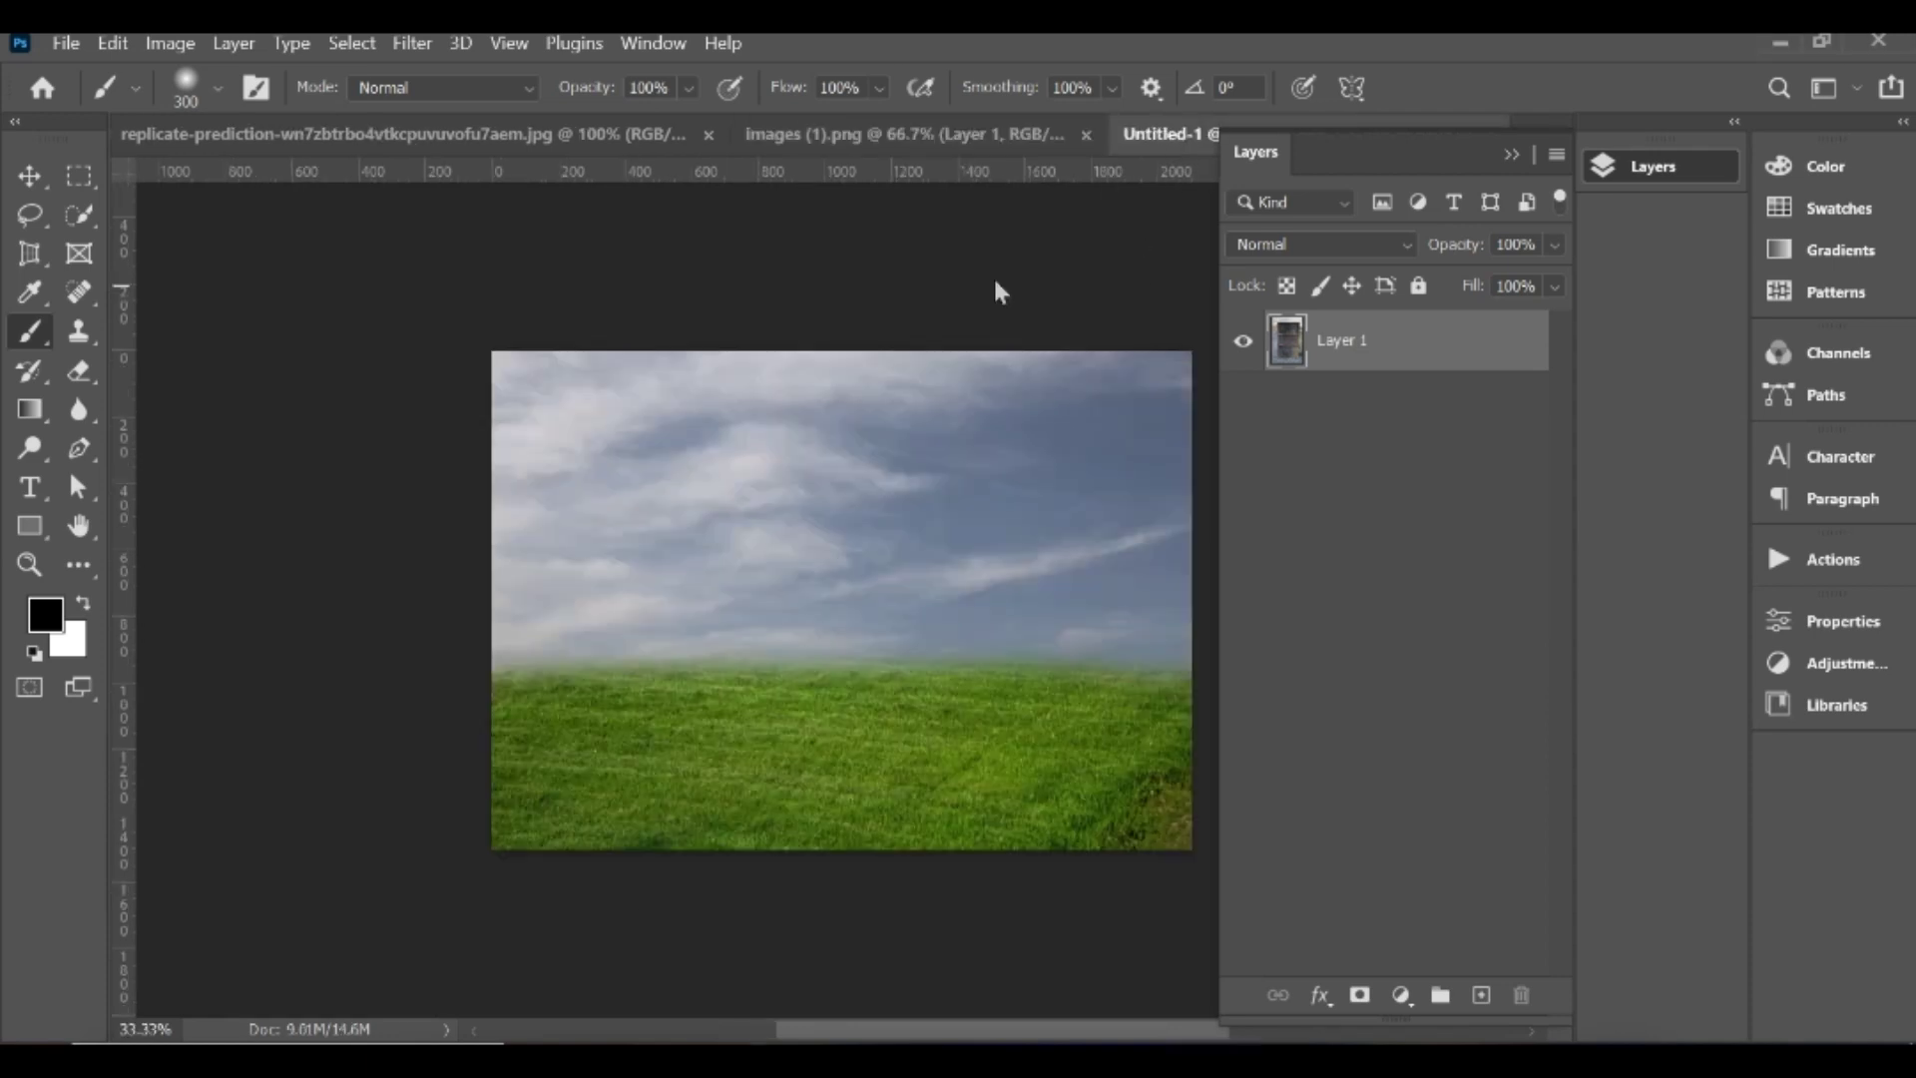
{"action": "key", "text": "x"}
{"action": "left_click", "coordinate": [898, 134]}
{"action": "key", "text": "x"}
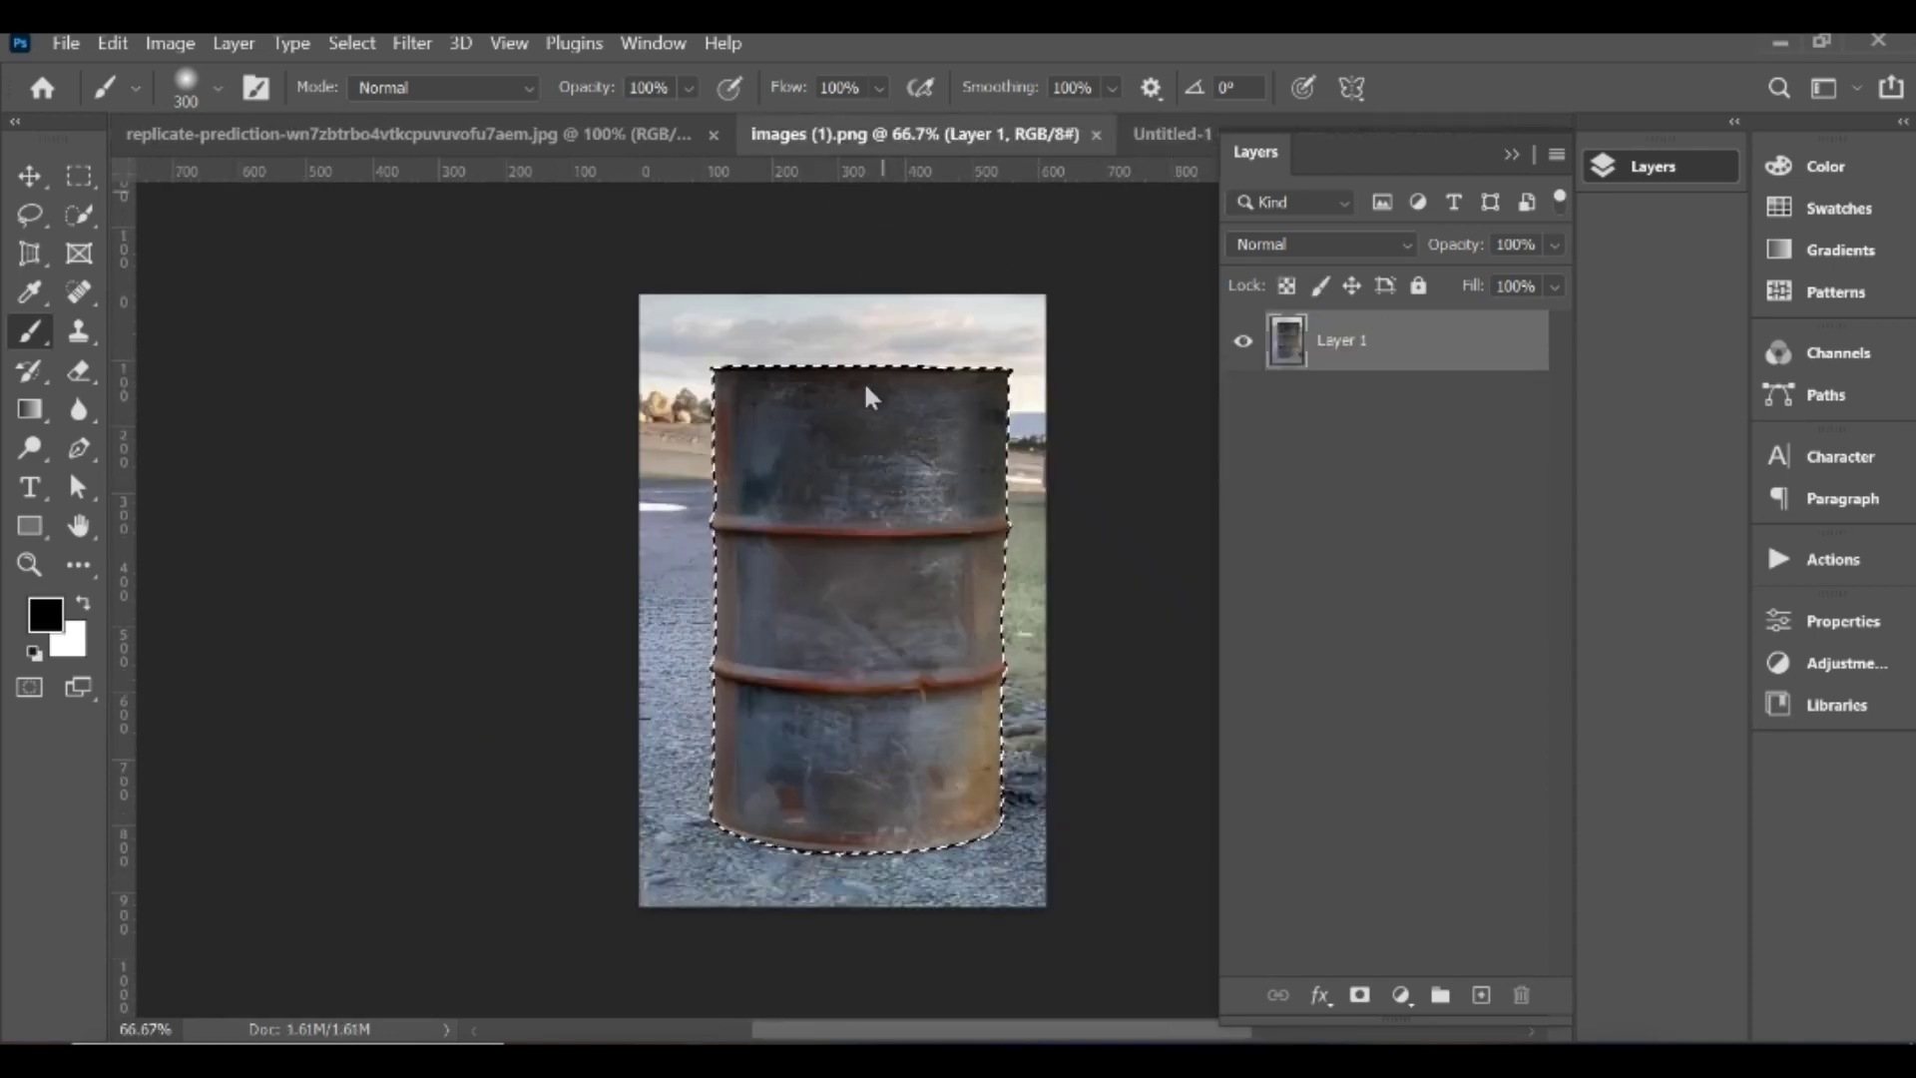
{"action": "left_click_drag", "start_coordinate": [860, 458], "coordinate": [1160, 134]}
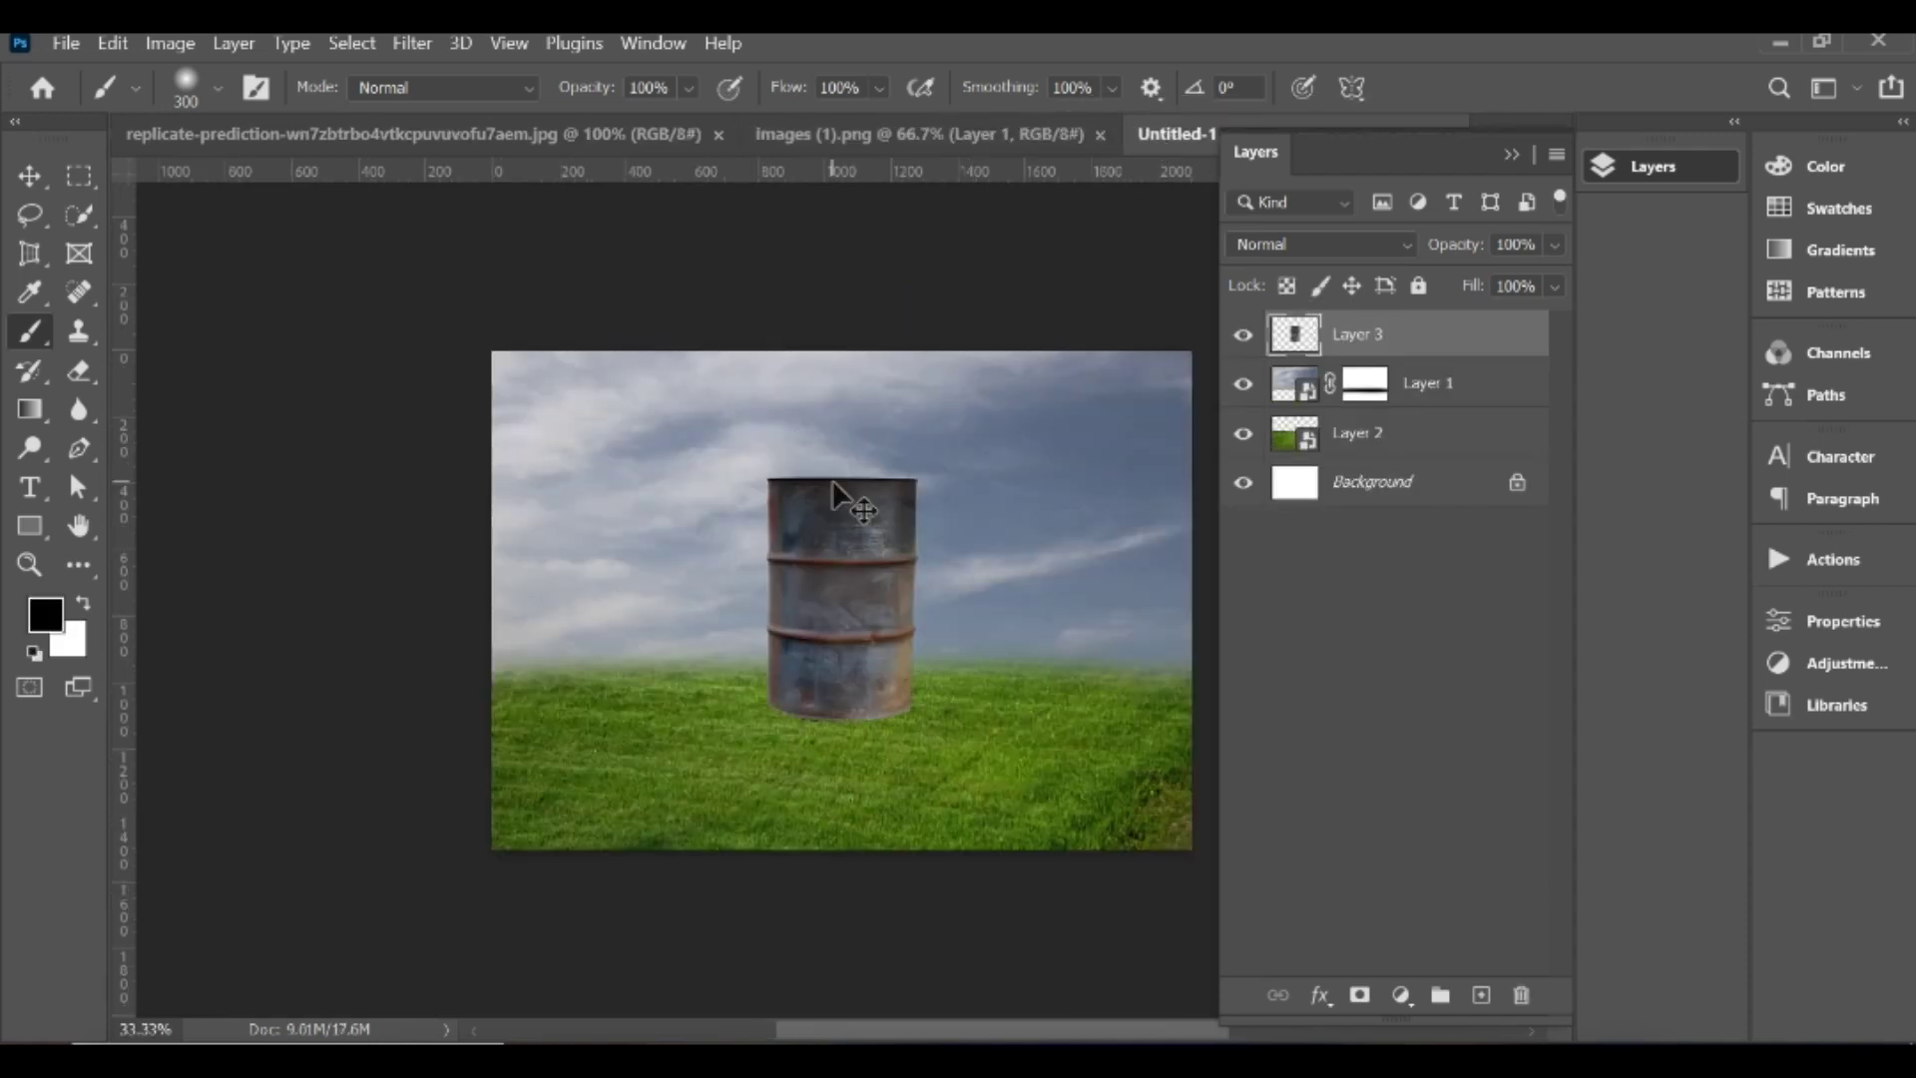
{"action": "key", "text": "ctrl+t"}
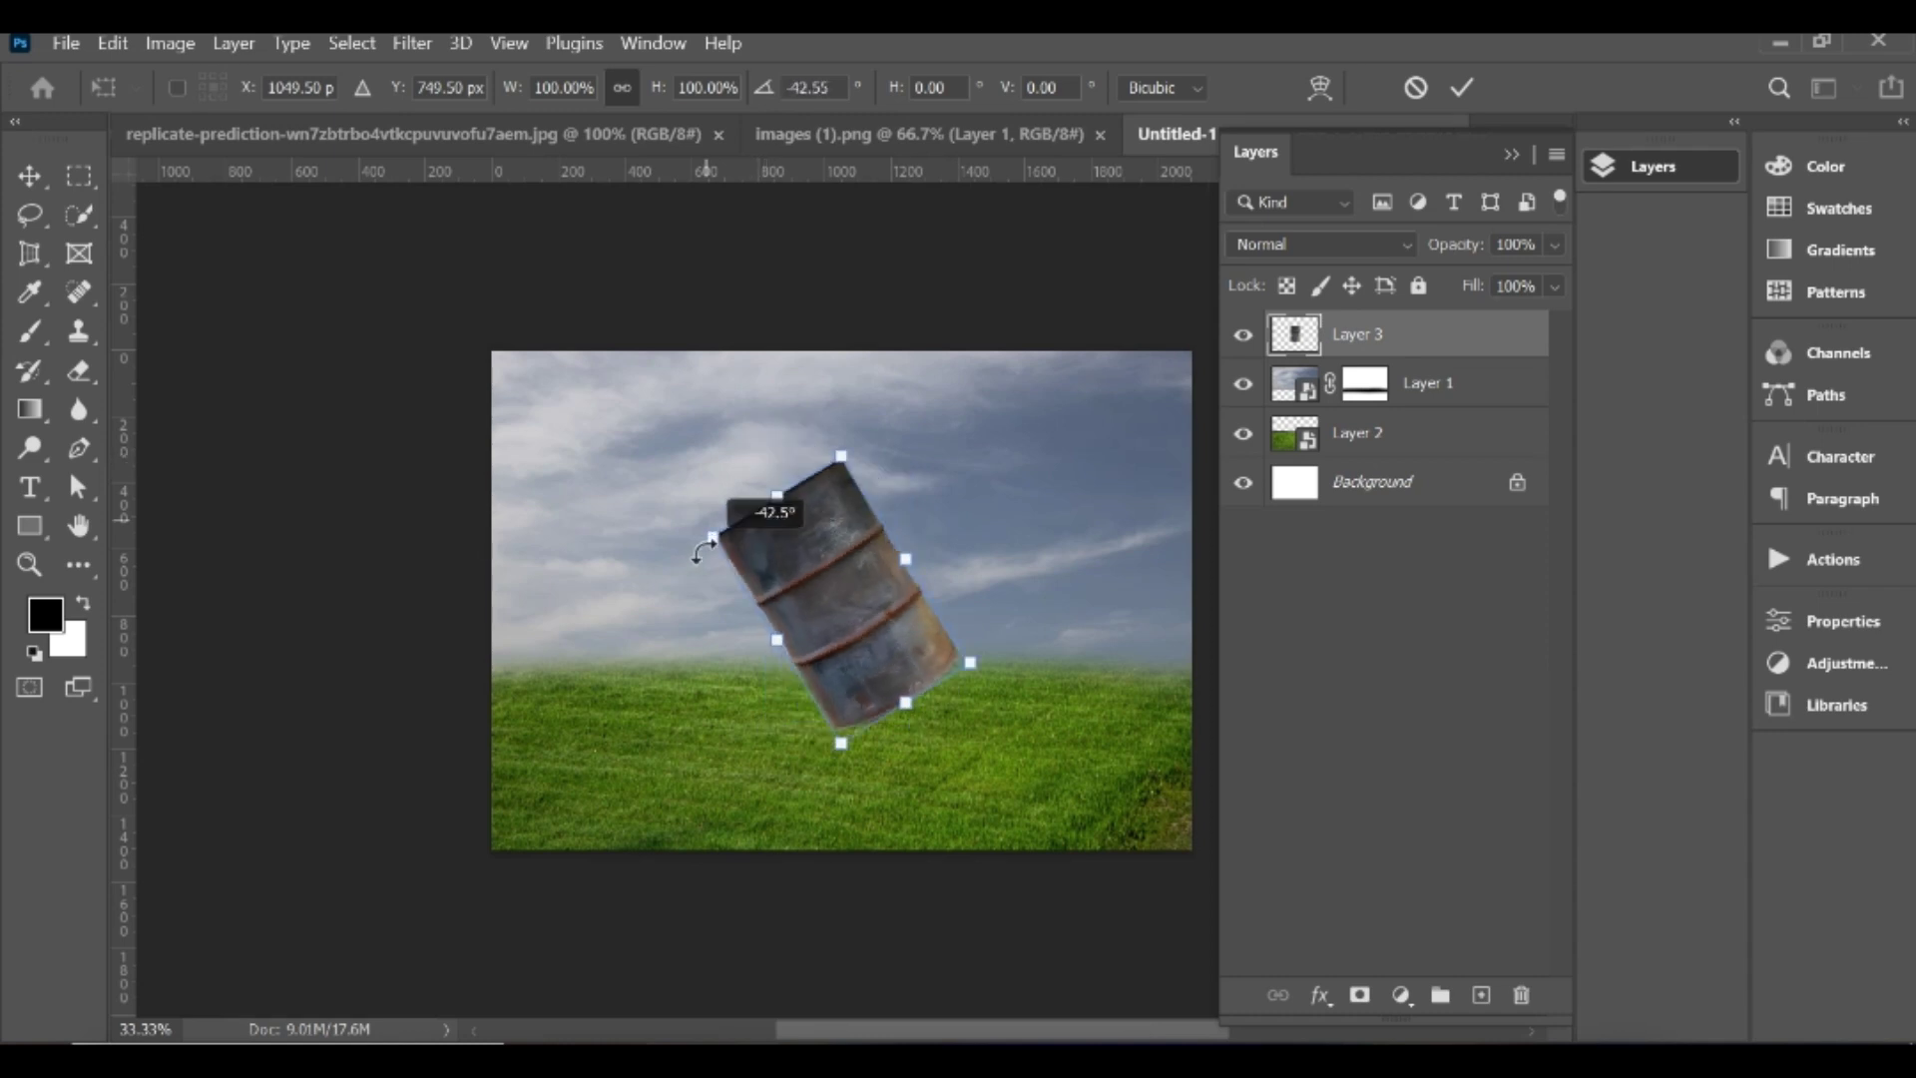
Step: Rotate the barrel -90° and flip it vertically onto the grass, then close its photo
{"action": "left_click_drag", "start_coordinate": [766, 458], "coordinate": [698, 678]}
{"action": "left_click_drag", "start_coordinate": [828, 632], "coordinate": [841, 651]}
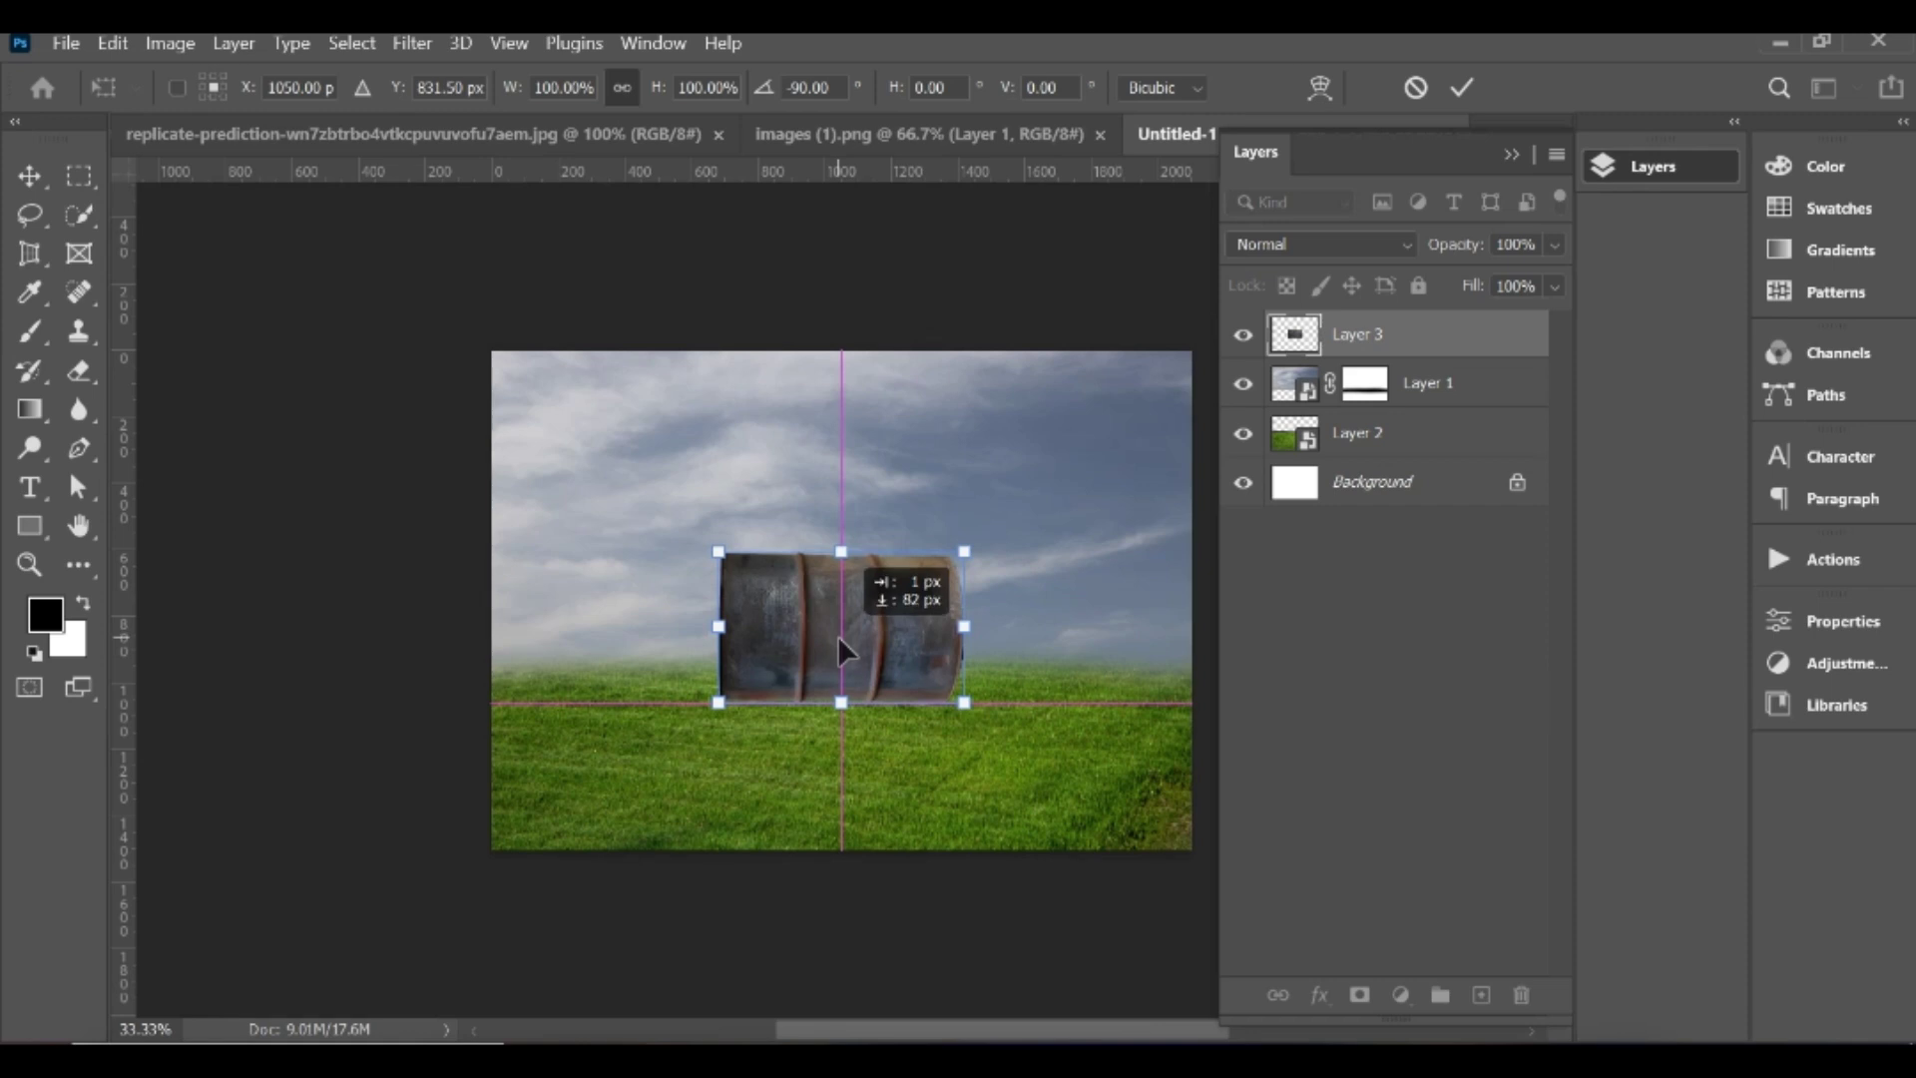
{"action": "left_click_drag", "start_coordinate": [839, 640], "coordinate": [840, 641]}
{"action": "right_click", "coordinate": [878, 642]}
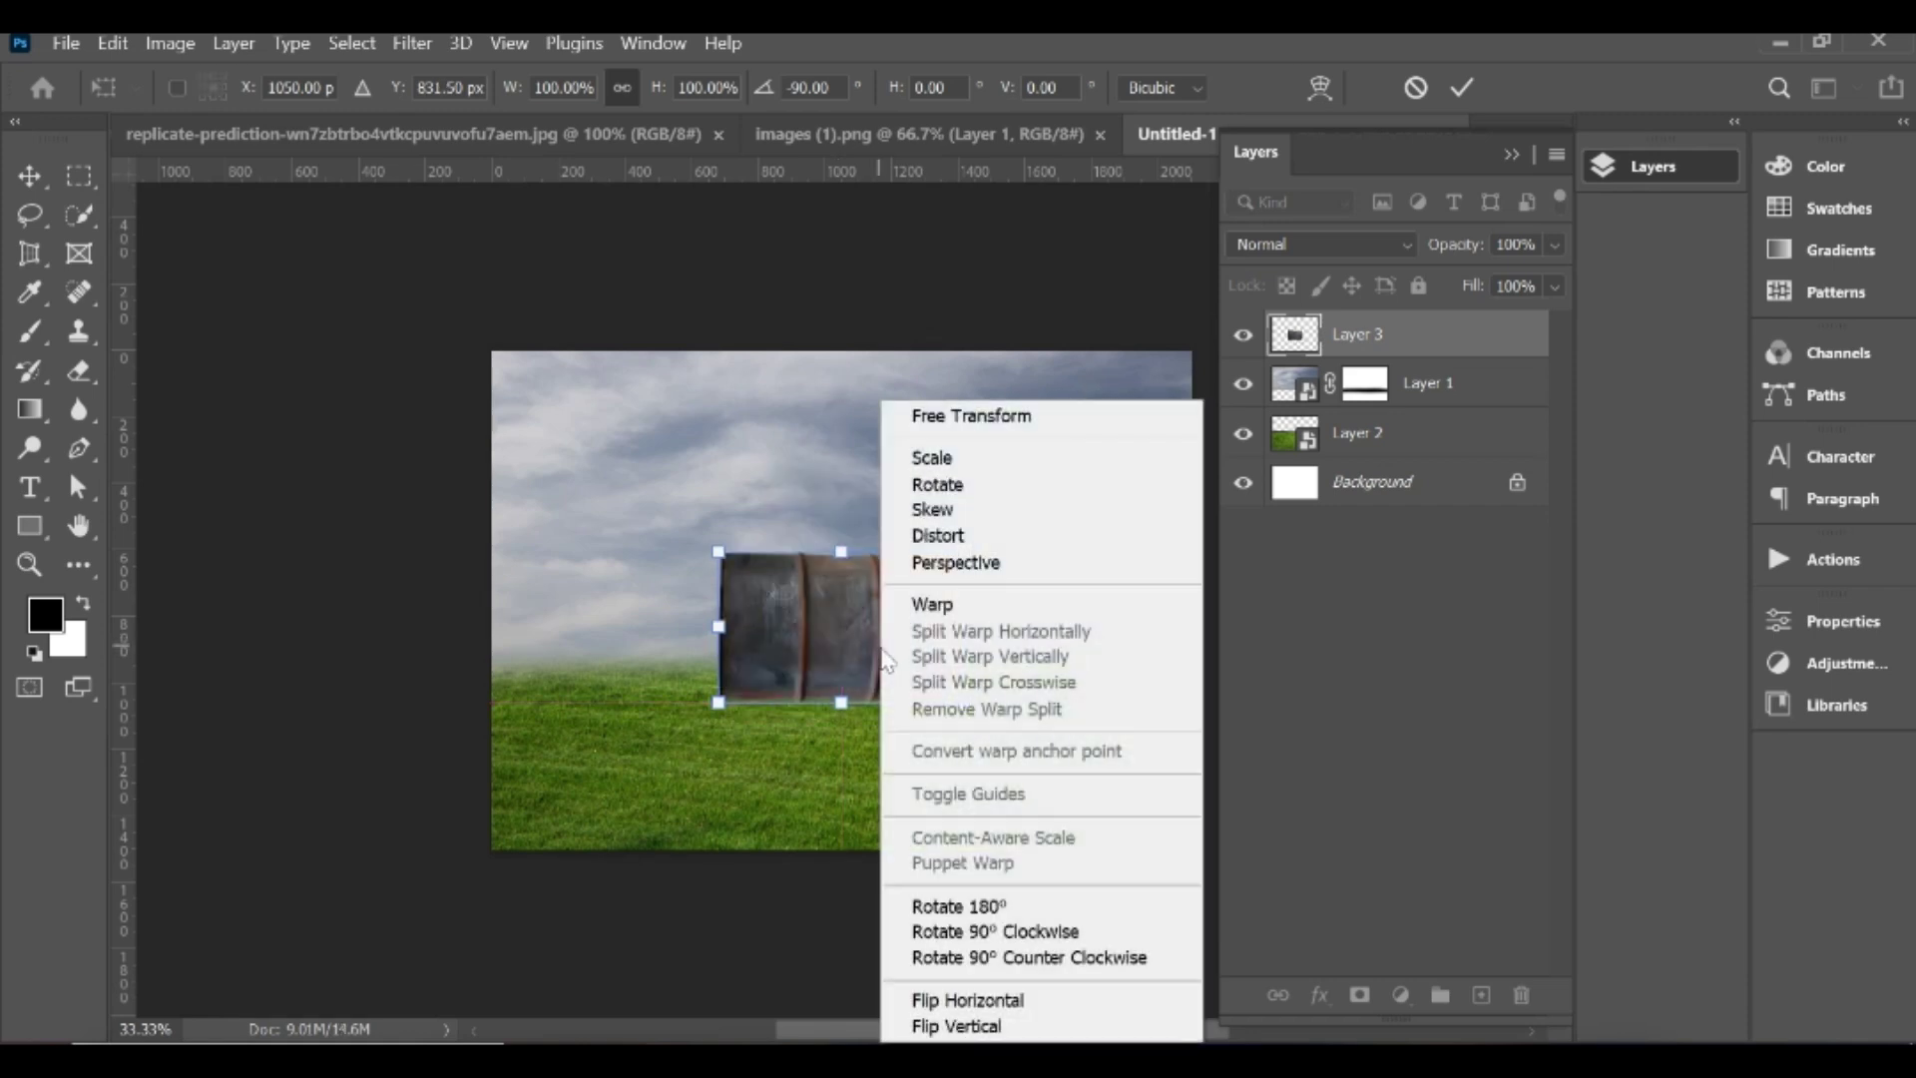
{"action": "left_click", "coordinate": [956, 997]}
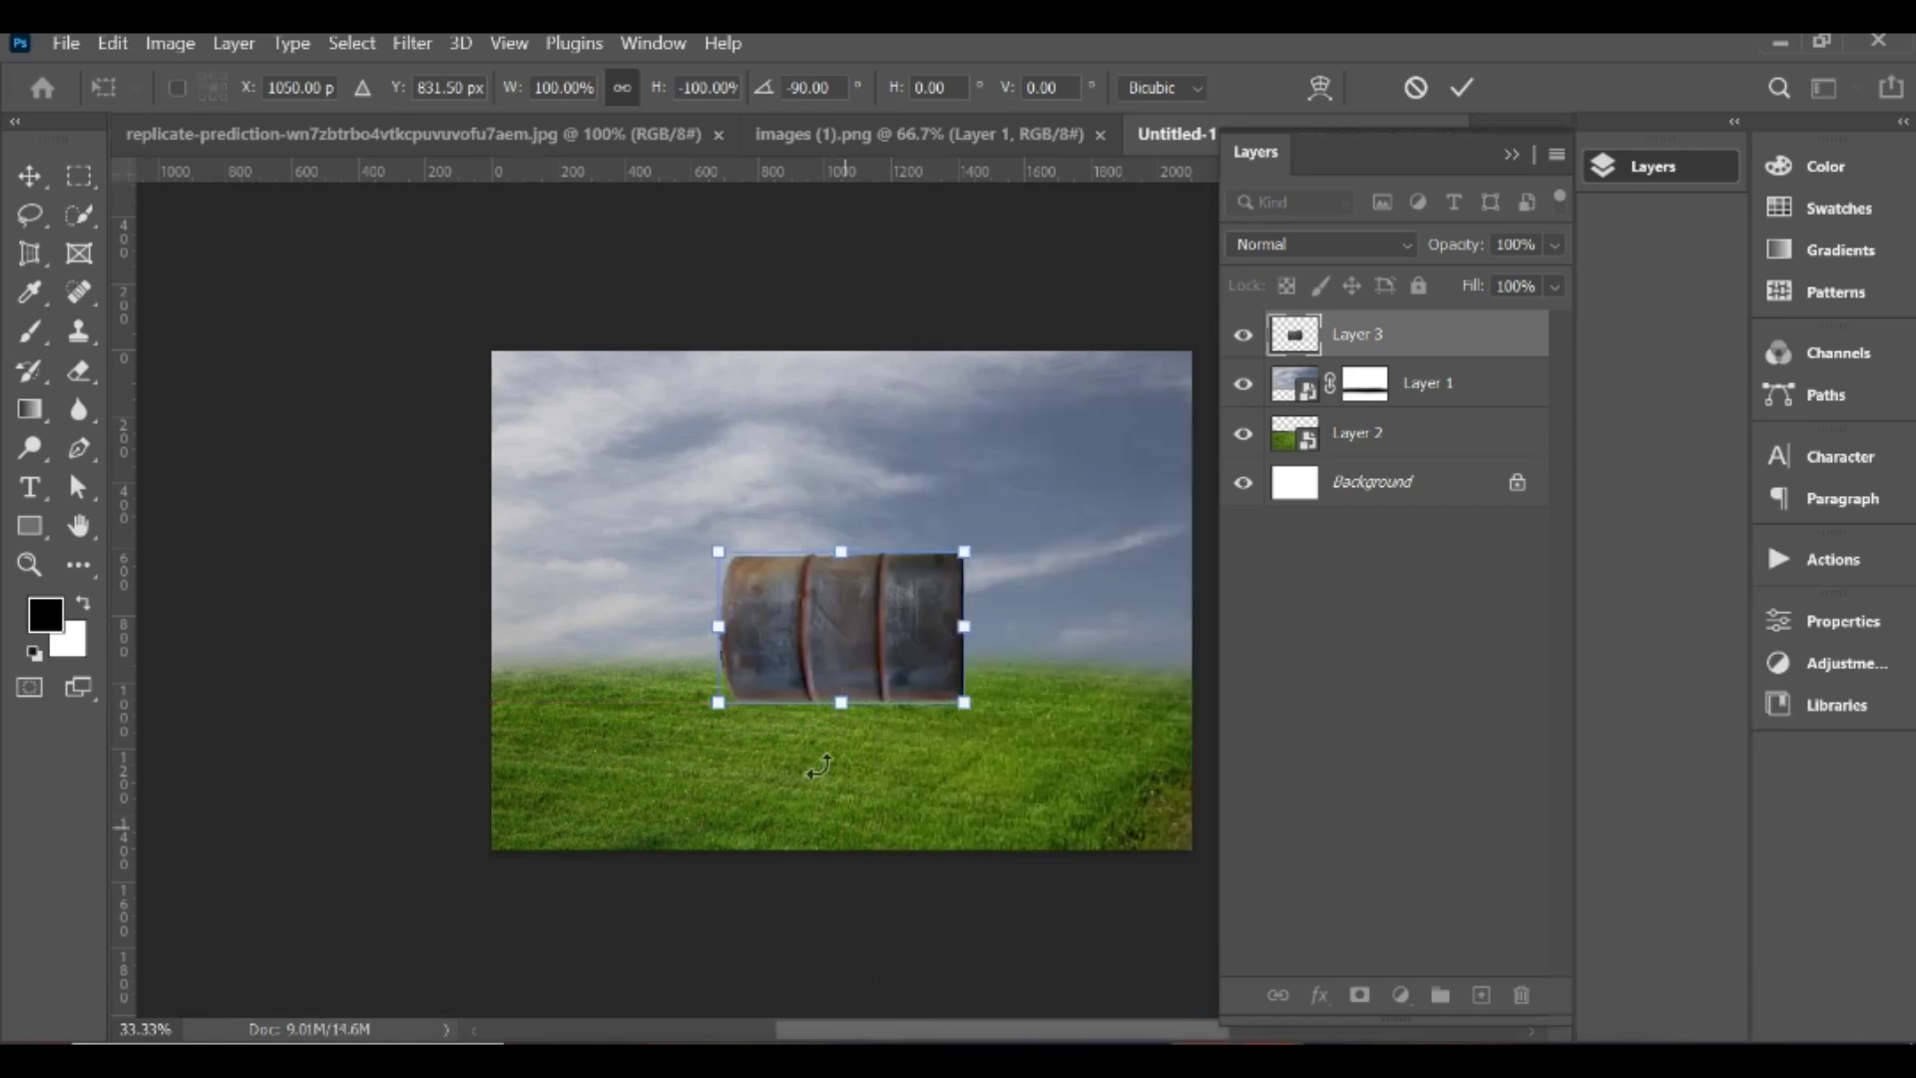
{"action": "left_click_drag", "start_coordinate": [832, 607], "coordinate": [830, 635]}
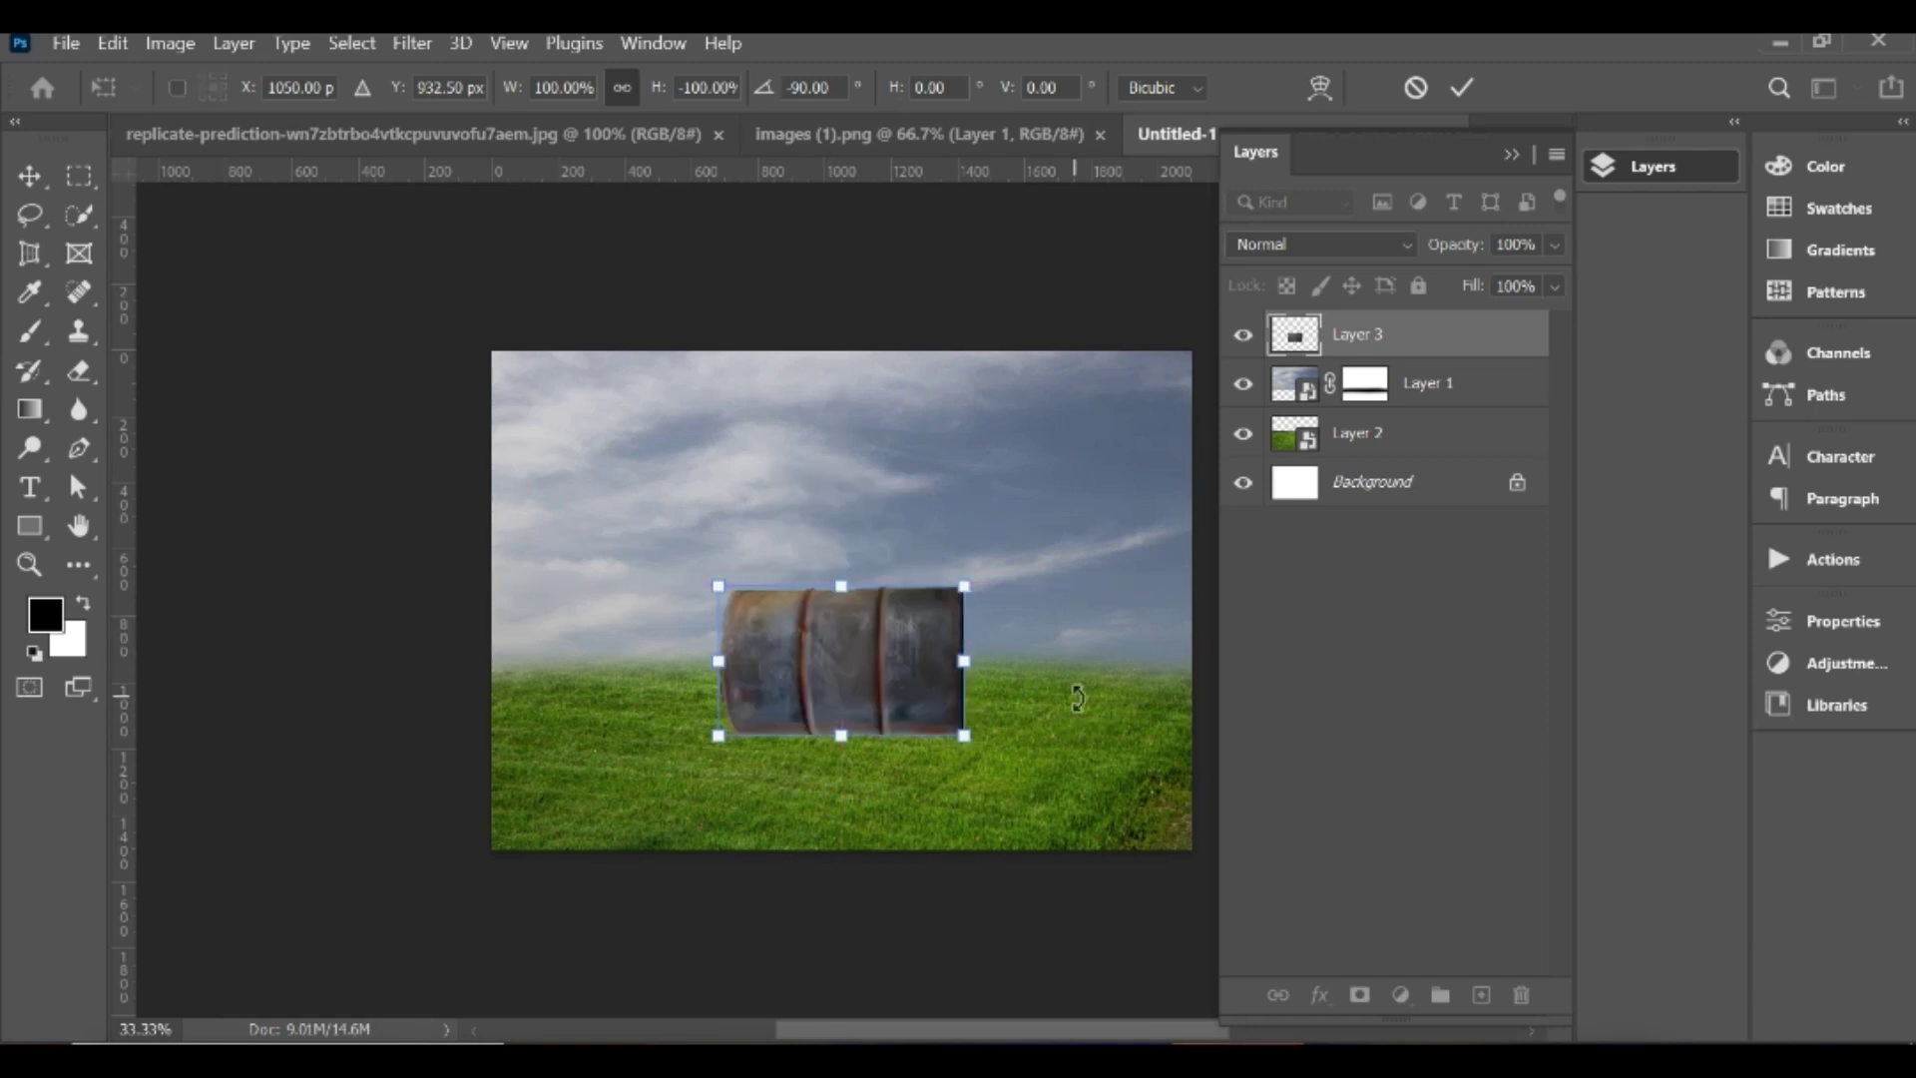
{"action": "left_click", "coordinate": [1463, 87]}
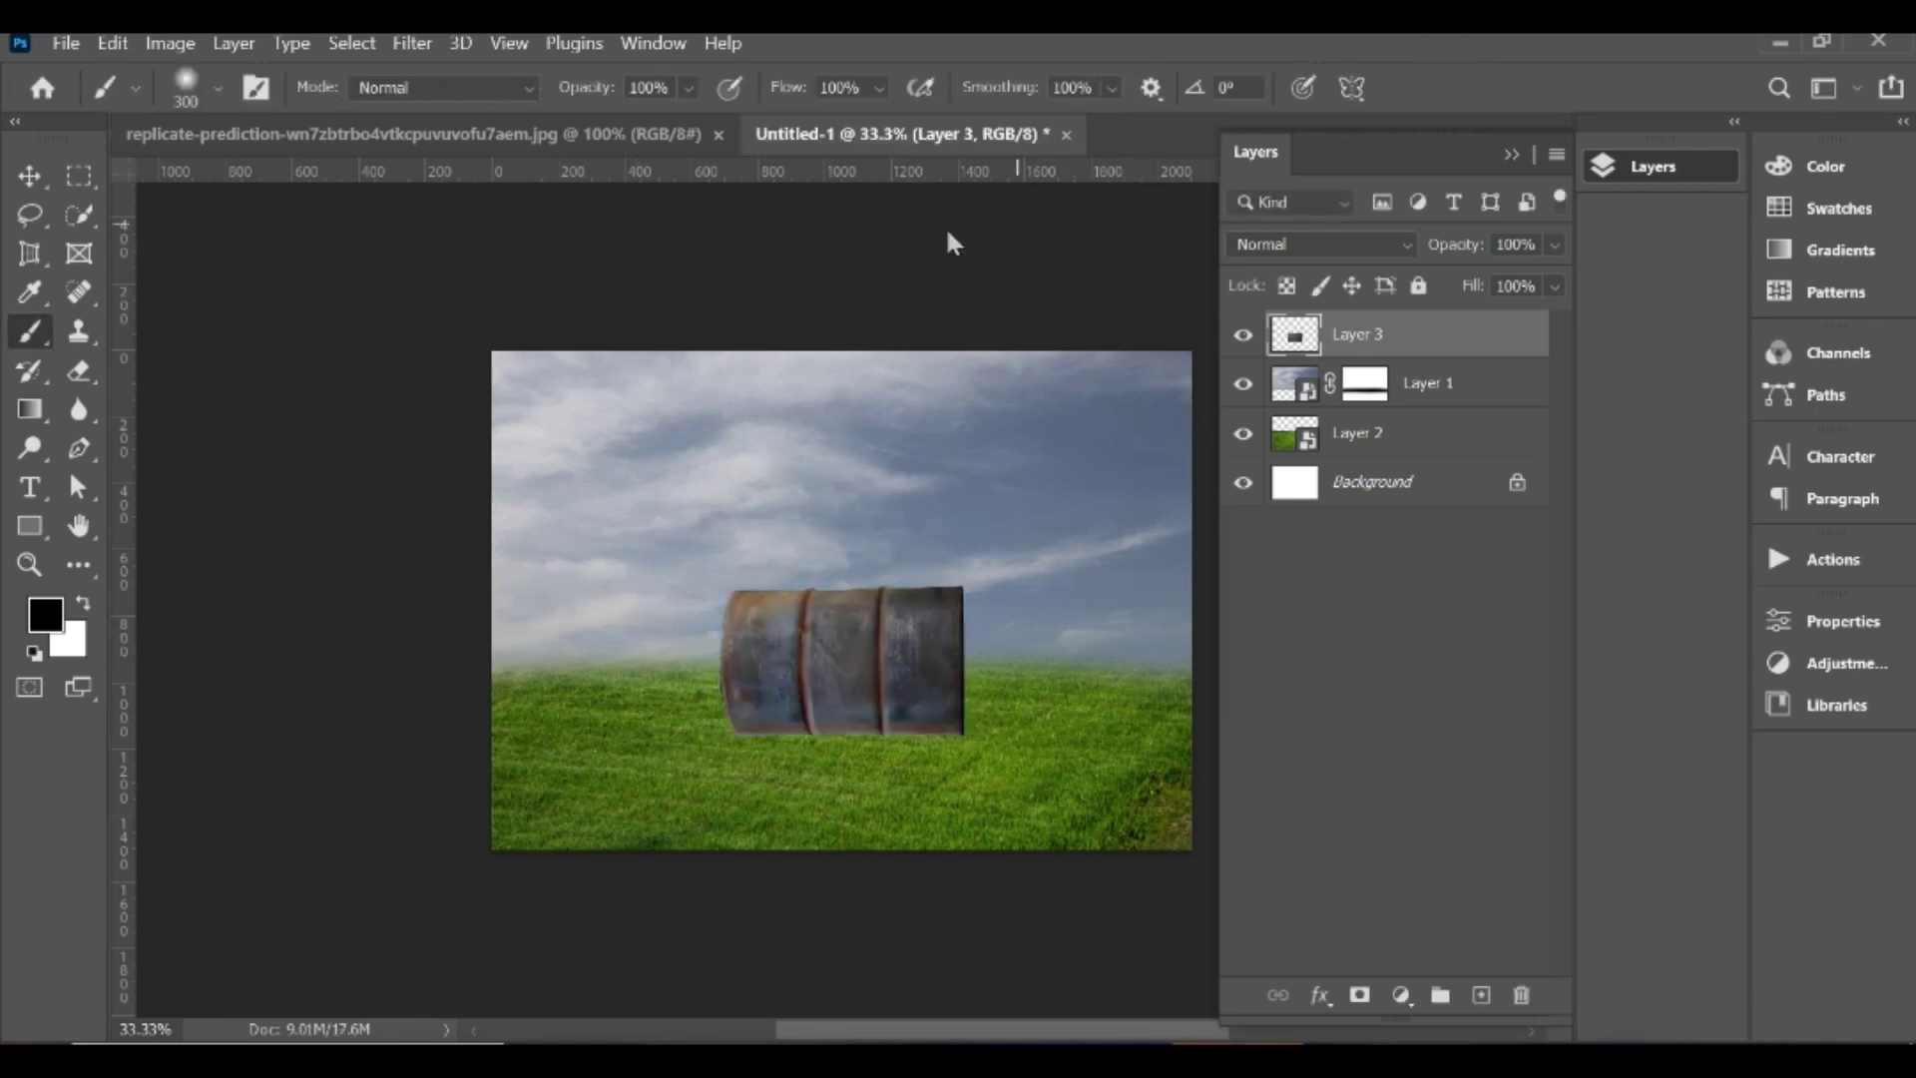
{"action": "left_click", "coordinate": [591, 131]}
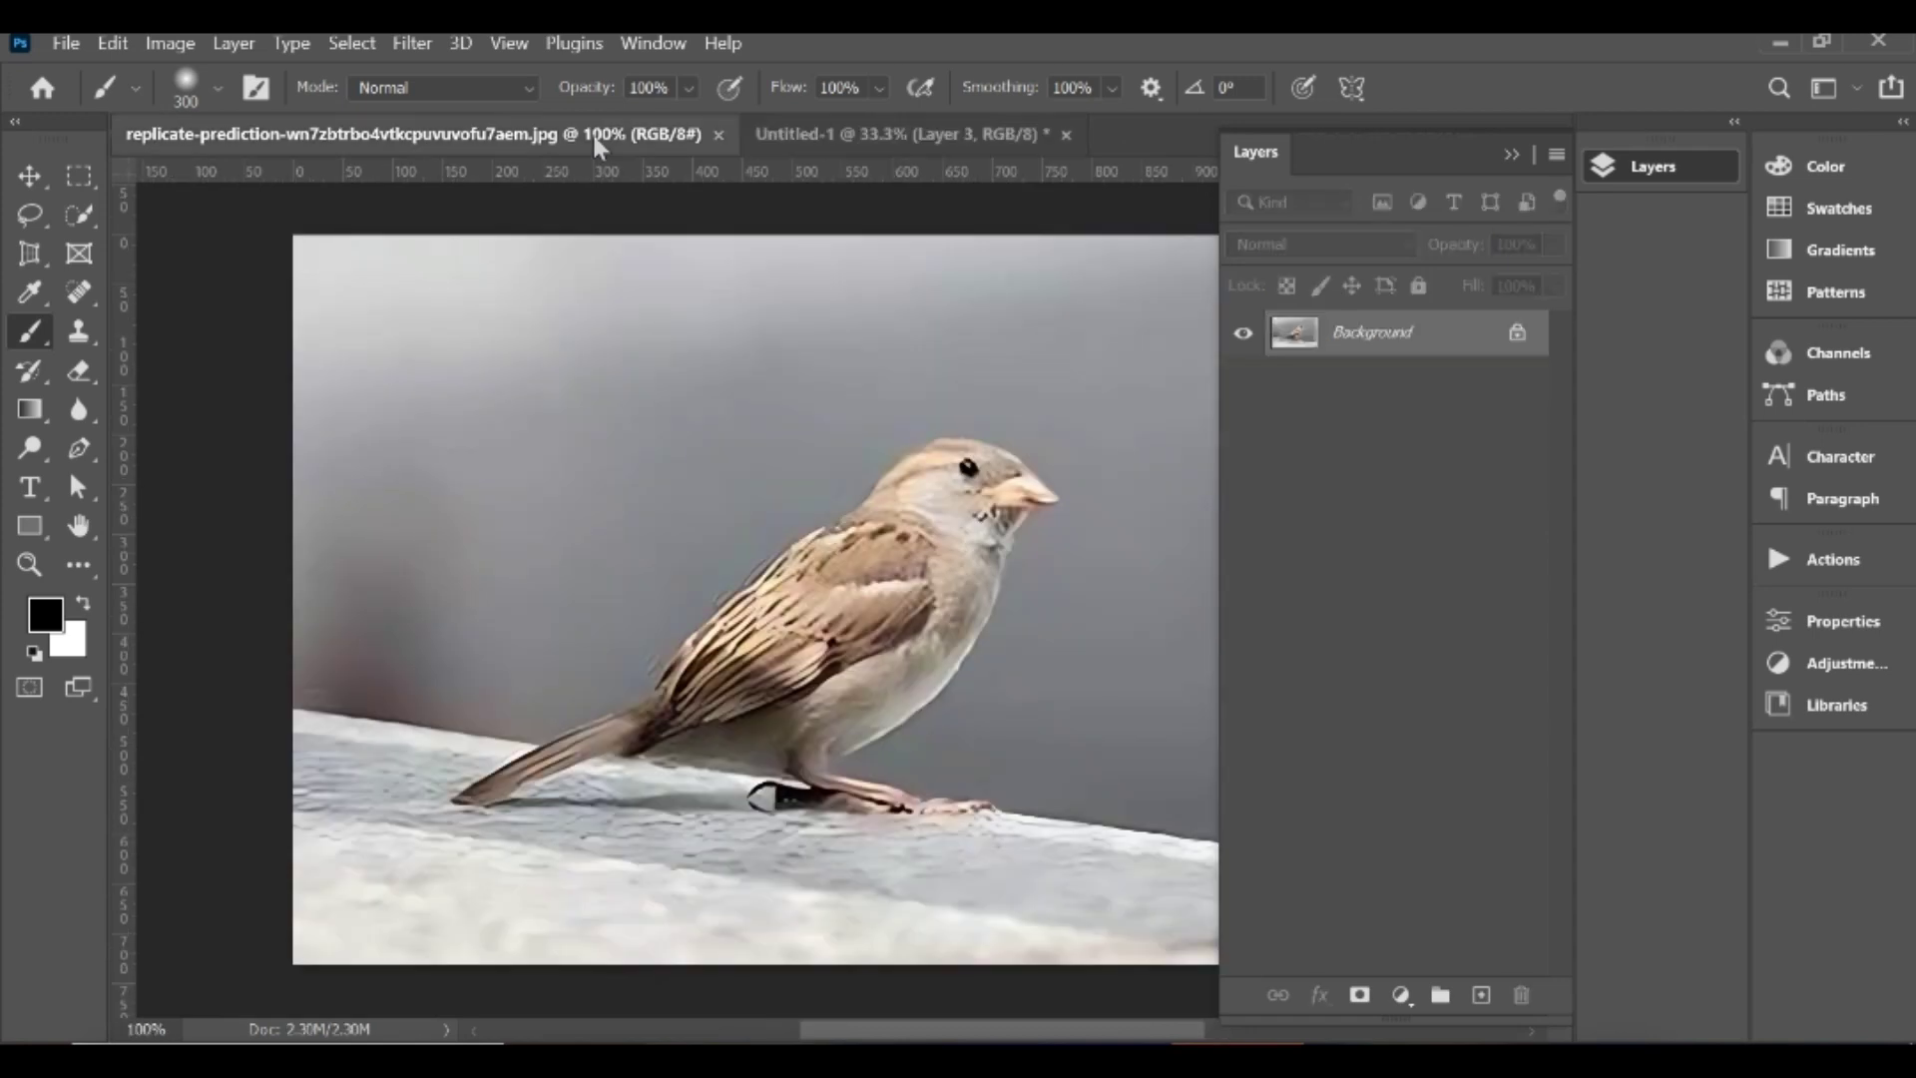
Step: Select the sparrow via Select > Subject, refine with Quick Selection, and copy it to Layer 1
{"action": "left_click", "coordinate": [404, 58]}
{"action": "mouse_move", "coordinate": [352, 42]}
{"action": "left_click", "coordinate": [390, 383]}
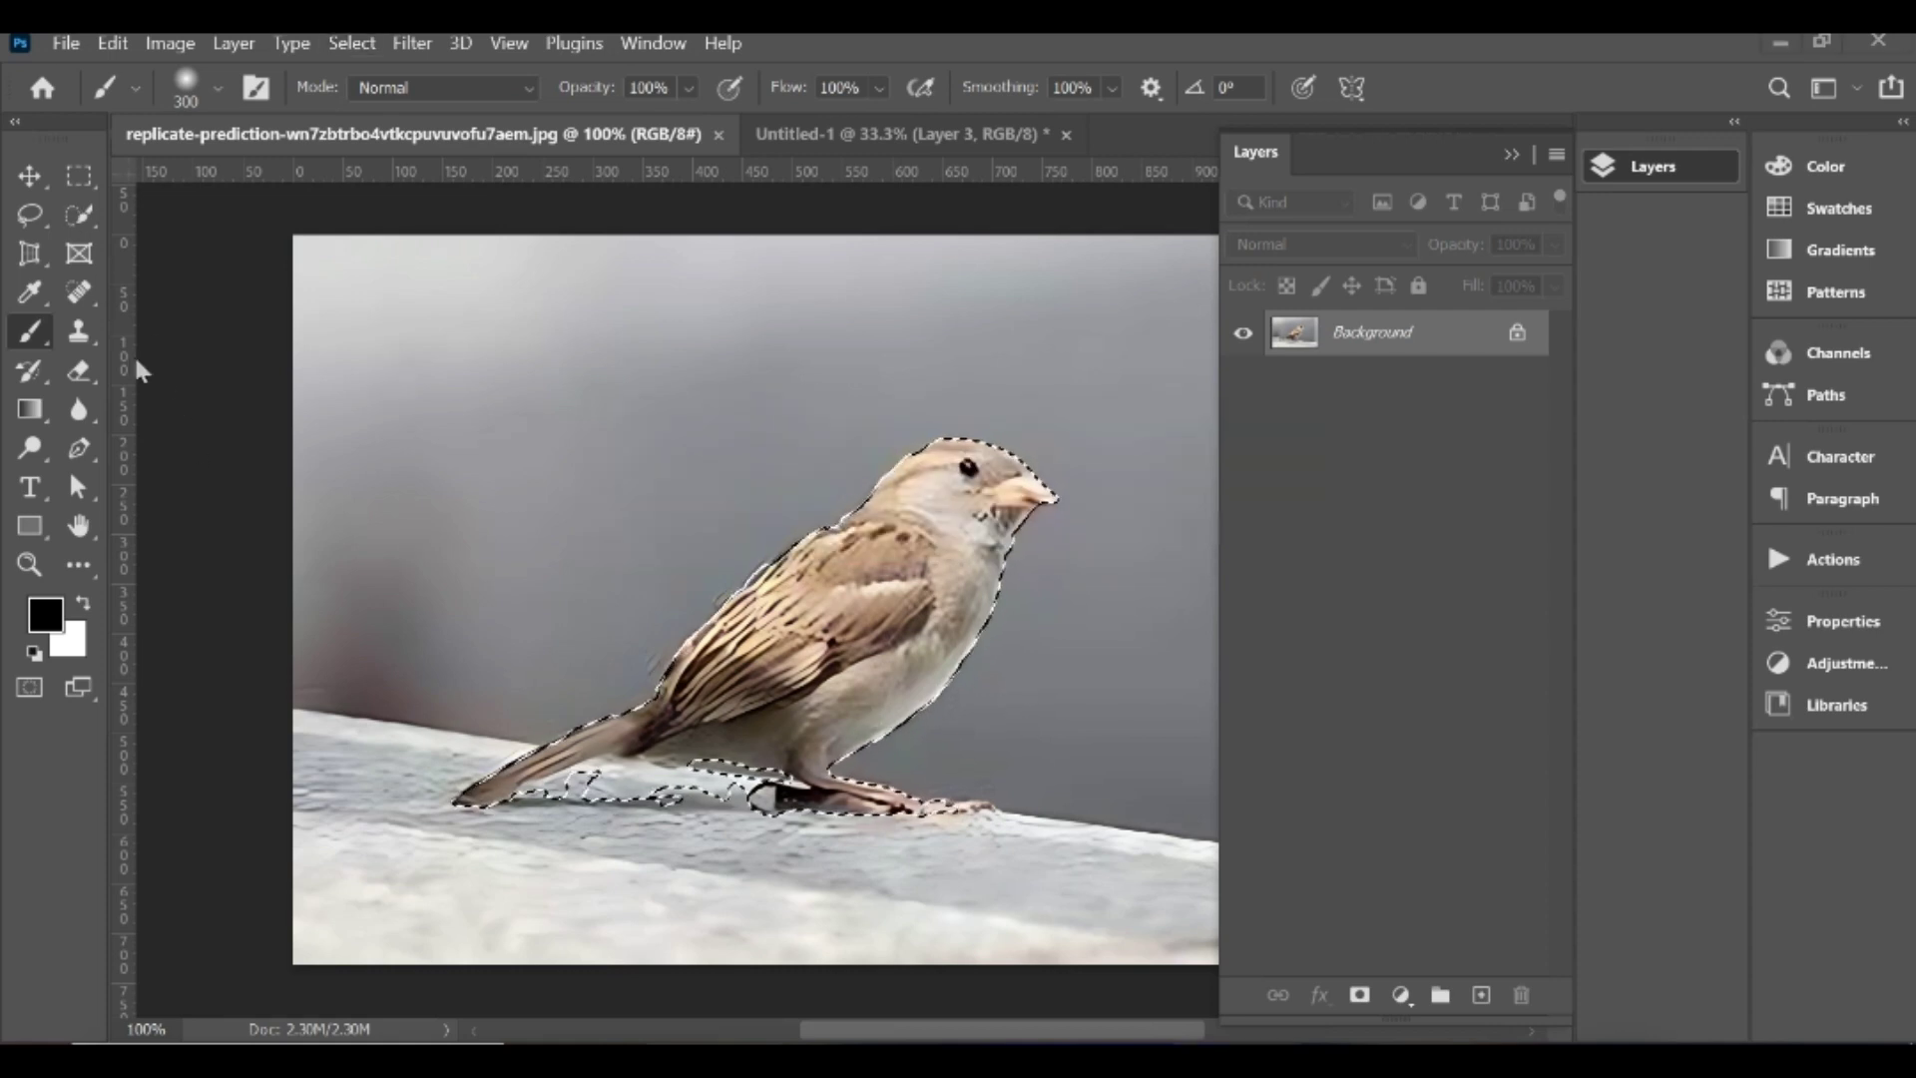
{"action": "left_click", "coordinate": [81, 217]}
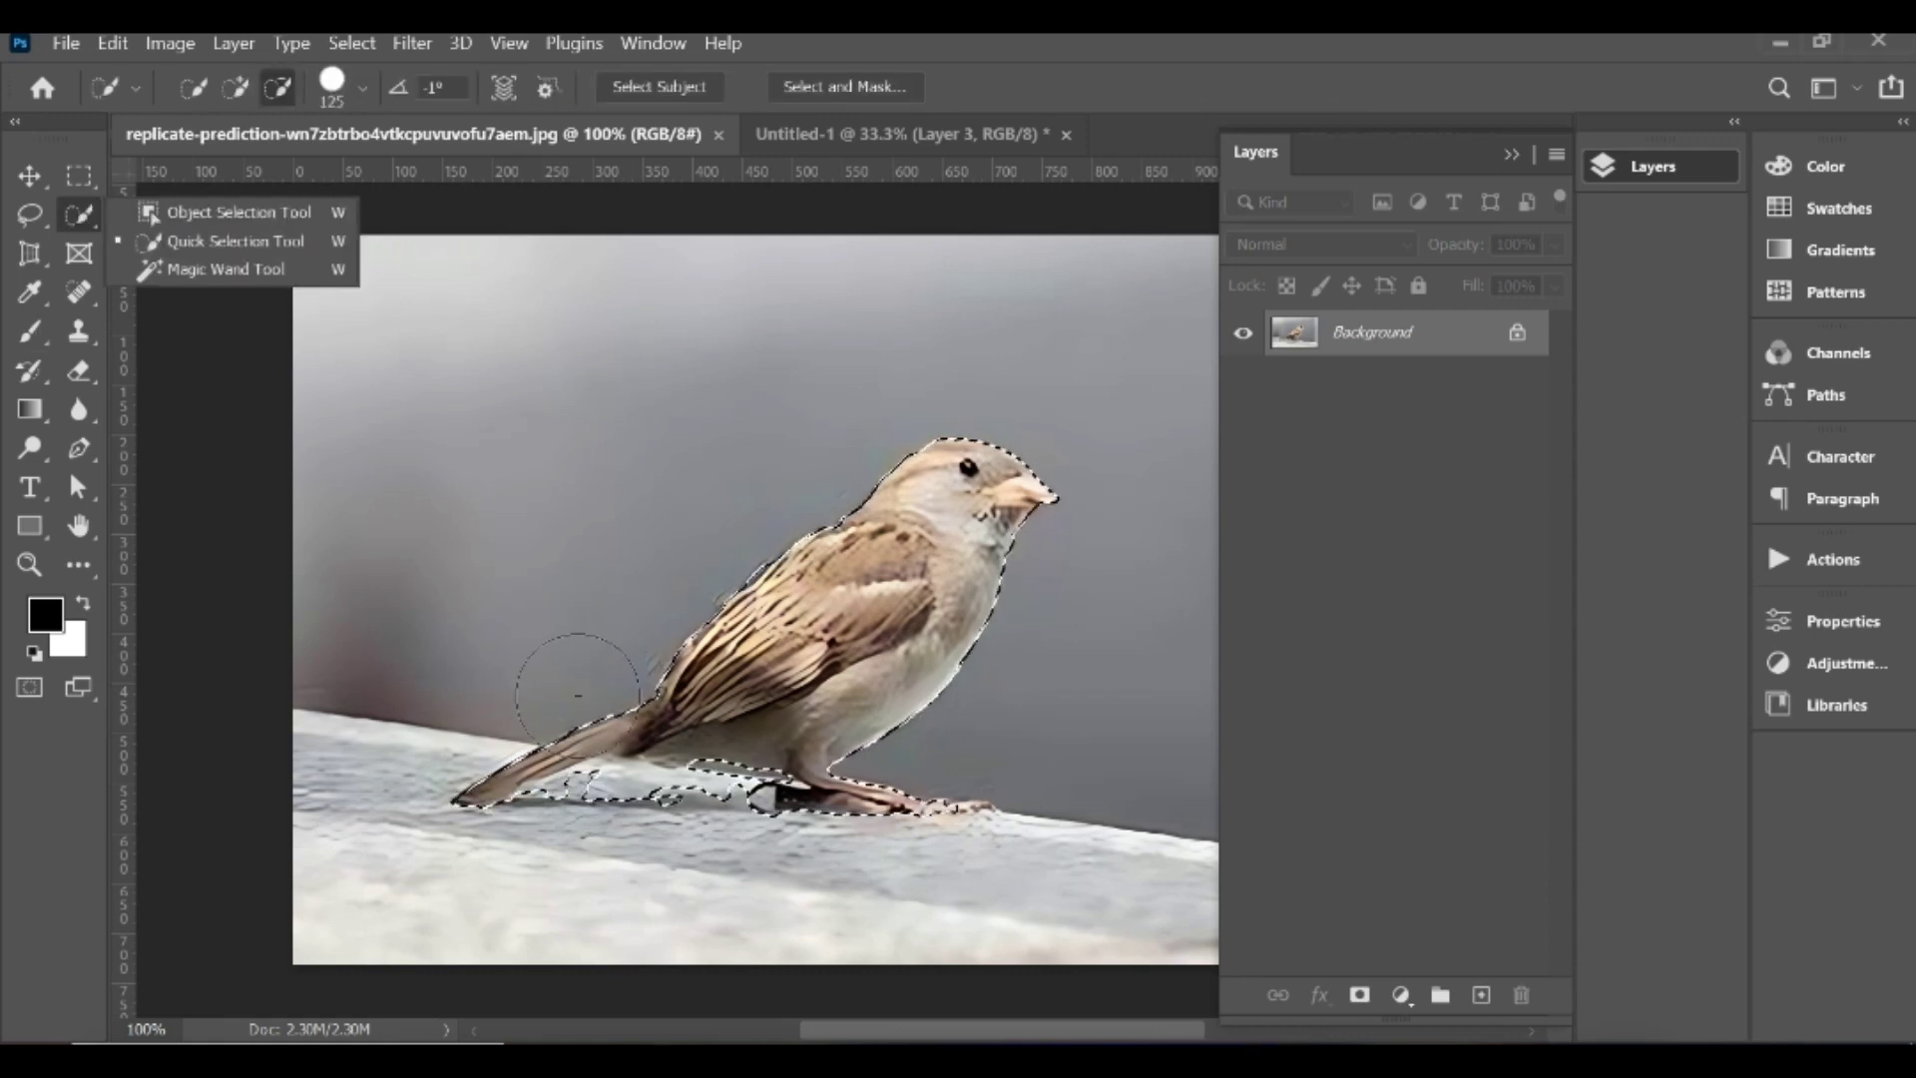
{"action": "key", "text": "bracketleft"}
{"action": "key", "text": "bracketleft"}
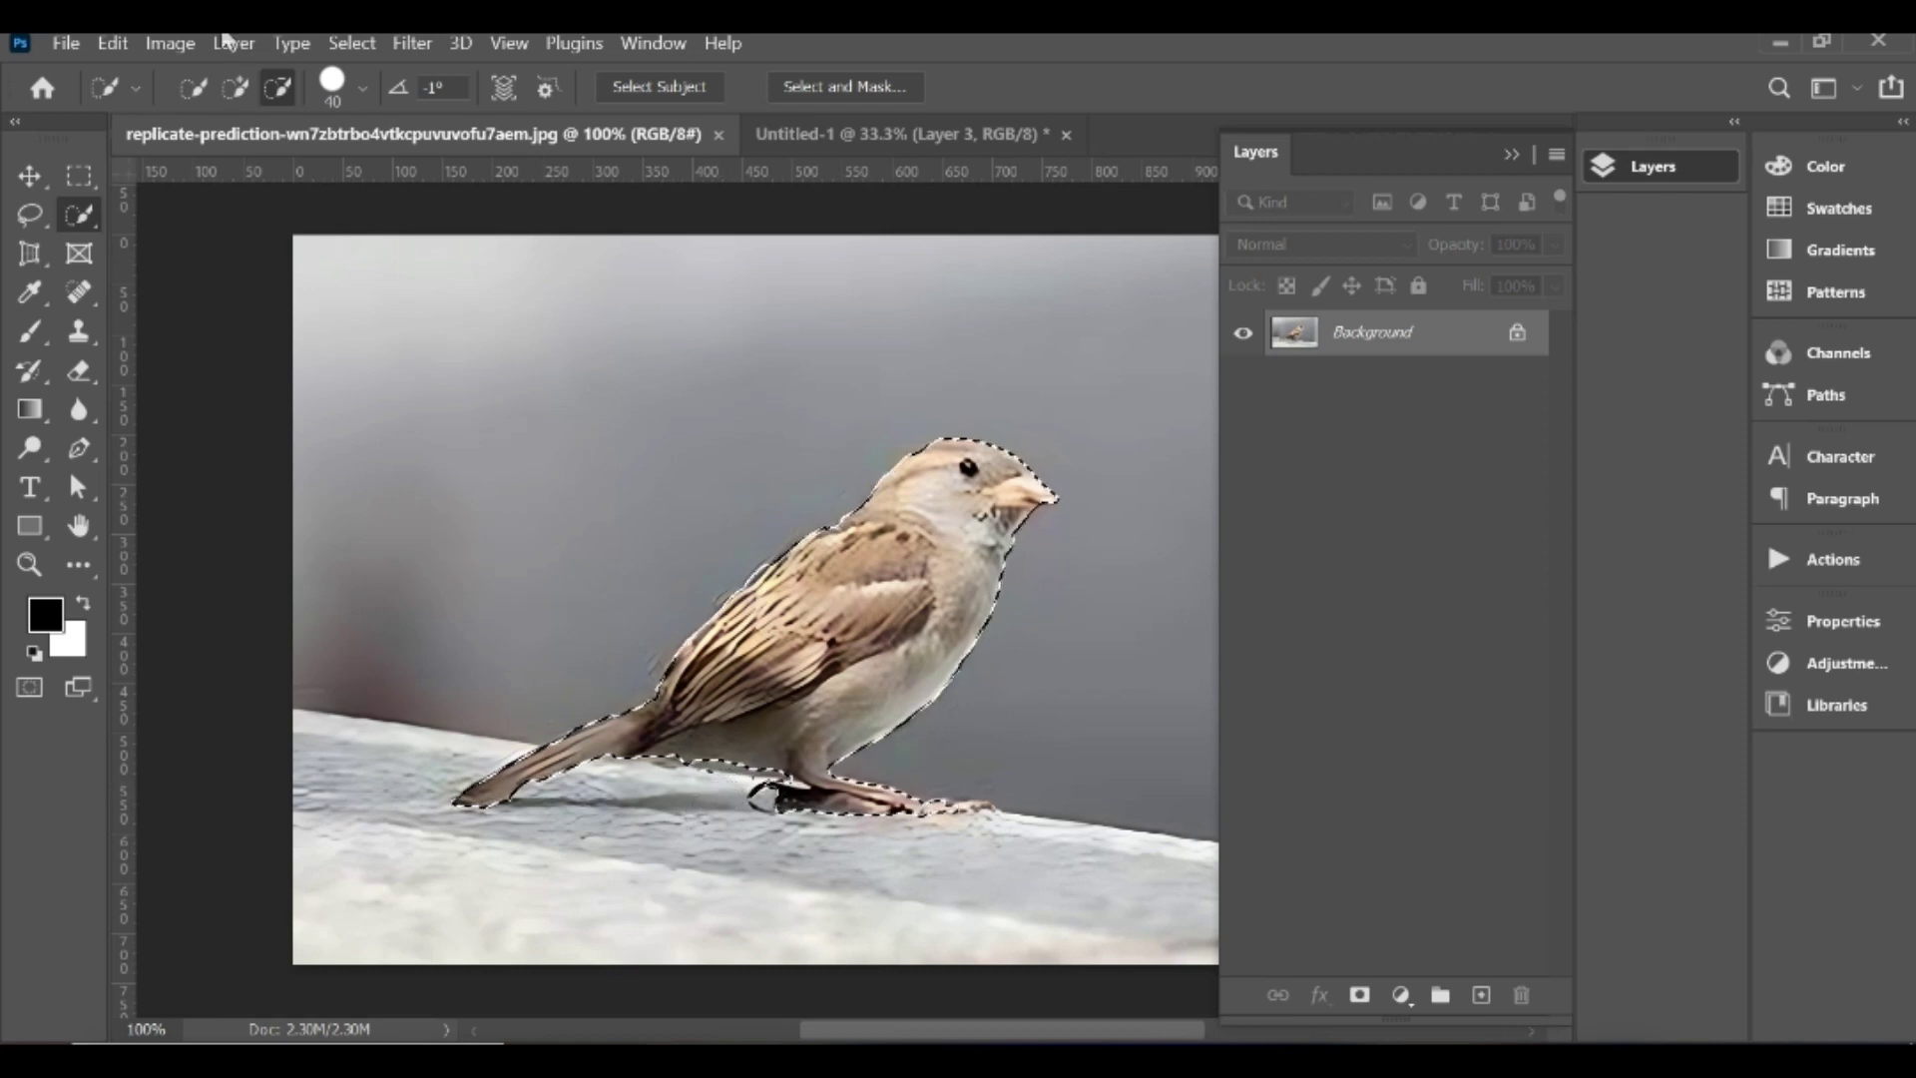
{"action": "left_click", "coordinate": [236, 87]}
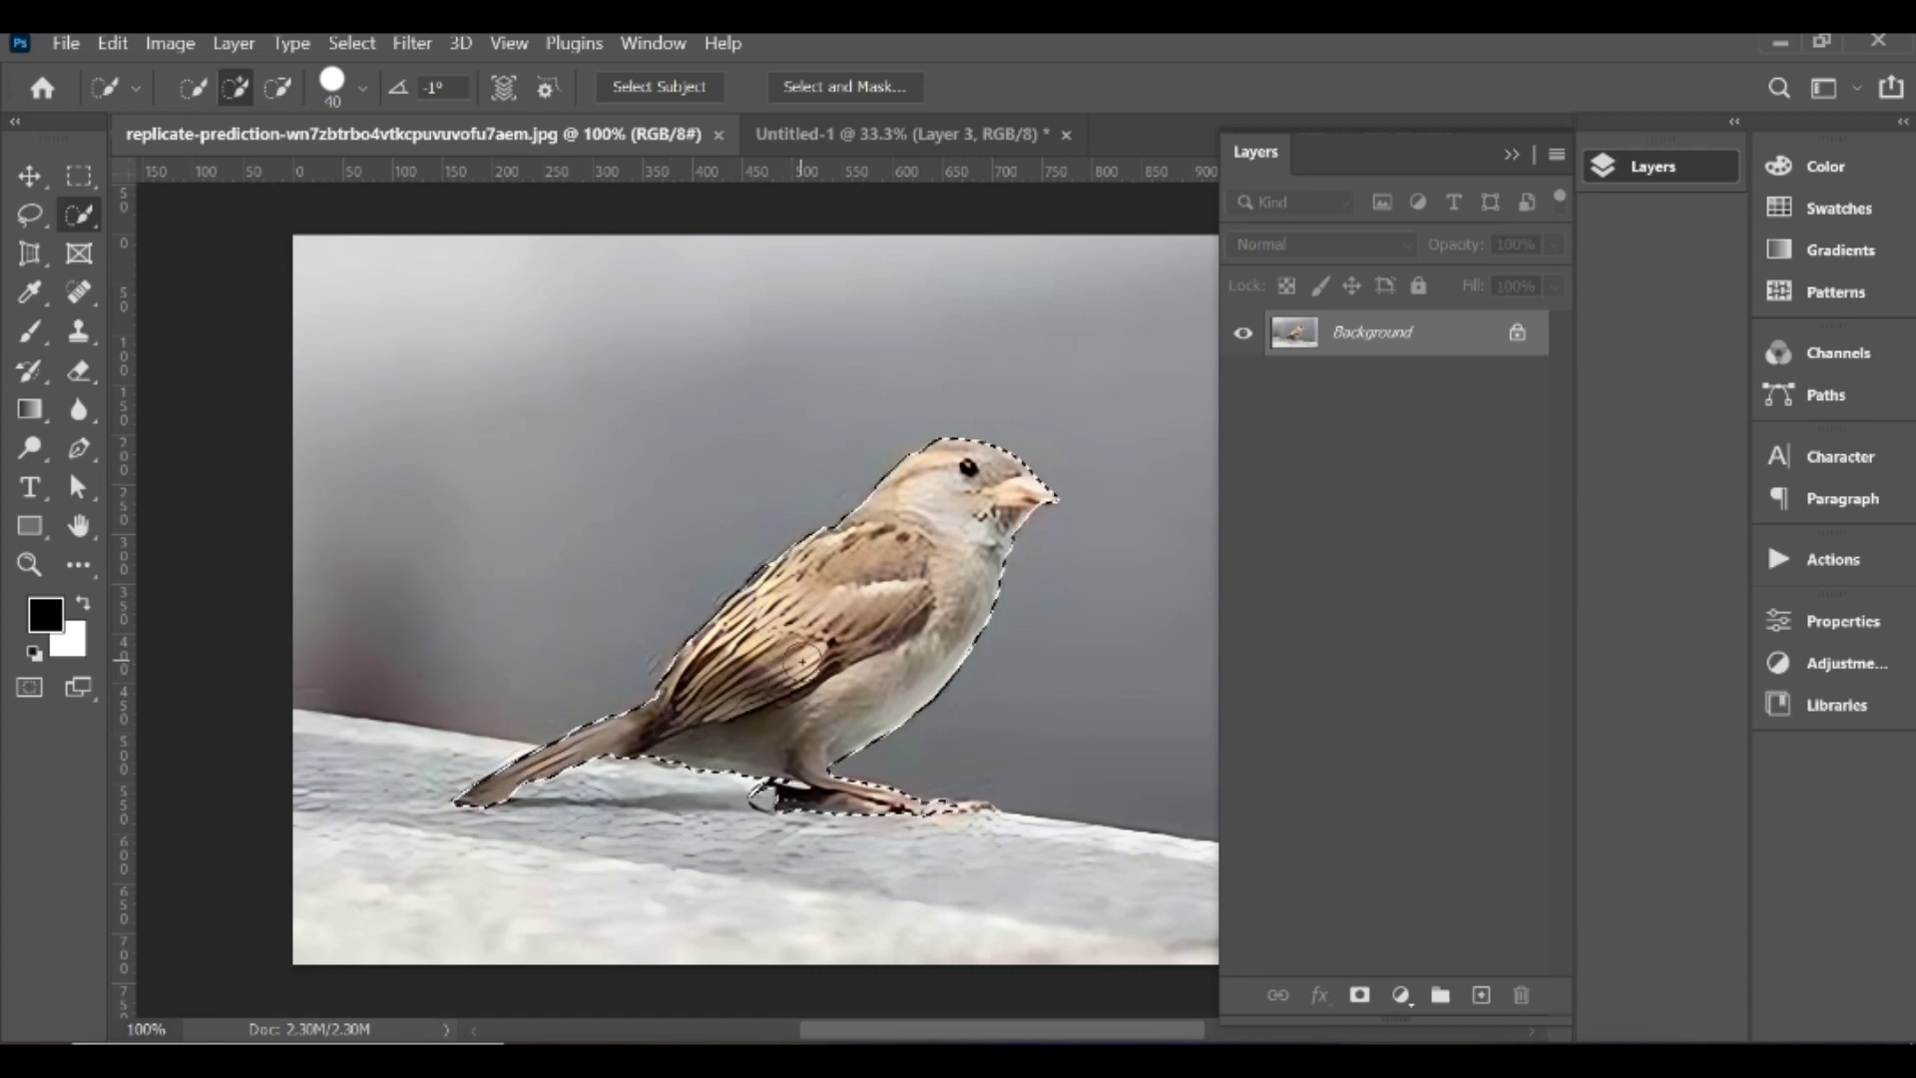
{"action": "scroll", "coordinate": [801, 662], "scroll_direction": "up", "scroll_amount": 1}
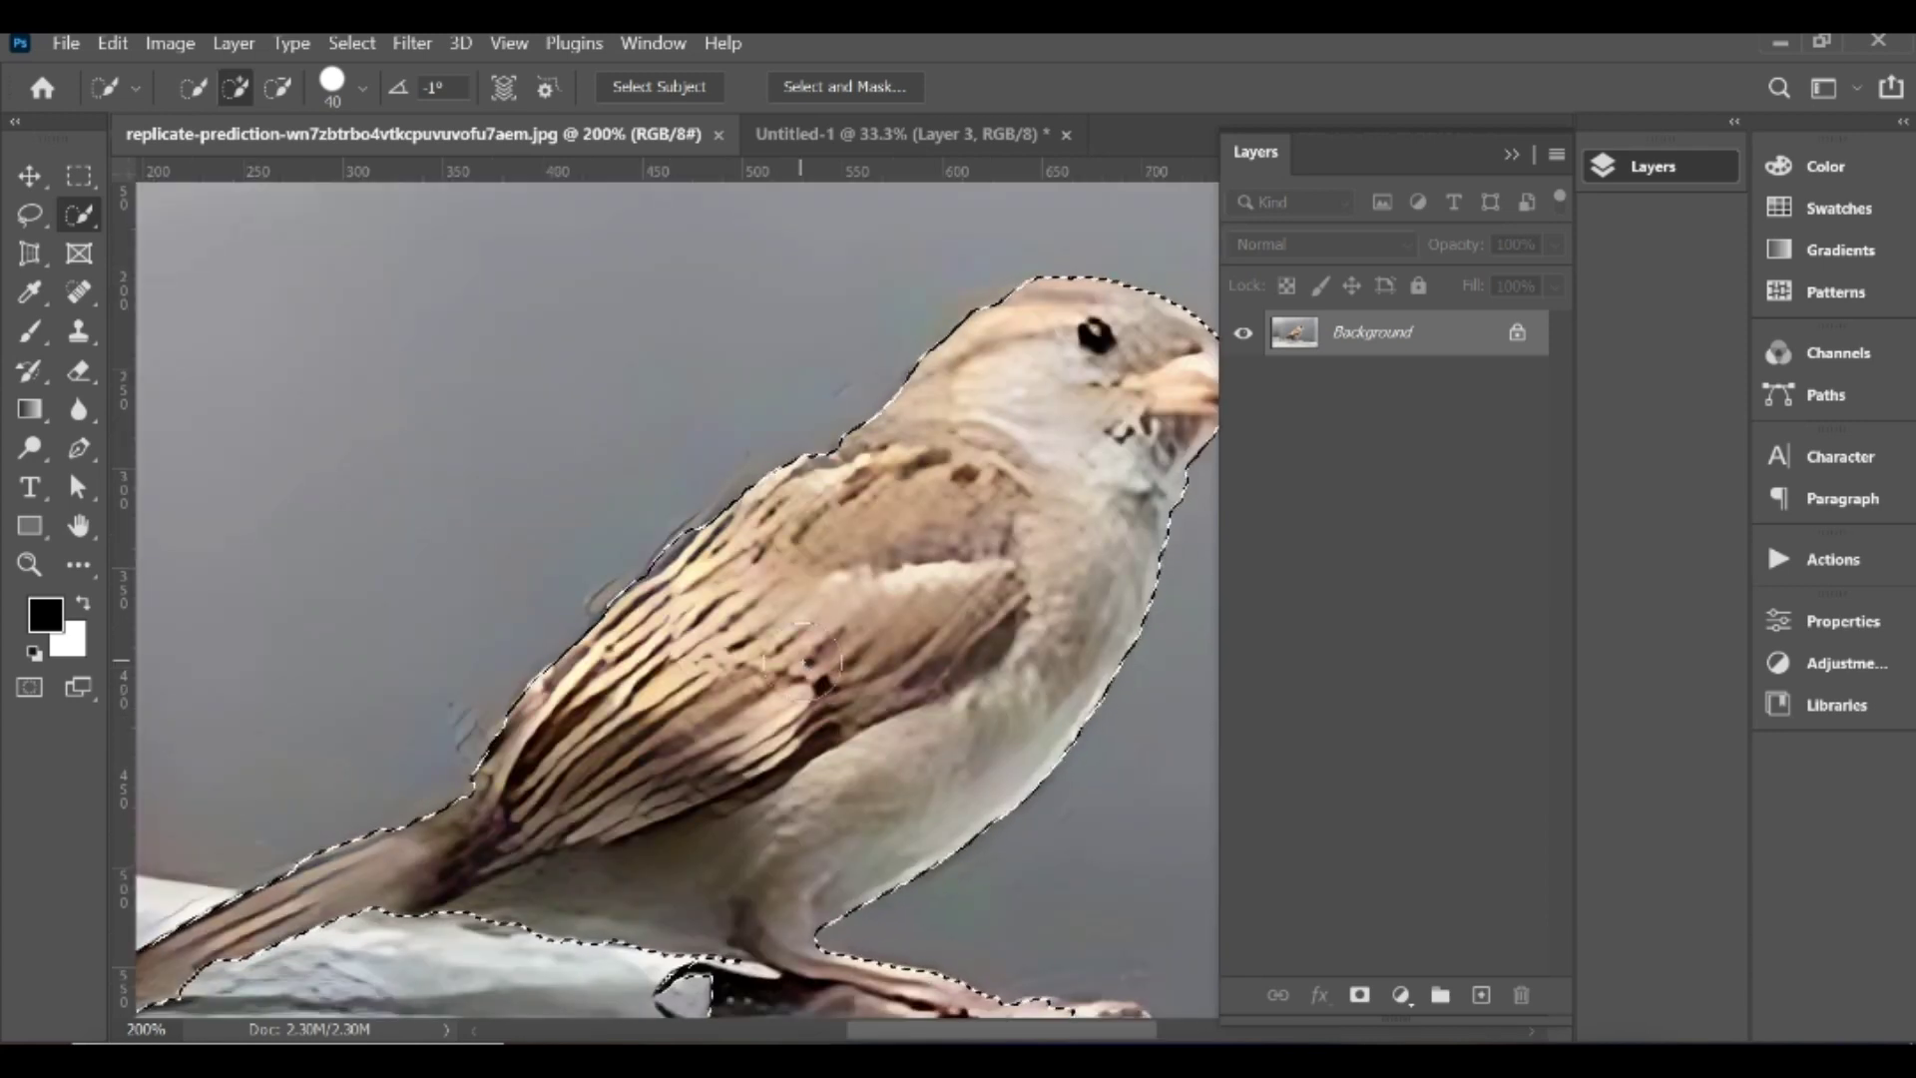
{"action": "scroll", "coordinate": [802, 662], "scroll_direction": "down", "scroll_amount": 1}
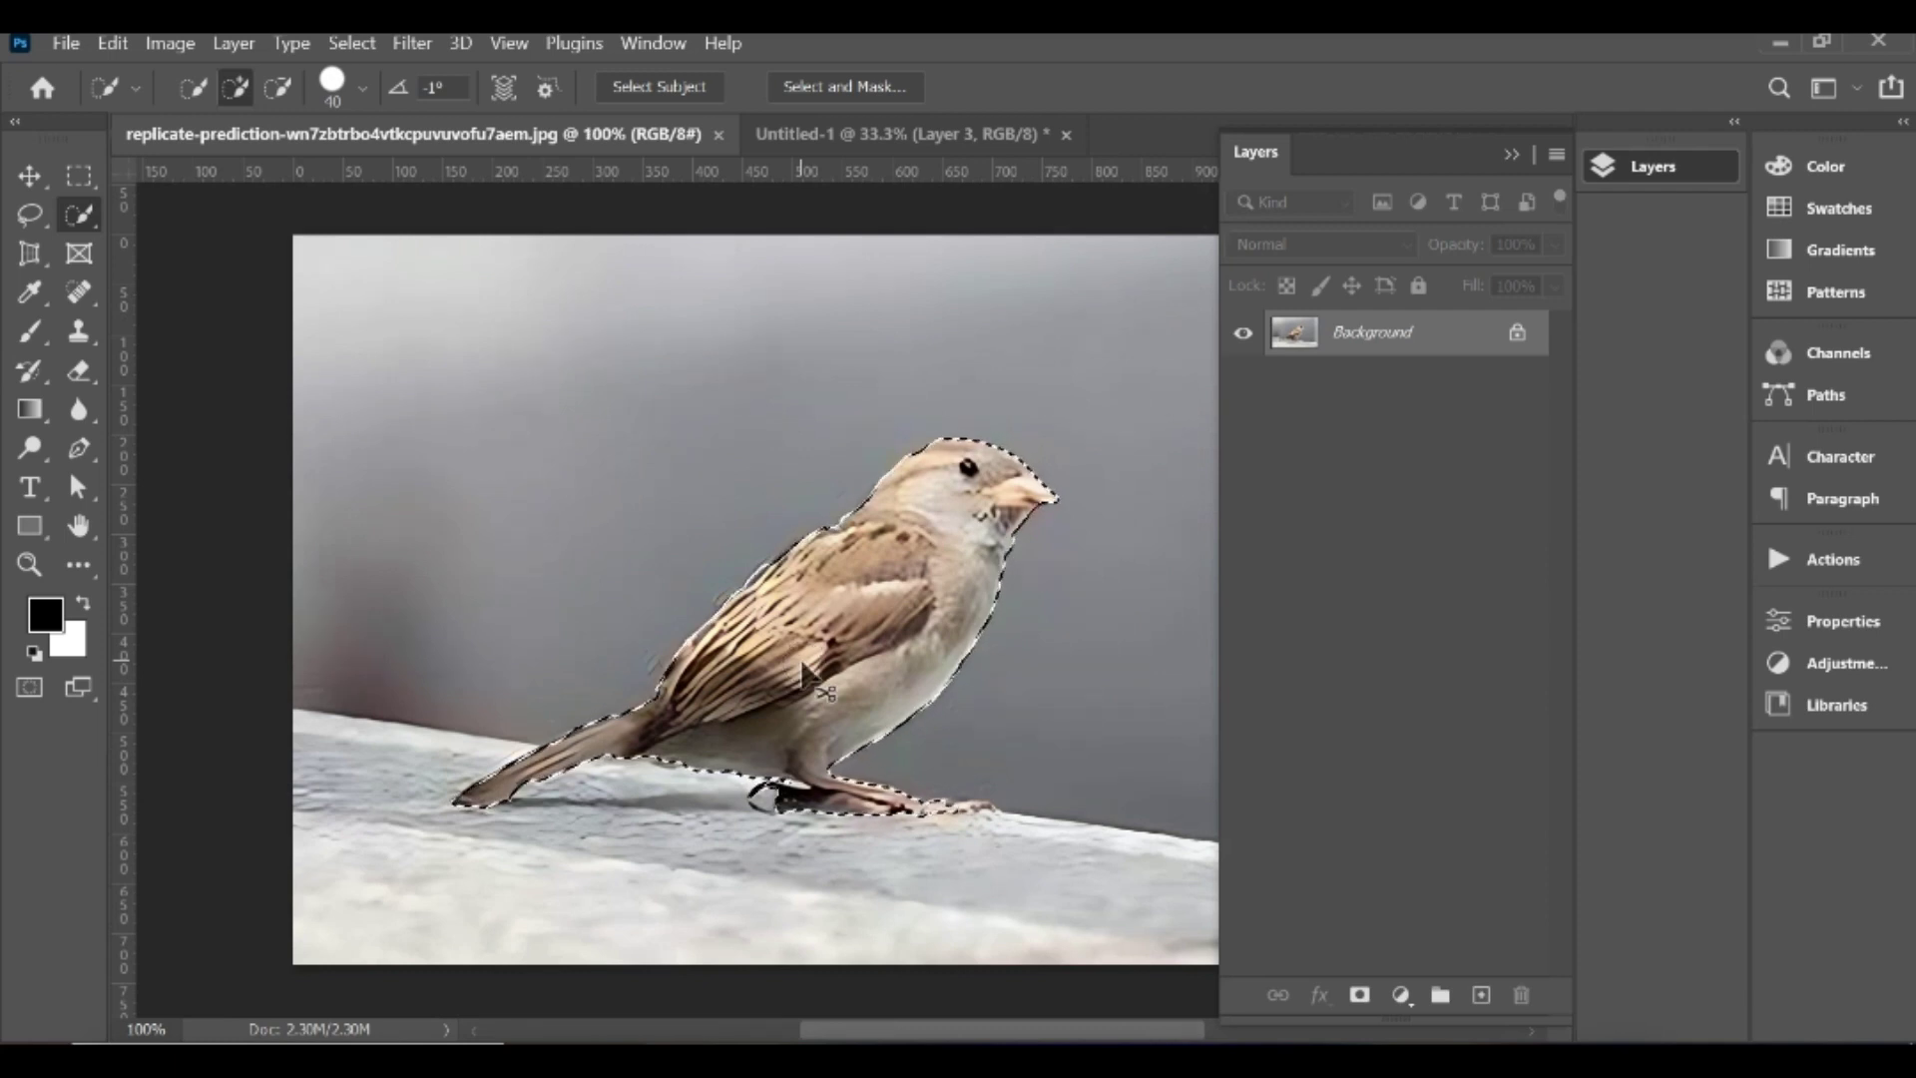
{"action": "key", "text": "ctrl+j"}
{"action": "left_click", "coordinate": [29, 175]}
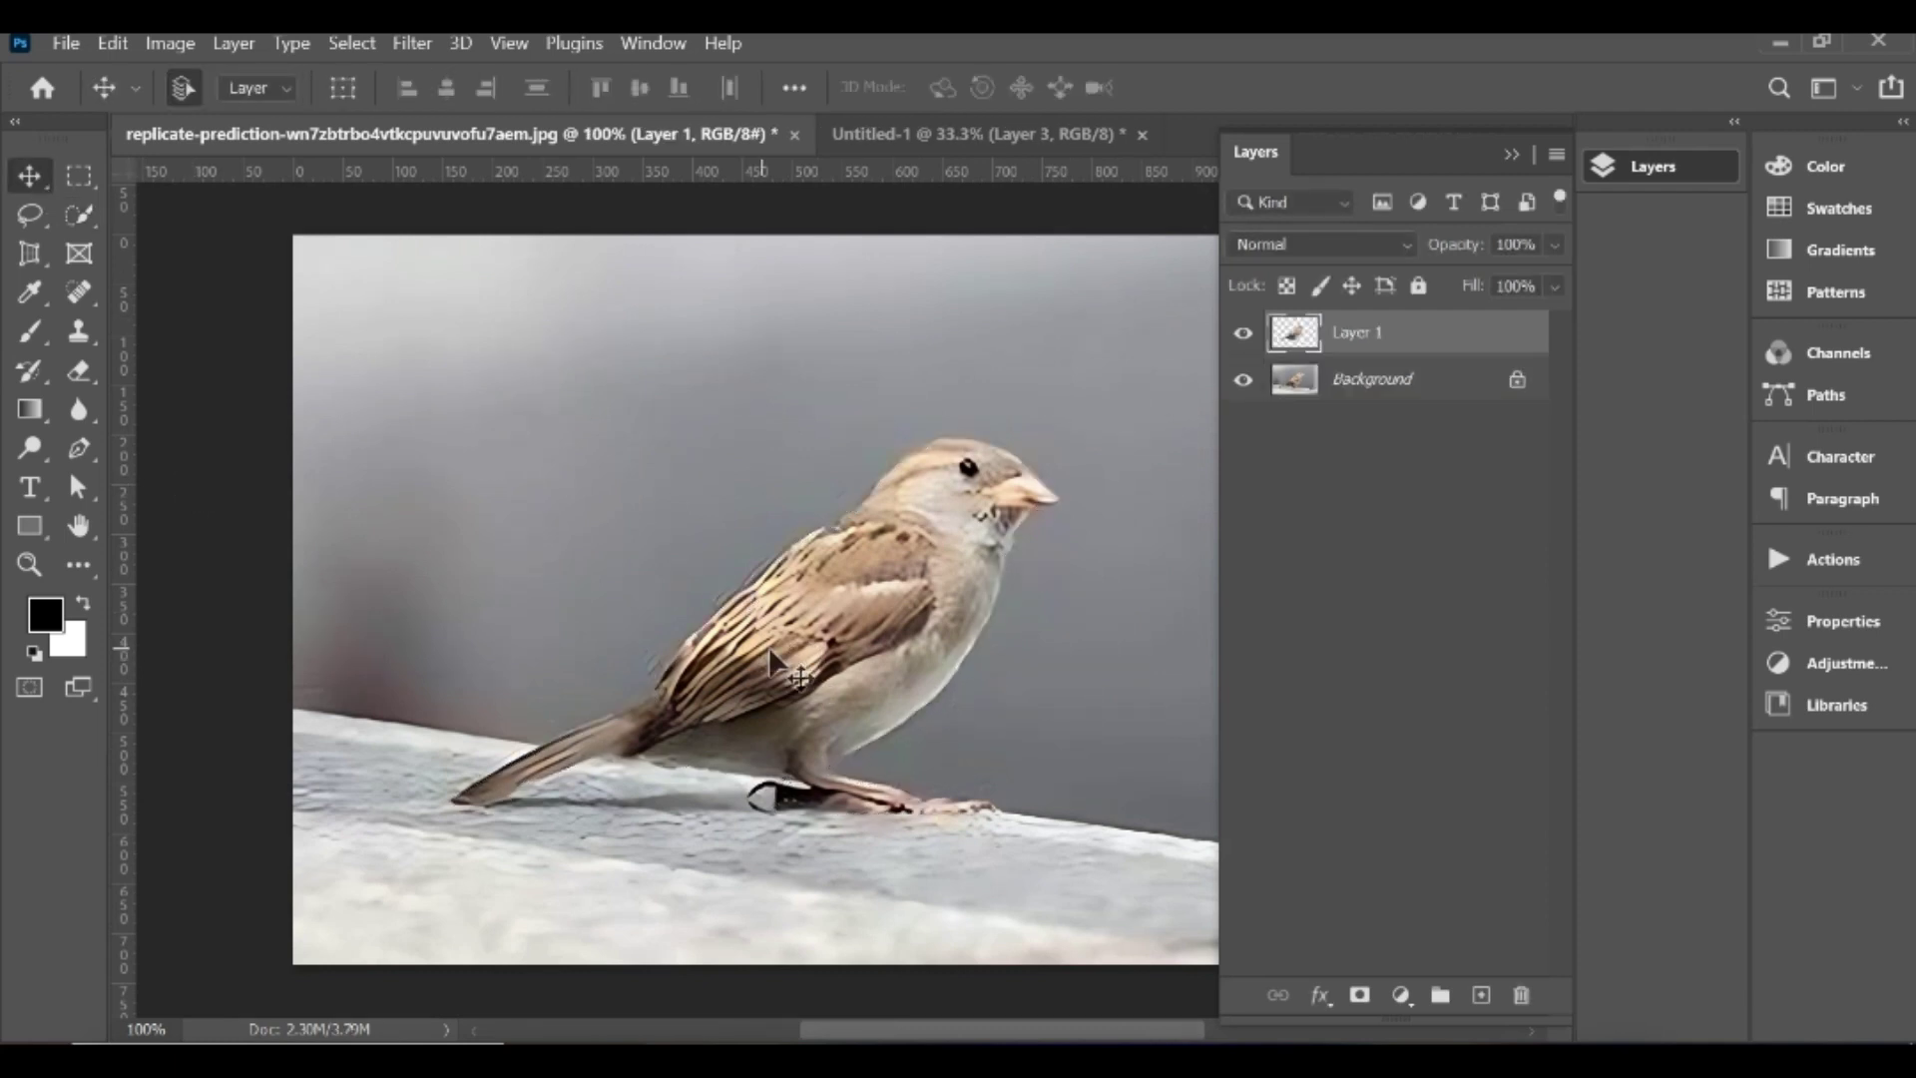
Step: Move the sparrow into the composite and convert the sparrow and barrel layers to smart objects
{"action": "mouse_move", "coordinate": [768, 644]}
{"action": "left_mouse_down"}
{"action": "mouse_move", "coordinate": [906, 165]}
{"action": "mouse_move", "coordinate": [846, 579]}
{"action": "left_mouse_up"}
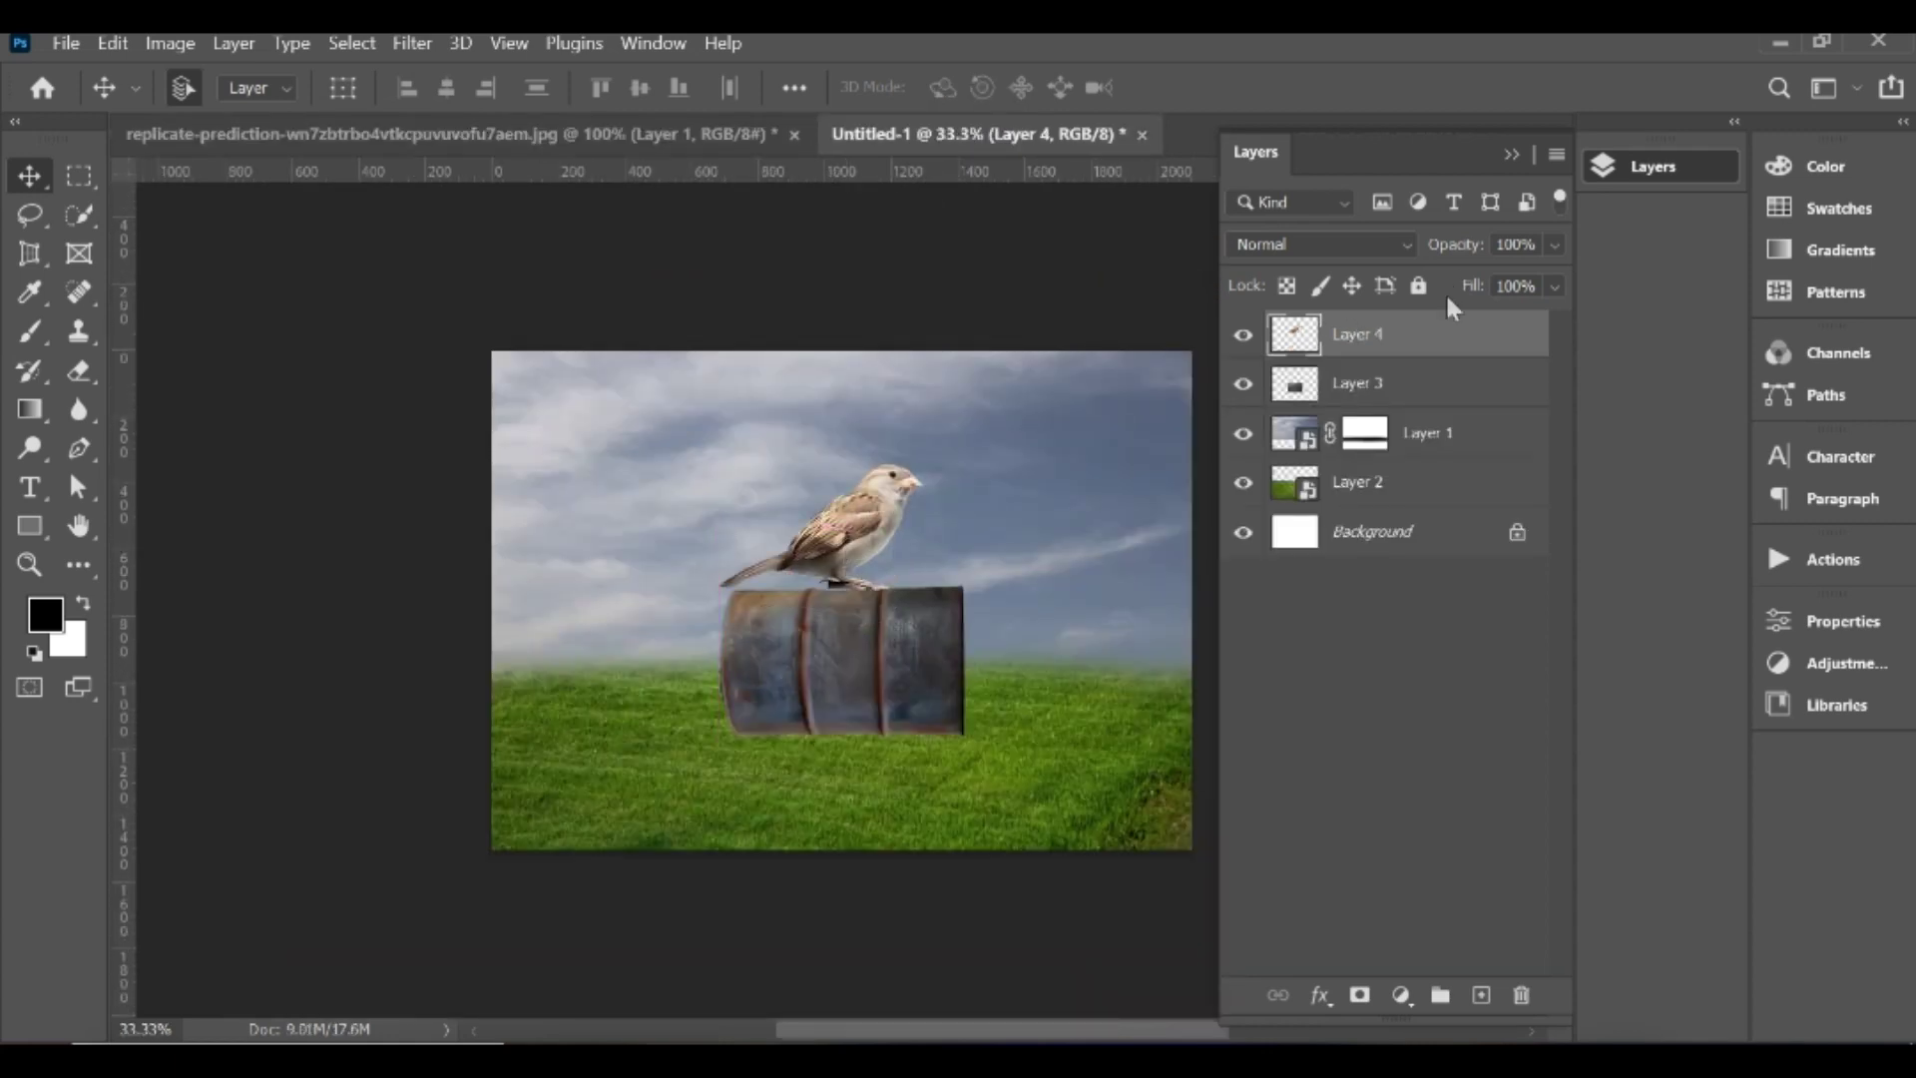
{"action": "right_click", "coordinate": [1432, 344]}
{"action": "left_click", "coordinate": [1471, 486]}
{"action": "left_click", "coordinate": [1372, 389]}
{"action": "right_click", "coordinate": [1372, 389]}
{"action": "left_click", "coordinate": [1452, 486]}
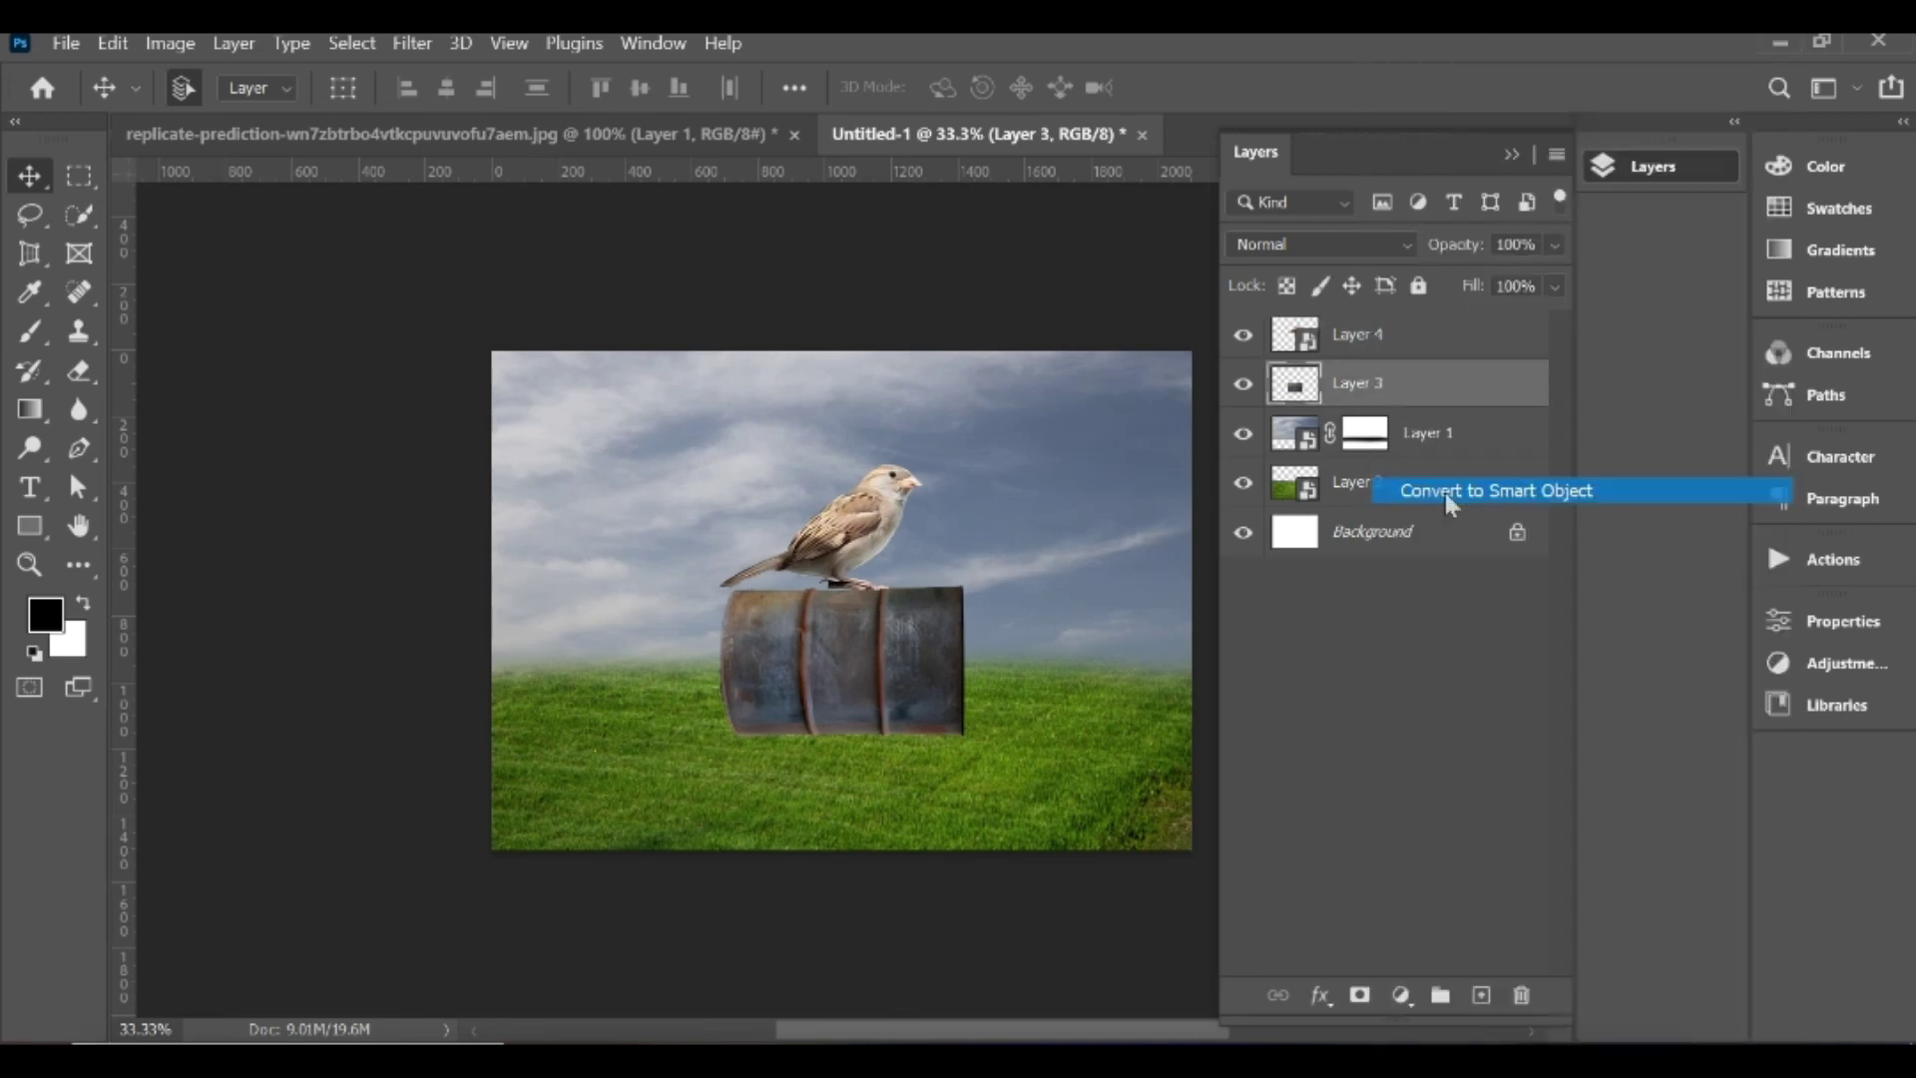
{"action": "left_click_drag", "start_coordinate": [1303, 336], "coordinate": [1315, 344]}
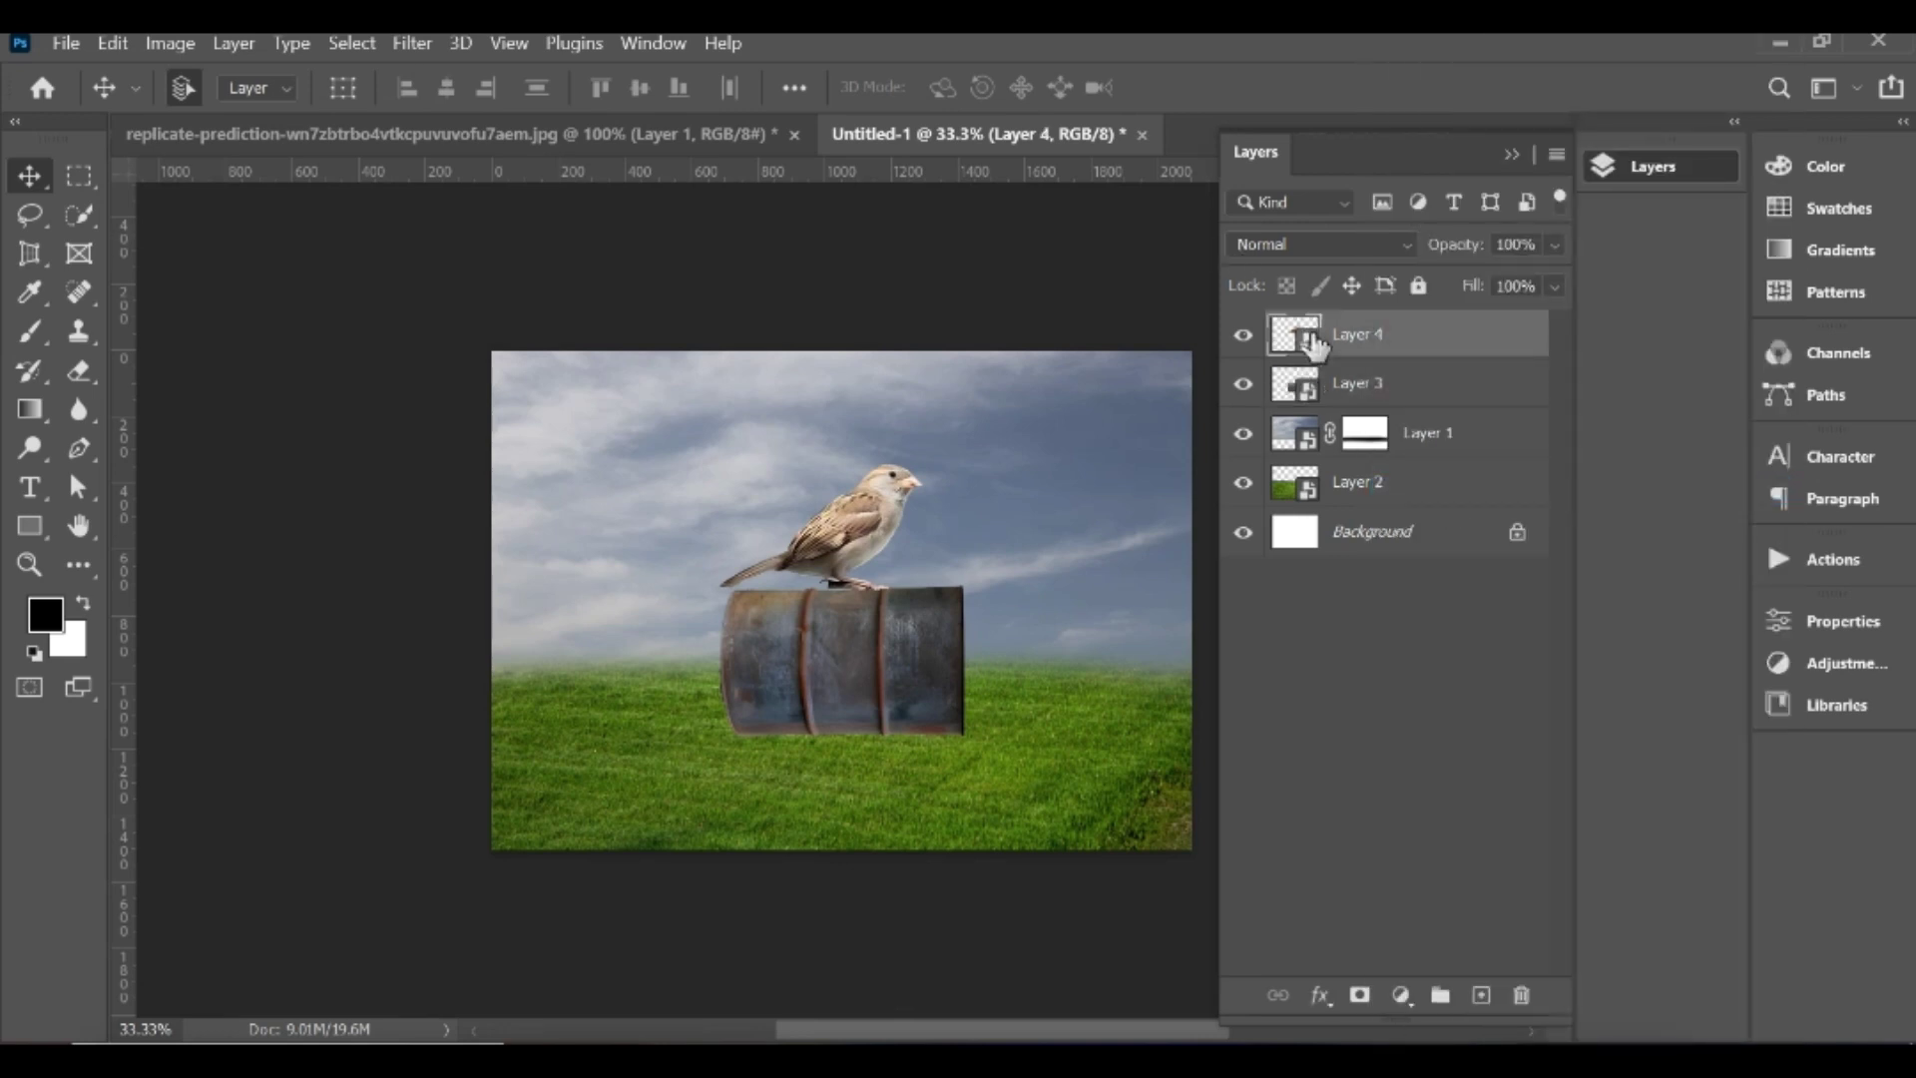
Step: Flip the sparrow horizontally, scale it to 42.05%, and perch it atop the barrel
{"action": "key", "text": "ctrl+t"}
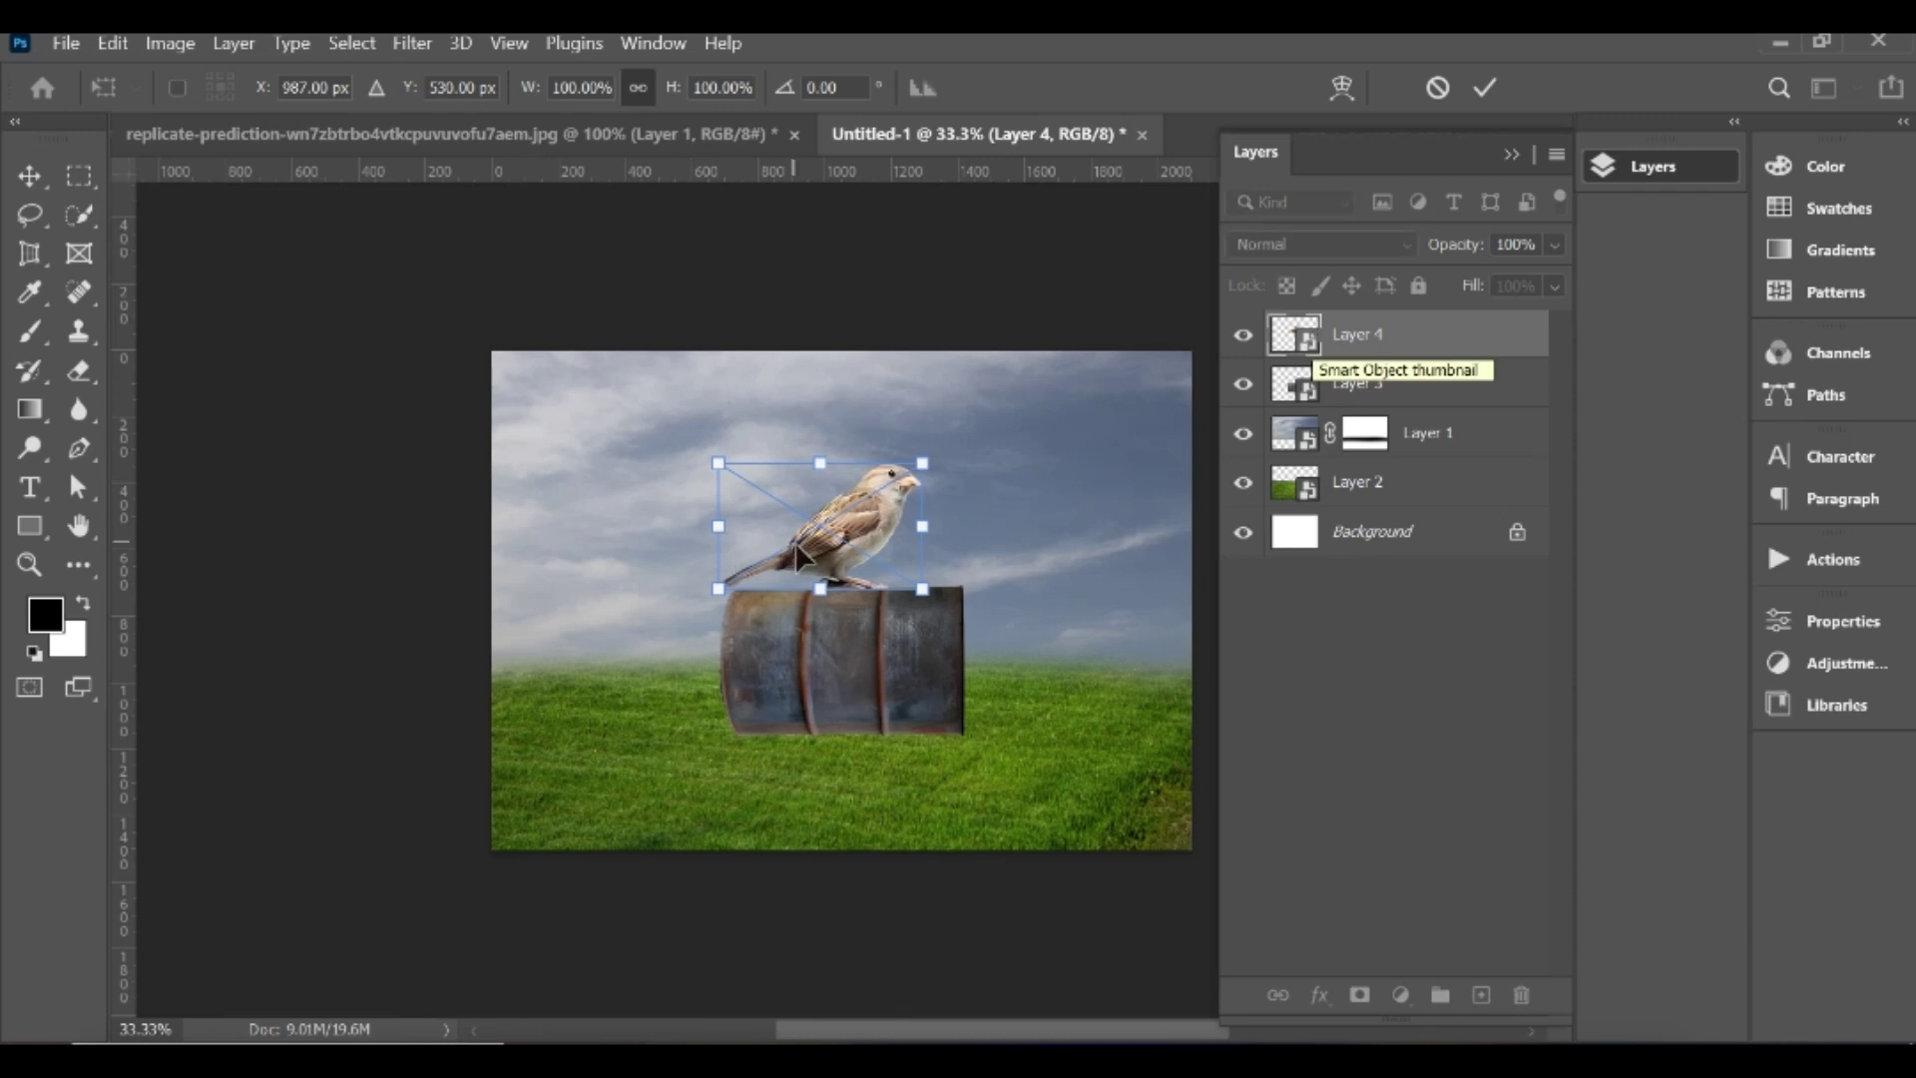
{"action": "right_click", "coordinate": [794, 541]}
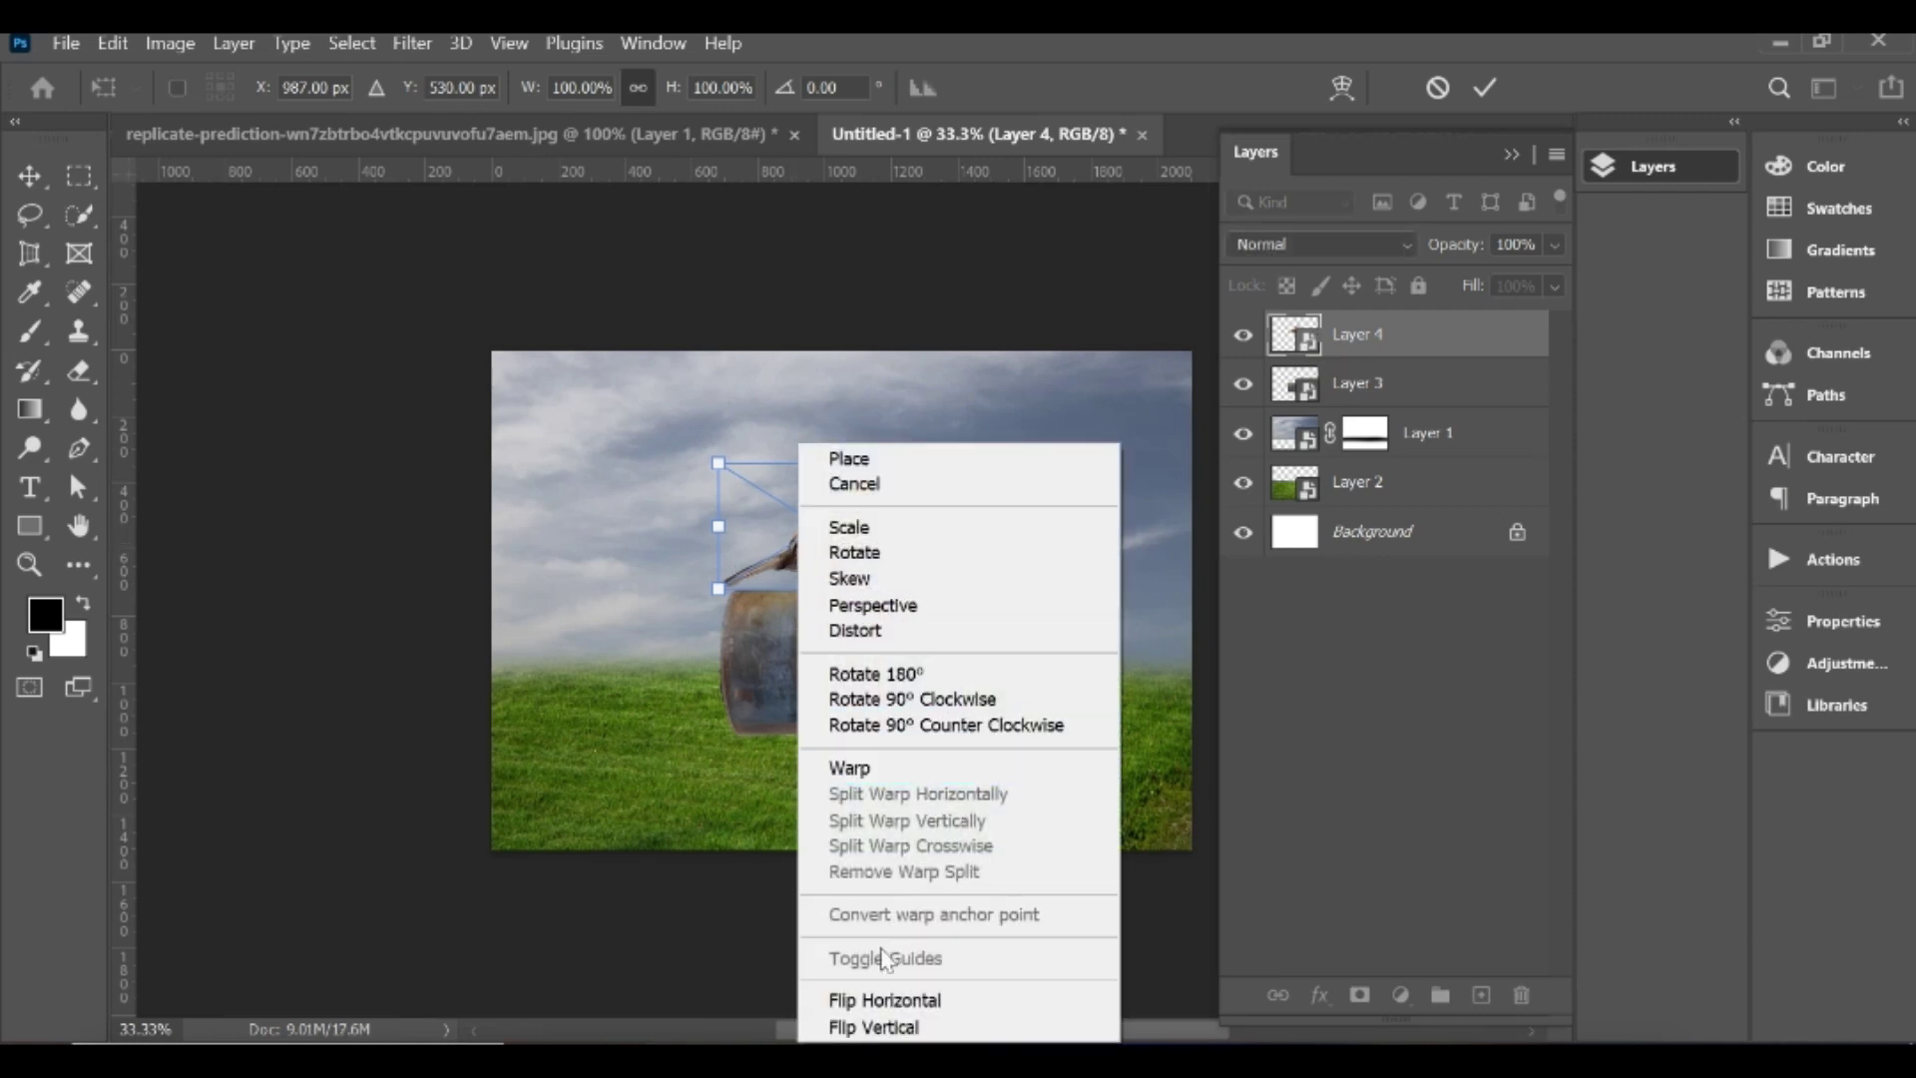
{"action": "left_click", "coordinate": [884, 1000]}
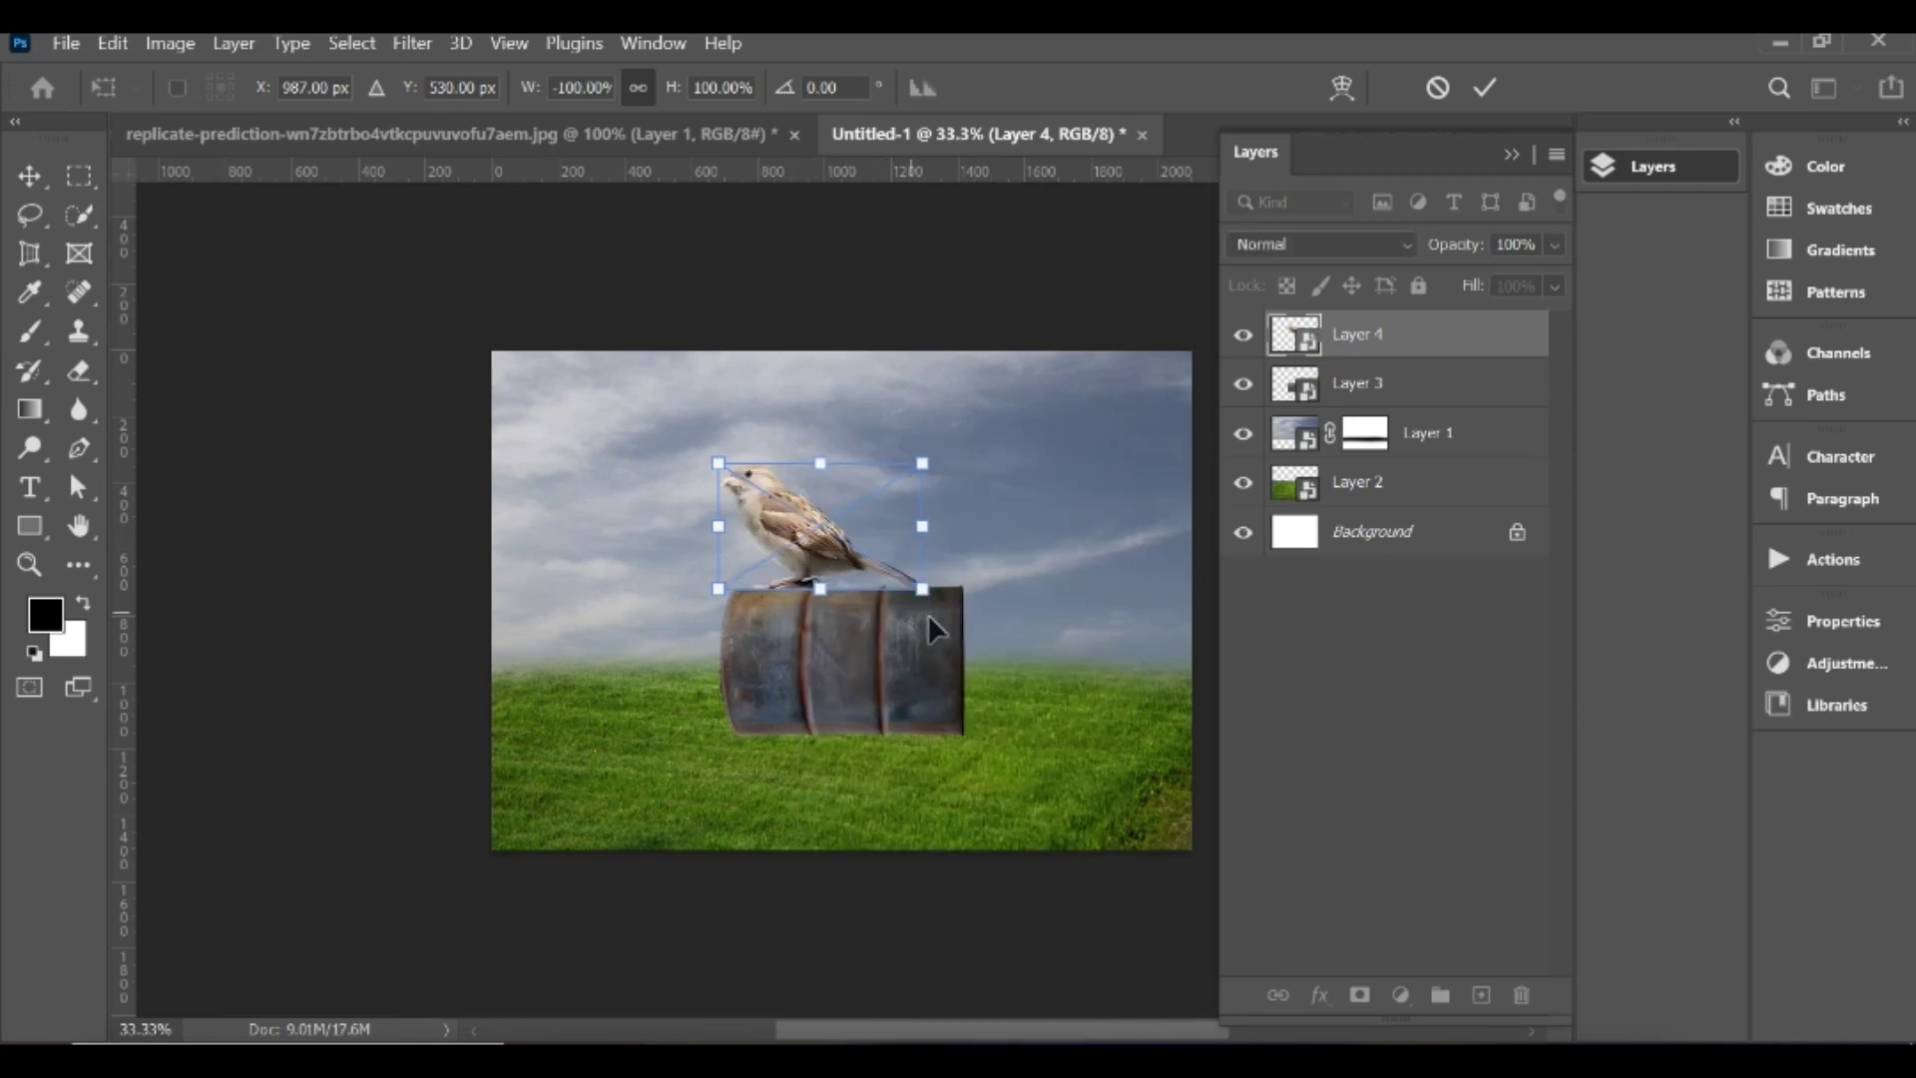
{"action": "mouse_move", "coordinate": [922, 588]}
{"action": "left_mouse_down"}
{"action": "mouse_move", "coordinate": [775, 492]}
{"action": "mouse_move", "coordinate": [840, 569]}
{"action": "left_mouse_up"}
{"action": "left_click_drag", "start_coordinate": [834, 572], "coordinate": [828, 580]}
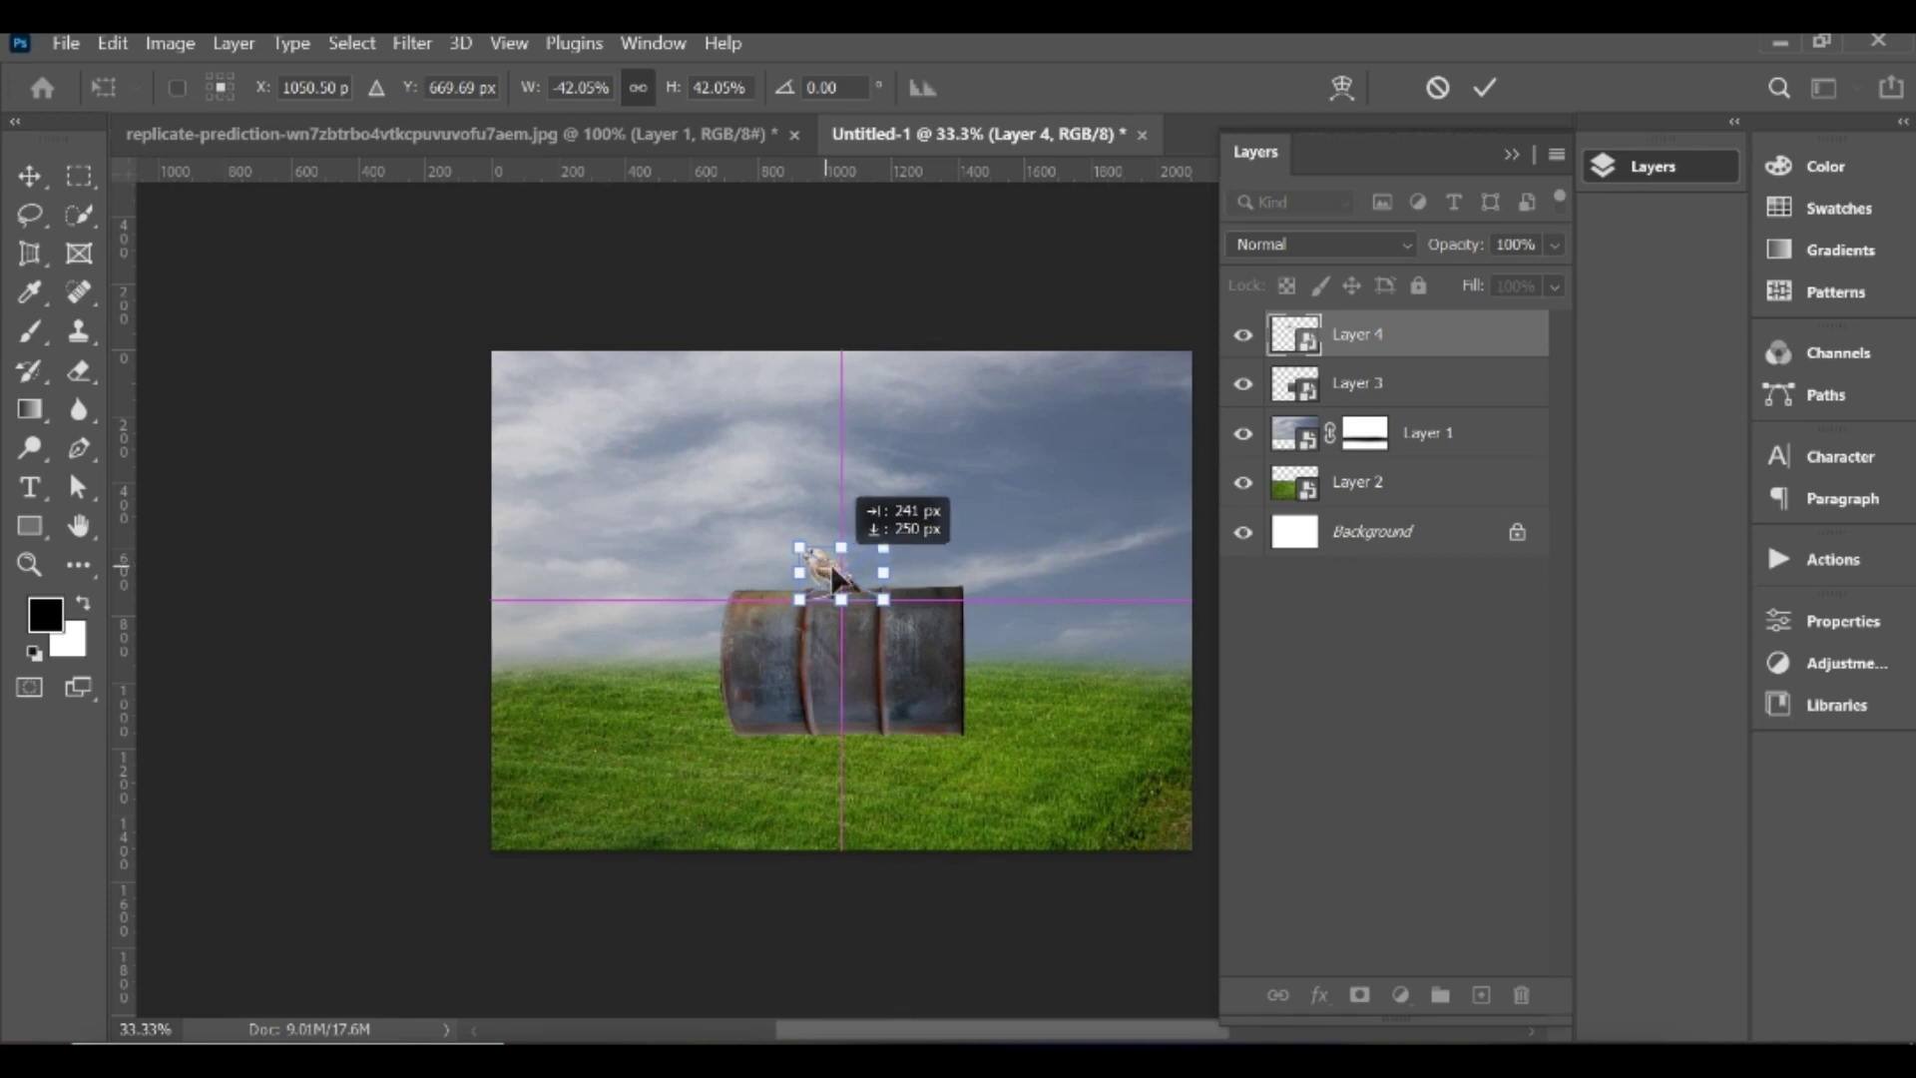
{"action": "scroll", "coordinate": [832, 582], "scroll_direction": "up", "scroll_amount": 1}
{"action": "scroll", "coordinate": [847, 584], "scroll_direction": "up", "scroll_amount": 1}
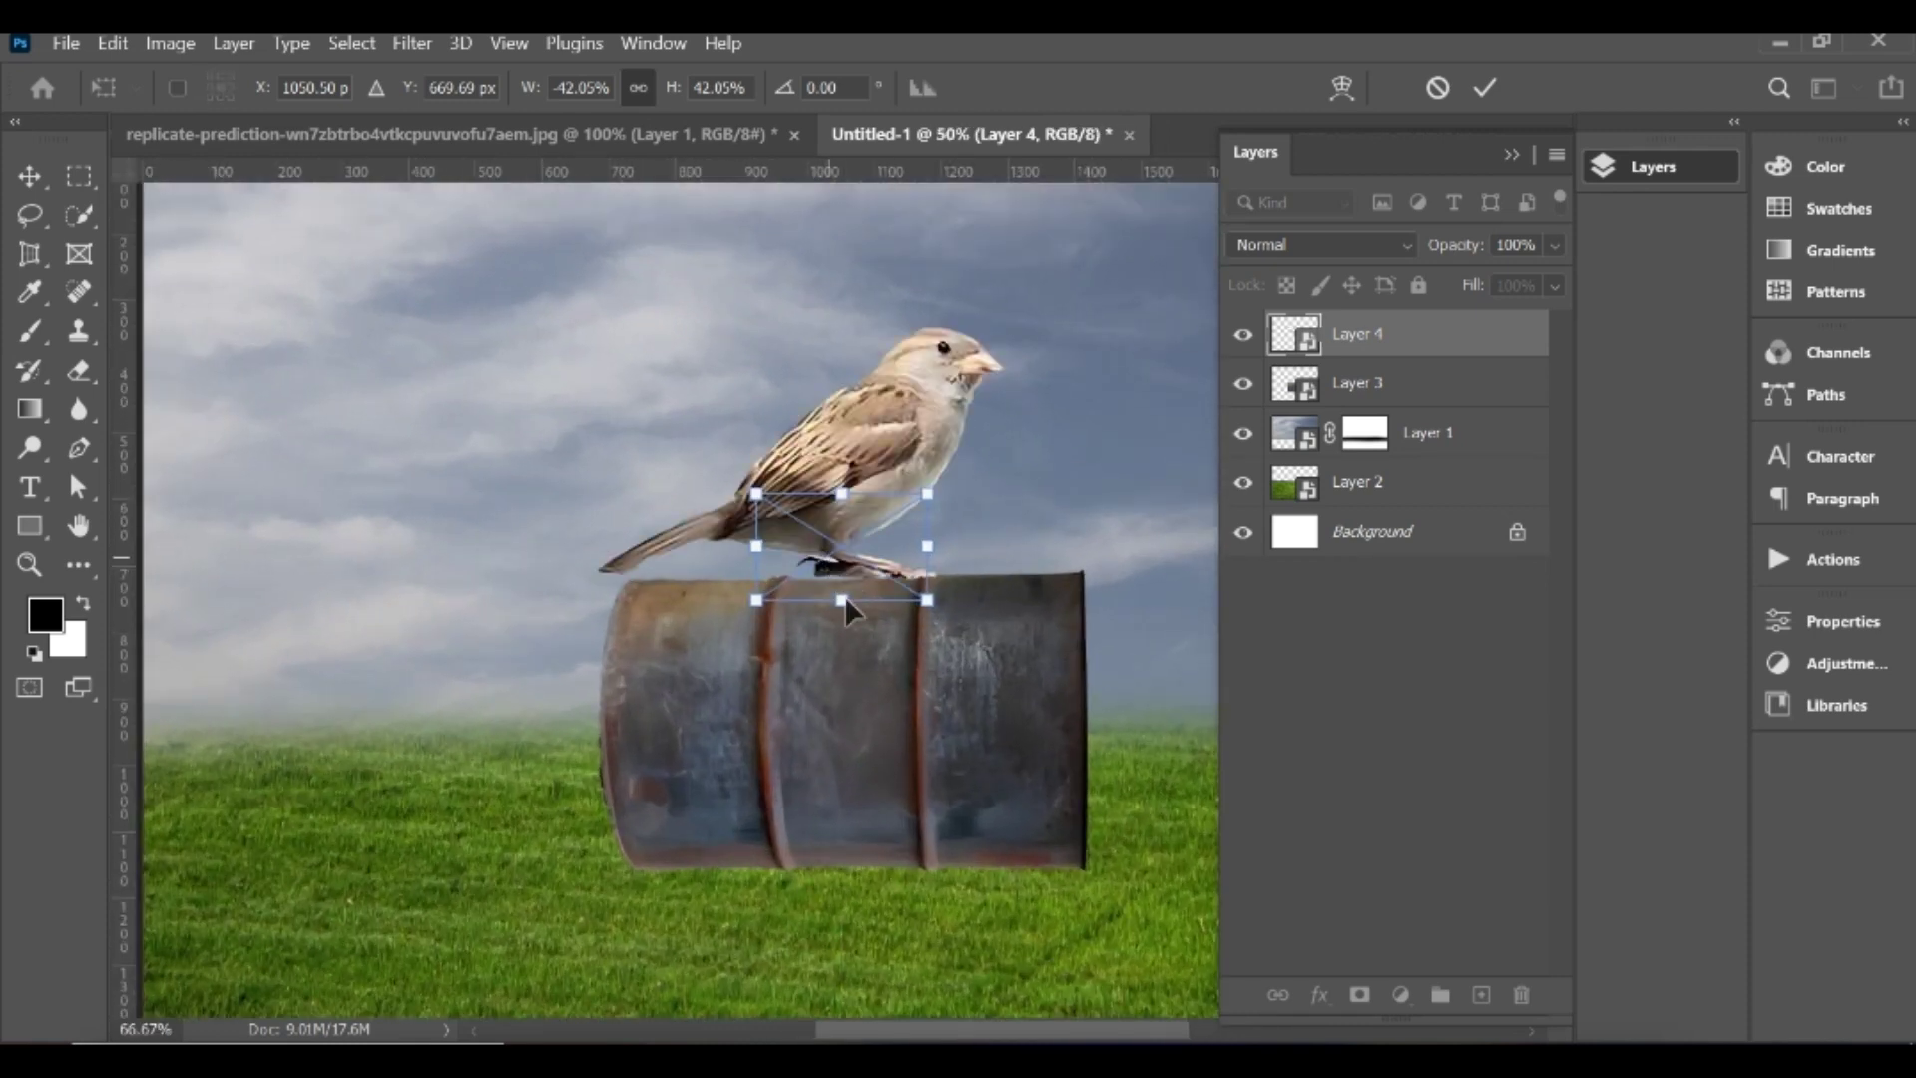
{"action": "mouse_move", "coordinate": [858, 560]}
{"action": "left_mouse_down"}
{"action": "mouse_move", "coordinate": [877, 548]}
{"action": "mouse_move", "coordinate": [835, 547]}
{"action": "left_mouse_up"}
{"action": "key", "text": "Return"}
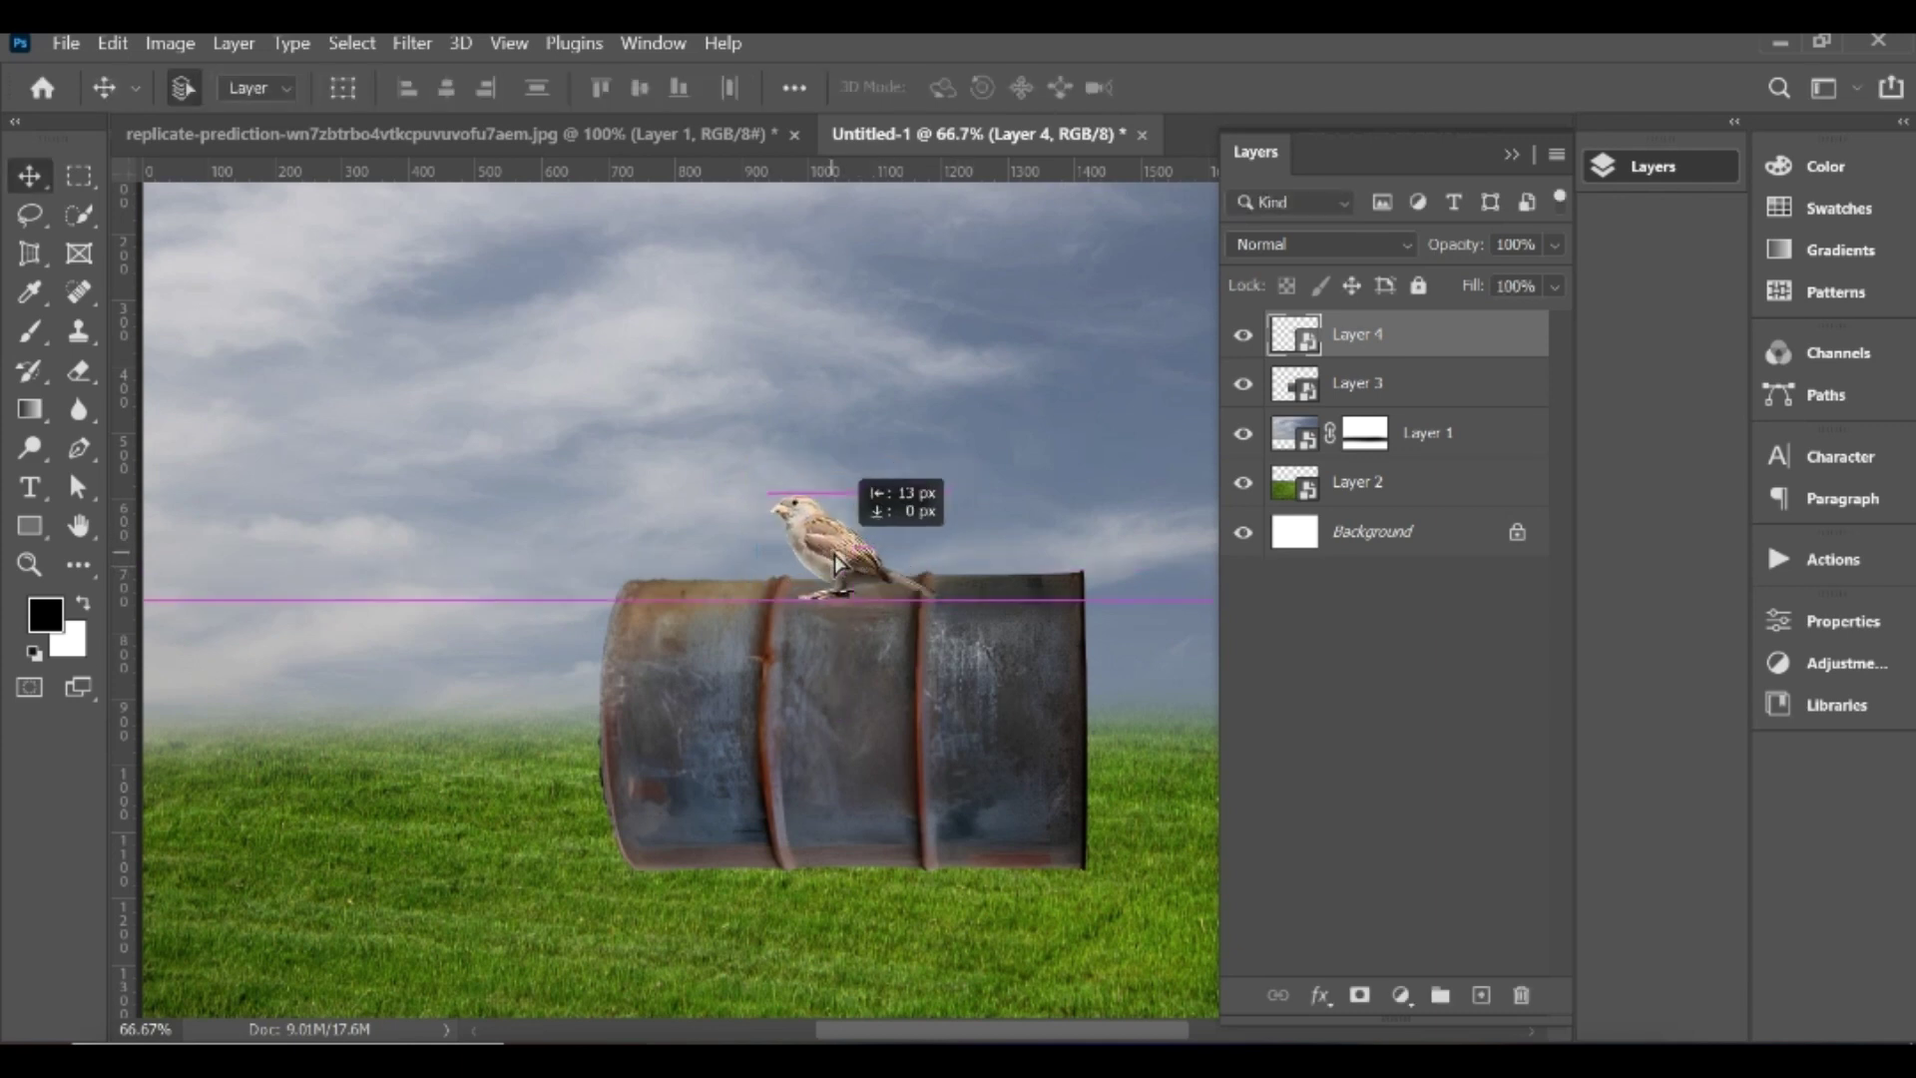
Step: Duplicate the barrel as Layer 3 copy and skew its corners down over the grass
{"action": "left_click", "coordinate": [933, 734]}
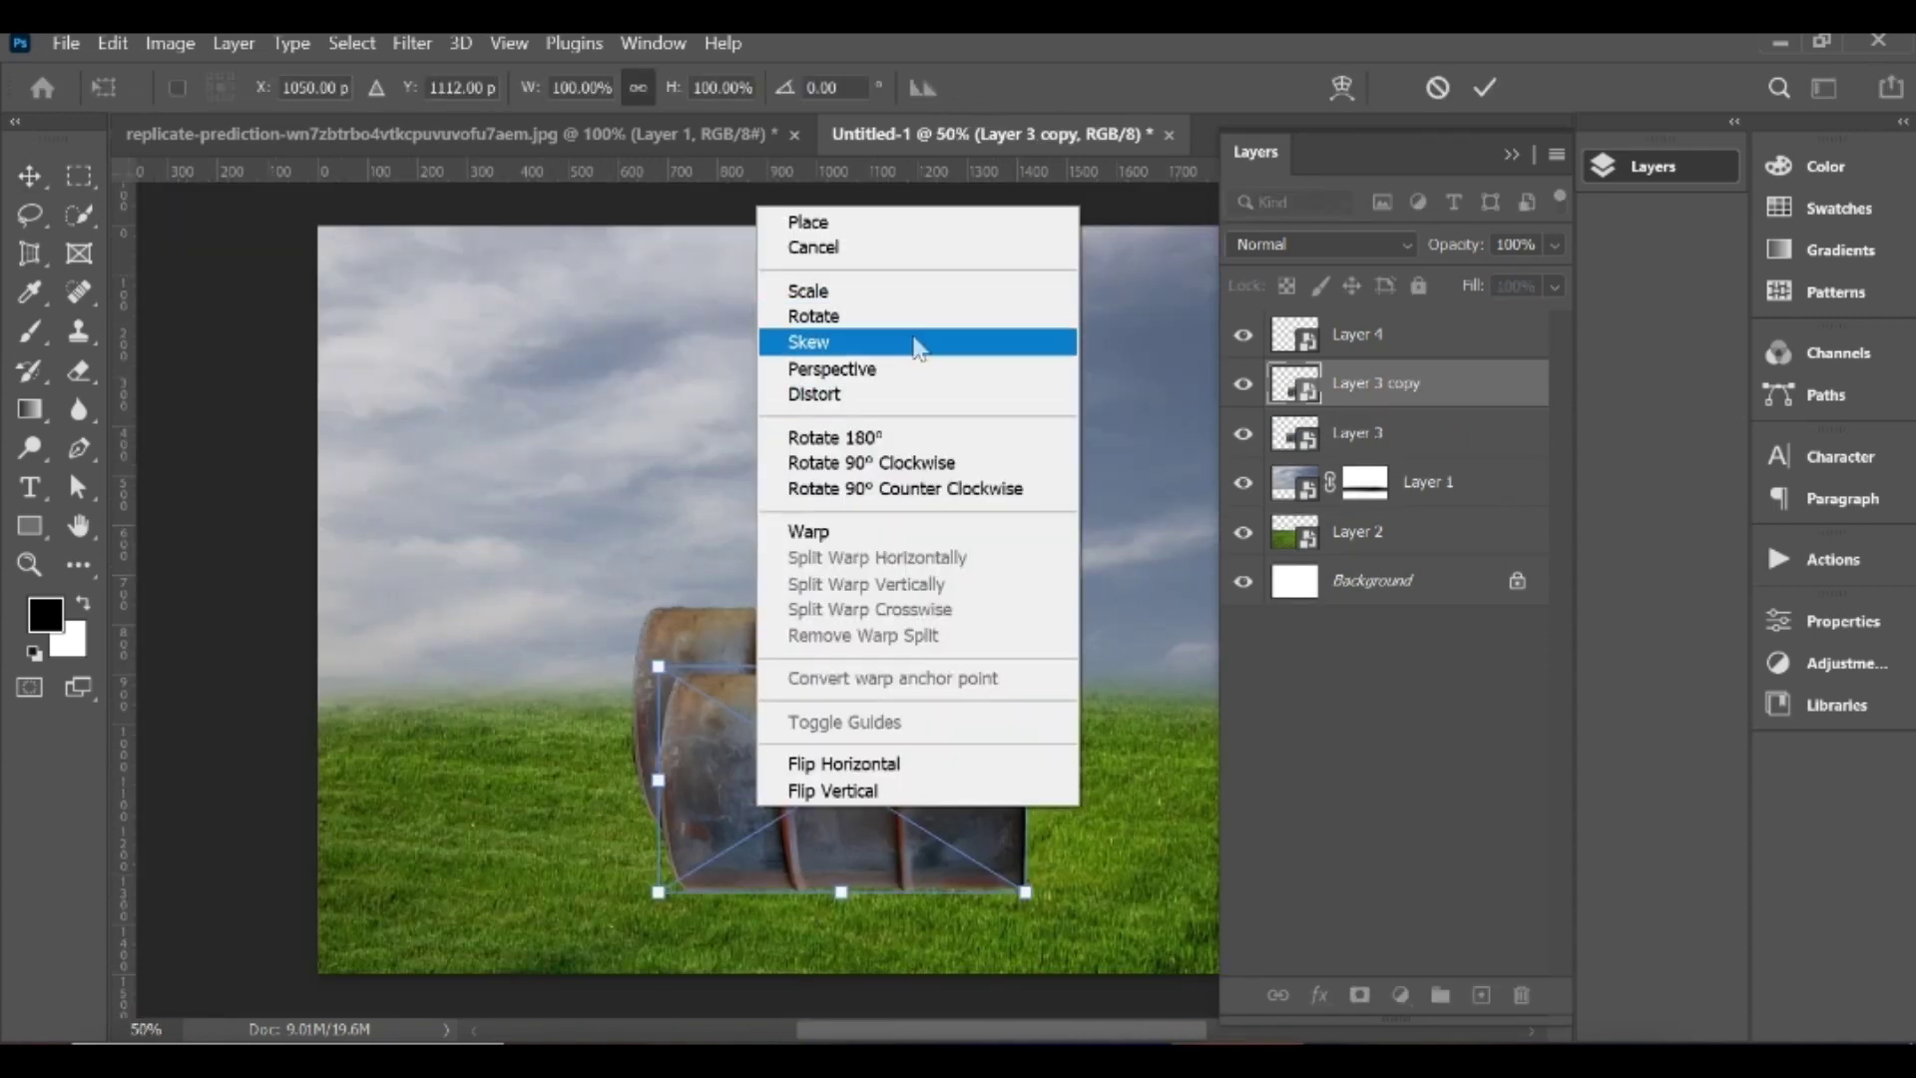
{"action": "left_click", "coordinate": [913, 343]}
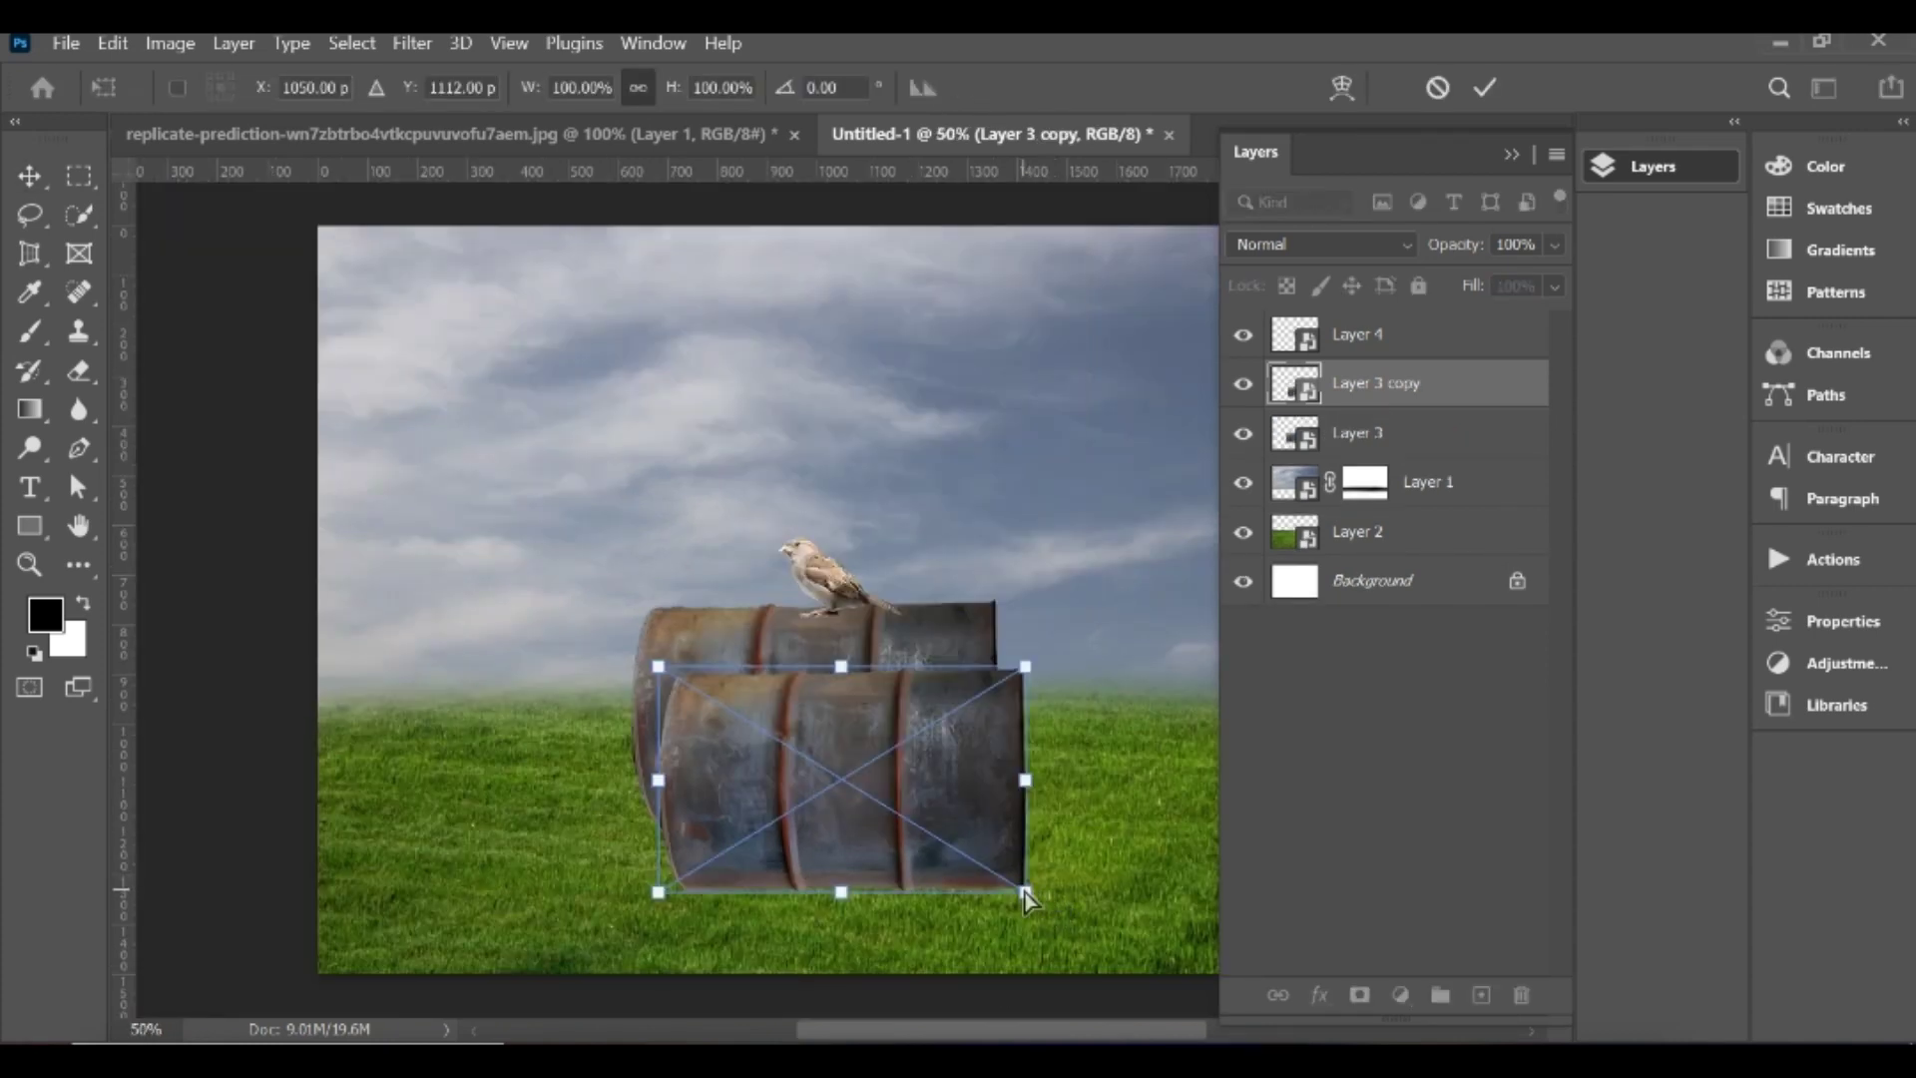
{"action": "left_click_drag", "start_coordinate": [1025, 892], "coordinate": [1063, 915]}
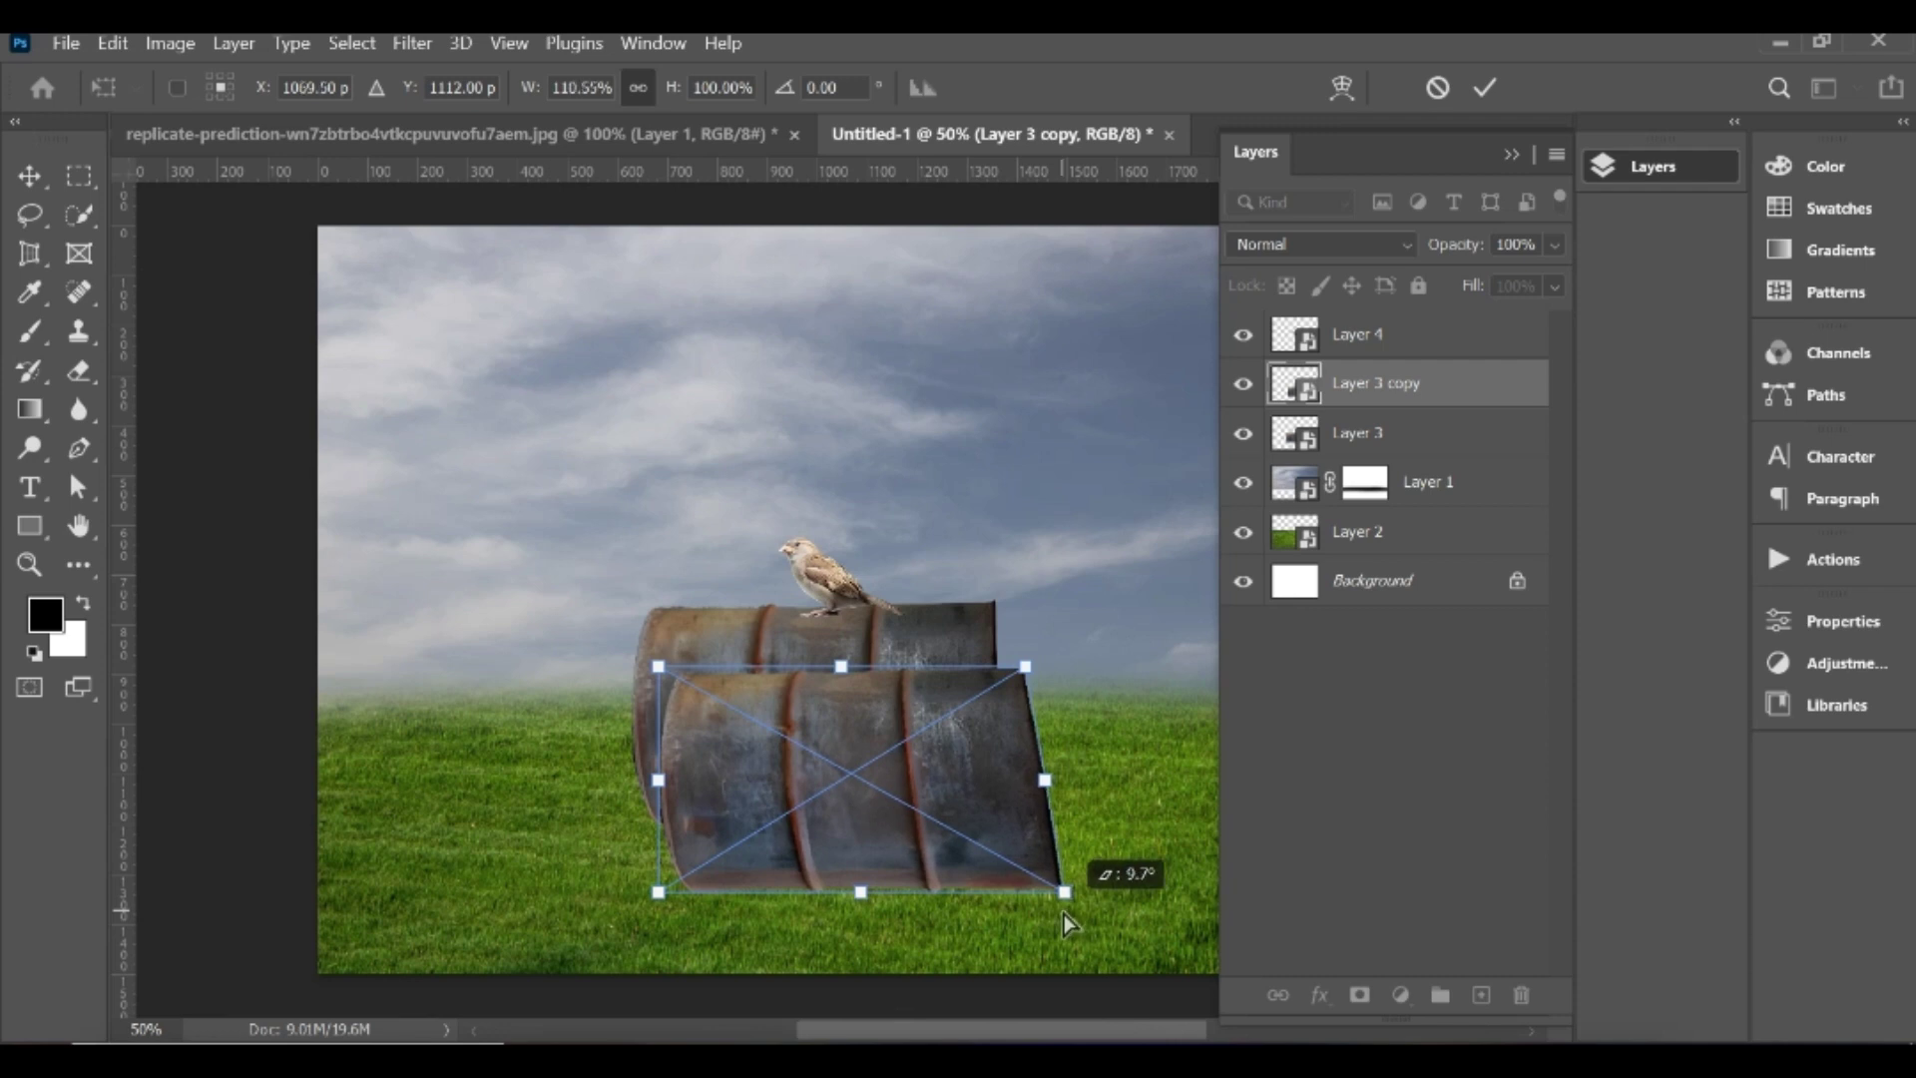
{"action": "left_click_drag", "start_coordinate": [663, 894], "coordinate": [703, 916]}
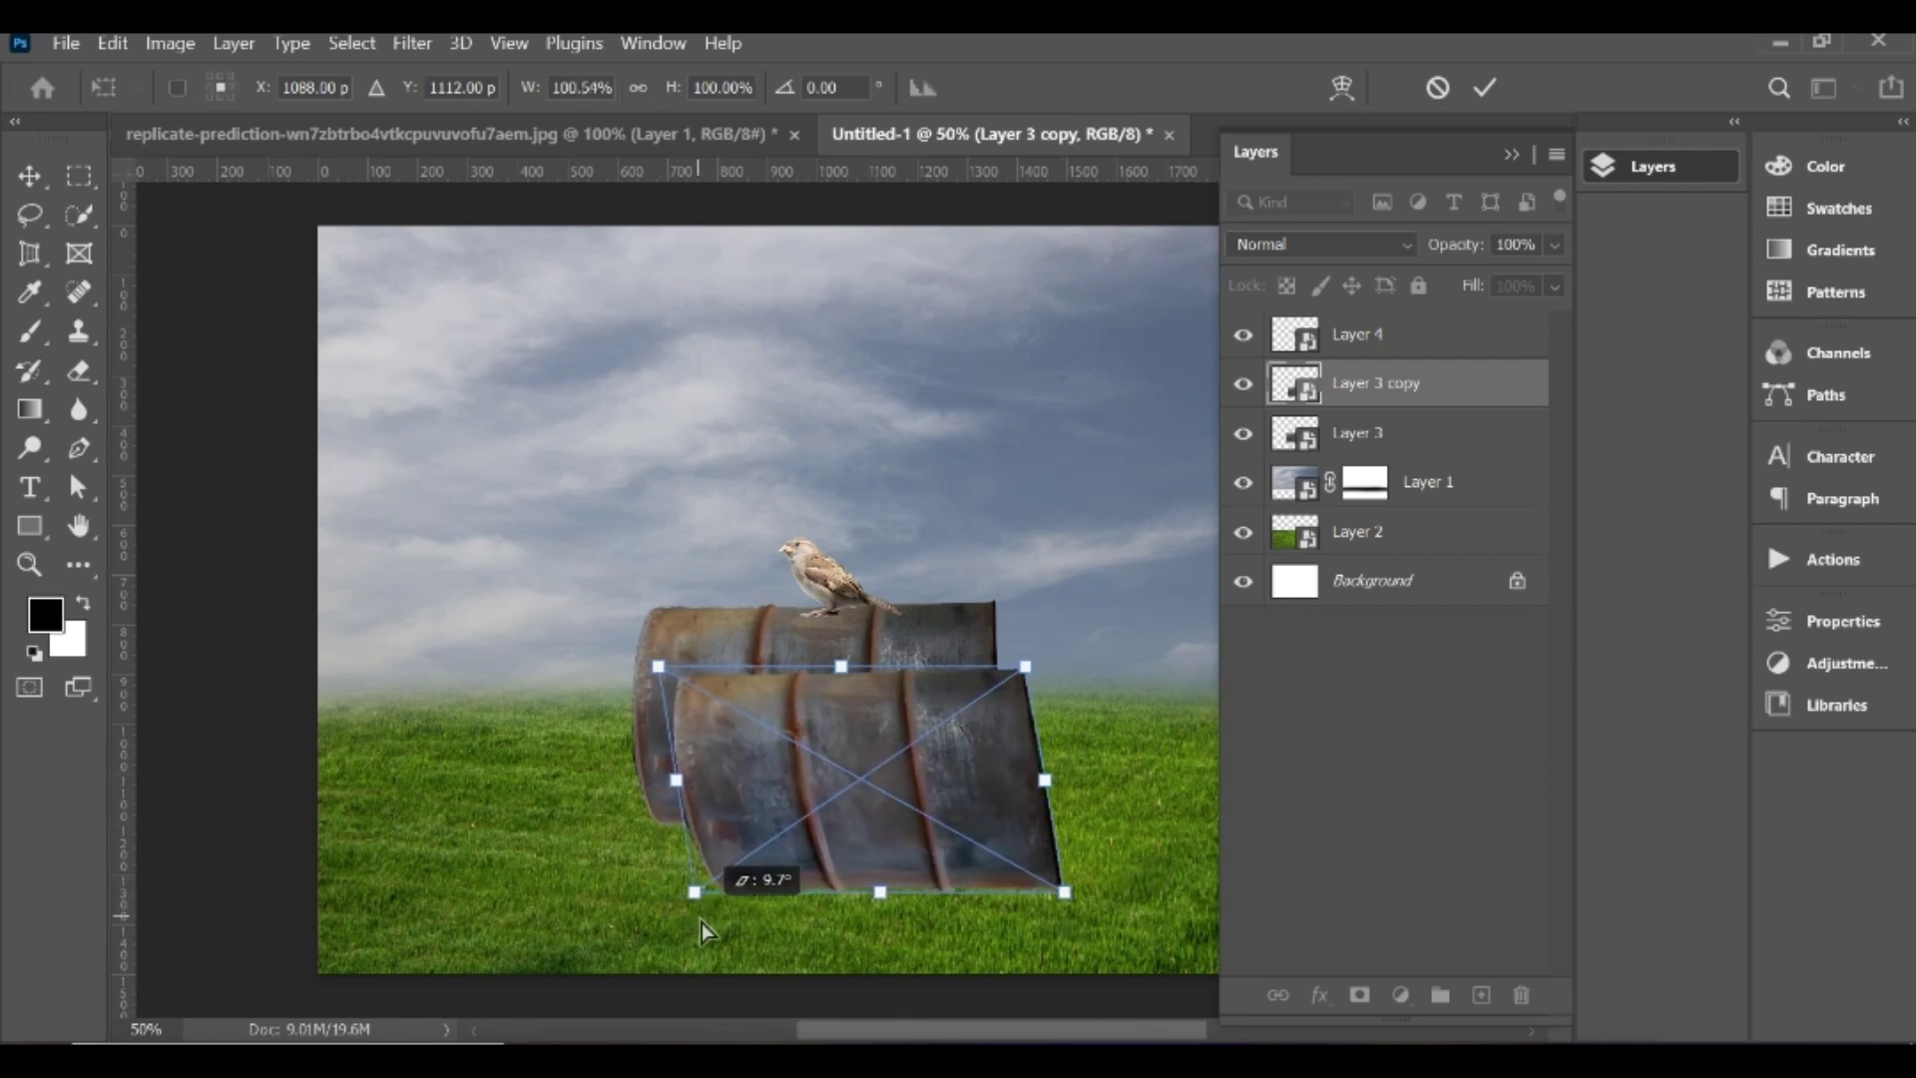
{"action": "mouse_move", "coordinate": [713, 892]}
{"action": "left_mouse_down"}
{"action": "mouse_move", "coordinate": [792, 838]}
{"action": "mouse_move", "coordinate": [767, 848]}
{"action": "left_mouse_up"}
{"action": "left_click_drag", "start_coordinate": [659, 816], "coordinate": [663, 812]}
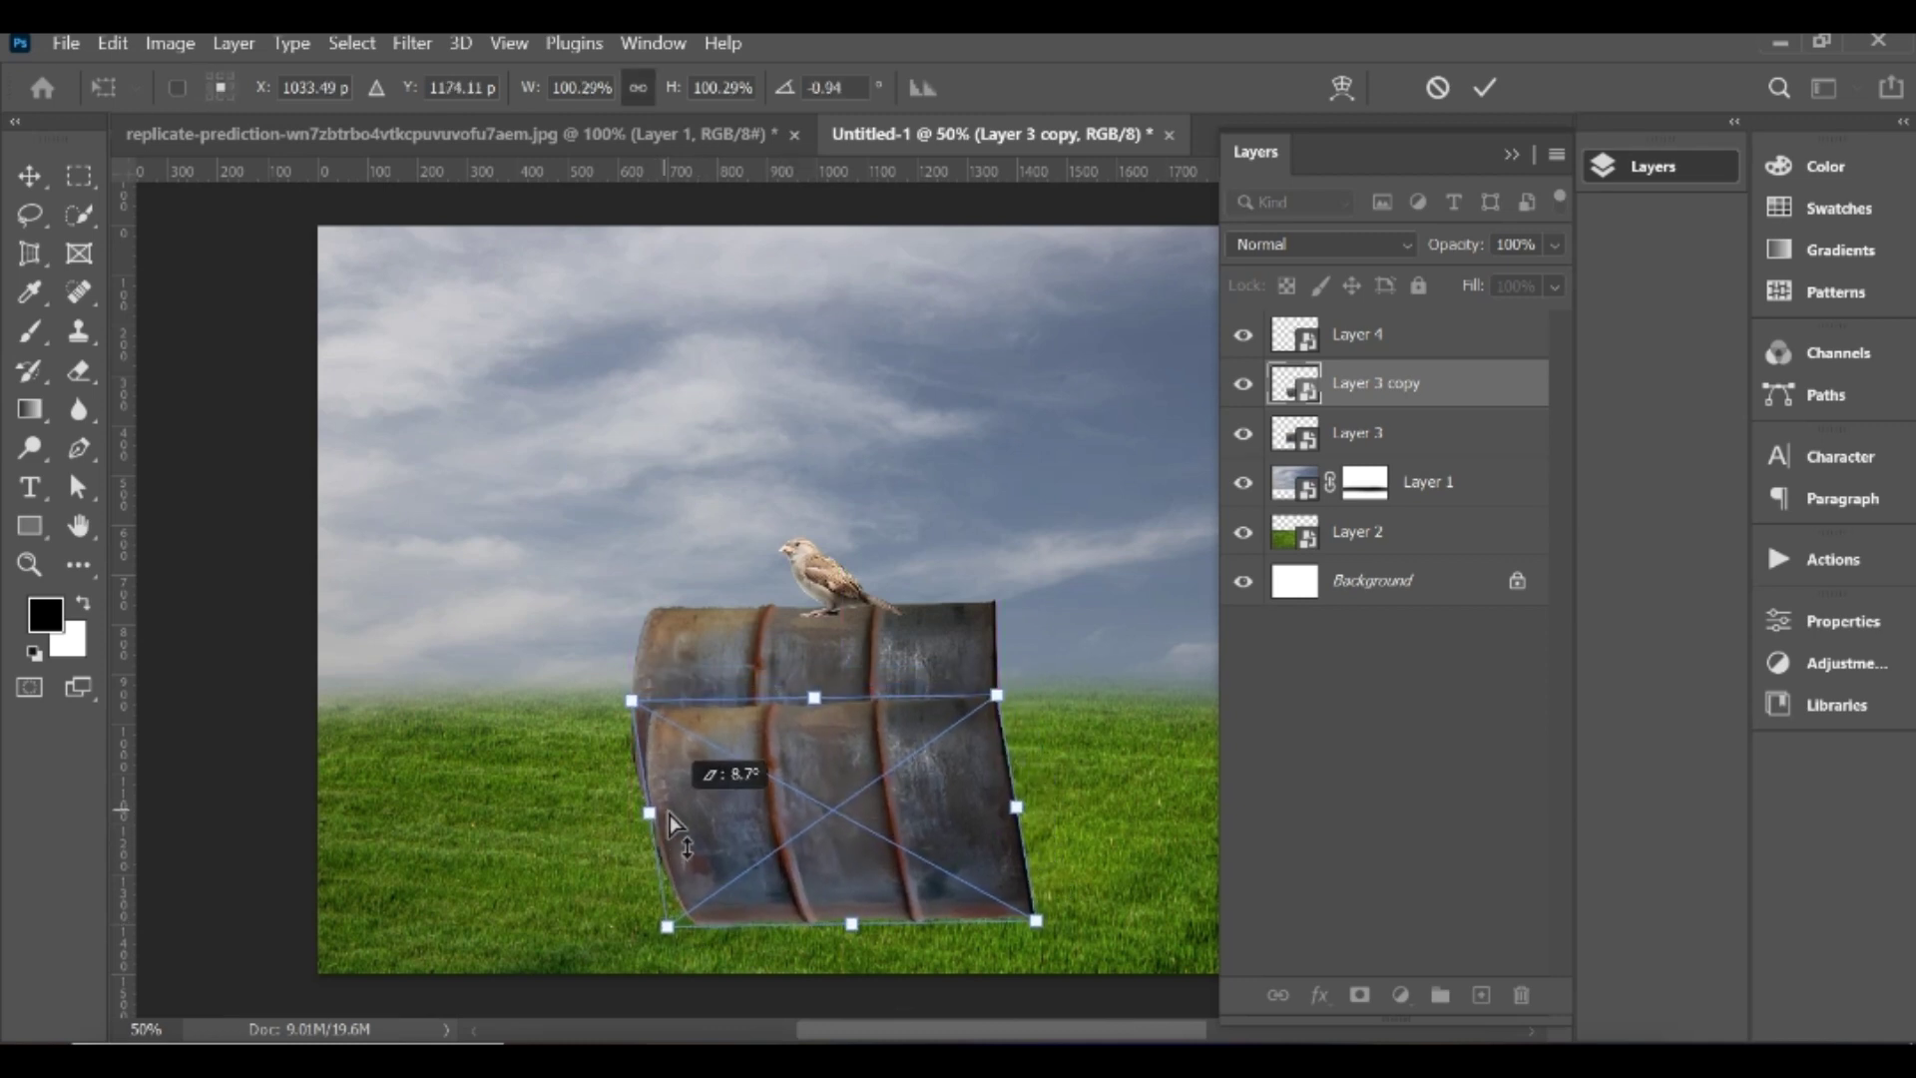
{"action": "left_click_drag", "start_coordinate": [632, 700], "coordinate": [622, 720]}
{"action": "left_click_drag", "start_coordinate": [782, 806], "coordinate": [786, 820]}
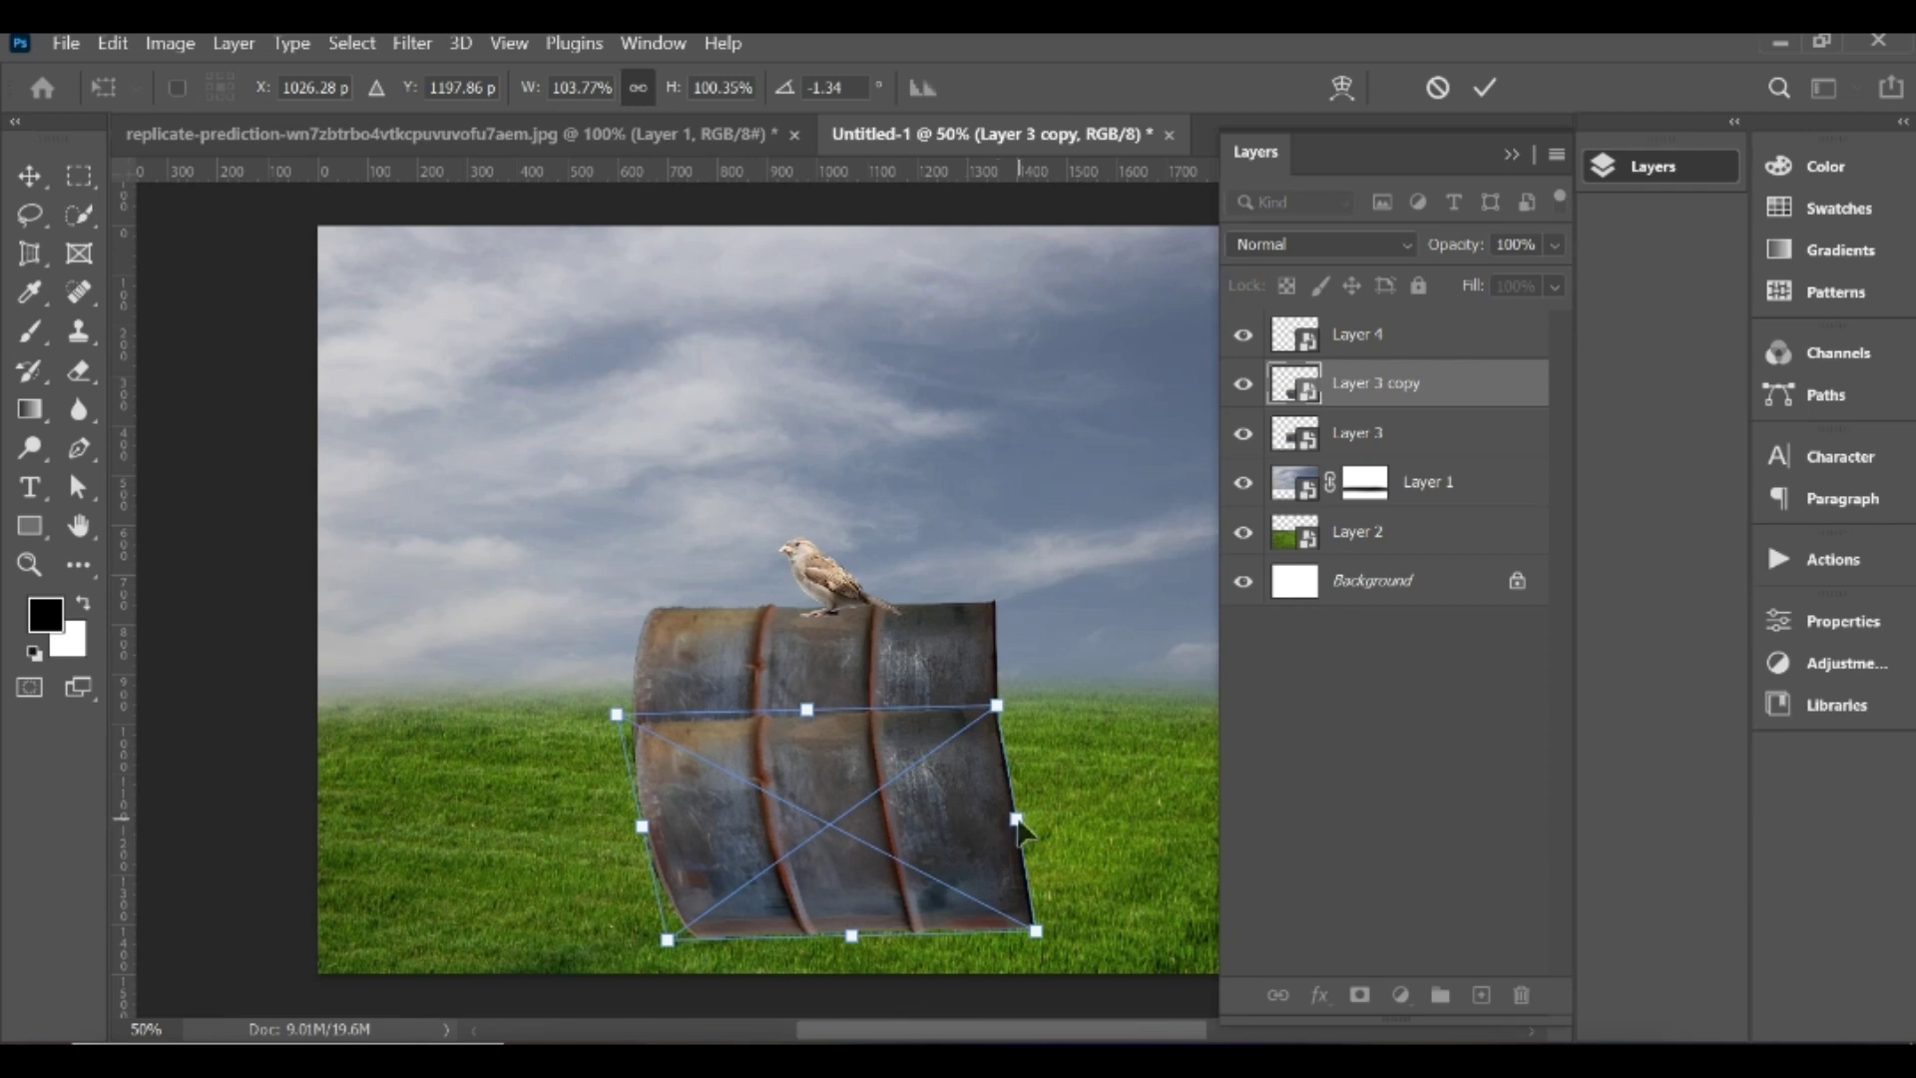
{"action": "left_click_drag", "start_coordinate": [1018, 820], "coordinate": [1020, 820]}
{"action": "mouse_move", "coordinate": [1008, 719]}
{"action": "left_mouse_down"}
{"action": "mouse_move", "coordinate": [1029, 739]}
{"action": "mouse_move", "coordinate": [1008, 686]}
{"action": "left_mouse_up"}
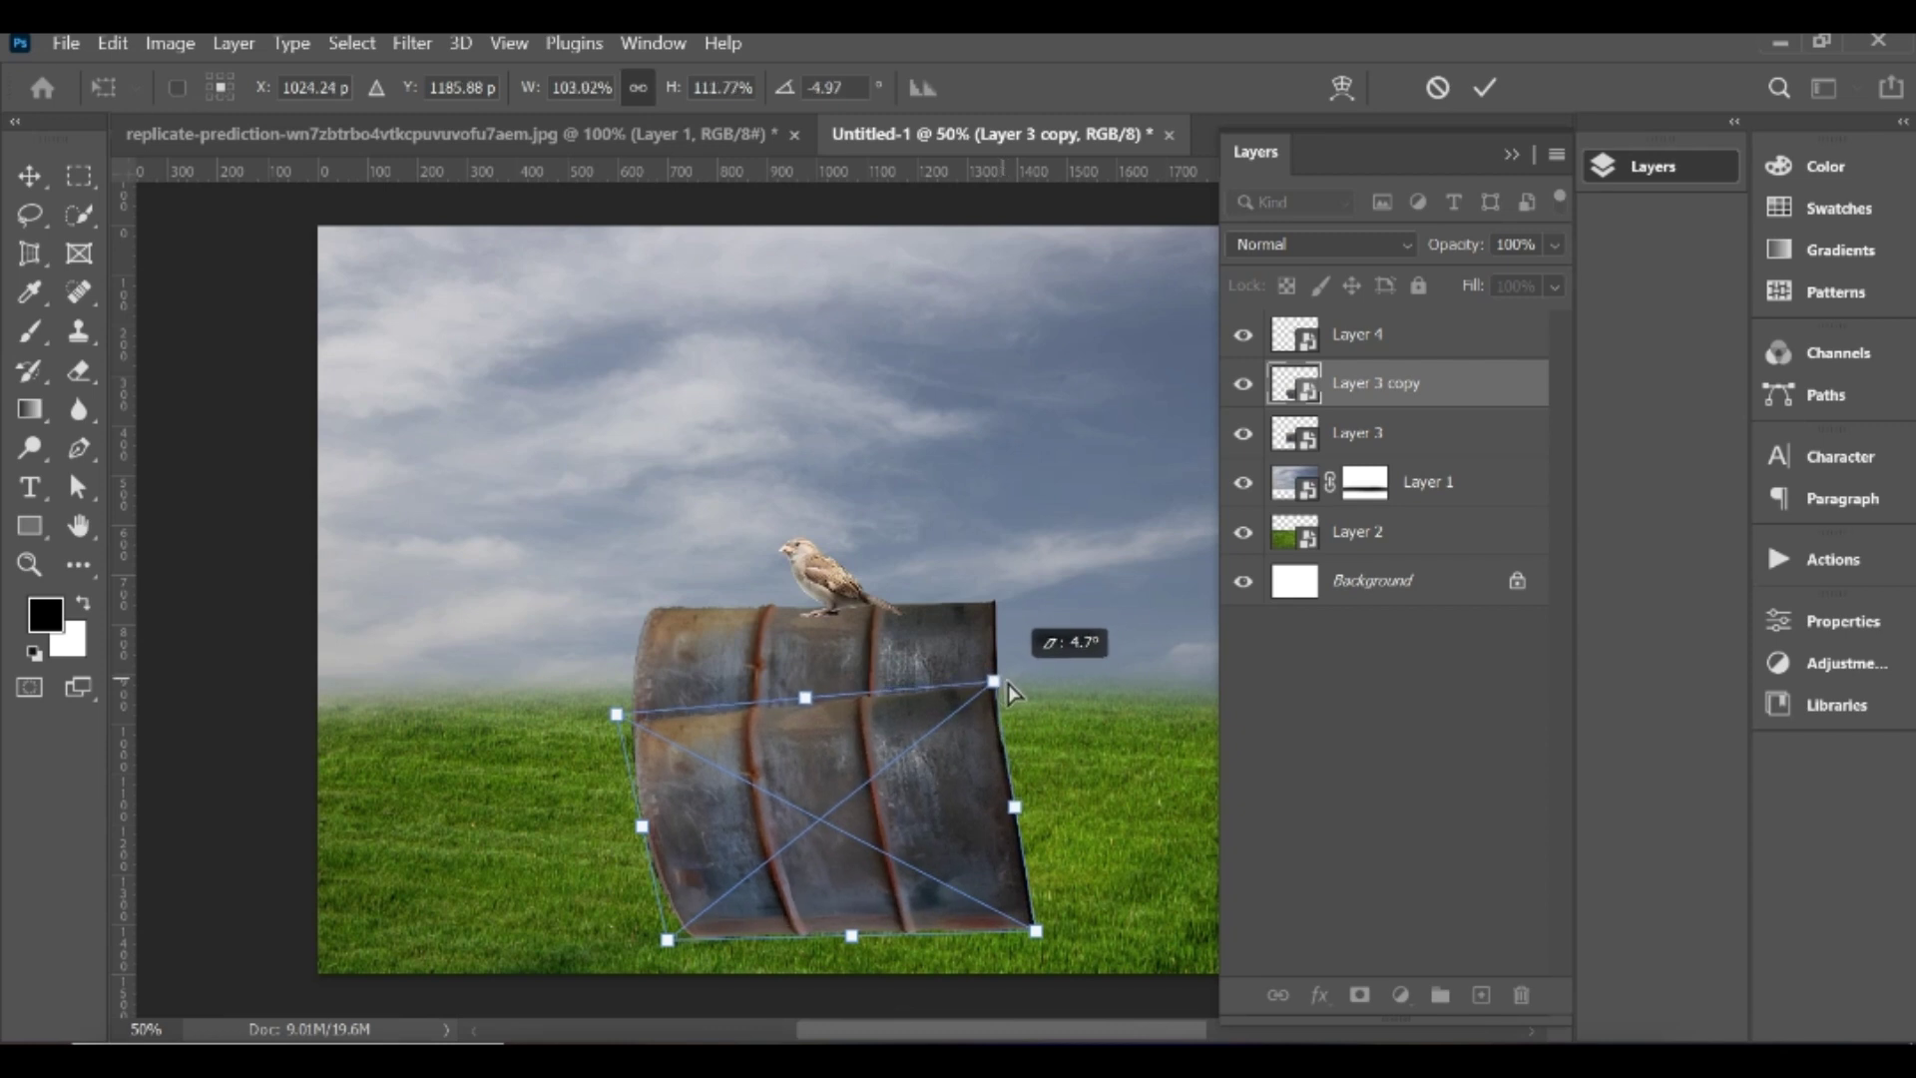
Step: Commit the skew, load the barrel copy's pixel selection and rasterize the layer
{"action": "left_click", "coordinate": [1491, 88]}
{"action": "right_click", "coordinate": [1327, 401]}
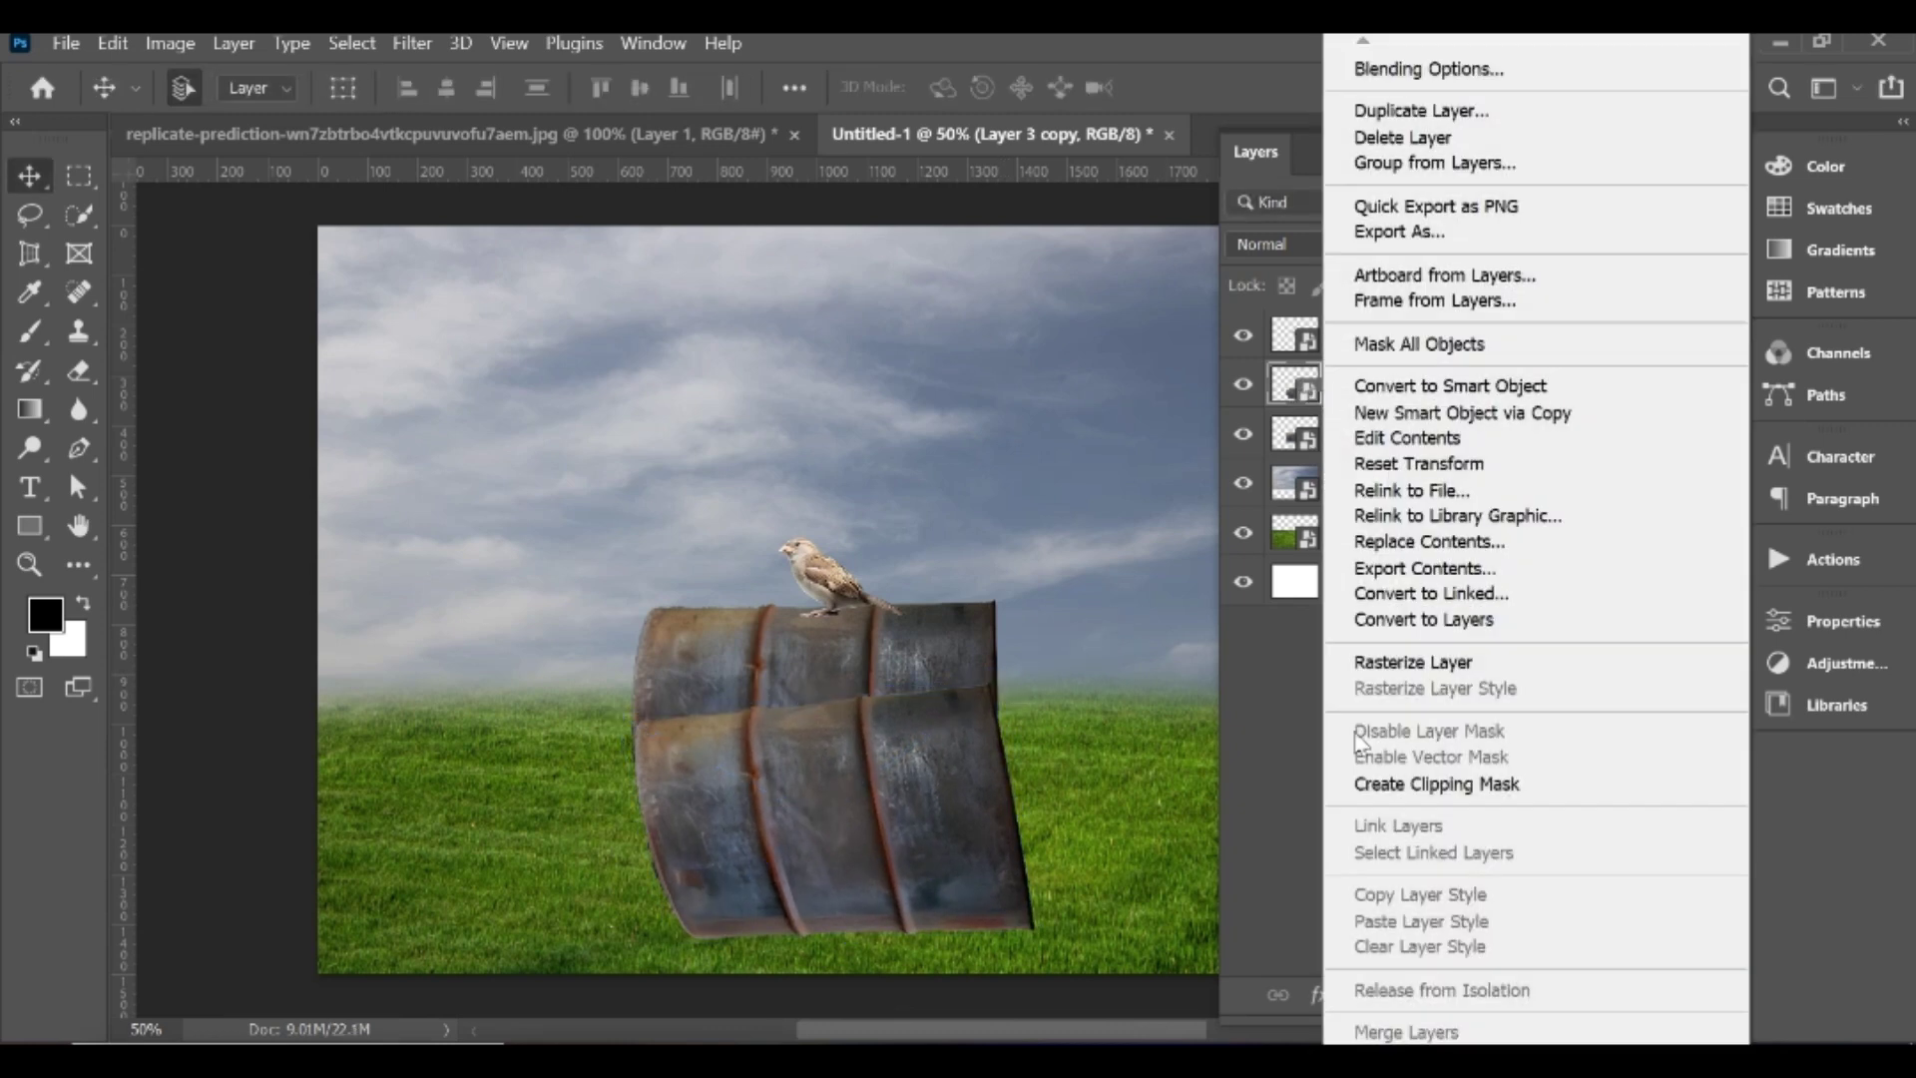
{"action": "right_click", "coordinate": [1293, 399]}
{"action": "left_click", "coordinate": [1368, 453]}
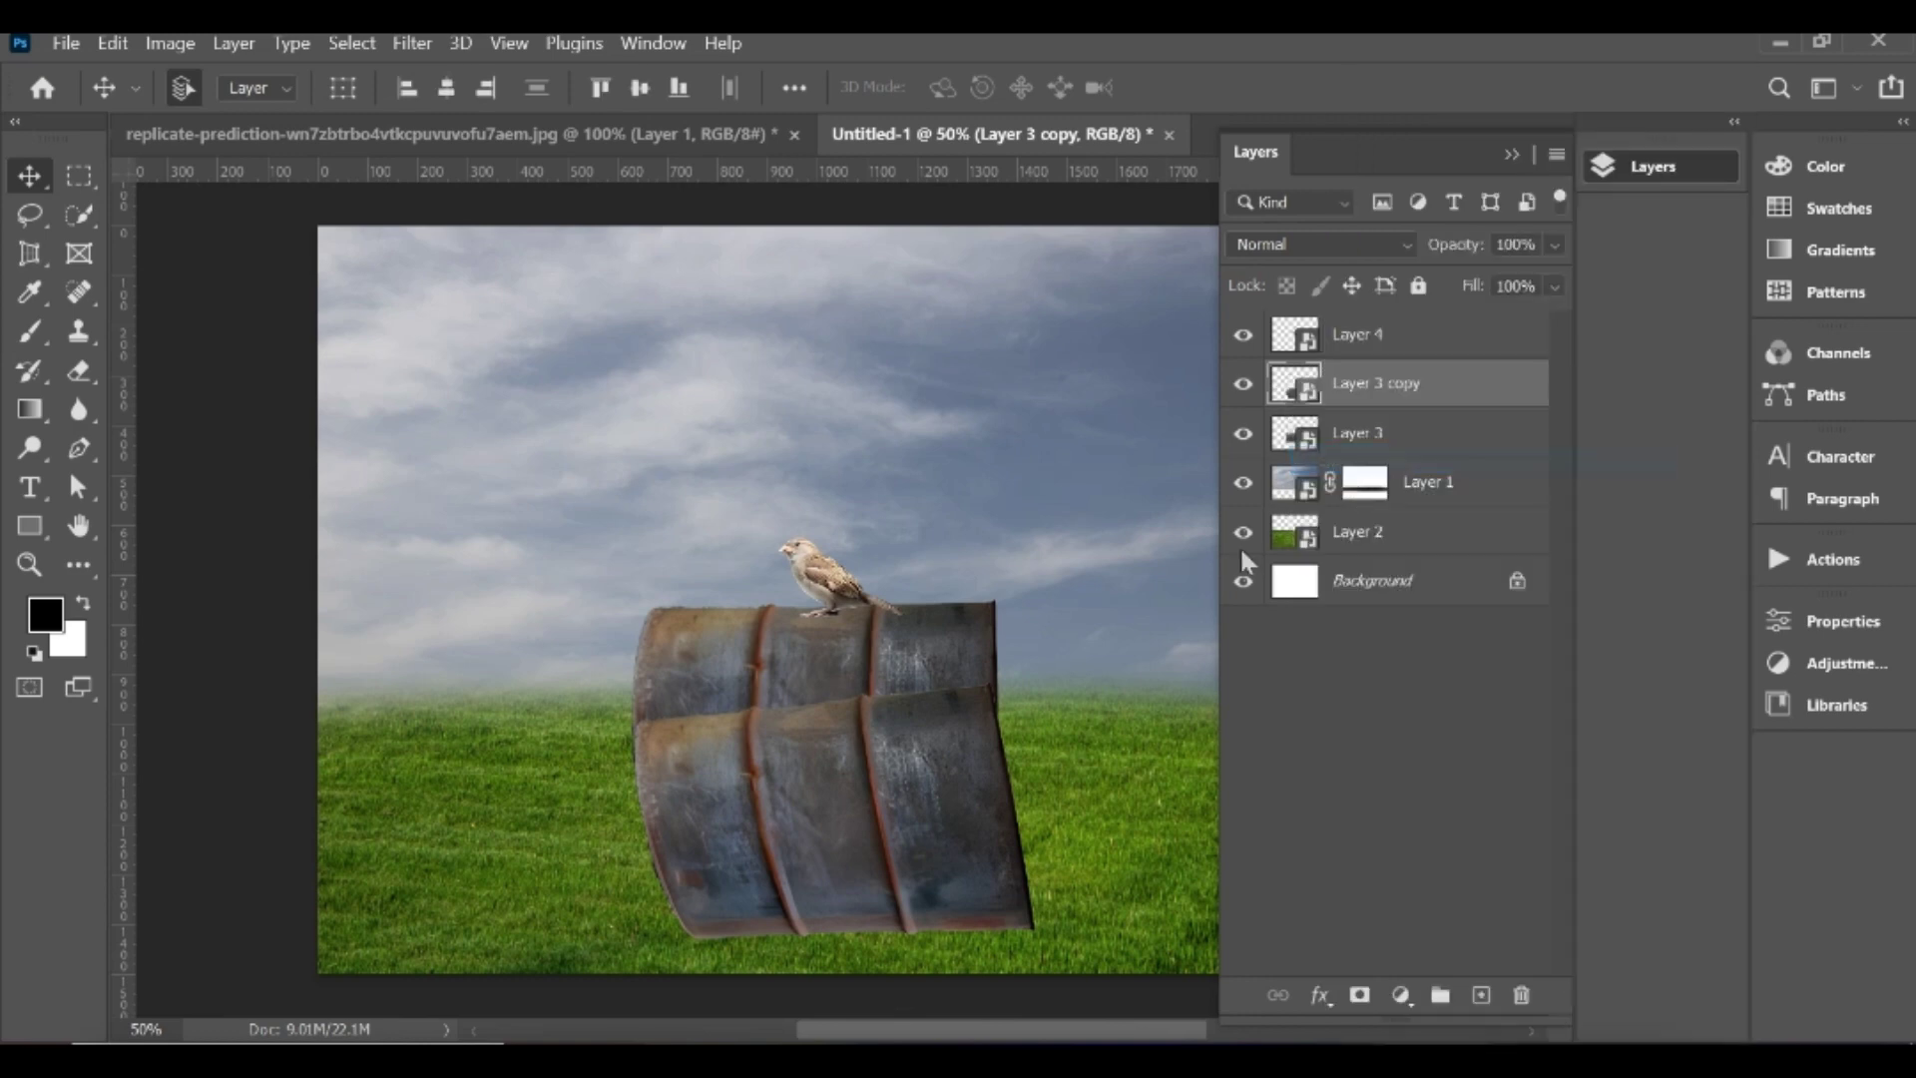
{"action": "right_click", "coordinate": [1353, 383]}
{"action": "key", "text": "Escape"}
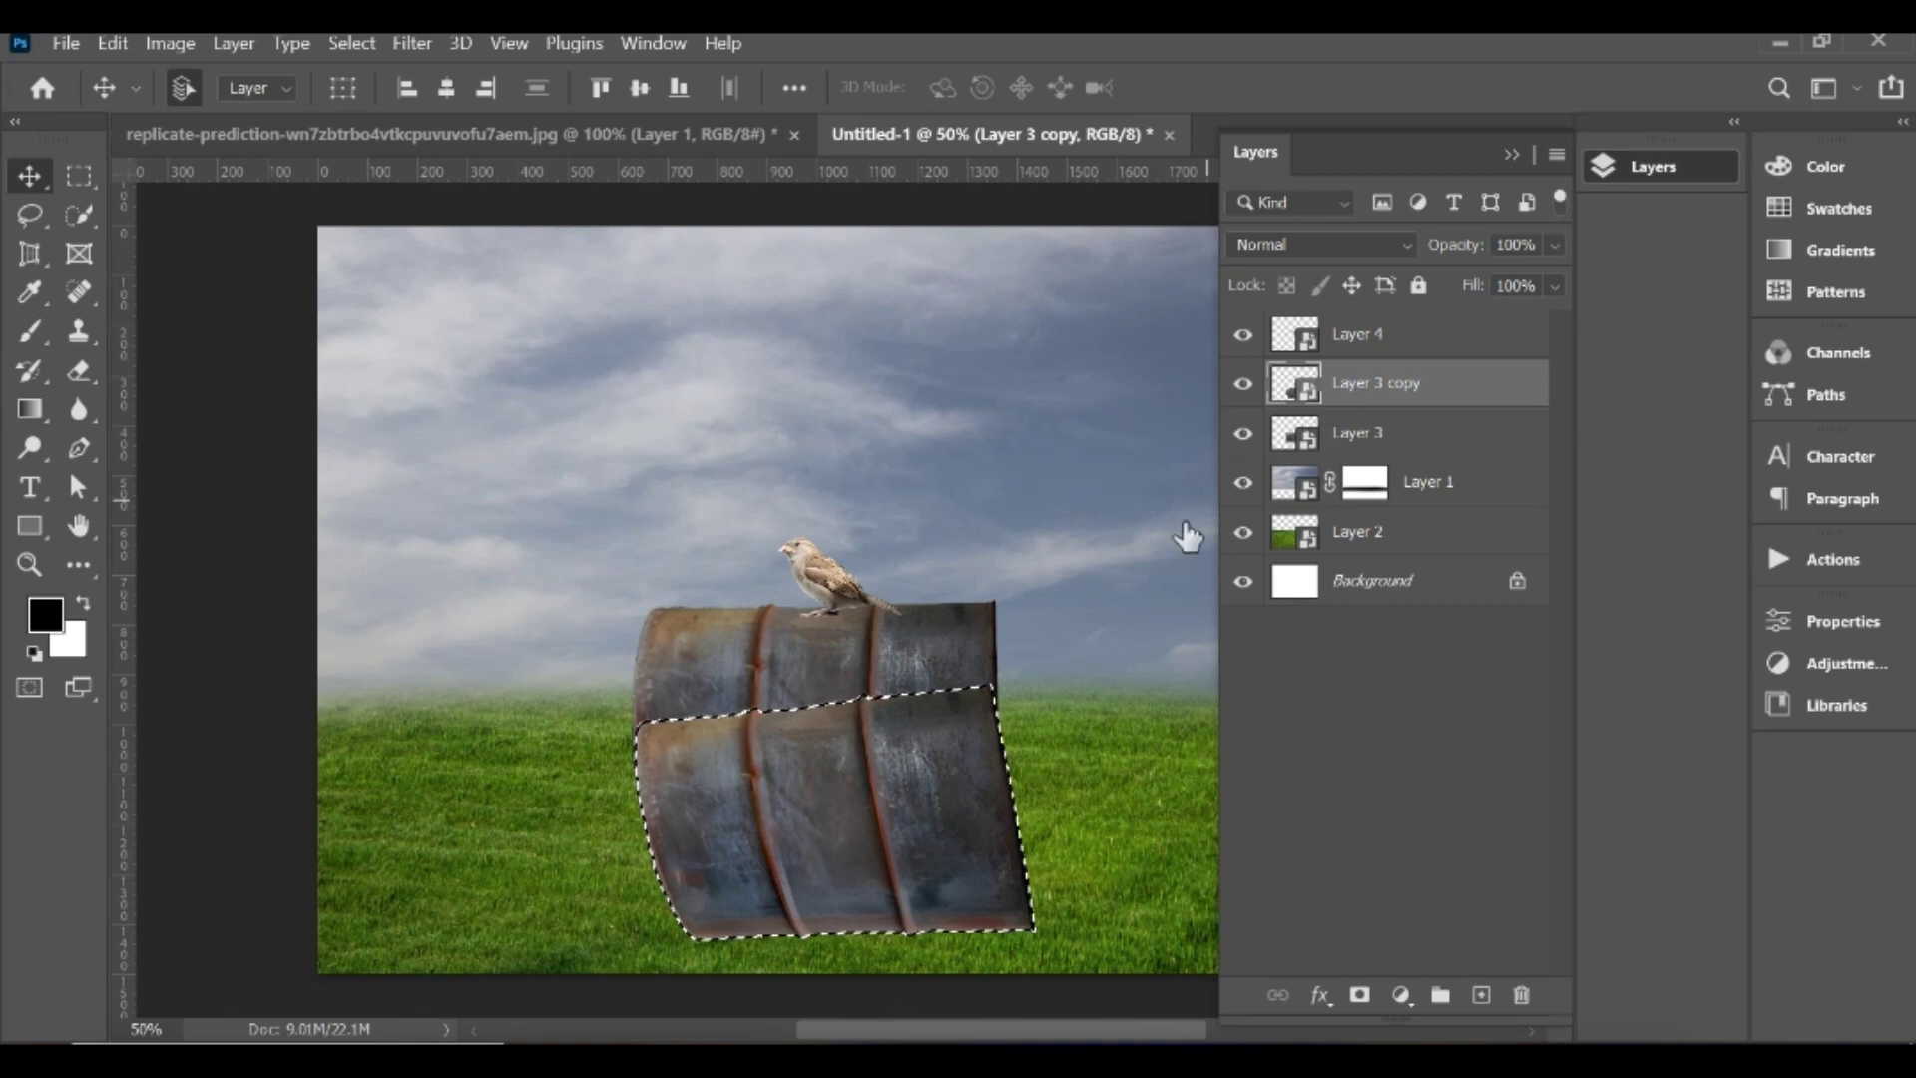
{"action": "right_click", "coordinate": [1367, 384]}
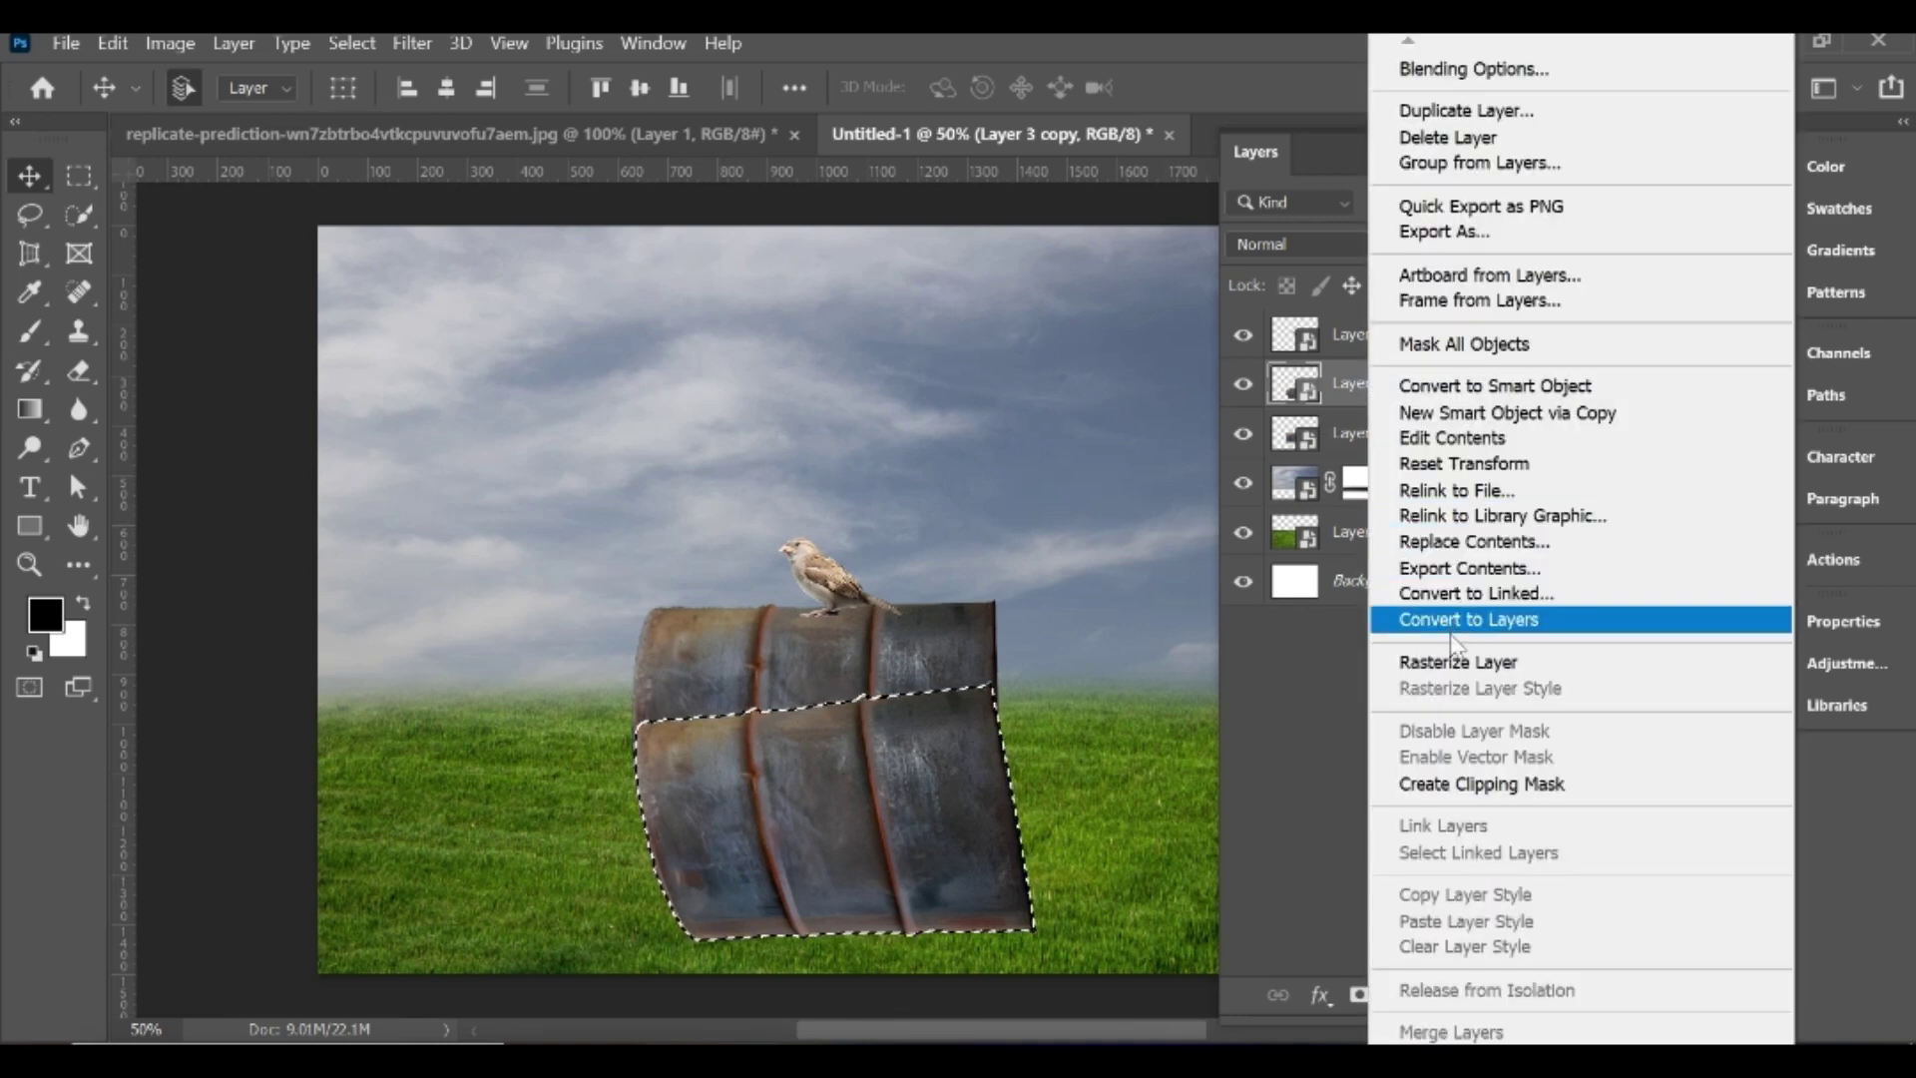
{"action": "left_click", "coordinate": [1417, 619]}
Step: Delete the barrel copy's pixels and try black 70%-opacity brush strokes, then undo them
{"action": "key", "text": "Delete"}
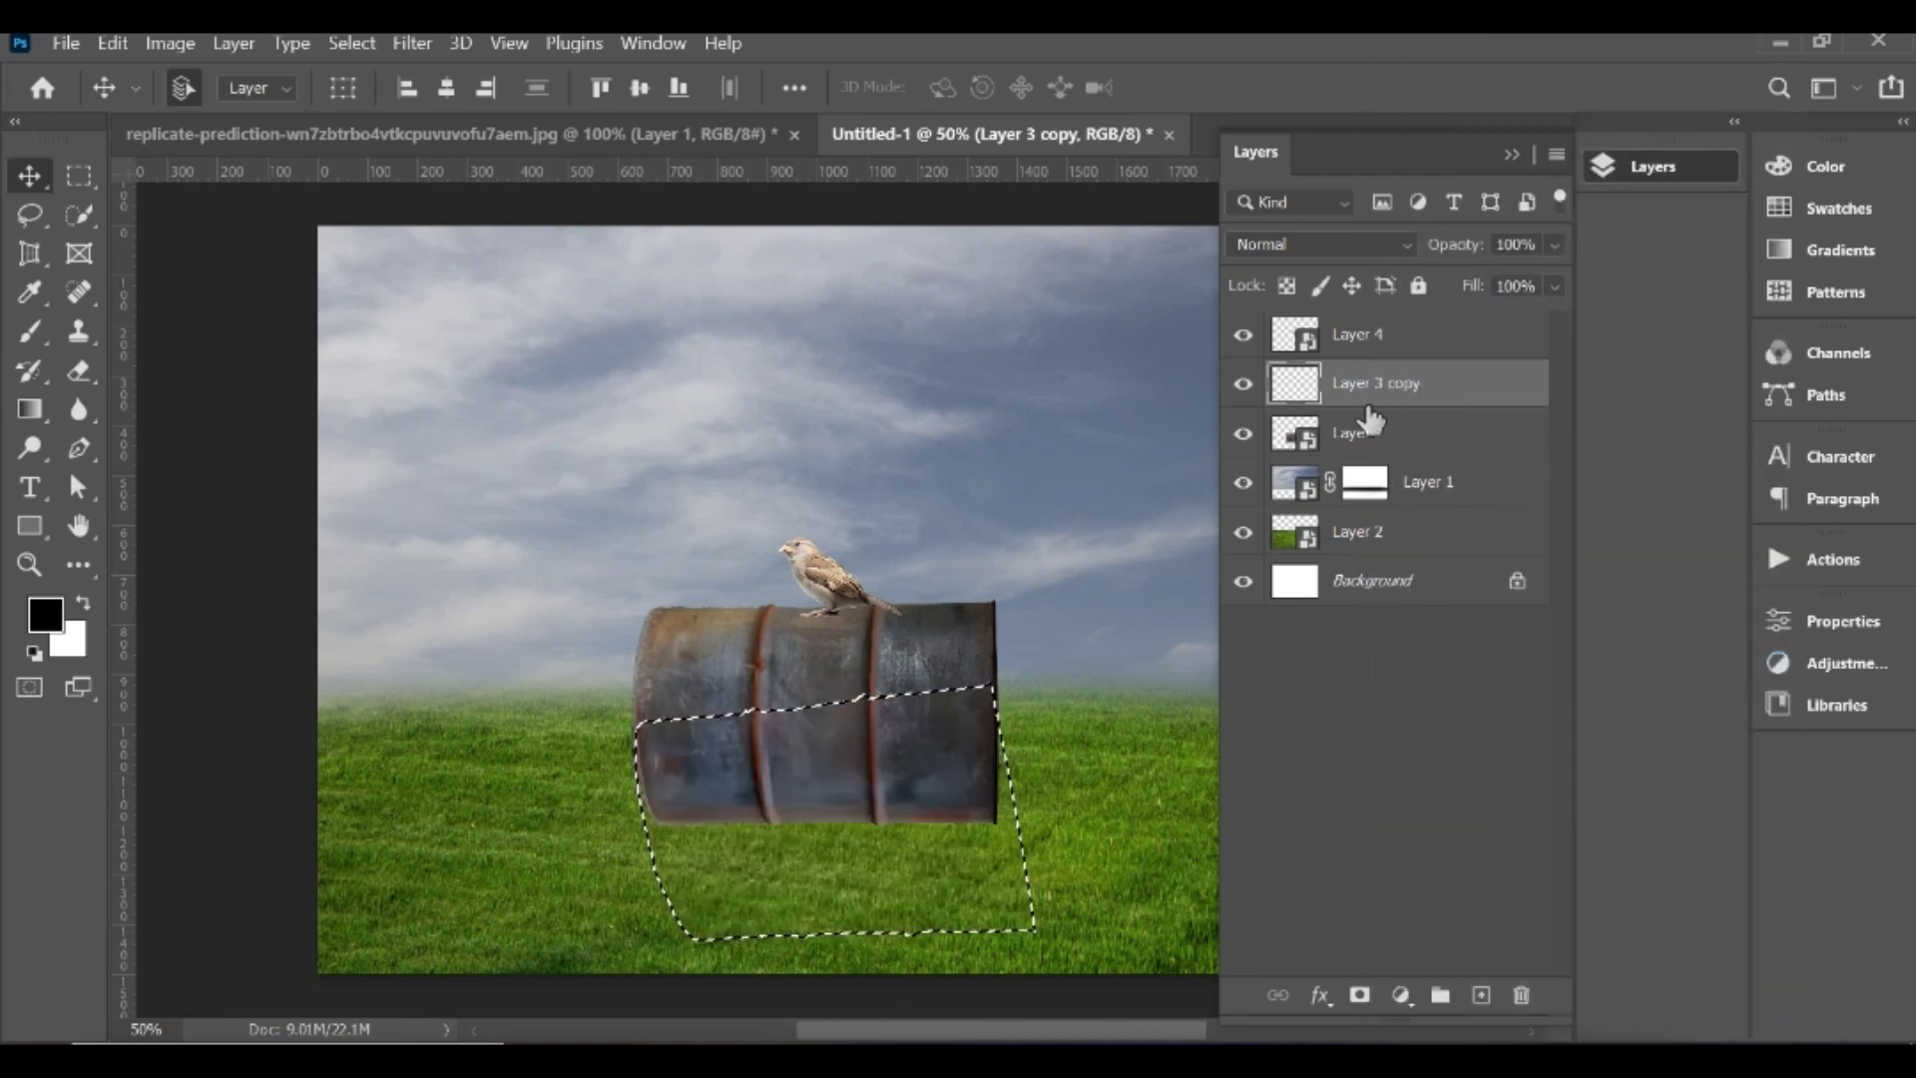
{"action": "left_click", "coordinate": [24, 339]}
{"action": "key", "text": "0"}
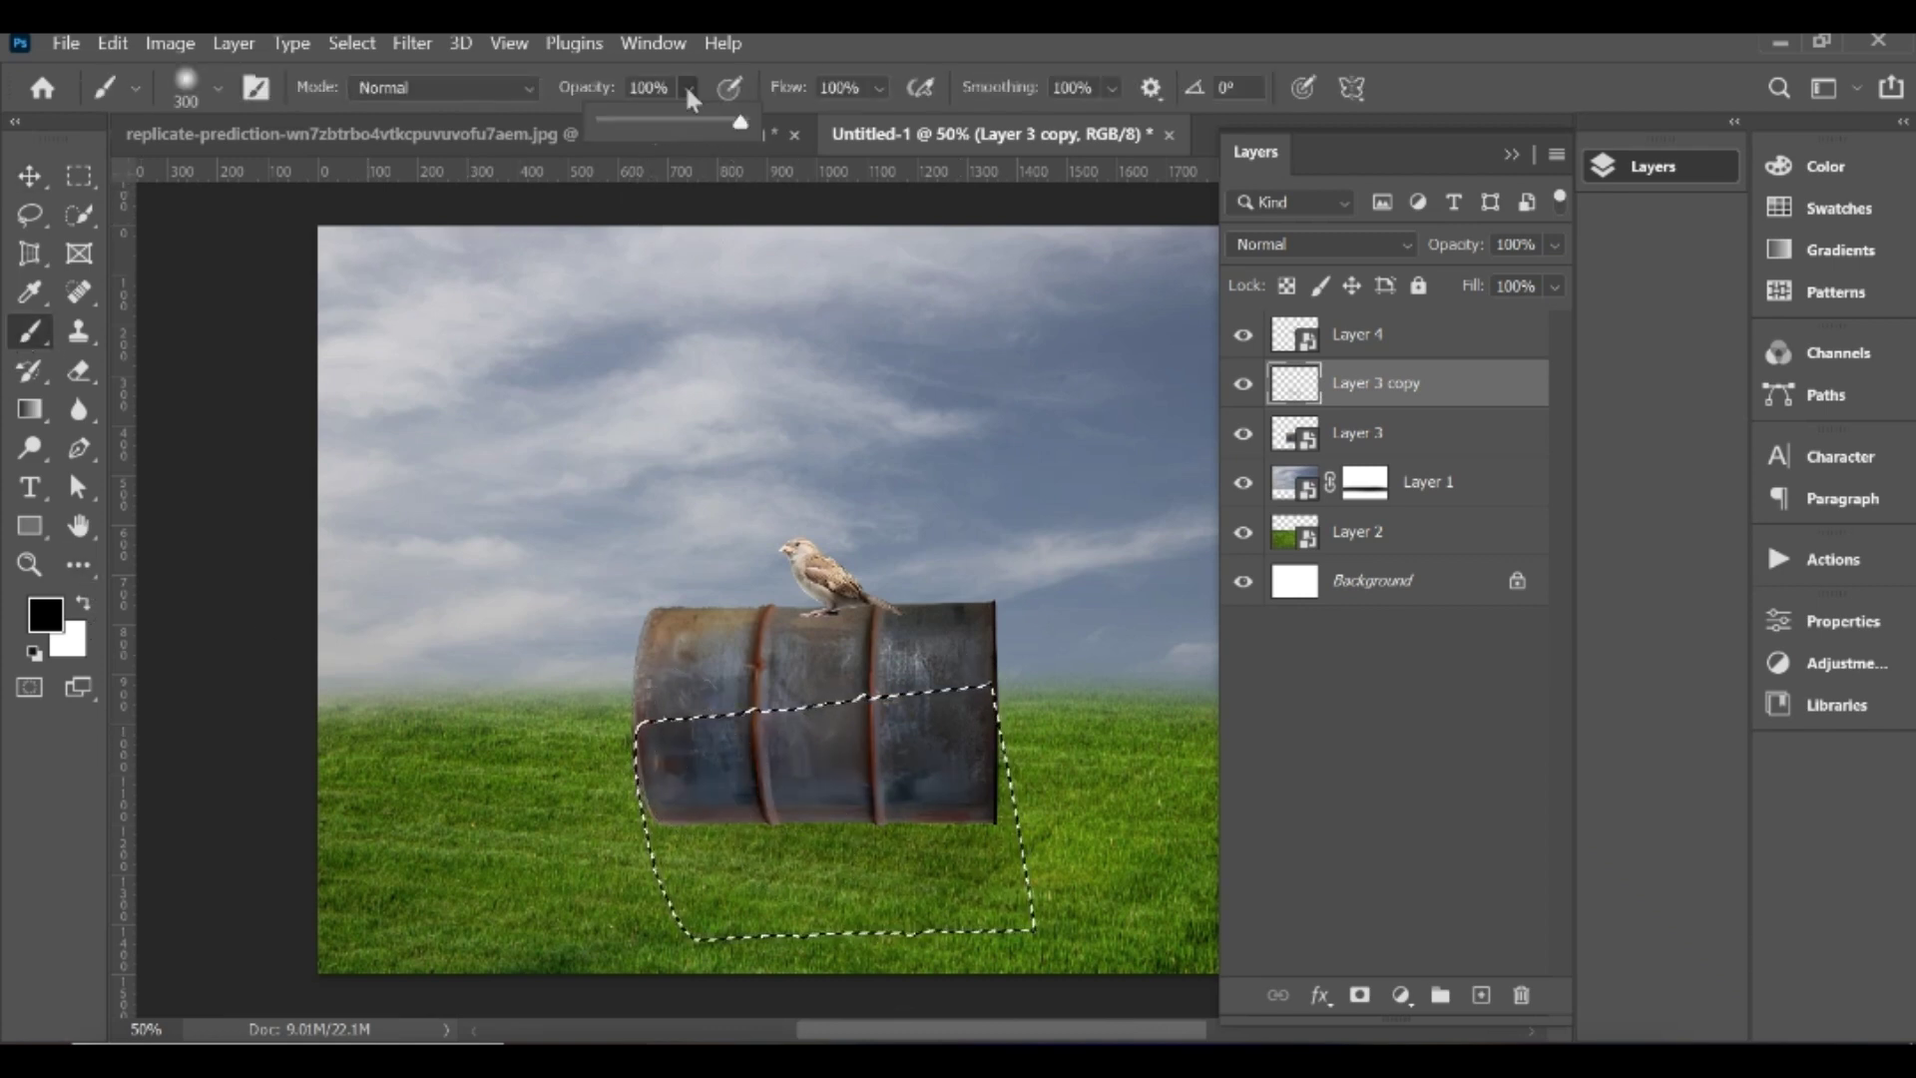
{"action": "left_click", "coordinate": [617, 90]}
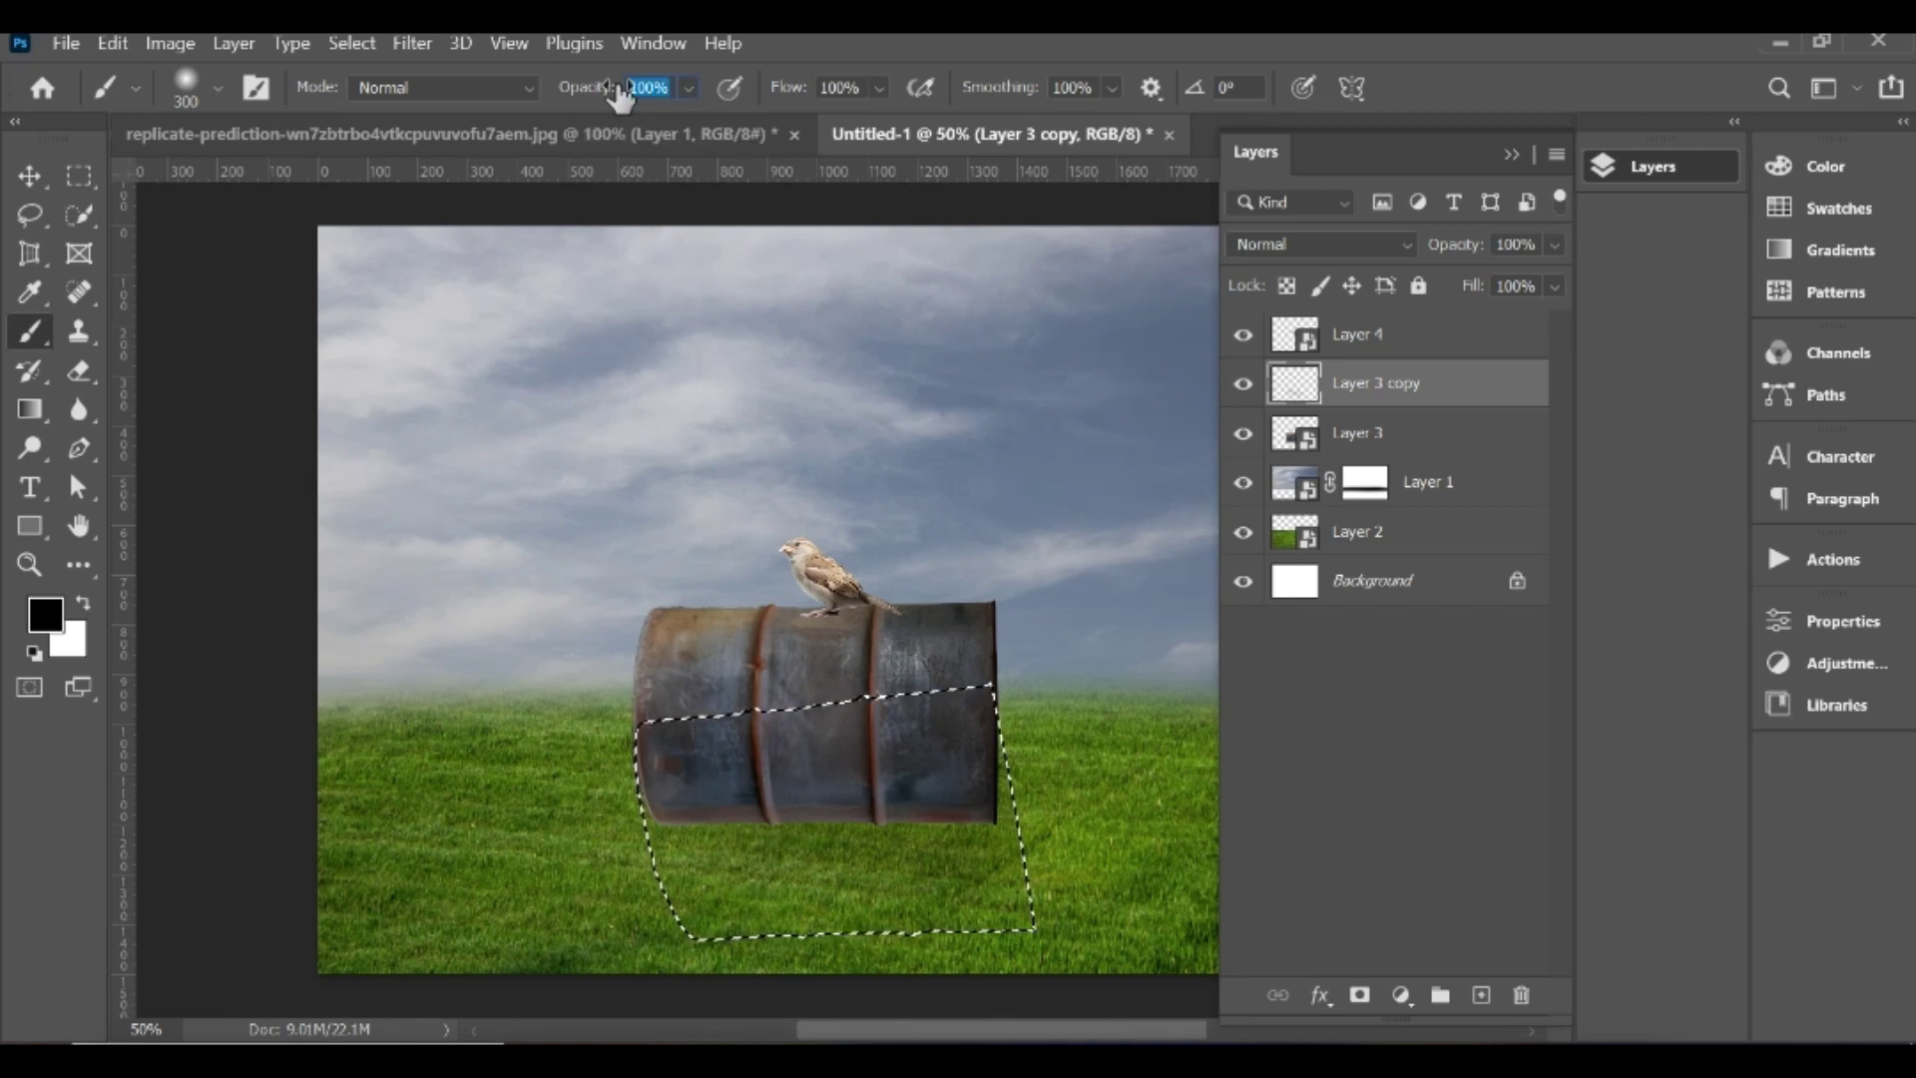
{"action": "type", "text": "70"}
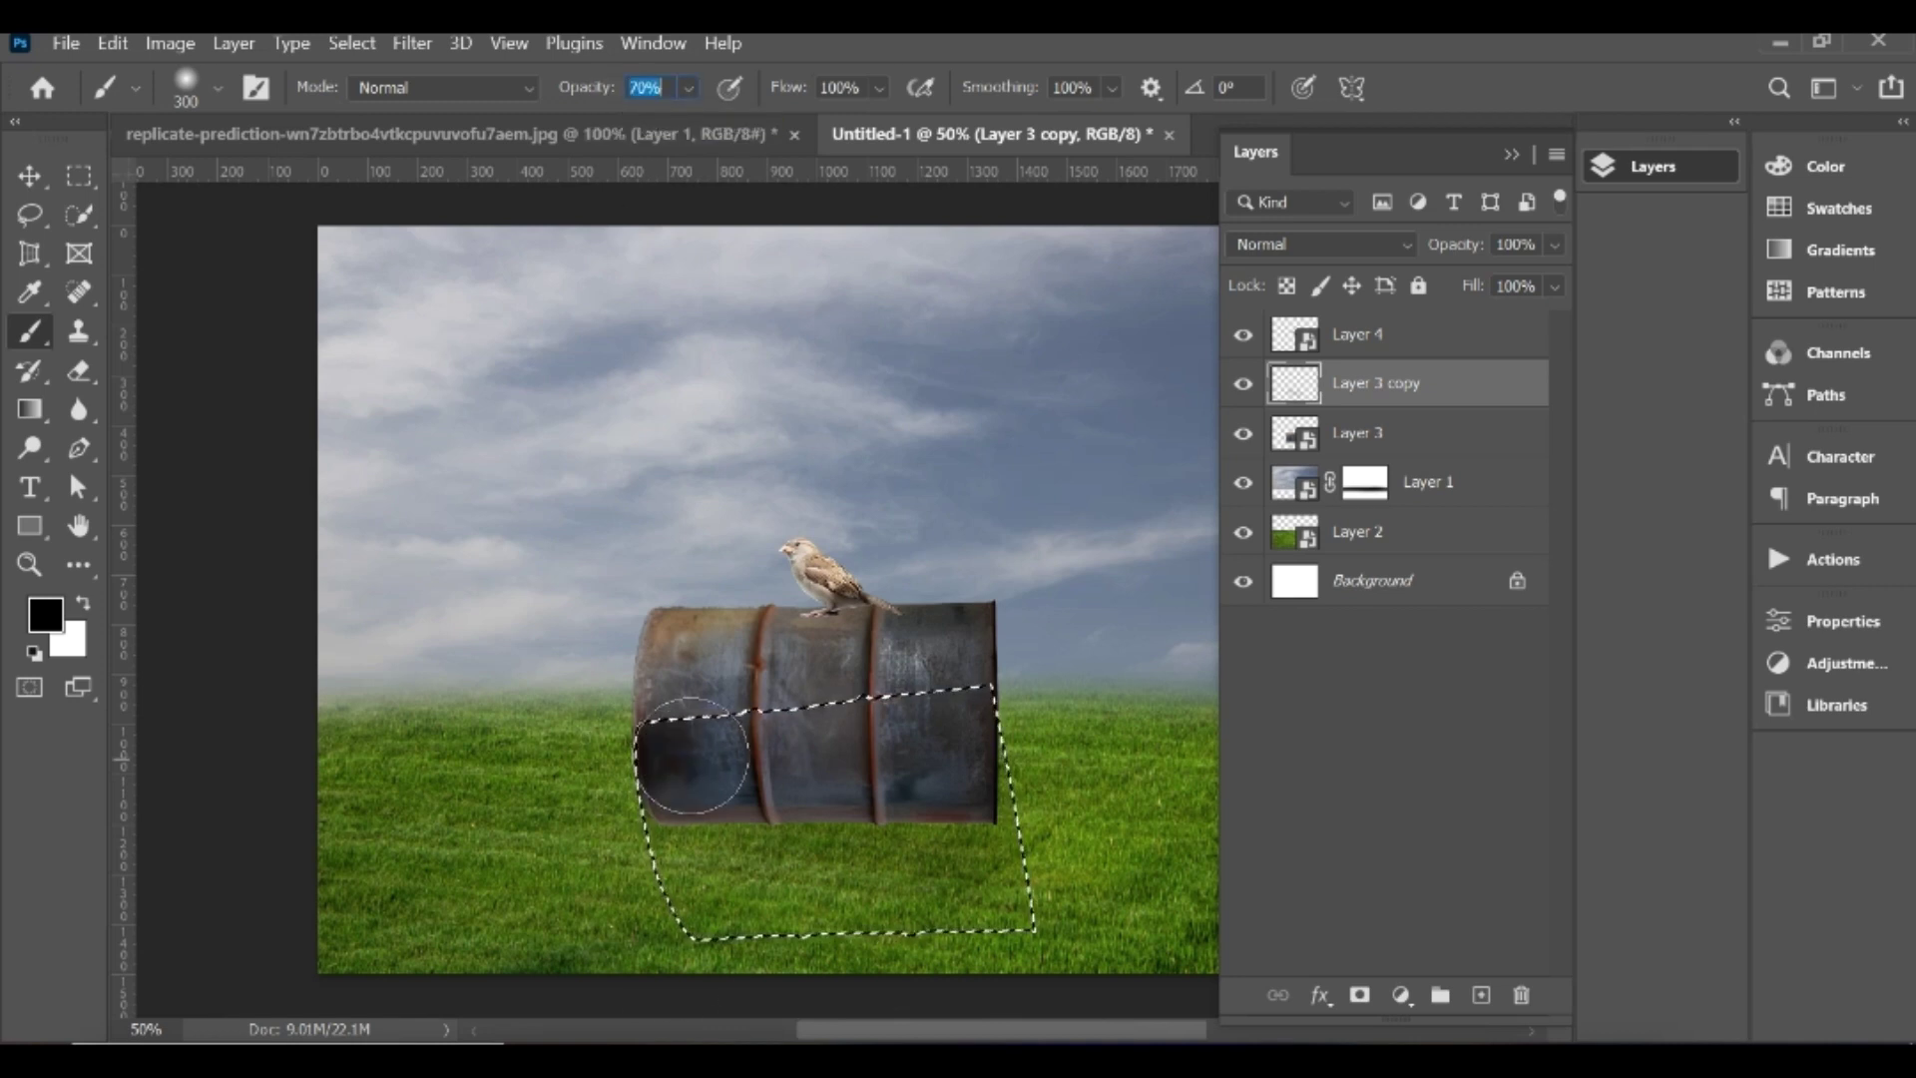
{"action": "left_click_drag", "start_coordinate": [699, 783], "coordinate": [956, 719]}
{"action": "left_click_drag", "start_coordinate": [678, 779], "coordinate": [1147, 775]}
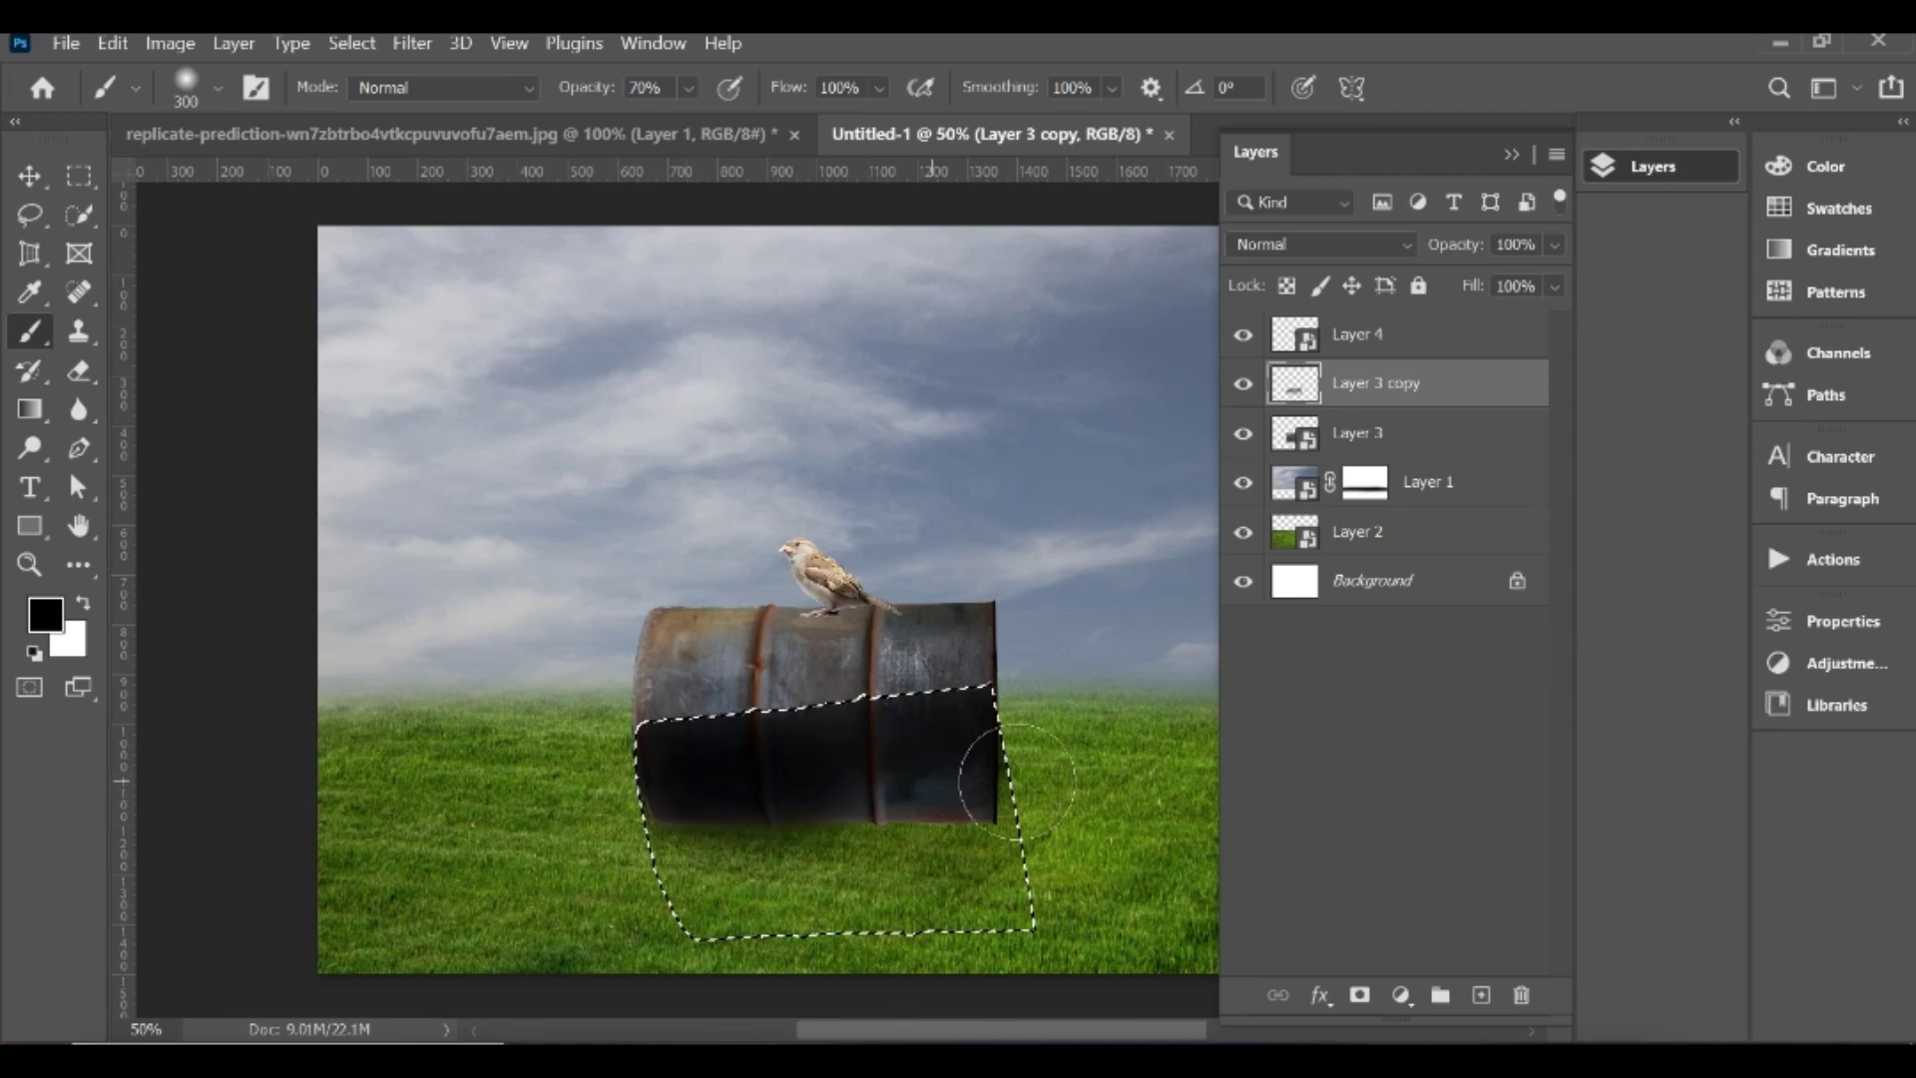
{"action": "key", "text": "ctrl+z"}
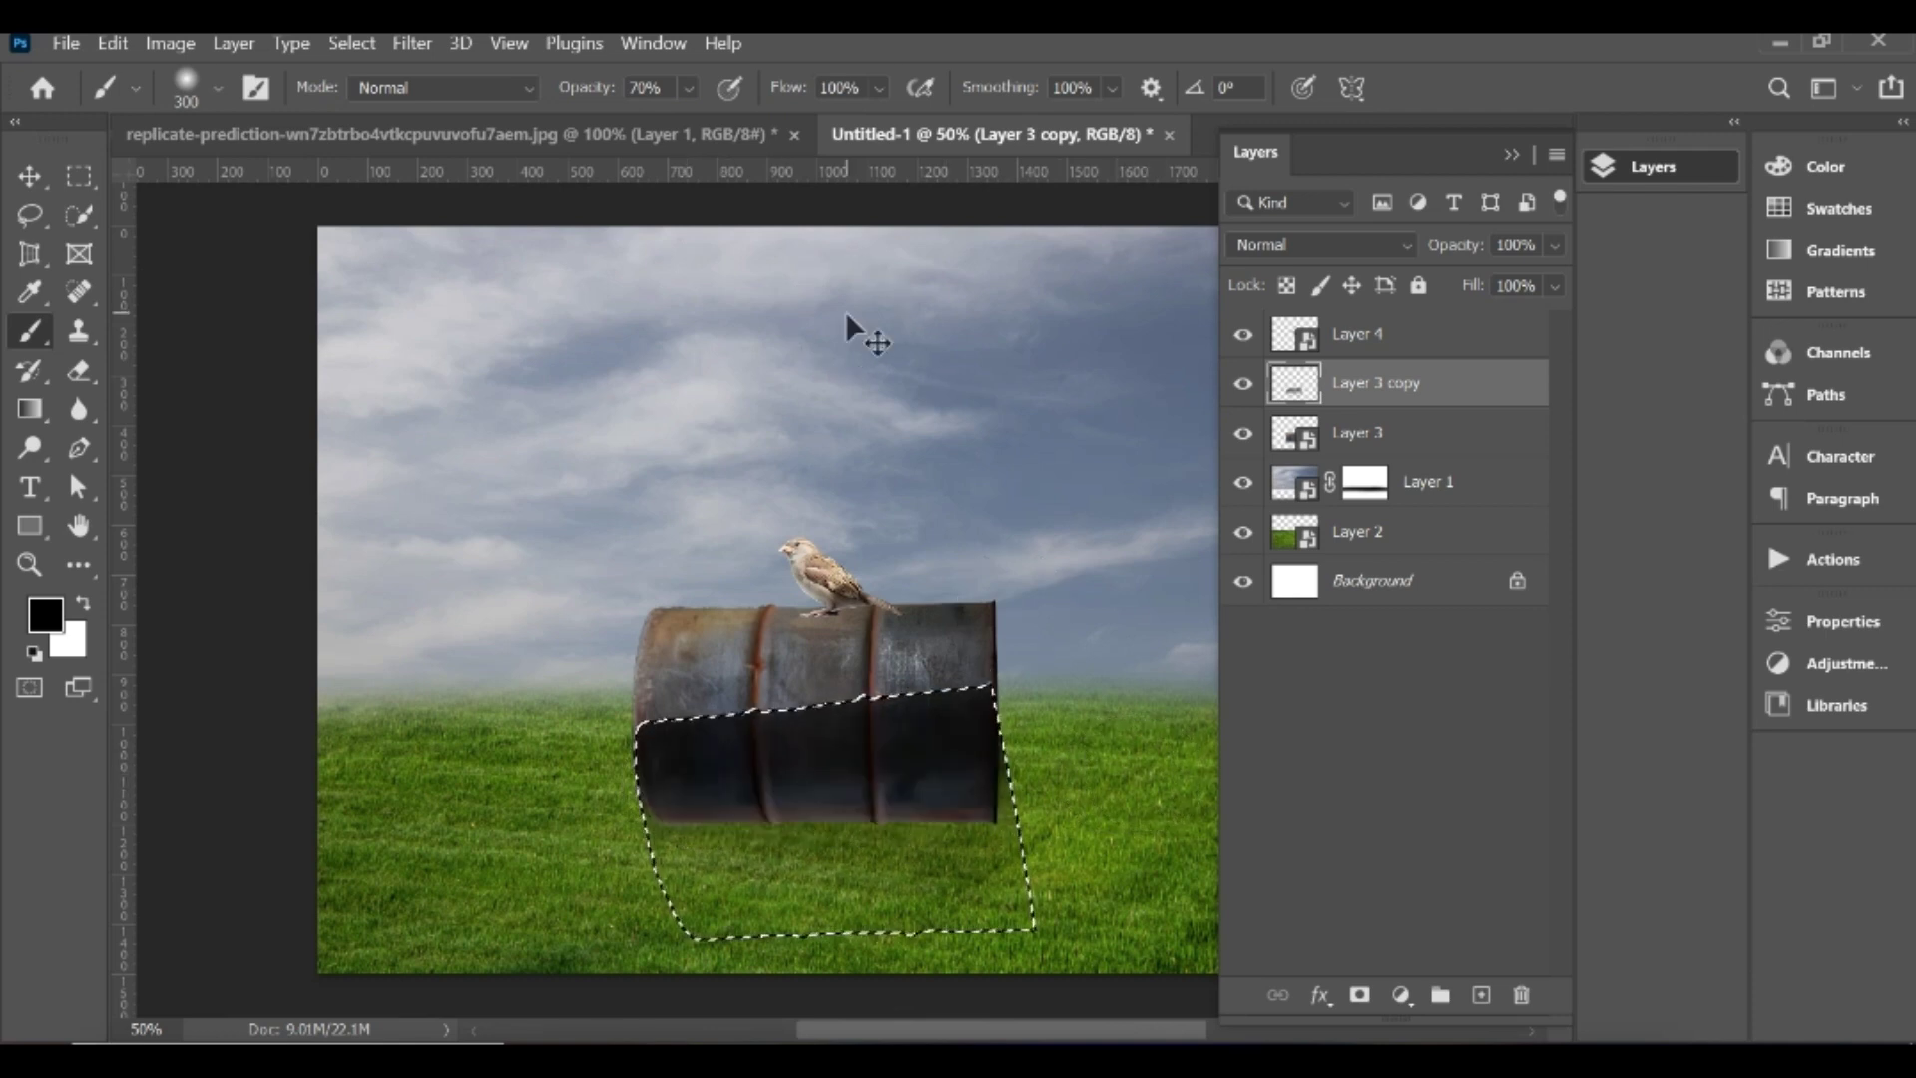
{"action": "key", "text": "ctrl+z"}
{"action": "type", "text": "50"}
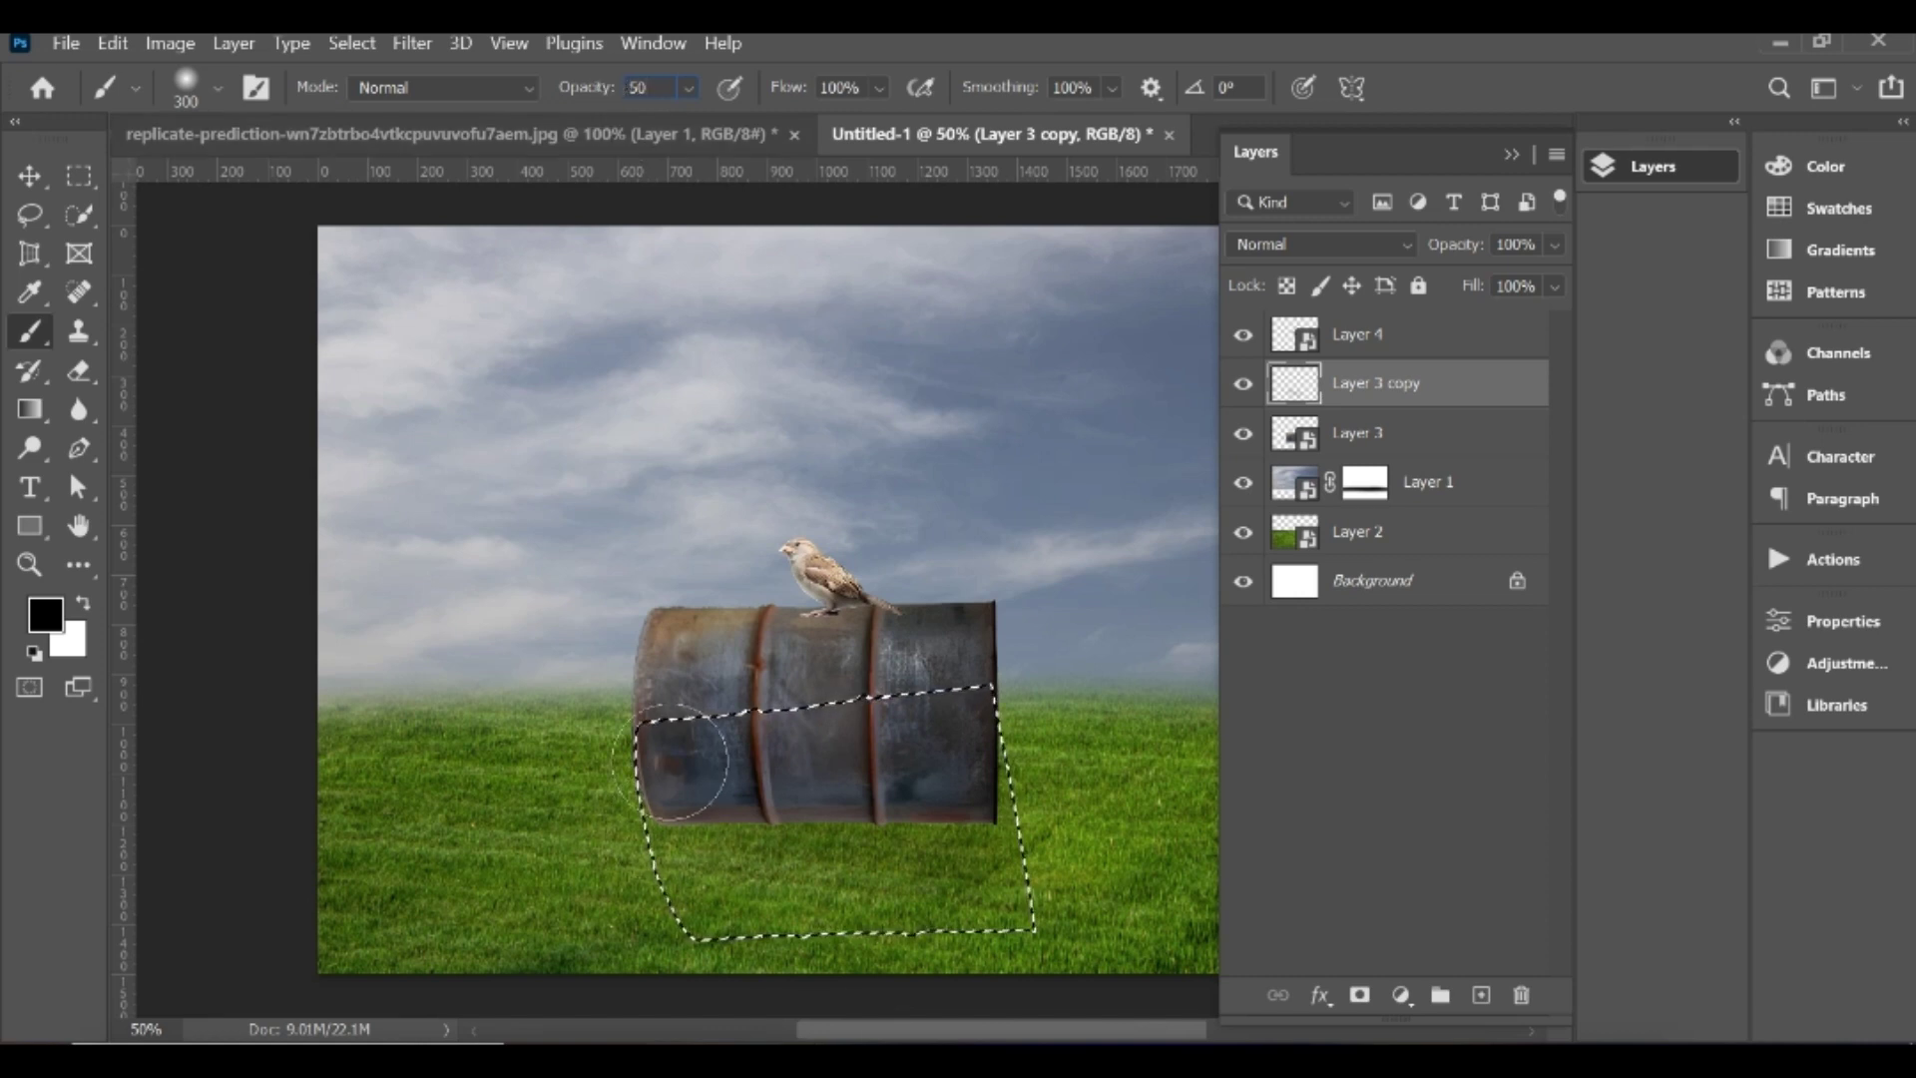
Step: Paint a soft black shadow across the grass beneath the barrel, then deselect
{"action": "left_click_drag", "start_coordinate": [721, 772], "coordinate": [1167, 743]}
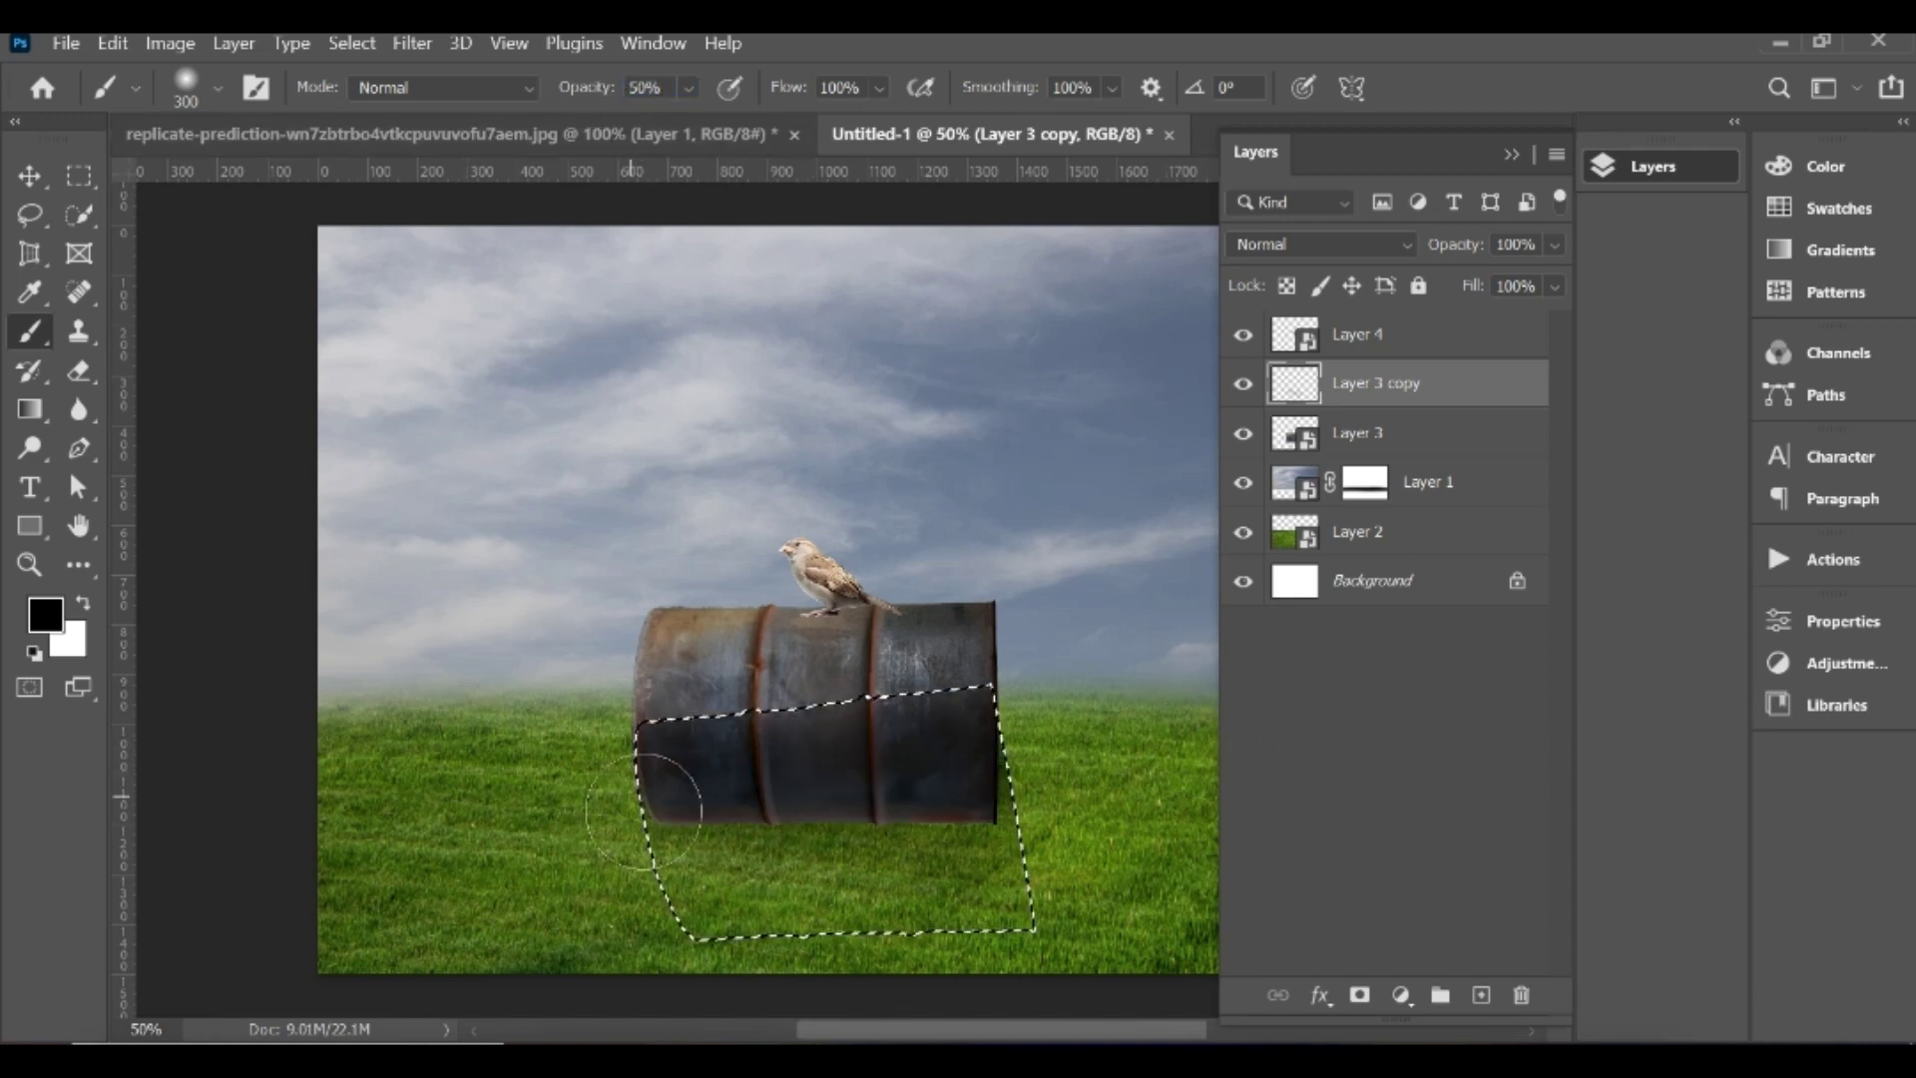
{"action": "left_click_drag", "start_coordinate": [665, 856], "coordinate": [1171, 905]}
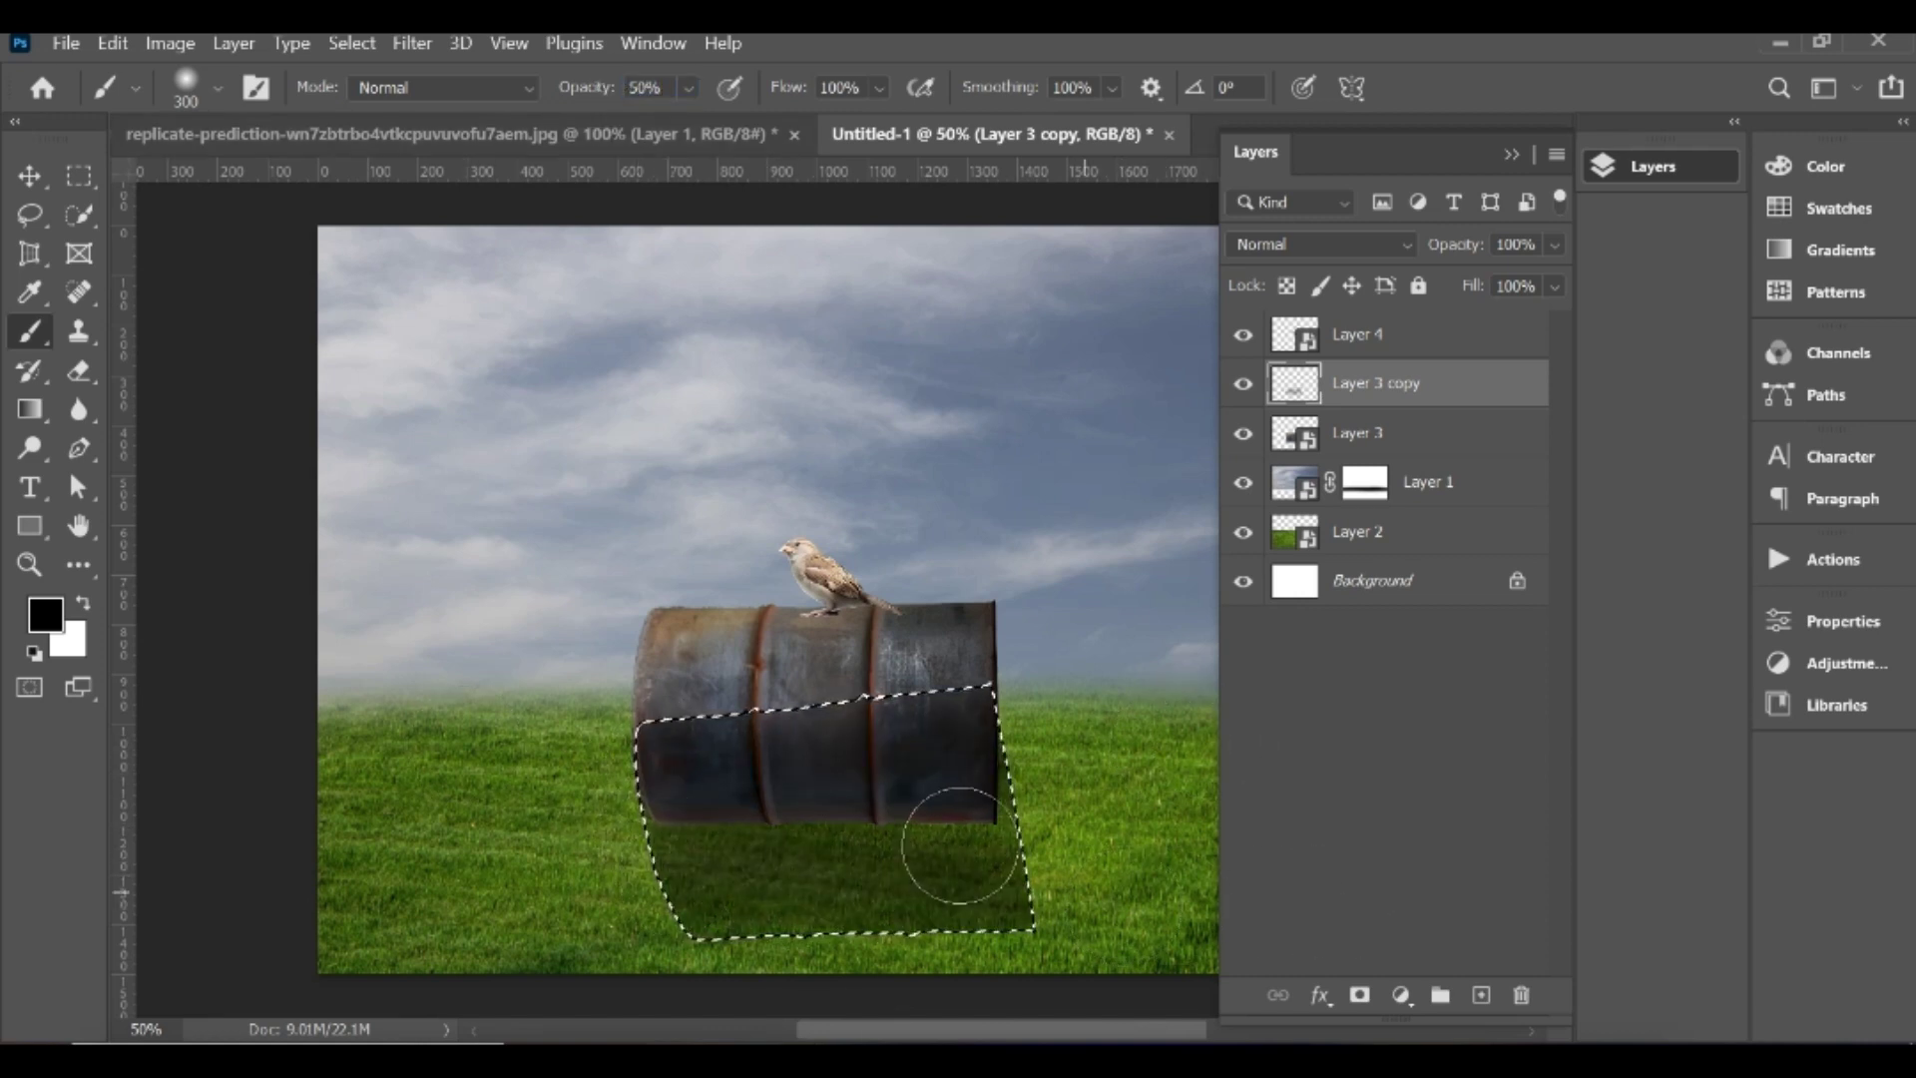
{"action": "left_click_drag", "start_coordinate": [959, 846], "coordinate": [1047, 856]}
{"action": "left_click_drag", "start_coordinate": [761, 830], "coordinate": [1217, 957]}
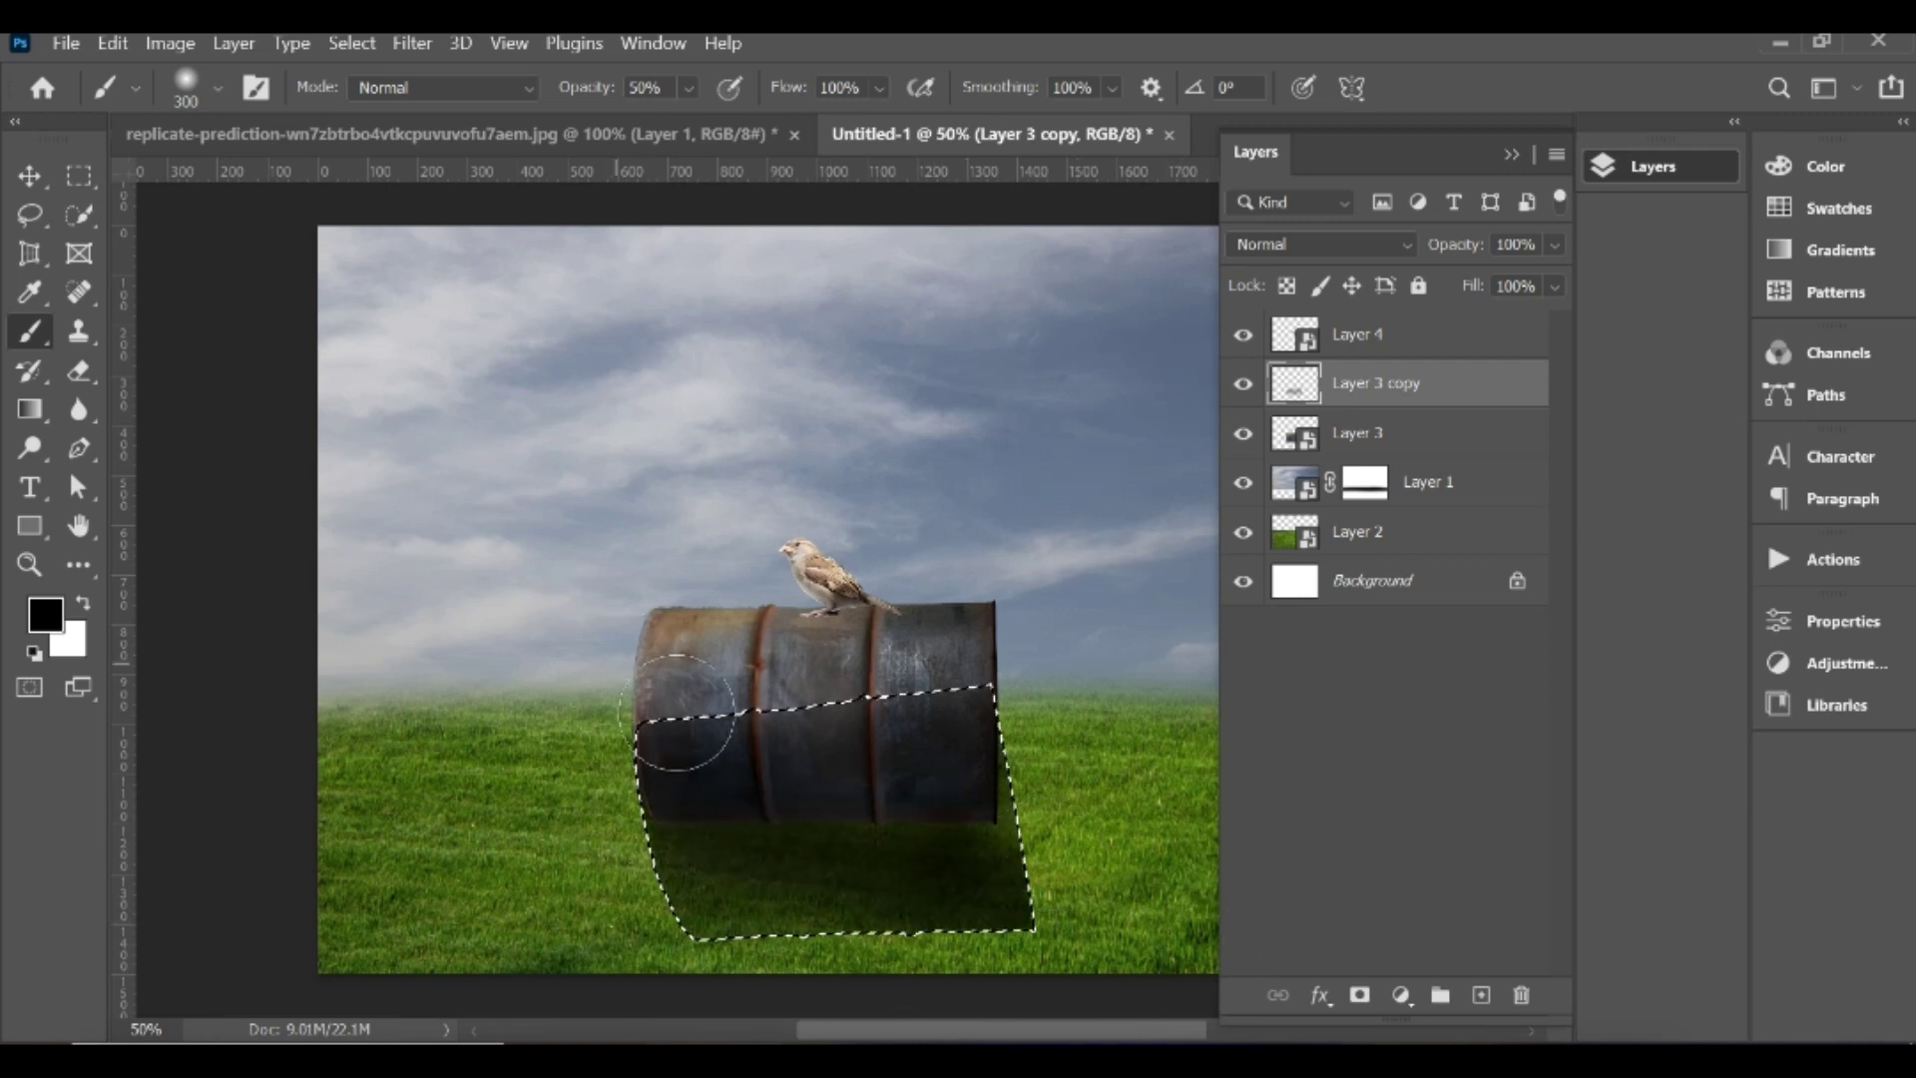
{"action": "left_click_drag", "start_coordinate": [677, 712], "coordinate": [973, 764]}
{"action": "left_click_drag", "start_coordinate": [676, 839], "coordinate": [1162, 928]}
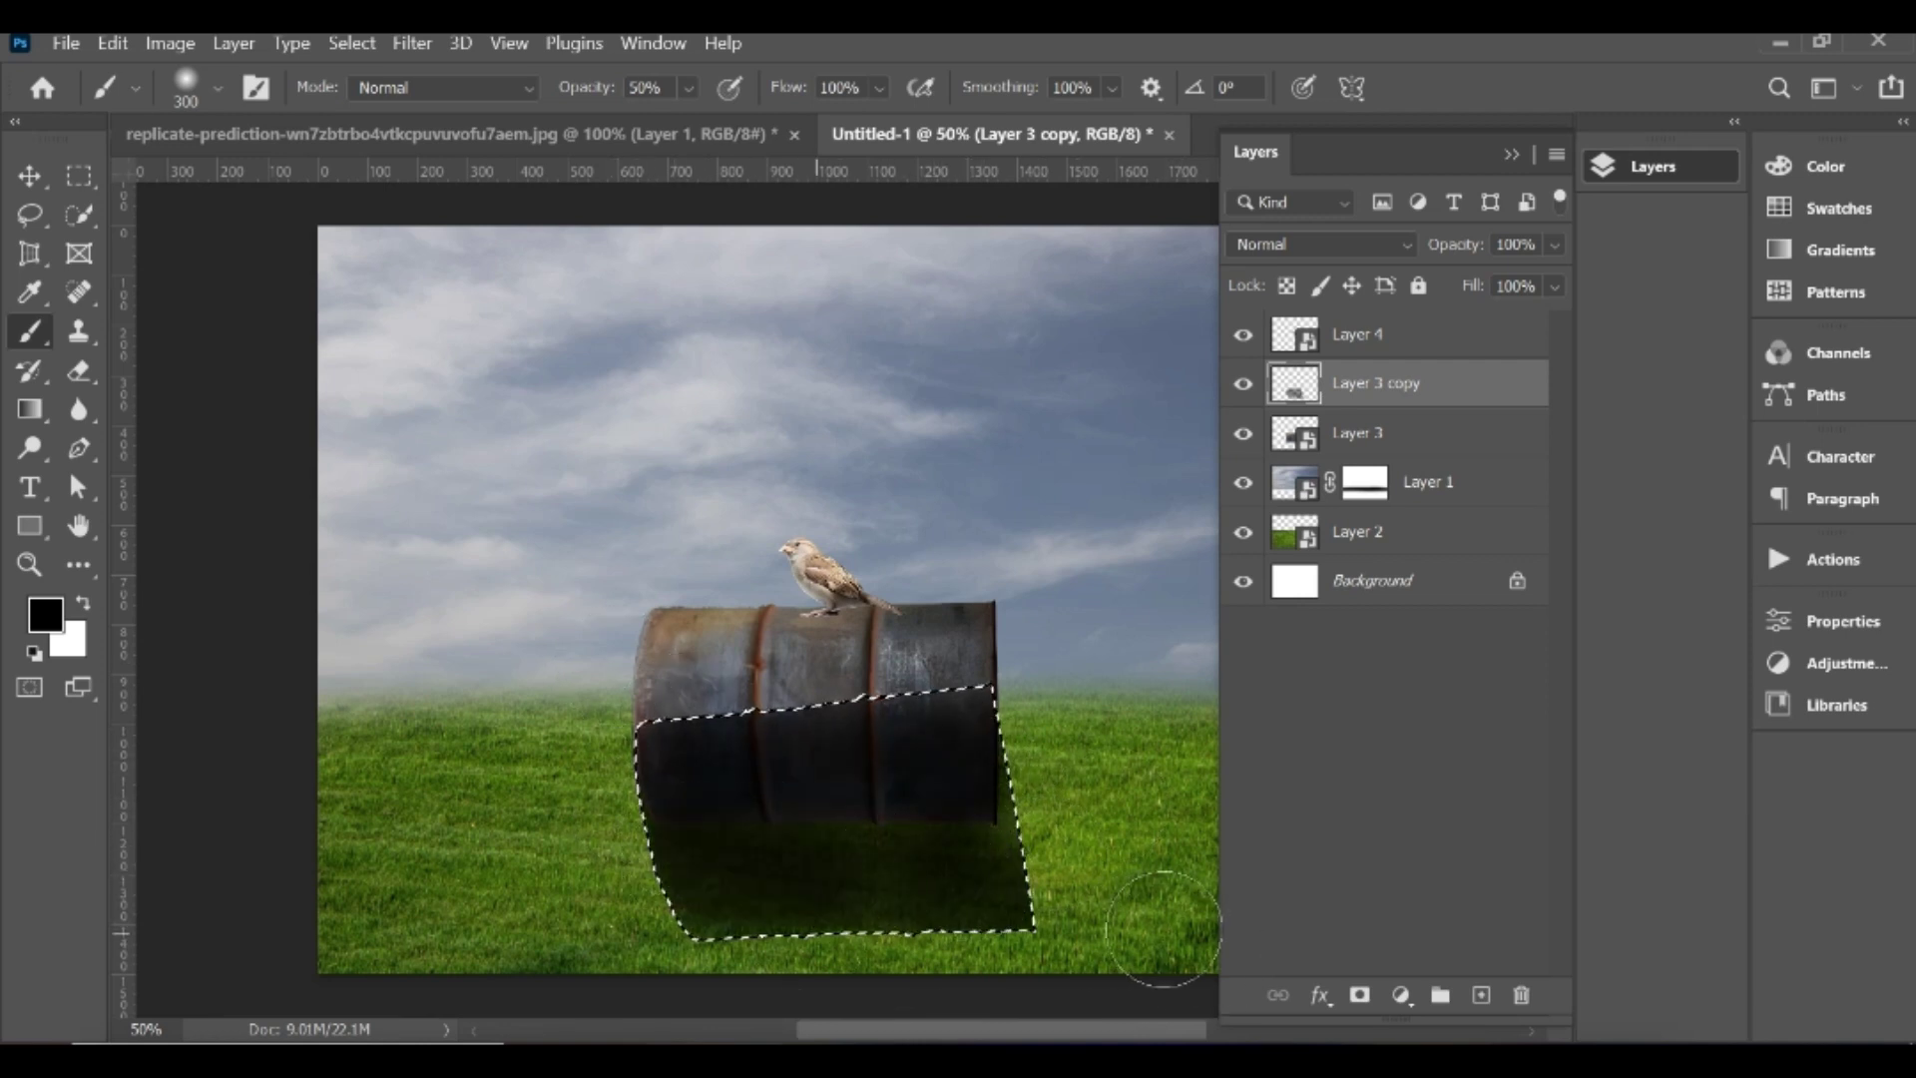
{"action": "key", "text": "ctrl+z"}
{"action": "key", "text": "ctrl+z"}
{"action": "key", "text": "ctrl+z"}
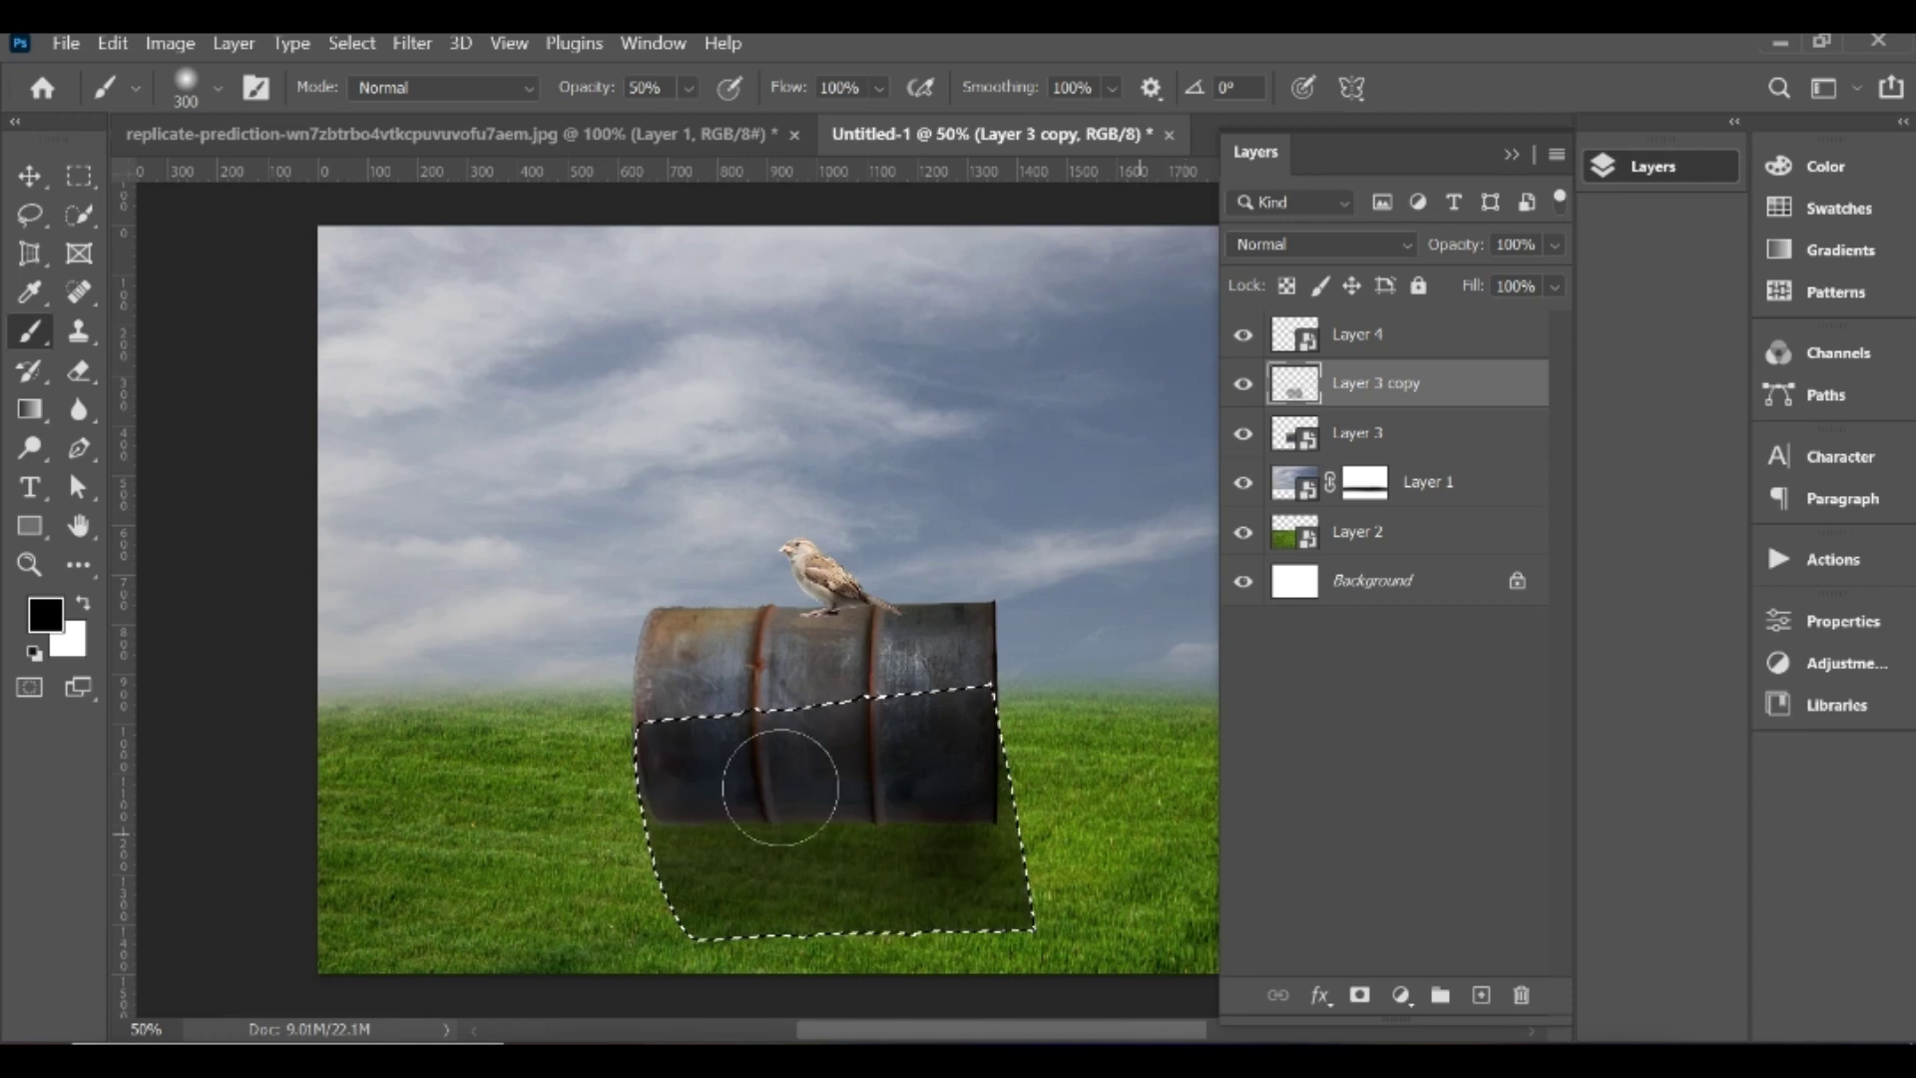
{"action": "key", "text": "ctrl+z"}
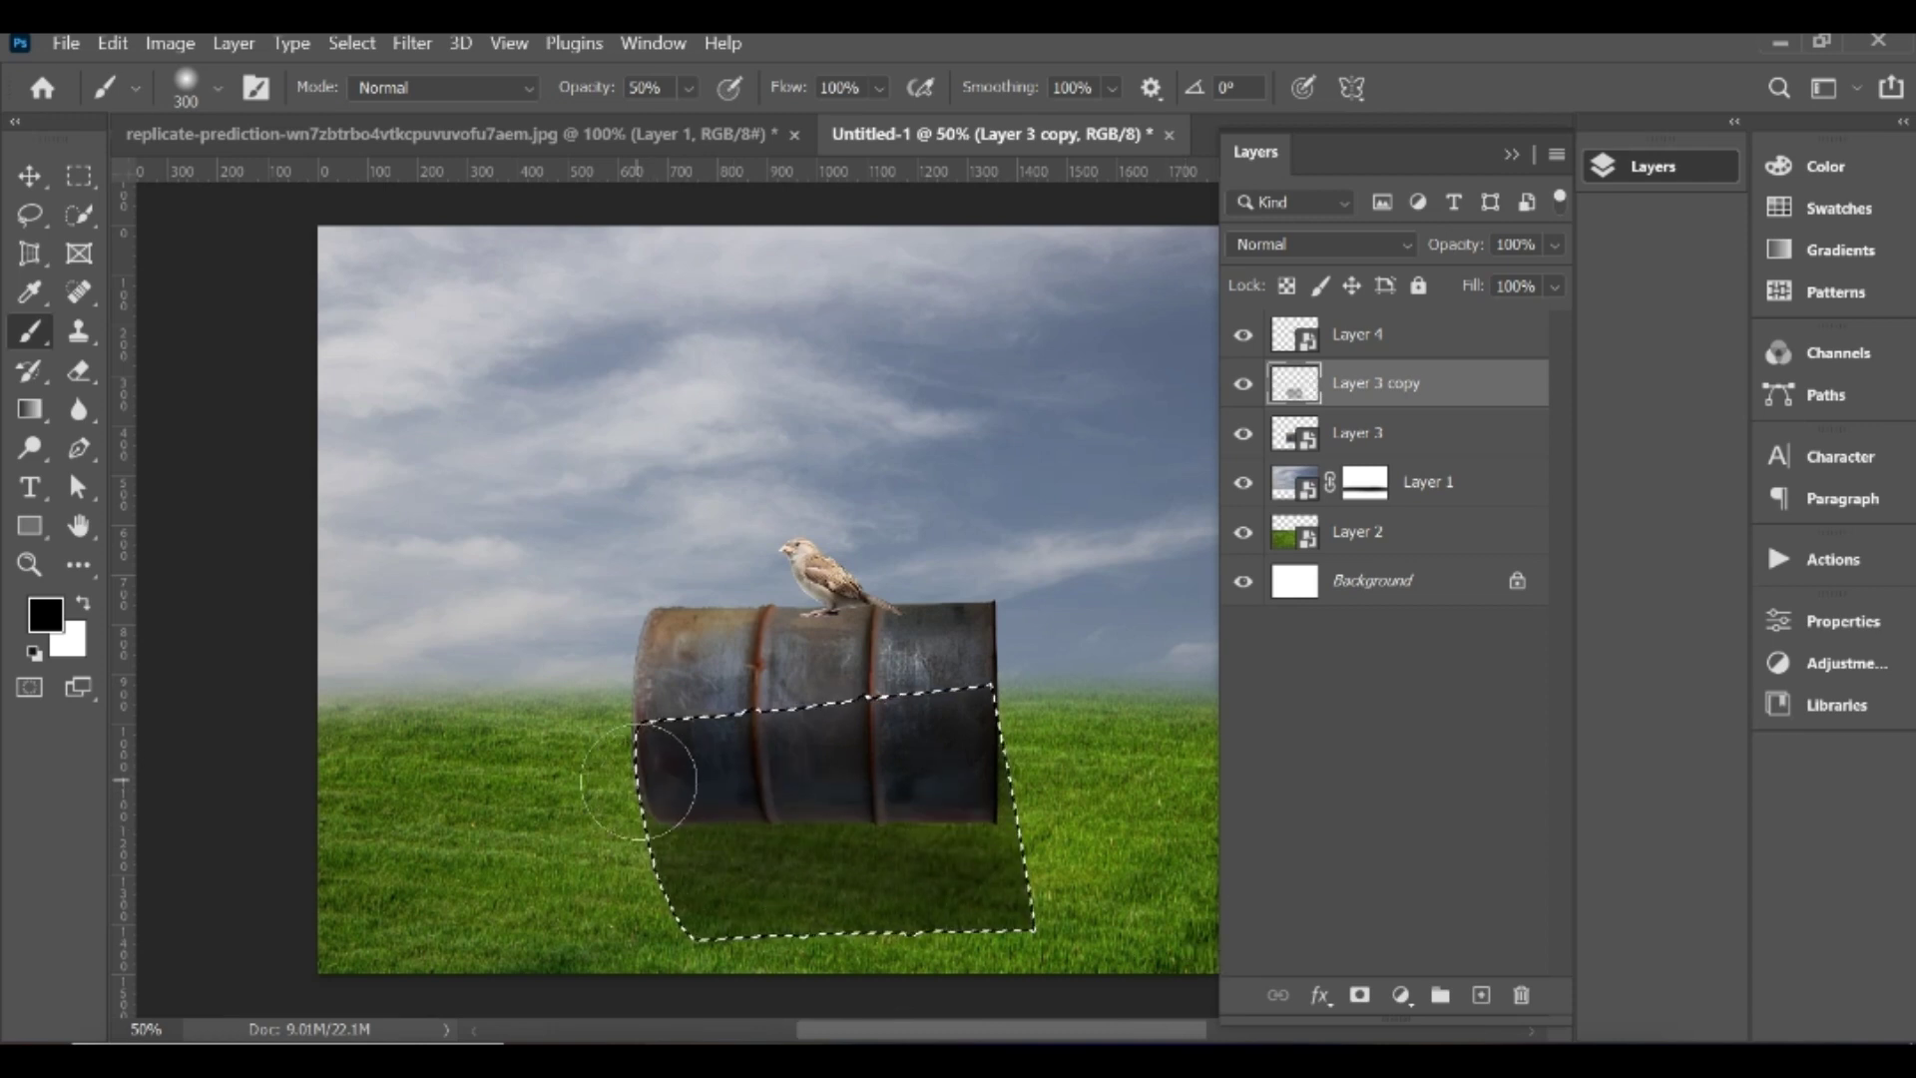
{"action": "key", "text": "bracketright"}
{"action": "left_click_drag", "start_coordinate": [642, 834], "coordinate": [941, 812]}
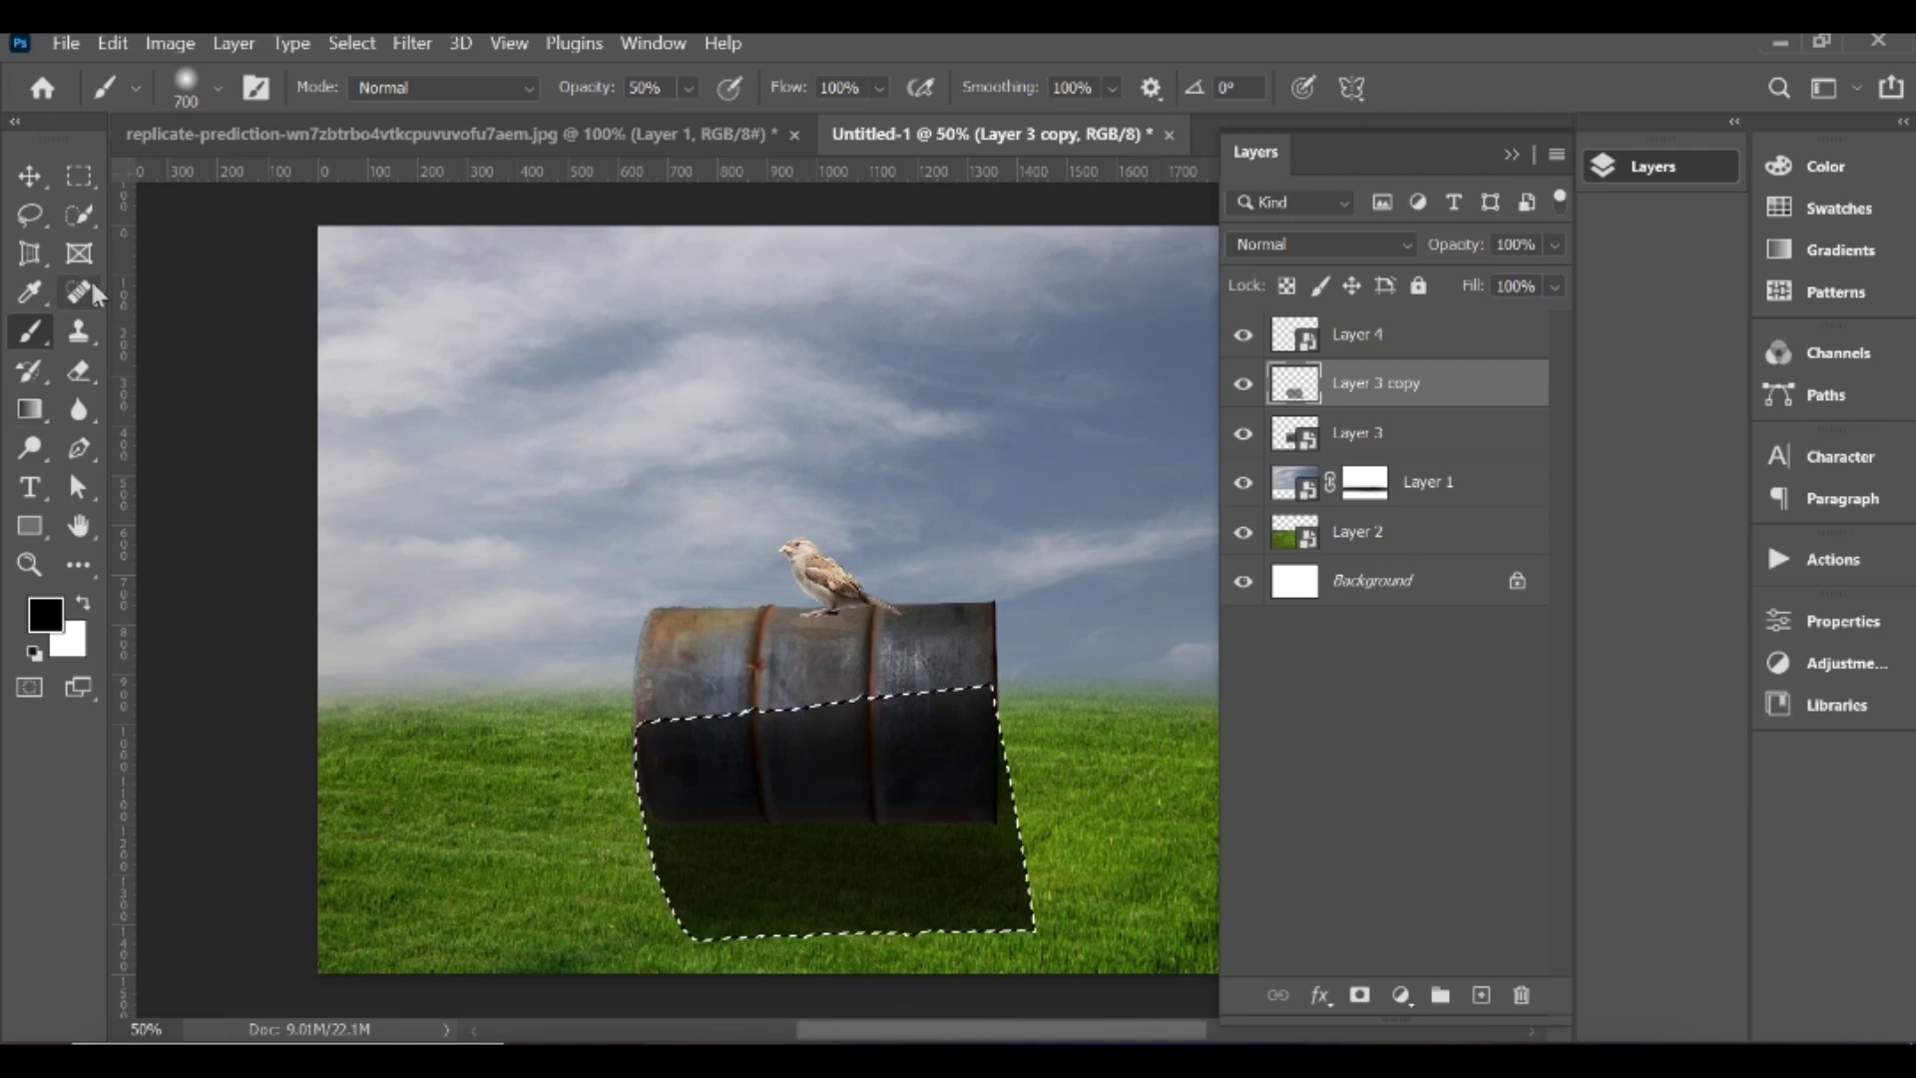
{"action": "key", "text": "ctrl+d"}
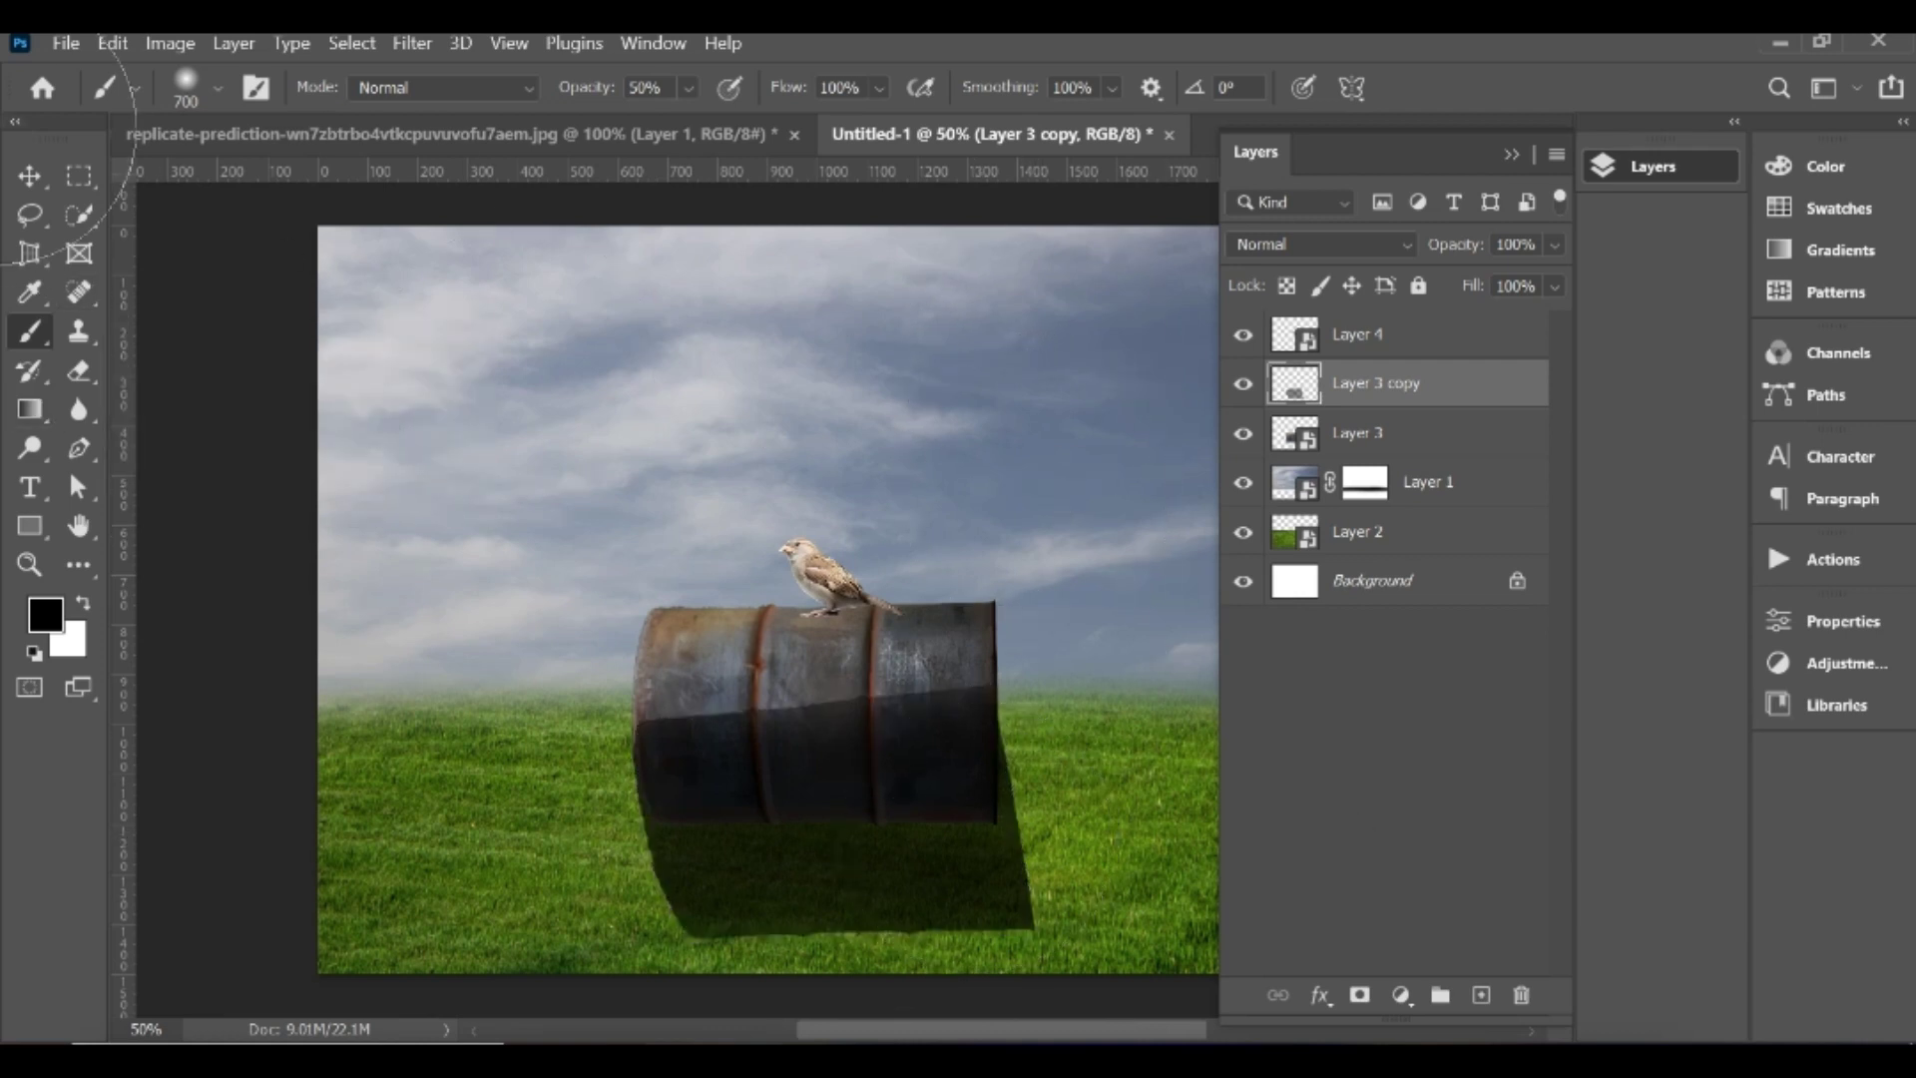
Step: Commit the slanted Free Transform on the barrel shadow layer
{"action": "left_click", "coordinate": [30, 176]}
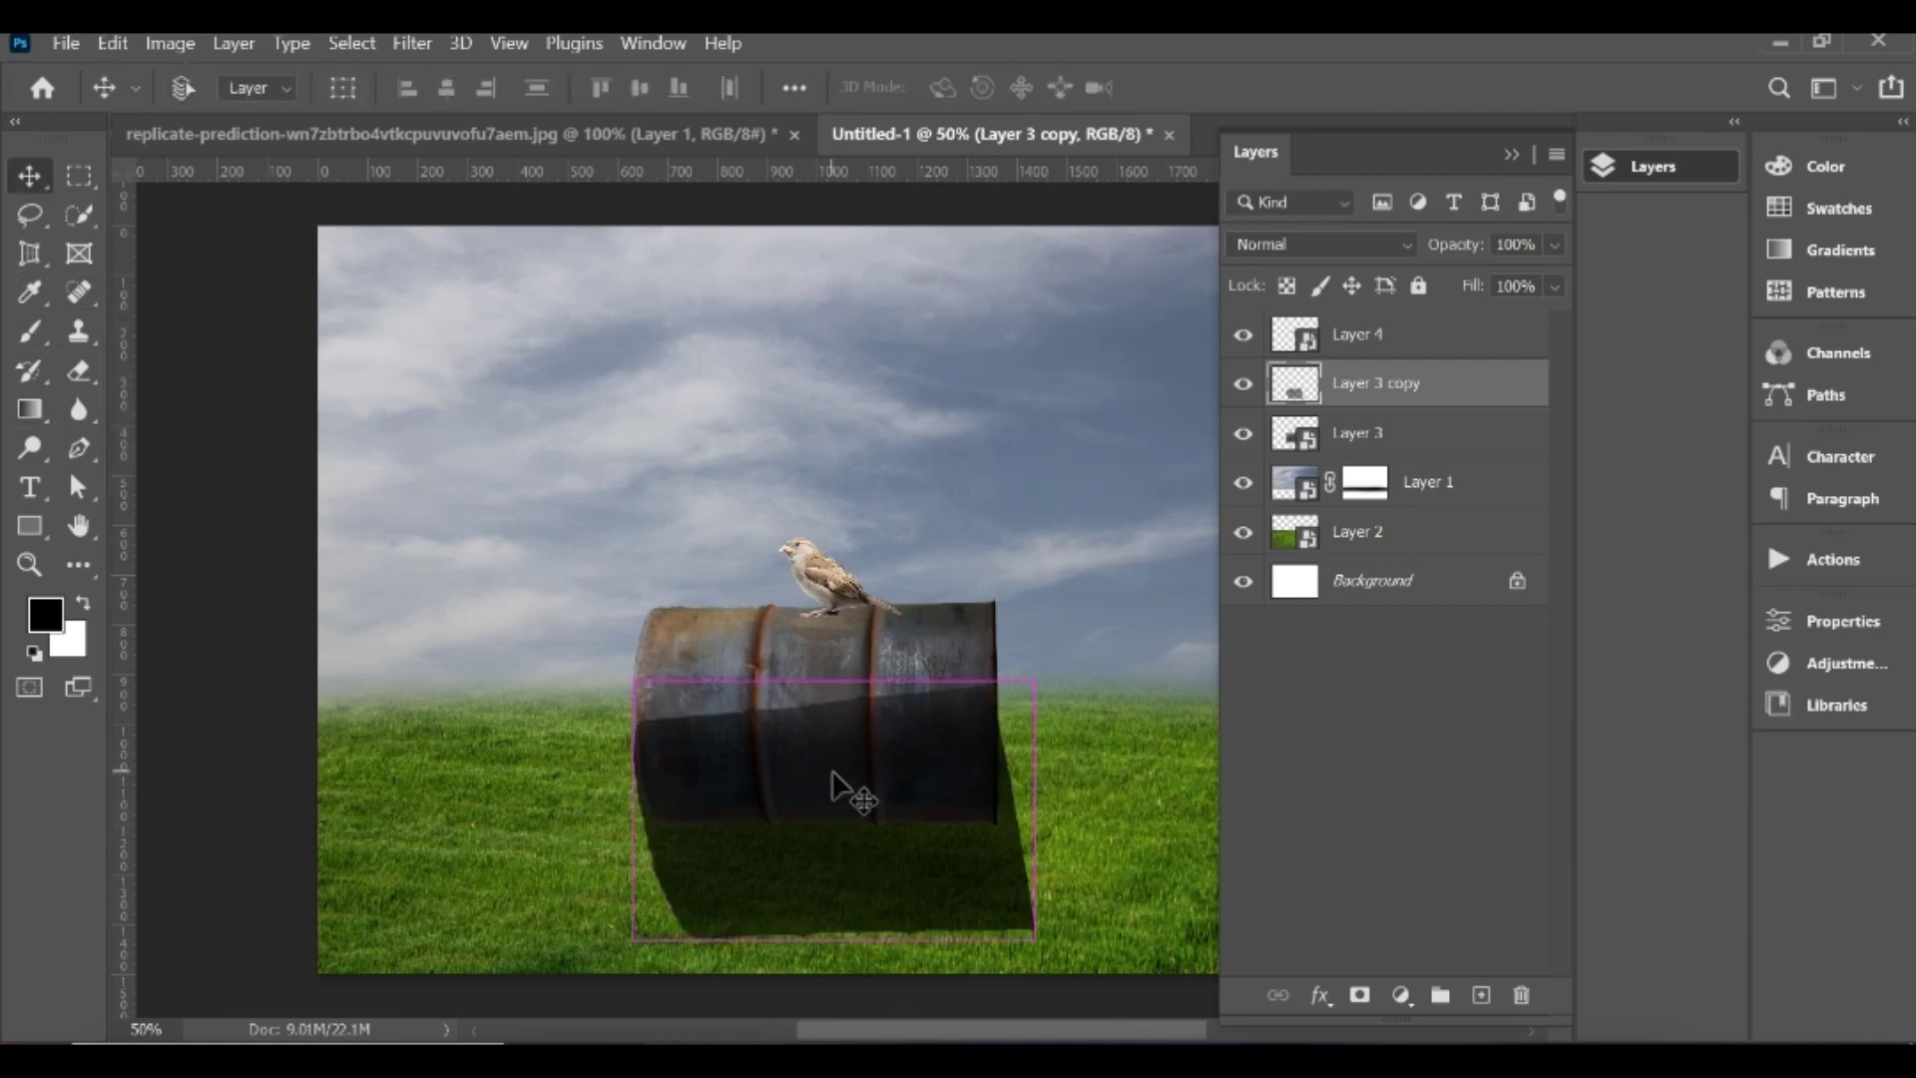
{"action": "key", "text": "ctrl+t"}
{"action": "left_click", "coordinate": [412, 43]}
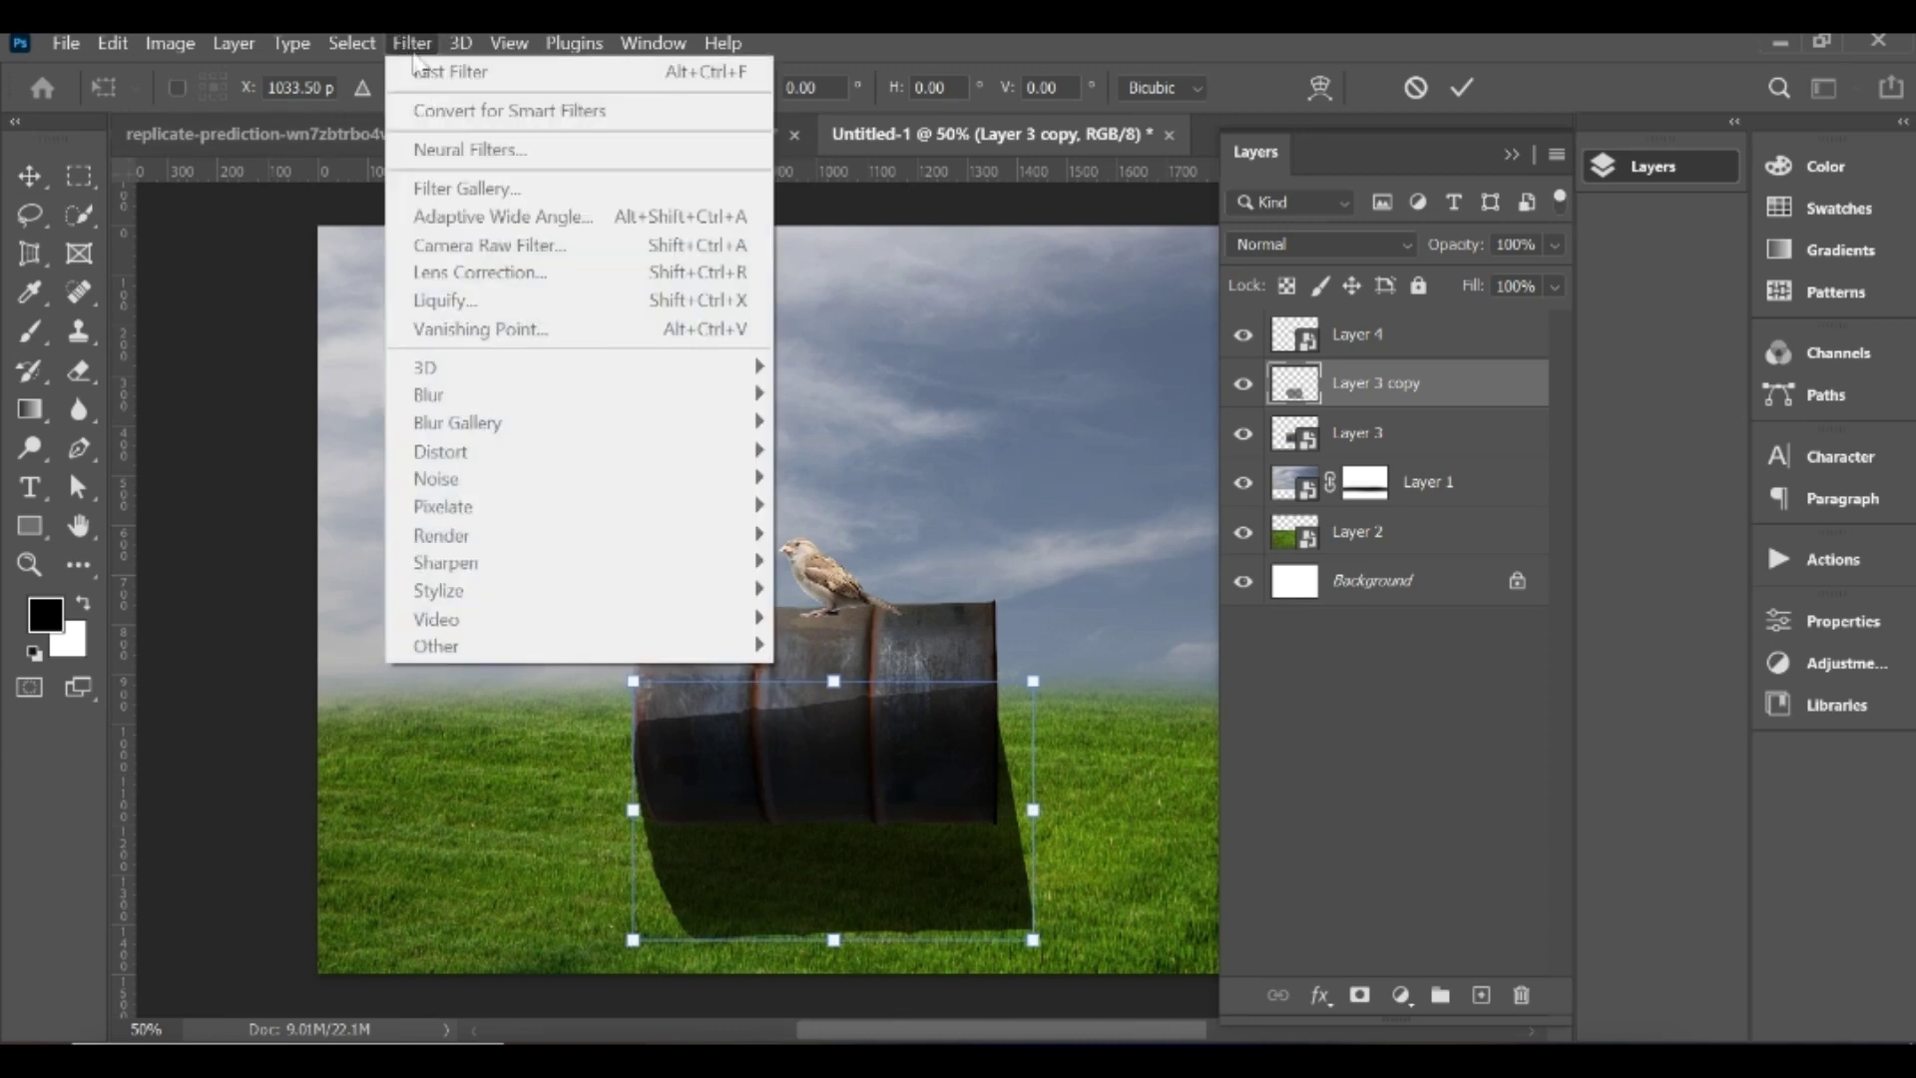
{"action": "key", "text": "Escape"}
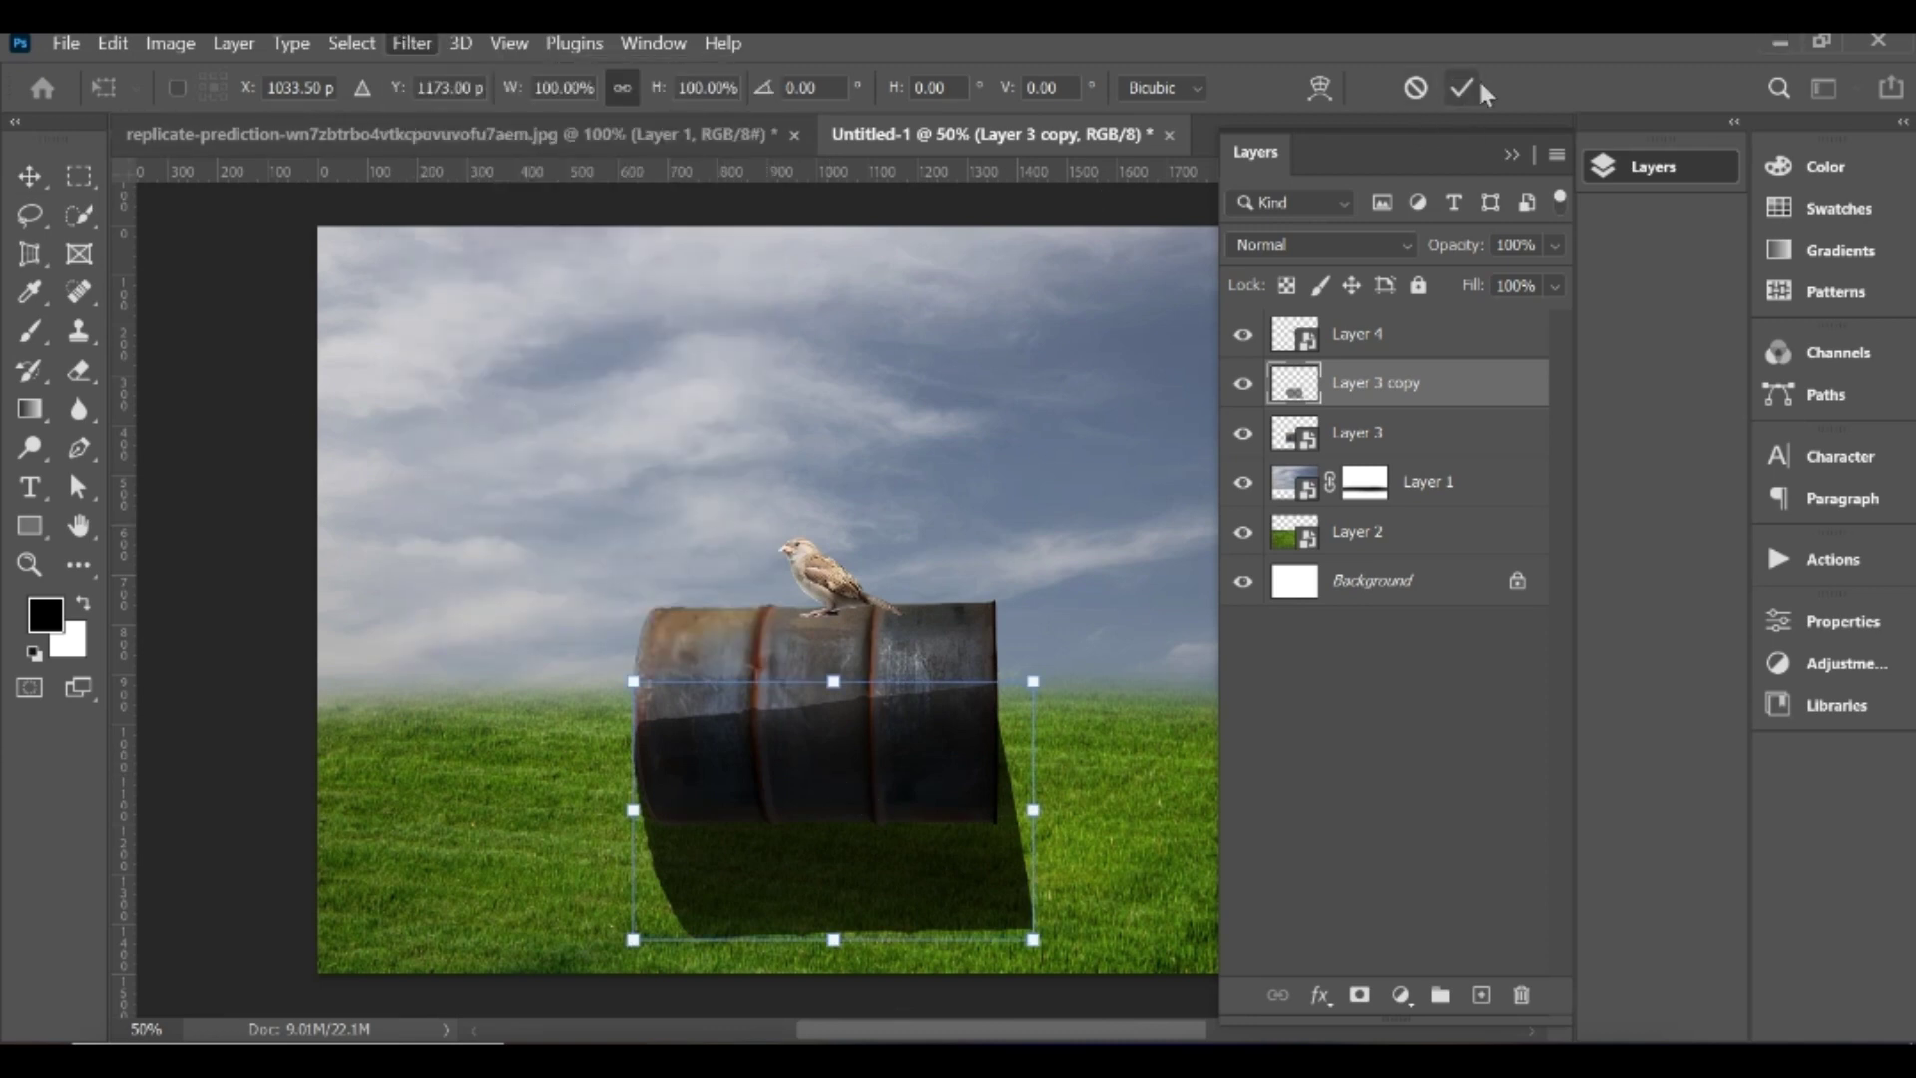
{"action": "left_click", "coordinate": [1475, 87]}
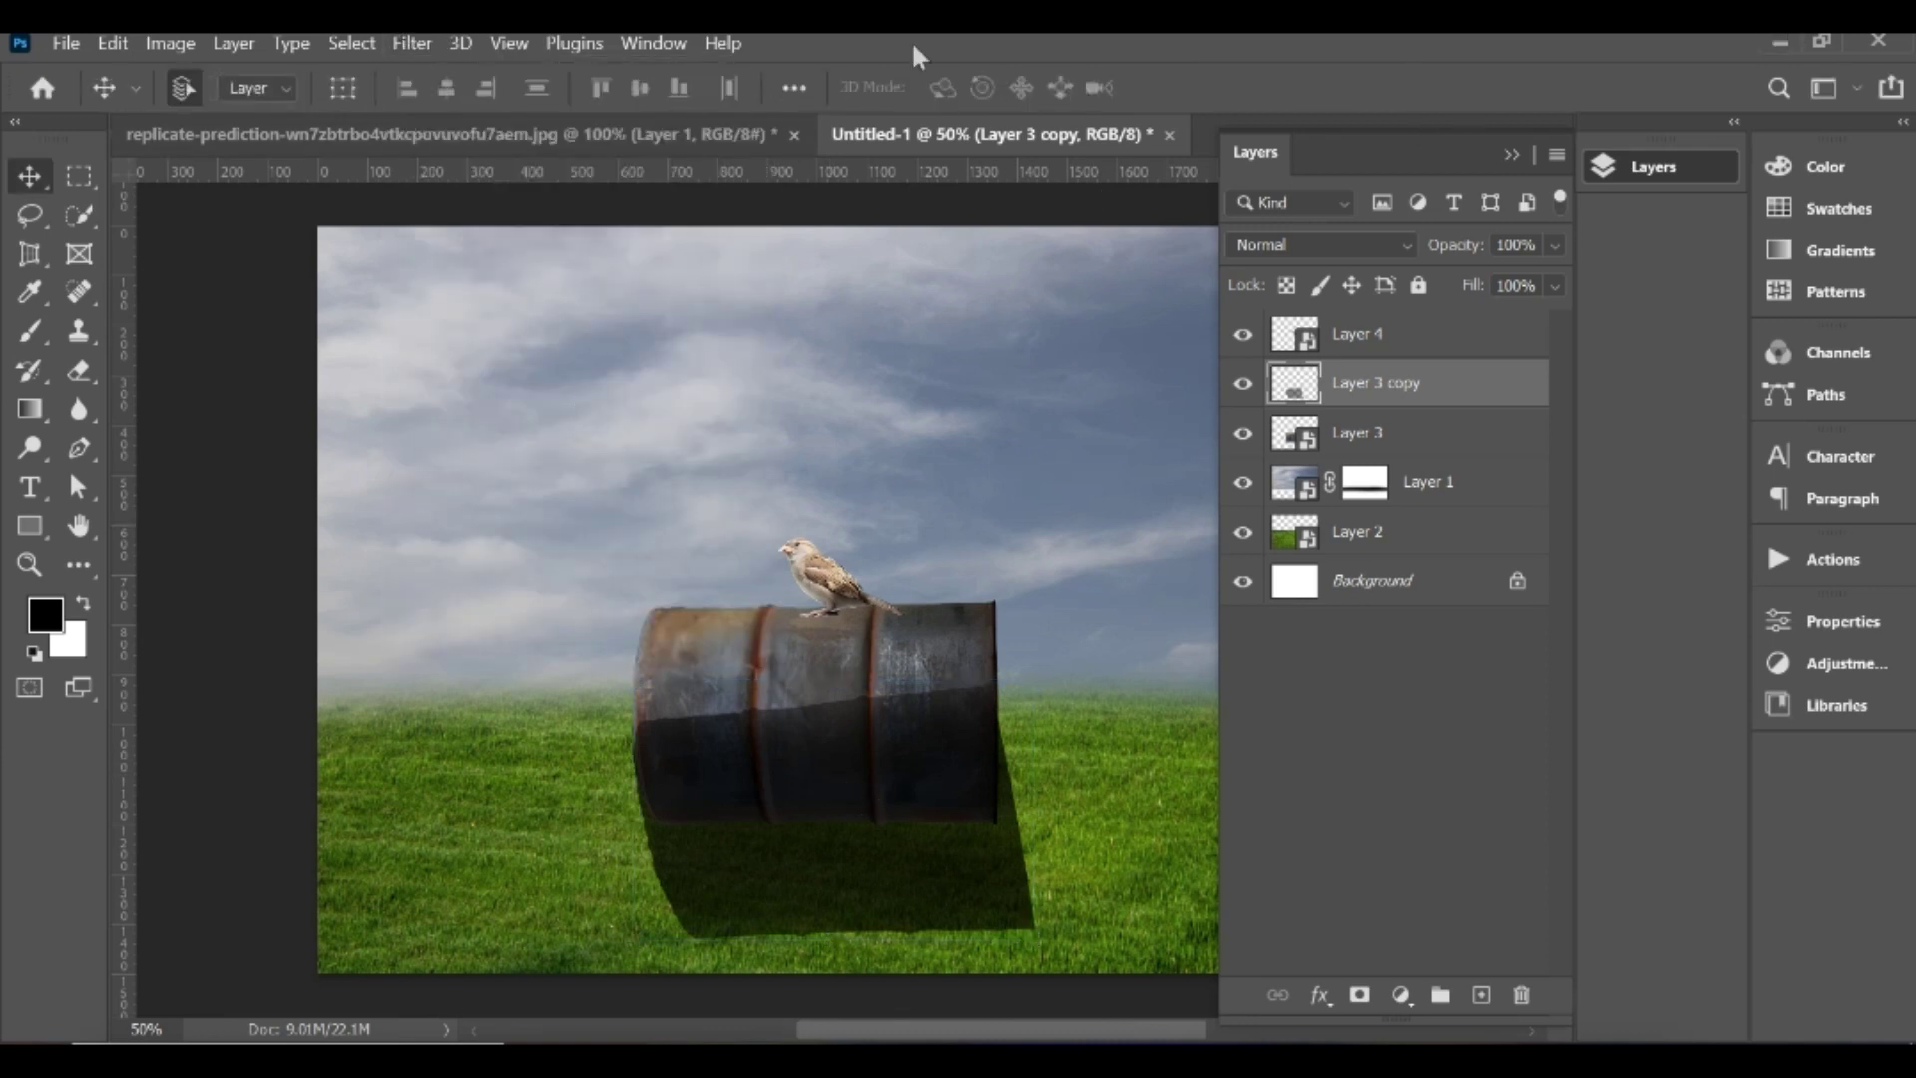
Step: Soften the shadow with a Gaussian Blur of about 5.6 px radius
{"action": "left_click", "coordinate": [351, 45]}
{"action": "mouse_move", "coordinate": [577, 394]}
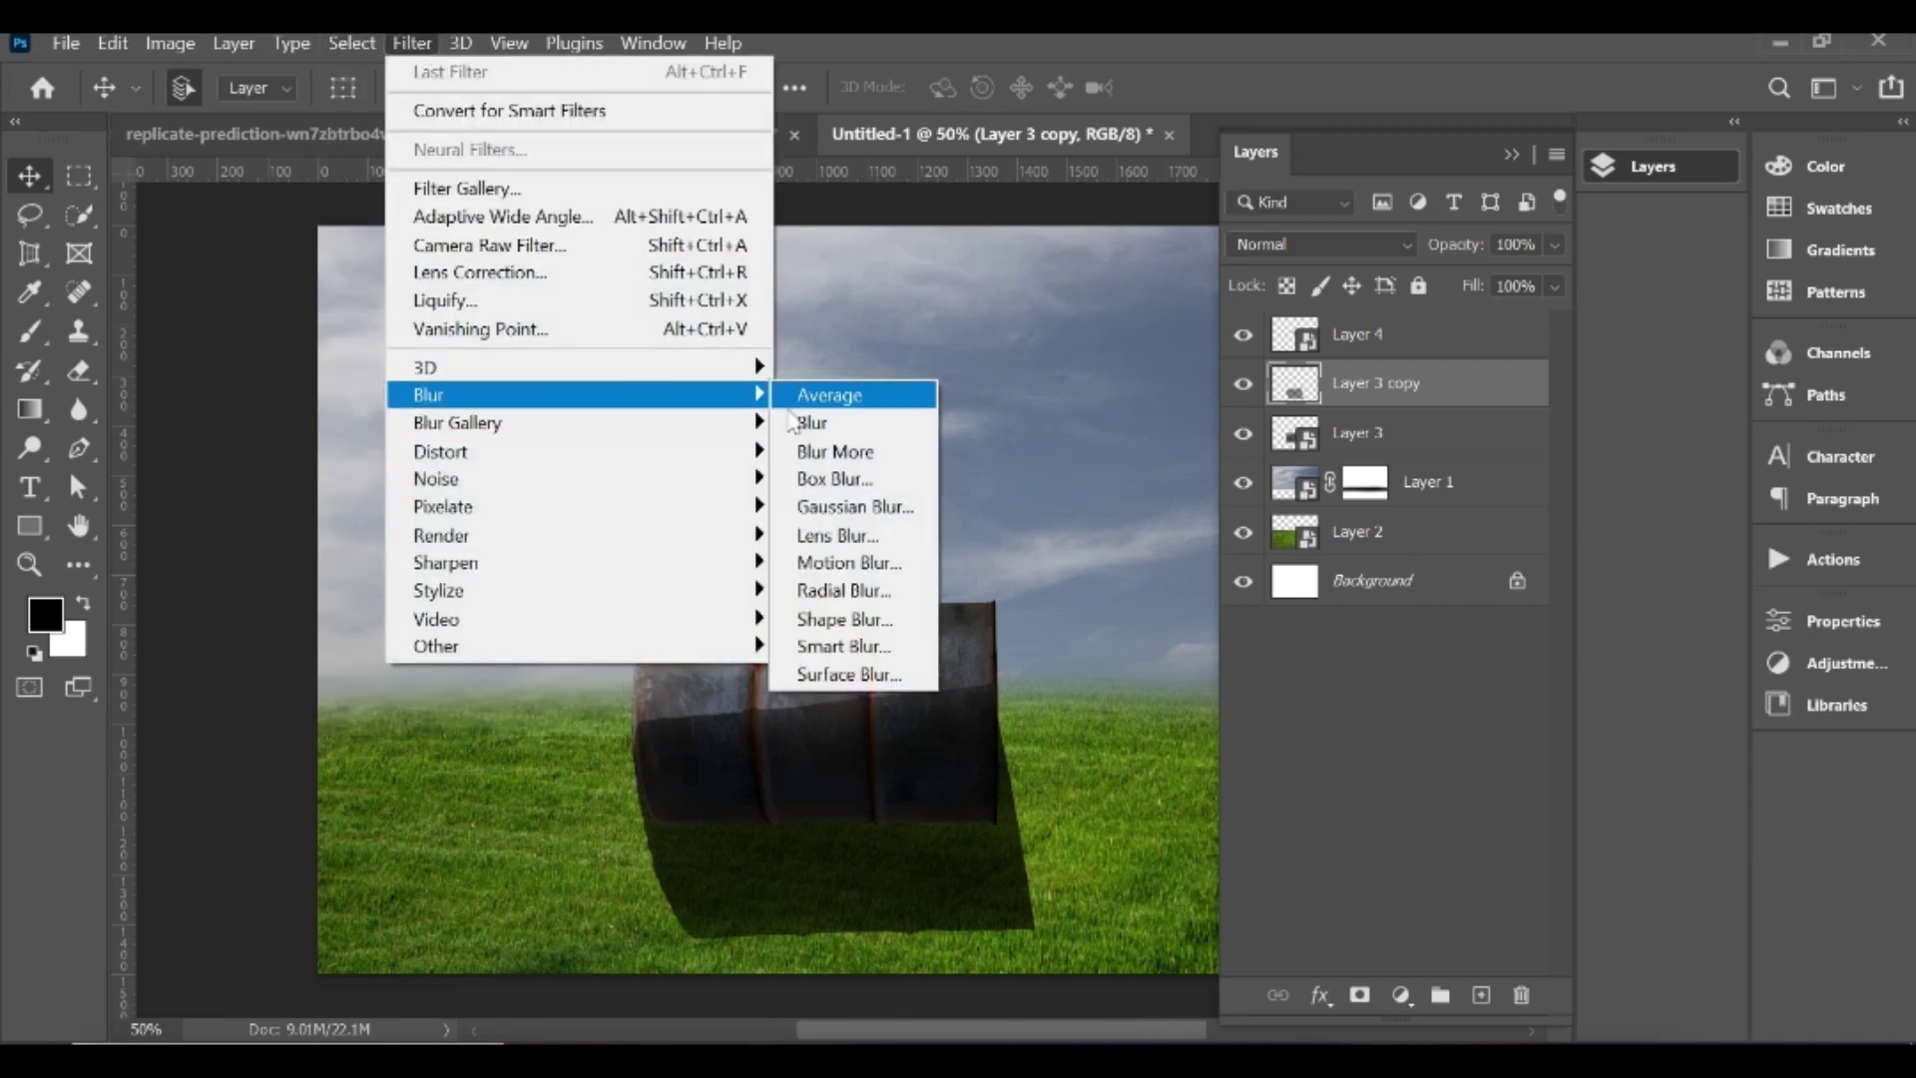
{"action": "left_click", "coordinate": [841, 509]}
{"action": "left_click", "coordinate": [847, 799]}
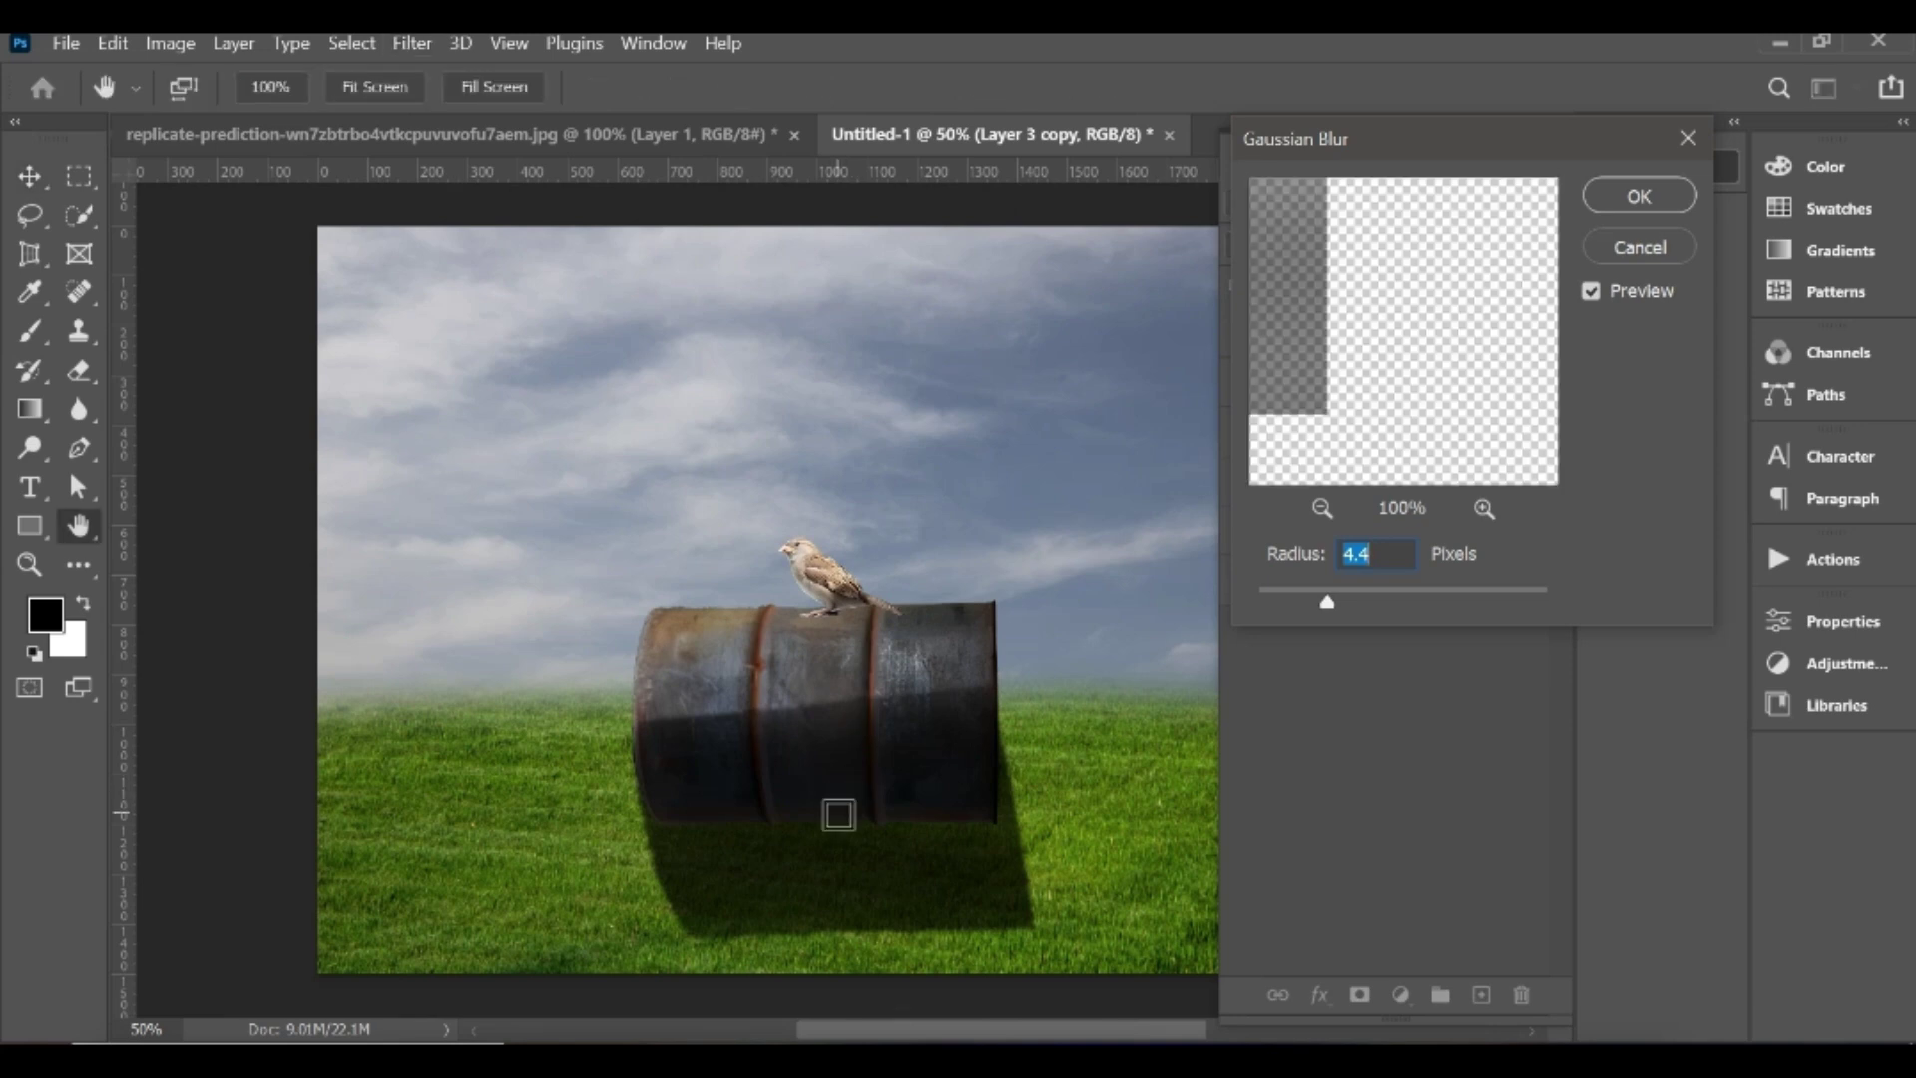
{"action": "left_click_drag", "start_coordinate": [1449, 607], "coordinate": [1359, 608]}
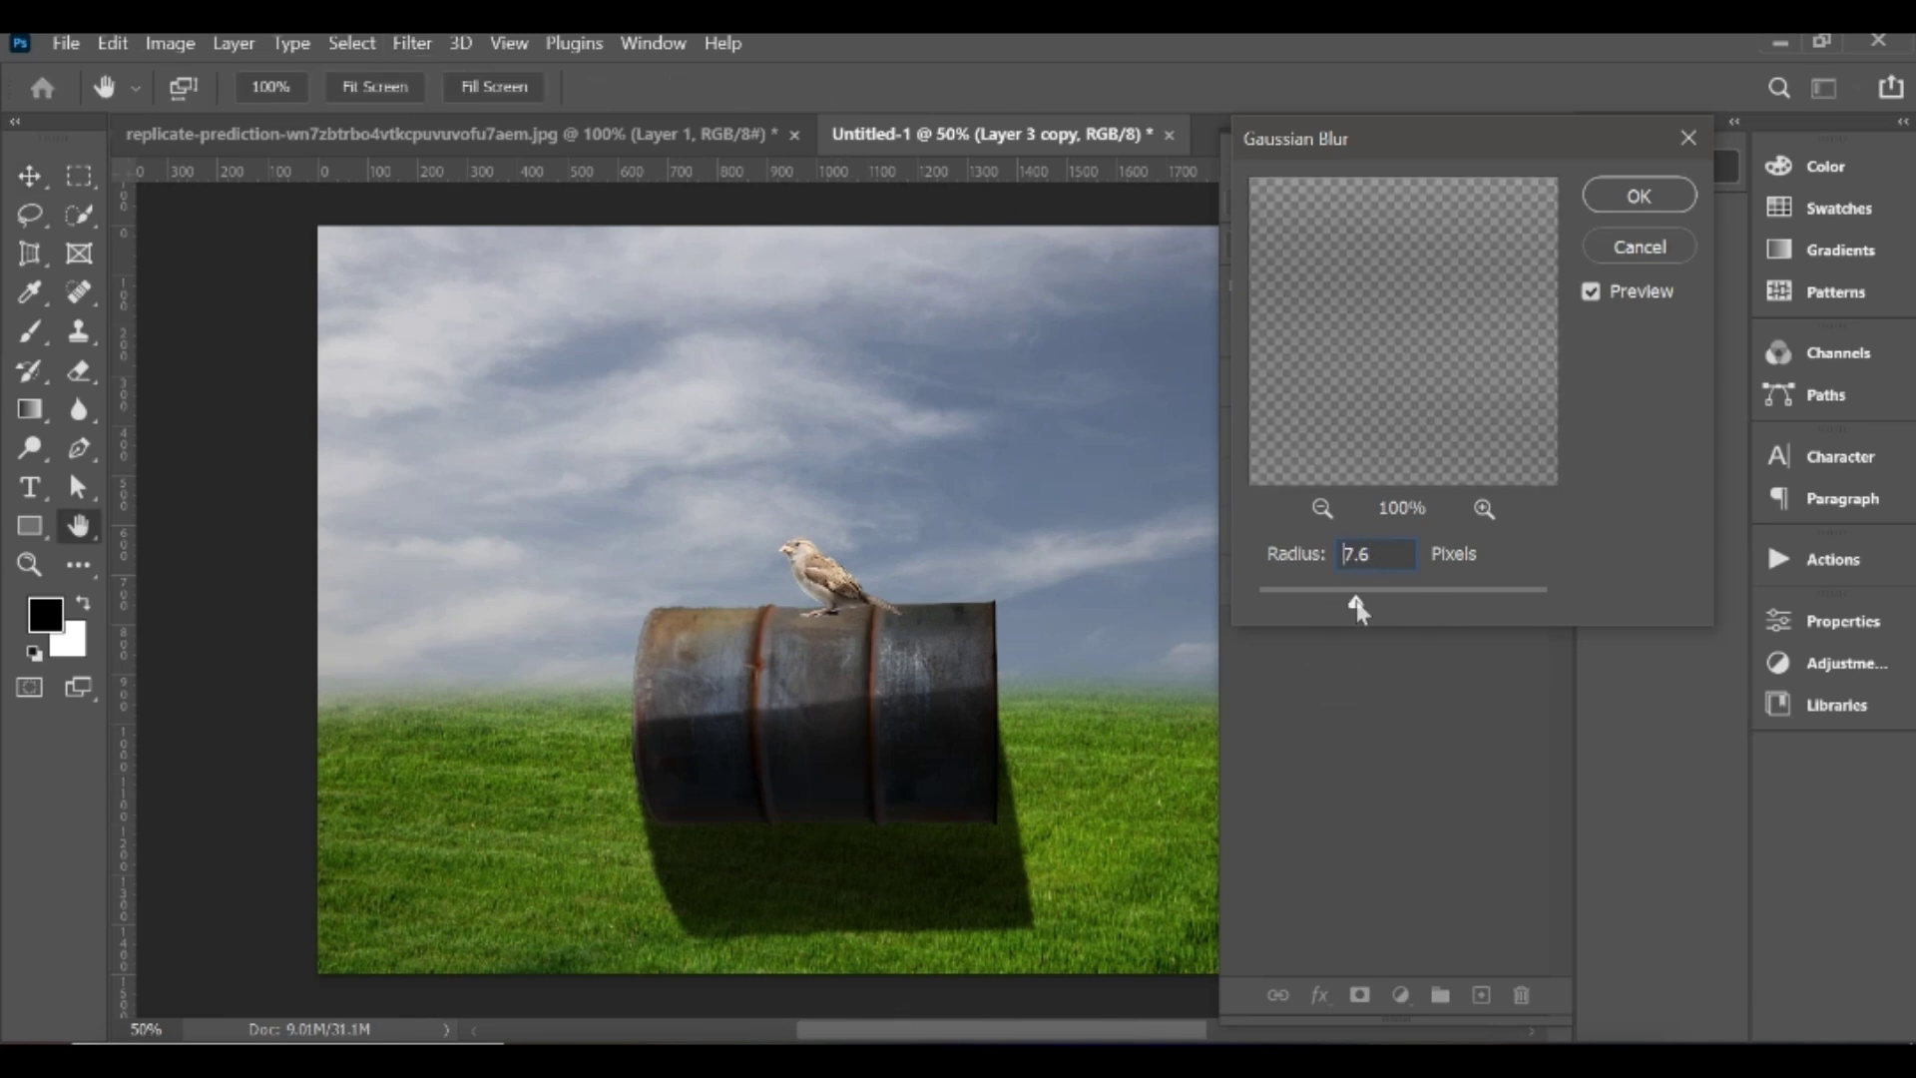
{"action": "left_click", "coordinate": [1611, 198]}
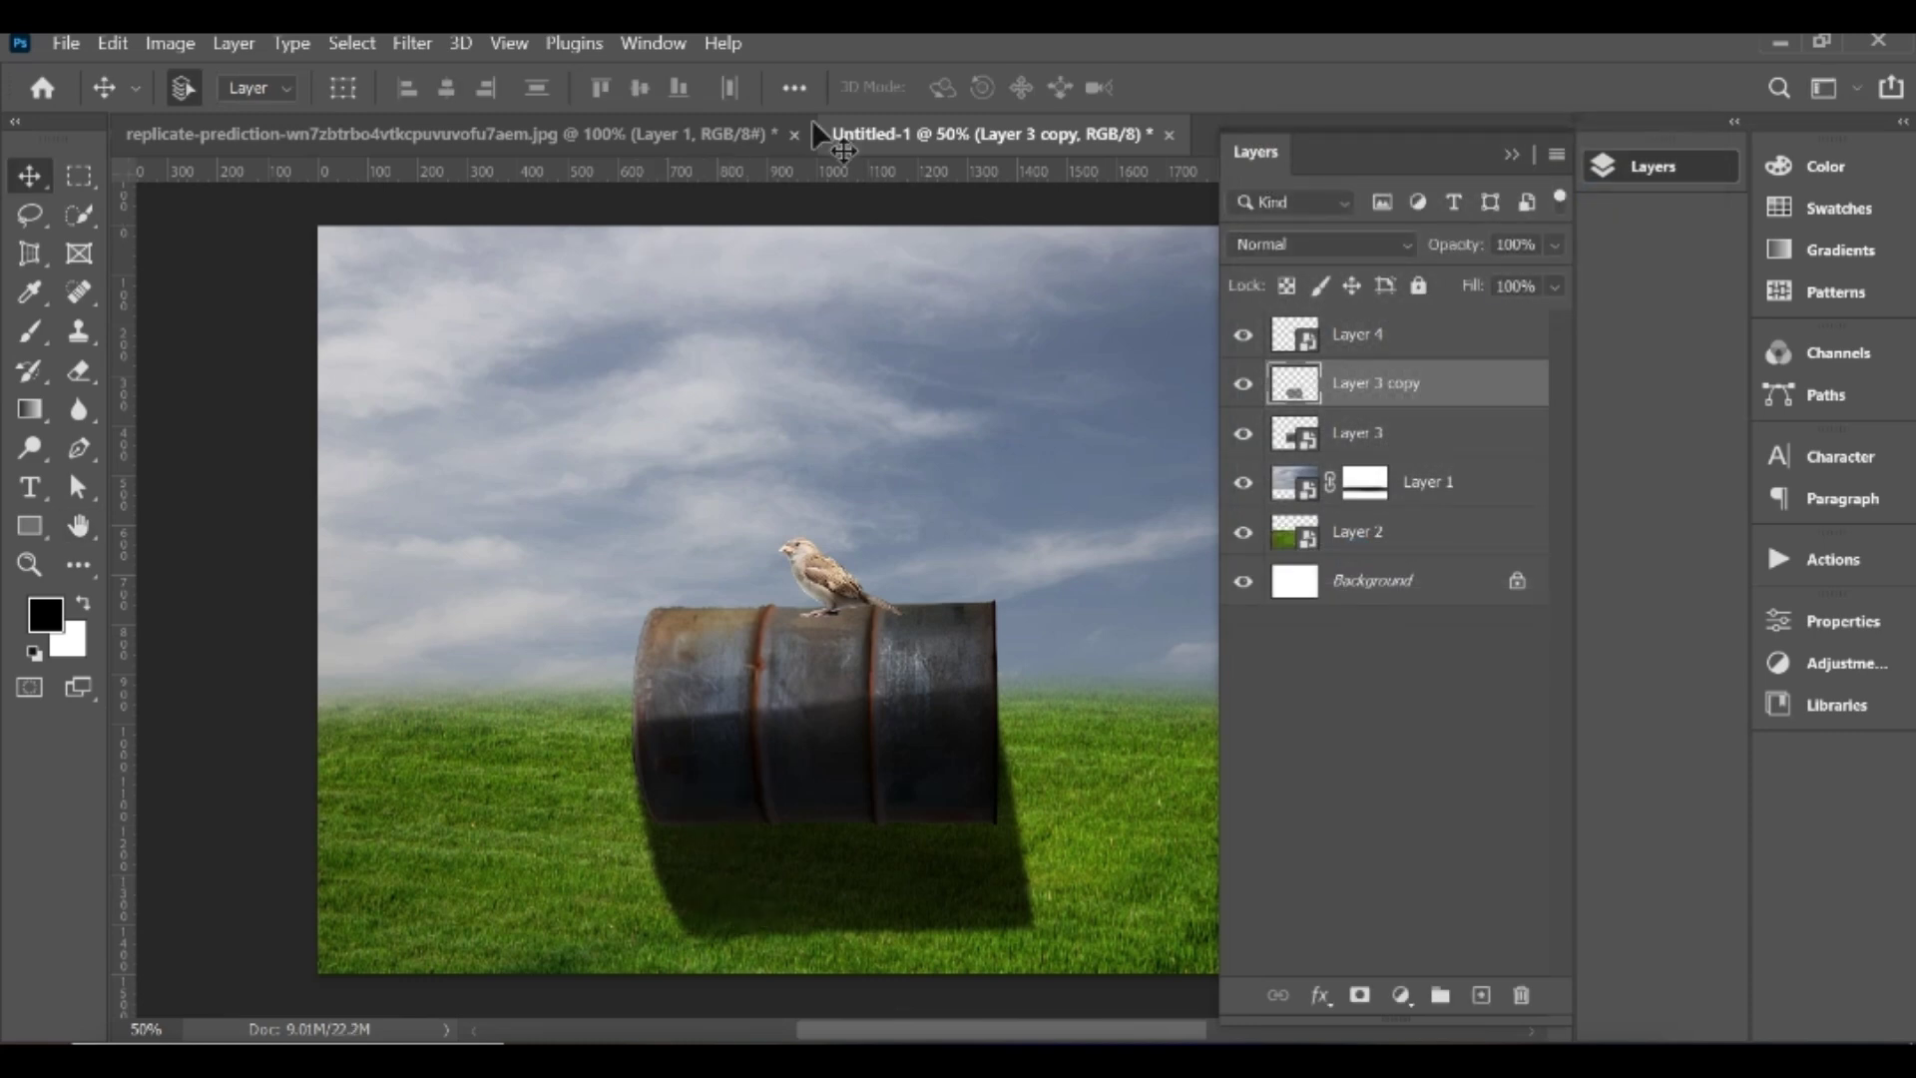
Step: Apply a second Gaussian Blur at about 45.6 px to the barrel shadow
{"action": "left_click", "coordinate": [409, 43]}
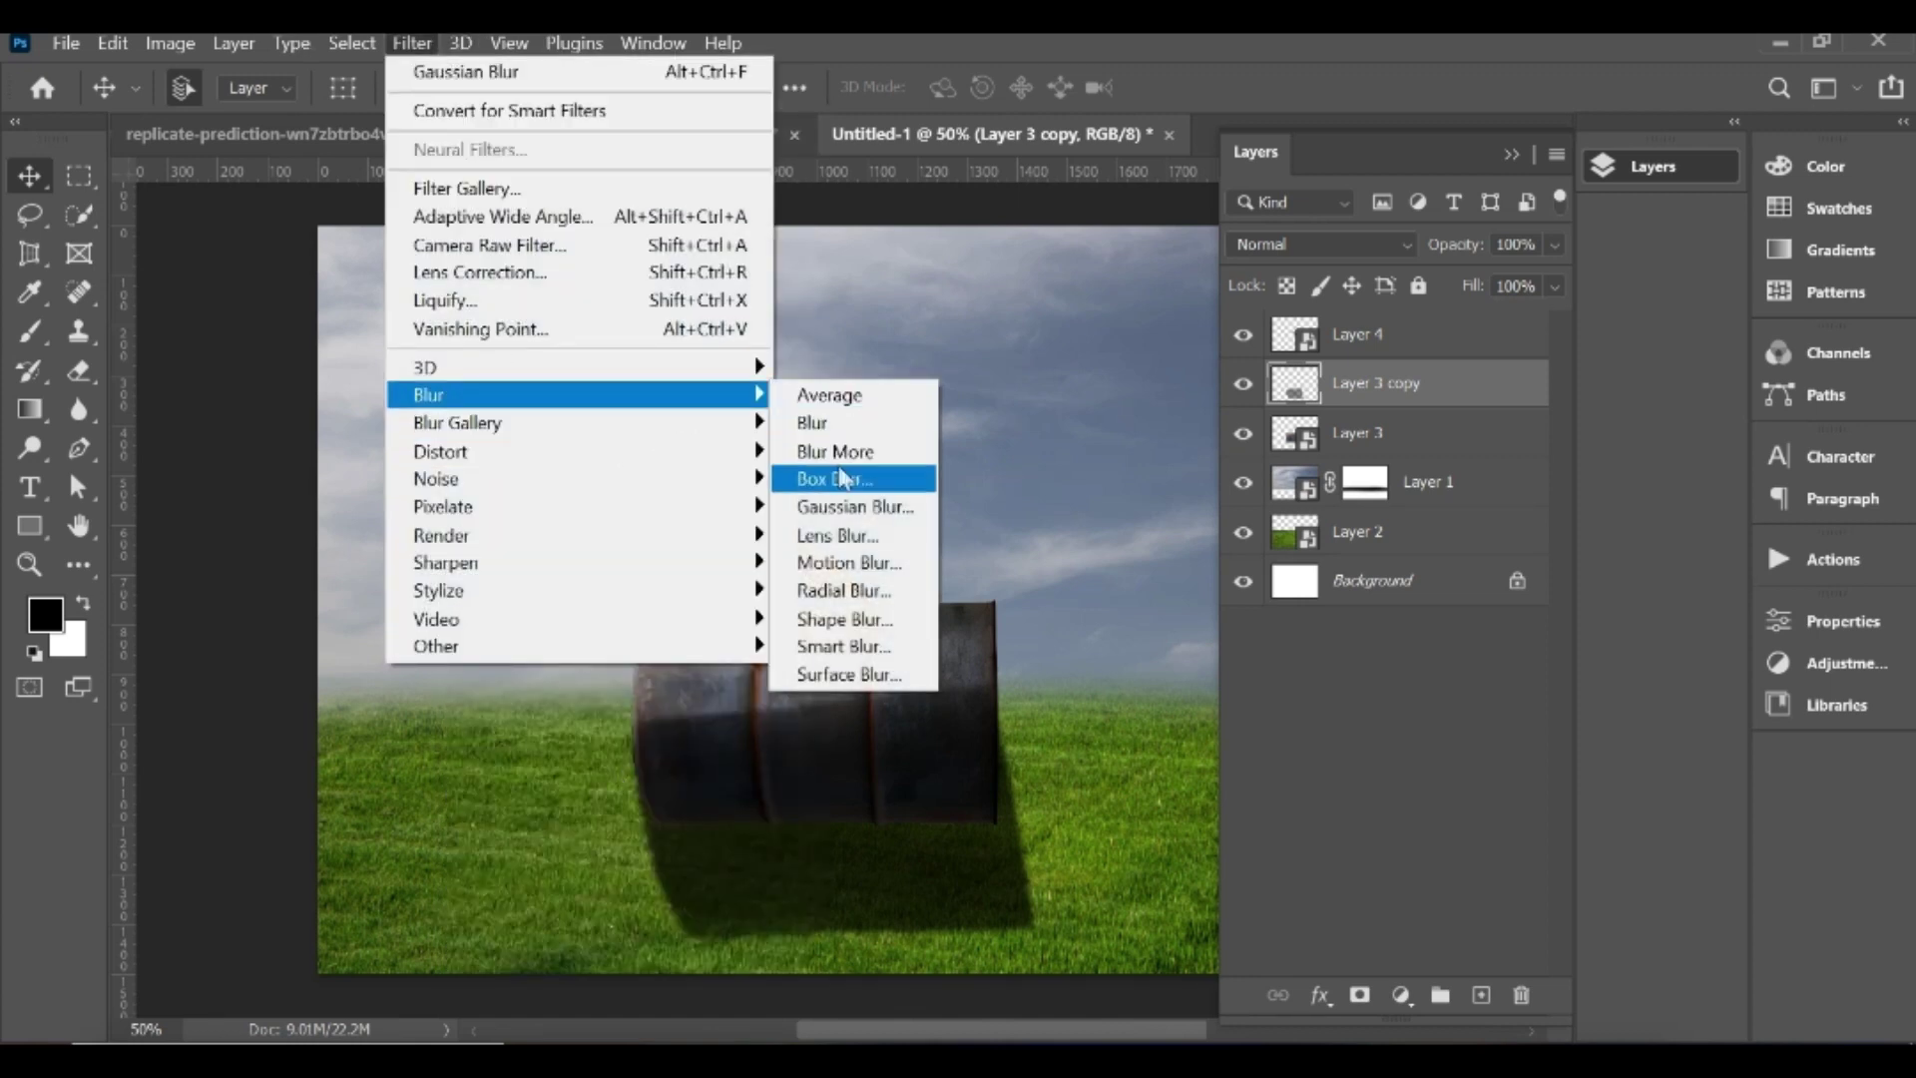
{"action": "left_click", "coordinate": [843, 506]}
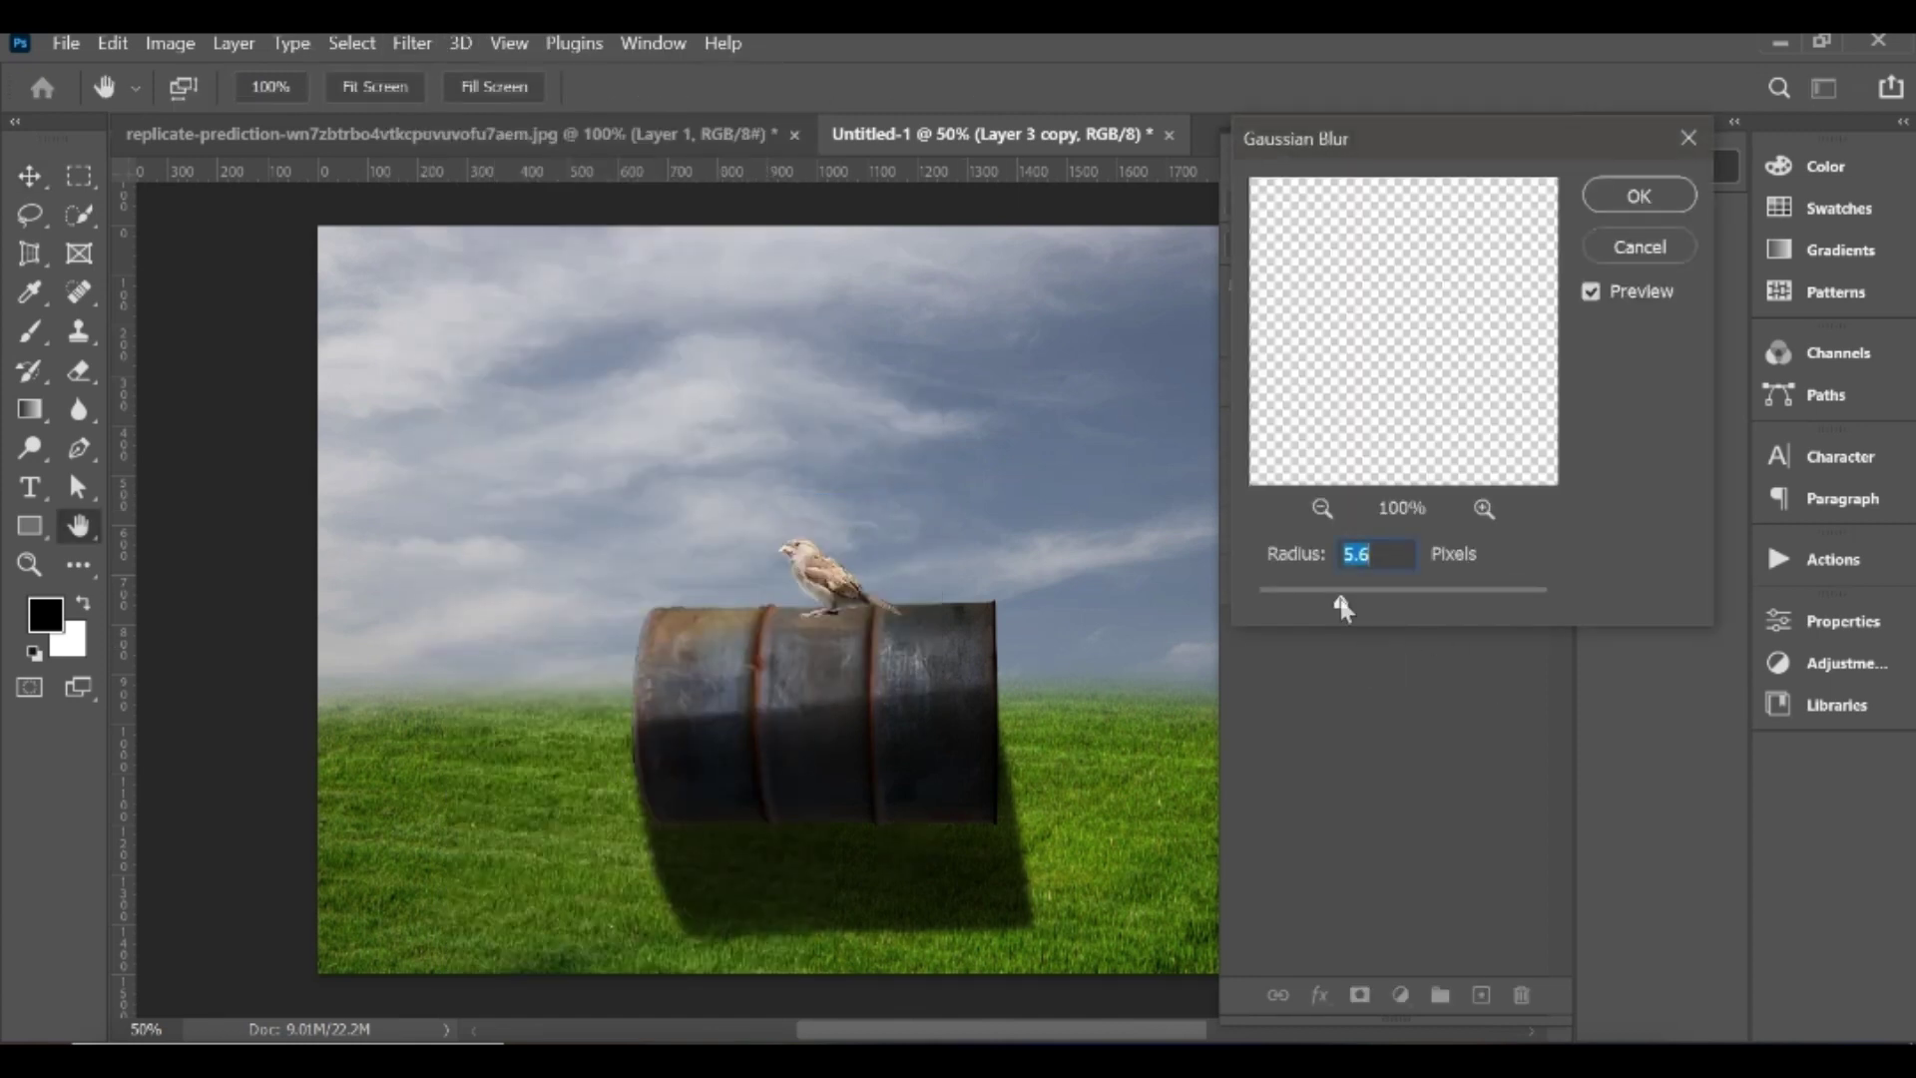
{"action": "mouse_move", "coordinate": [1415, 606]}
{"action": "left_mouse_down"}
{"action": "mouse_move", "coordinate": [1431, 611]}
{"action": "mouse_move", "coordinate": [1416, 606]}
{"action": "left_mouse_up"}
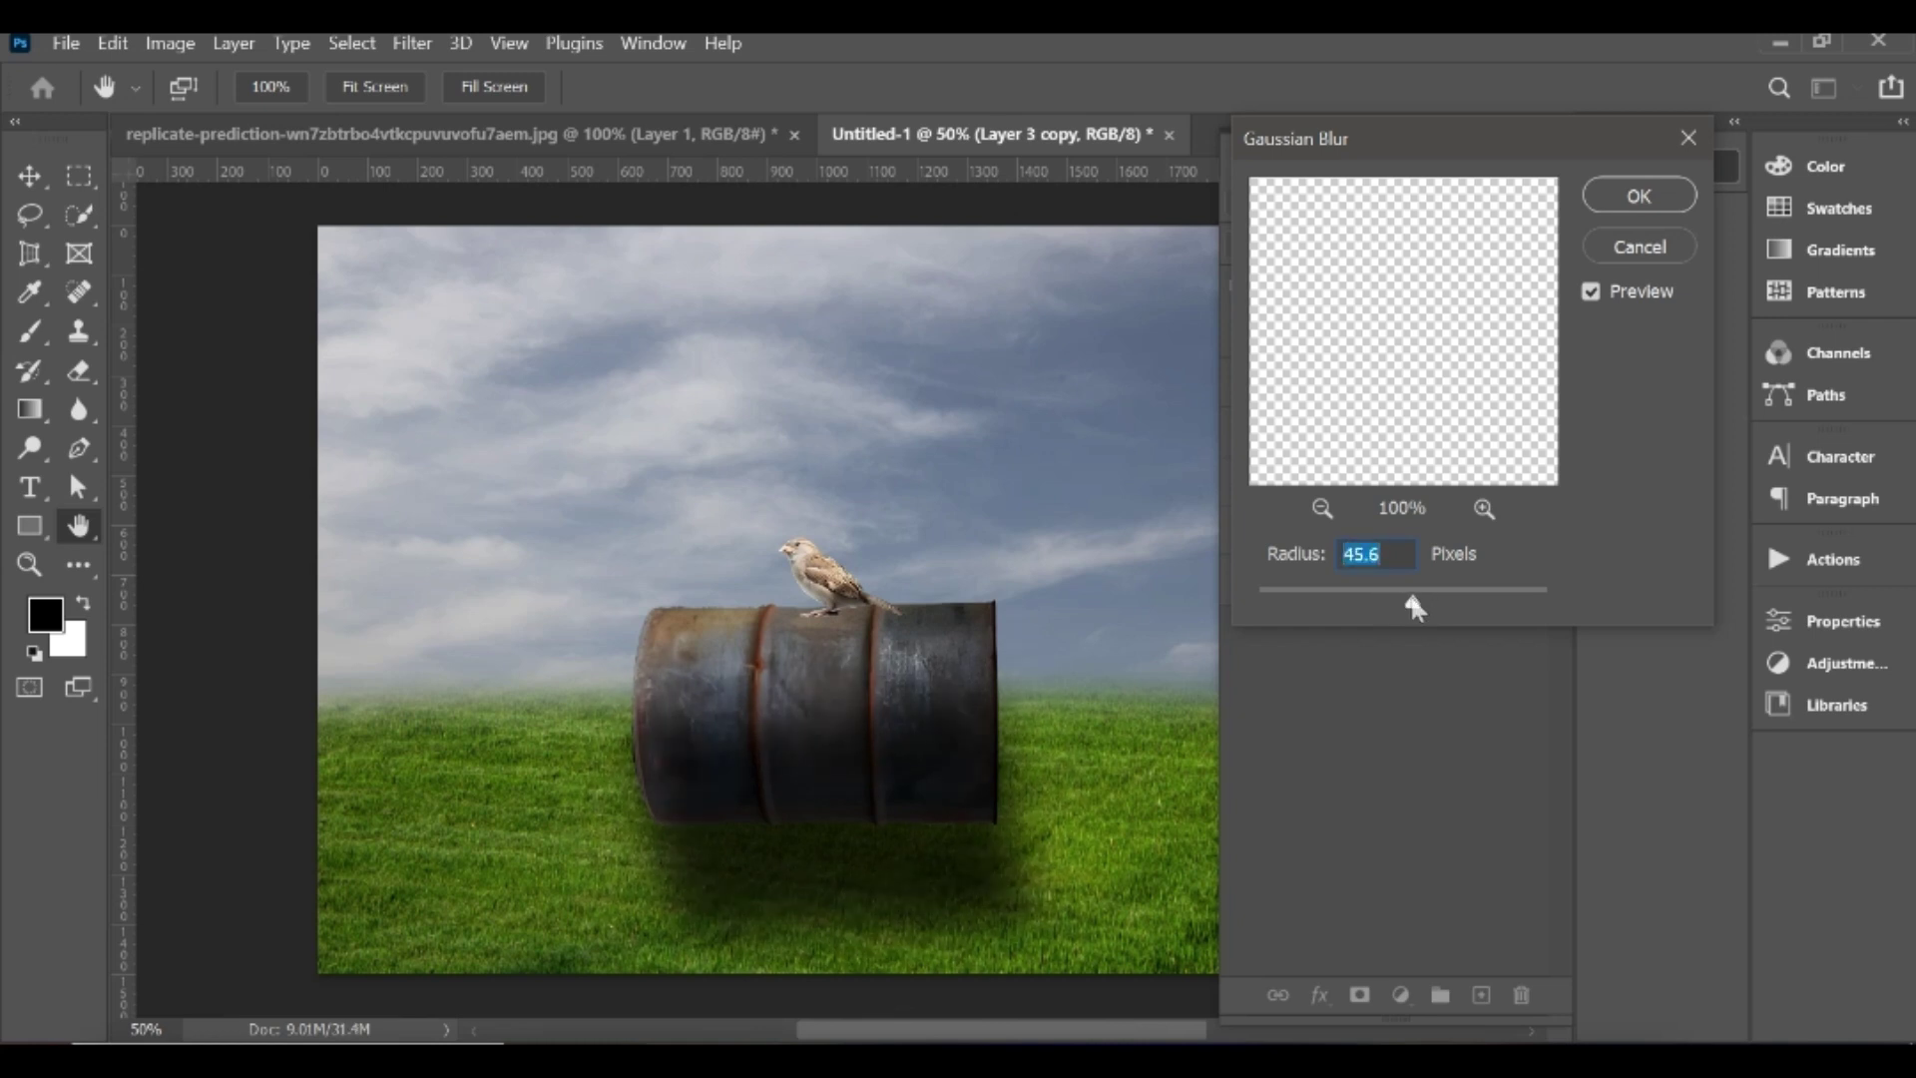
{"action": "left_click", "coordinate": [1641, 197]}
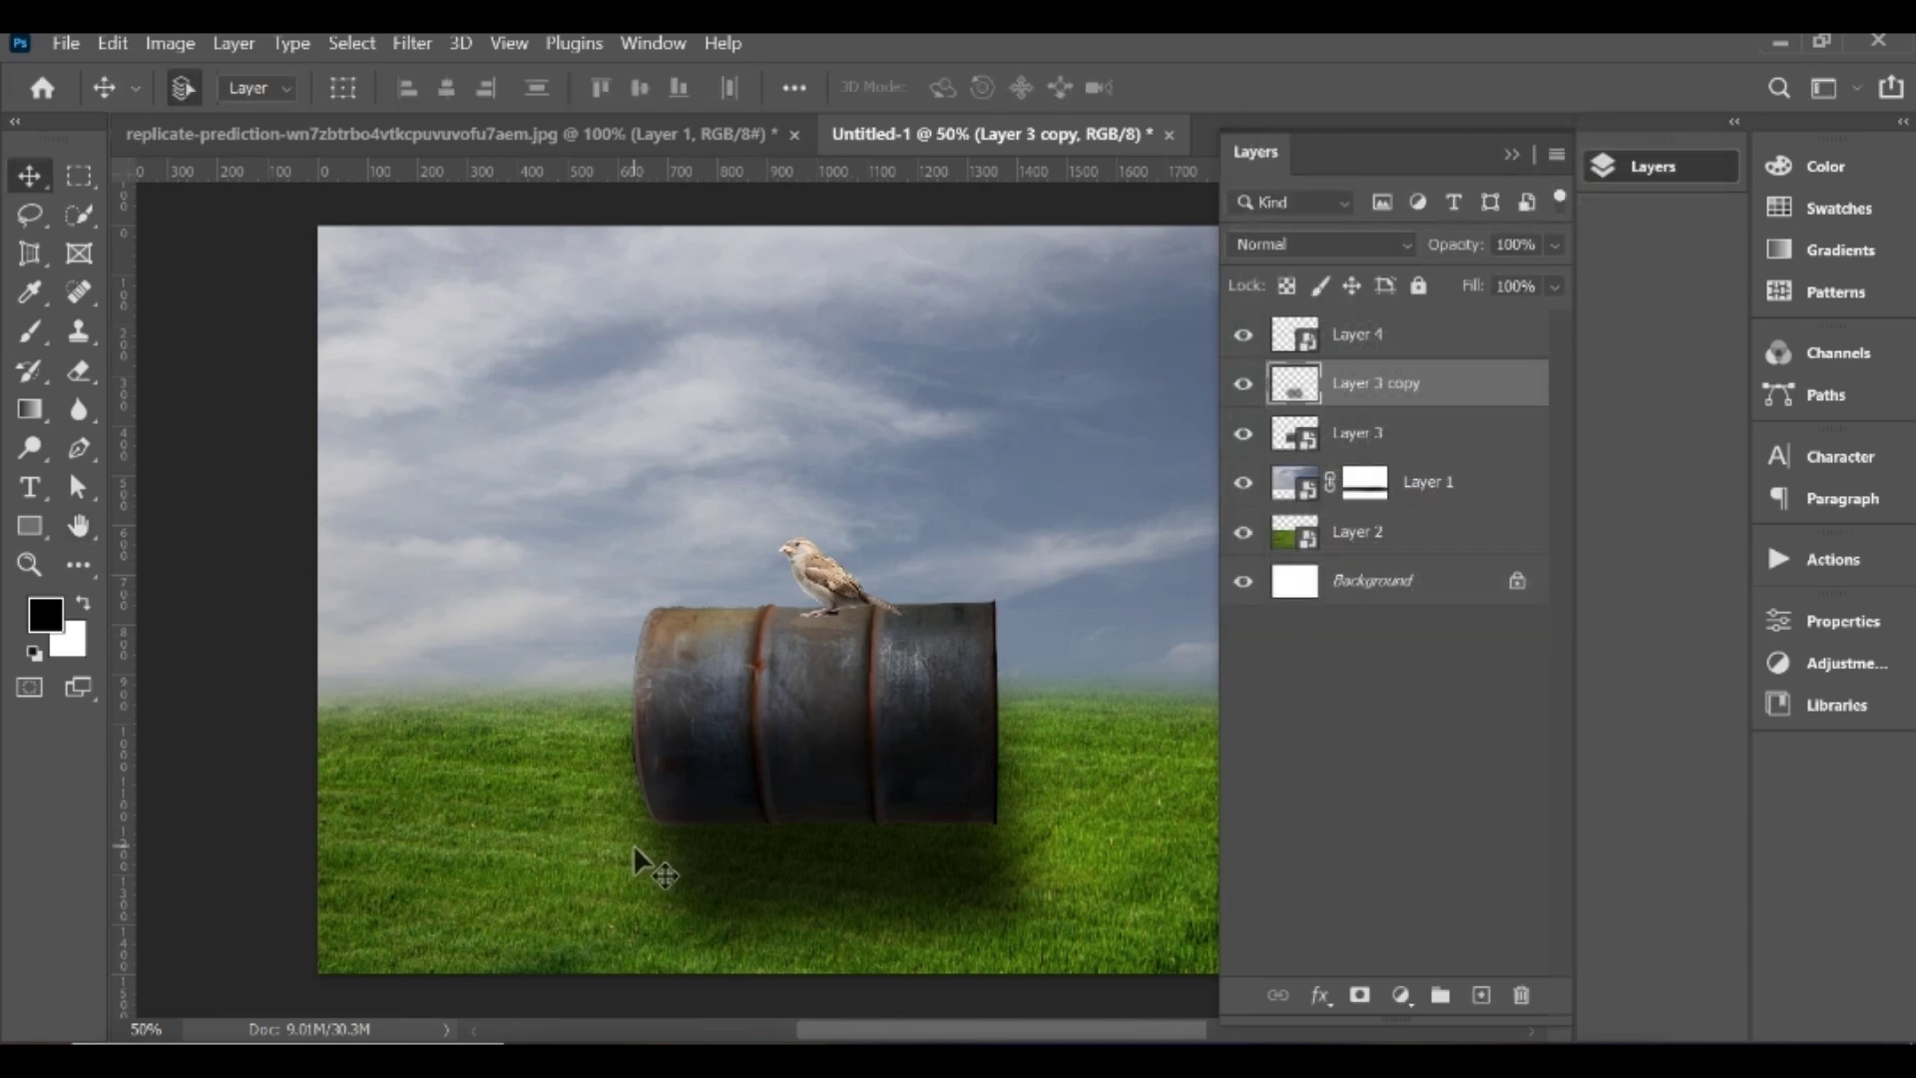
Step: Select the Layer 3 copy shadow's pixels with the Brush, testing and undoing darkening strokes
{"action": "left_click", "coordinate": [29, 331]}
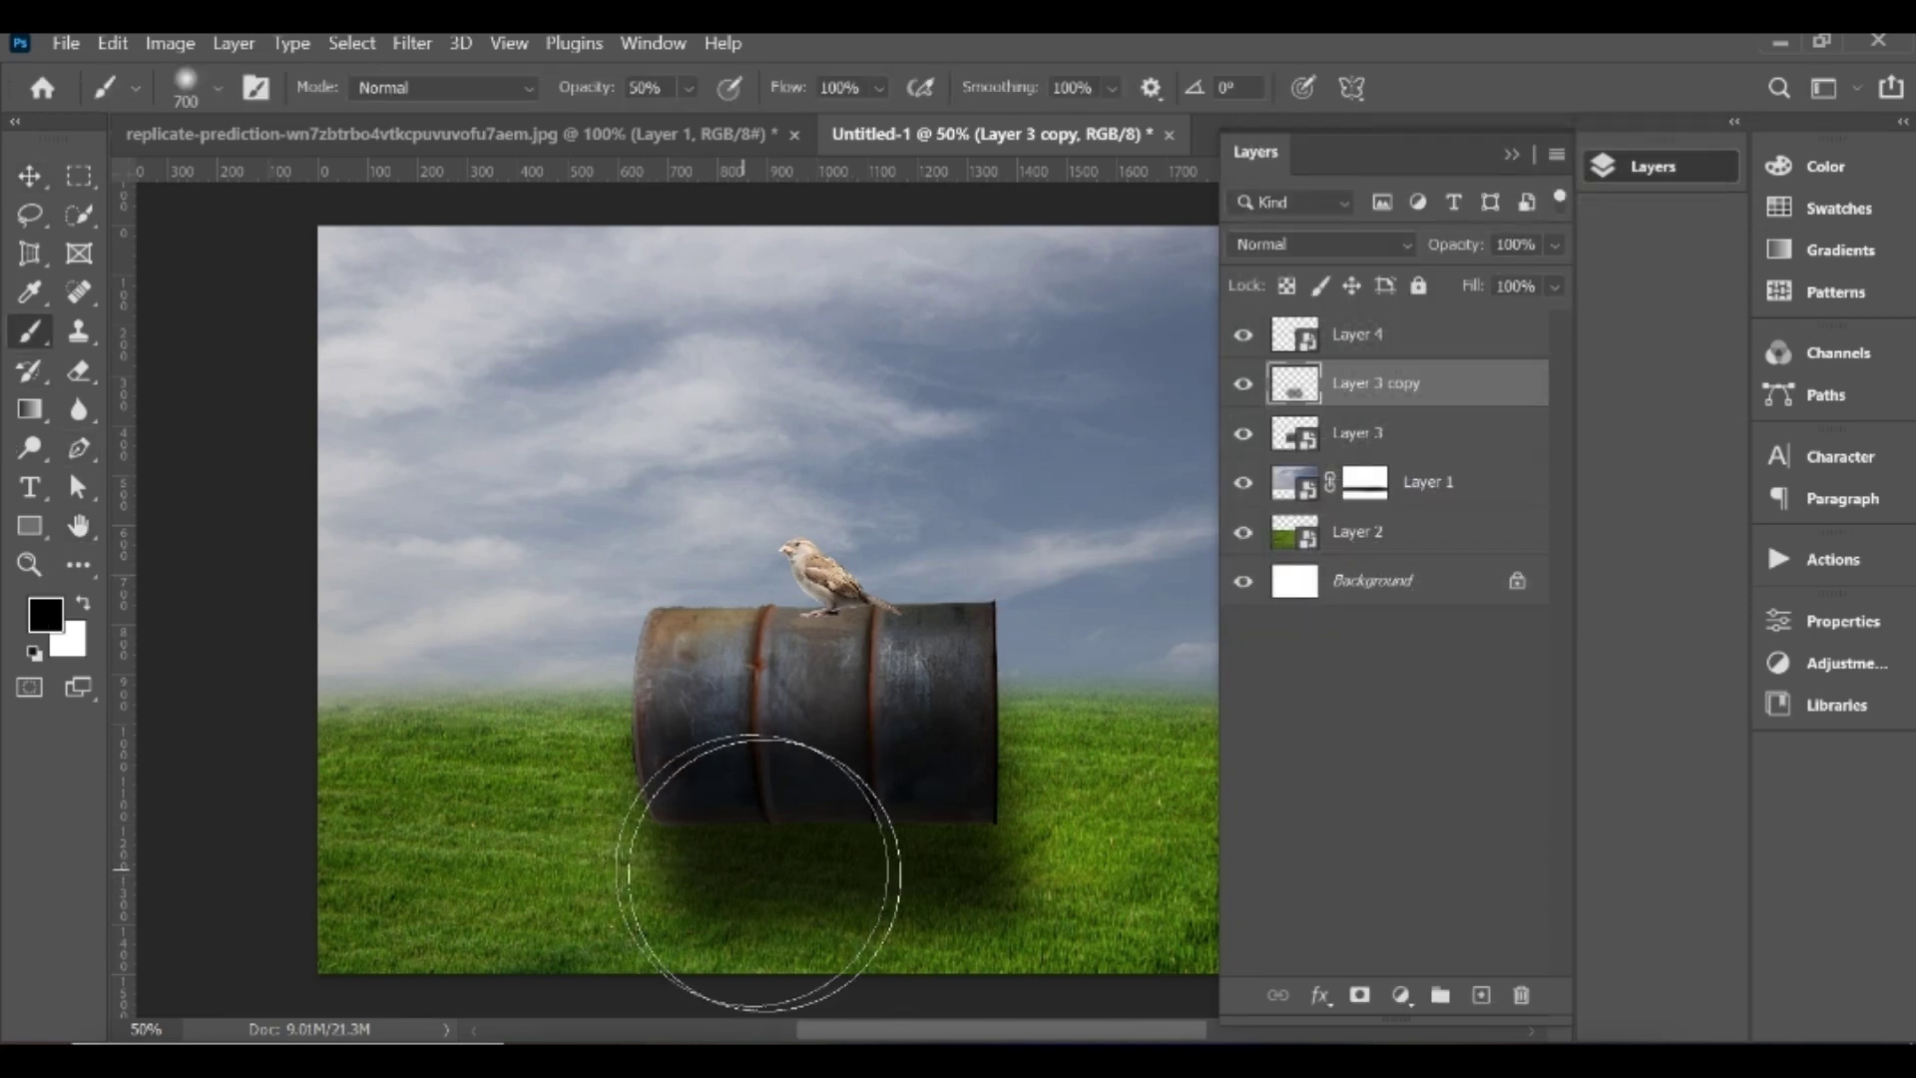
{"action": "left_click_drag", "start_coordinate": [758, 874], "coordinate": [1069, 941]}
{"action": "key", "text": "ctrl+z"}
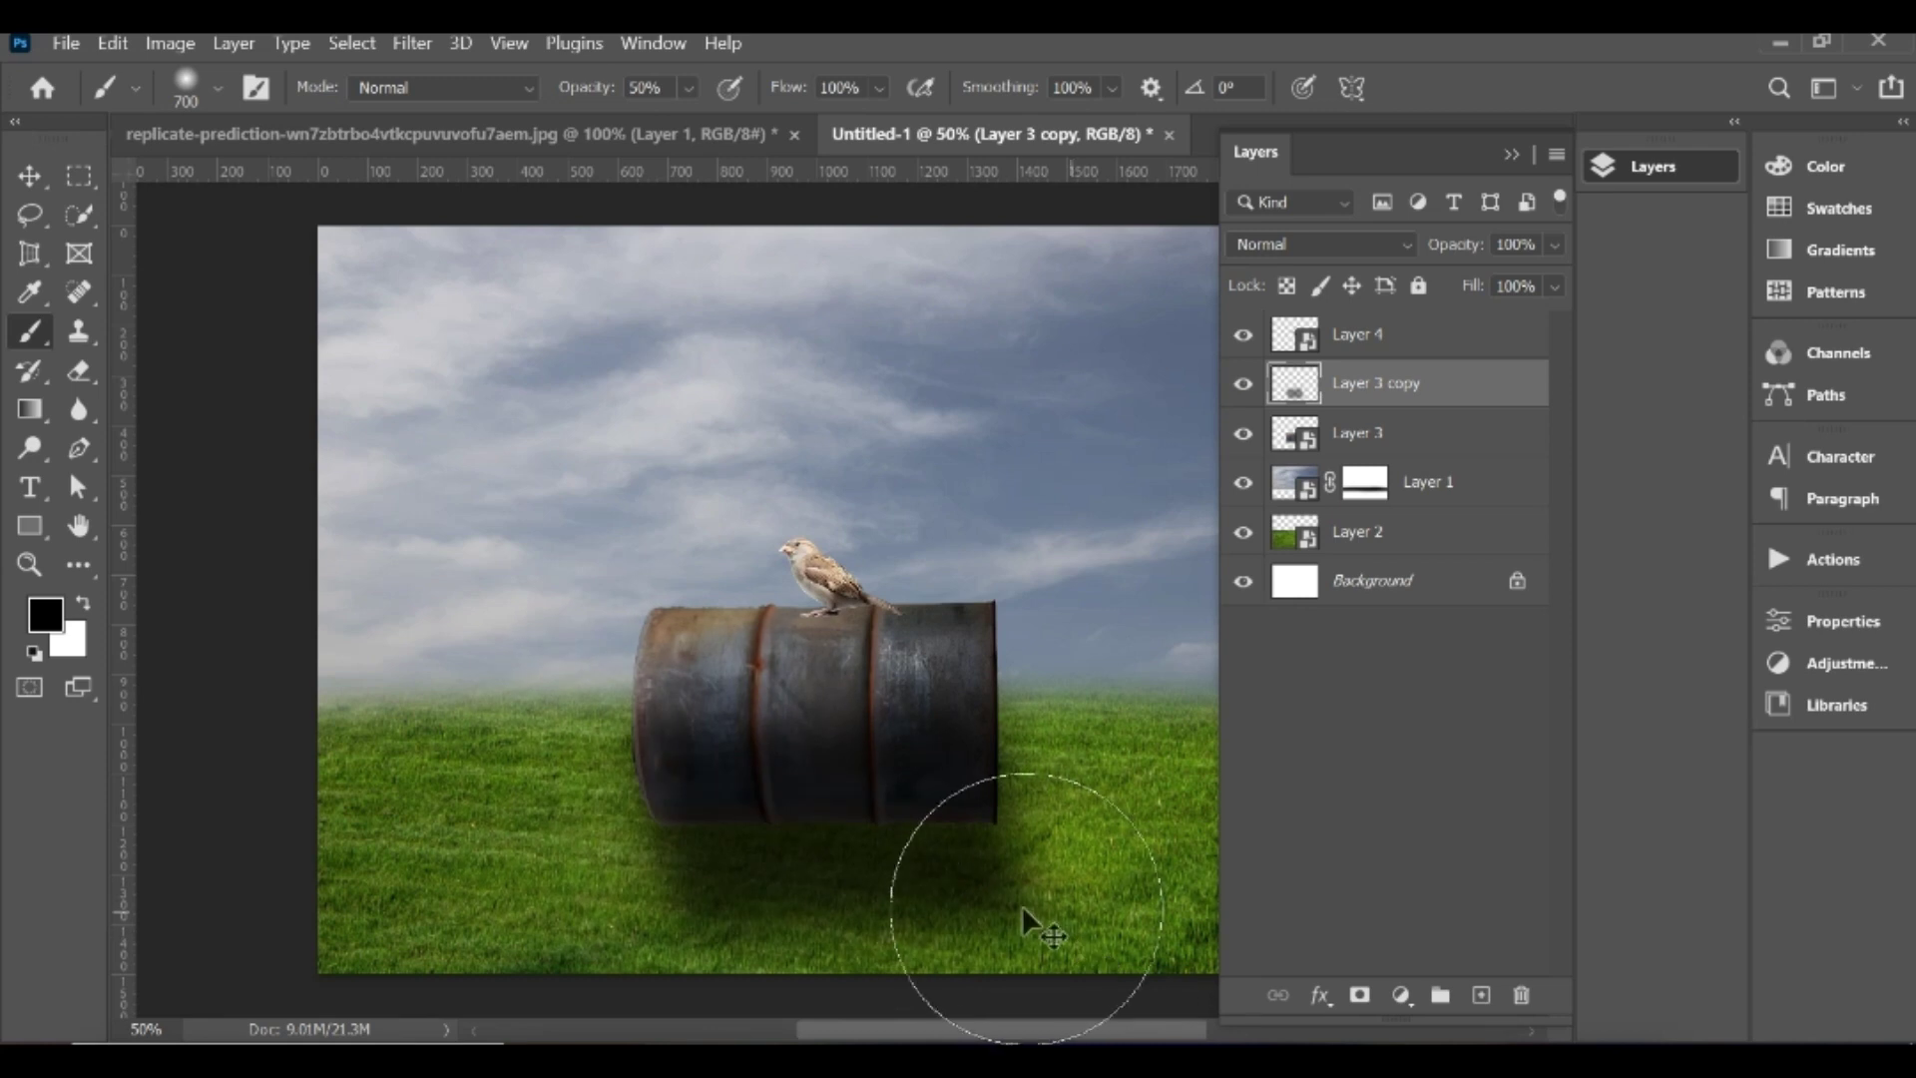
{"action": "right_click", "coordinate": [1315, 377]}
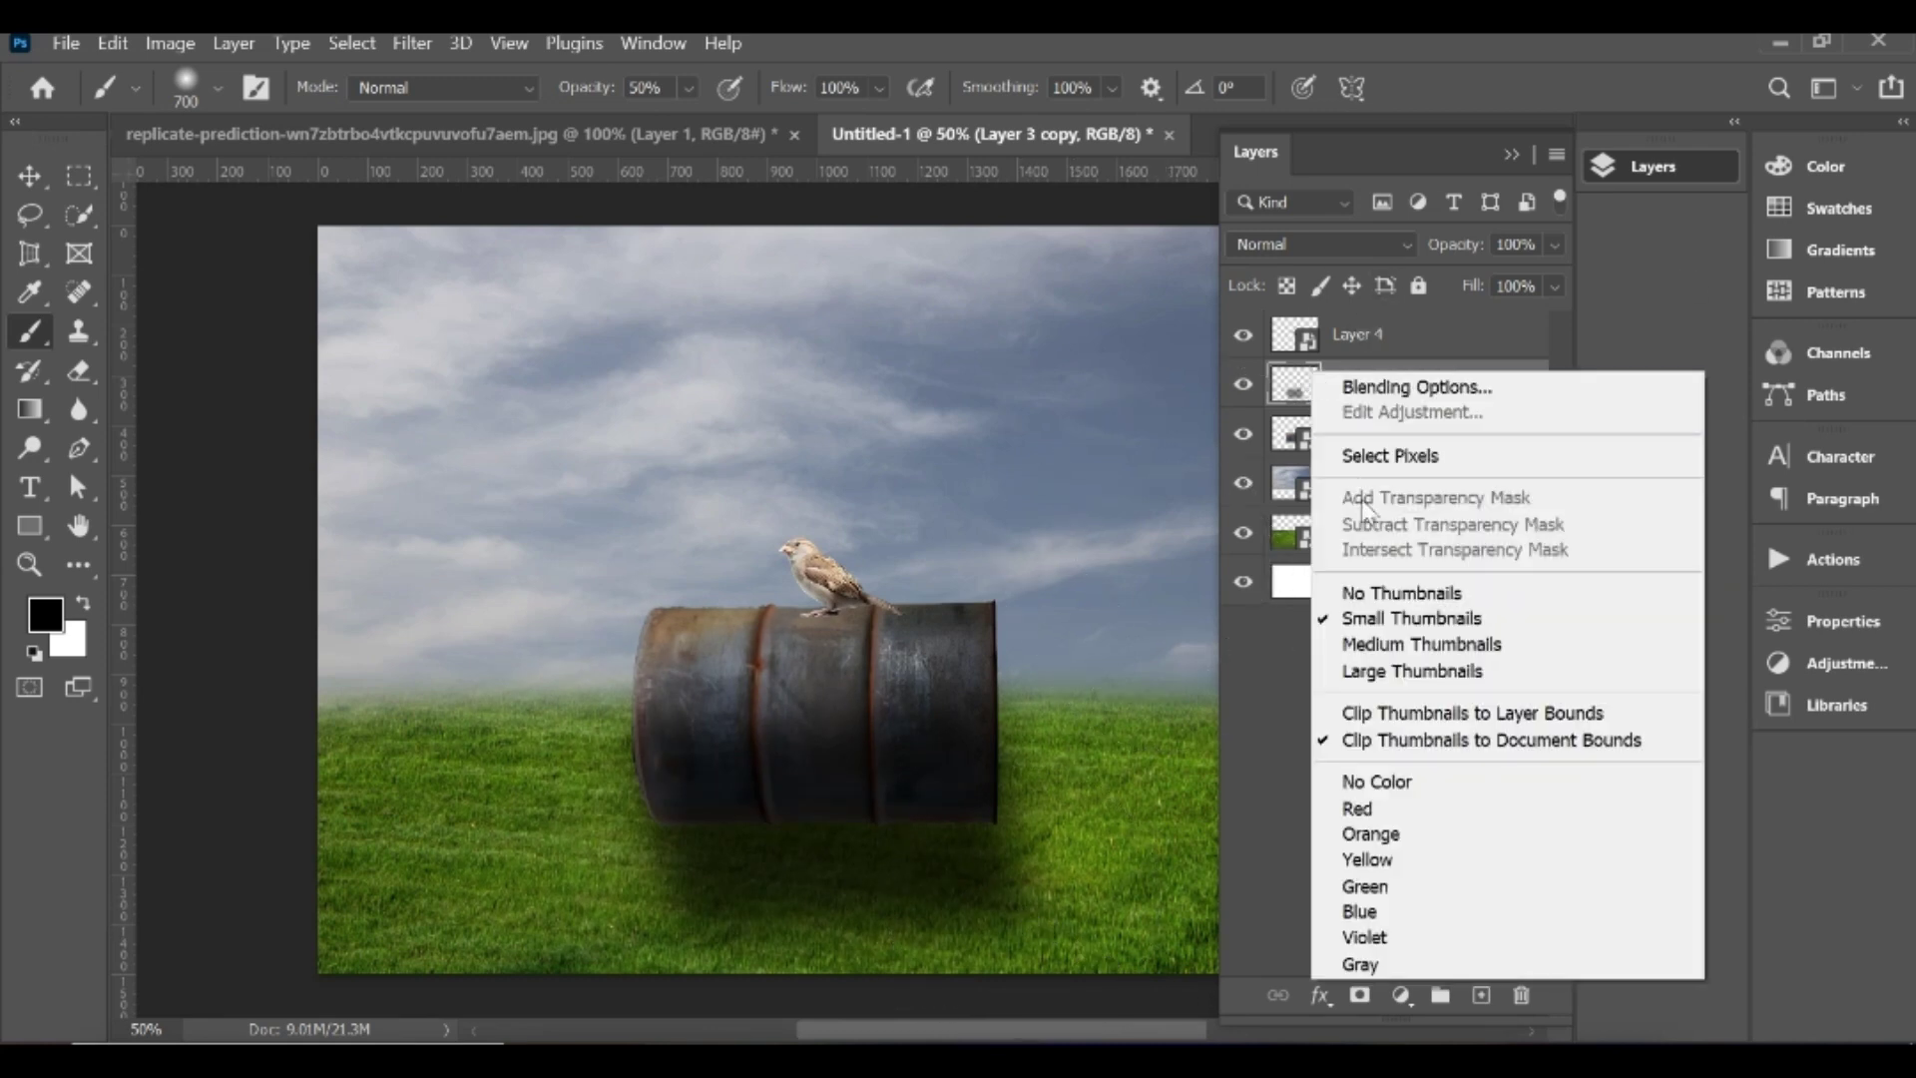
{"action": "left_click", "coordinate": [1387, 455]}
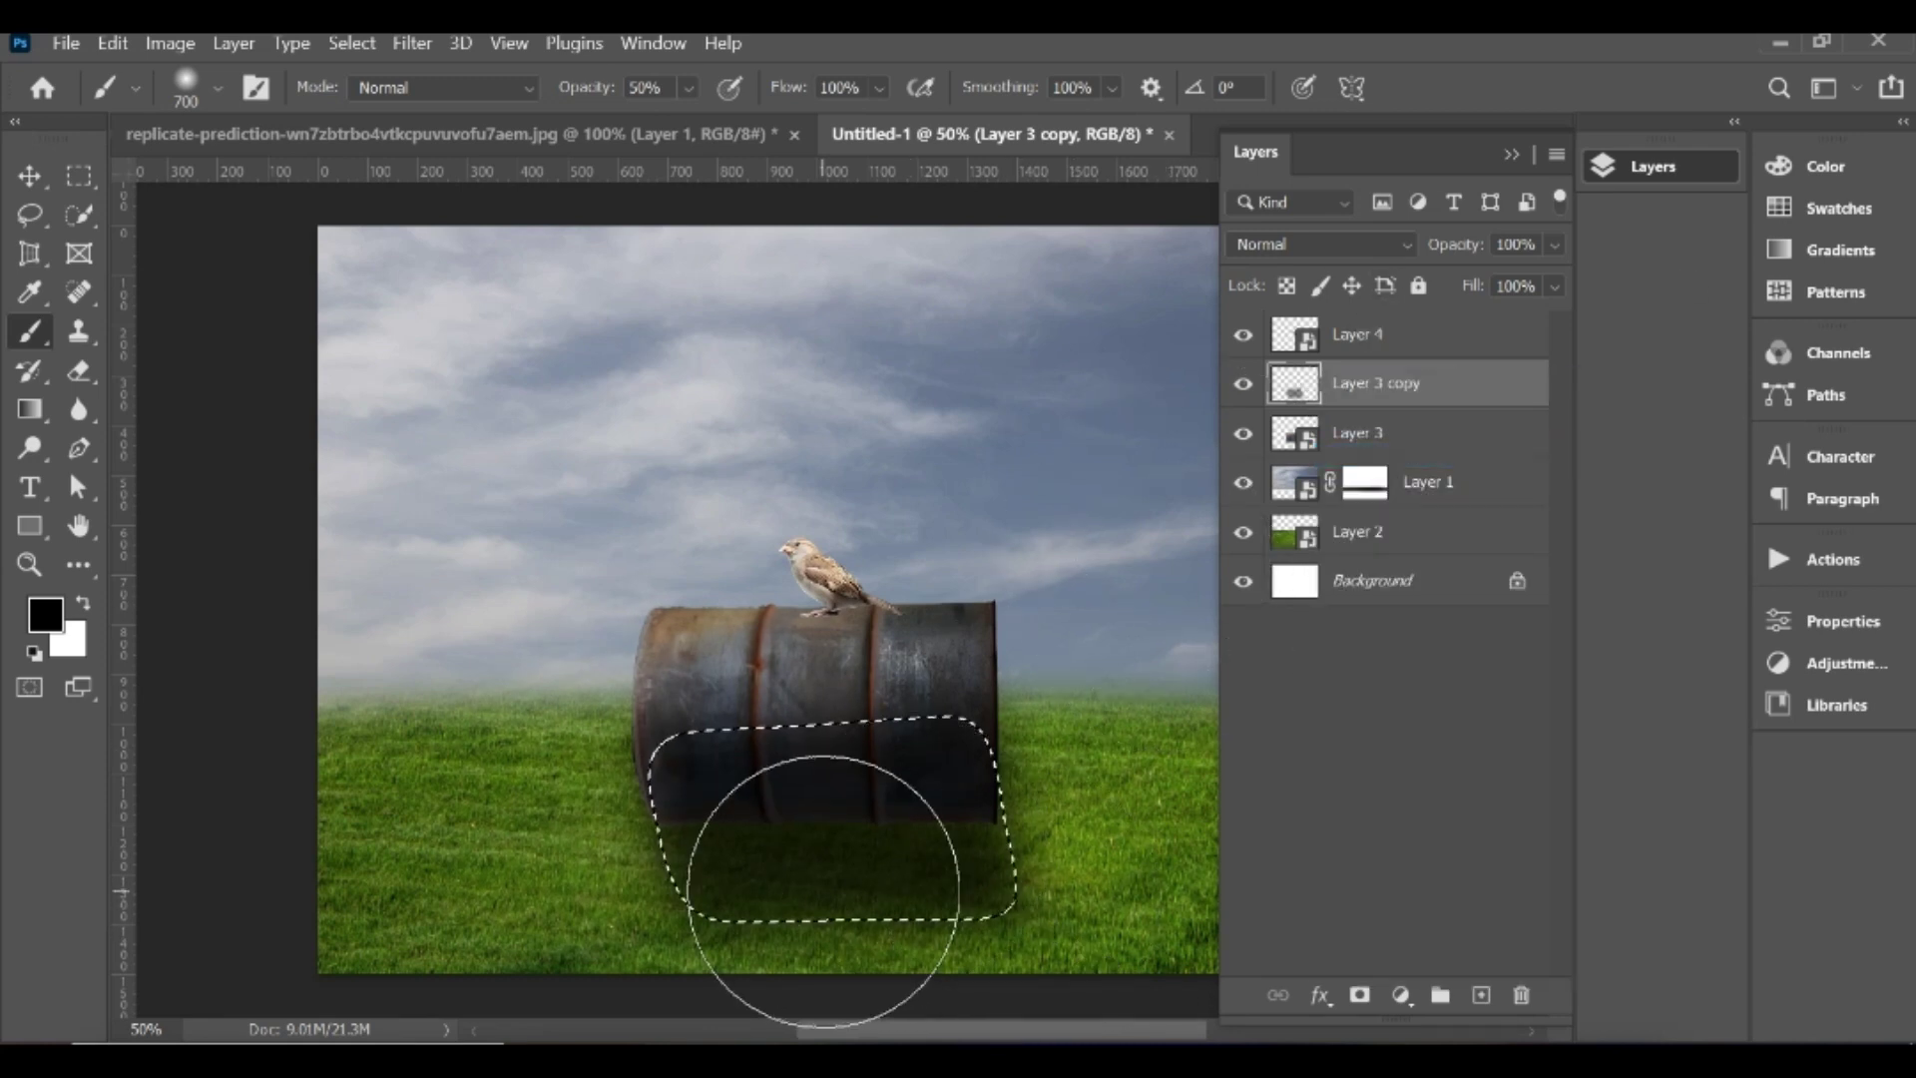
{"action": "mouse_move", "coordinate": [823, 888]}
{"action": "left_mouse_down"}
{"action": "mouse_move", "coordinate": [791, 920]}
{"action": "mouse_move", "coordinate": [1006, 920]}
{"action": "mouse_move", "coordinate": [743, 918]}
{"action": "mouse_move", "coordinate": [735, 835]}
{"action": "mouse_move", "coordinate": [813, 791]}
{"action": "mouse_move", "coordinate": [1018, 812]}
{"action": "left_mouse_up"}
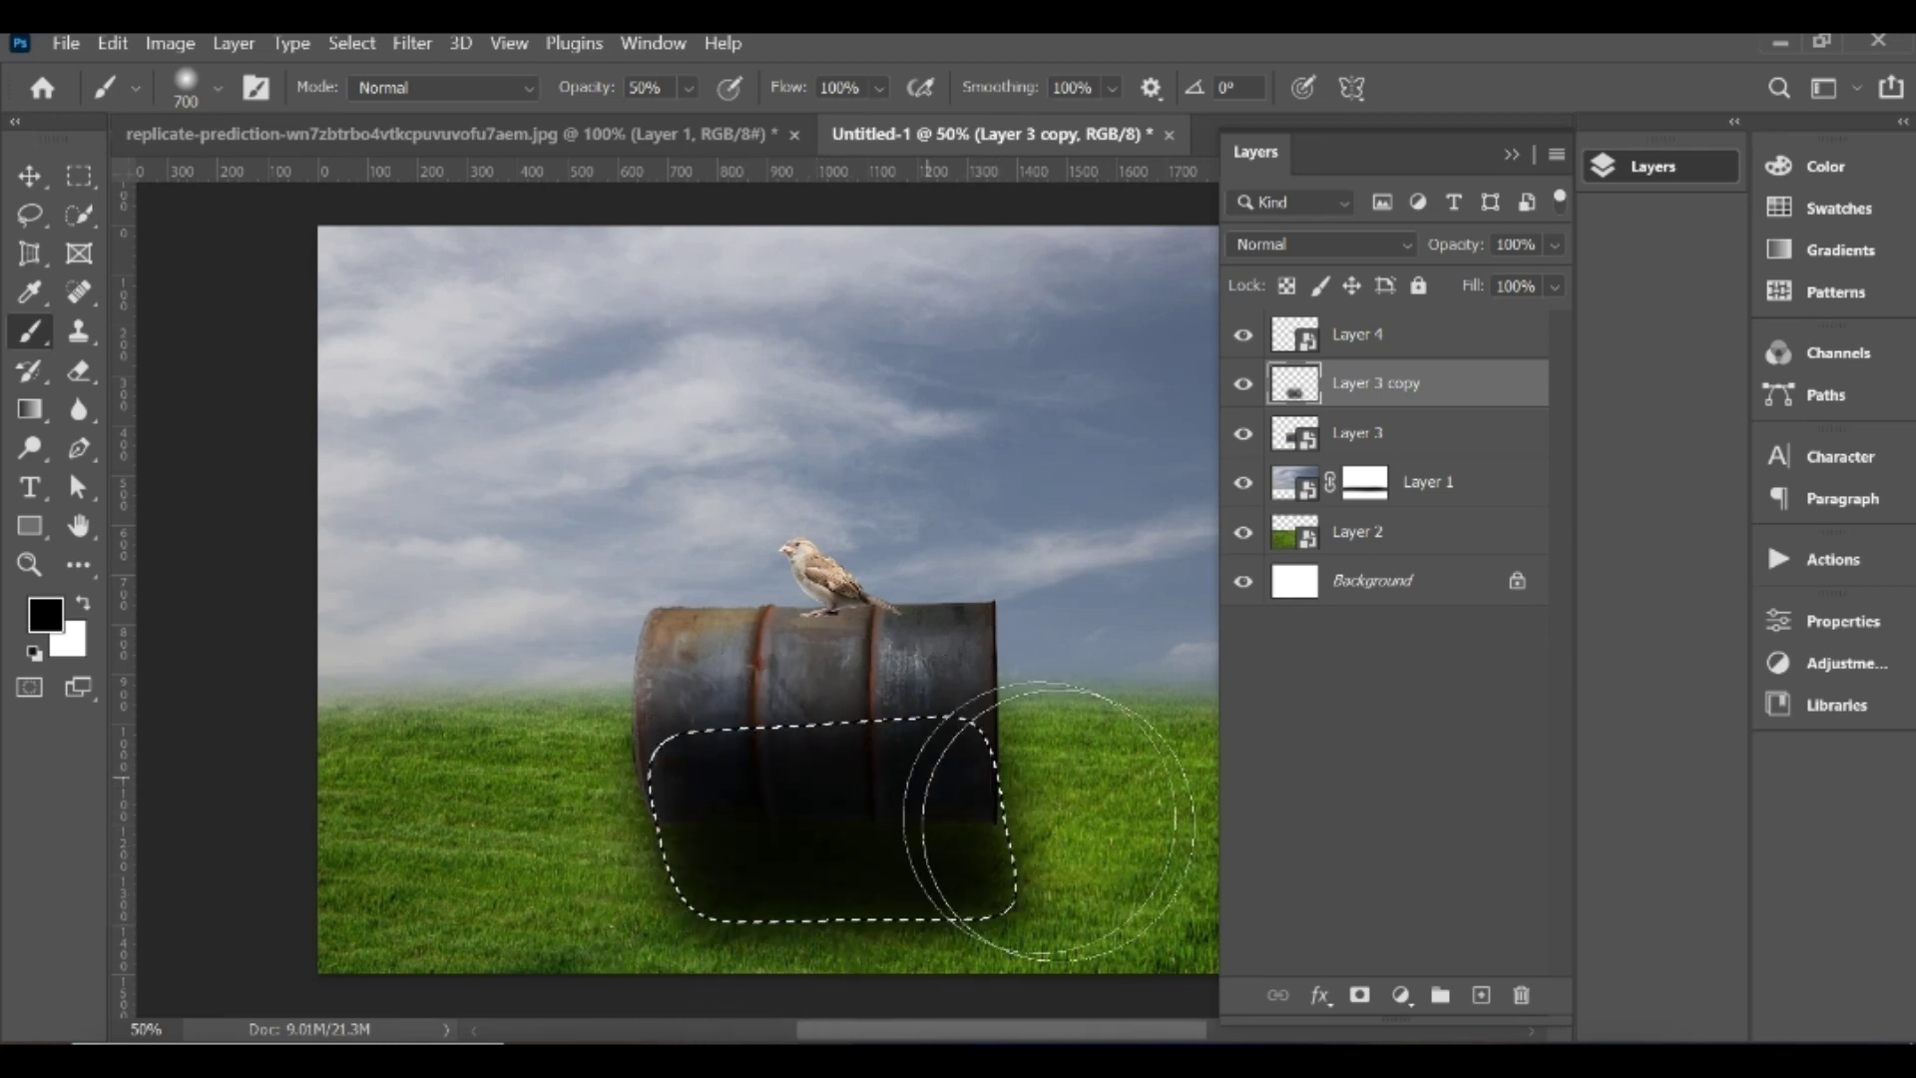
{"action": "key", "text": "ctrl+z"}
{"action": "key", "text": "ctrl+z"}
{"action": "key", "text": "ctrl+z"}
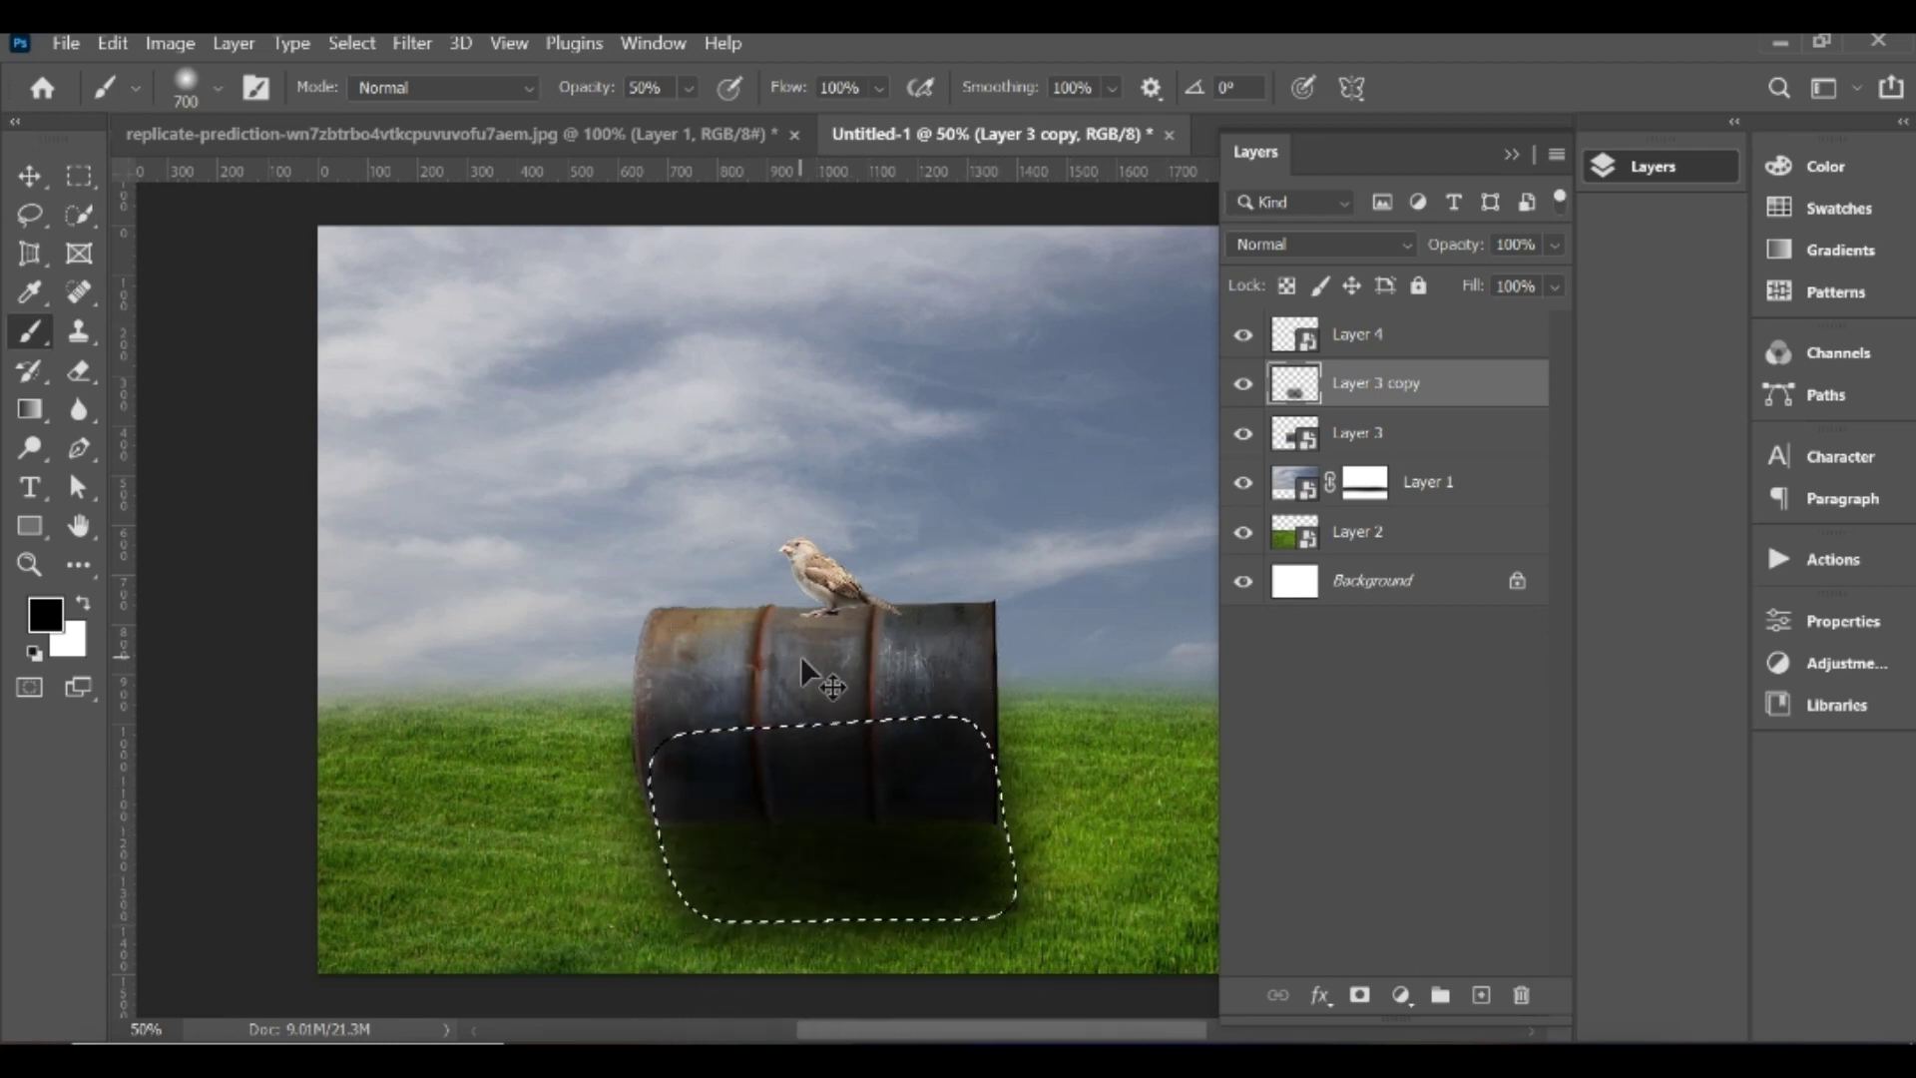
{"action": "key", "text": "ctrl+z"}
{"action": "key", "text": "ctrl+z"}
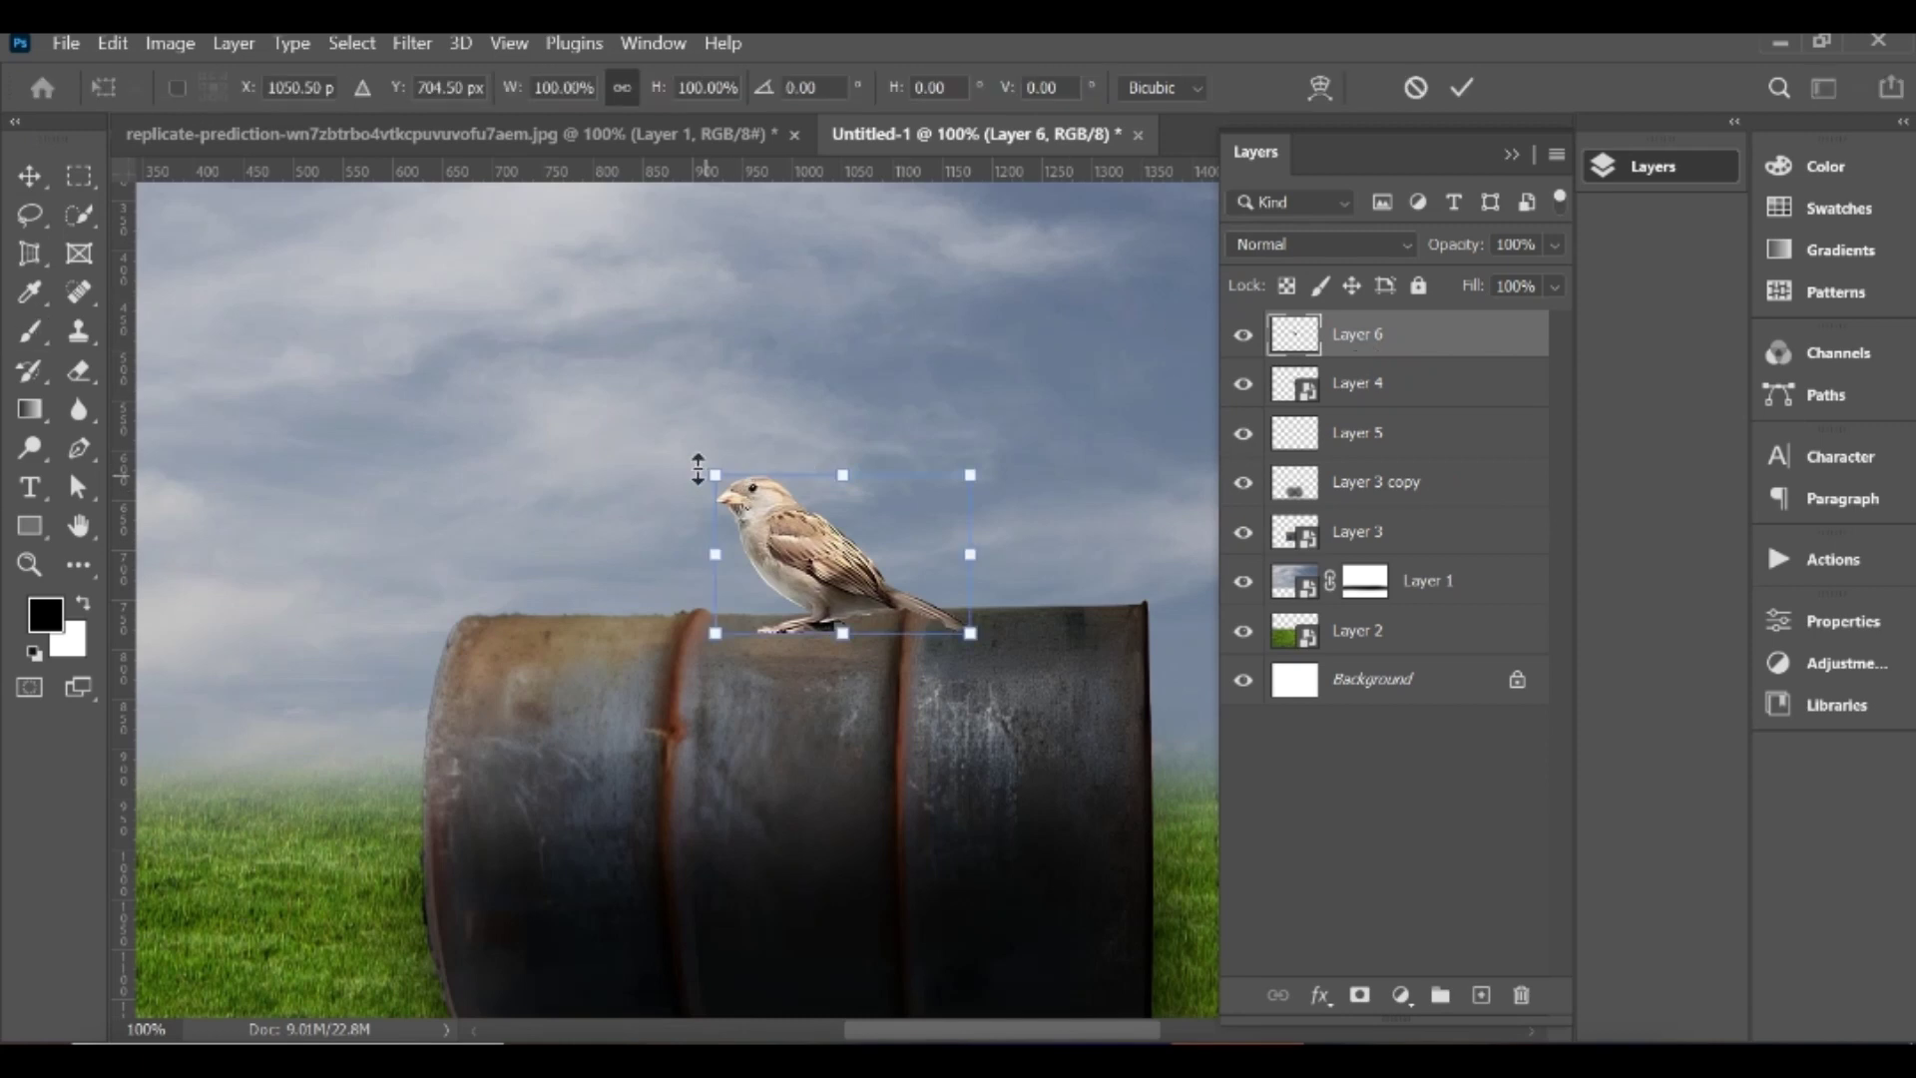
Step: Flip the bird copy horizontally and vertically, move it below the sparrow, and make it a Smart Object
{"action": "right_click", "coordinate": [808, 516]}
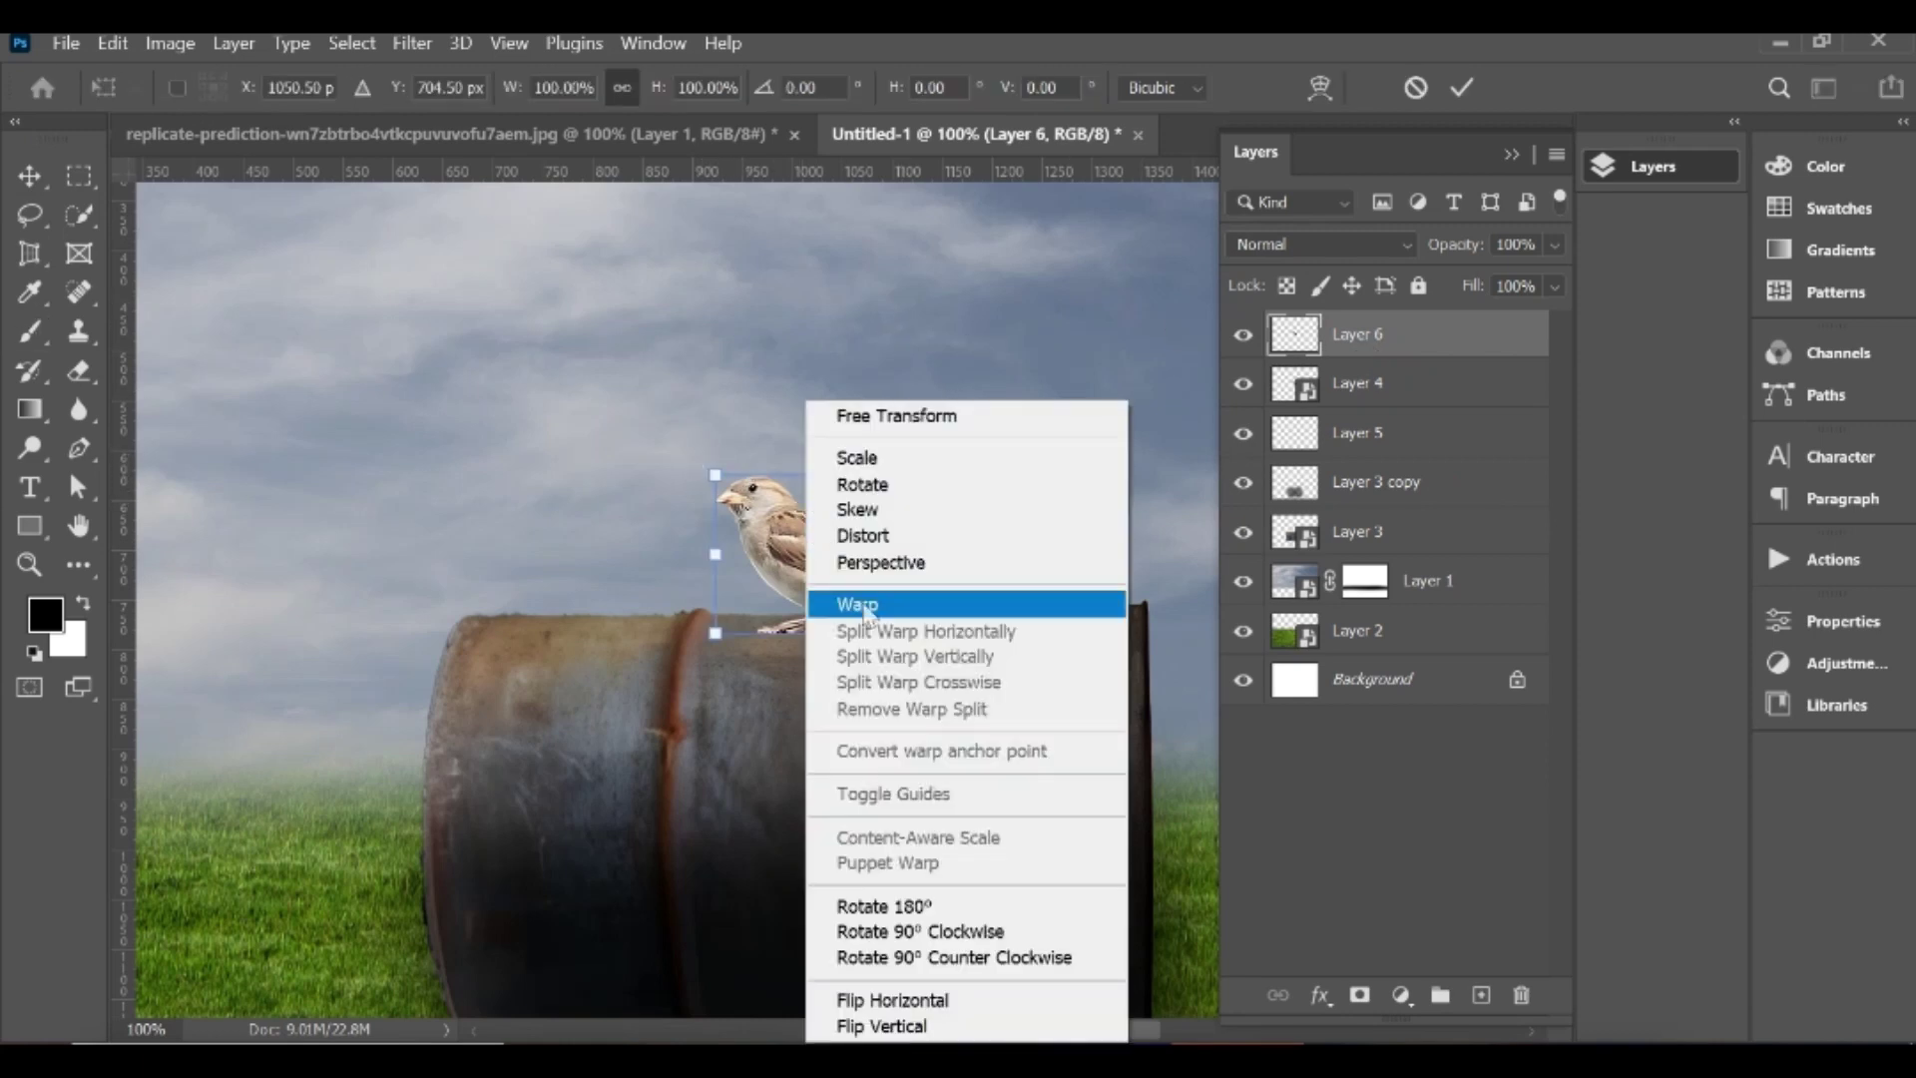
{"action": "left_click", "coordinate": [910, 1001]}
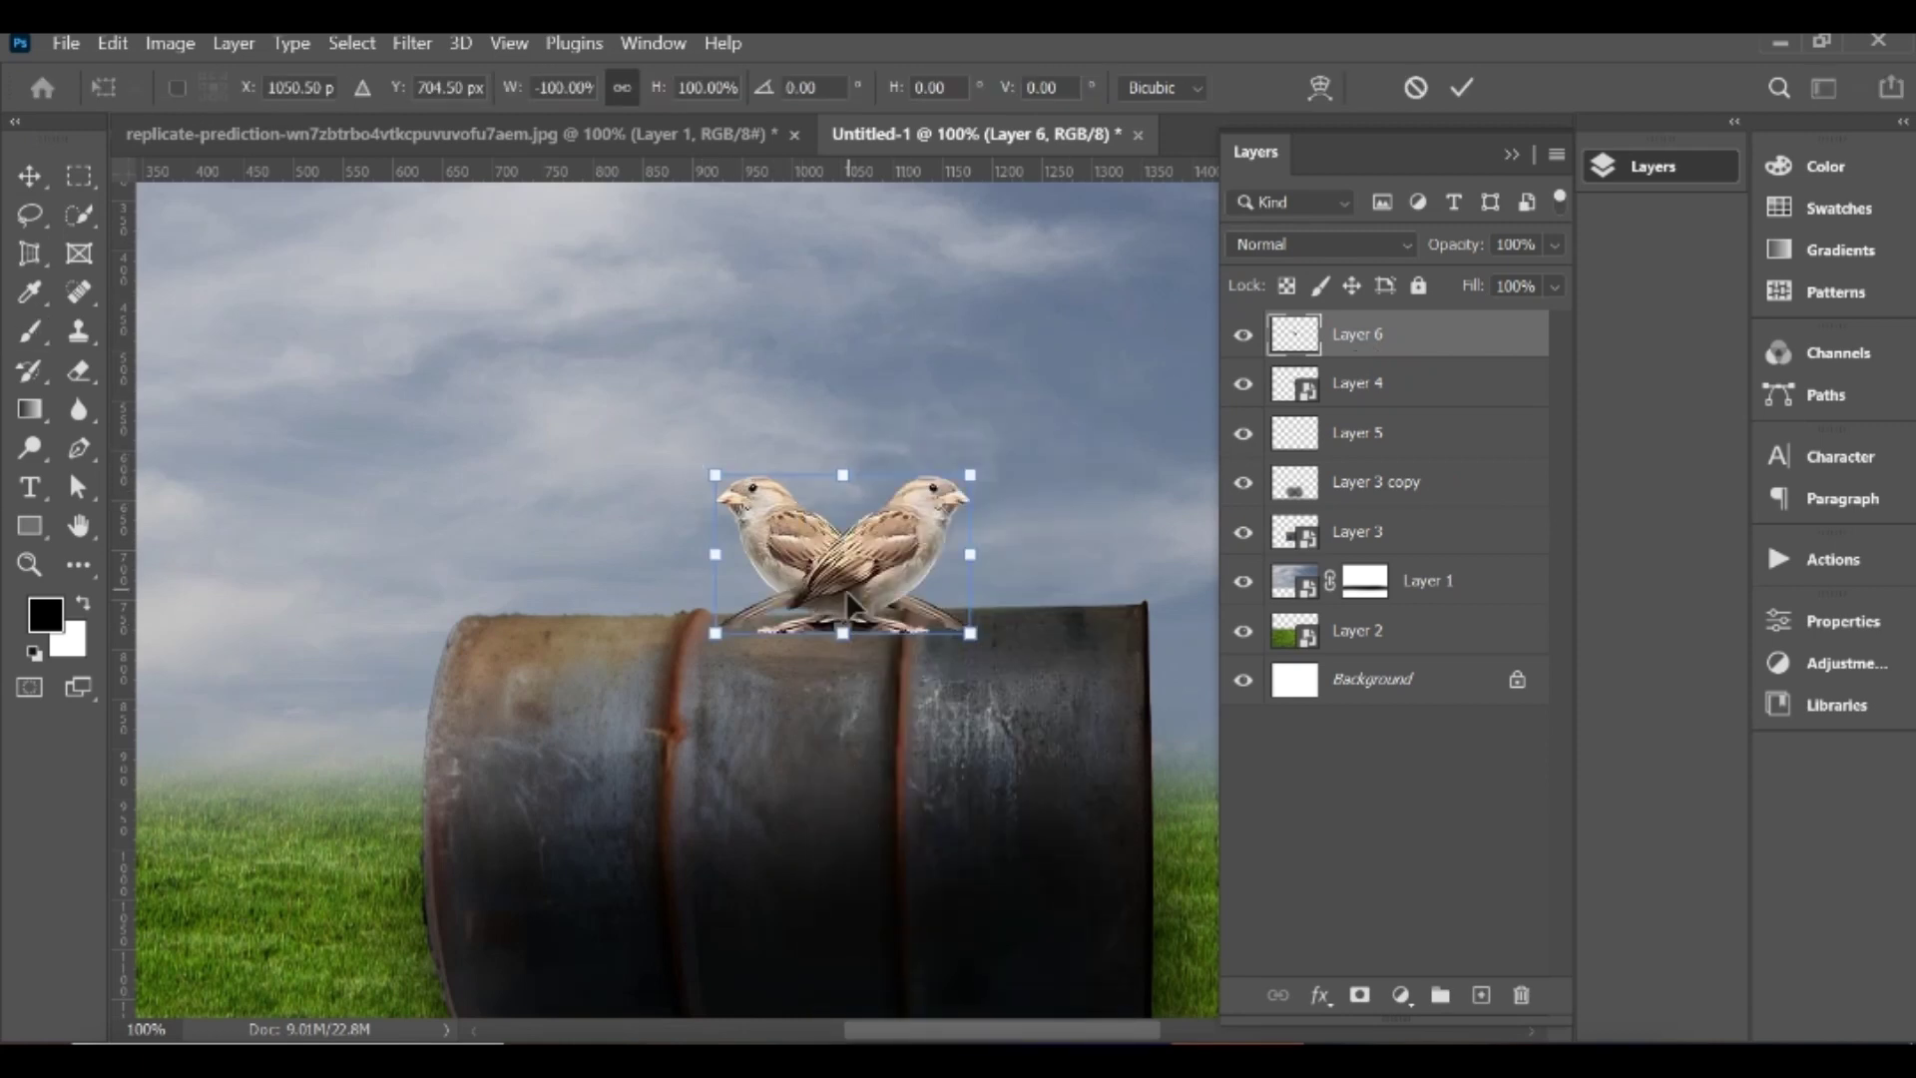
{"action": "right_click", "coordinate": [844, 529]}
{"action": "left_click", "coordinate": [911, 1026]}
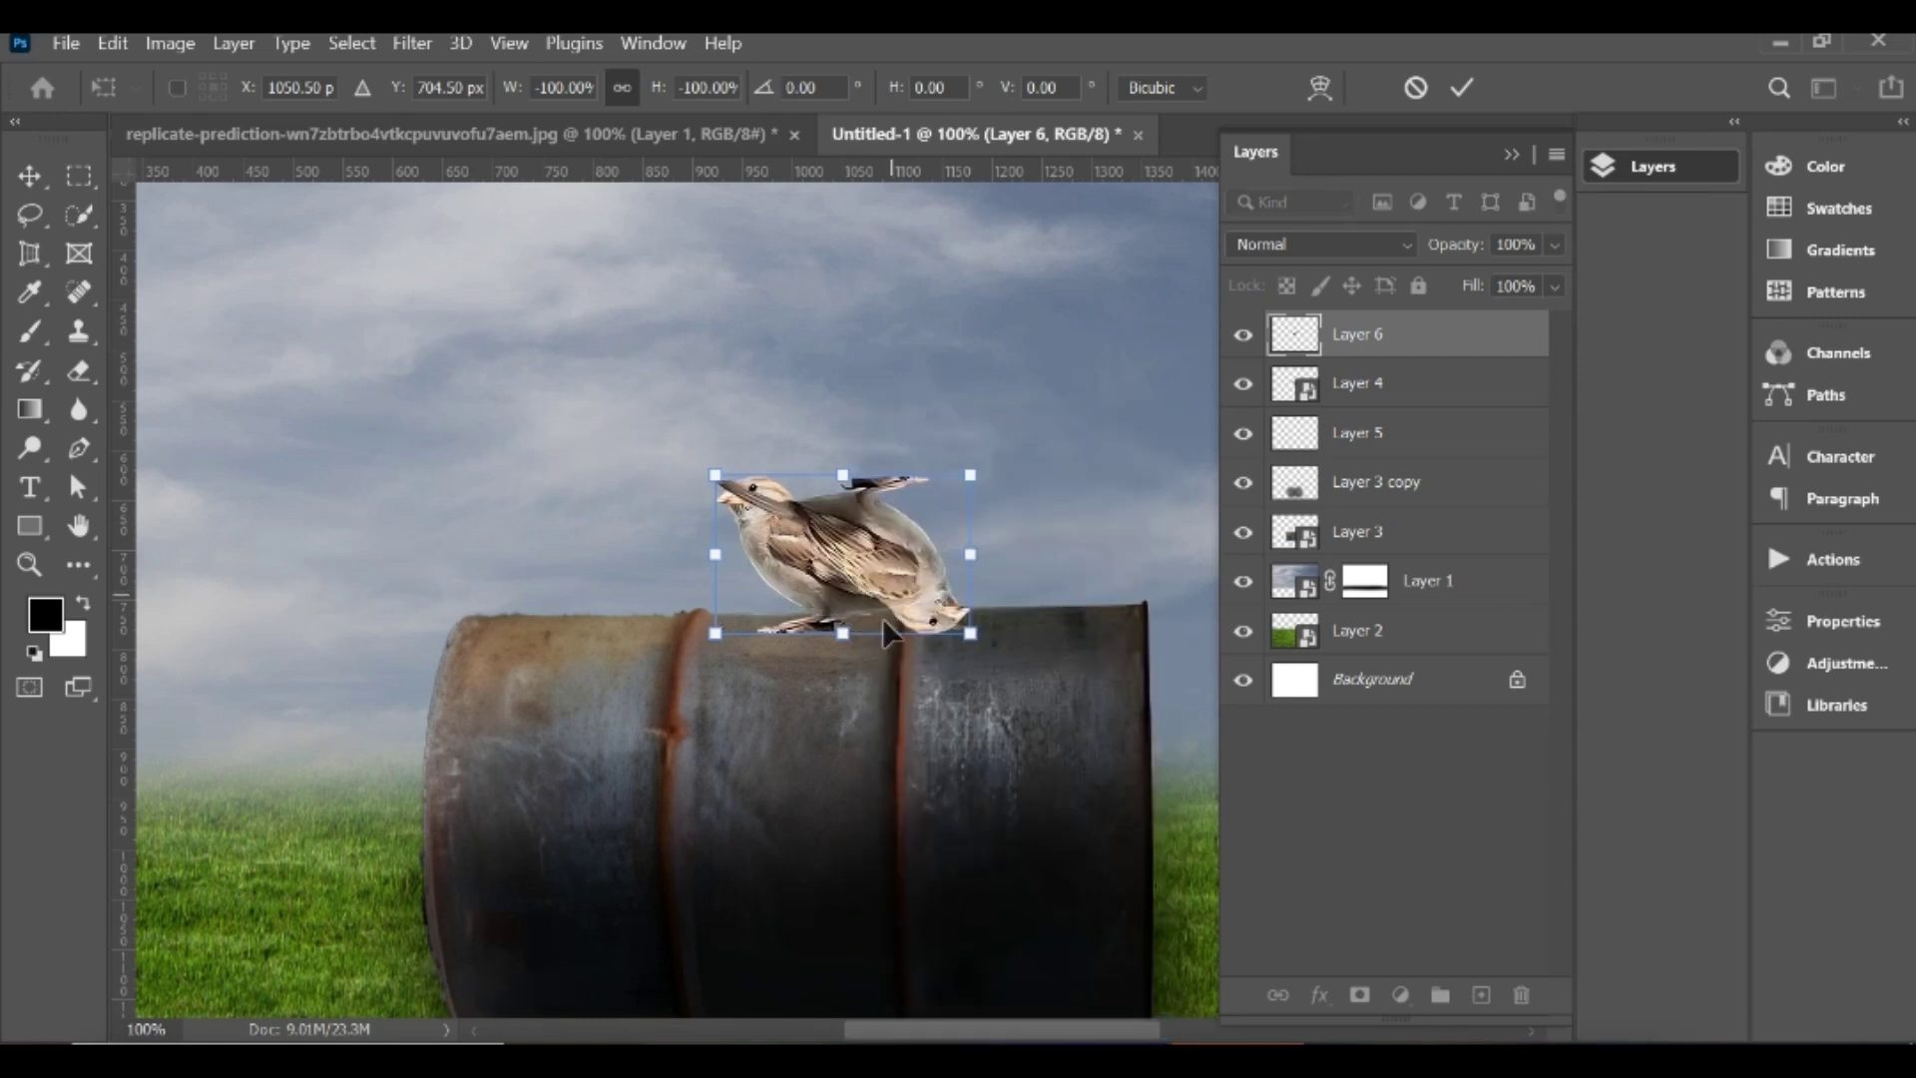
{"action": "mouse_move", "coordinate": [885, 627]}
{"action": "left_mouse_down"}
{"action": "mouse_move", "coordinate": [827, 751]}
{"action": "mouse_move", "coordinate": [920, 748]}
{"action": "left_mouse_up"}
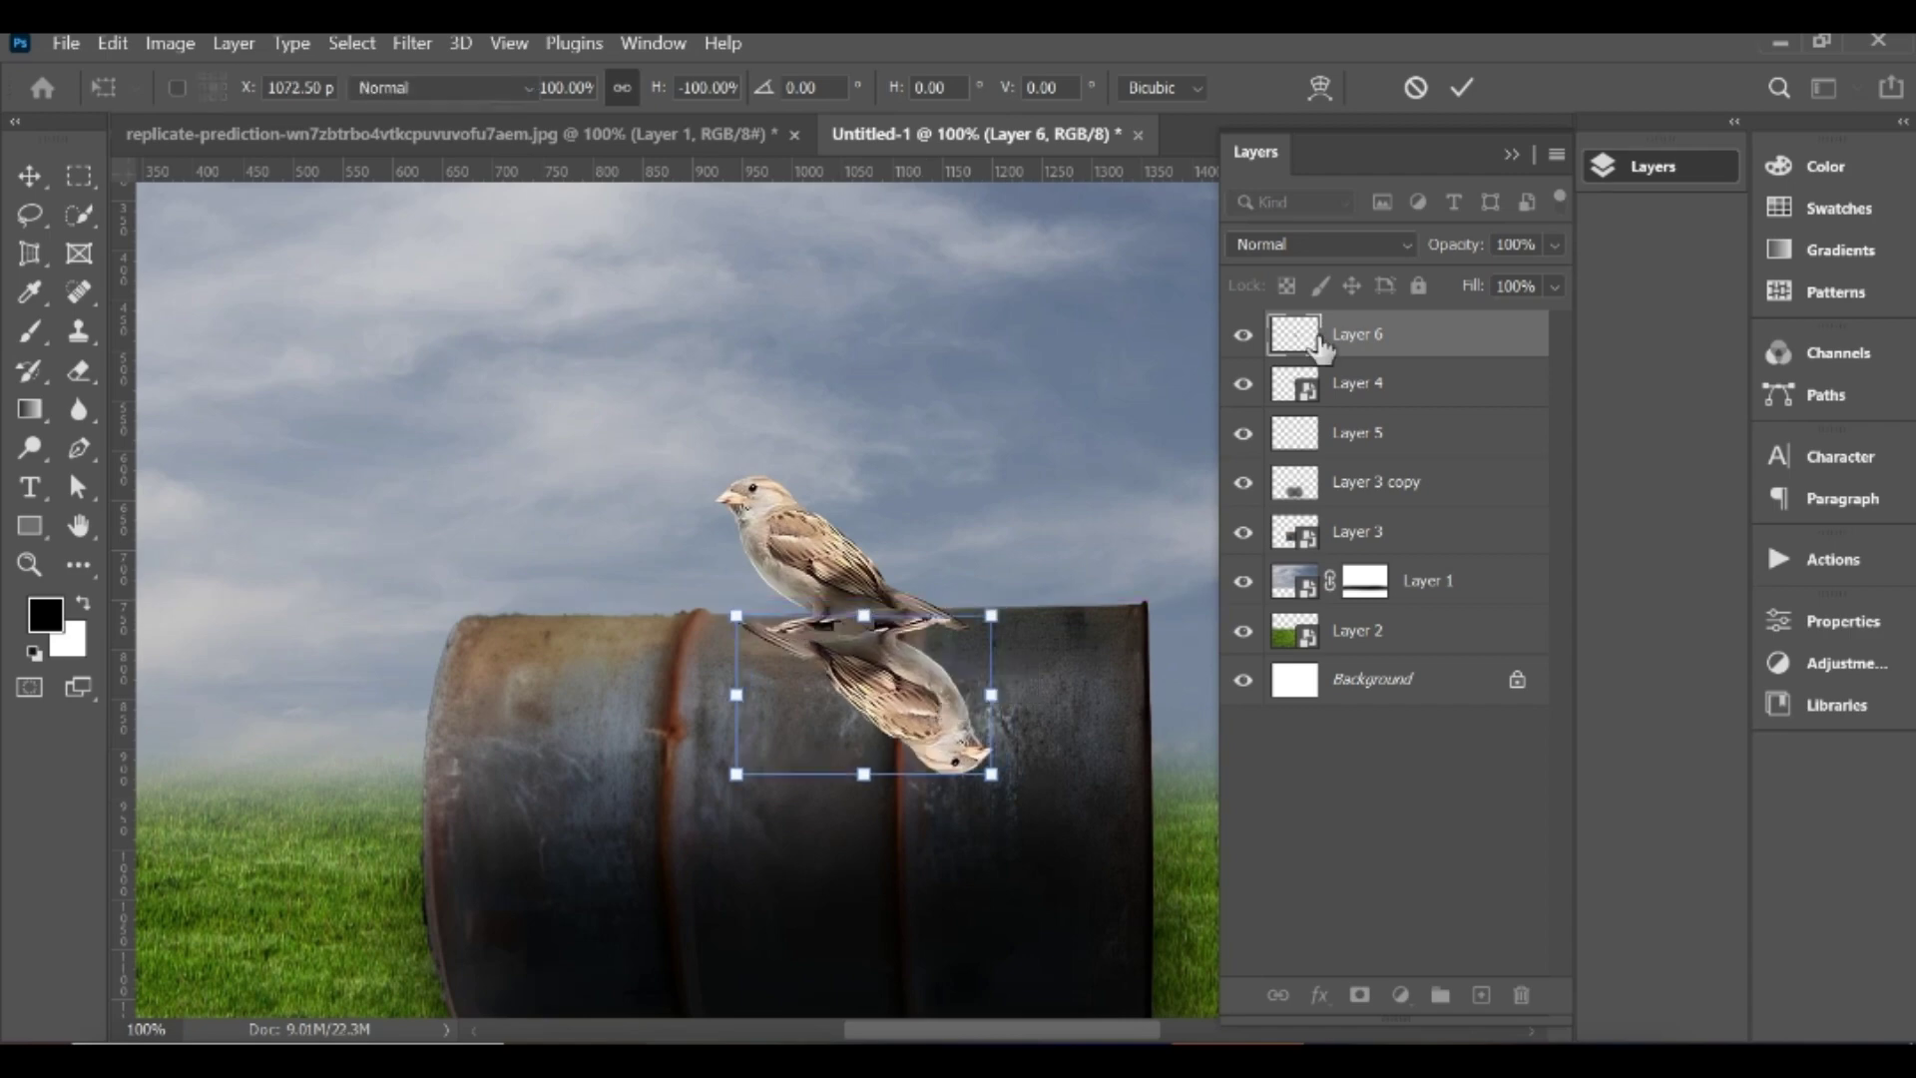
{"action": "key", "text": "Return"}
{"action": "key", "text": "b"}
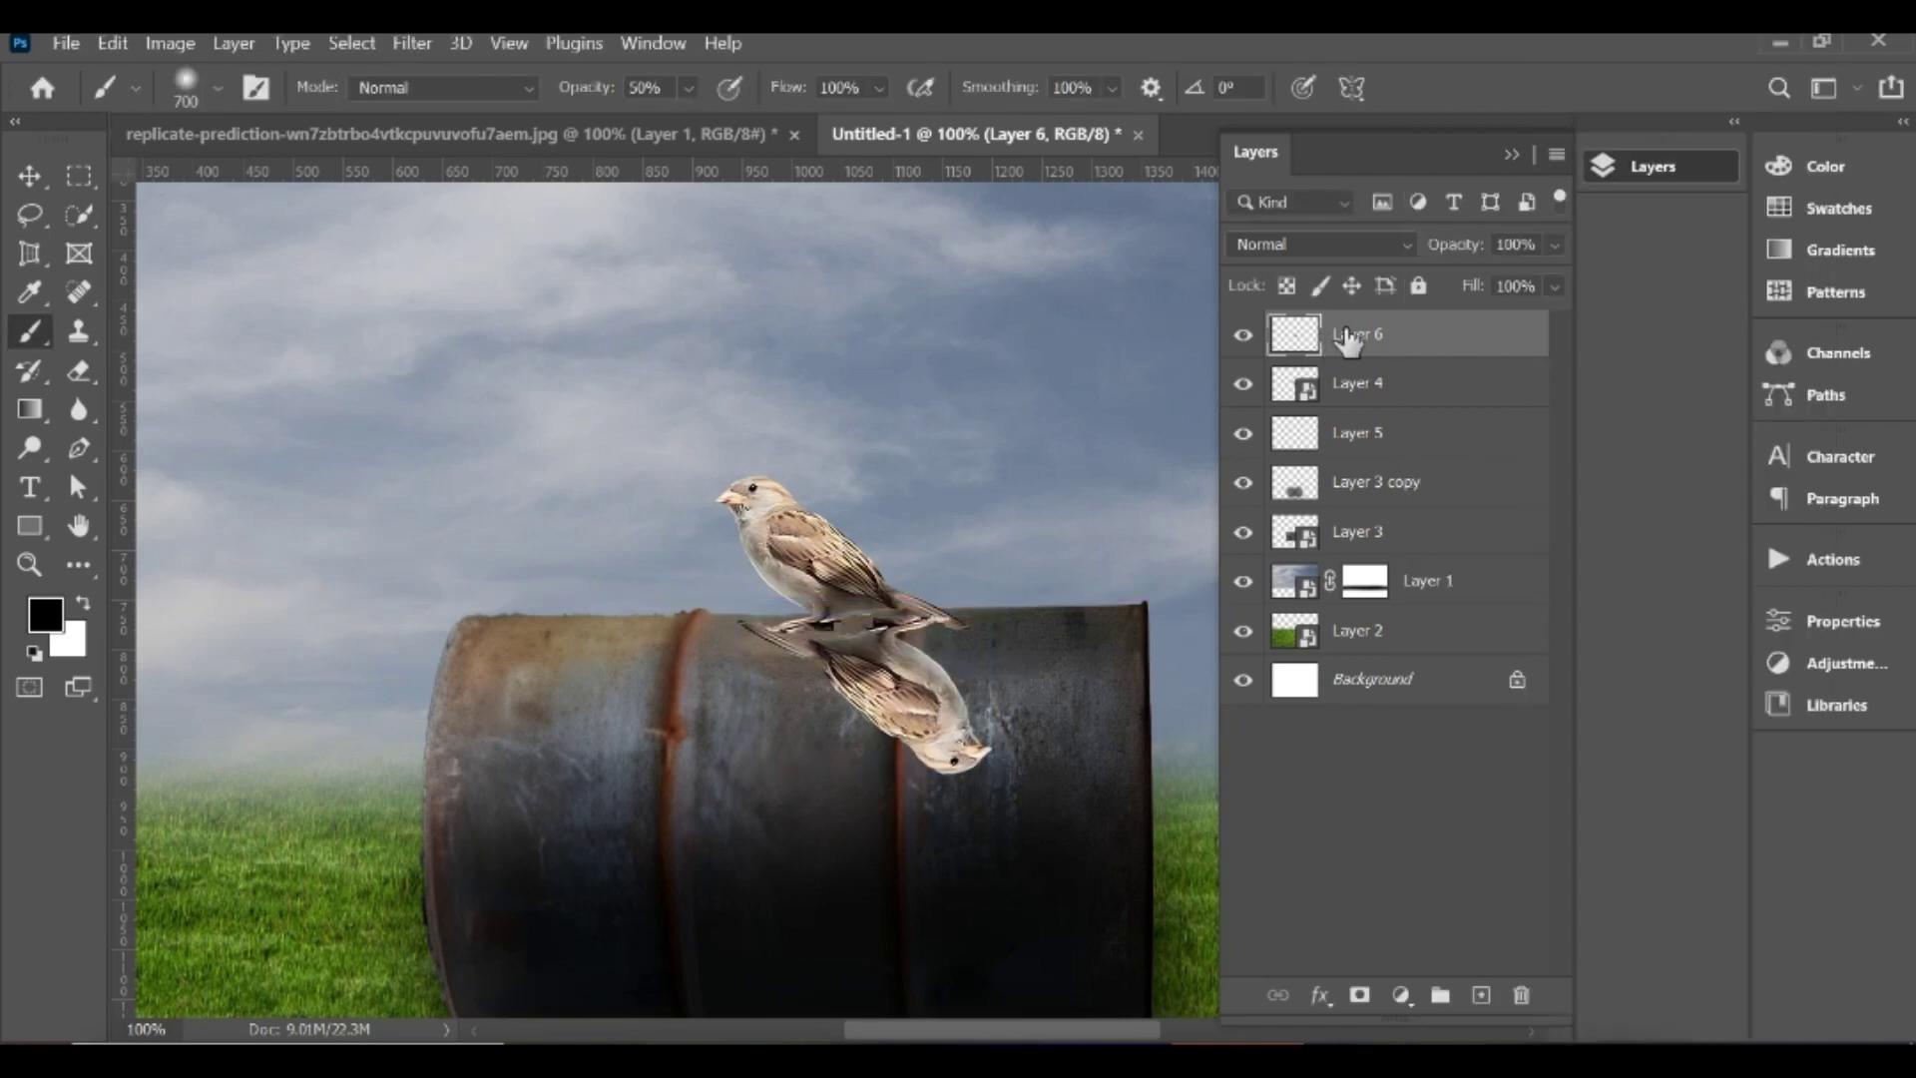
{"action": "right_click", "coordinate": [1349, 339]}
{"action": "left_click", "coordinate": [1437, 488]}
Step: Select Layer 6's pixels, rasterize it, paint the bird shape solid black, then deselect
{"action": "right_click", "coordinate": [1284, 339]}
{"action": "left_click", "coordinate": [1335, 411]}
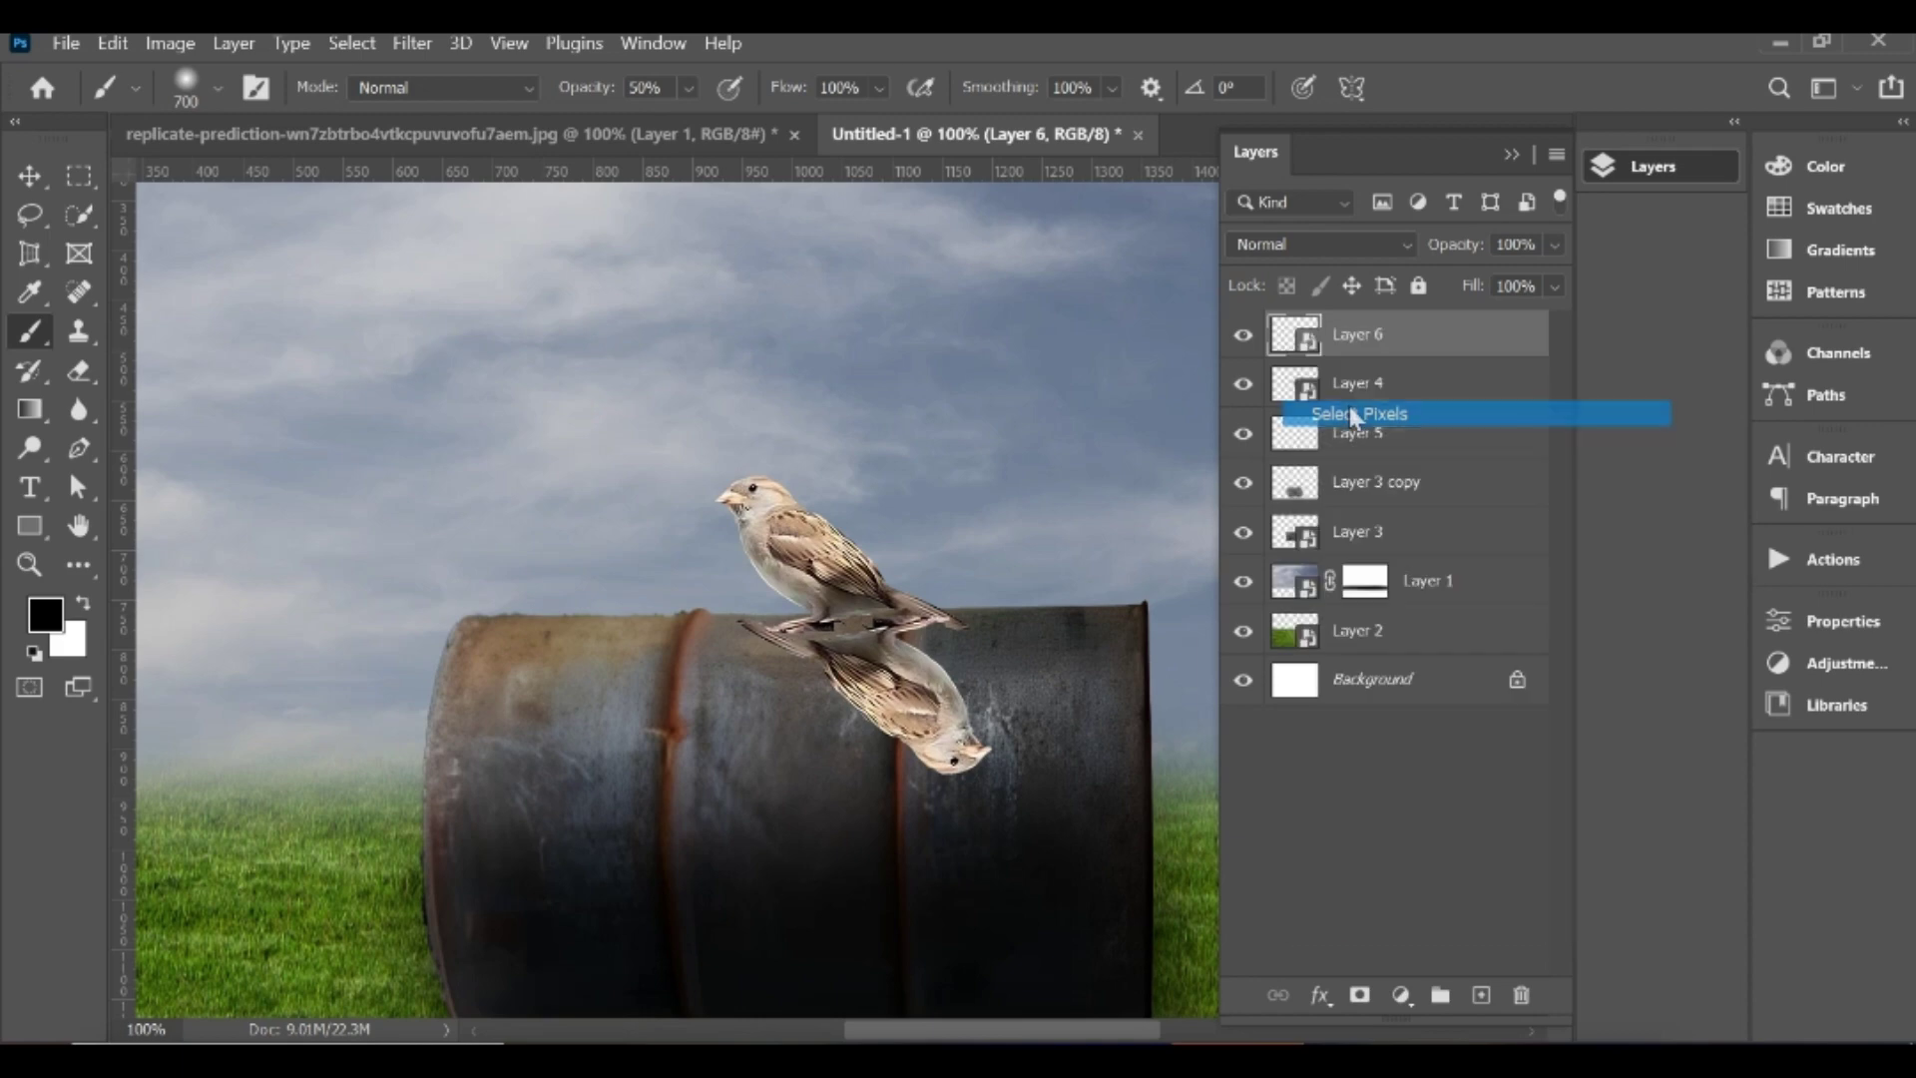
{"action": "right_click", "coordinate": [1359, 344]}
{"action": "left_click", "coordinate": [1417, 661]}
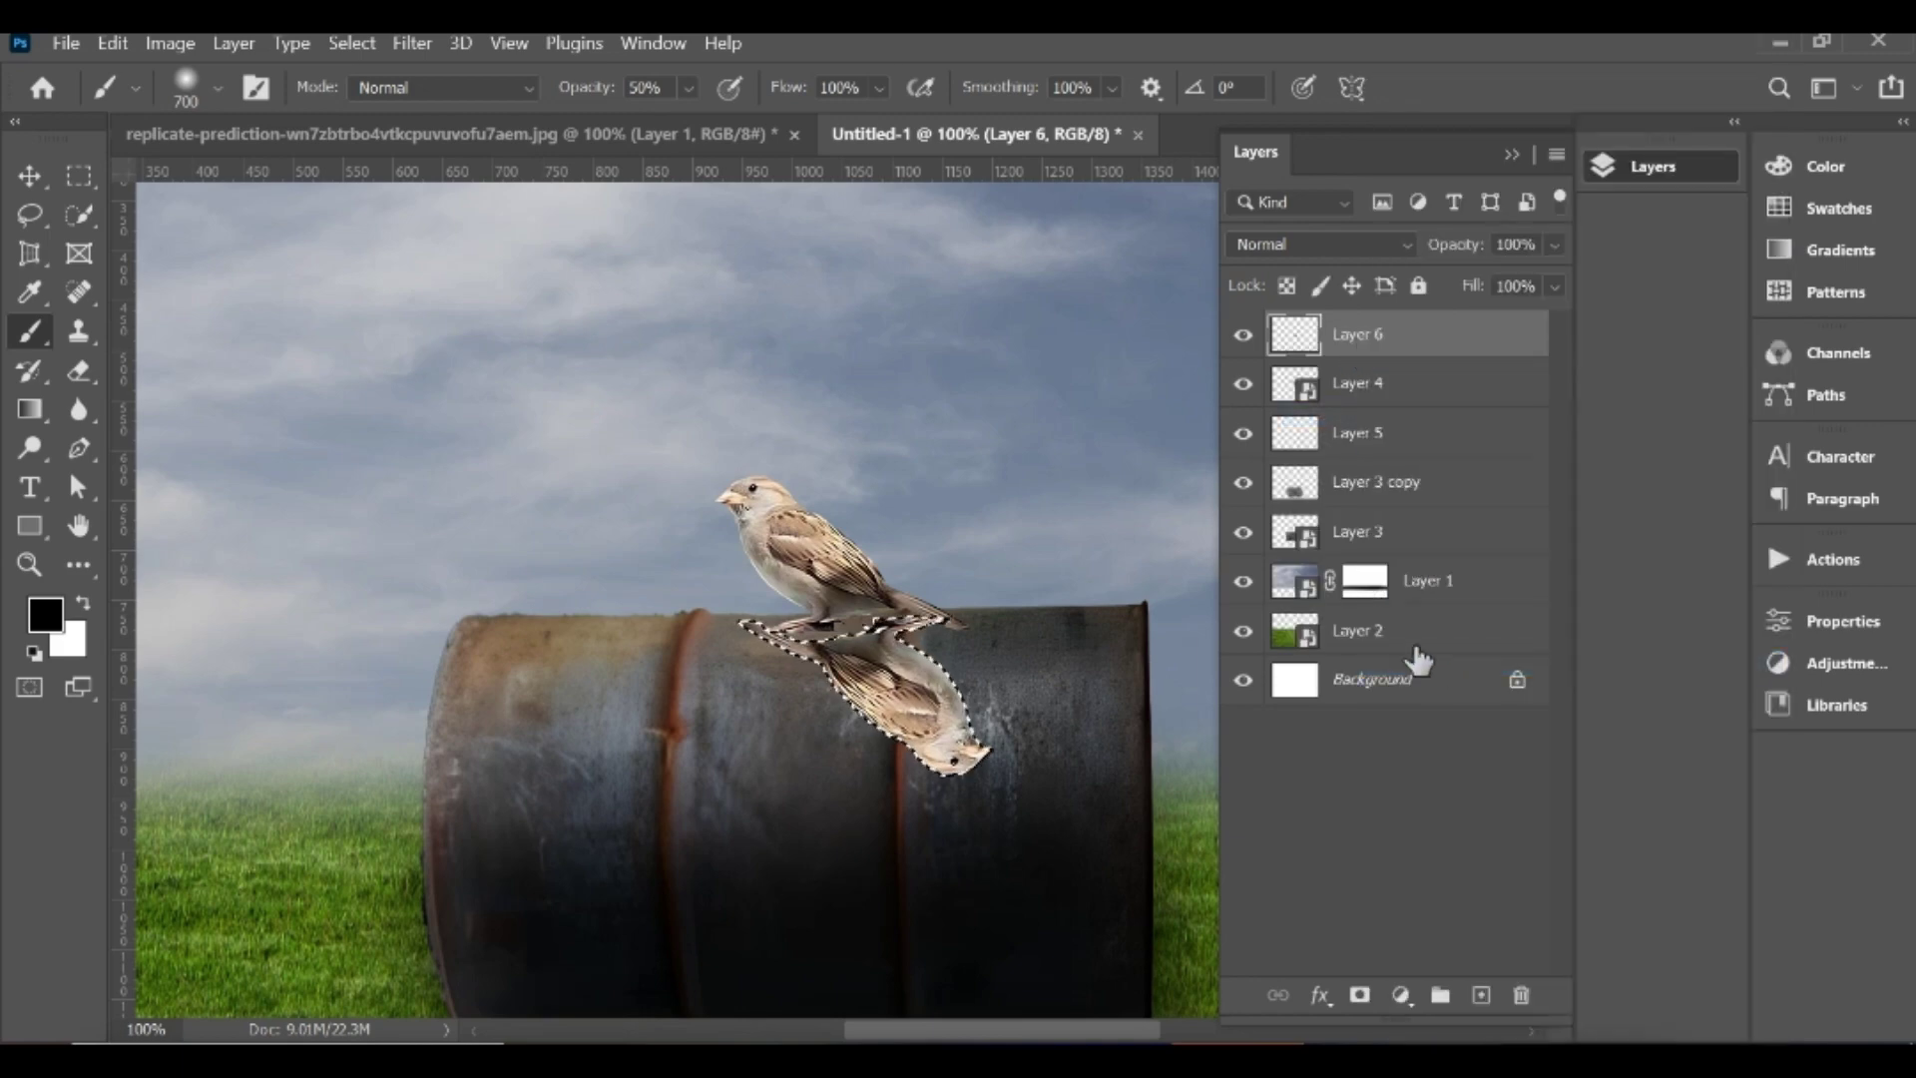
{"action": "key", "text": "Delete"}
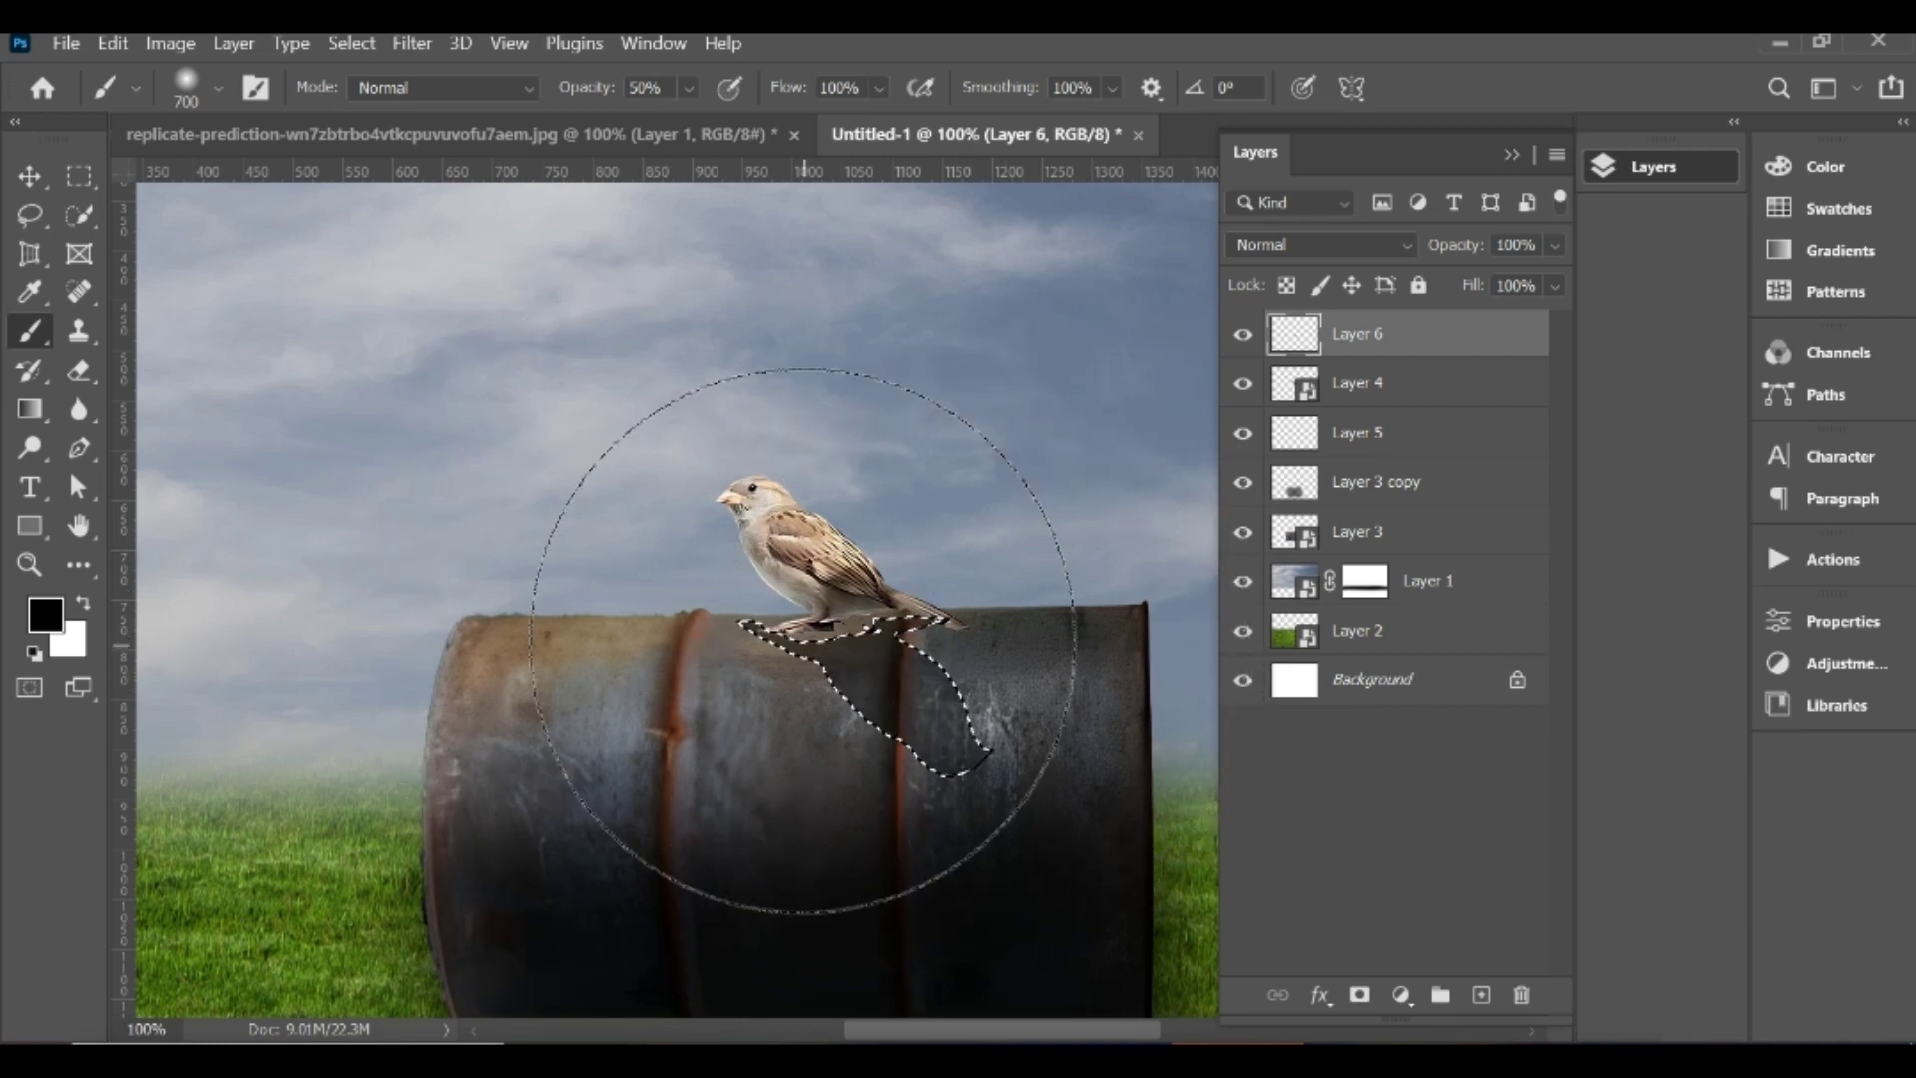
{"action": "left_click_drag", "start_coordinate": [804, 640], "coordinate": [888, 663]}
{"action": "key", "text": "v"}
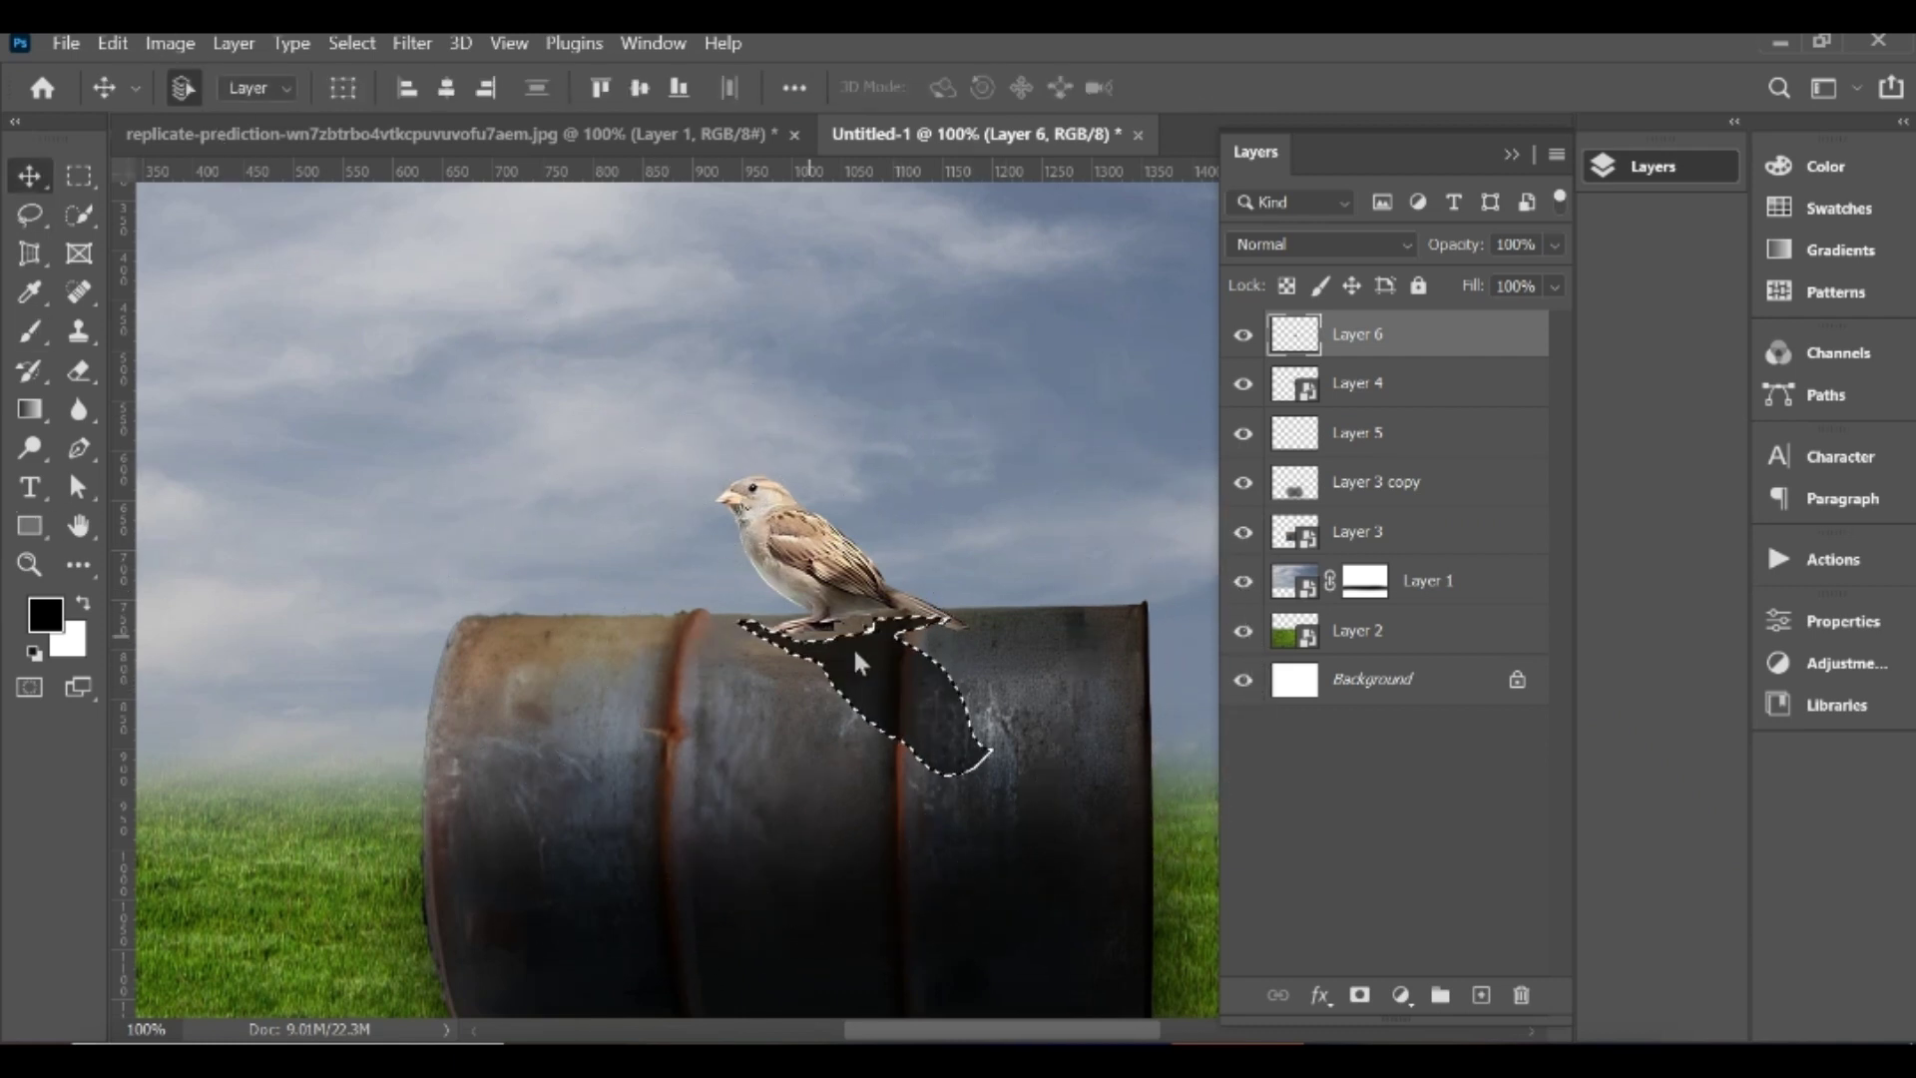
{"action": "left_click", "coordinate": [975, 425], "text": "ctrl"}
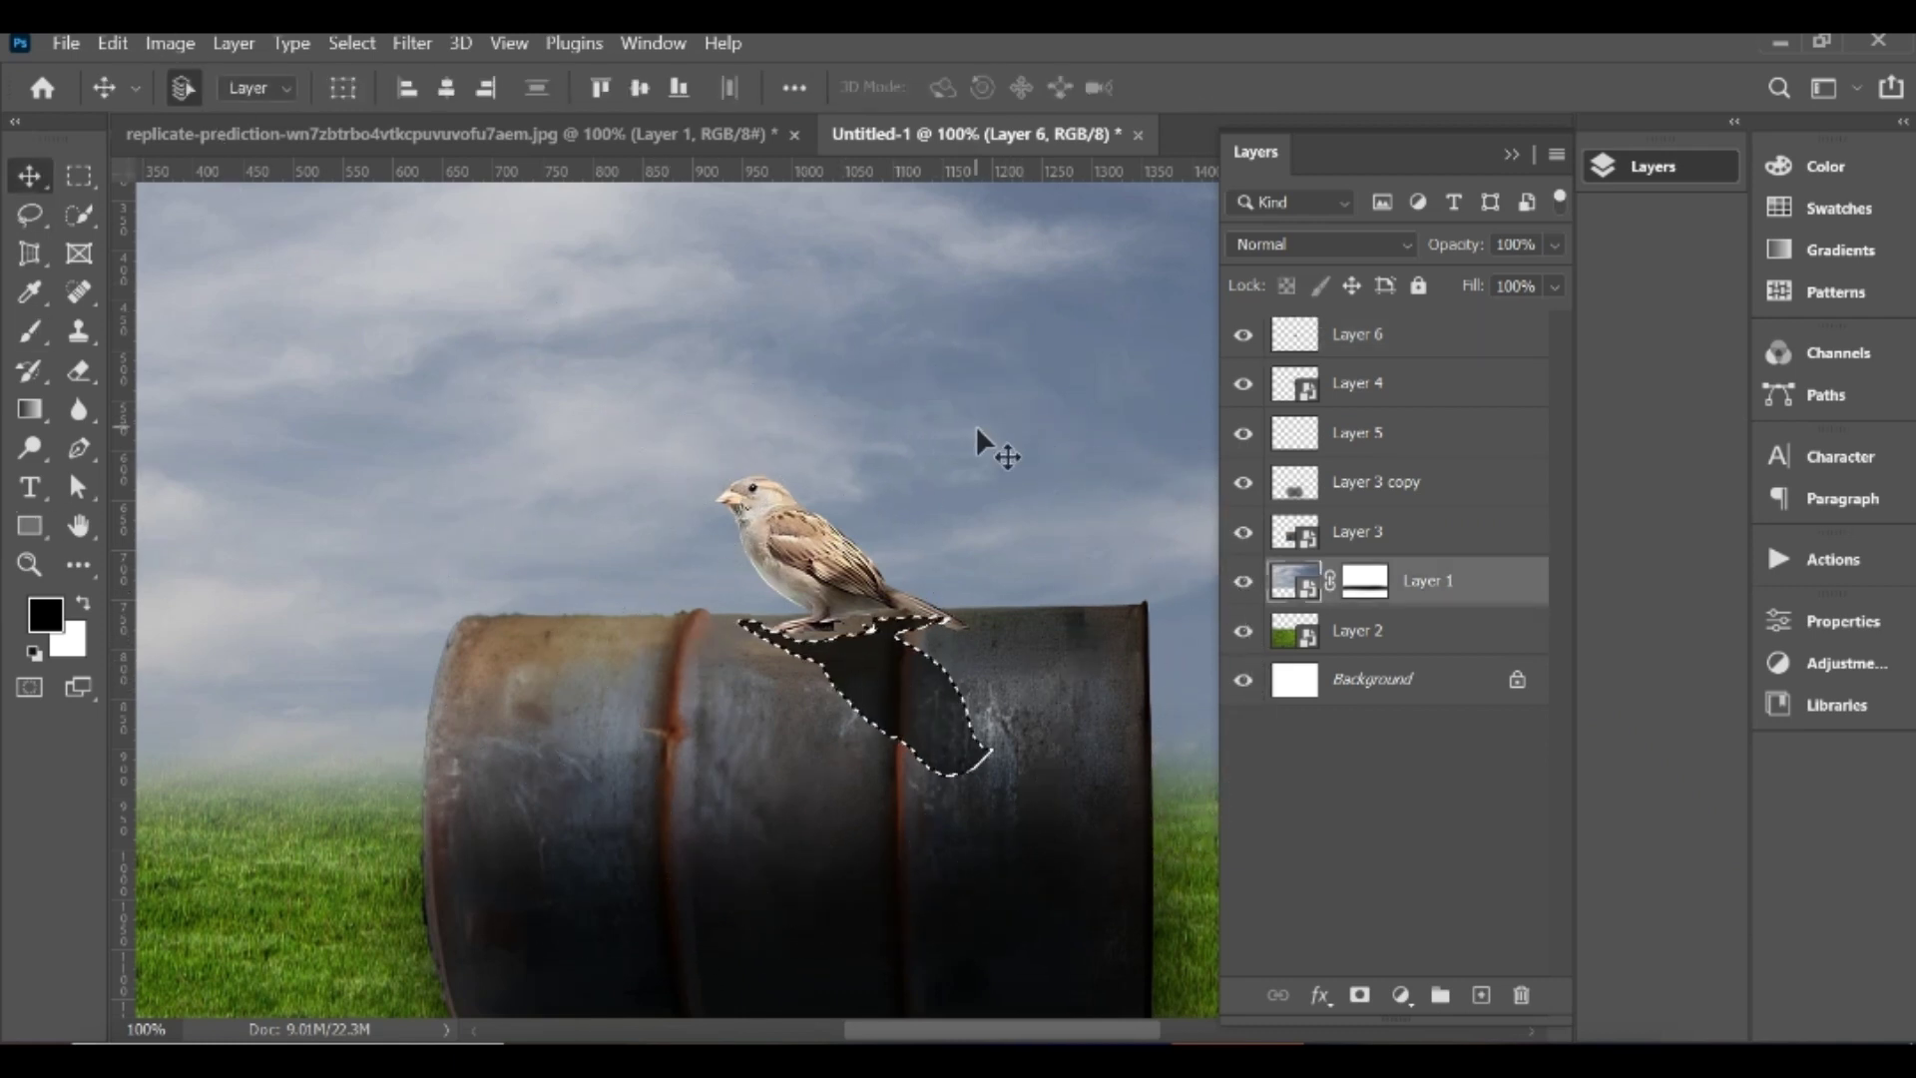
{"action": "left_click", "coordinate": [1447, 345]}
{"action": "key", "text": "ctrl+d"}
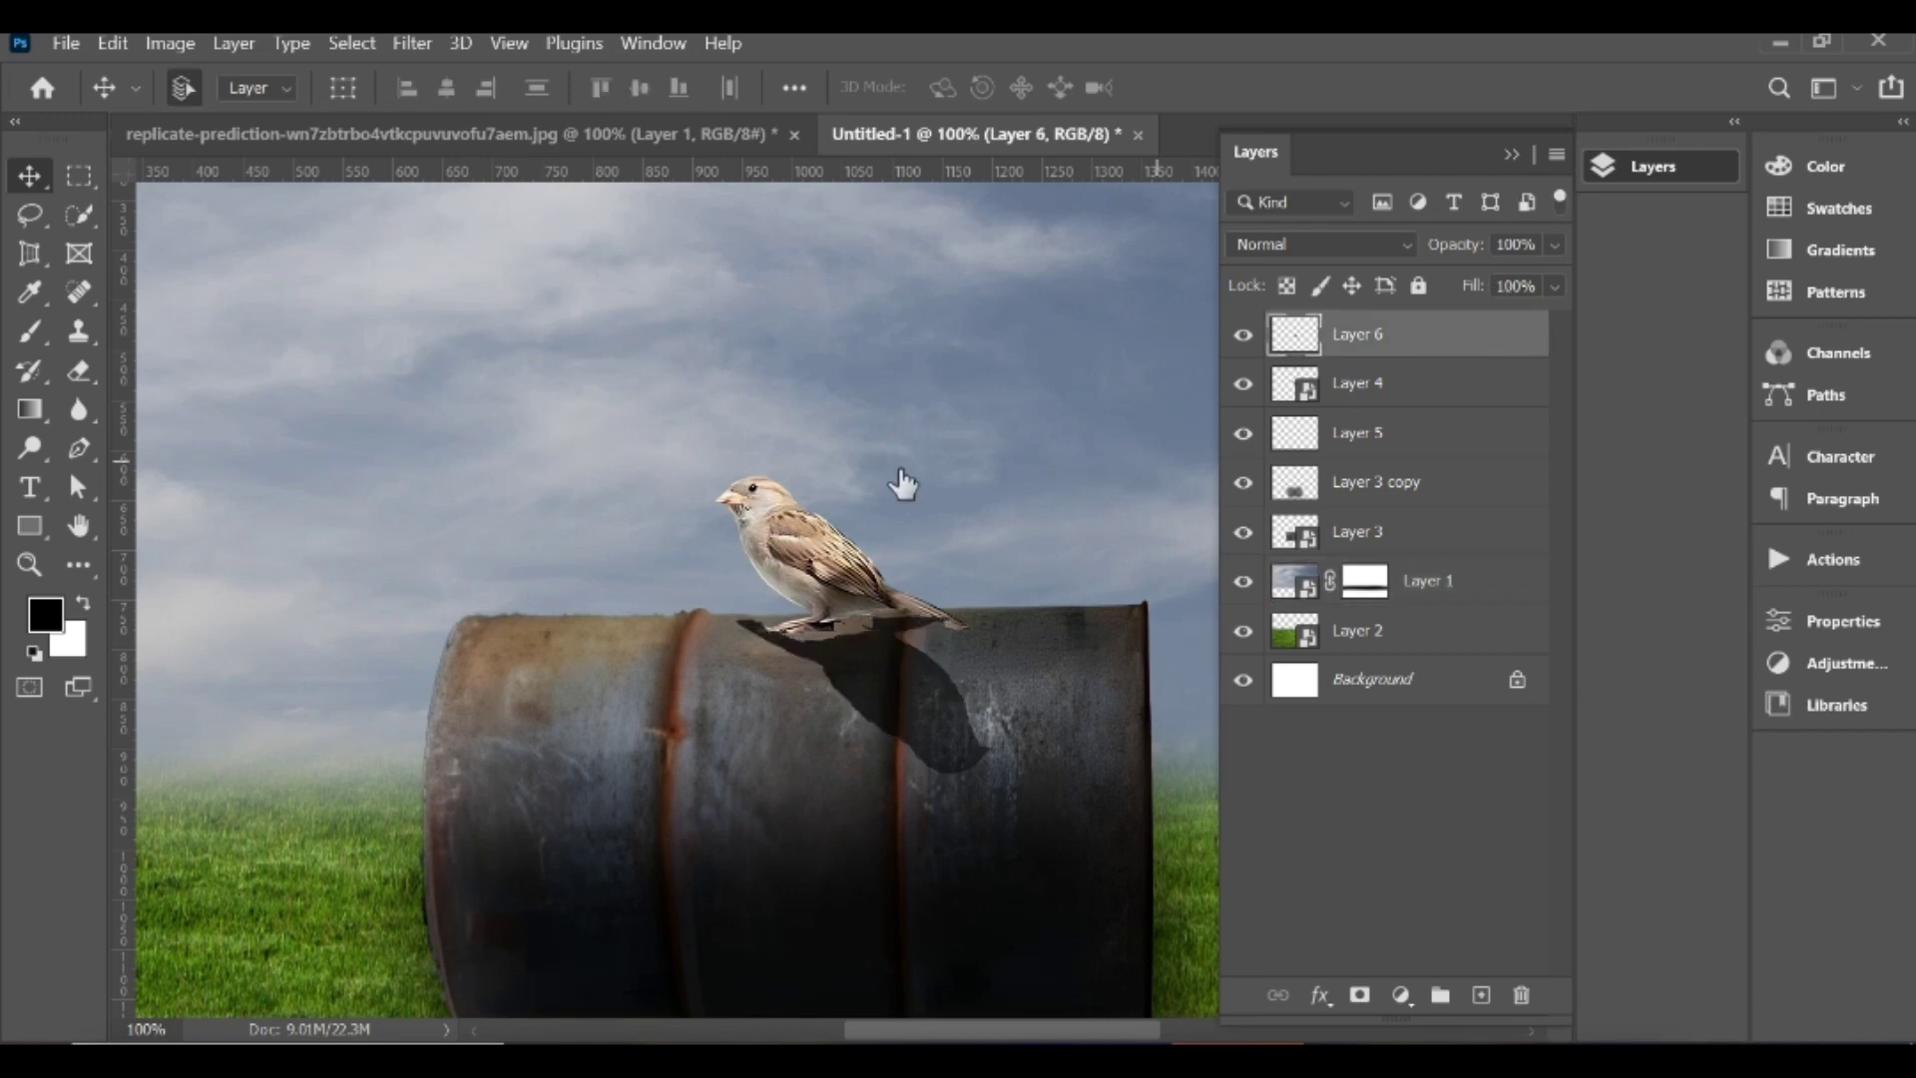
Step: Scale the bird shadow to about 87%, move it under the sparrow, and place Layer 6 below Layer 4
{"action": "left_click_drag", "start_coordinate": [895, 671], "coordinate": [916, 679]}
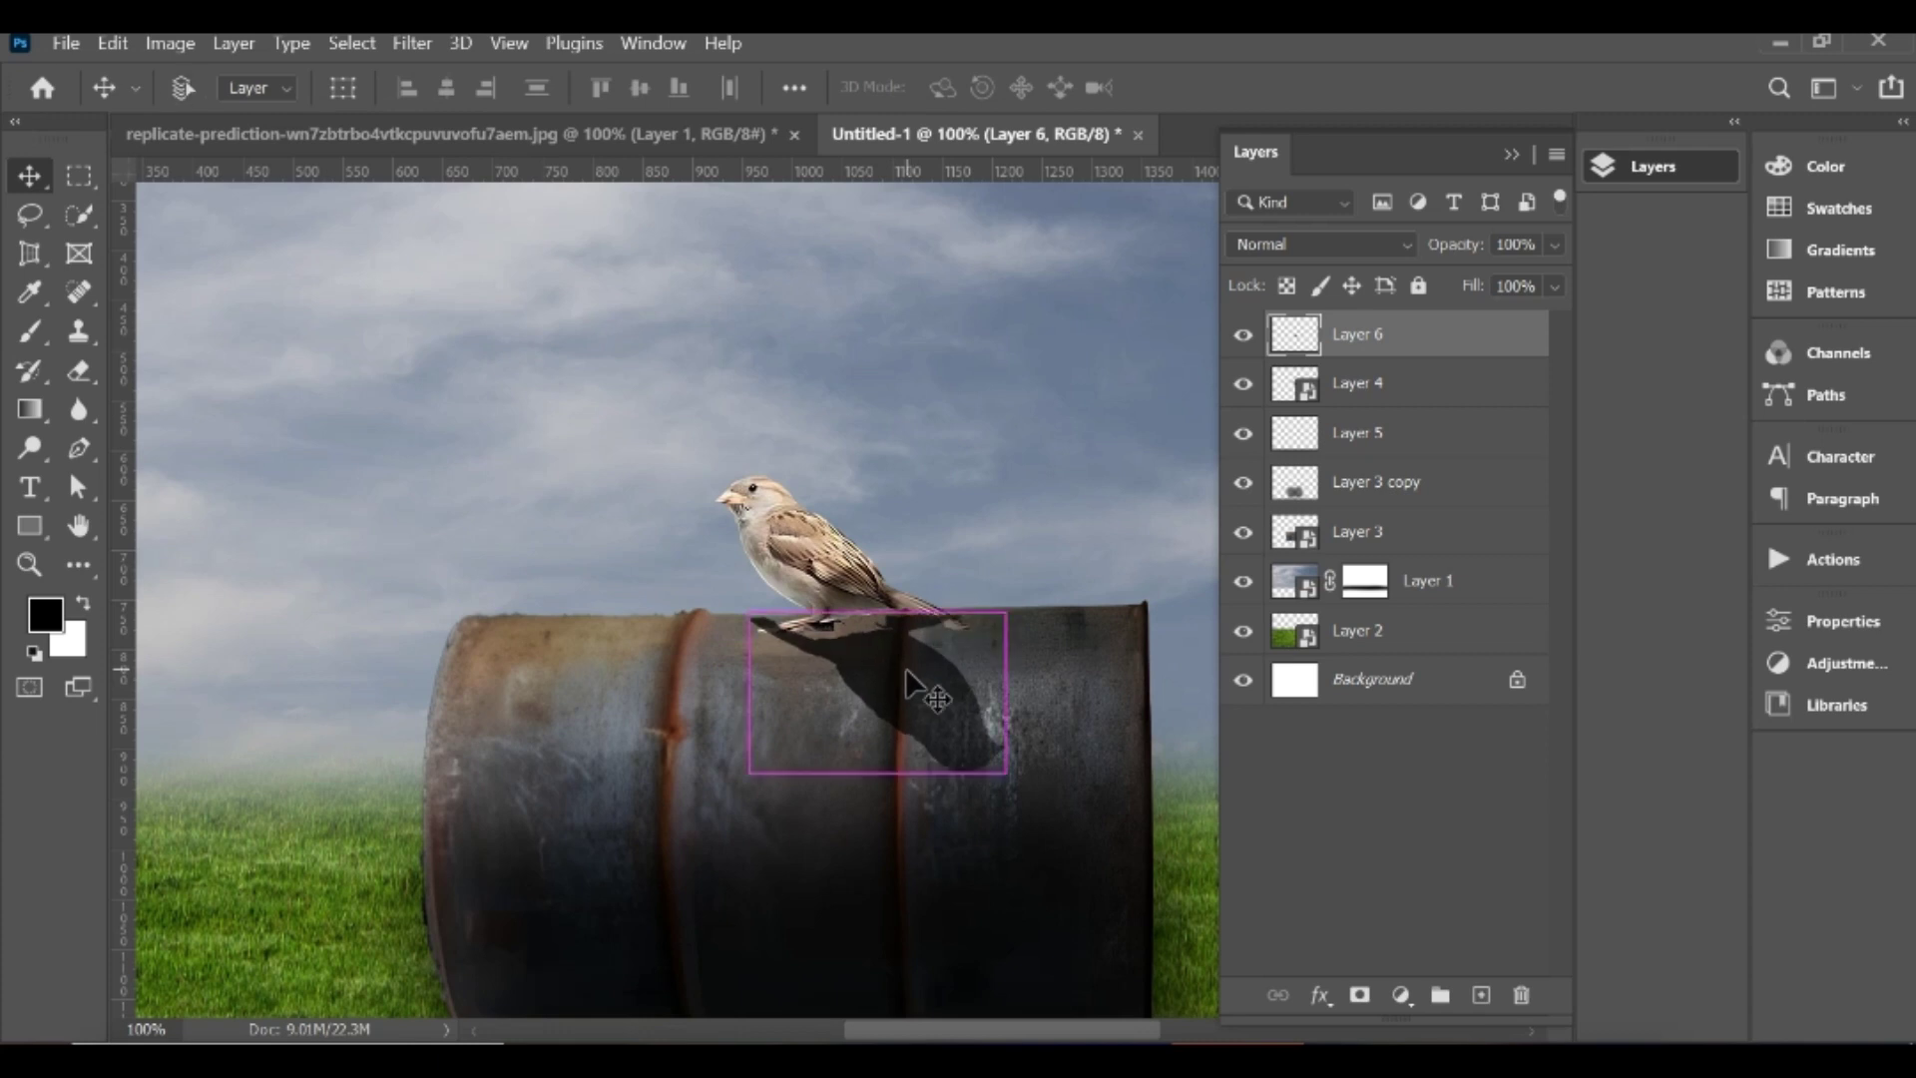
{"action": "key", "text": "ctrl+t"}
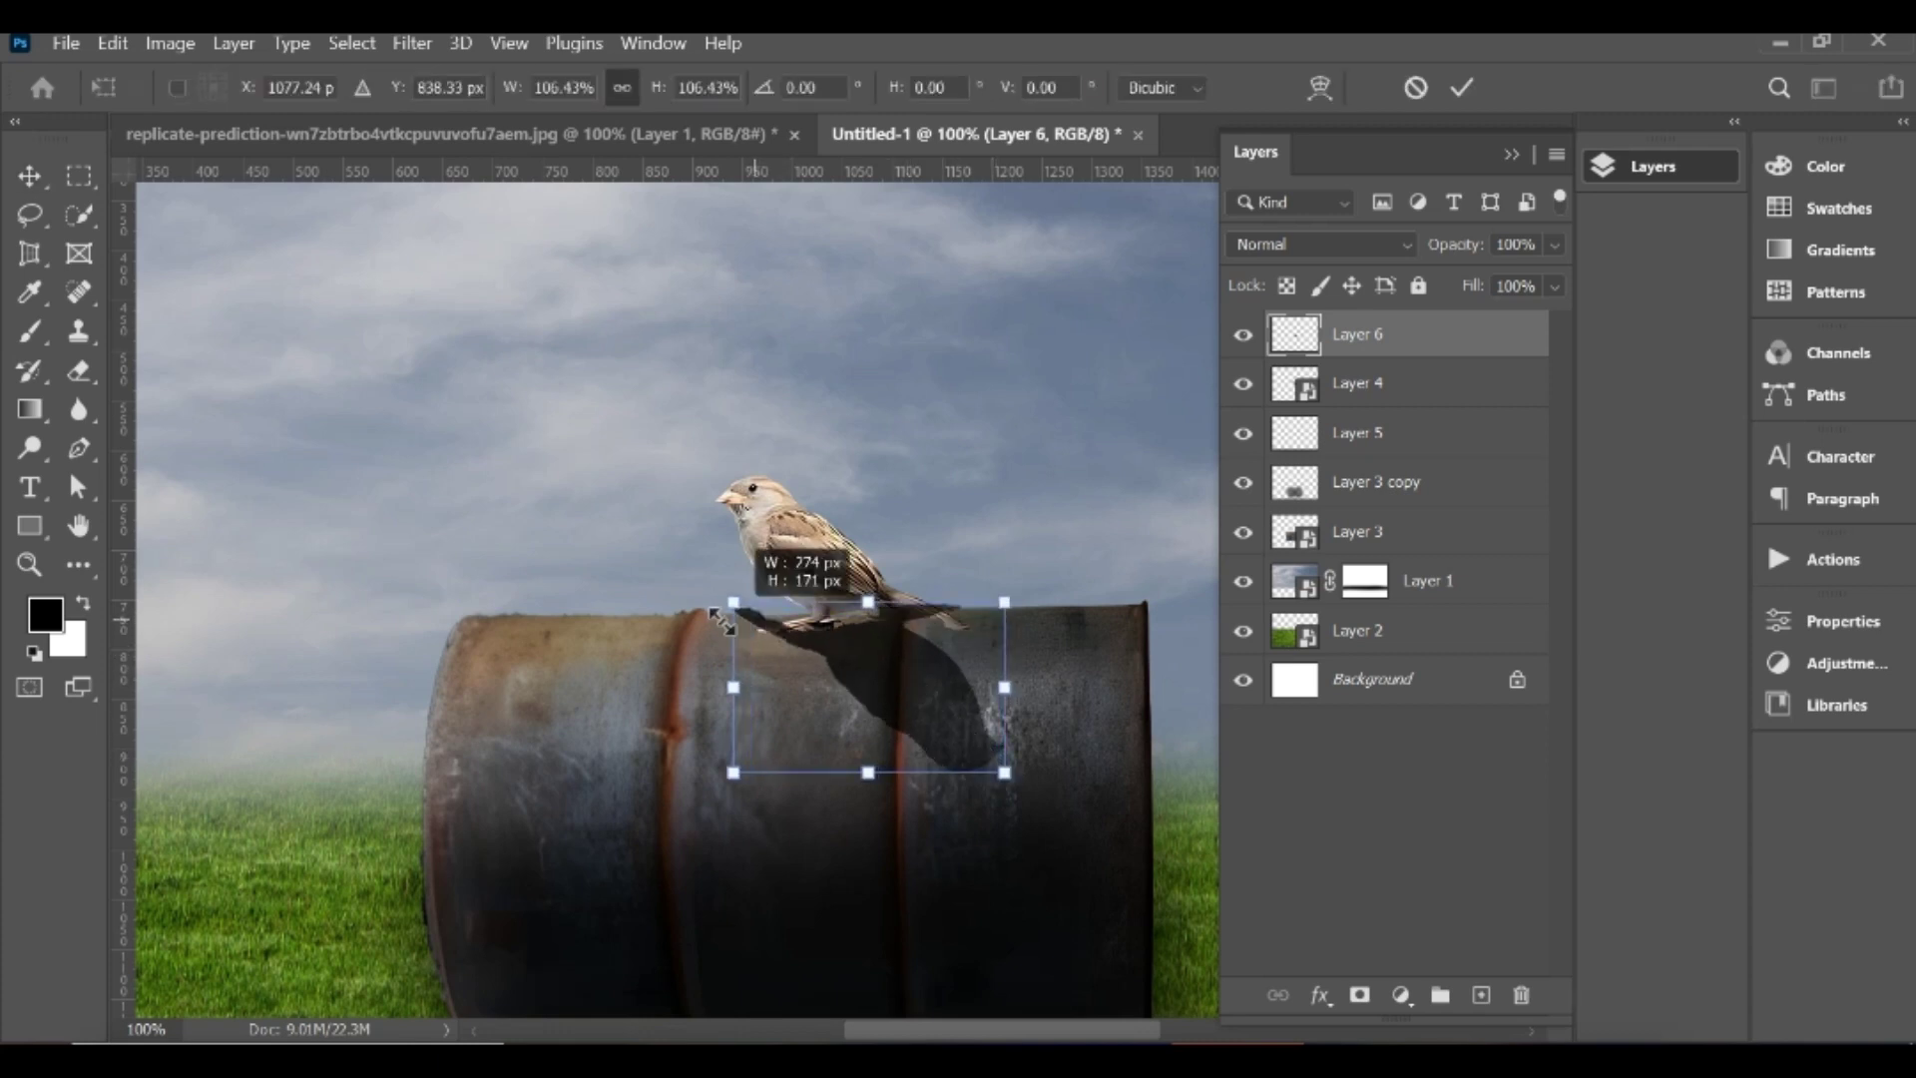
{"action": "left_click_drag", "start_coordinate": [753, 616], "coordinate": [781, 633]}
{"action": "mouse_move", "coordinate": [951, 718]}
{"action": "left_mouse_down"}
{"action": "mouse_move", "coordinate": [844, 701]}
{"action": "mouse_move", "coordinate": [885, 671]}
{"action": "left_mouse_up"}
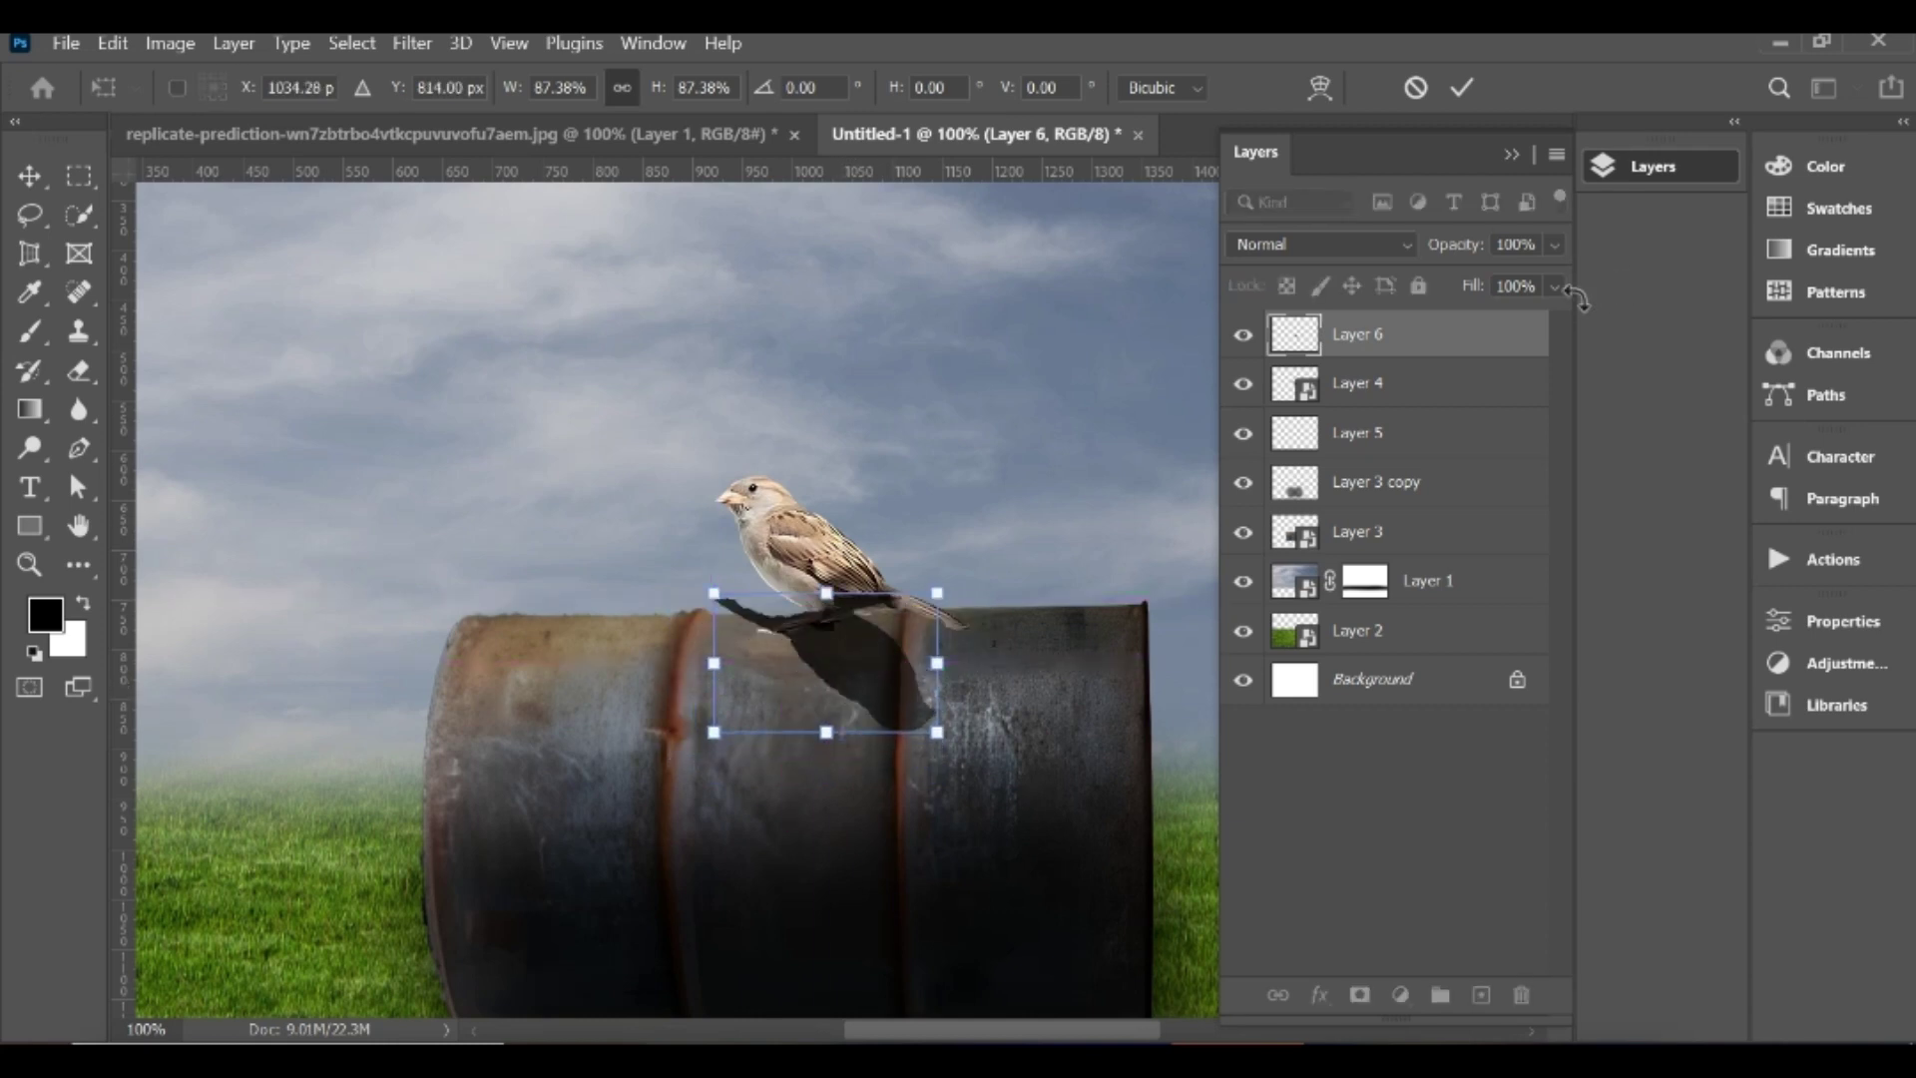
{"action": "key", "text": "Return"}
{"action": "left_click_drag", "start_coordinate": [1502, 334], "coordinate": [1497, 397]}
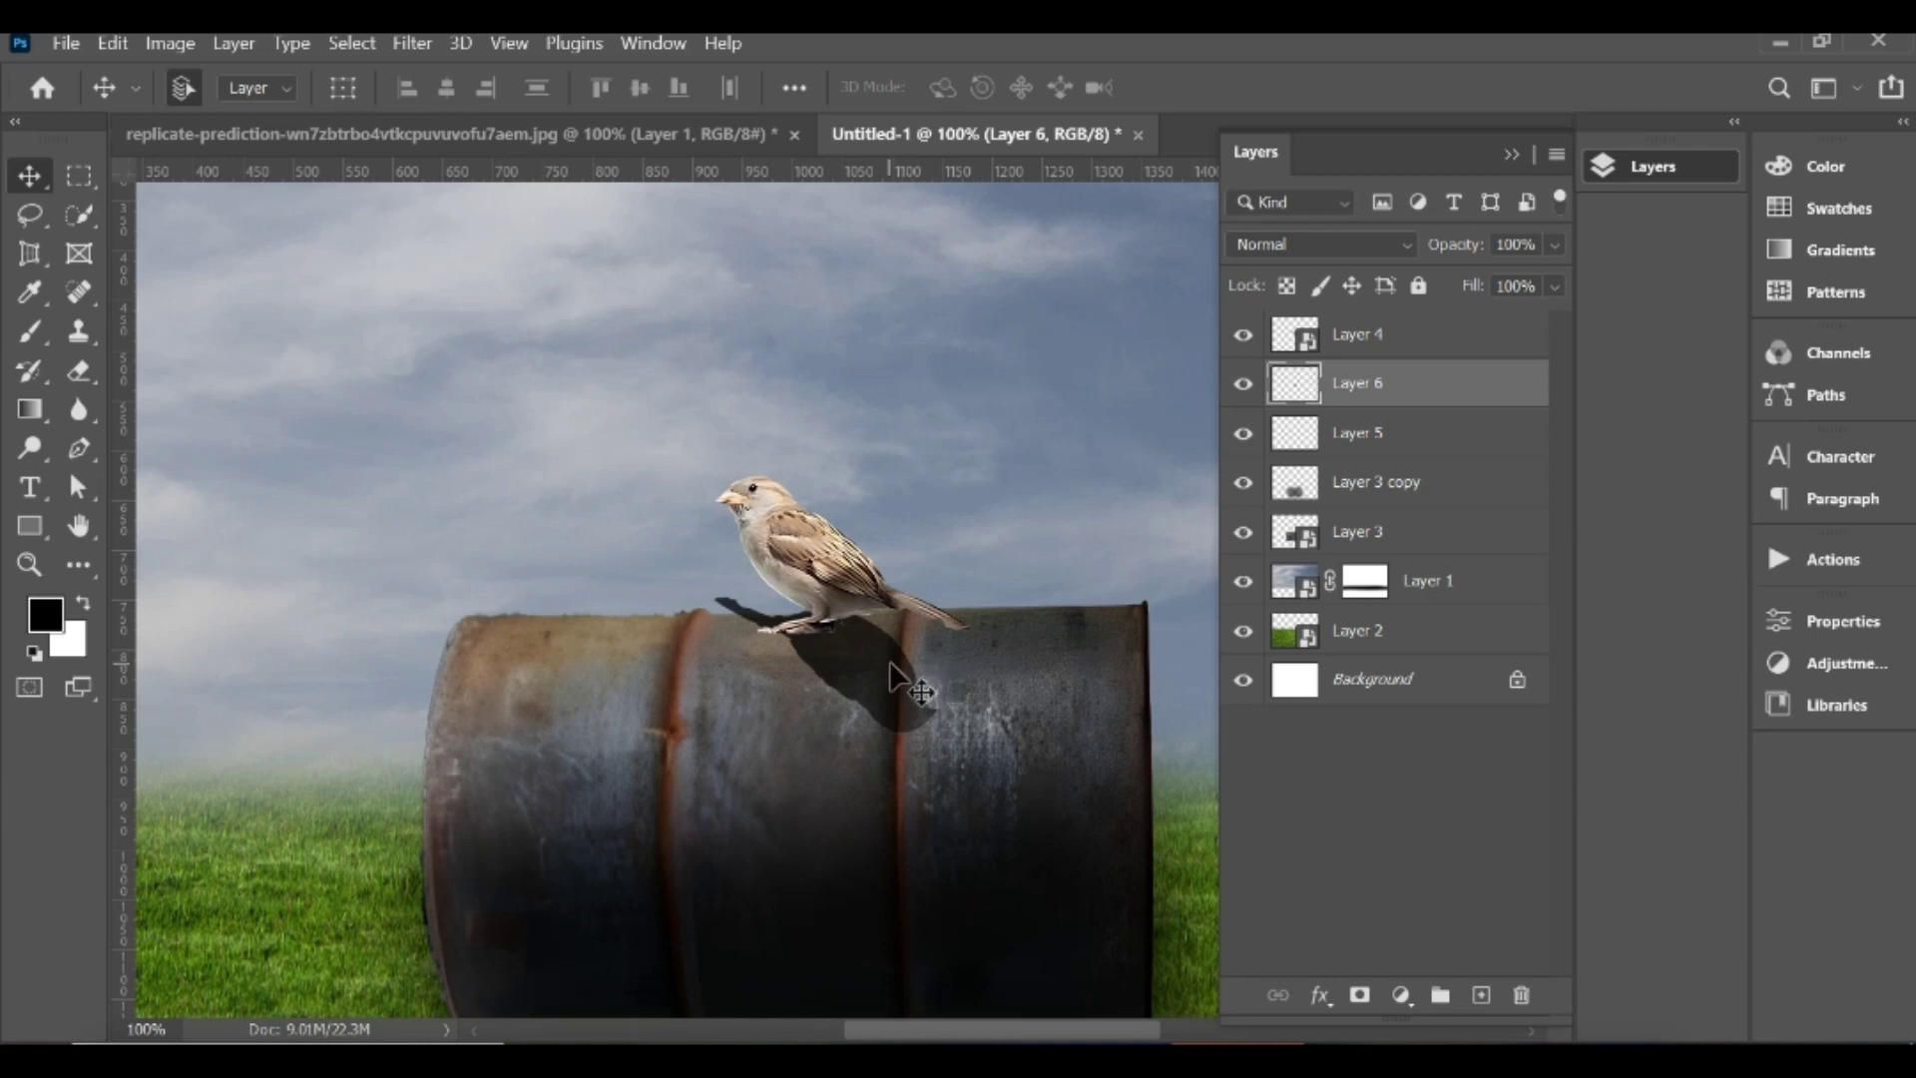
{"action": "left_click_drag", "start_coordinate": [889, 661], "coordinate": [924, 671]}
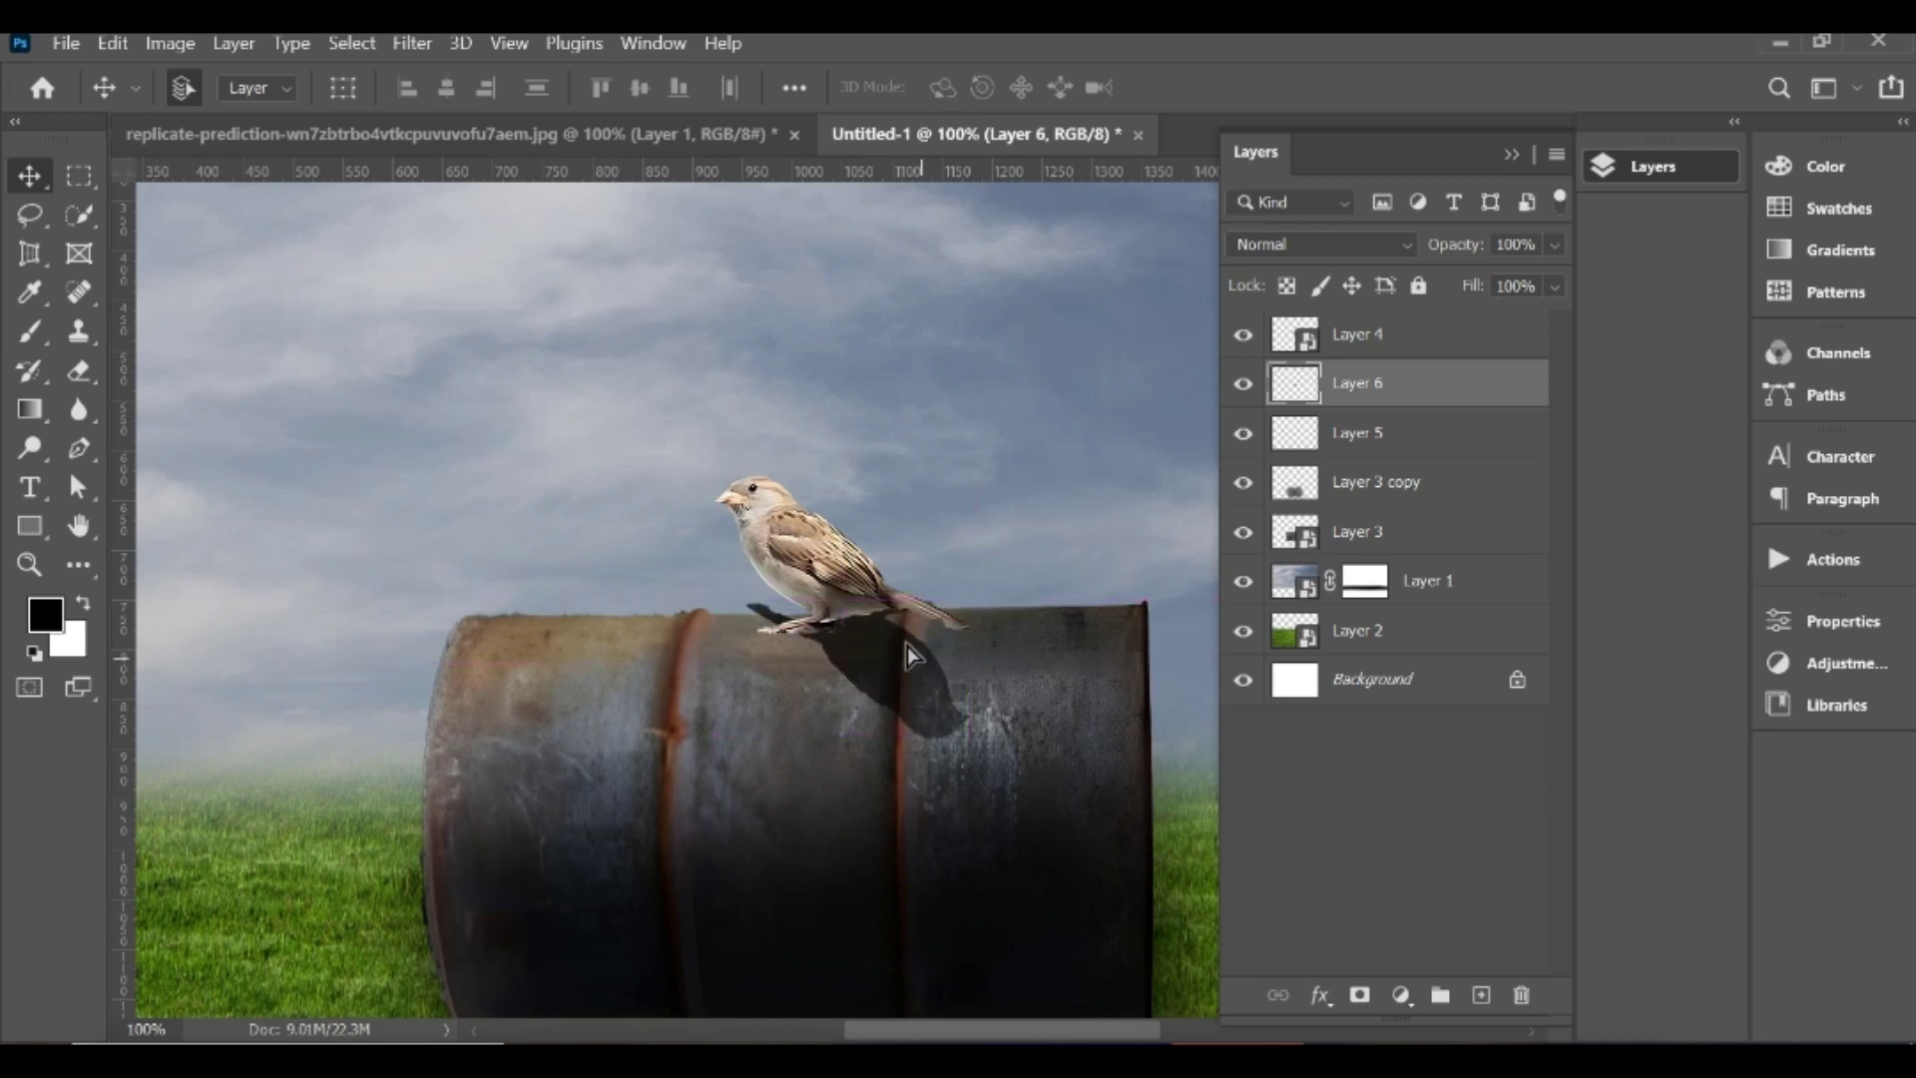
{"action": "right_click", "coordinate": [902, 639]}
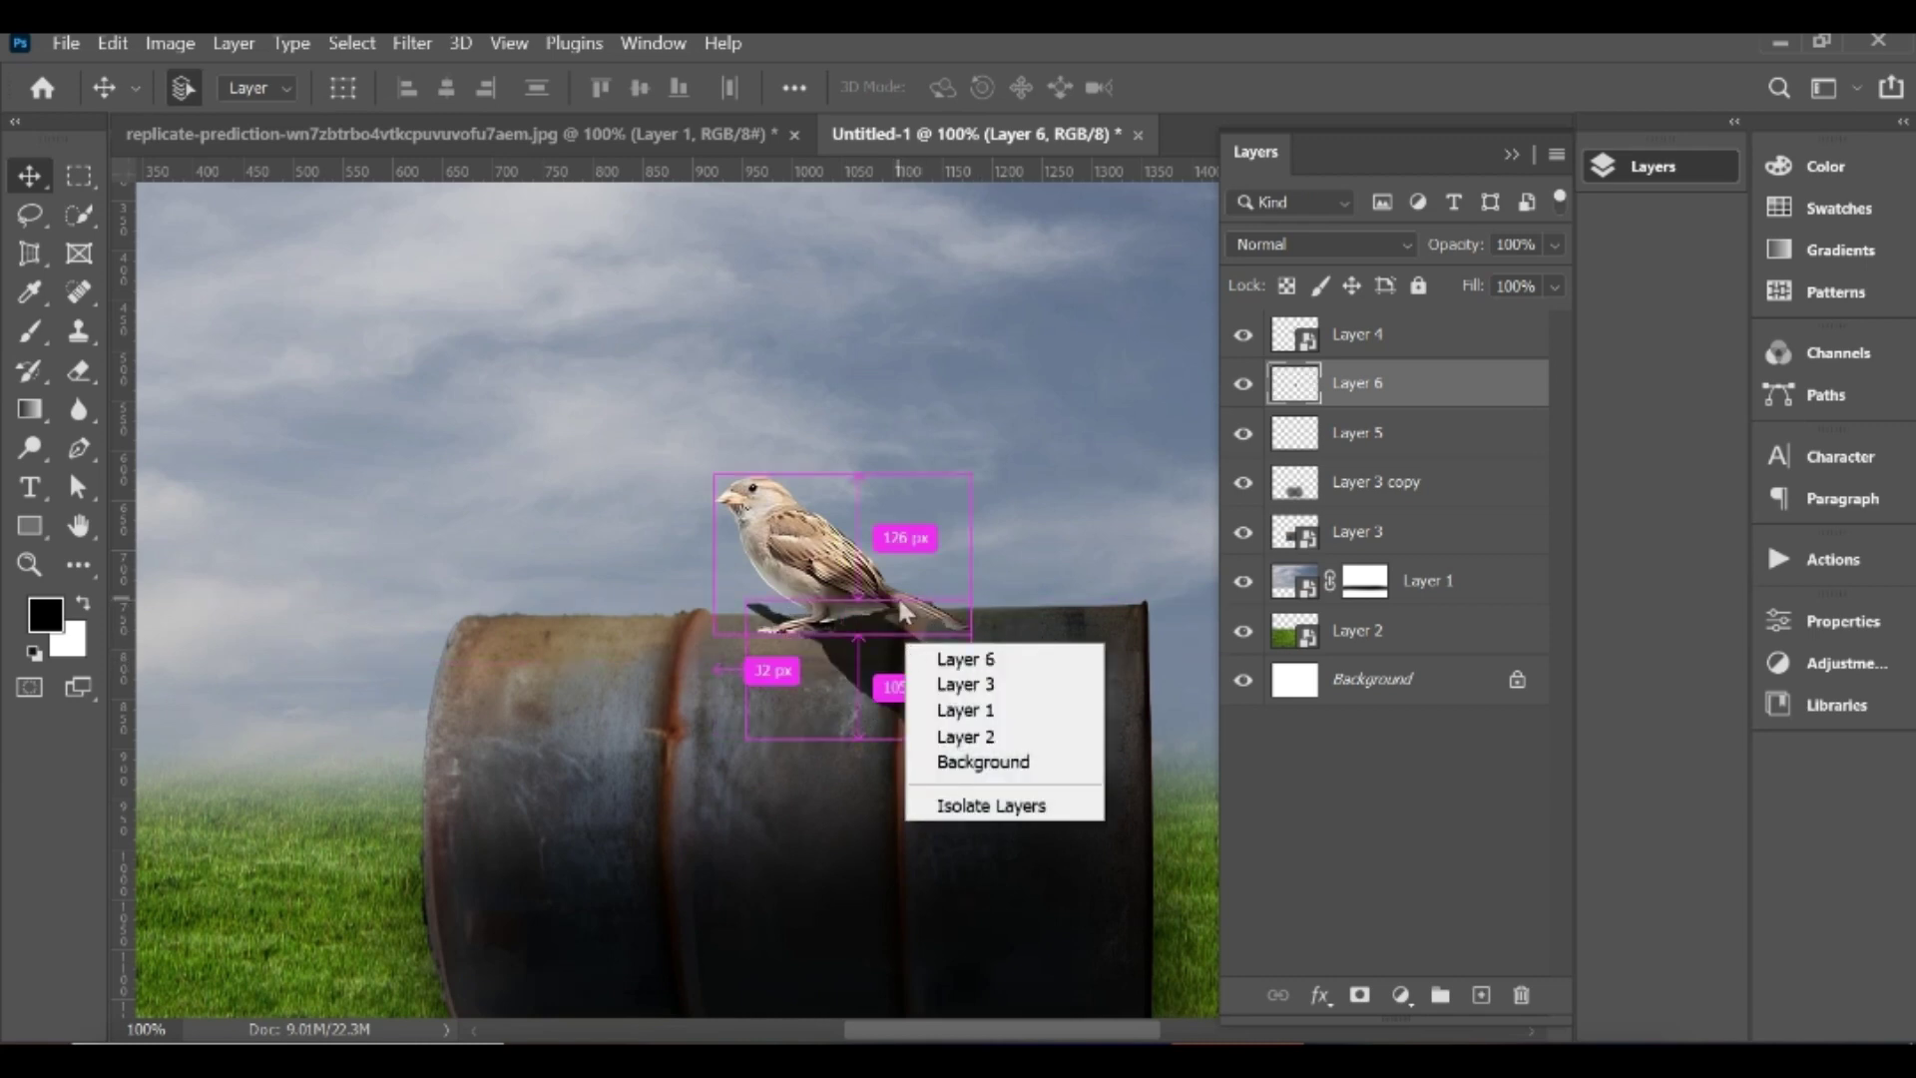
{"action": "left_click", "coordinate": [896, 595]}
Step: Distort the shadow's corners so it slants down across the barrel's top, and commit
{"action": "key", "text": "ctrl+t"}
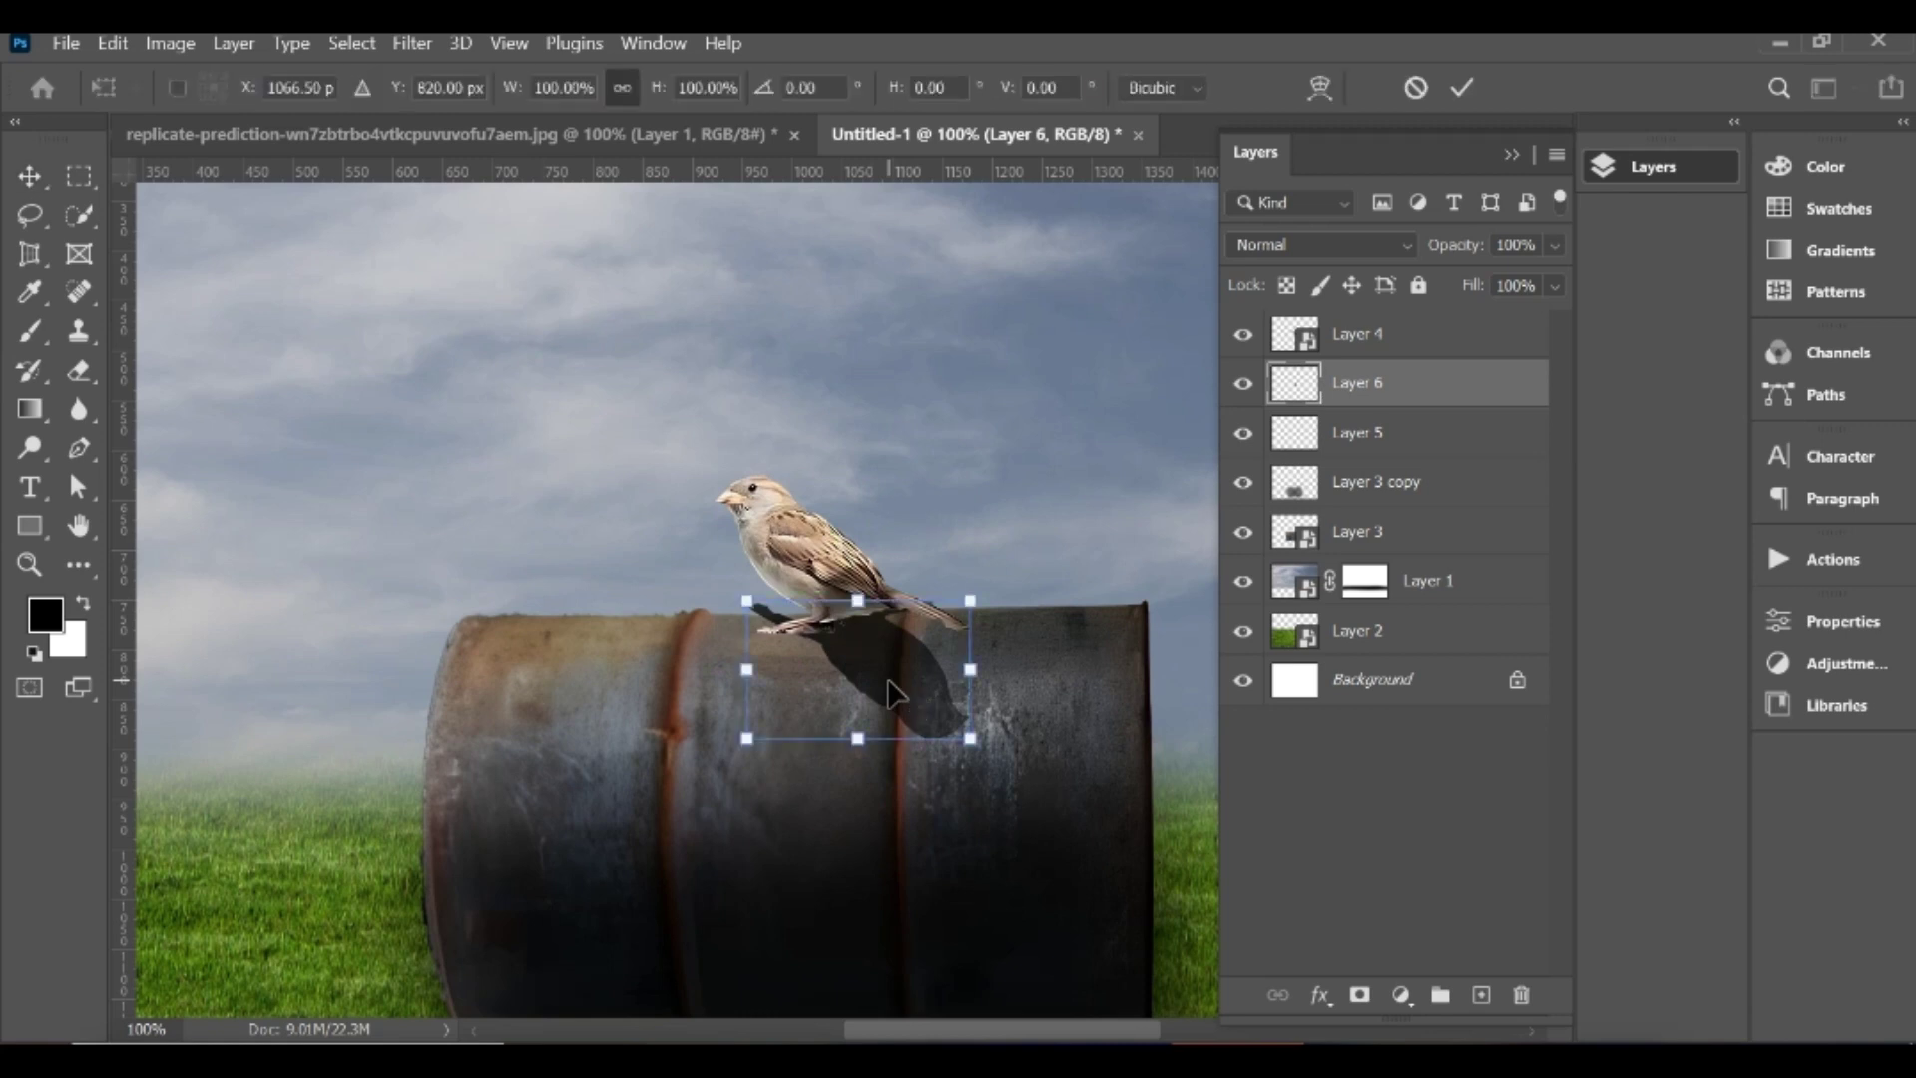
{"action": "right_click", "coordinate": [889, 684]}
{"action": "left_click", "coordinate": [990, 170]}
{"action": "left_click_drag", "start_coordinate": [974, 747], "coordinate": [1006, 728]}
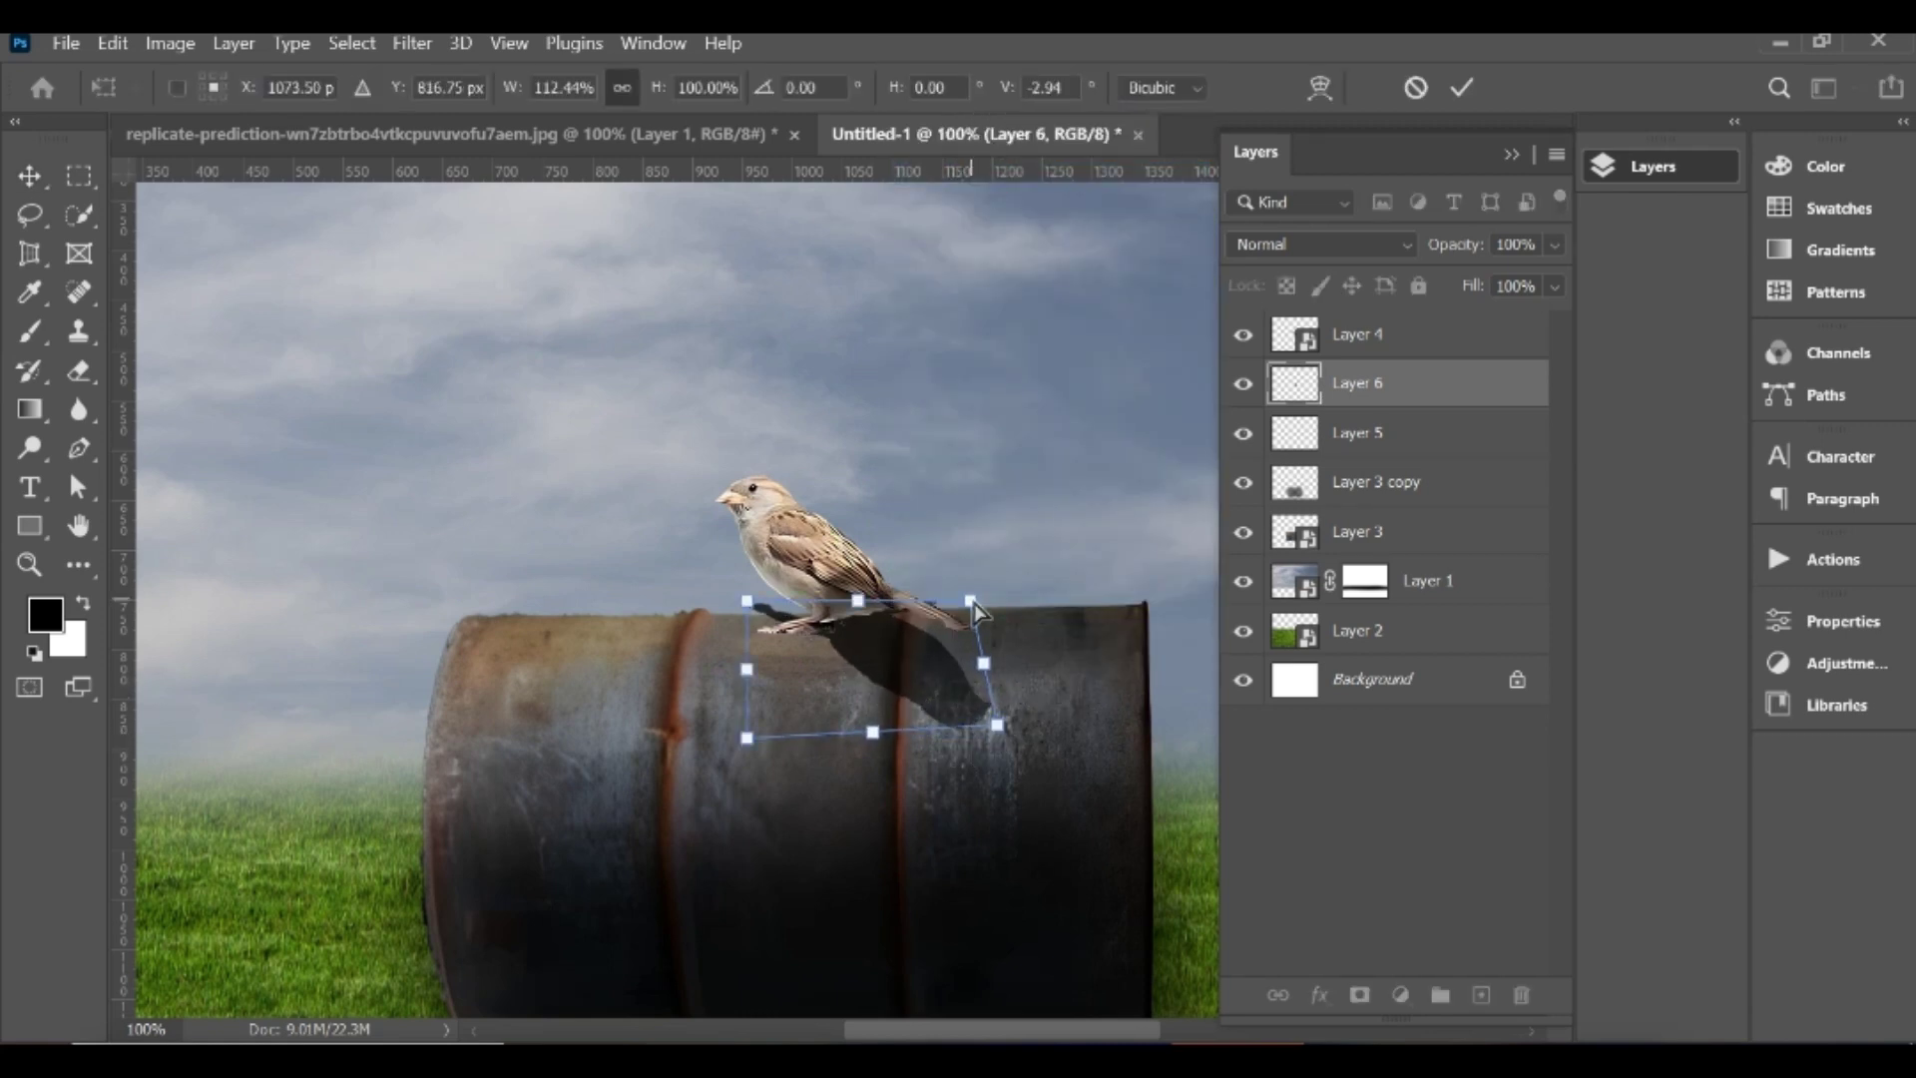
{"action": "left_click_drag", "start_coordinate": [971, 603], "coordinate": [1001, 662]}
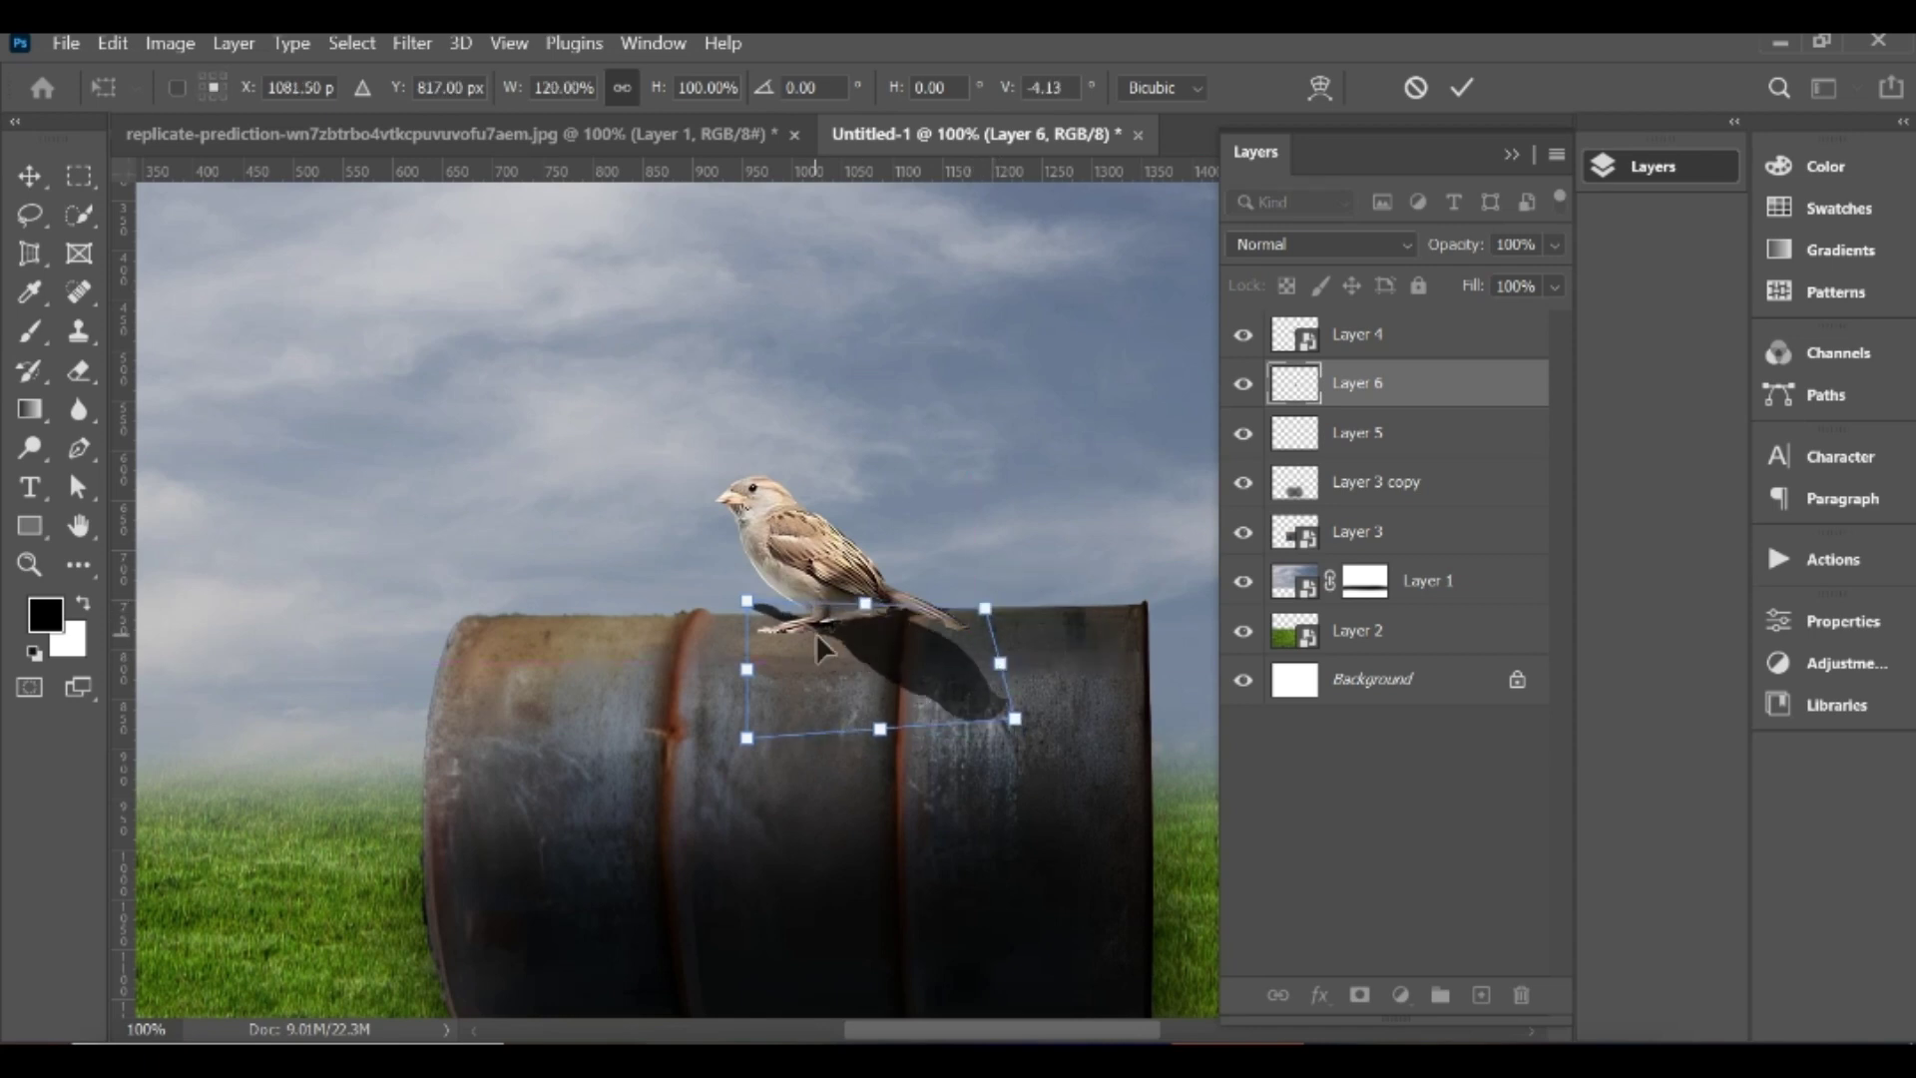
{"action": "left_click_drag", "start_coordinate": [747, 603], "coordinate": [771, 622]}
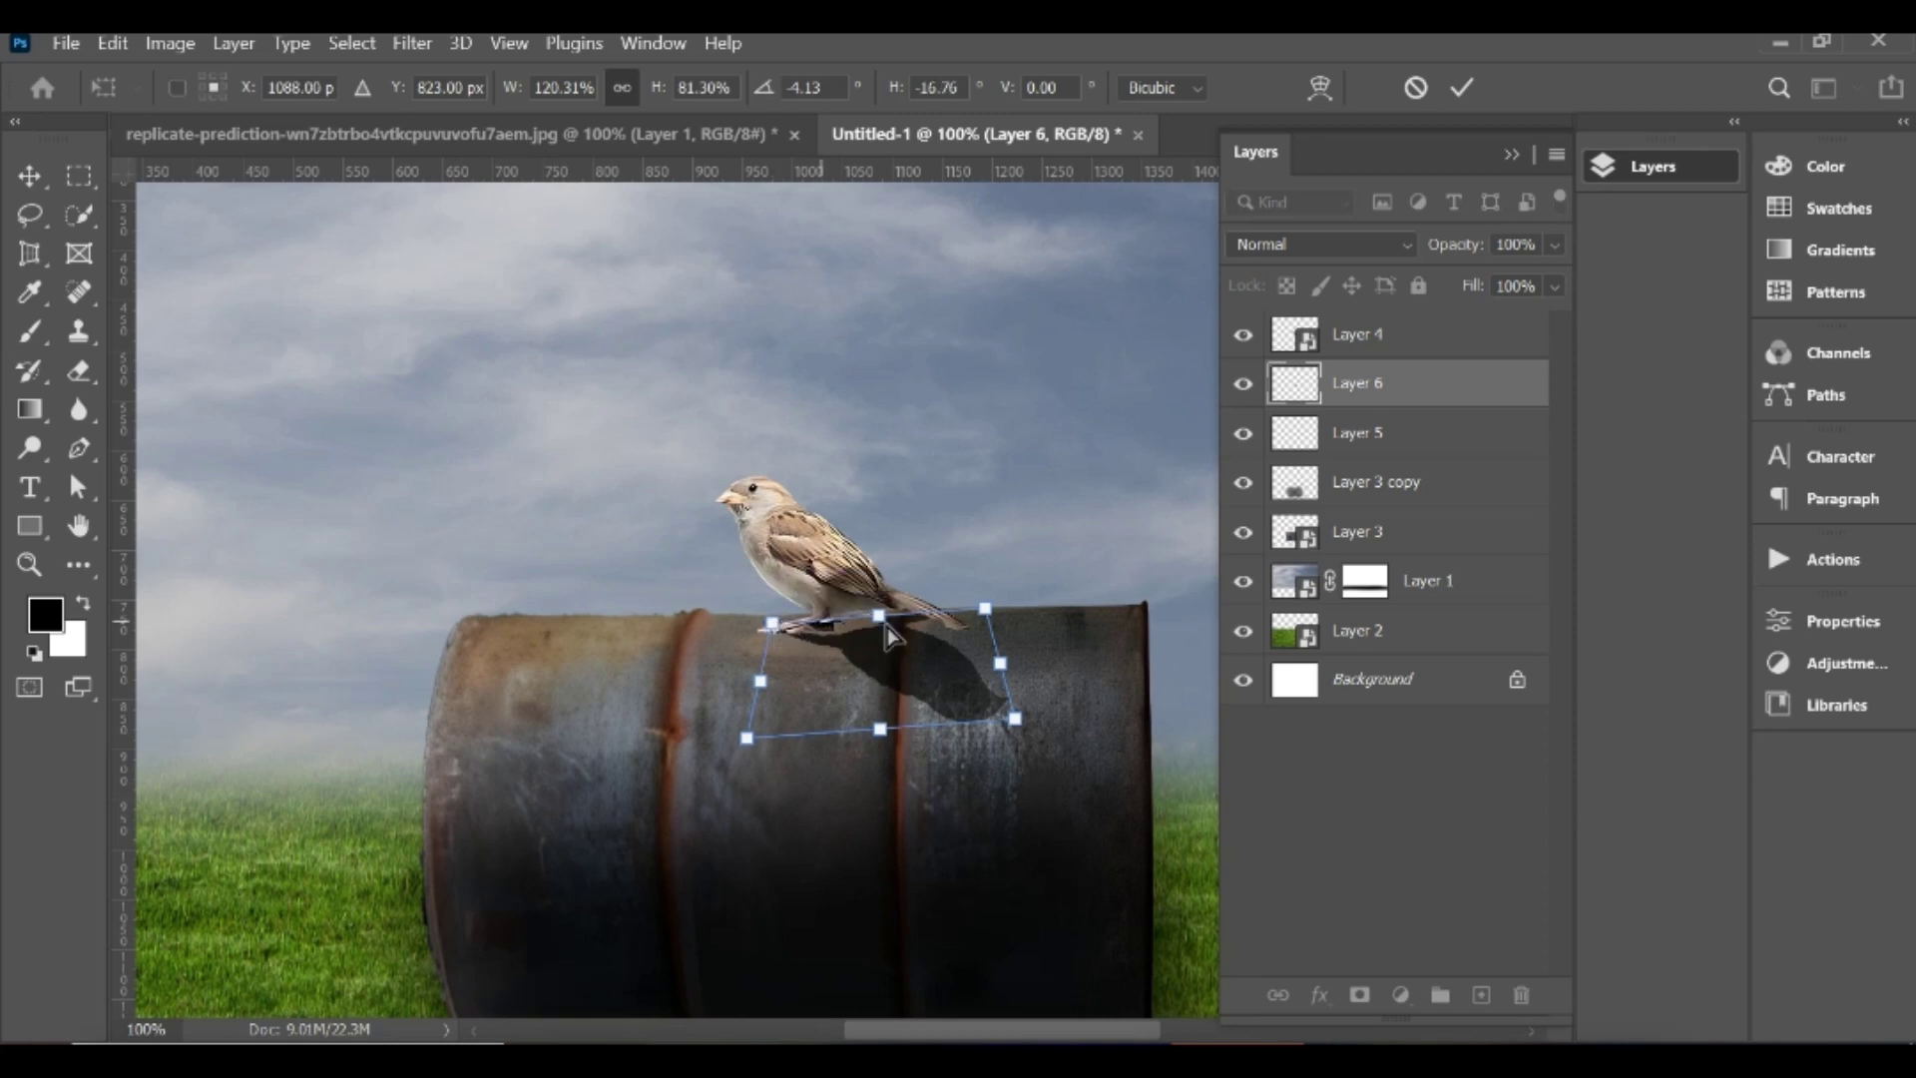
{"action": "left_click_drag", "start_coordinate": [882, 619], "coordinate": [867, 603]}
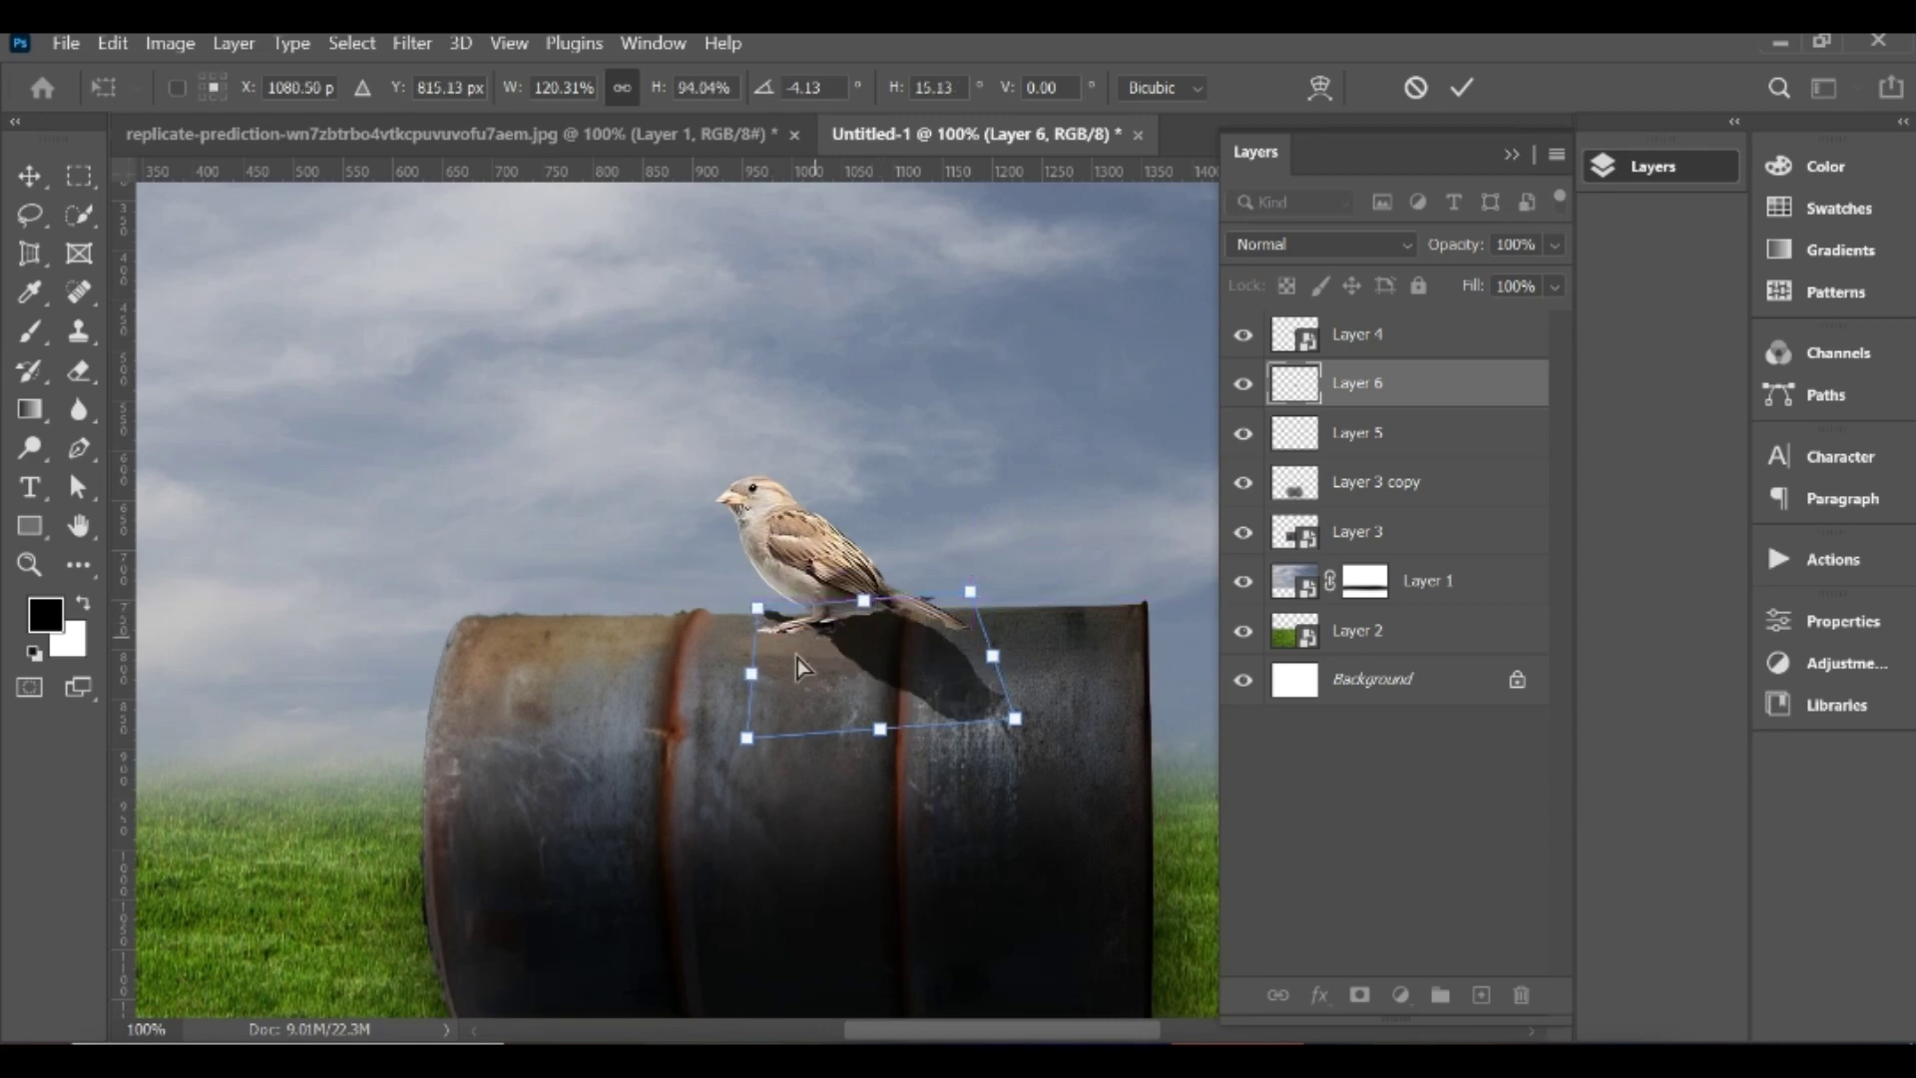
{"action": "left_click_drag", "start_coordinate": [762, 678], "coordinate": [781, 689]}
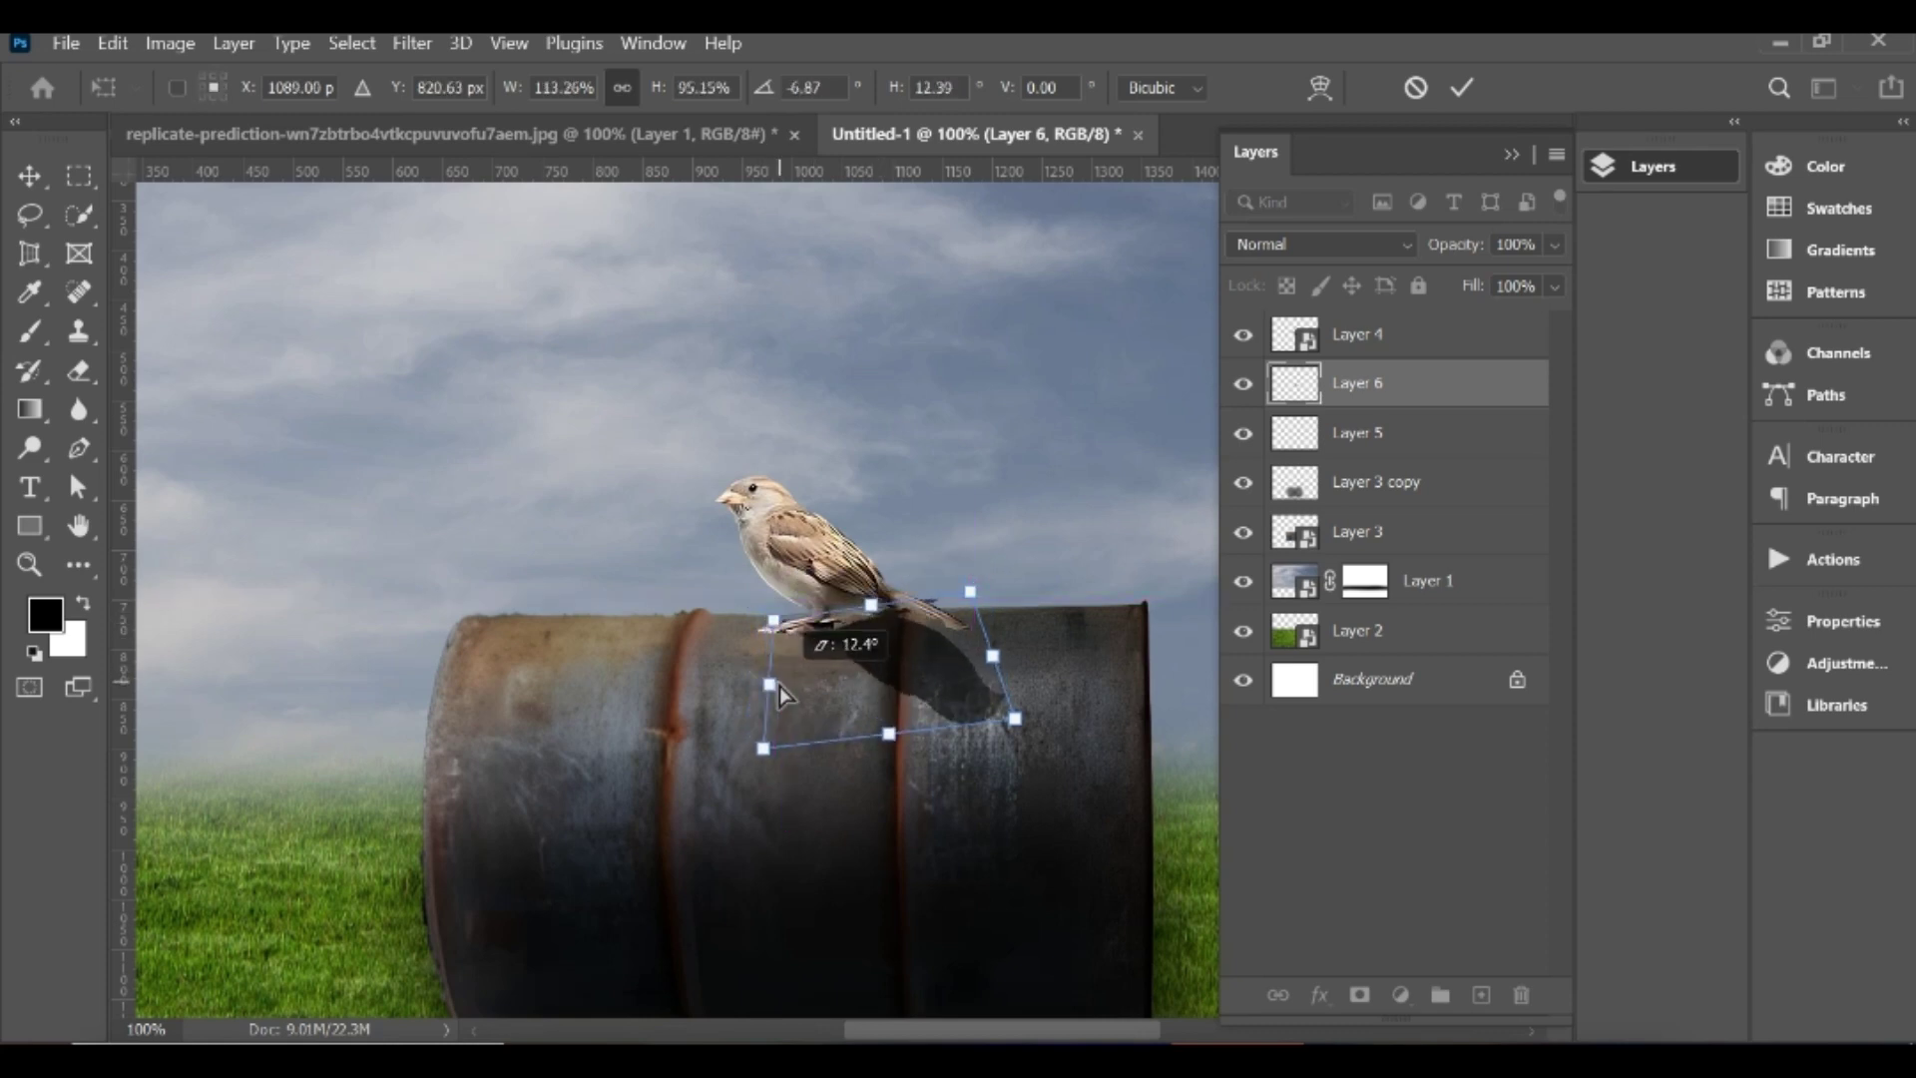
{"action": "left_click_drag", "start_coordinate": [871, 605], "coordinate": [782, 624]}
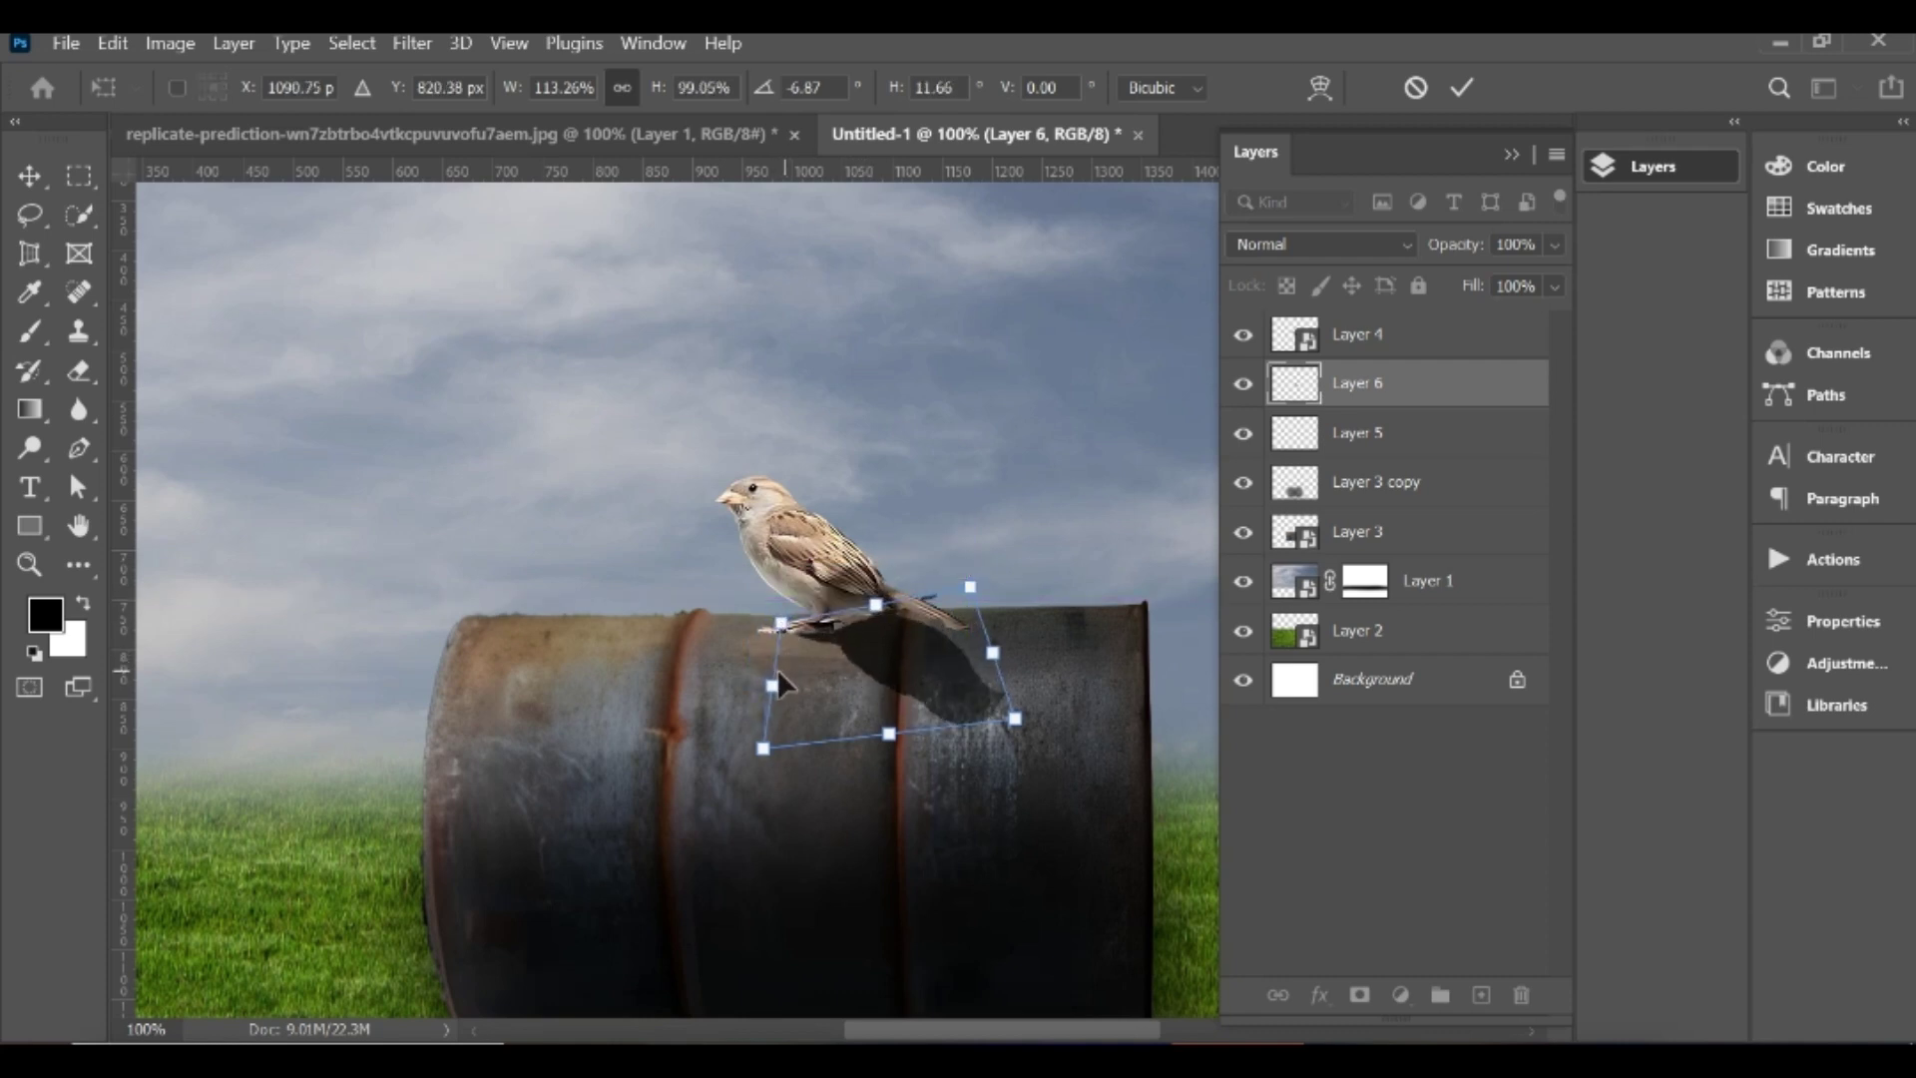
{"action": "left_click_drag", "start_coordinate": [774, 691], "coordinate": [766, 702]}
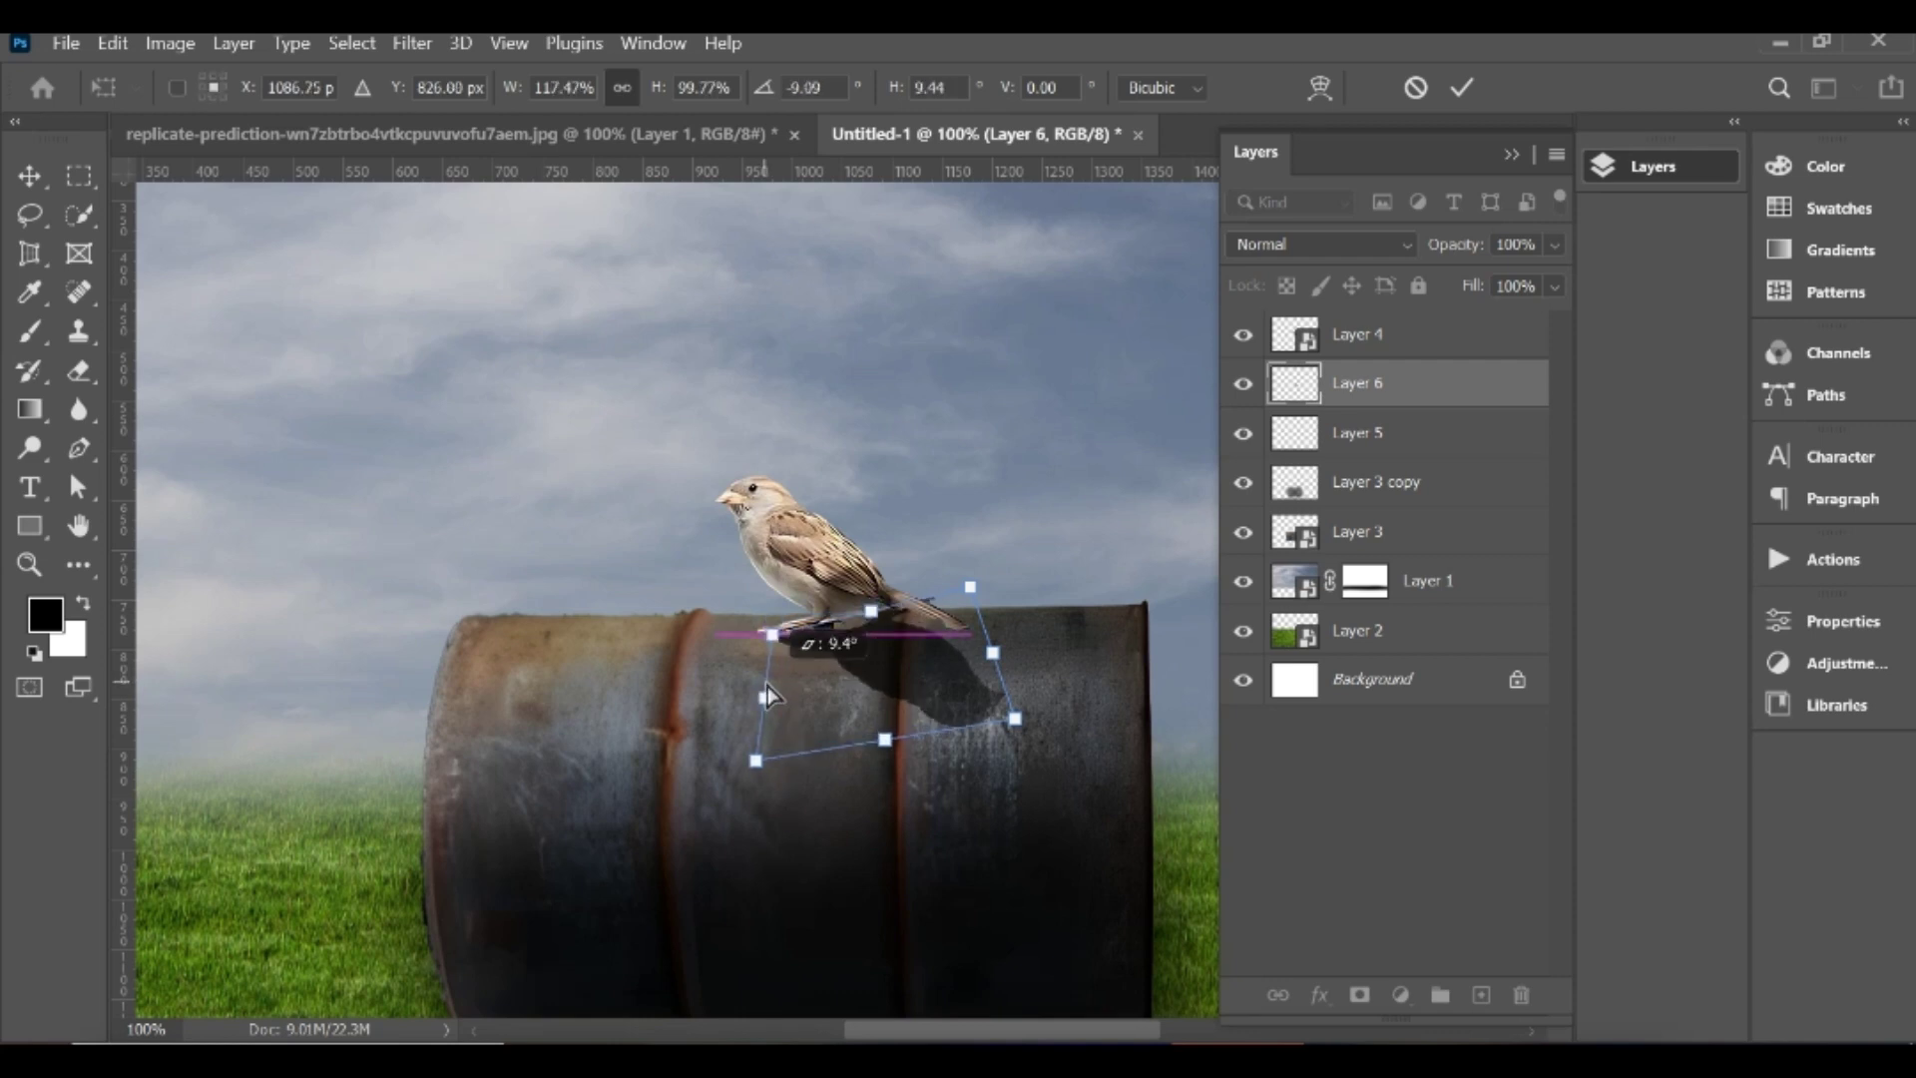
{"action": "left_click_drag", "start_coordinate": [1015, 718], "coordinate": [1018, 735]}
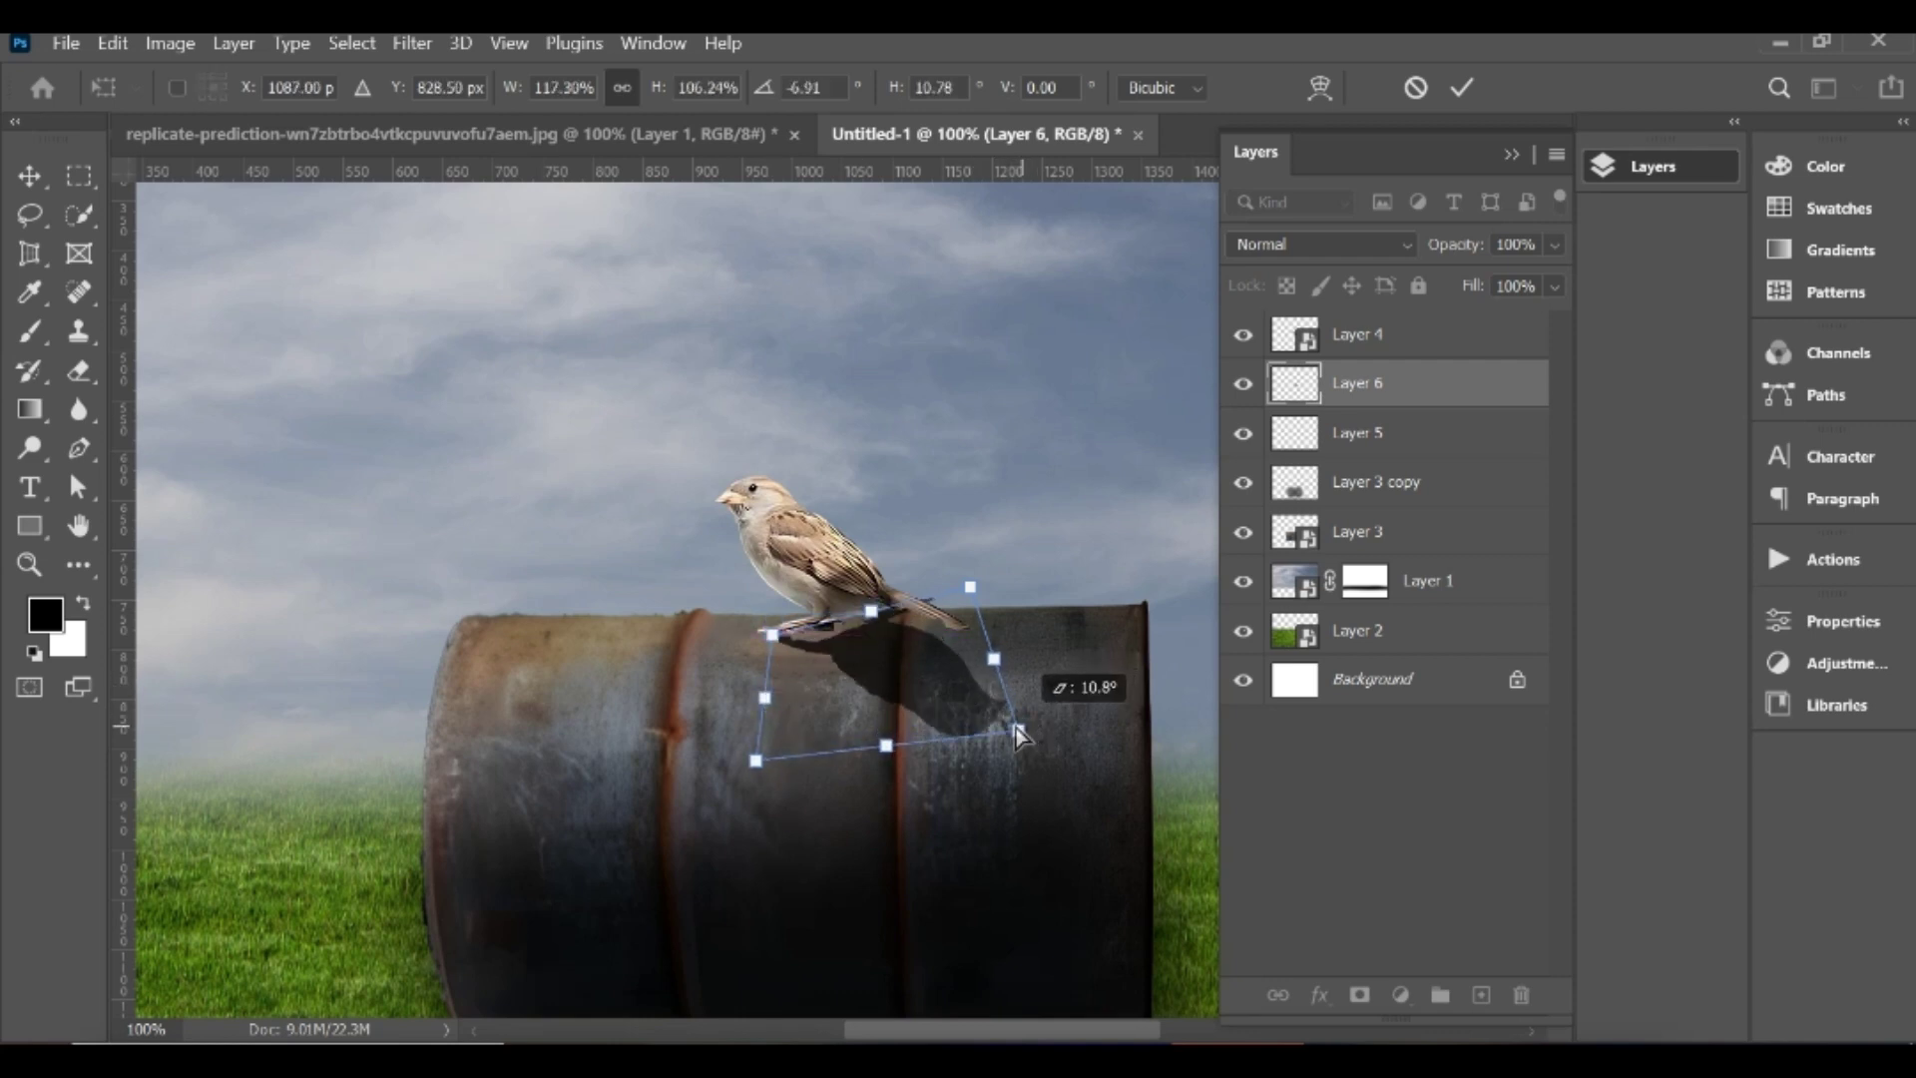
{"action": "key", "text": "Return"}
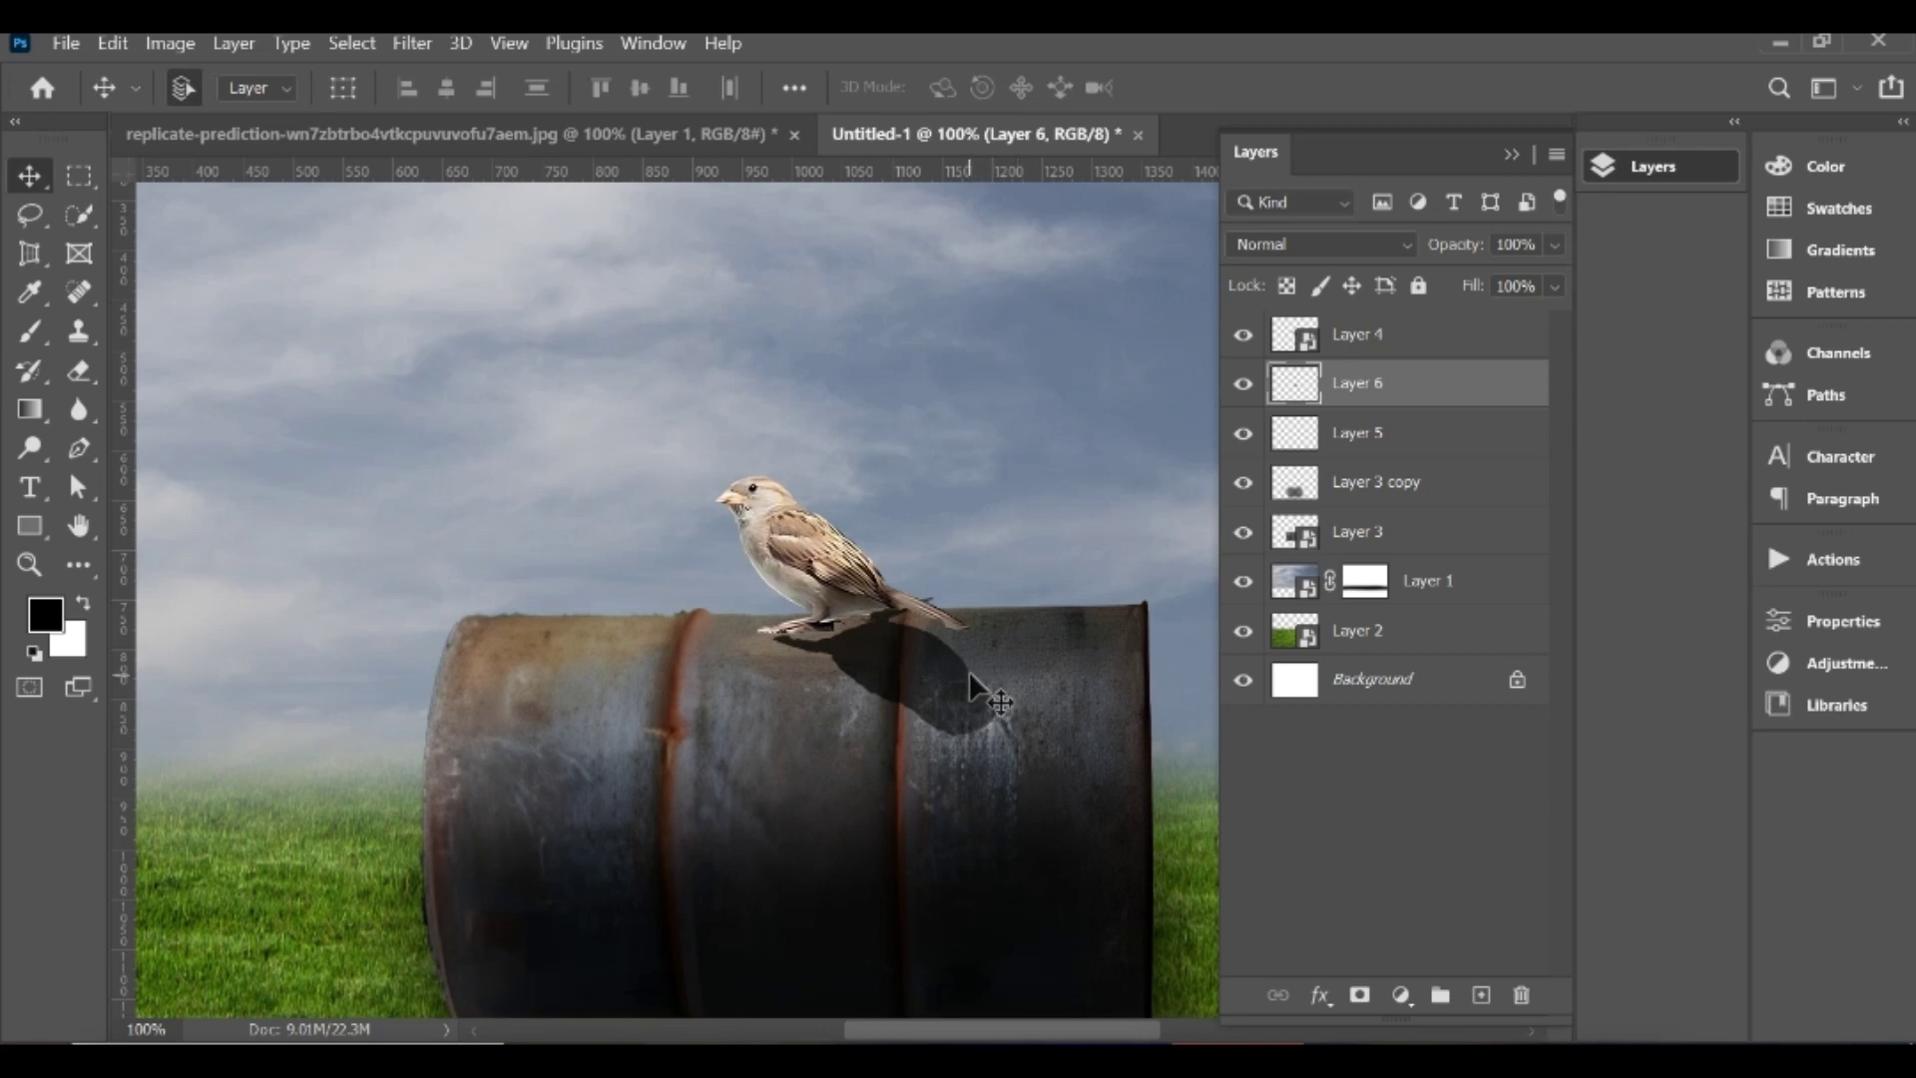
Step: Blur the sparrow's shadow with a Gaussian Blur of about 4.4 px
{"action": "left_click", "coordinate": [413, 43]}
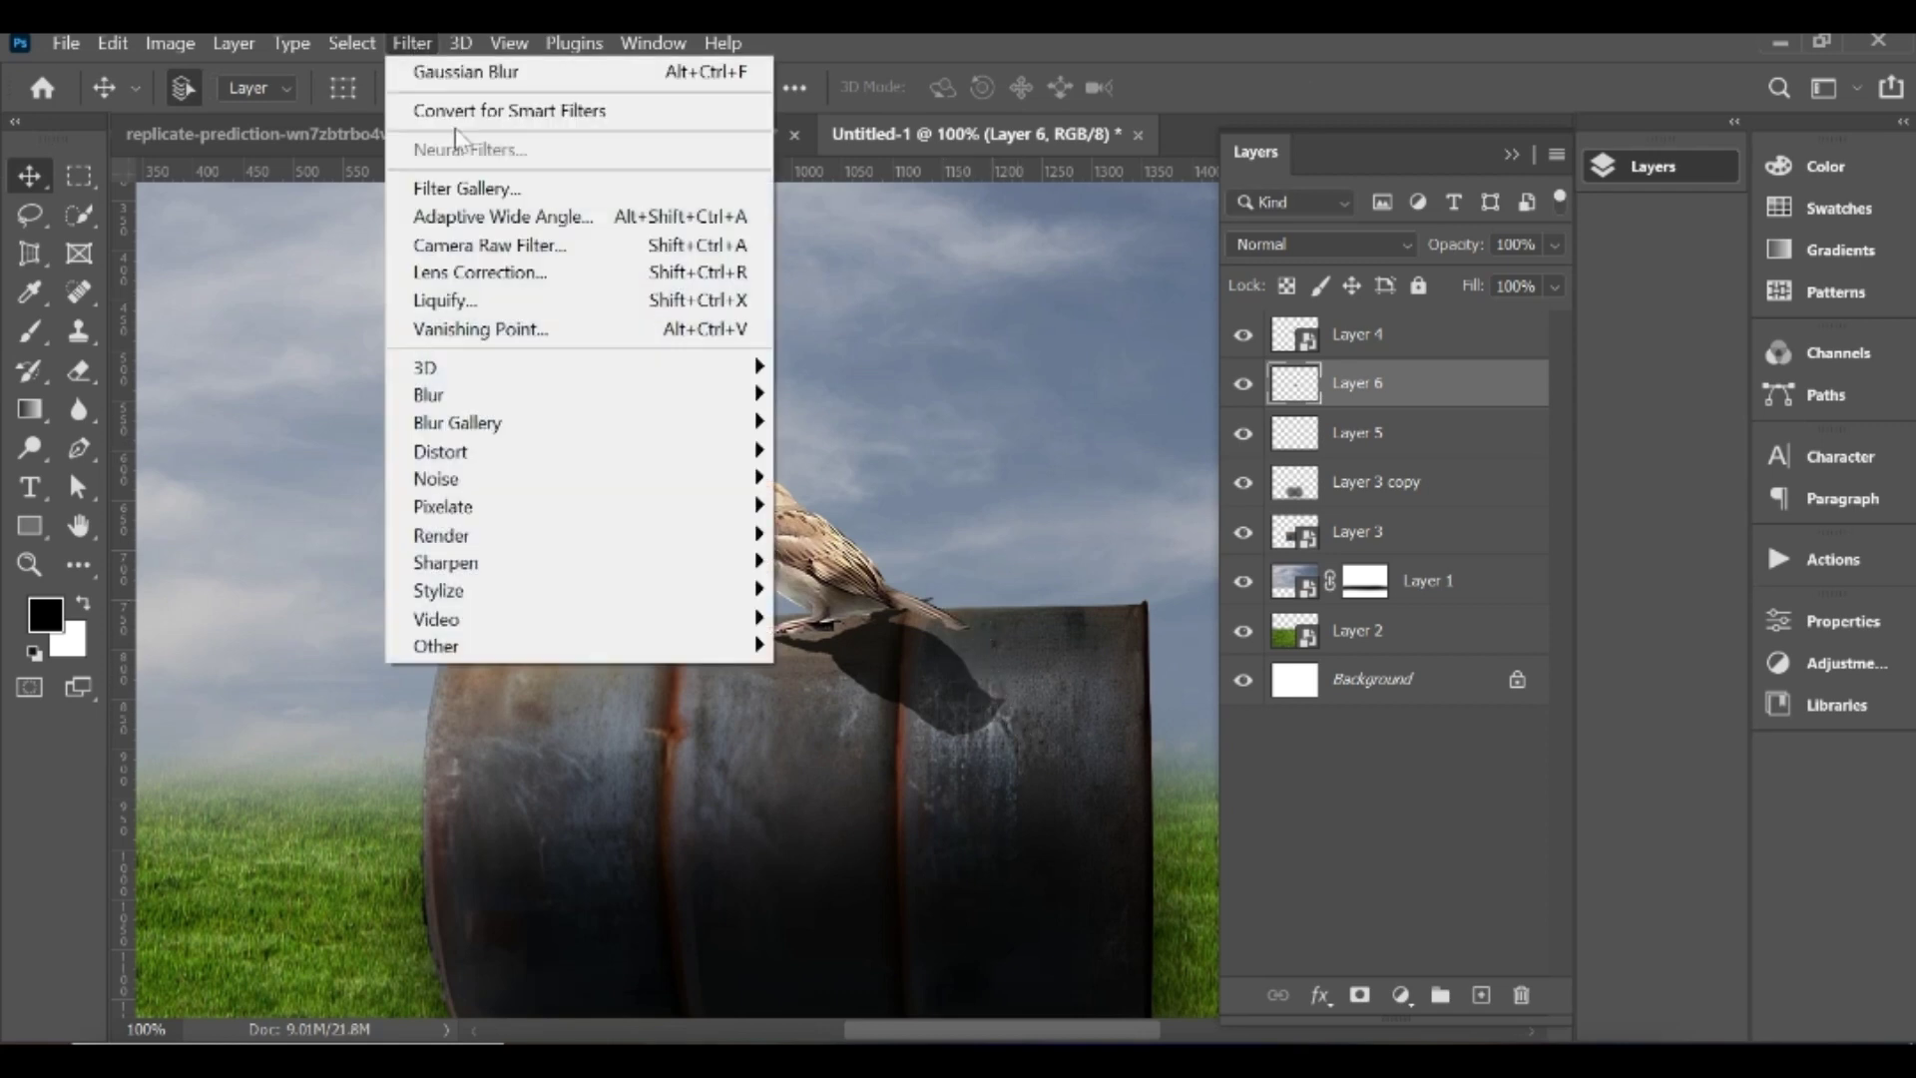
{"action": "left_click", "coordinate": [844, 506]}
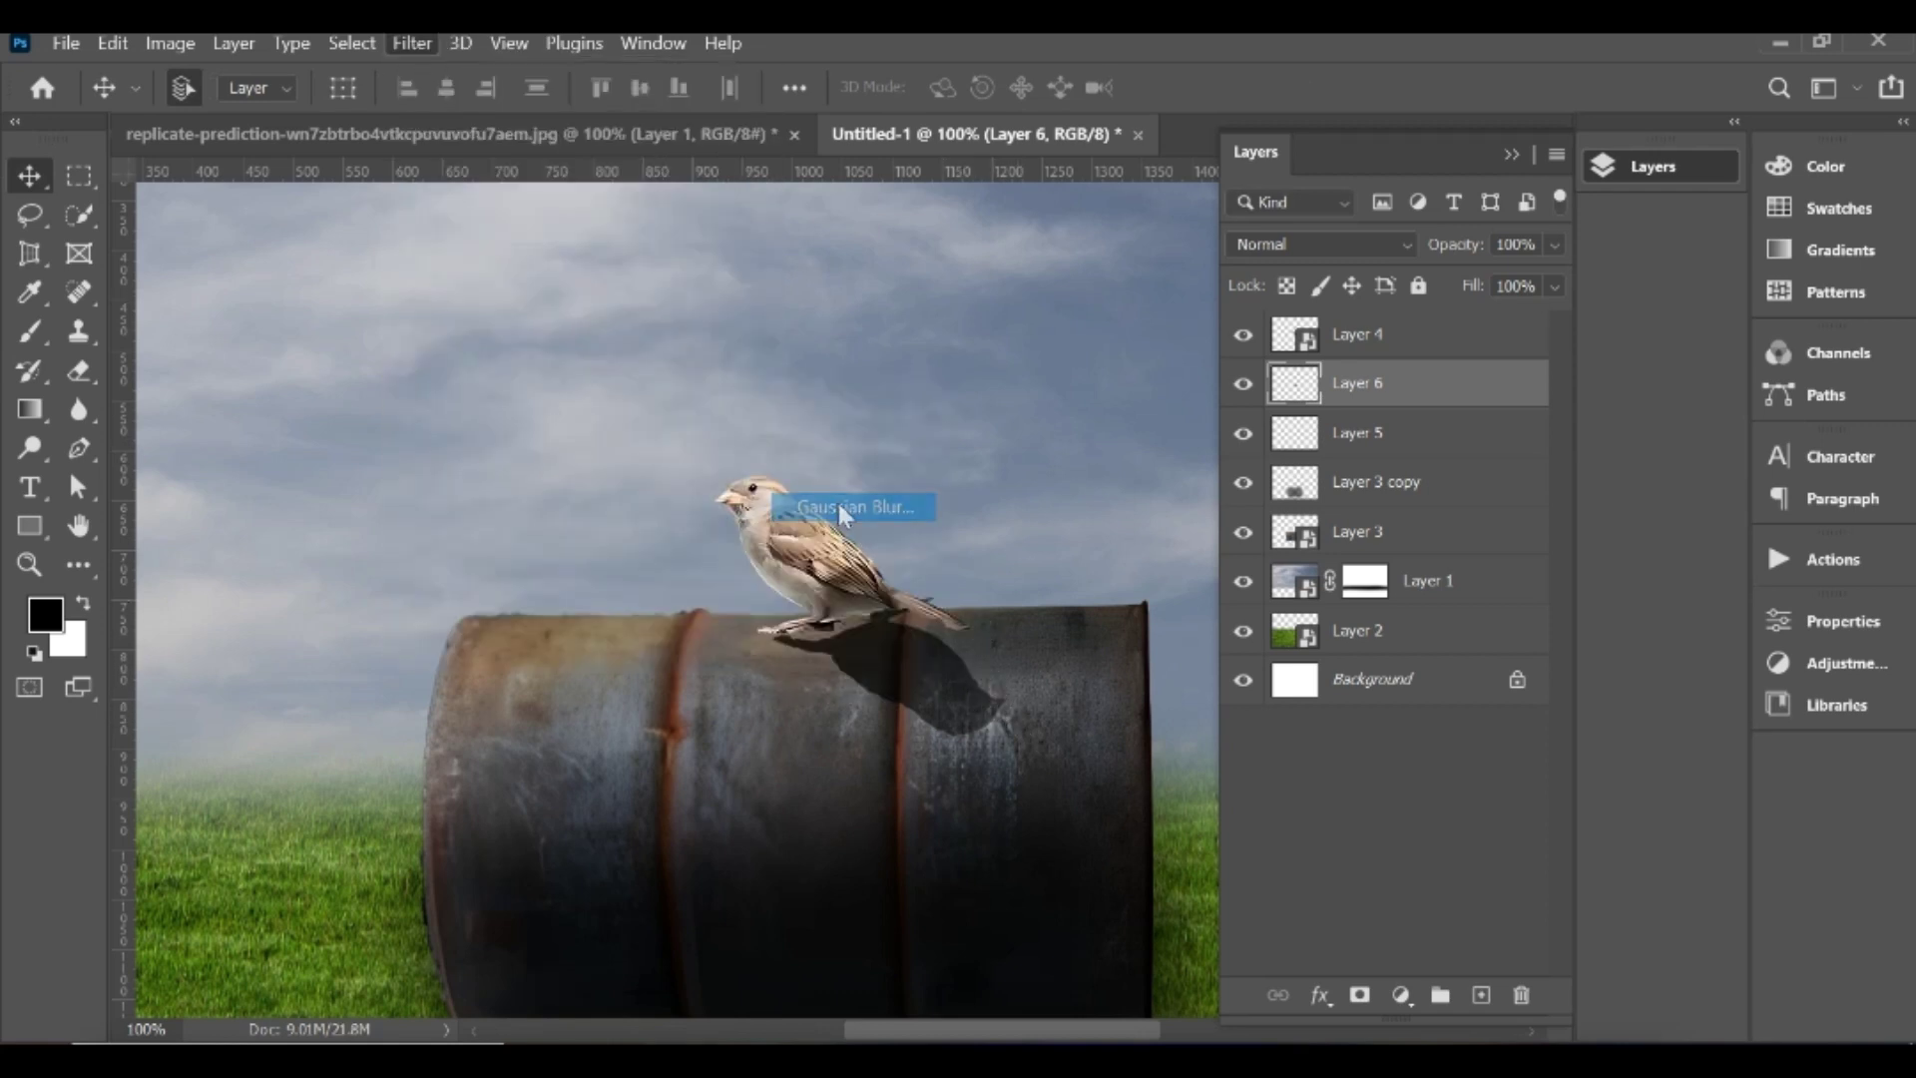
{"action": "mouse_move", "coordinate": [1413, 597]}
{"action": "left_mouse_down"}
{"action": "mouse_move", "coordinate": [1299, 603]}
{"action": "mouse_move", "coordinate": [1327, 603]}
{"action": "left_mouse_up"}
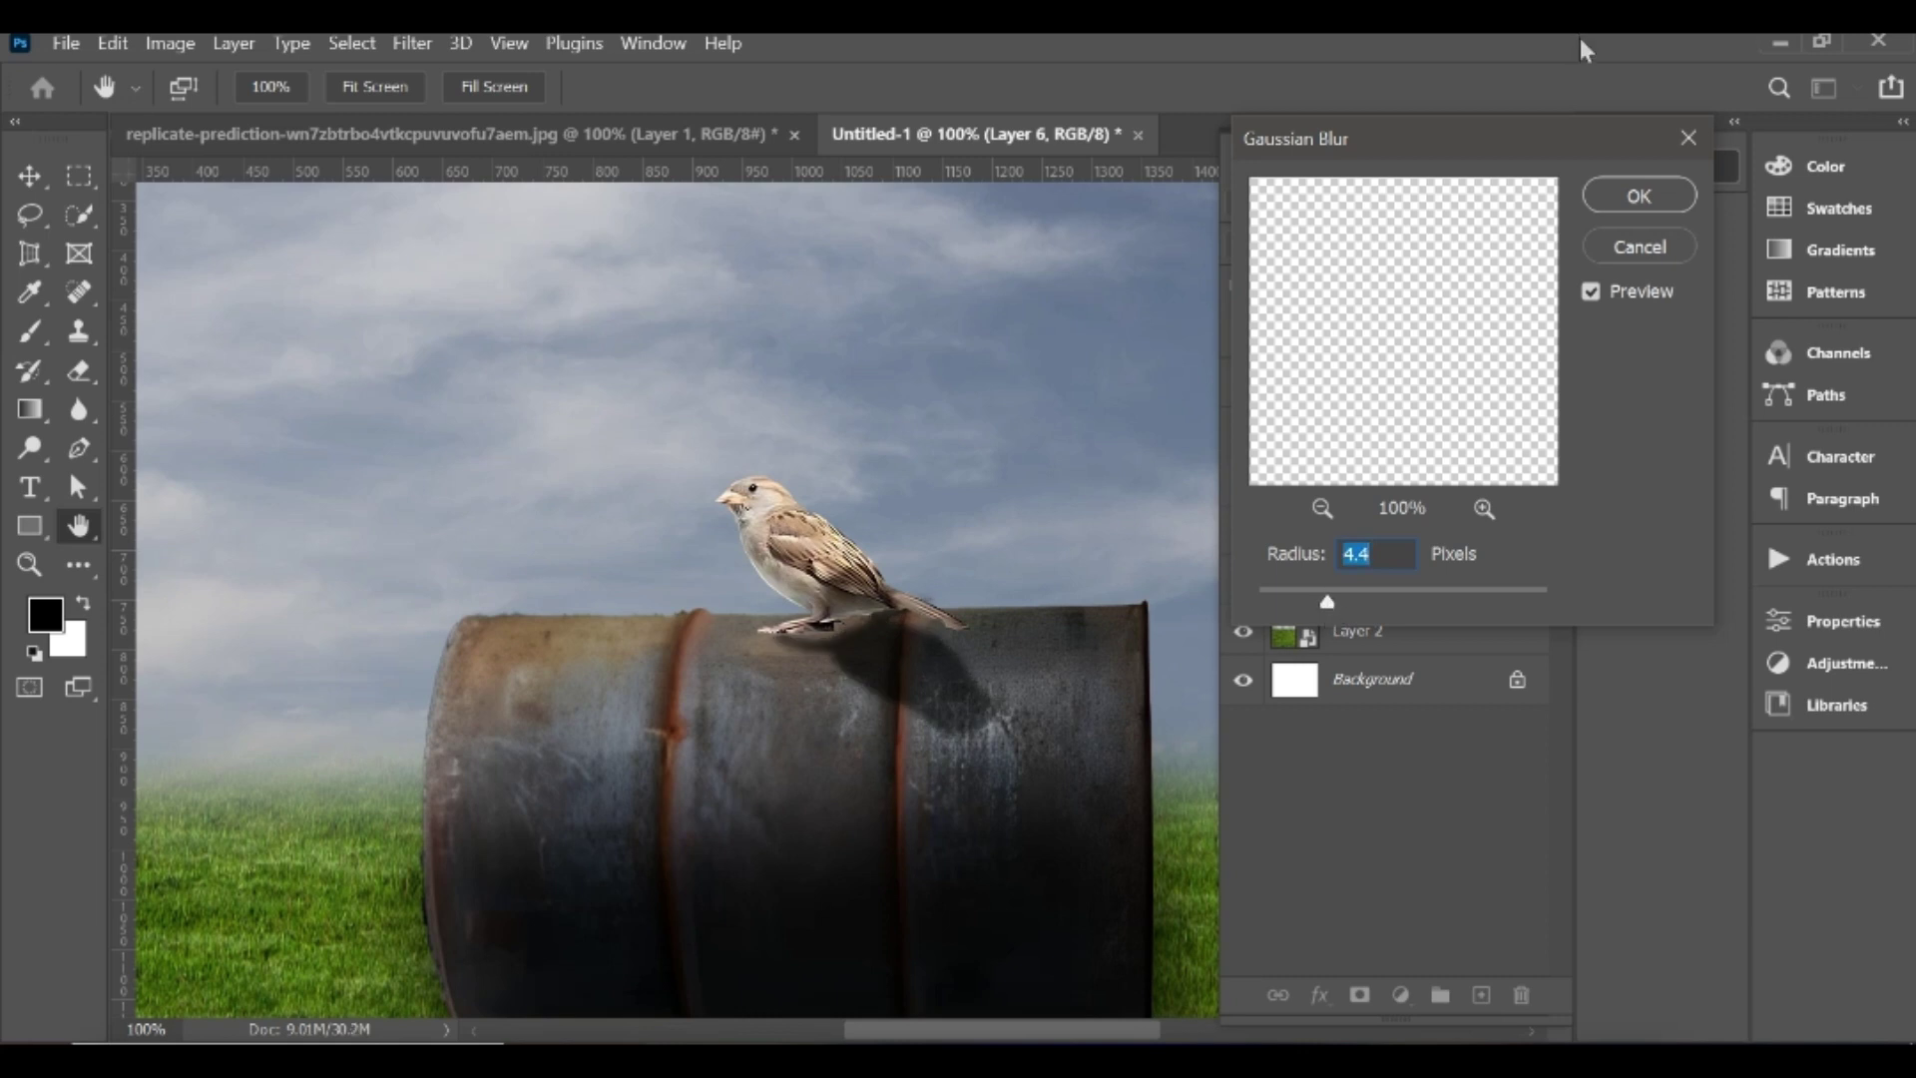
{"action": "left_click", "coordinate": [1624, 198]}
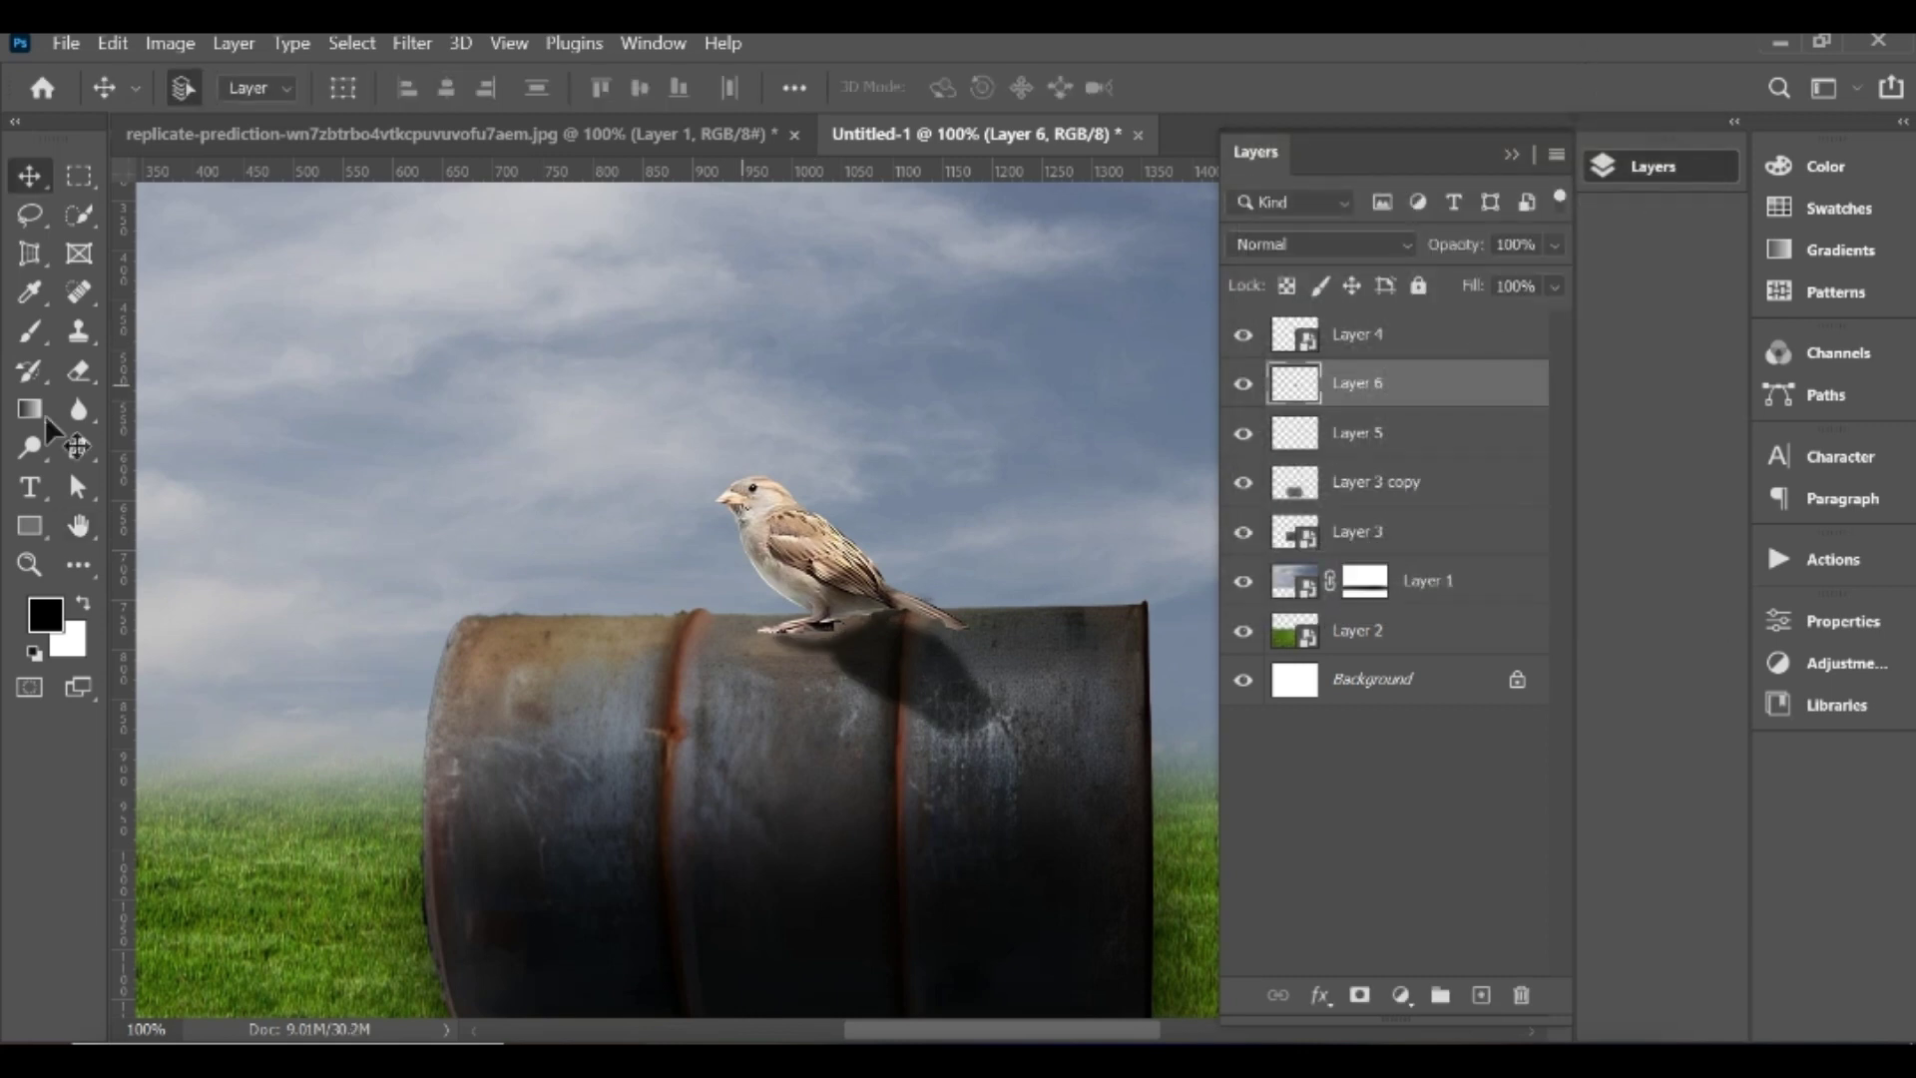
Step: Set the eraser size to 90 and paint a soft dark shadow under the bird's feet
{"action": "left_click", "coordinate": [33, 337]}
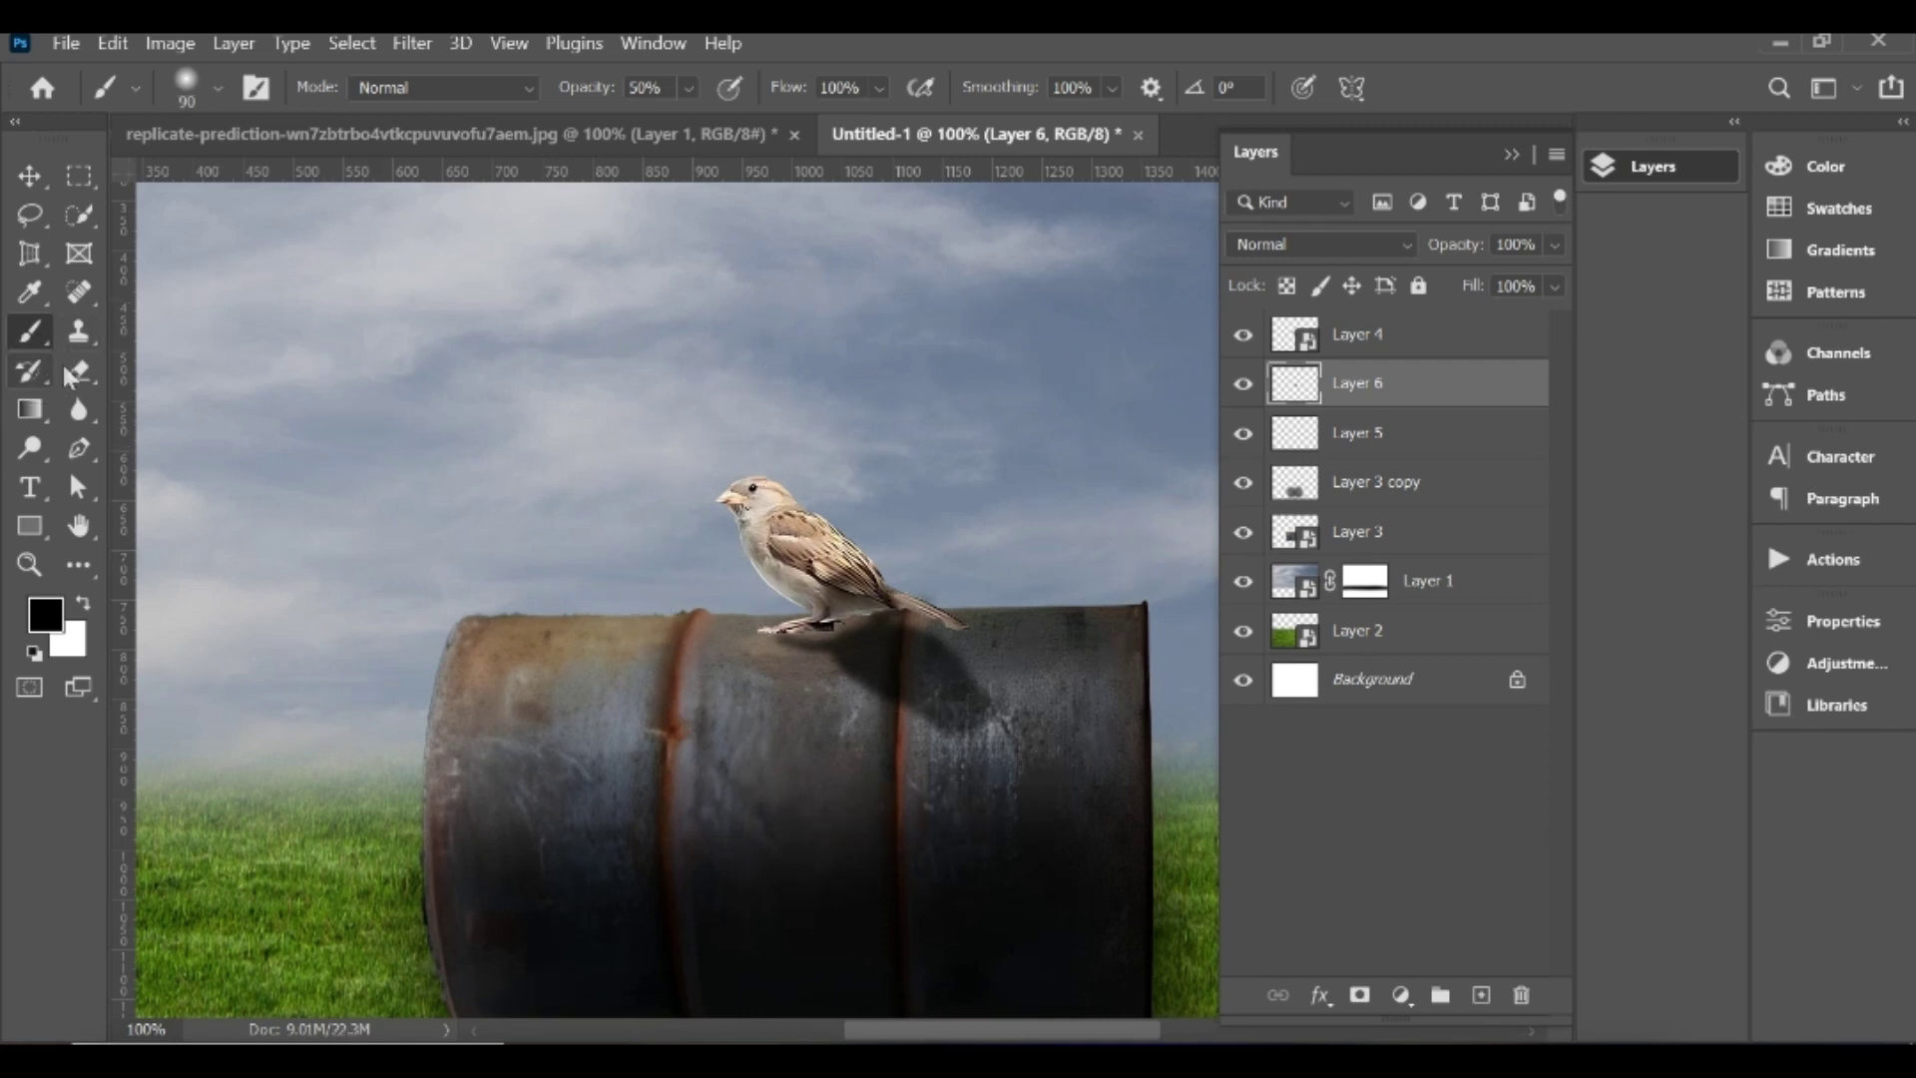
{"action": "left_click", "coordinate": [78, 371]}
{"action": "key", "text": "bracketleft"}
{"action": "key", "text": "bracketleft"}
{"action": "key", "text": "bracketleft"}
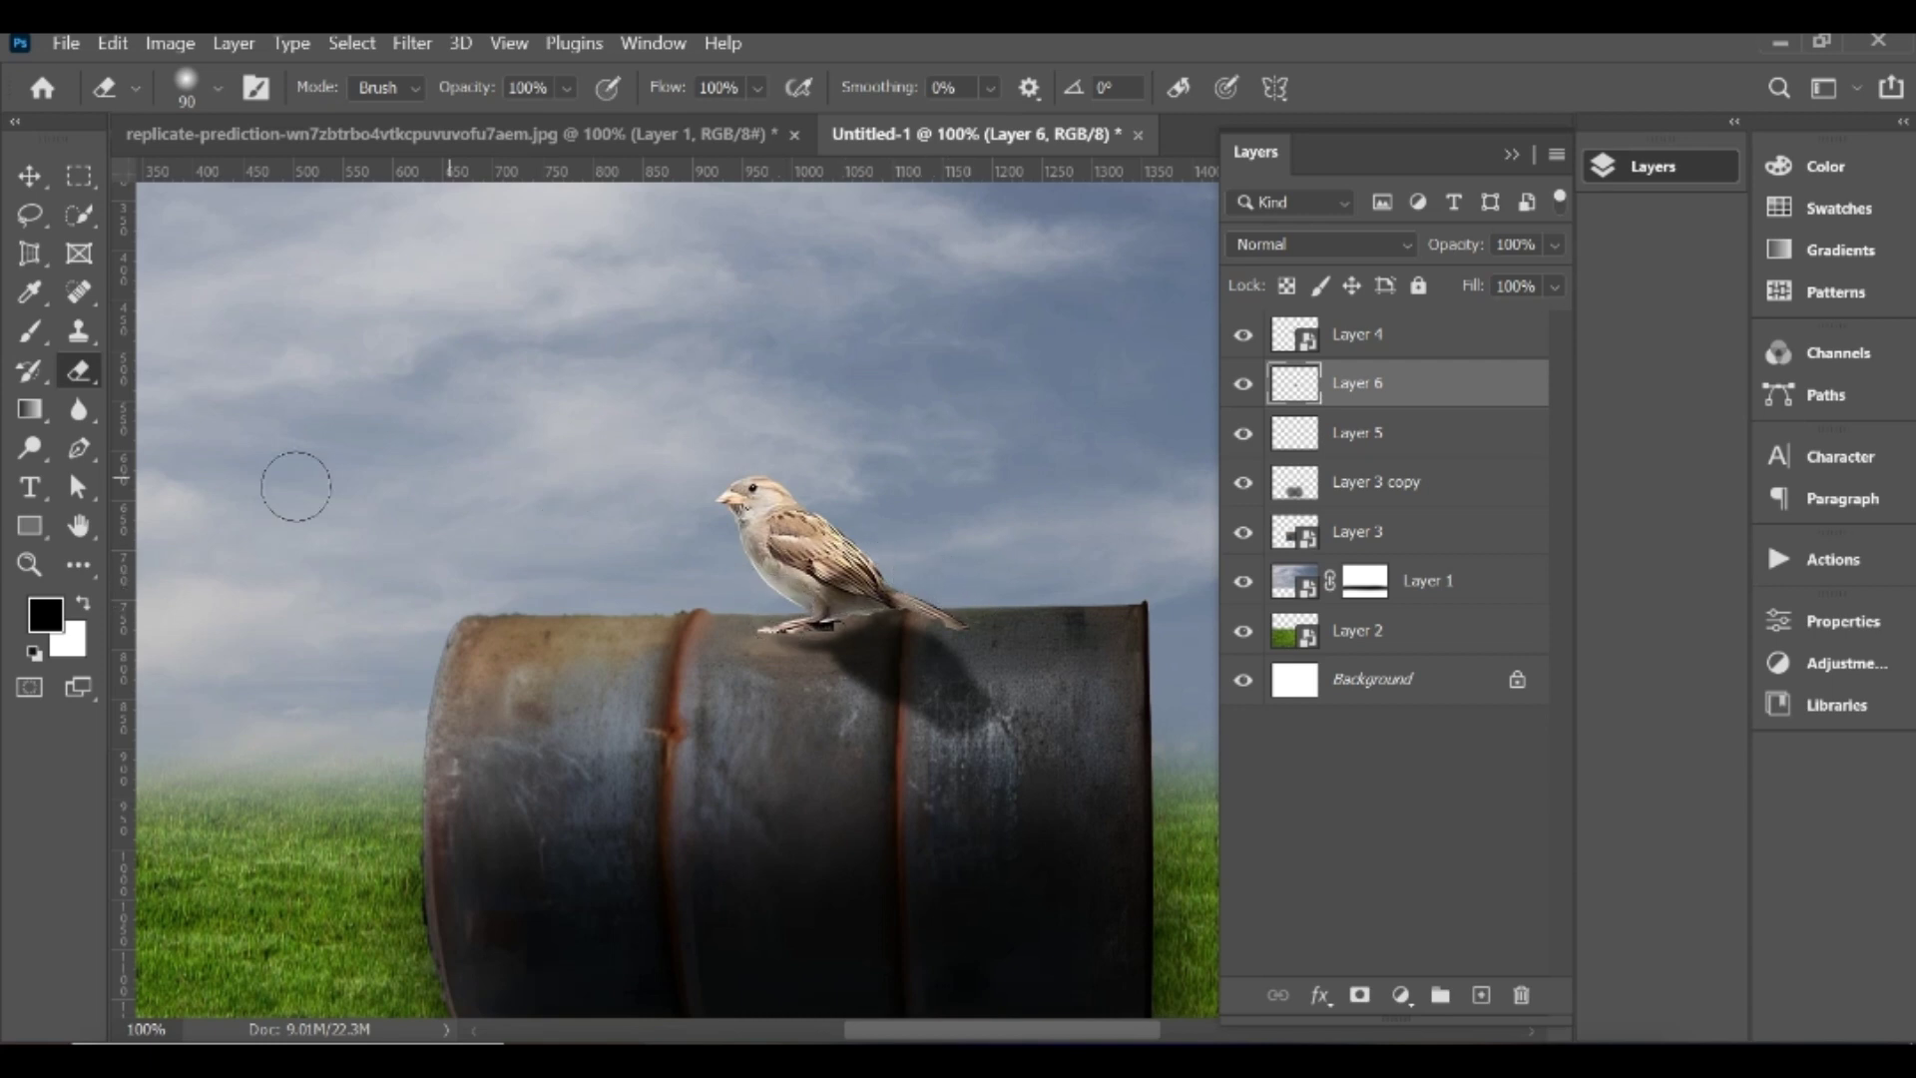
{"action": "left_click", "coordinate": [30, 331]}
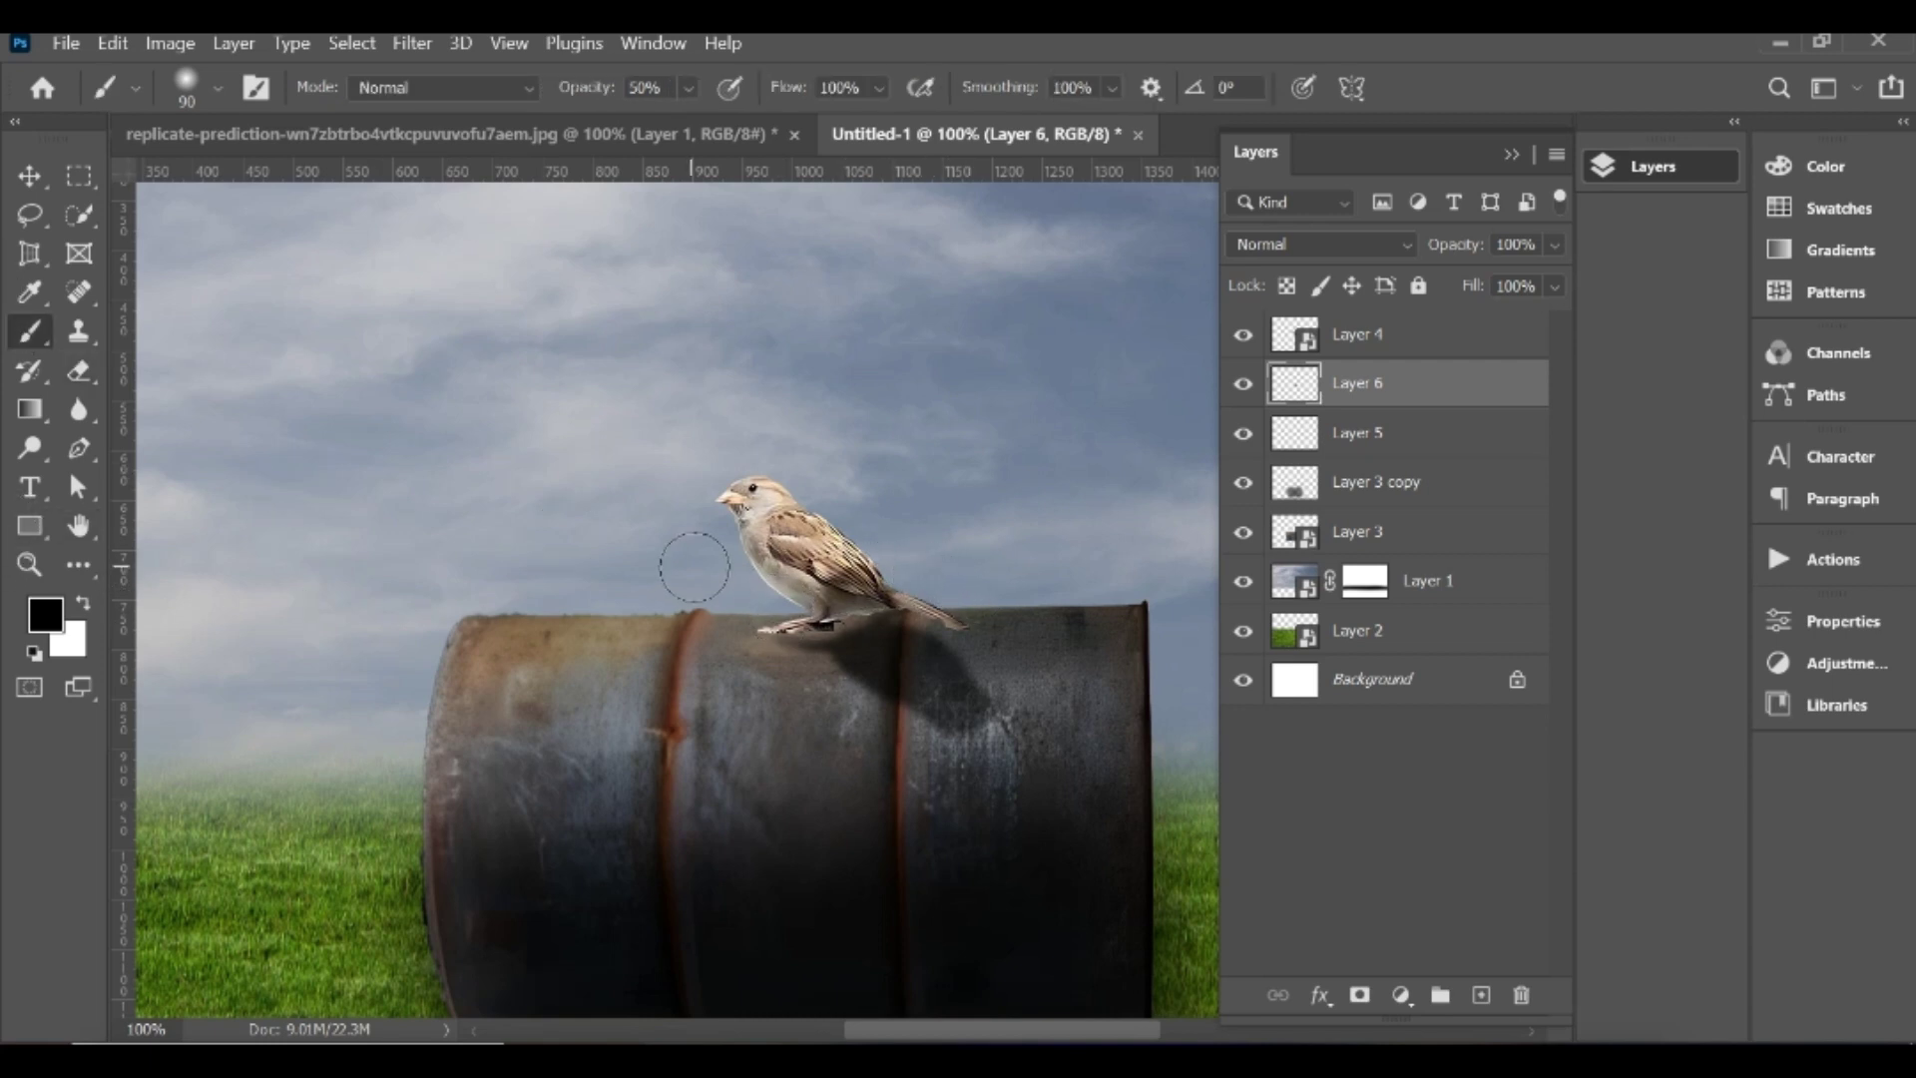
{"action": "left_click_drag", "start_coordinate": [858, 628], "coordinate": [809, 621]}
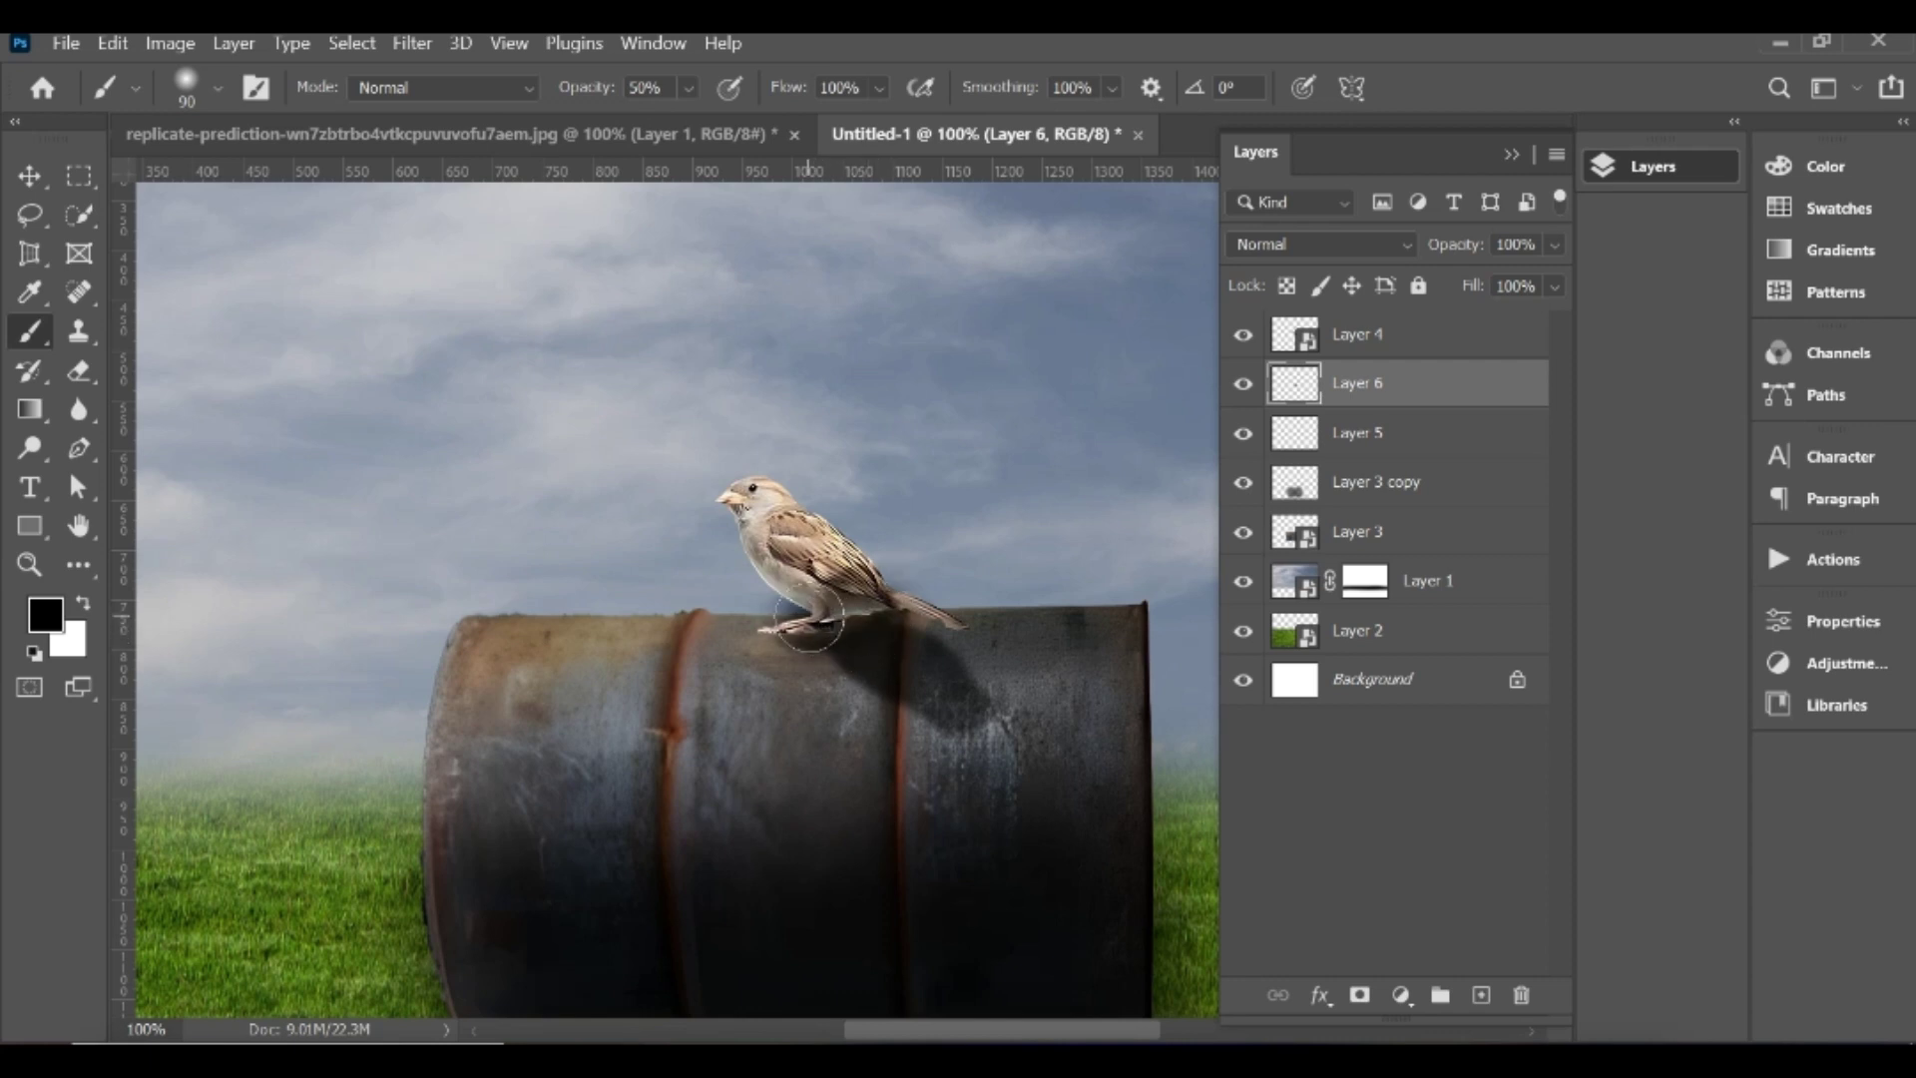
{"action": "key", "text": "v"}
{"action": "key", "text": "ctrl+minus"}
{"action": "key", "text": "ctrl+minus"}
{"action": "key", "text": "ctrl+minus"}
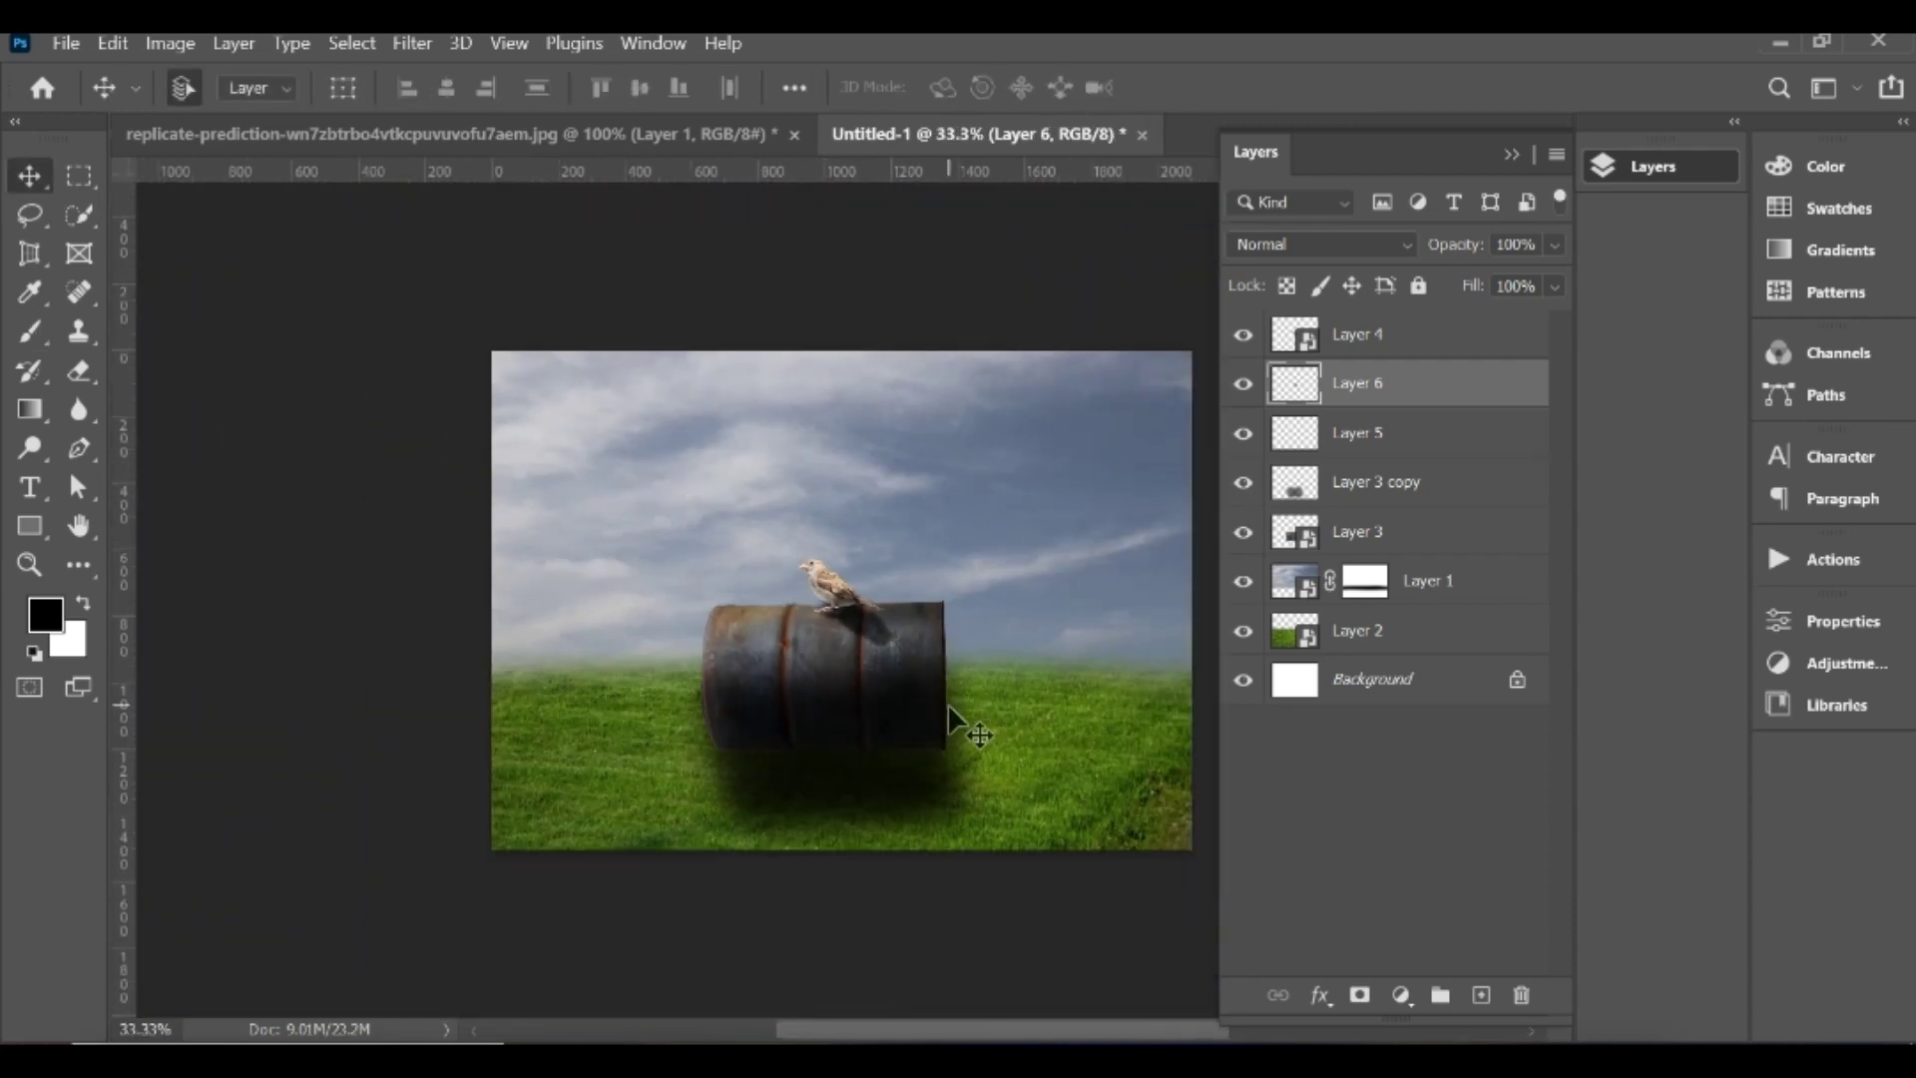
{"action": "key", "text": "ctrl+plus"}
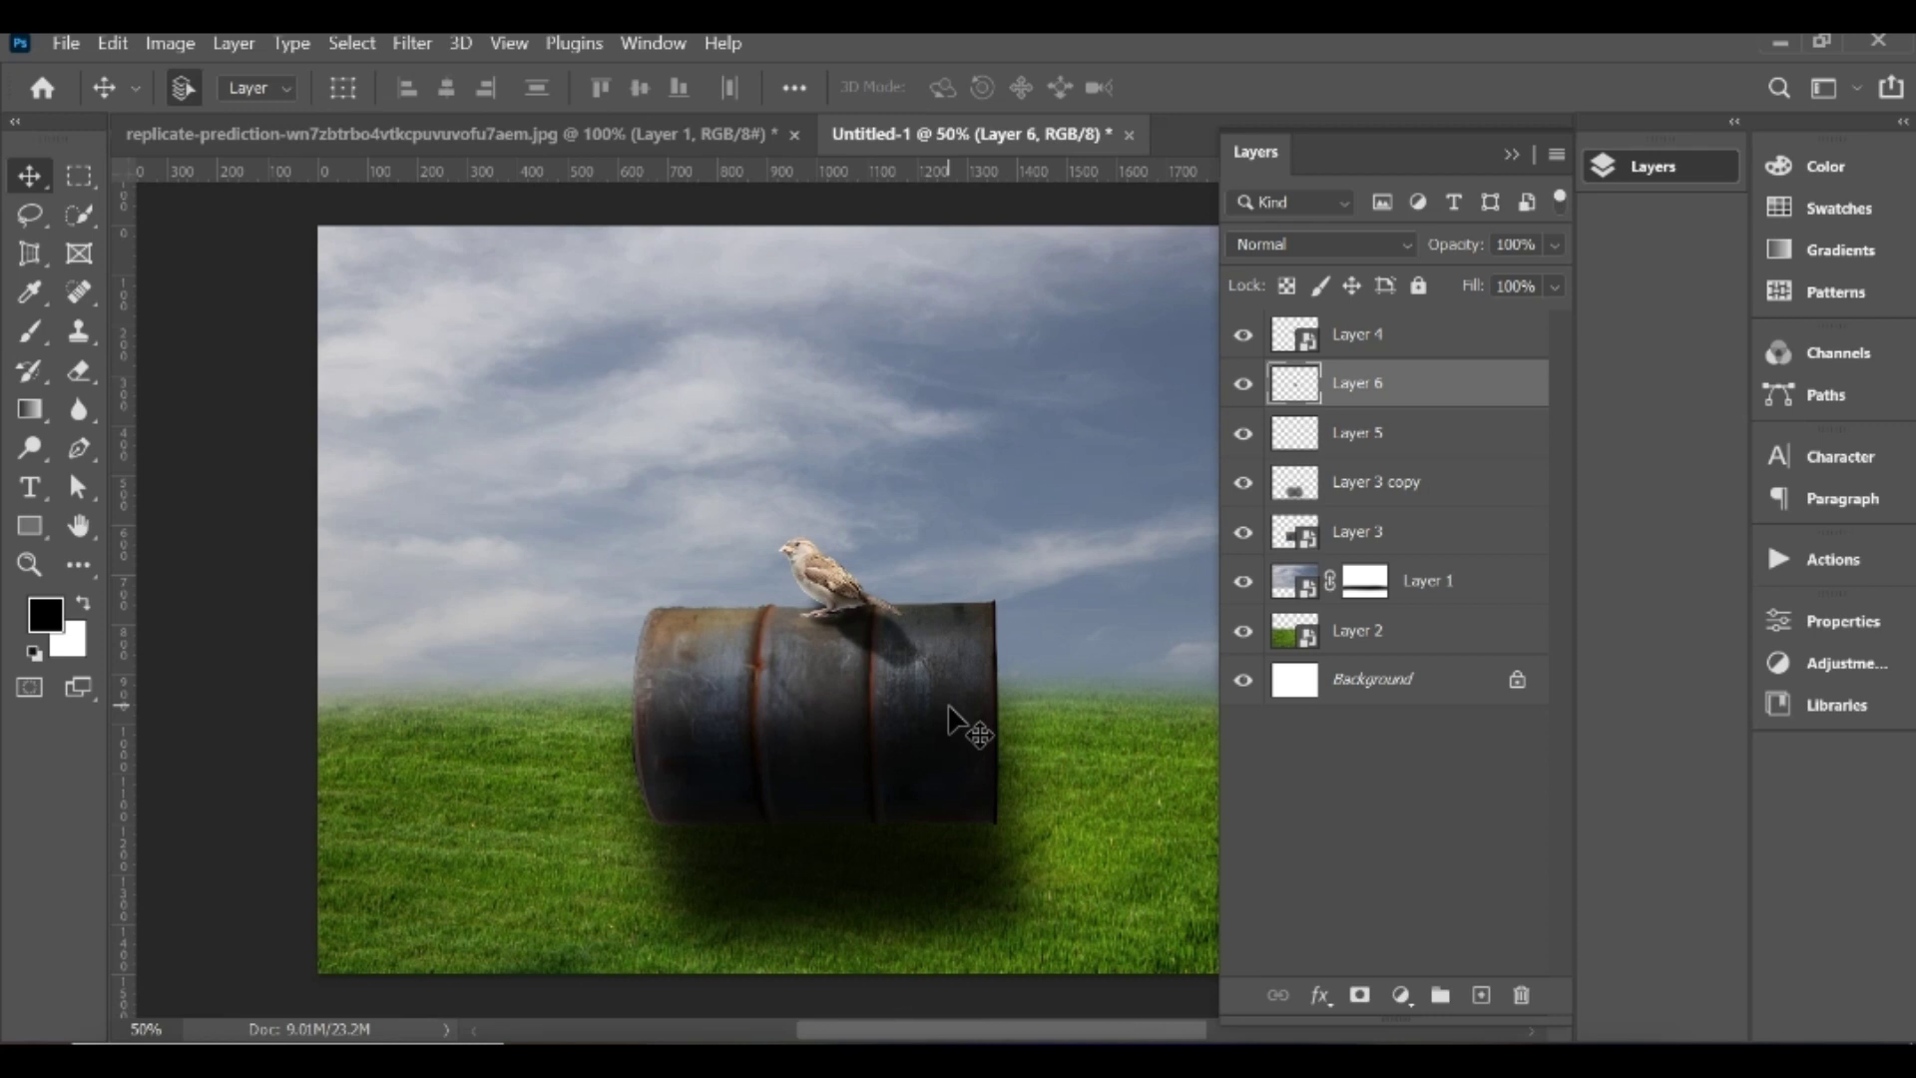
Step: With a 250 px brush, darken the ground shadow beneath and right of the barrel, then return to the Move tool
{"action": "left_click", "coordinate": [30, 331]}
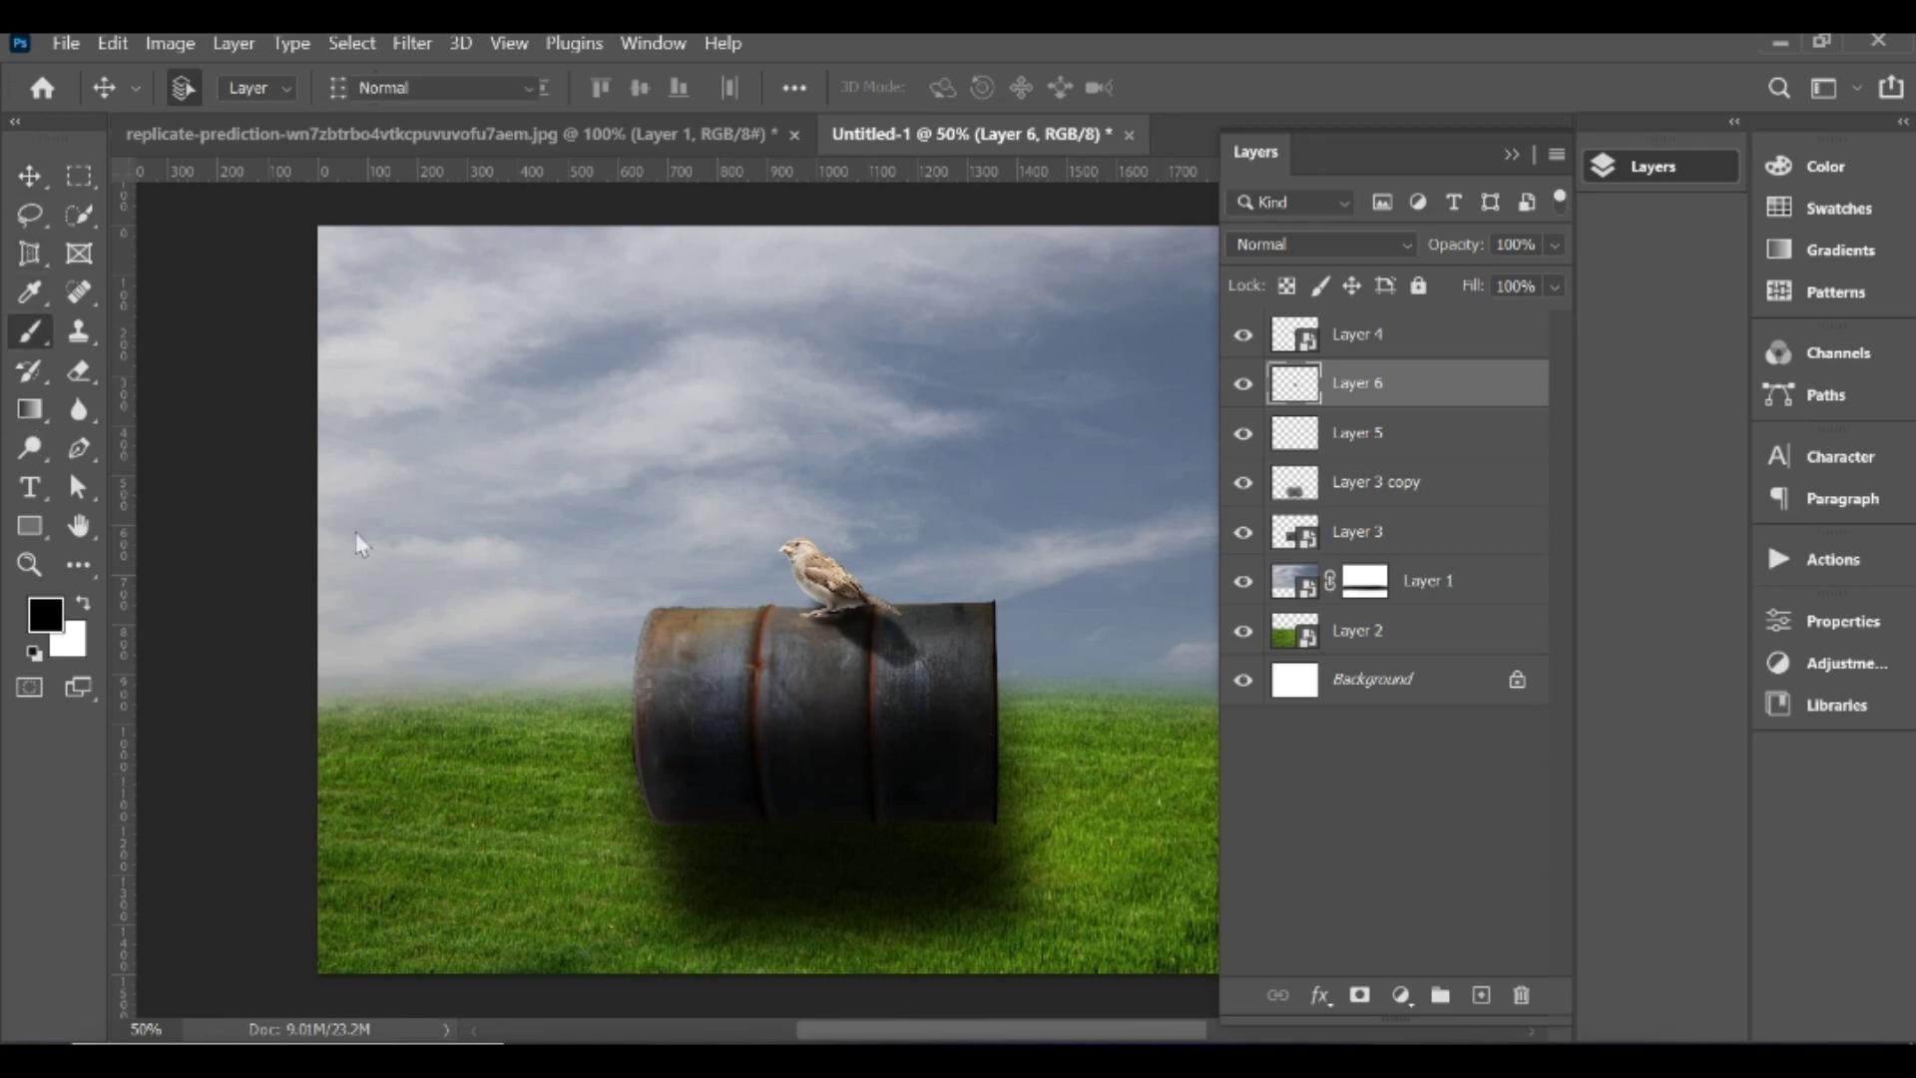
{"action": "key", "text": "bracketright"}
{"action": "key", "text": "bracketright"}
{"action": "key", "text": "bracketright"}
{"action": "key", "text": "bracketright"}
{"action": "key", "text": "bracketright"}
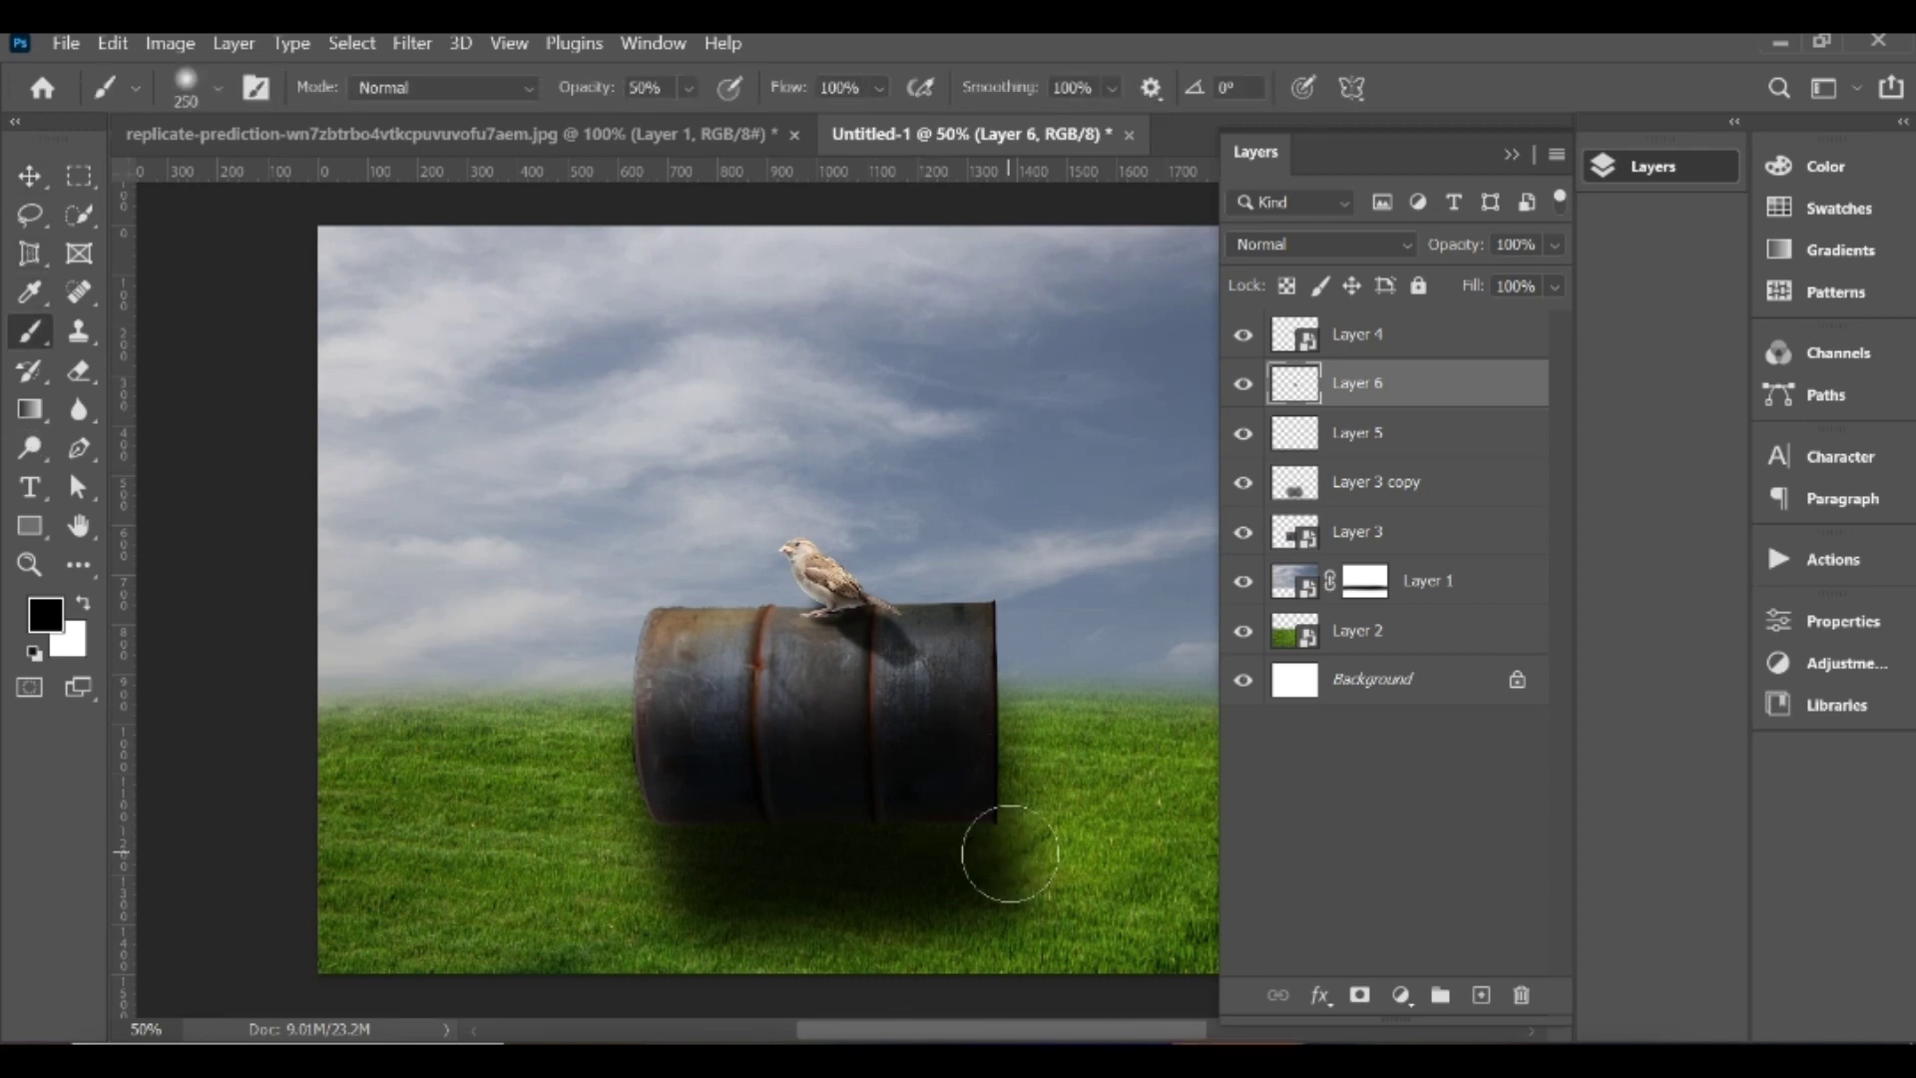
{"action": "mouse_move", "coordinate": [975, 804]}
{"action": "left_mouse_down"}
{"action": "mouse_move", "coordinate": [1028, 878]}
{"action": "mouse_move", "coordinate": [1098, 907]}
{"action": "left_mouse_up"}
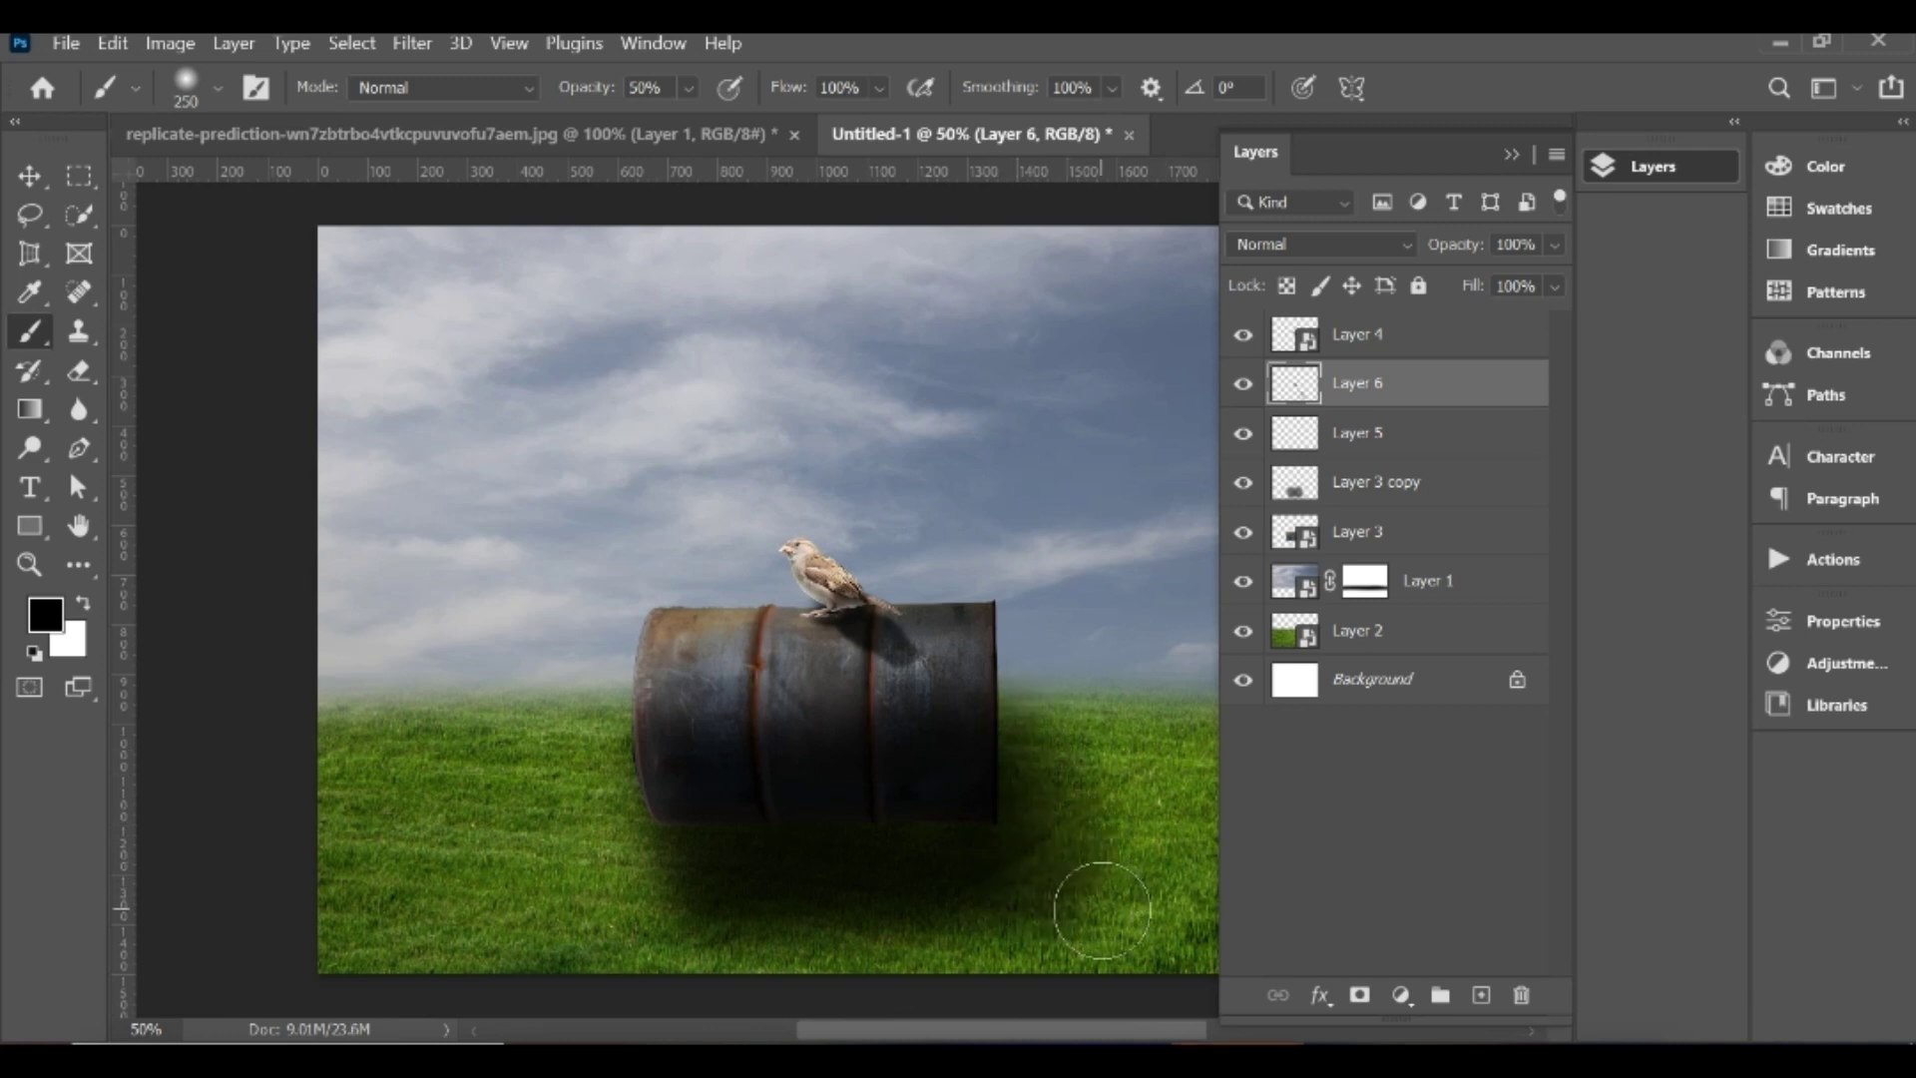
{"action": "mouse_move", "coordinate": [676, 868]}
{"action": "left_mouse_down"}
{"action": "mouse_move", "coordinate": [872, 911]}
{"action": "mouse_move", "coordinate": [1113, 928]}
{"action": "left_mouse_up"}
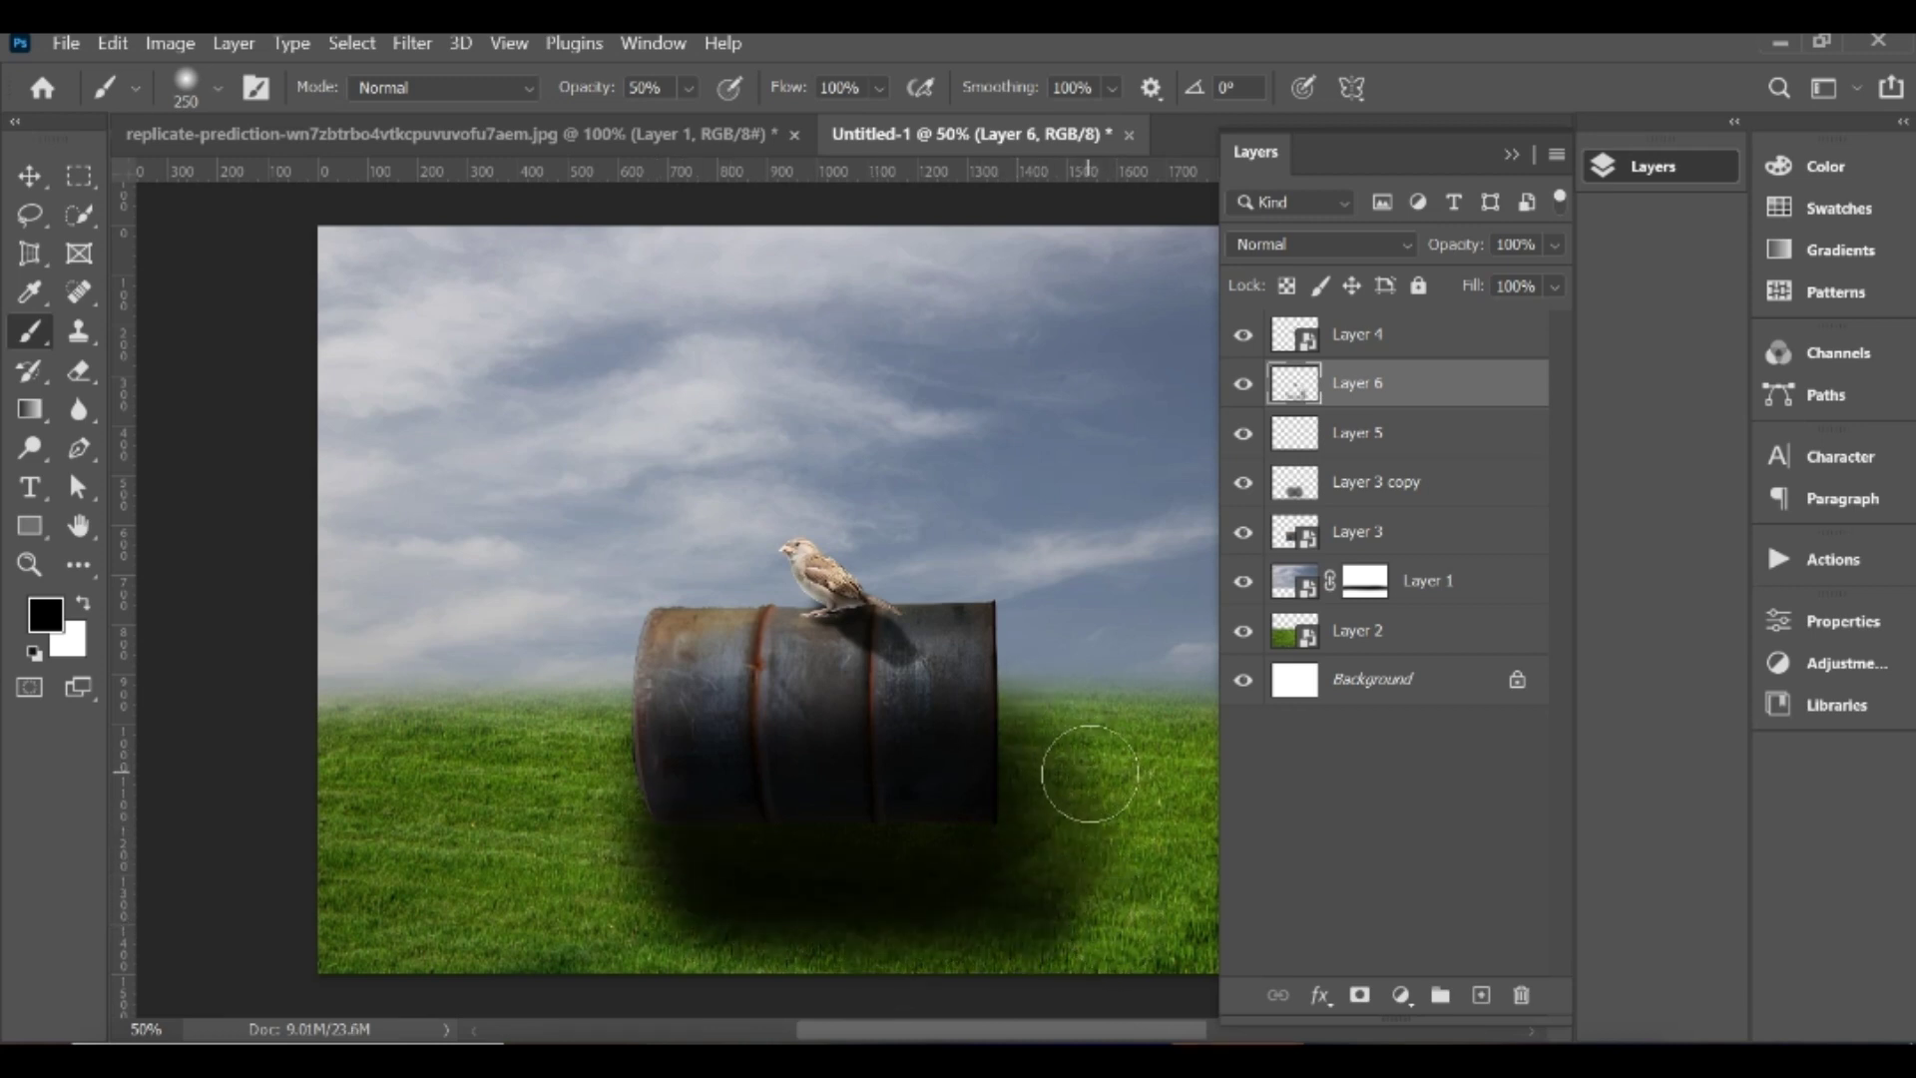
{"action": "left_click", "coordinate": [28, 180]}
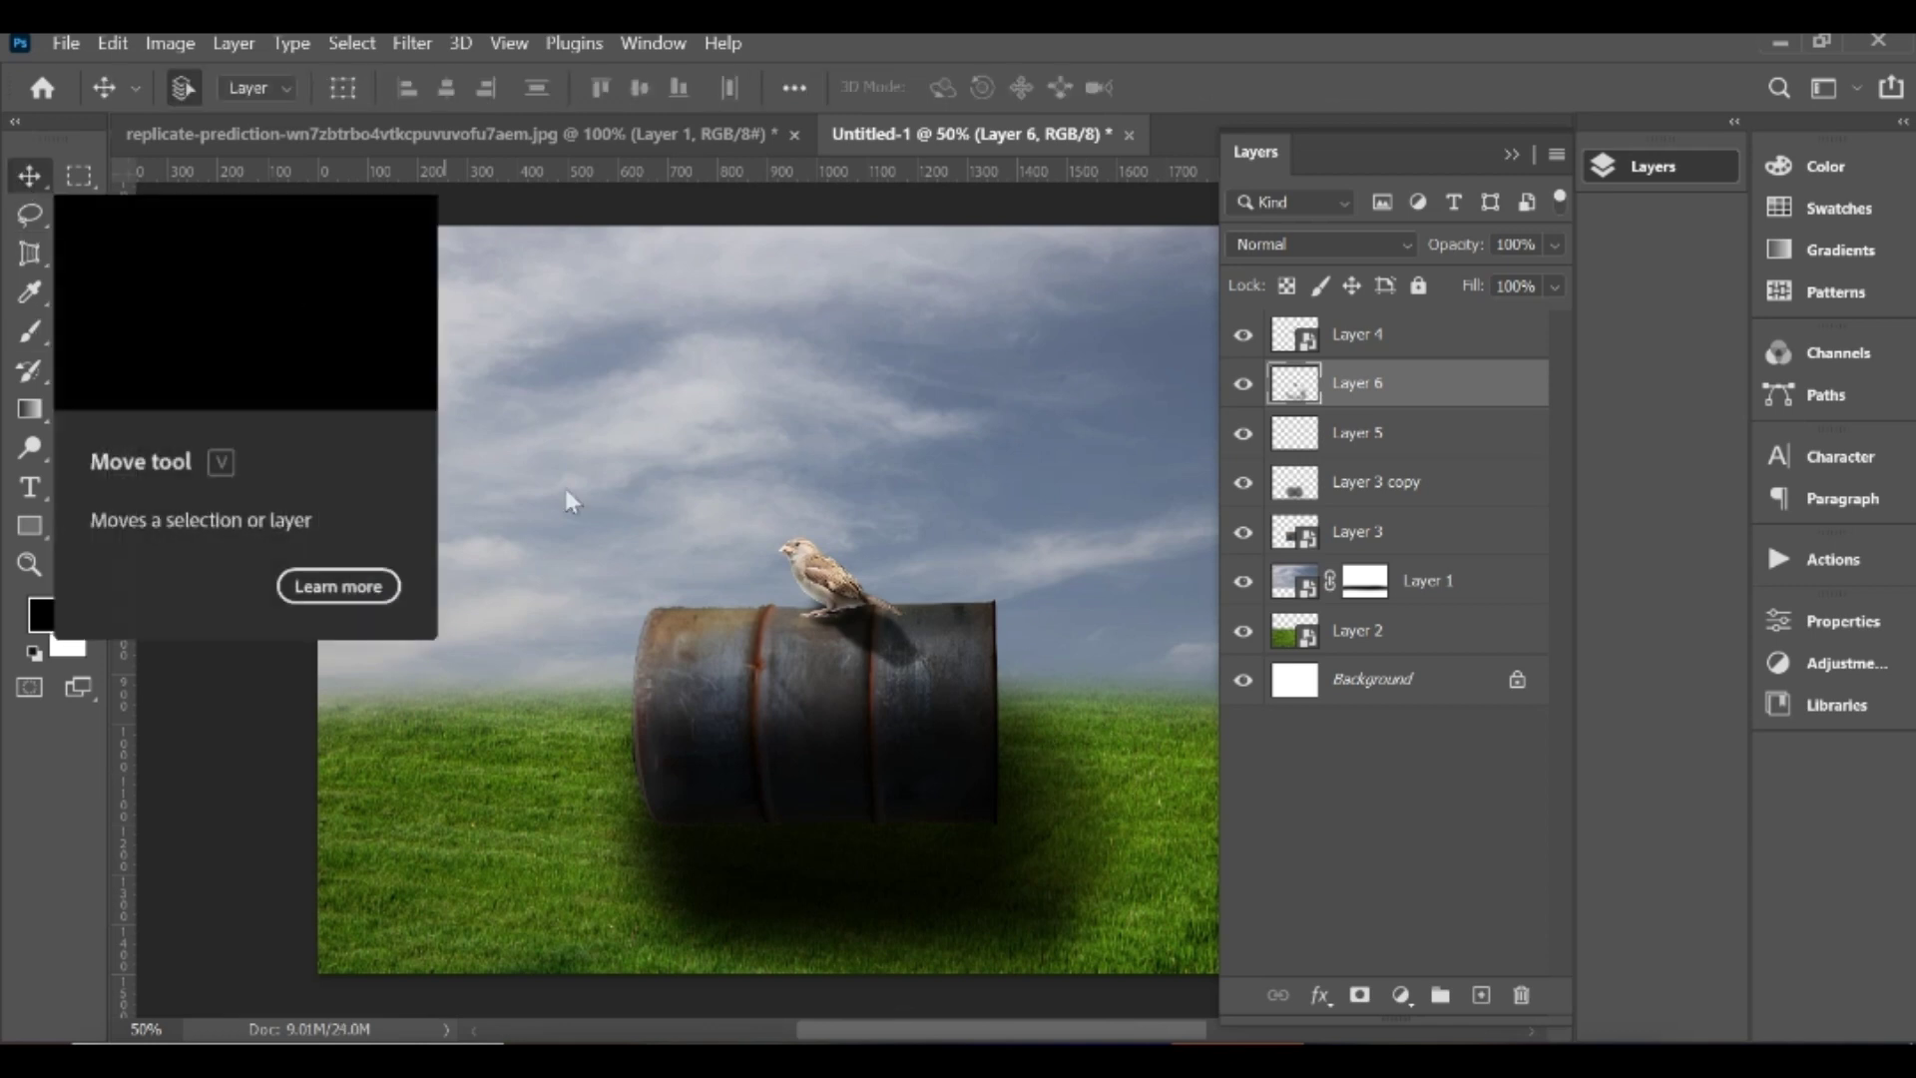
Step: Add a Curves adjustment clipped to Layer 4, lowering the highlight point to dim the sparrow
{"action": "left_click", "coordinate": [1426, 345]}
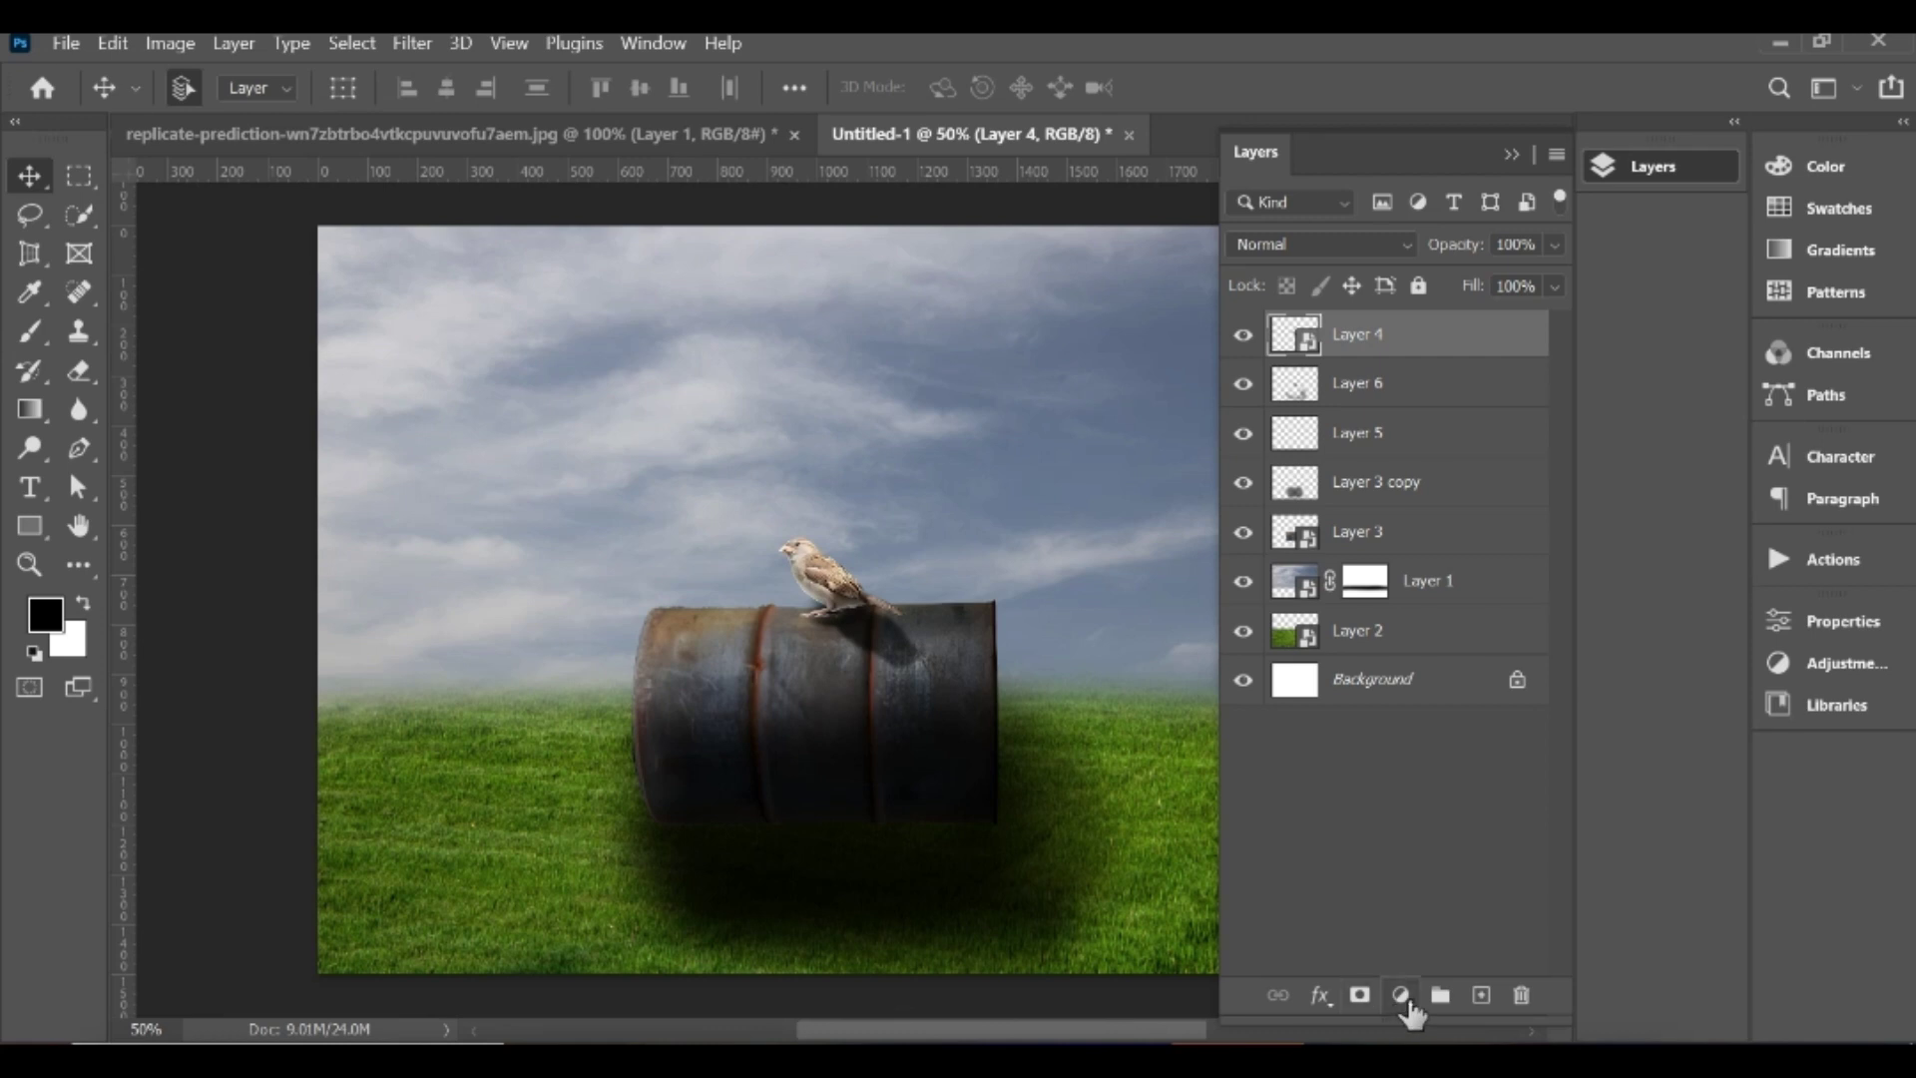
{"action": "left_click", "coordinate": [1403, 996]}
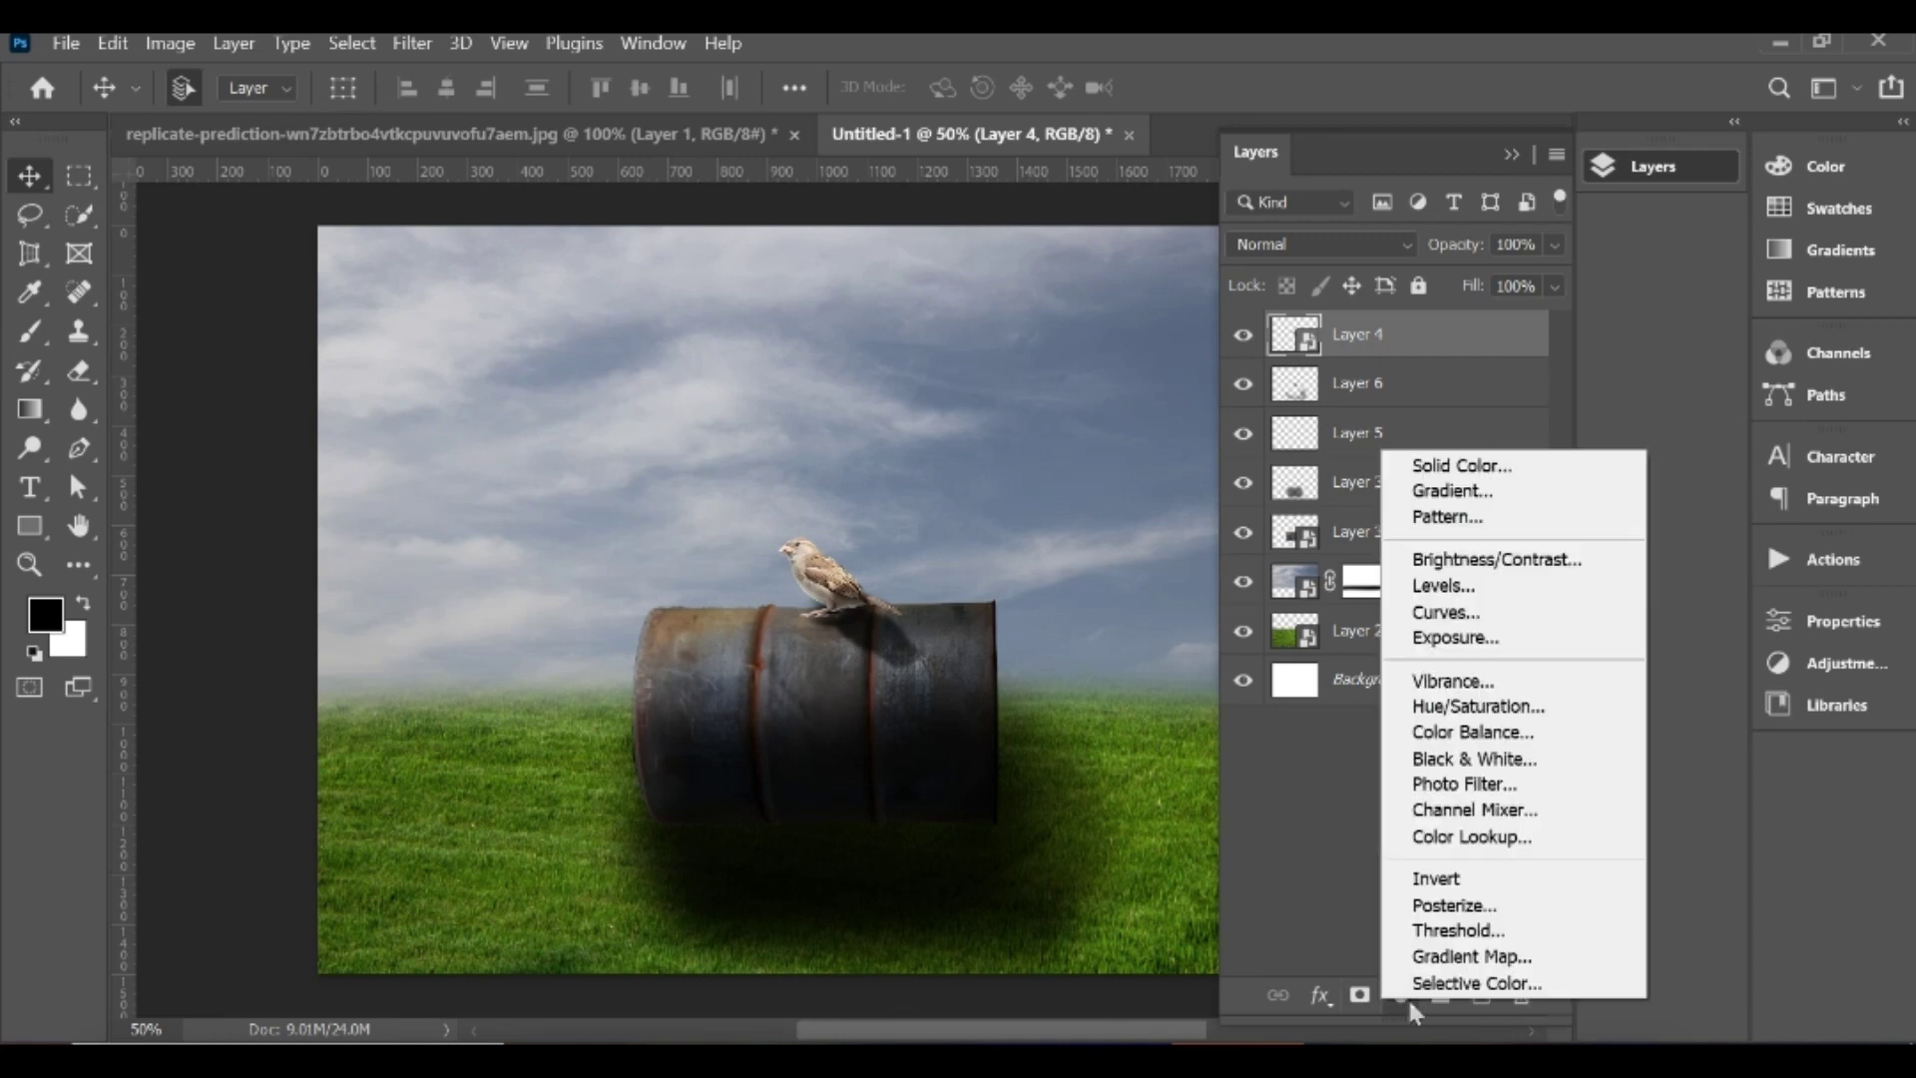
{"action": "left_click", "coordinate": [1475, 613]}
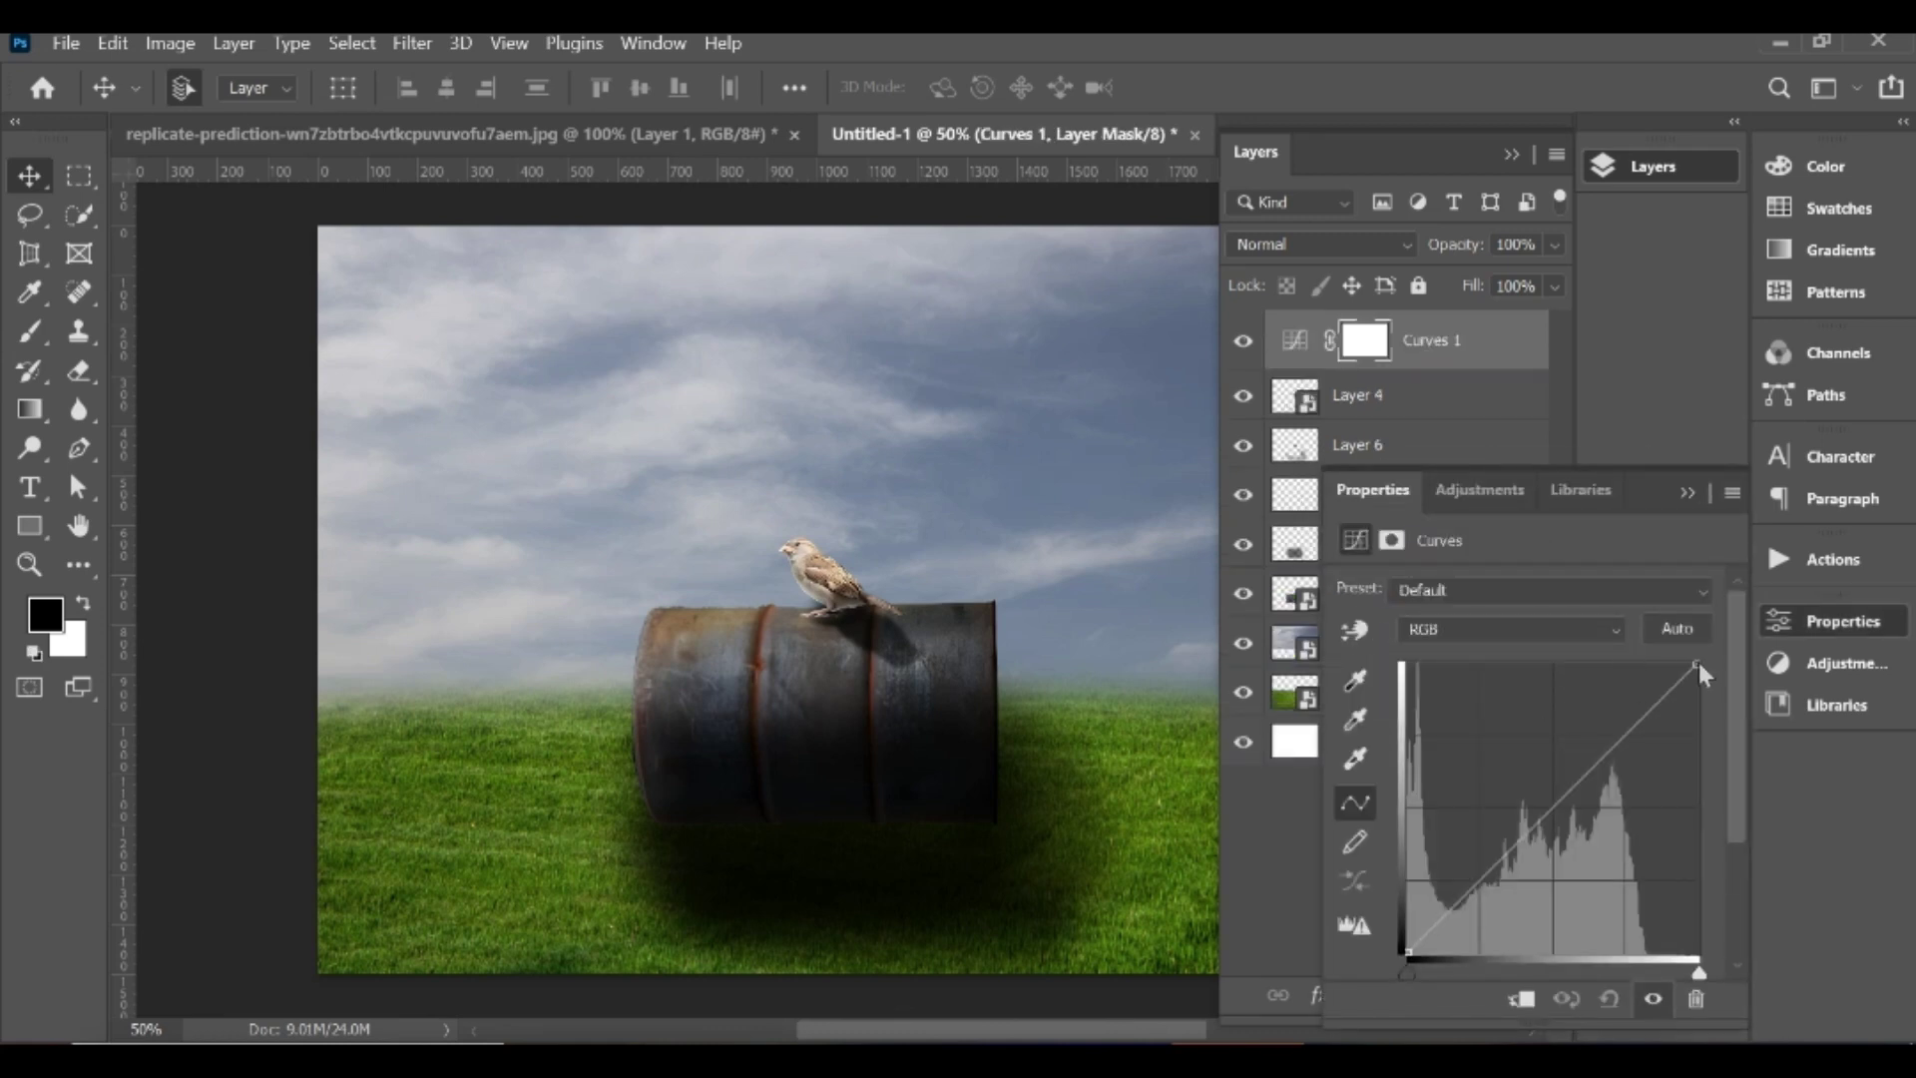
{"action": "left_click_drag", "start_coordinate": [1698, 664], "coordinate": [1718, 736]}
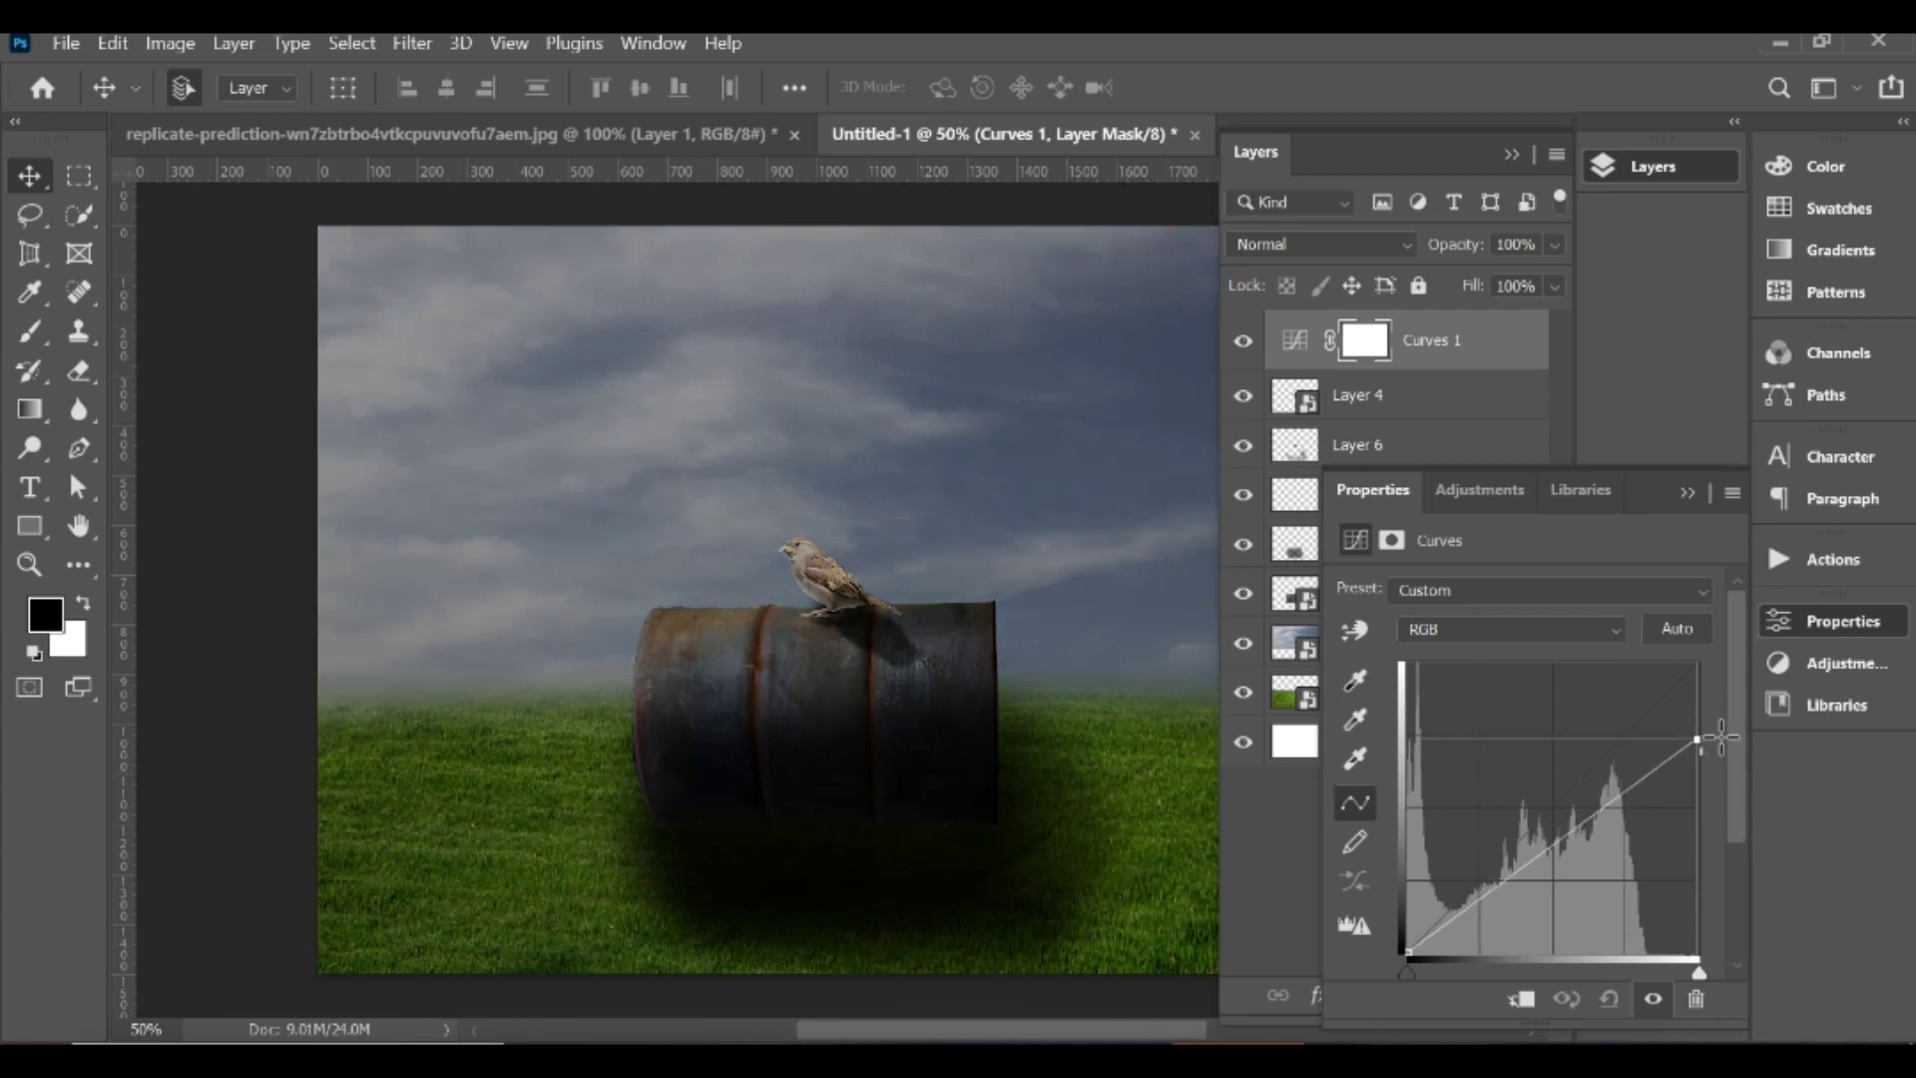
{"action": "left_click", "coordinate": [1521, 999]}
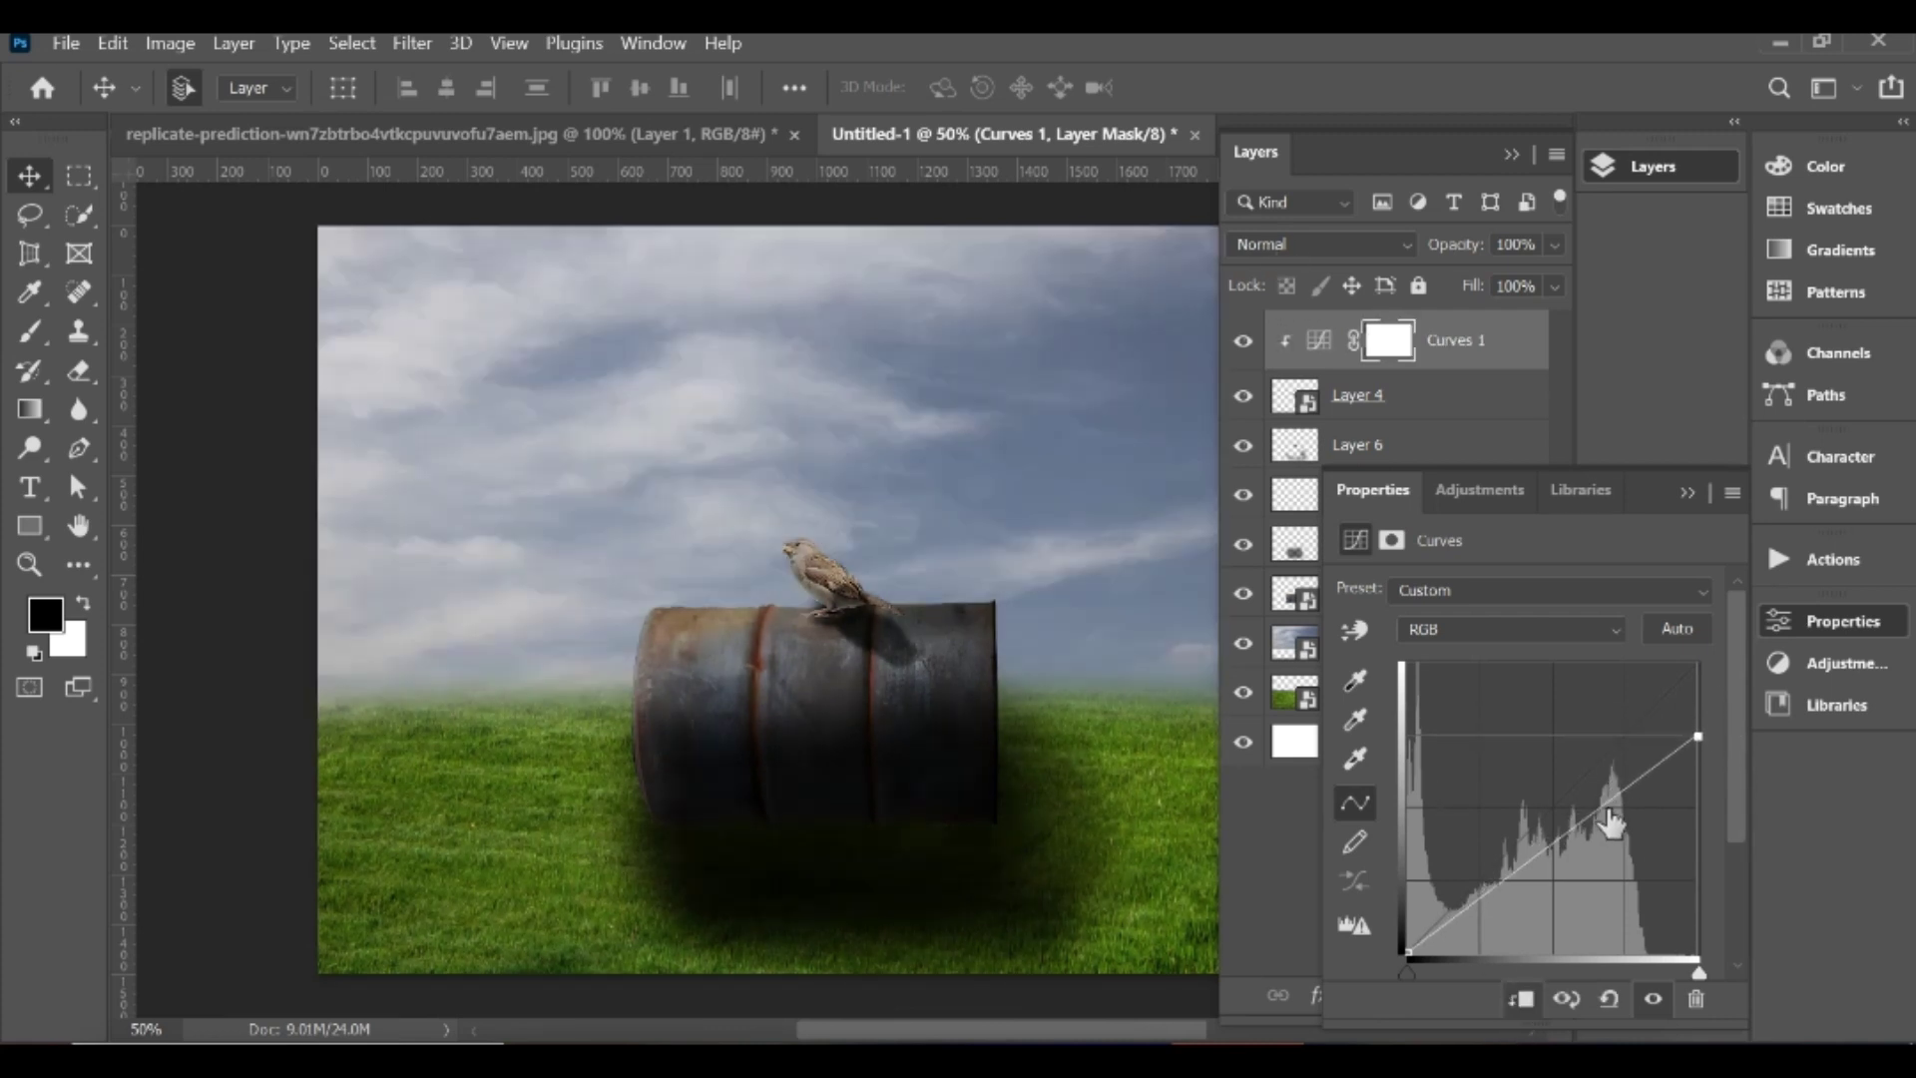
{"action": "mouse_move", "coordinate": [1699, 736]}
{"action": "left_mouse_down"}
{"action": "mouse_move", "coordinate": [1718, 718]}
{"action": "mouse_move", "coordinate": [1722, 749]}
{"action": "left_mouse_up"}
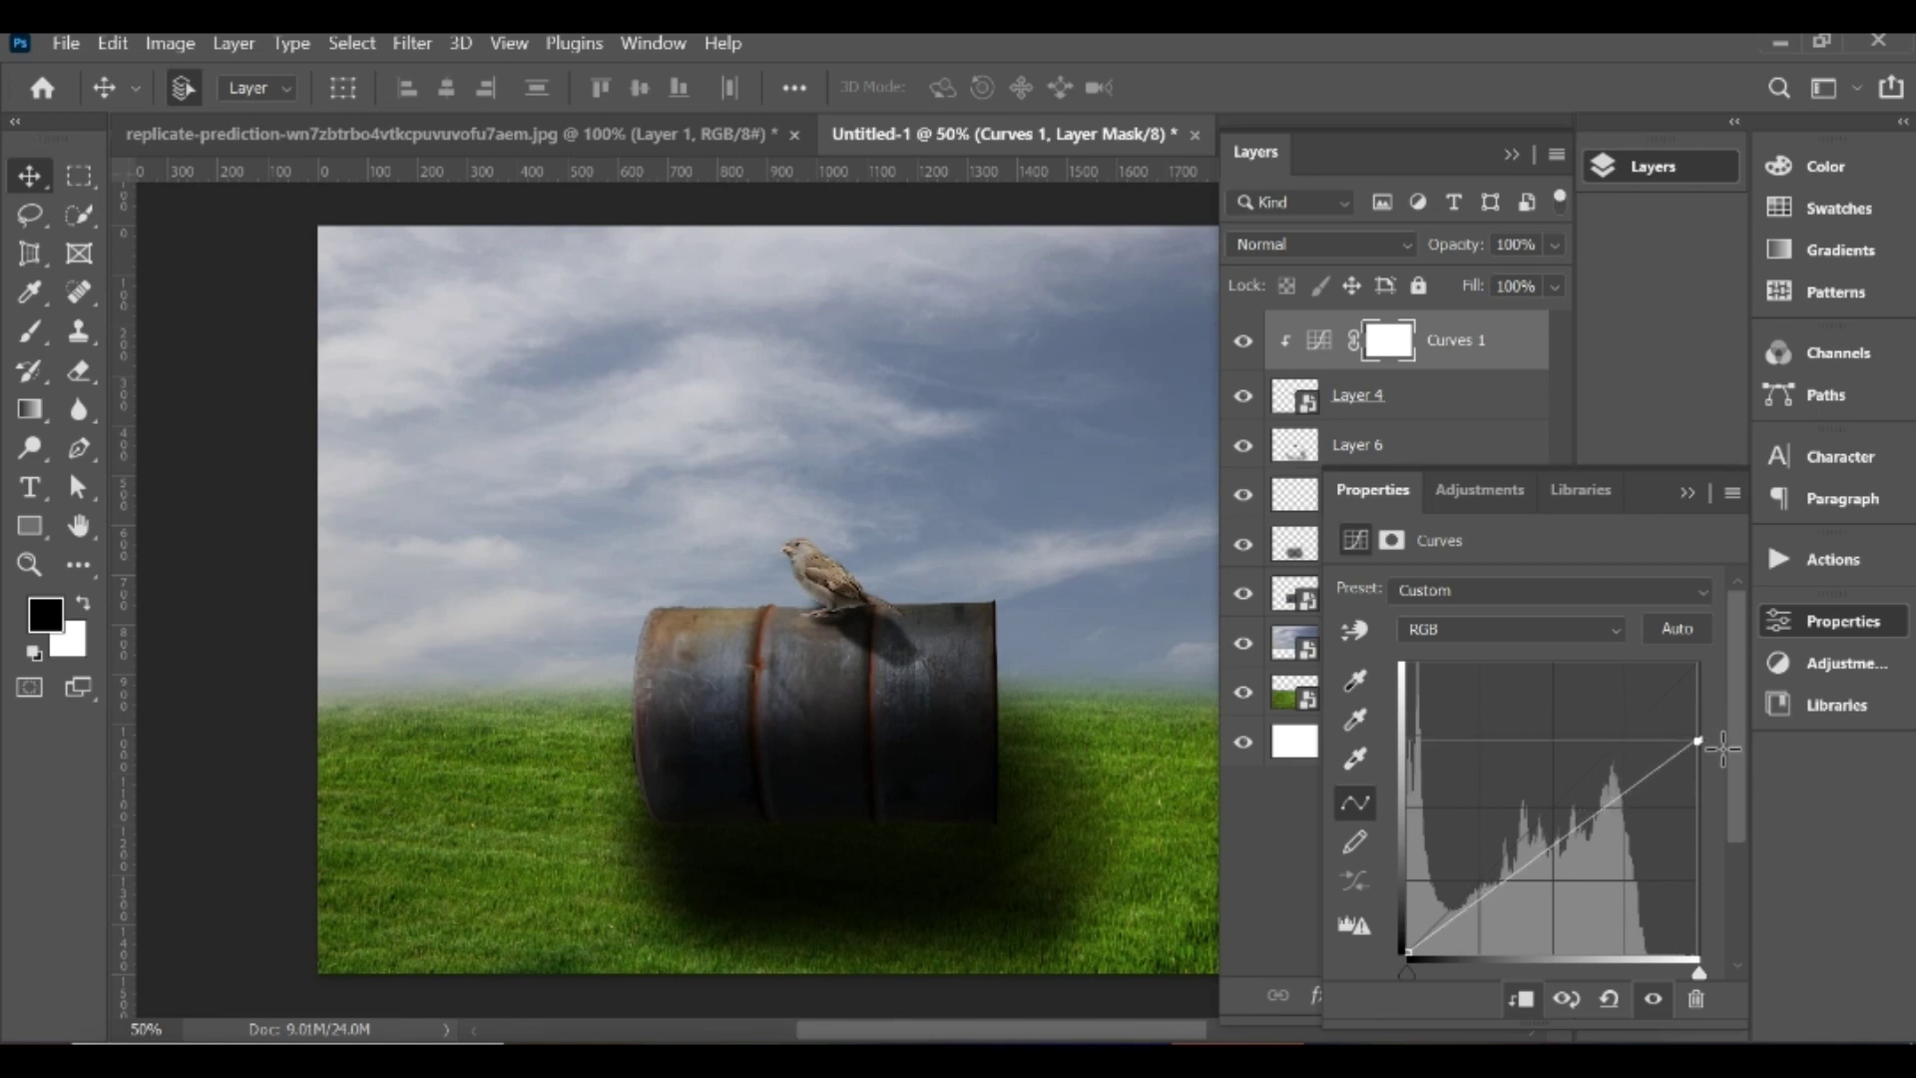
{"action": "left_click_drag", "start_coordinate": [1722, 749], "coordinate": [1722, 745]}
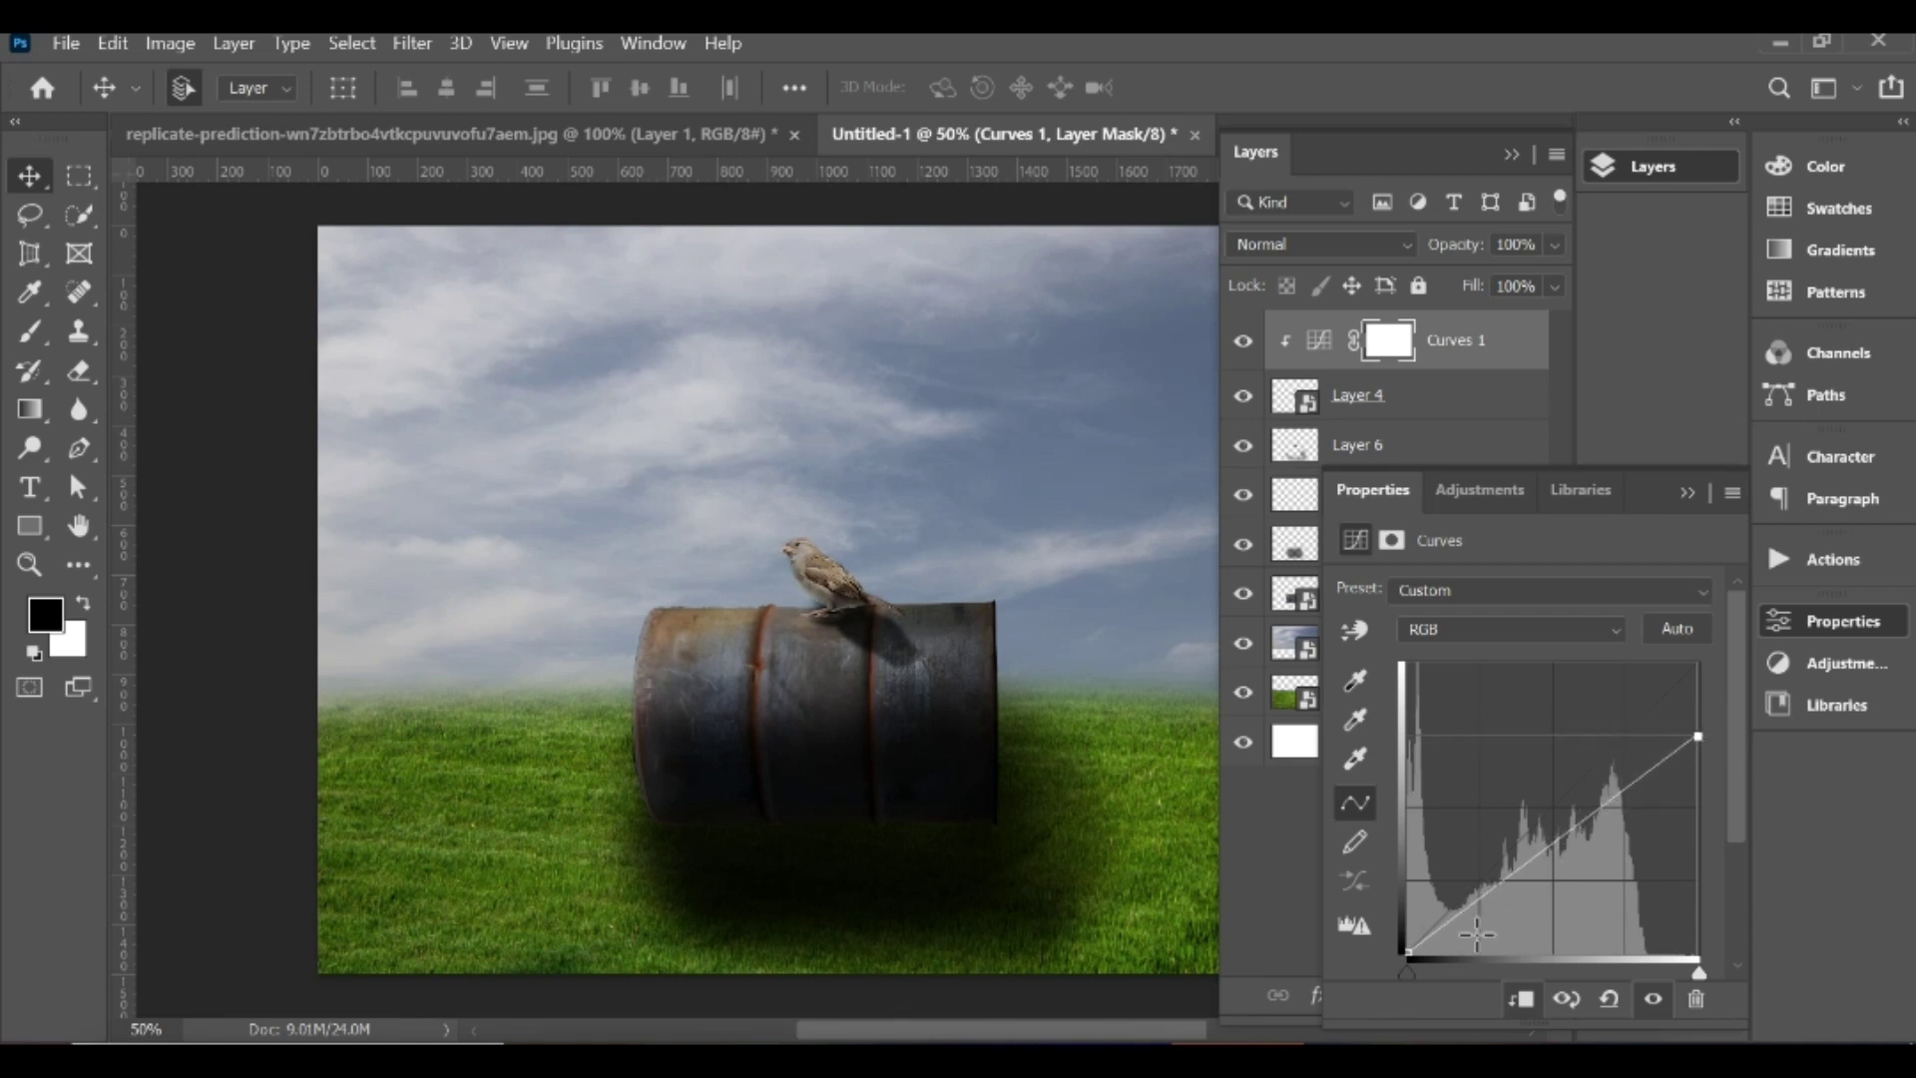
{"action": "left_click", "coordinate": [1686, 493]}
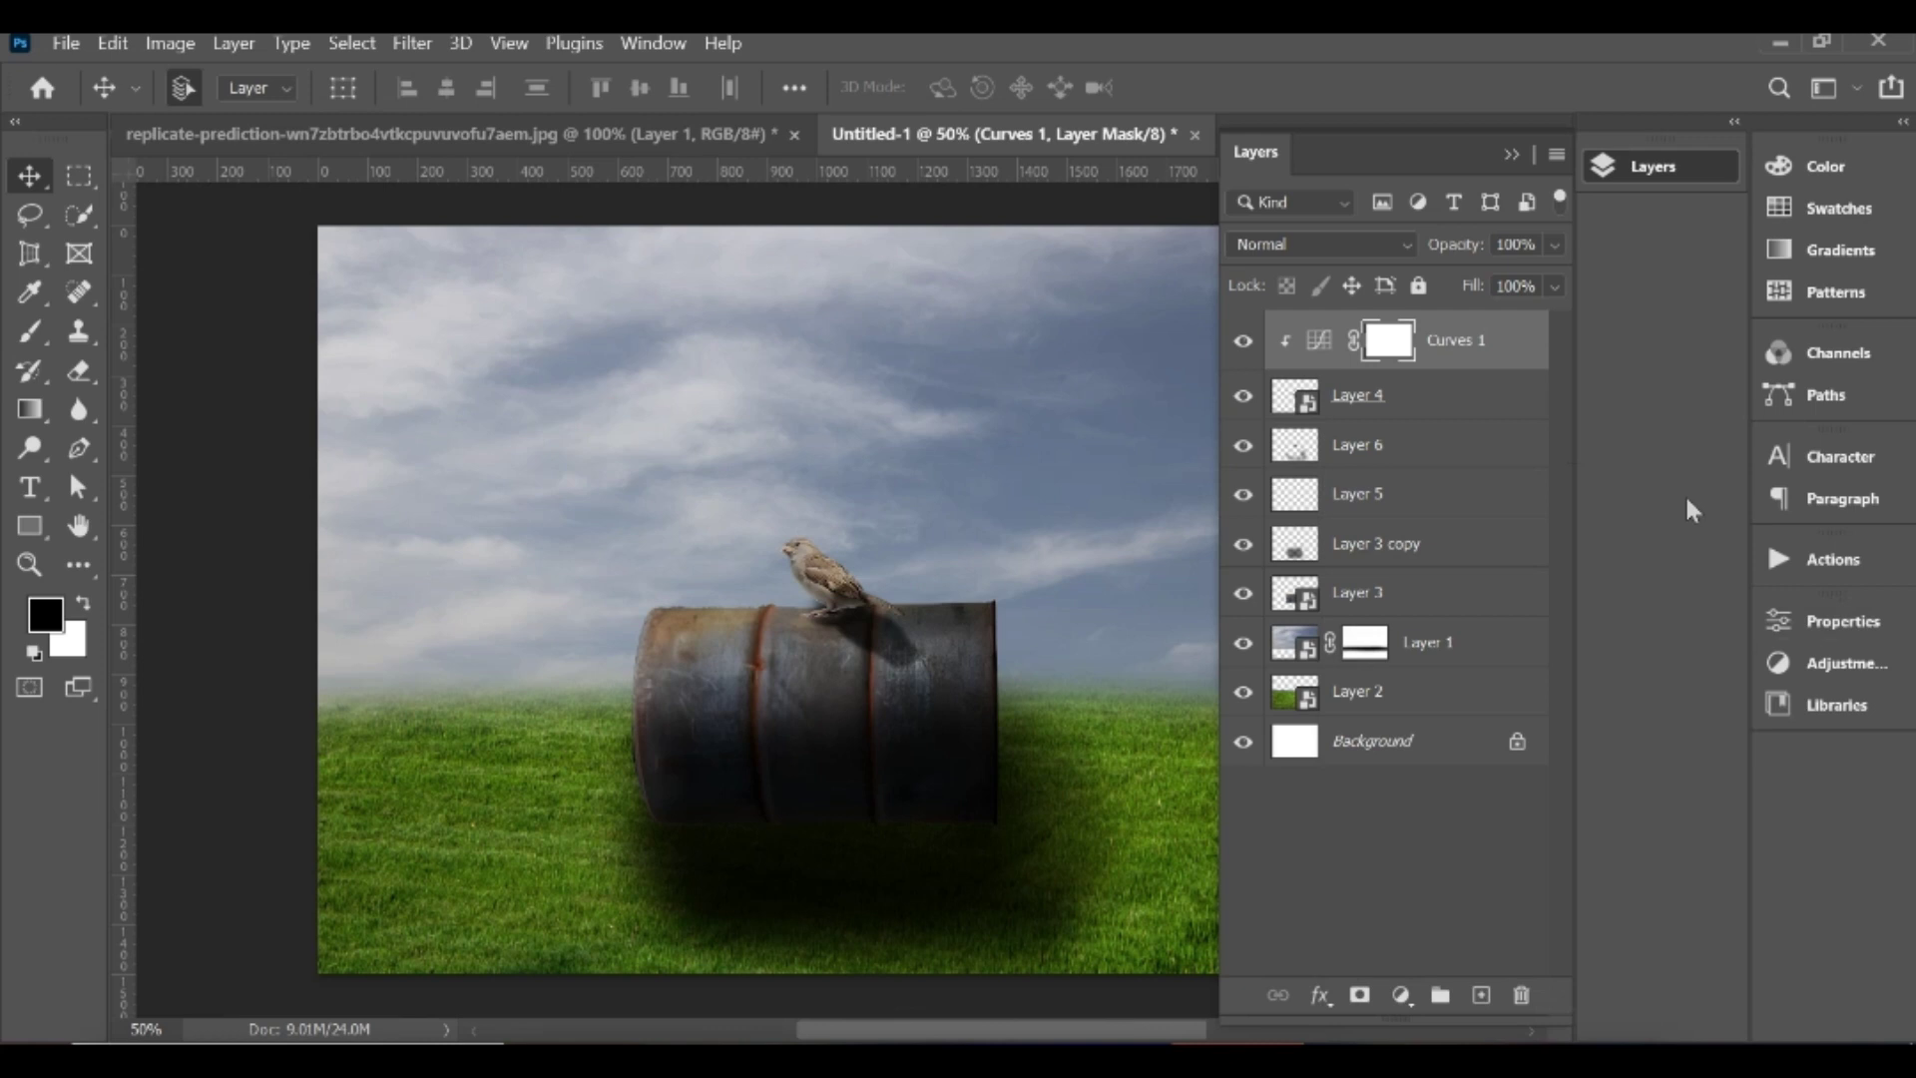
{"action": "scroll", "coordinate": [986, 651], "scroll_direction": "up", "scroll_amount": 1}
{"action": "scroll", "coordinate": [985, 650], "scroll_direction": "up", "scroll_amount": 1}
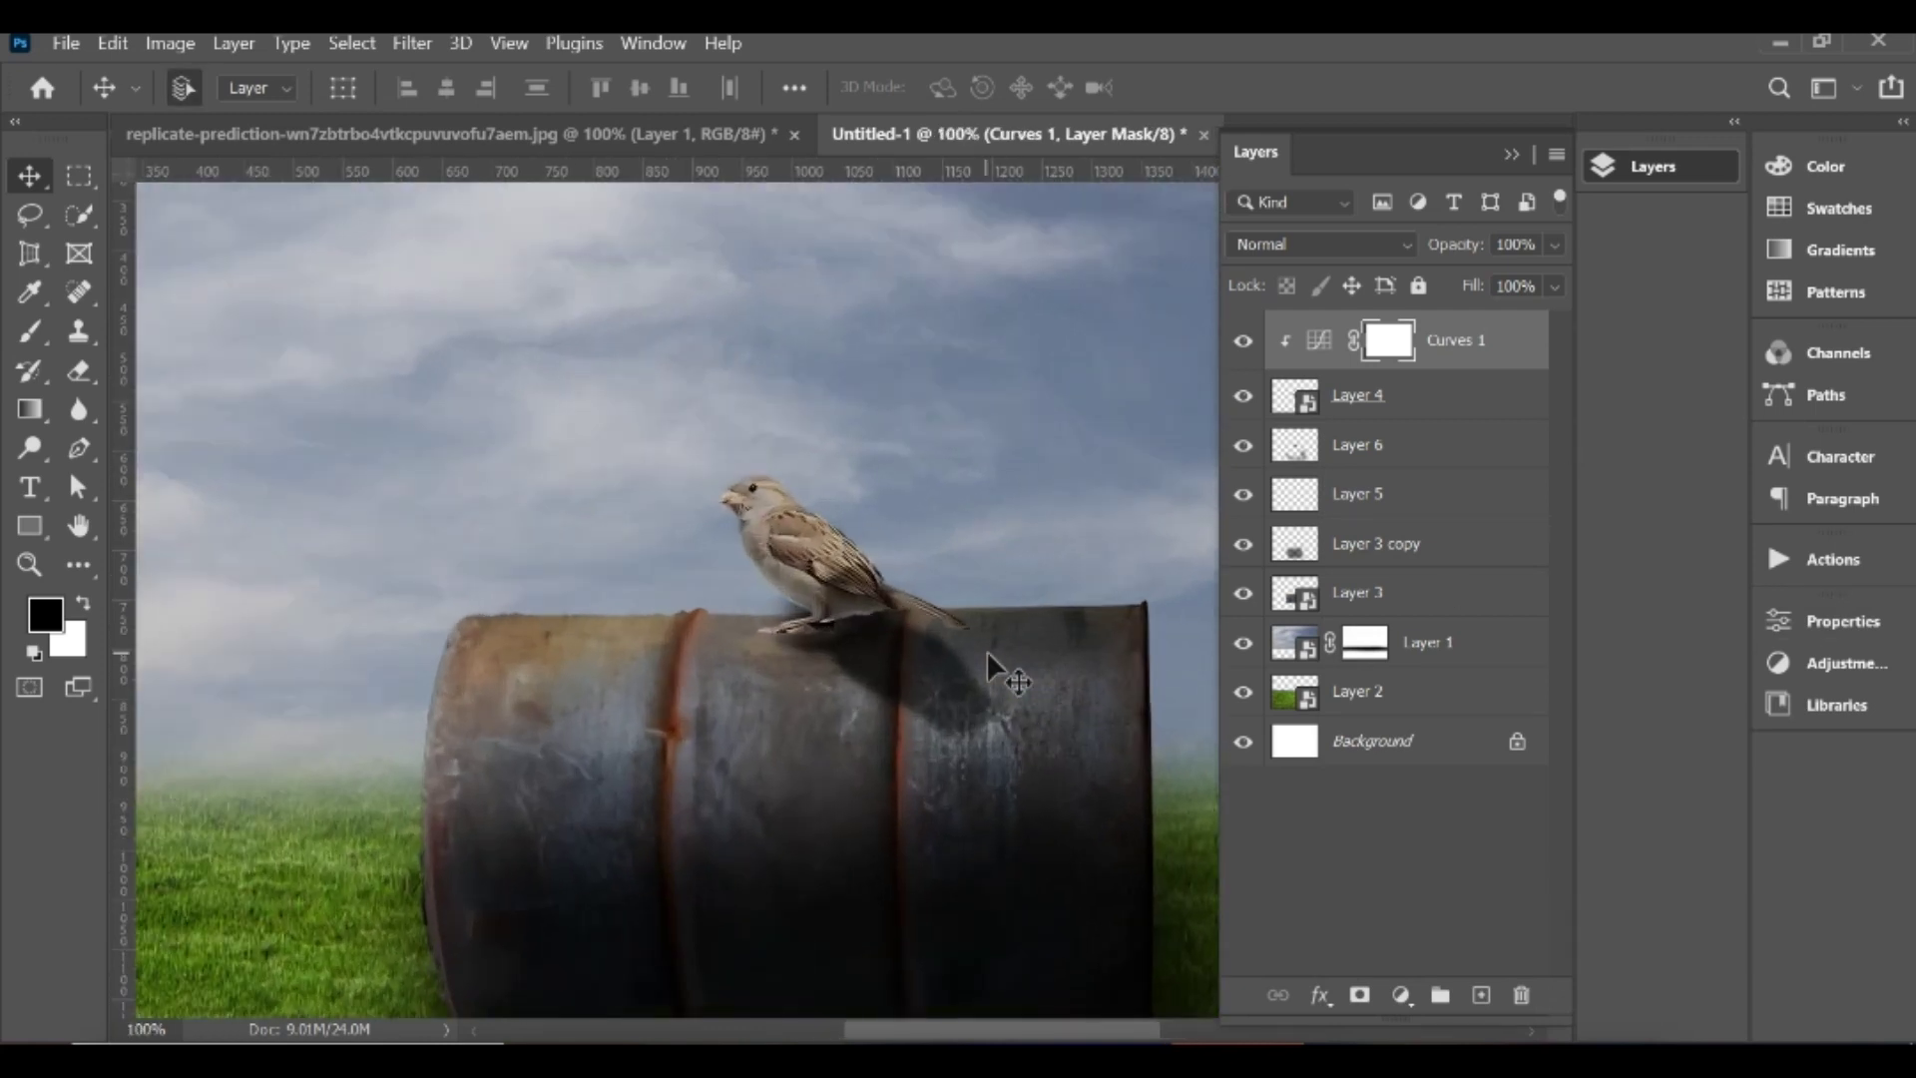
{"action": "scroll", "coordinate": [986, 650], "scroll_direction": "down", "scroll_amount": 1}
{"action": "scroll", "coordinate": [985, 651], "scroll_direction": "down", "scroll_amount": 1}
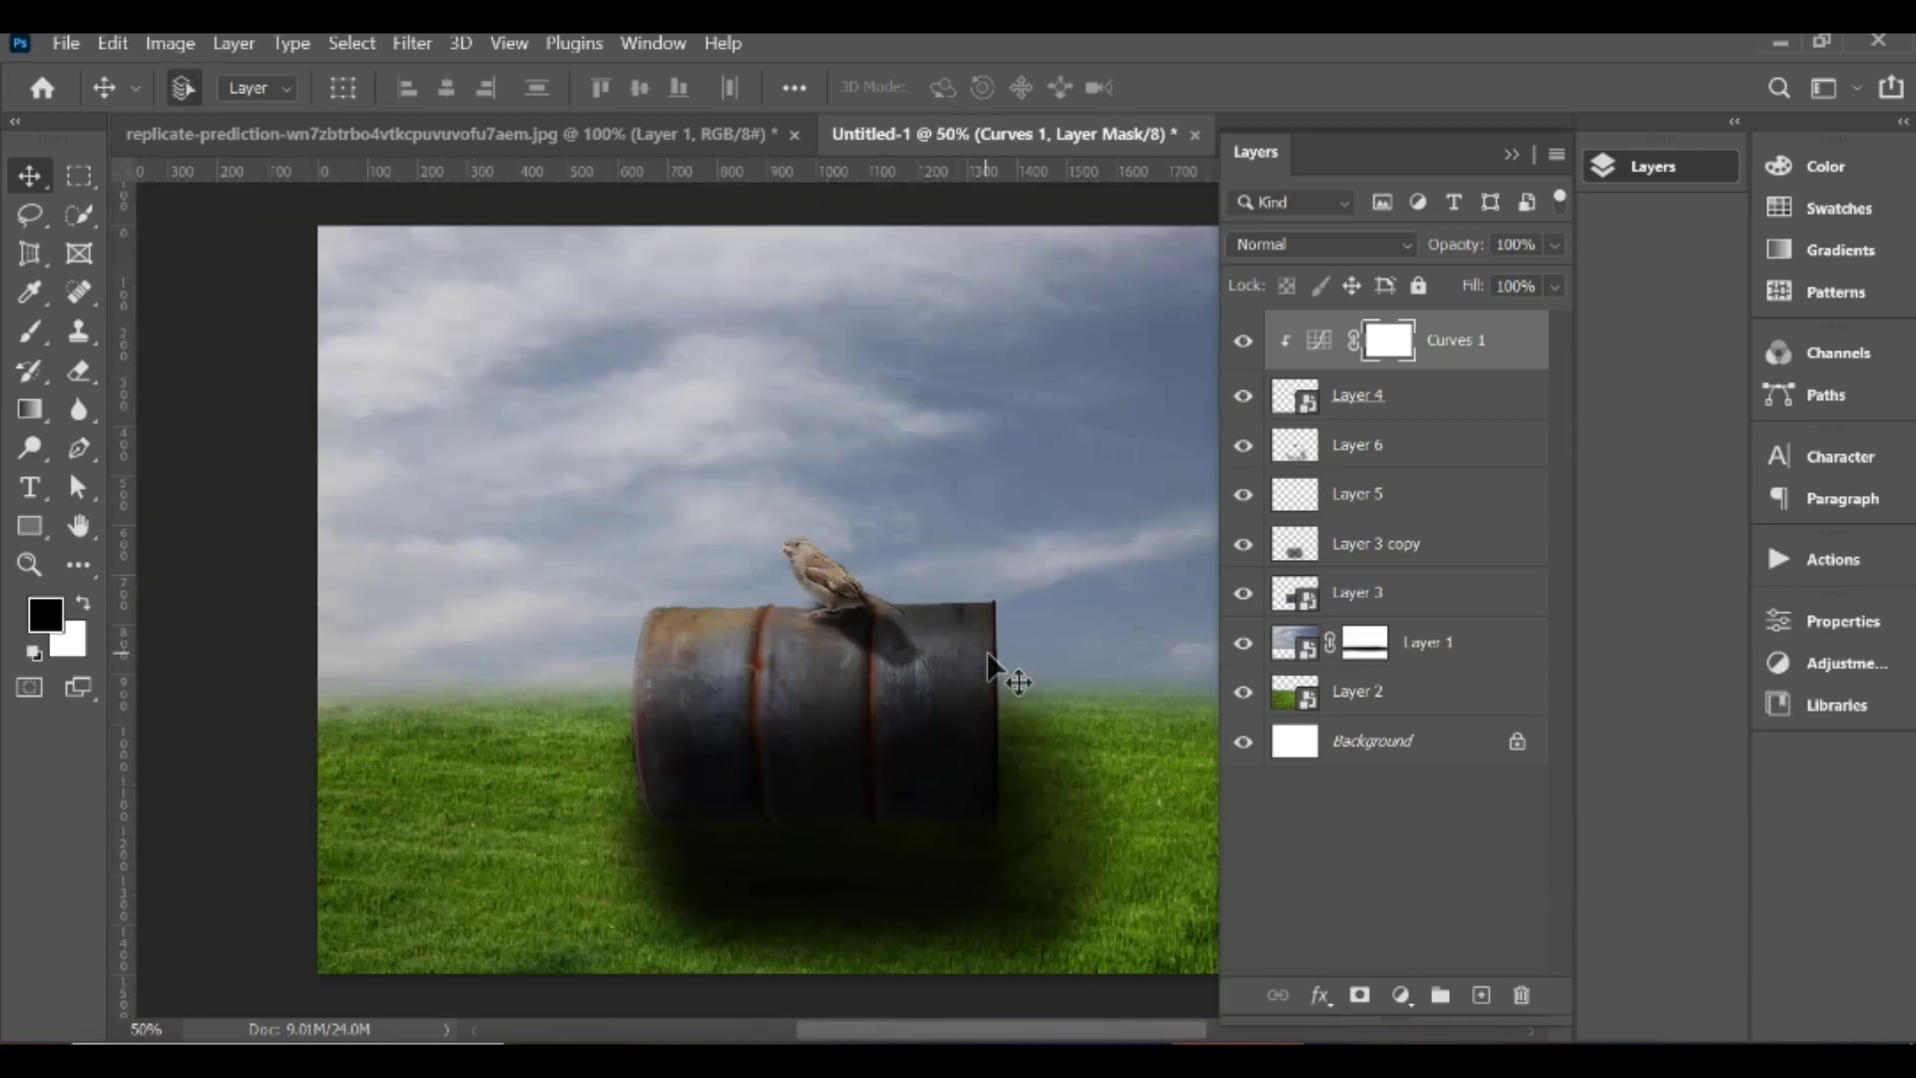
{"action": "scroll", "coordinate": [988, 654], "scroll_direction": "up", "scroll_amount": 1}
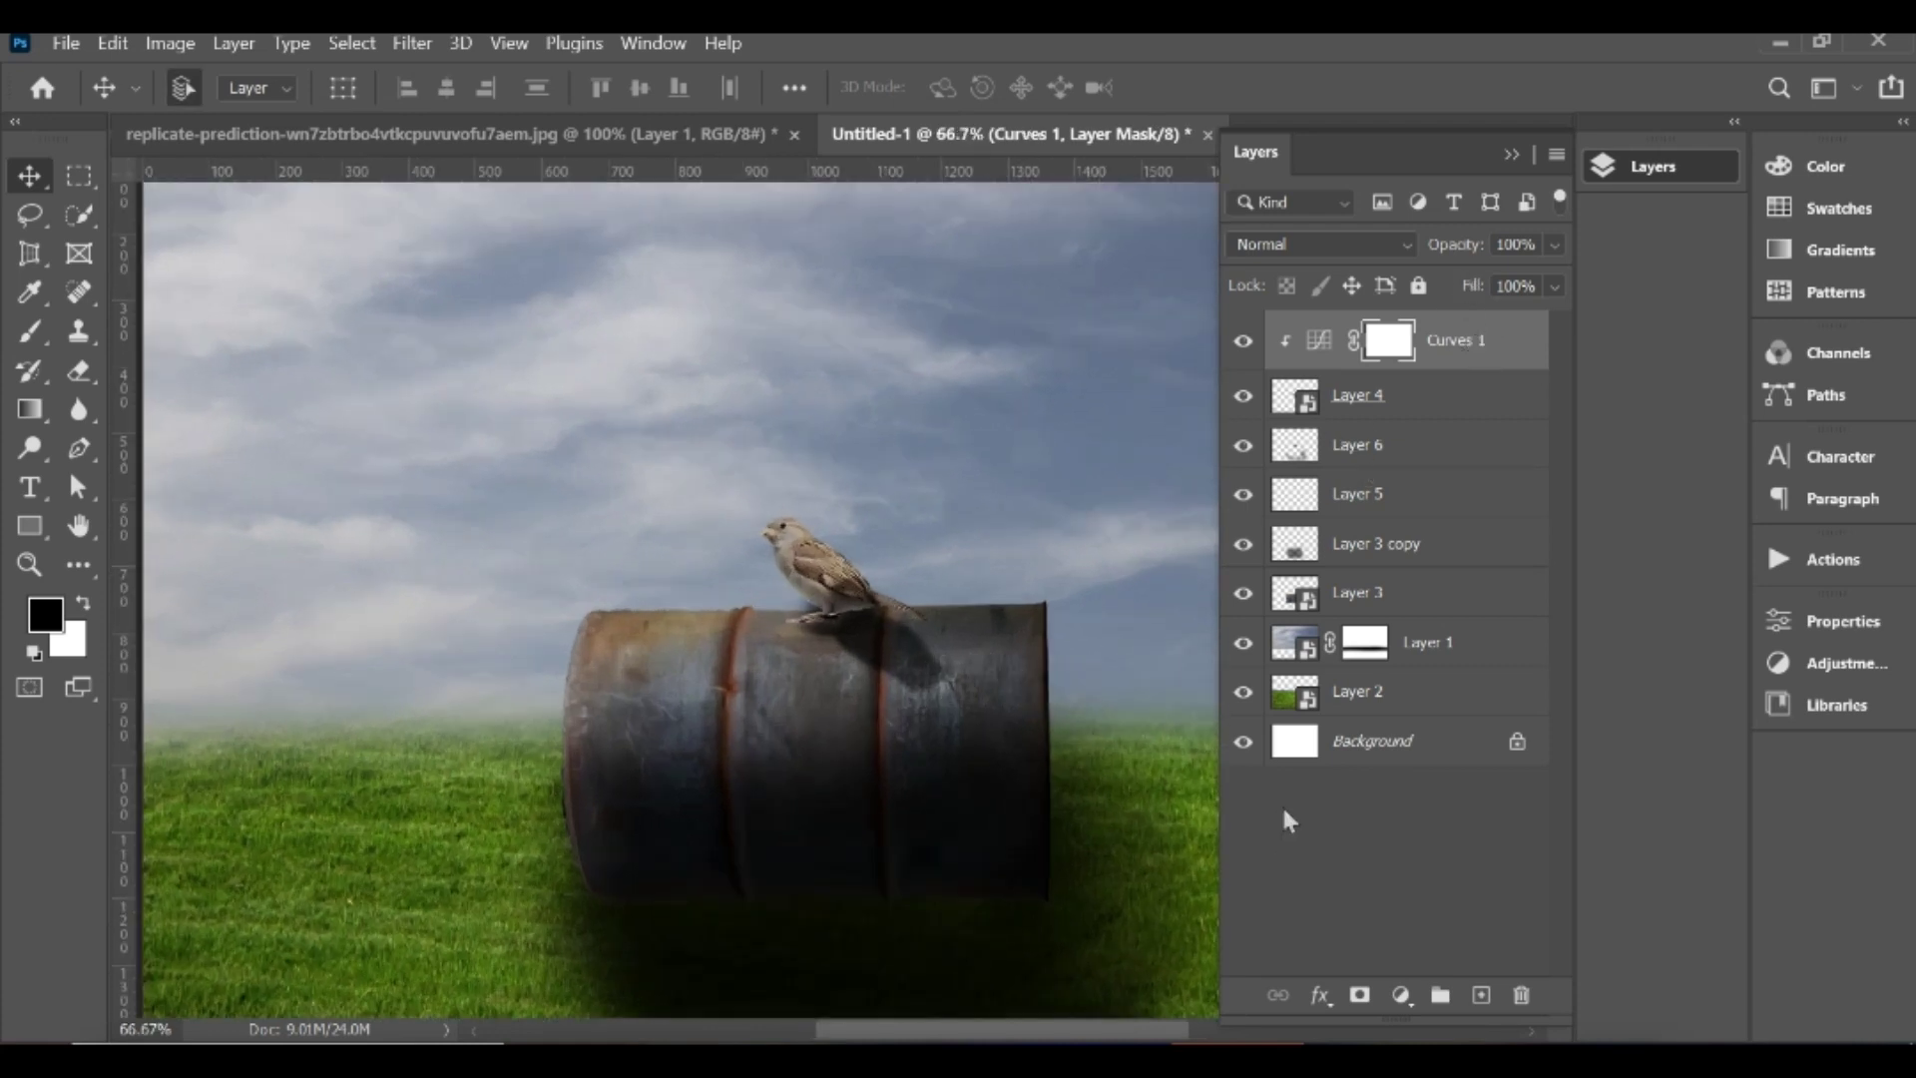
Step: Add a Color Balance adjustment layer and shift the midtones' cyan–red balance
{"action": "left_click", "coordinate": [1401, 994]}
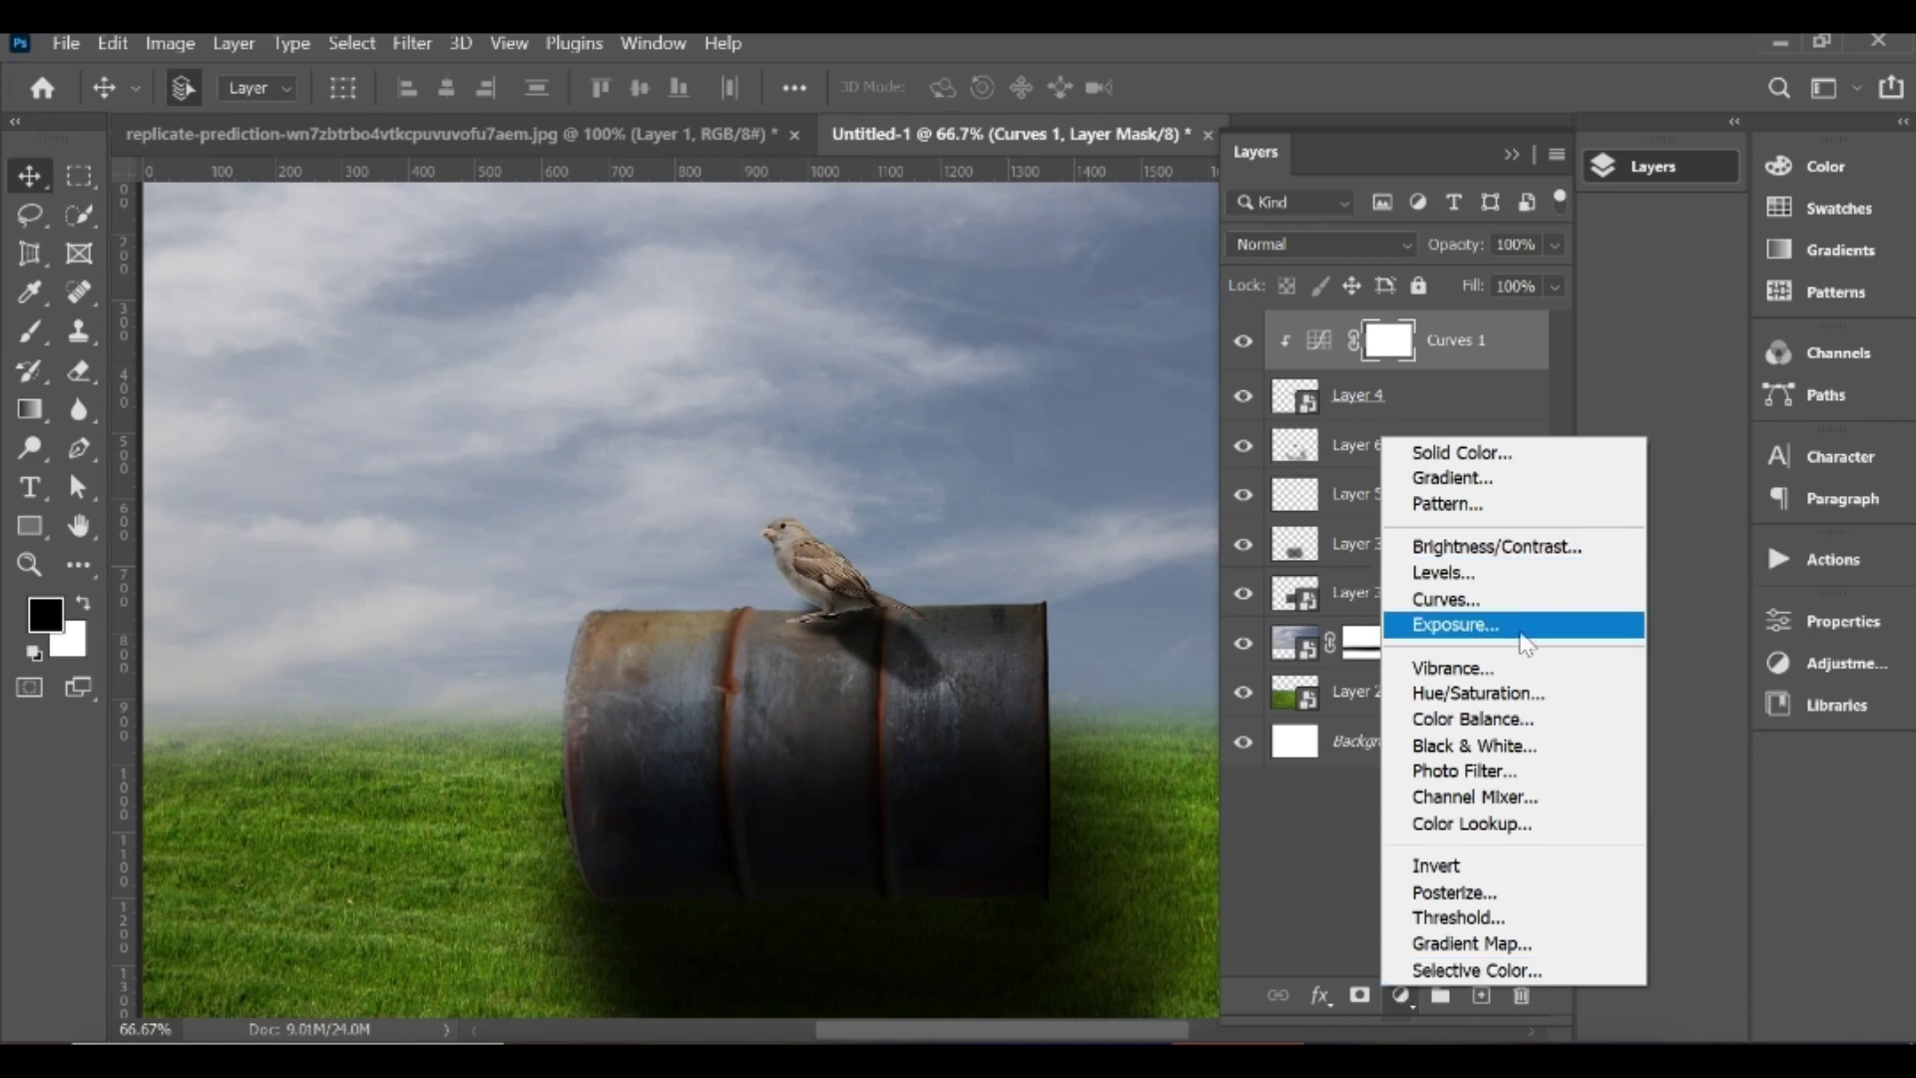
{"action": "left_click", "coordinate": [1475, 720]}
{"action": "mouse_move", "coordinate": [1484, 655]}
{"action": "left_mouse_down"}
{"action": "mouse_move", "coordinate": [1518, 655]}
{"action": "mouse_move", "coordinate": [1455, 656]}
{"action": "mouse_move", "coordinate": [1507, 706]}
{"action": "mouse_move", "coordinate": [1474, 760]}
{"action": "left_mouse_up"}
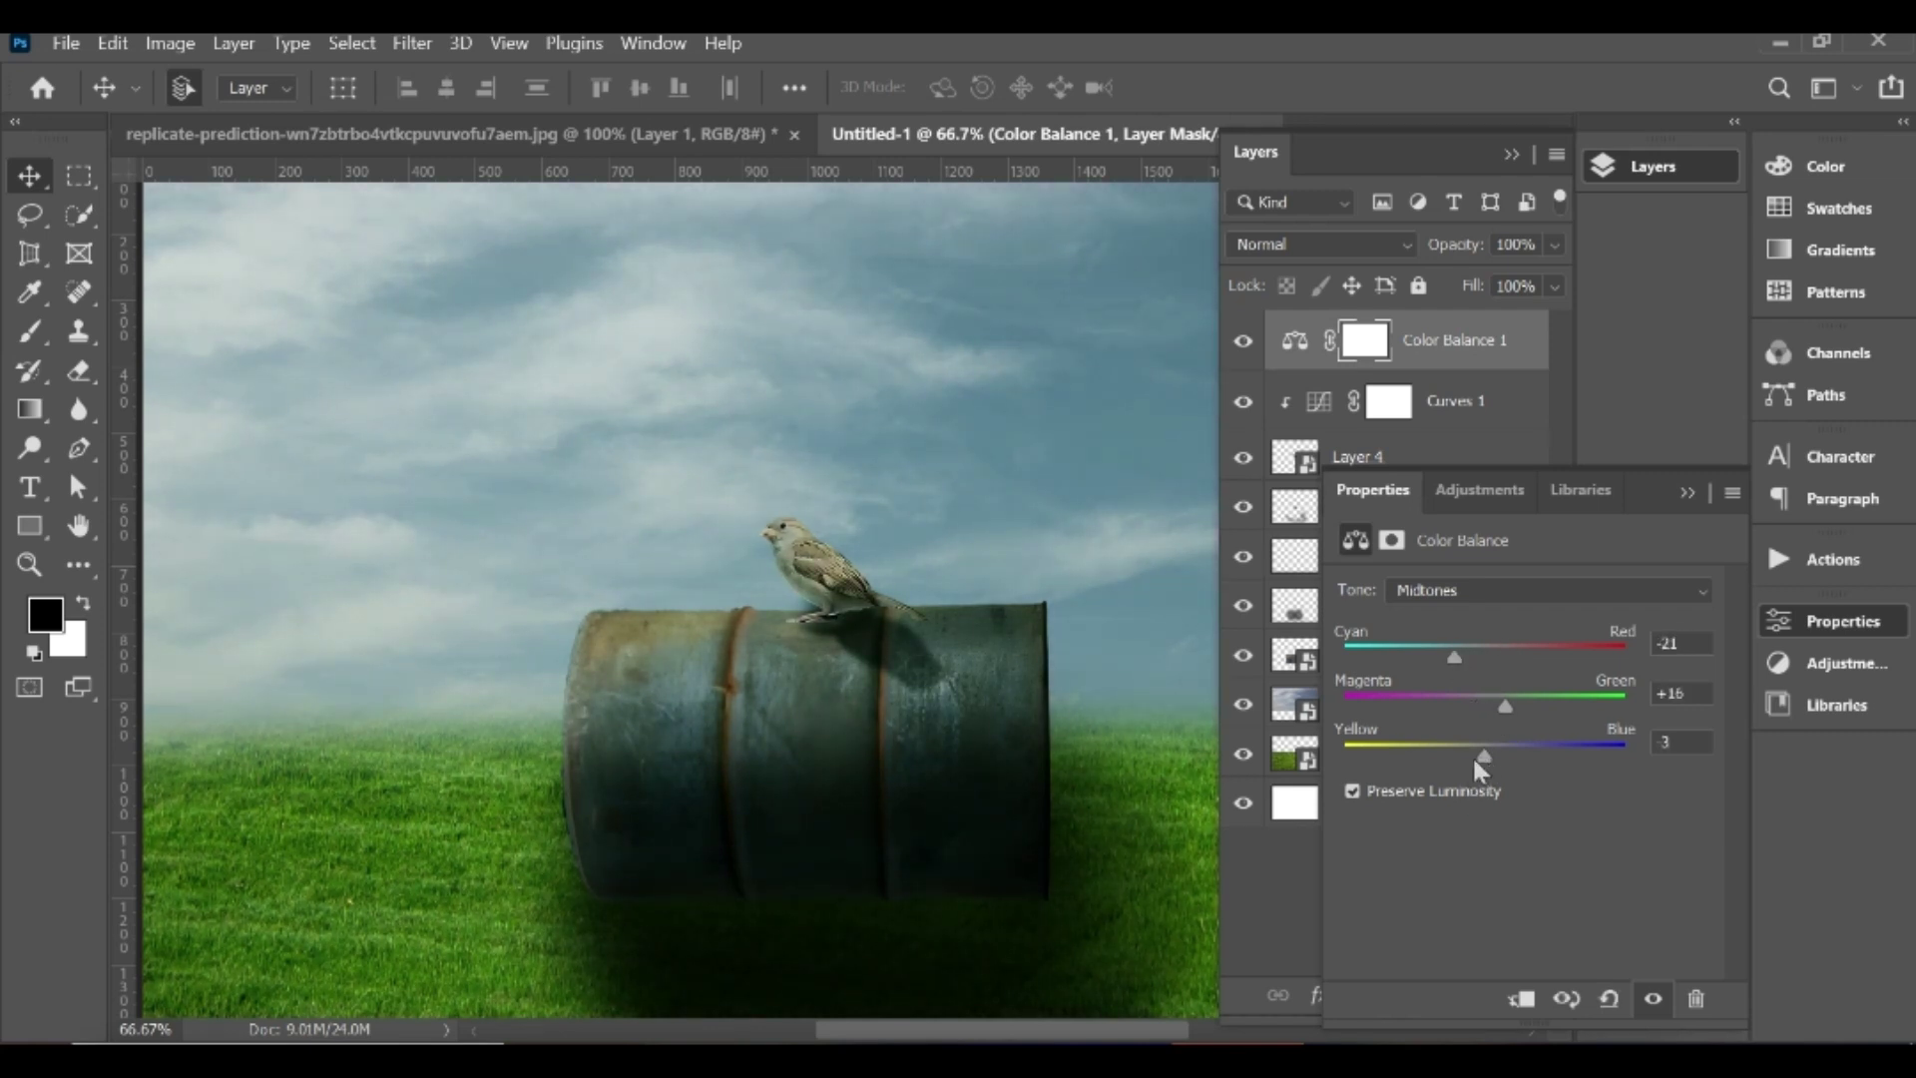
Step: Push highlights toward red (+20) and set shadows to -19 cyan, -17 magenta, +33 blue
{"action": "left_click", "coordinate": [1564, 588]}
{"action": "left_click", "coordinate": [1509, 658]}
{"action": "mouse_move", "coordinate": [1521, 653]}
{"action": "left_mouse_down"}
{"action": "mouse_move", "coordinate": [1464, 667]}
{"action": "mouse_move", "coordinate": [1463, 707]}
{"action": "left_mouse_up"}
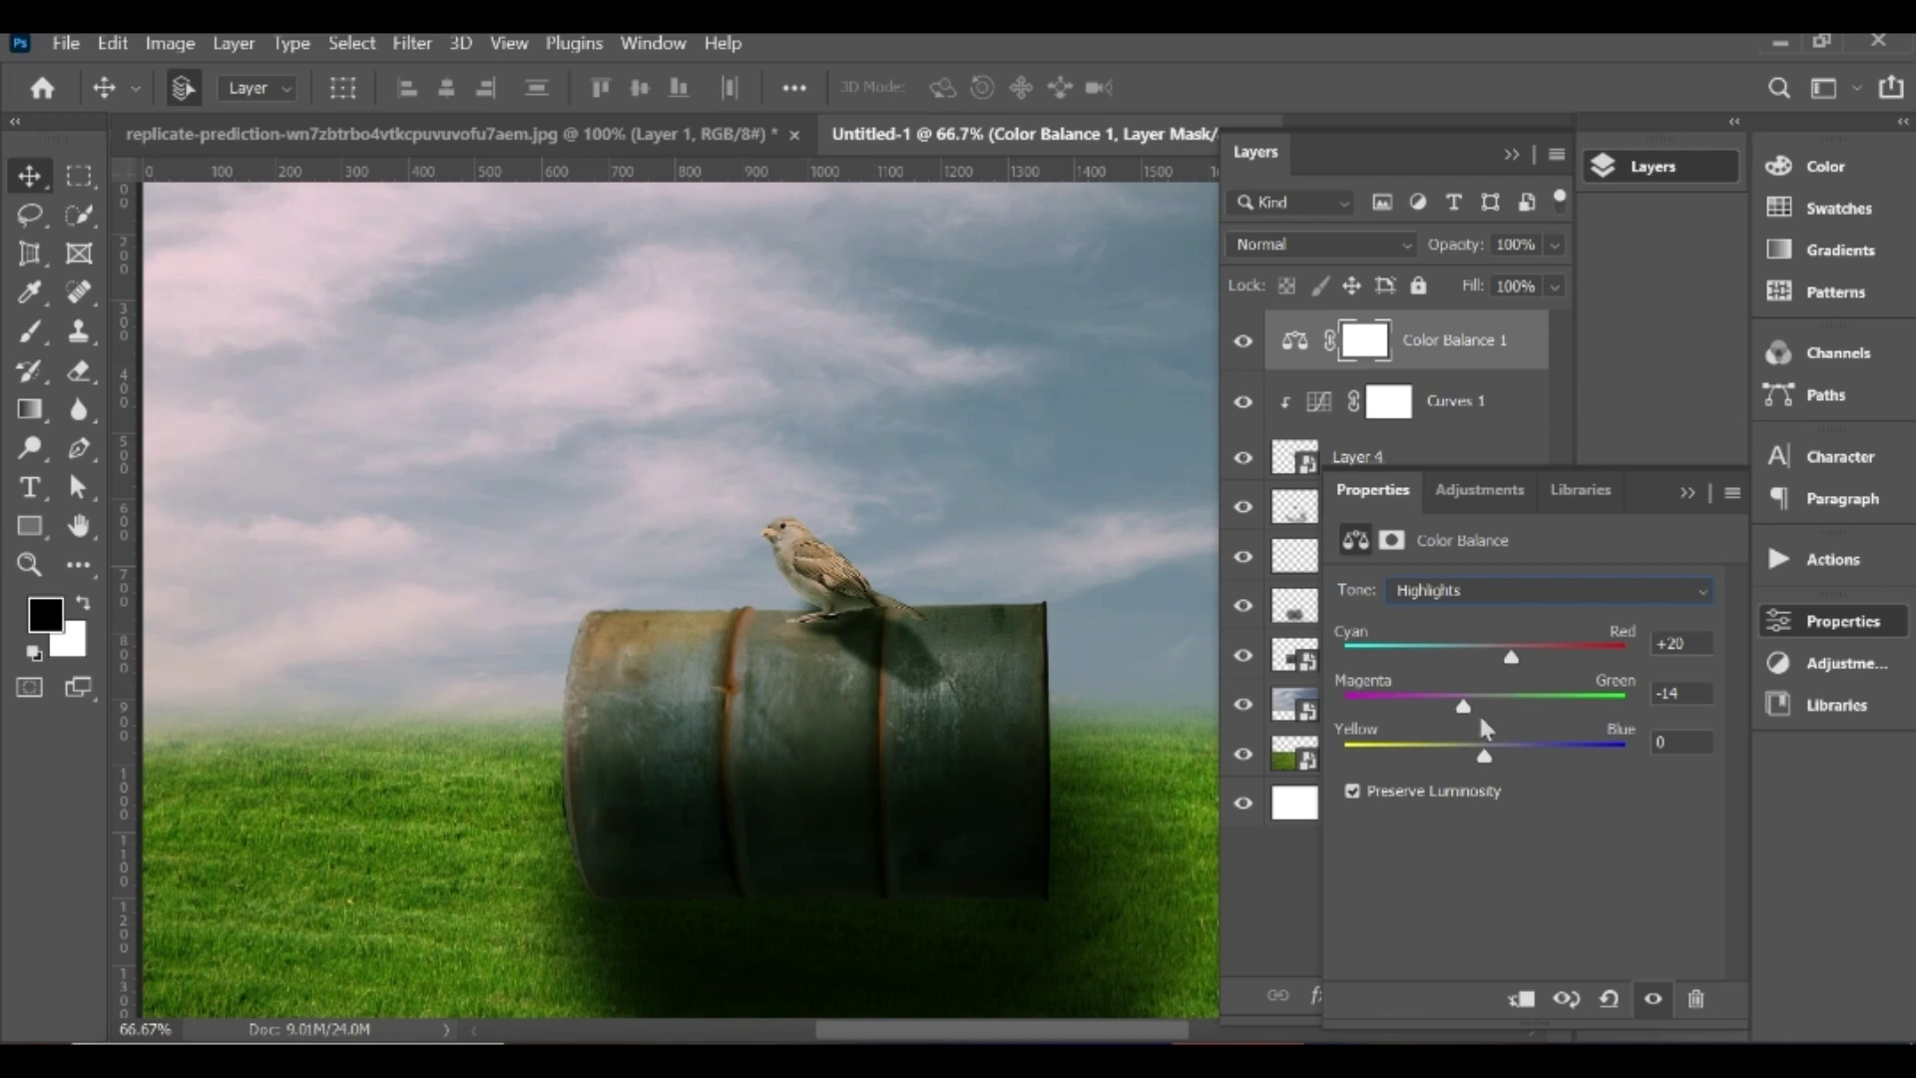
{"action": "left_click_drag", "start_coordinate": [1486, 766], "coordinate": [1473, 766]}
{"action": "left_click_drag", "start_coordinate": [1520, 750], "coordinate": [1501, 752]}
{"action": "left_click", "coordinate": [1533, 595]}
{"action": "mouse_move", "coordinate": [1497, 663]}
{"action": "left_mouse_down"}
{"action": "mouse_move", "coordinate": [1467, 666]}
{"action": "mouse_move", "coordinate": [1470, 712]}
{"action": "mouse_move", "coordinate": [1439, 757]}
{"action": "left_mouse_up"}
{"action": "left_click", "coordinate": [1686, 493]}
{"action": "key", "text": "ctrl+minus"}
{"action": "key", "text": "ctrl+minus"}
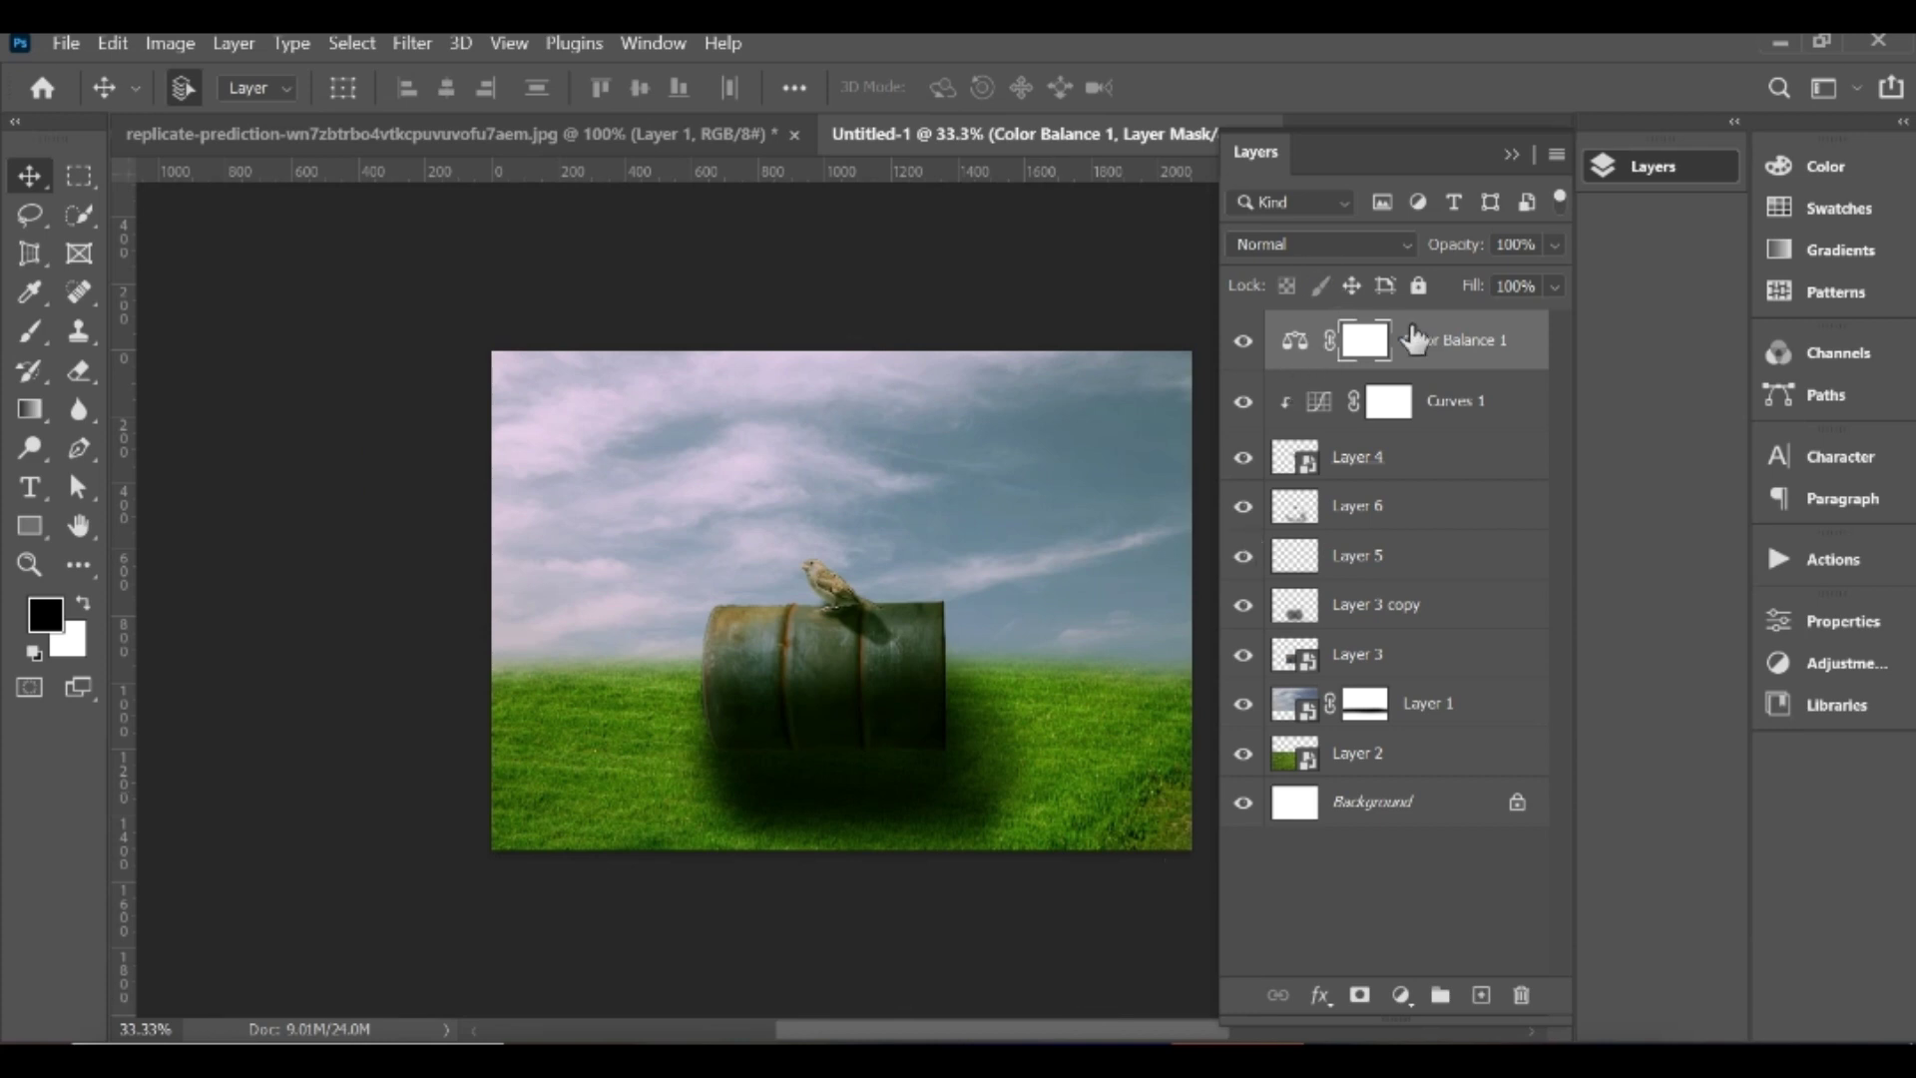
{"action": "left_click", "coordinate": [1459, 340]}
{"action": "key", "text": "ctrl+plus"}
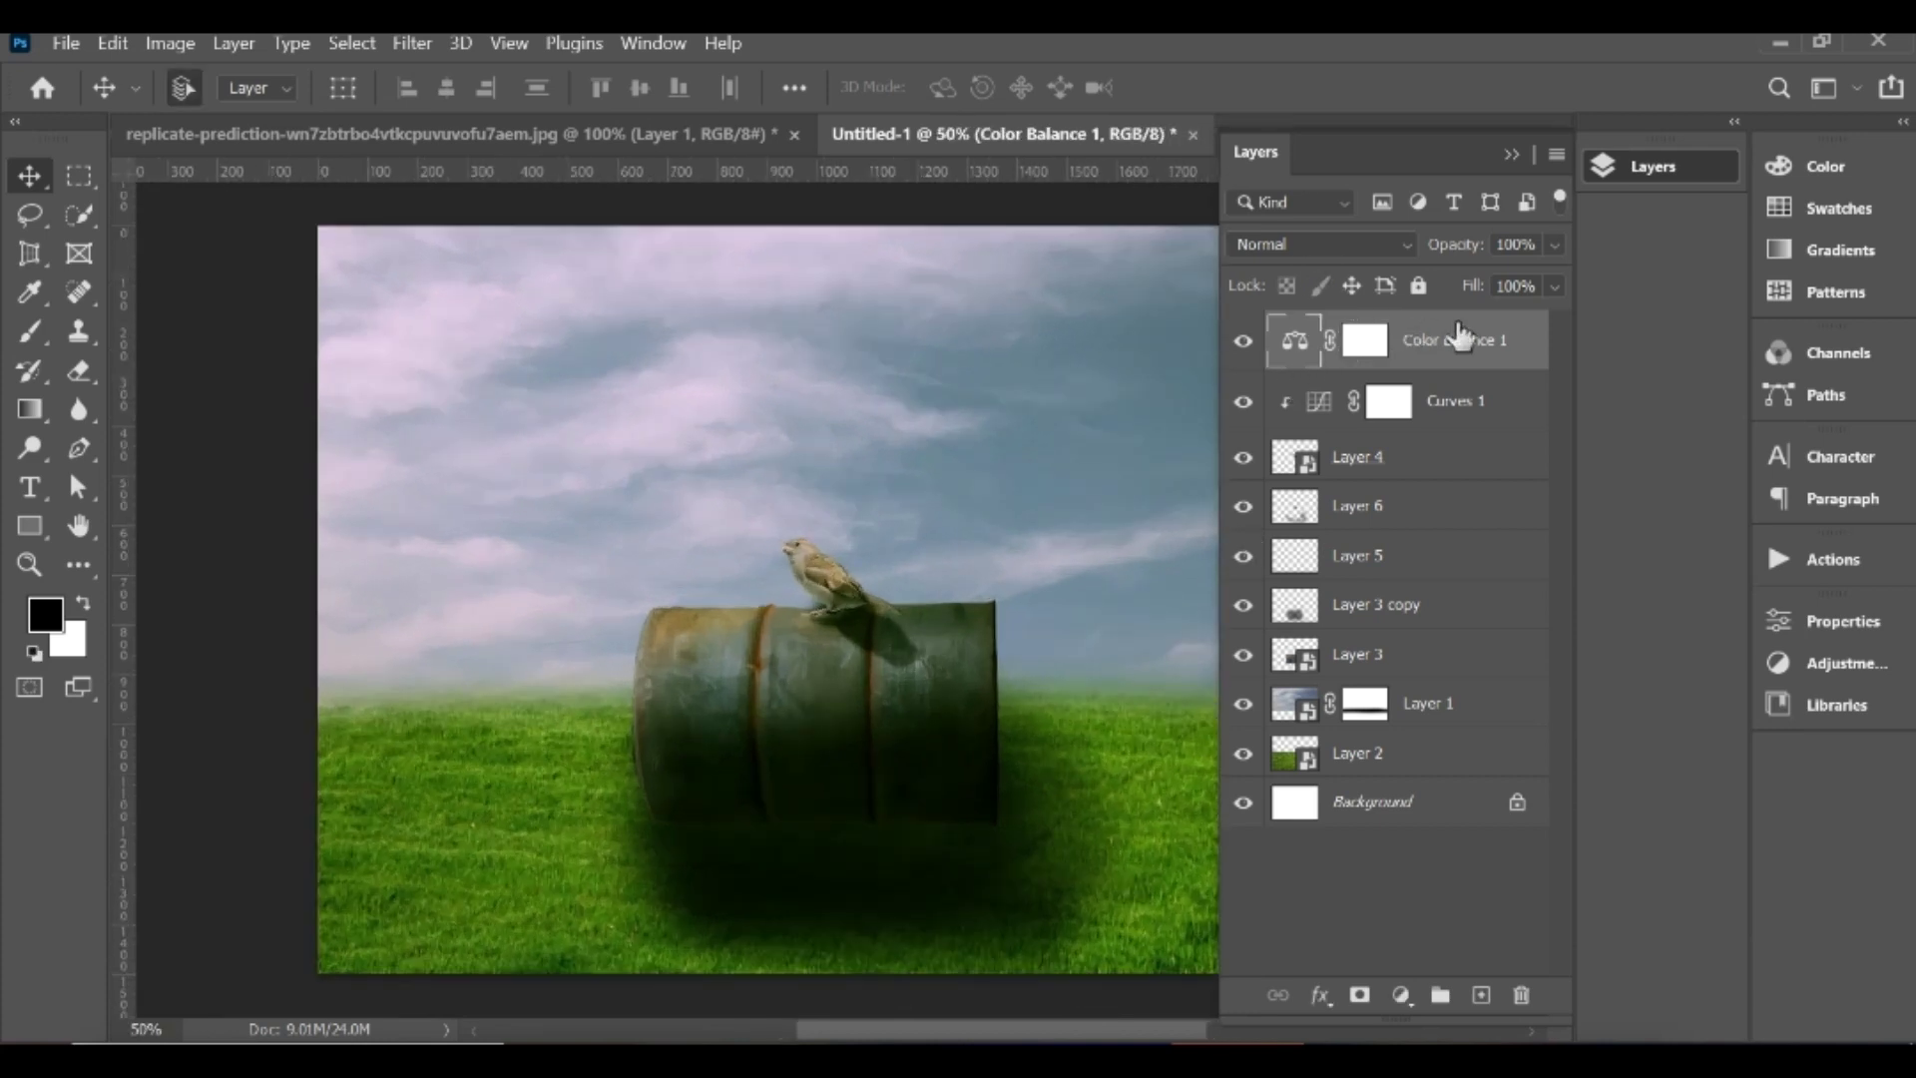
{"action": "key", "text": "ctrl+plus"}
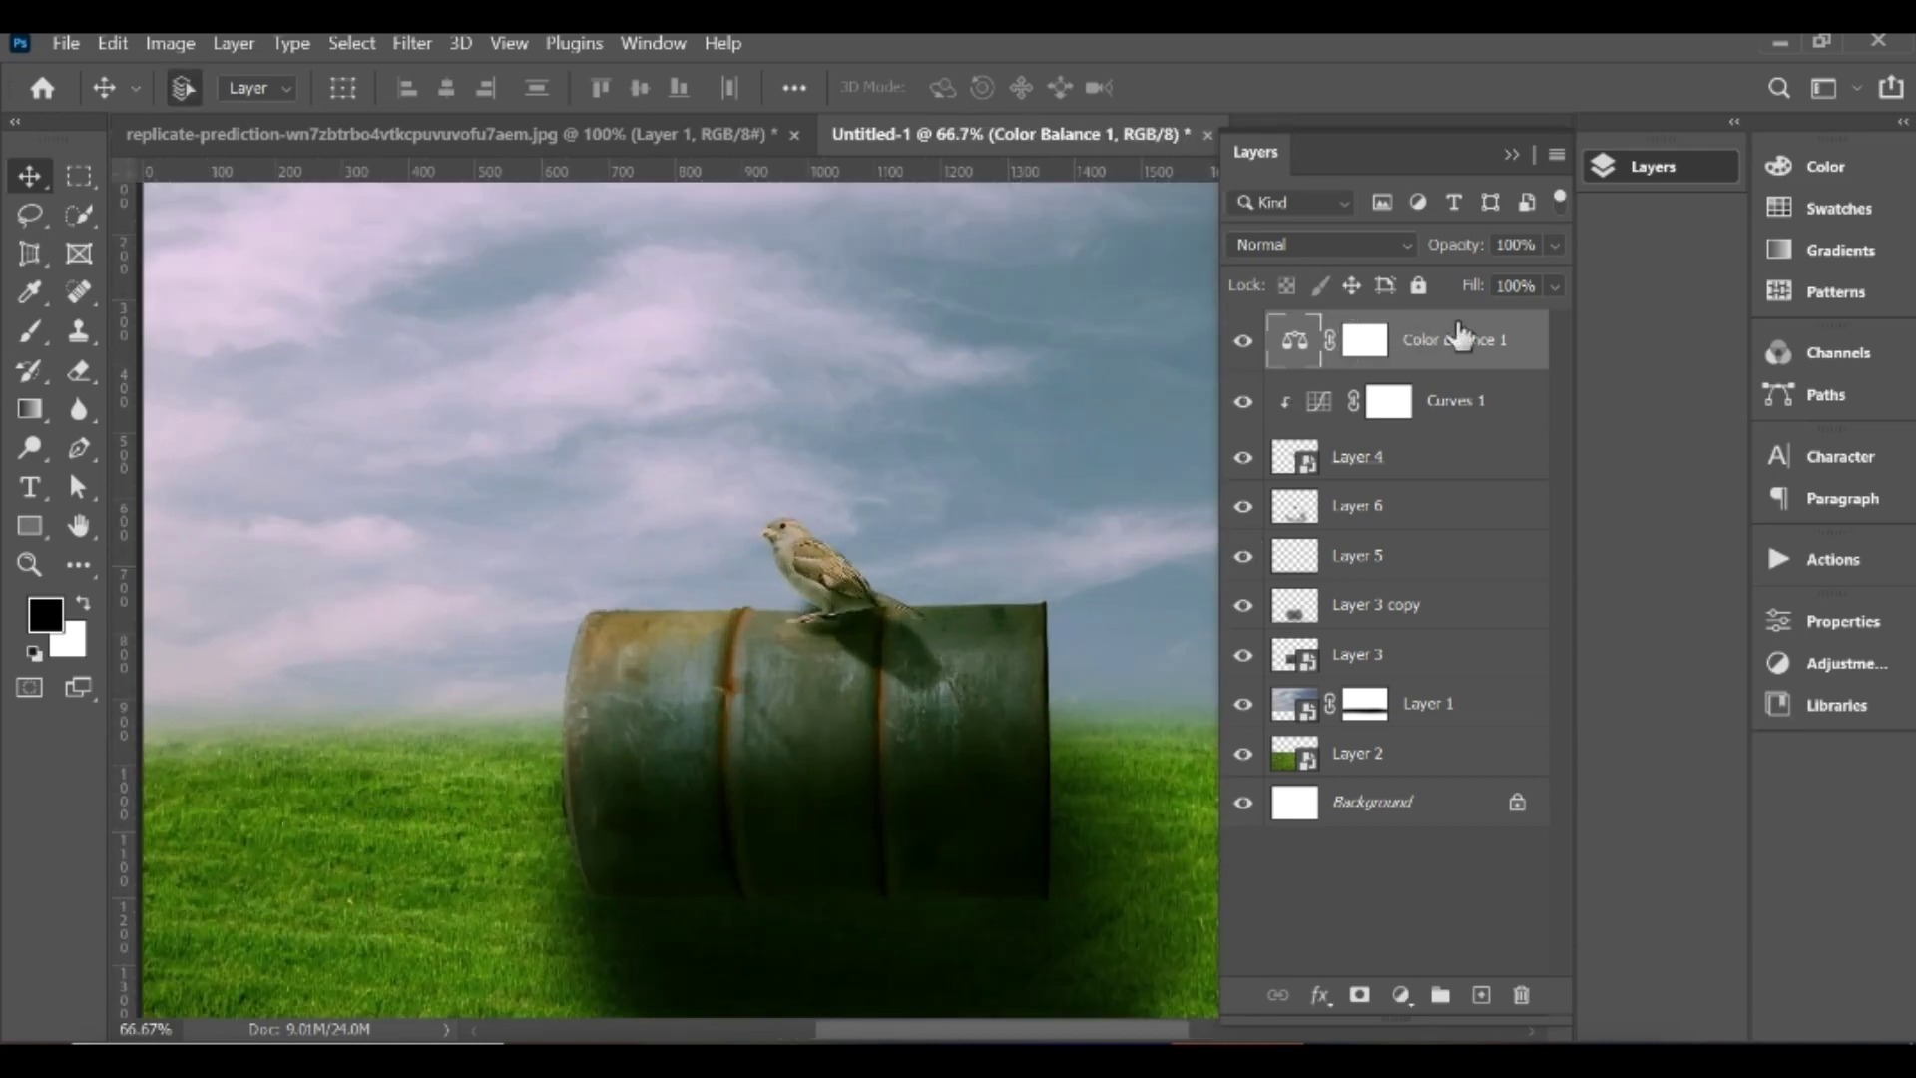
{"action": "key", "text": "ctrl+minus"}
{"action": "key", "text": "ctrl+minus"}
{"action": "key", "text": "ctrl+minus"}
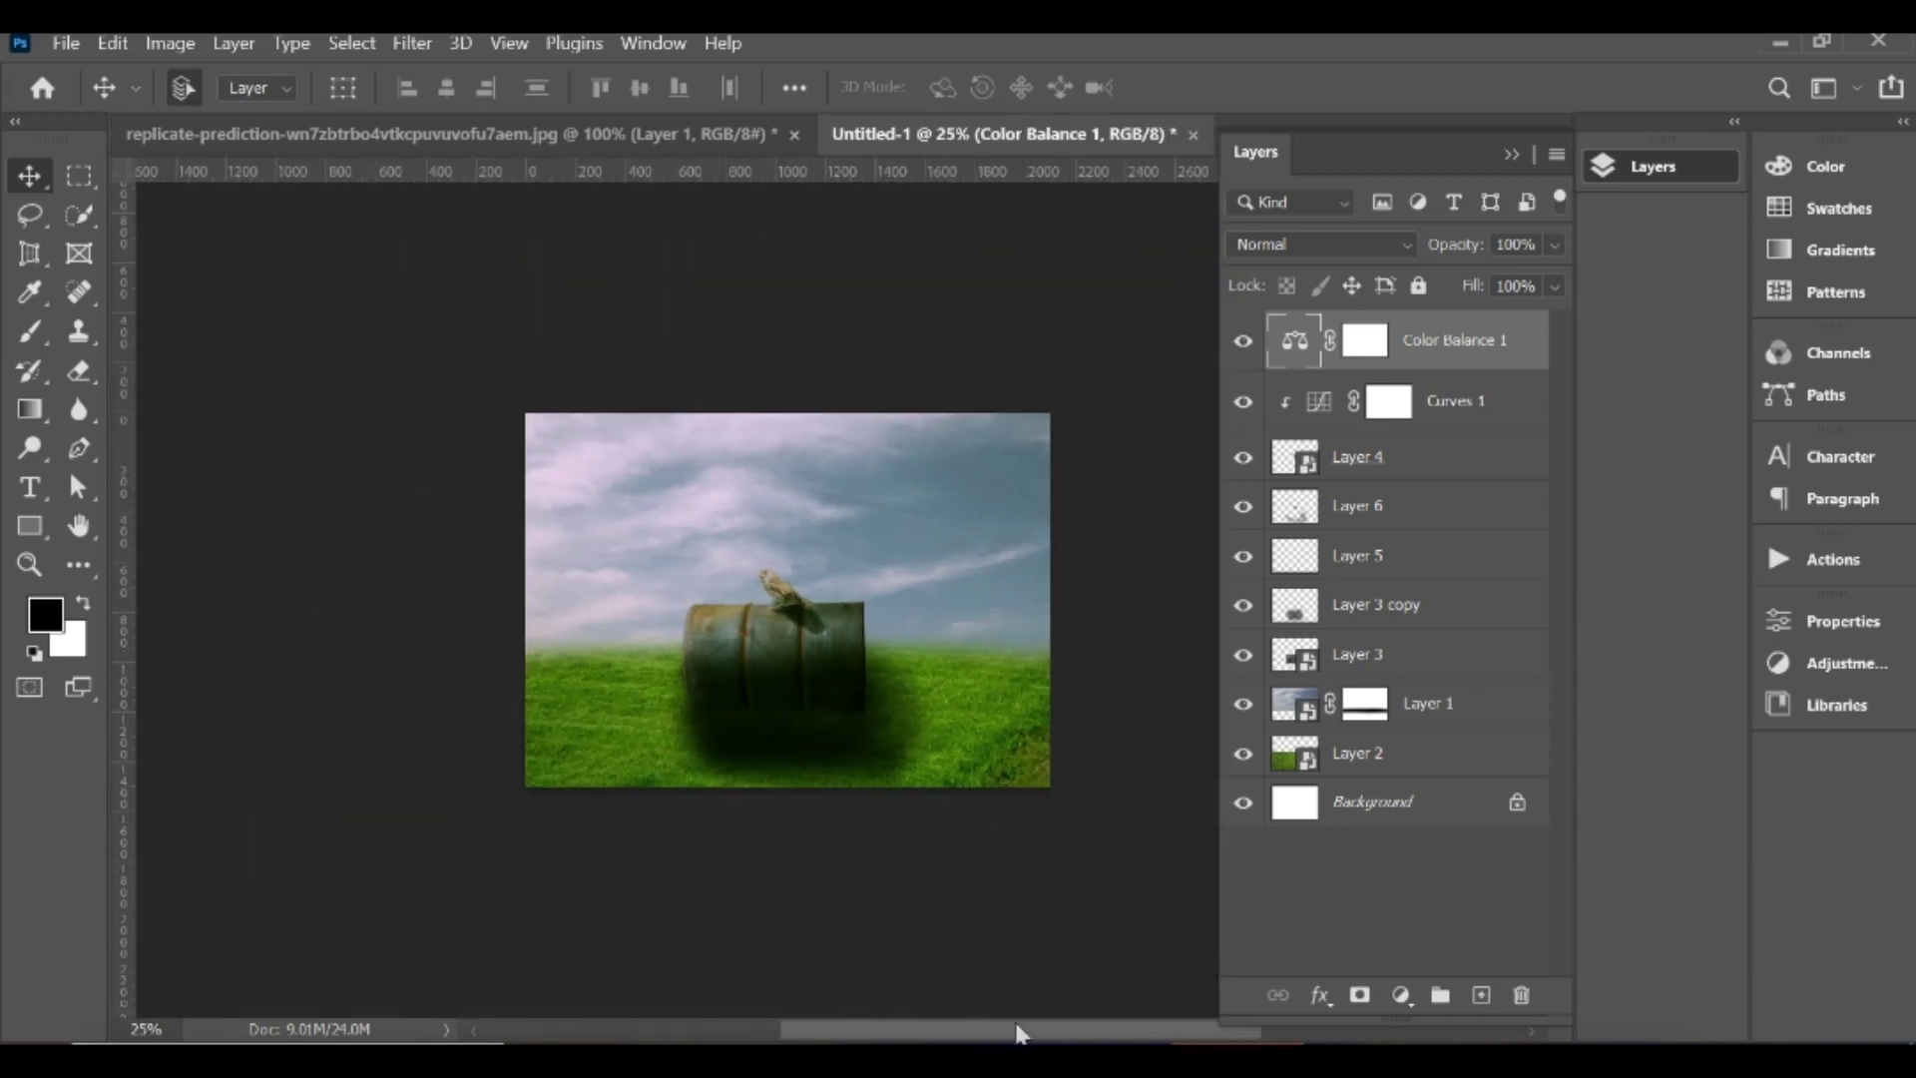
{"action": "key", "text": "ctrl+plus"}
{"action": "key", "text": "ctrl+plus"}
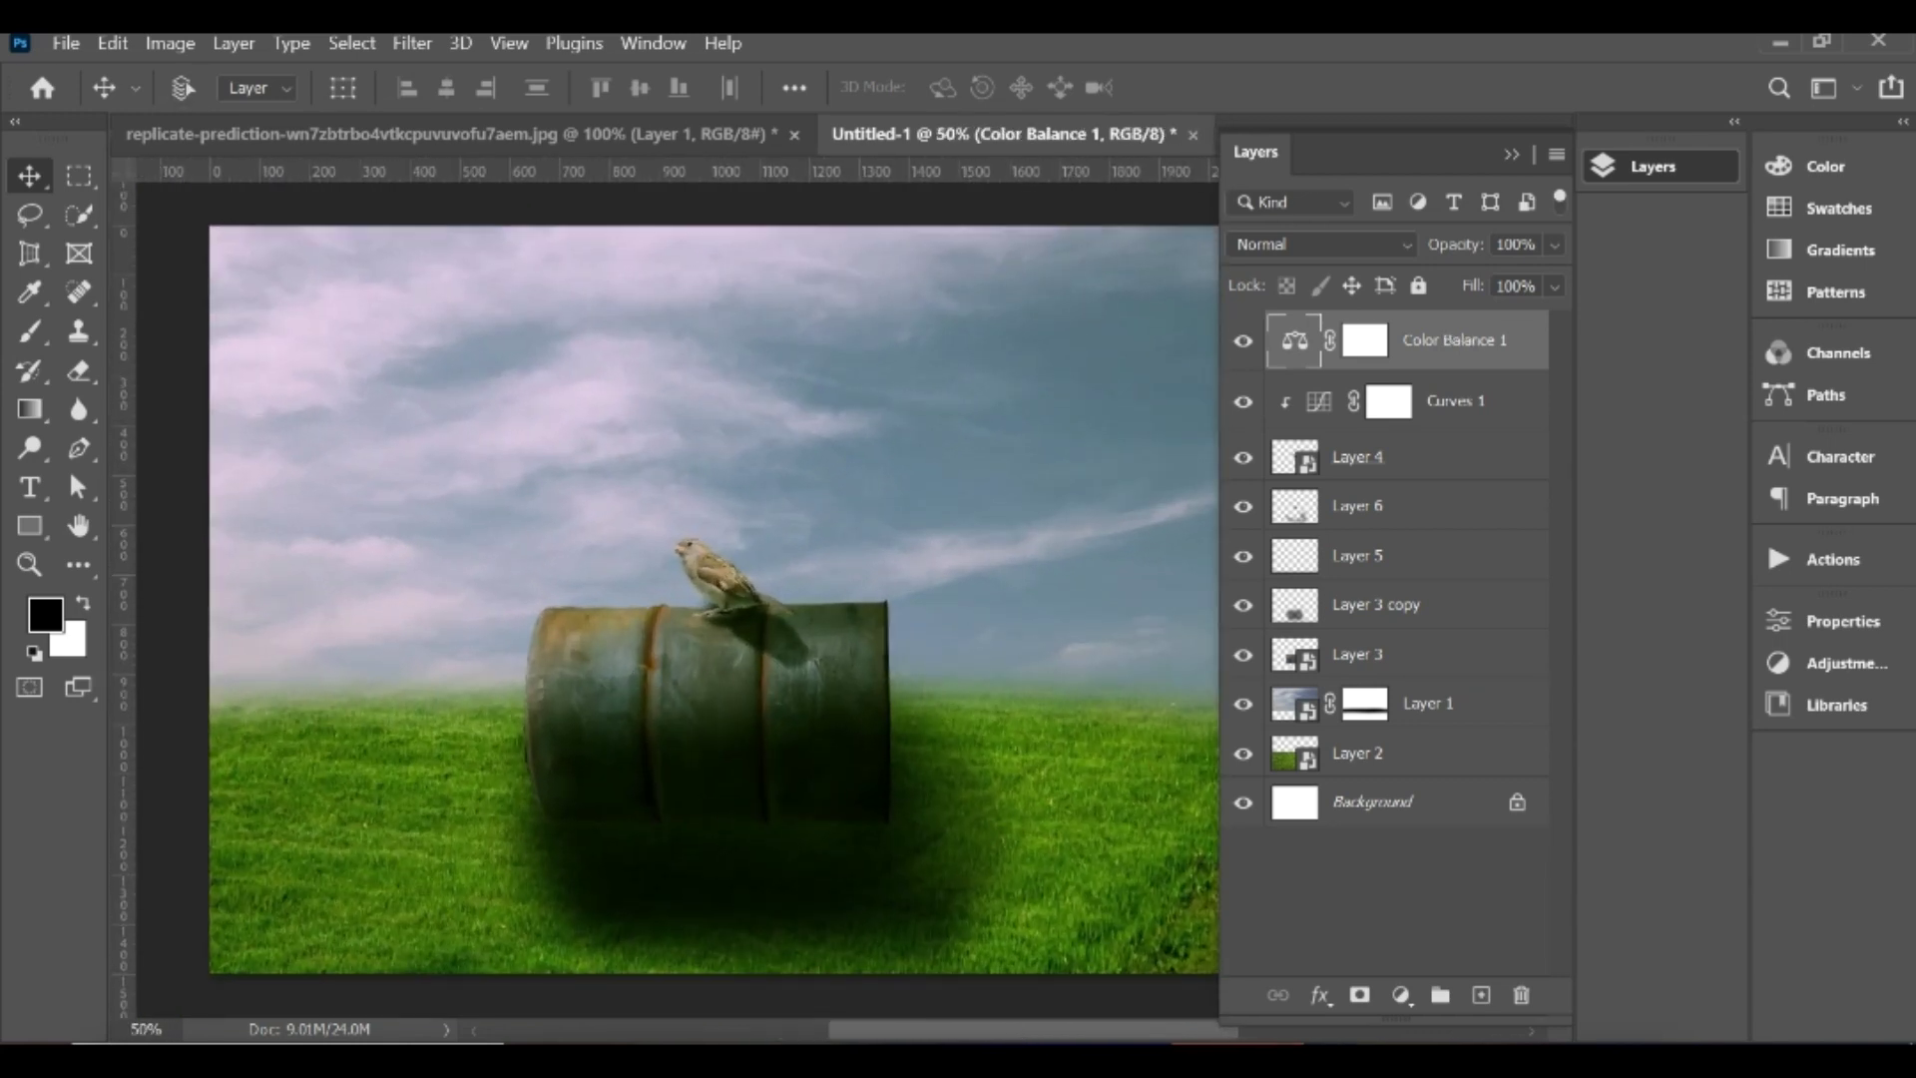
{"action": "left_click", "coordinate": [1427, 702]}
{"action": "key", "text": "ctrl+1"}
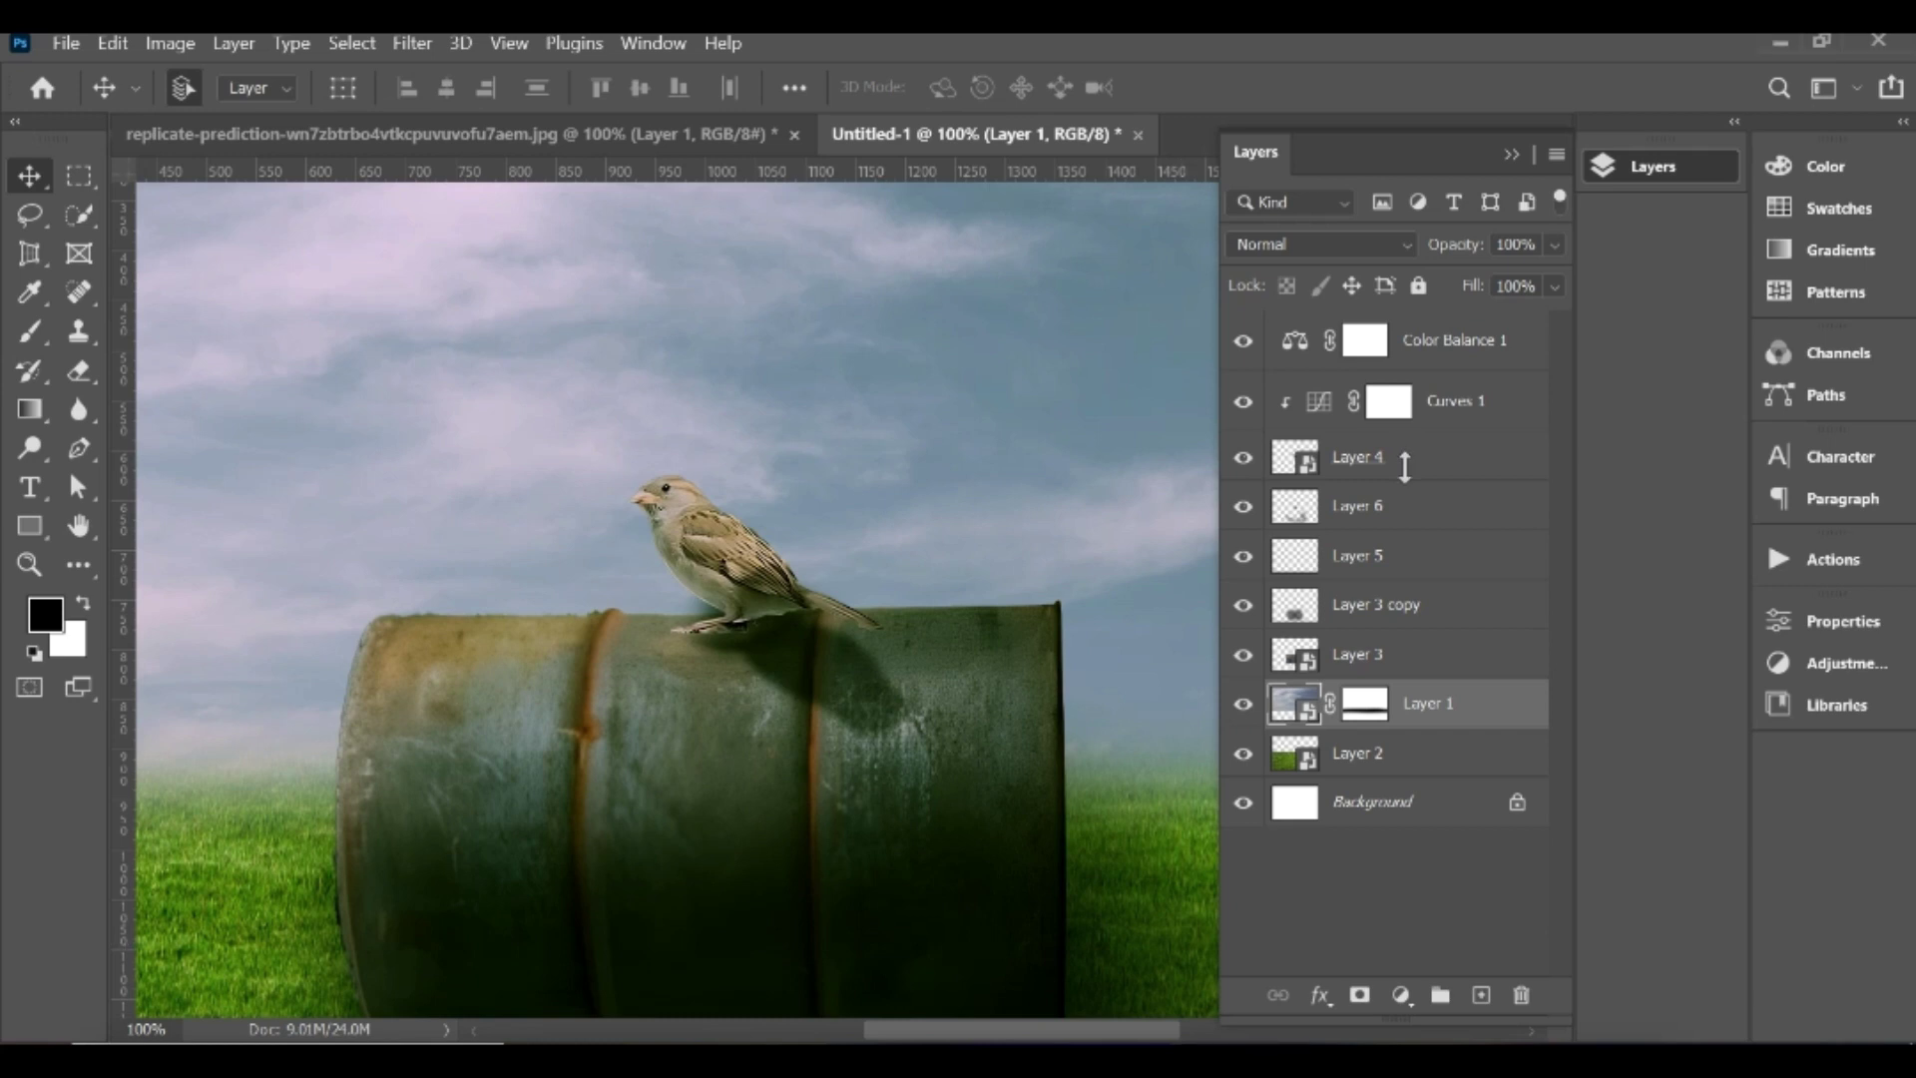
{"action": "left_click_drag", "start_coordinate": [1408, 481], "coordinate": [1282, 355]}
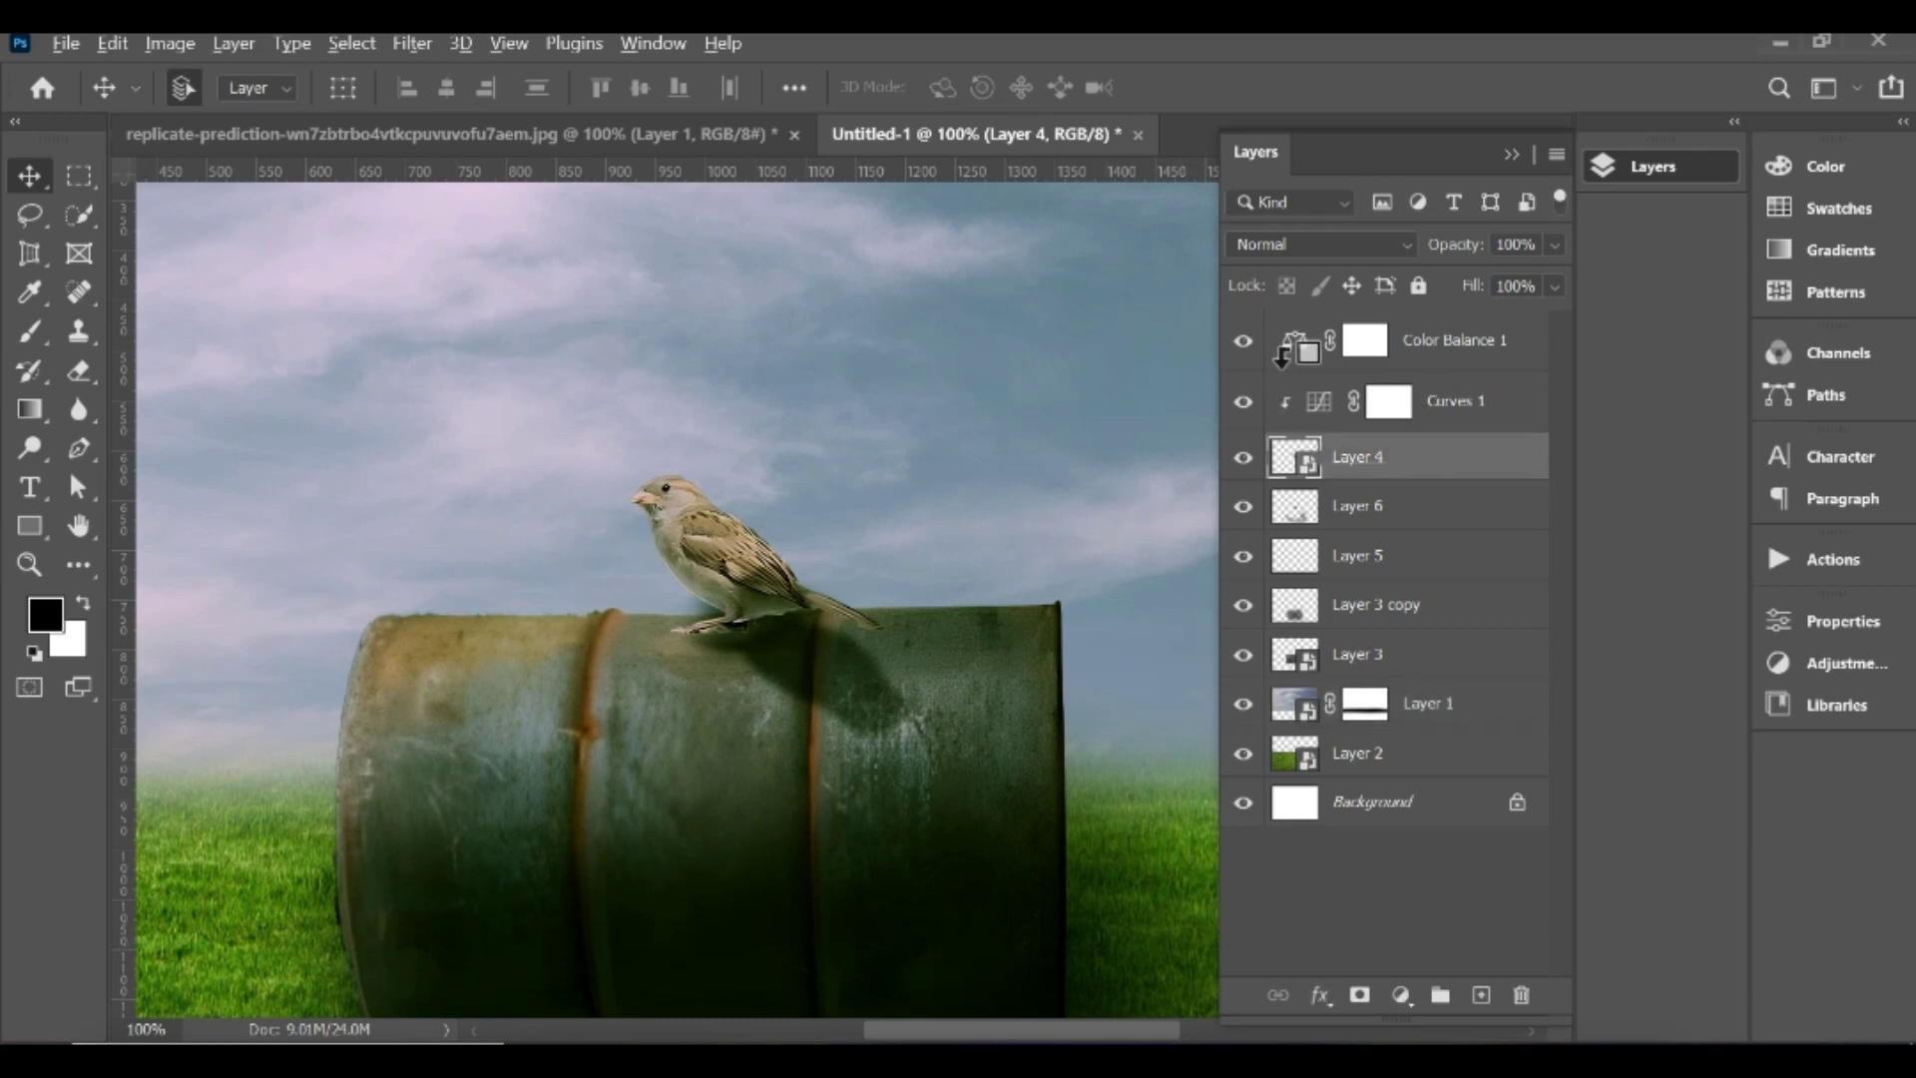
{"action": "left_click", "coordinate": [1282, 351], "text": "alt"}
{"action": "left_click", "coordinate": [1282, 359], "text": "alt"}
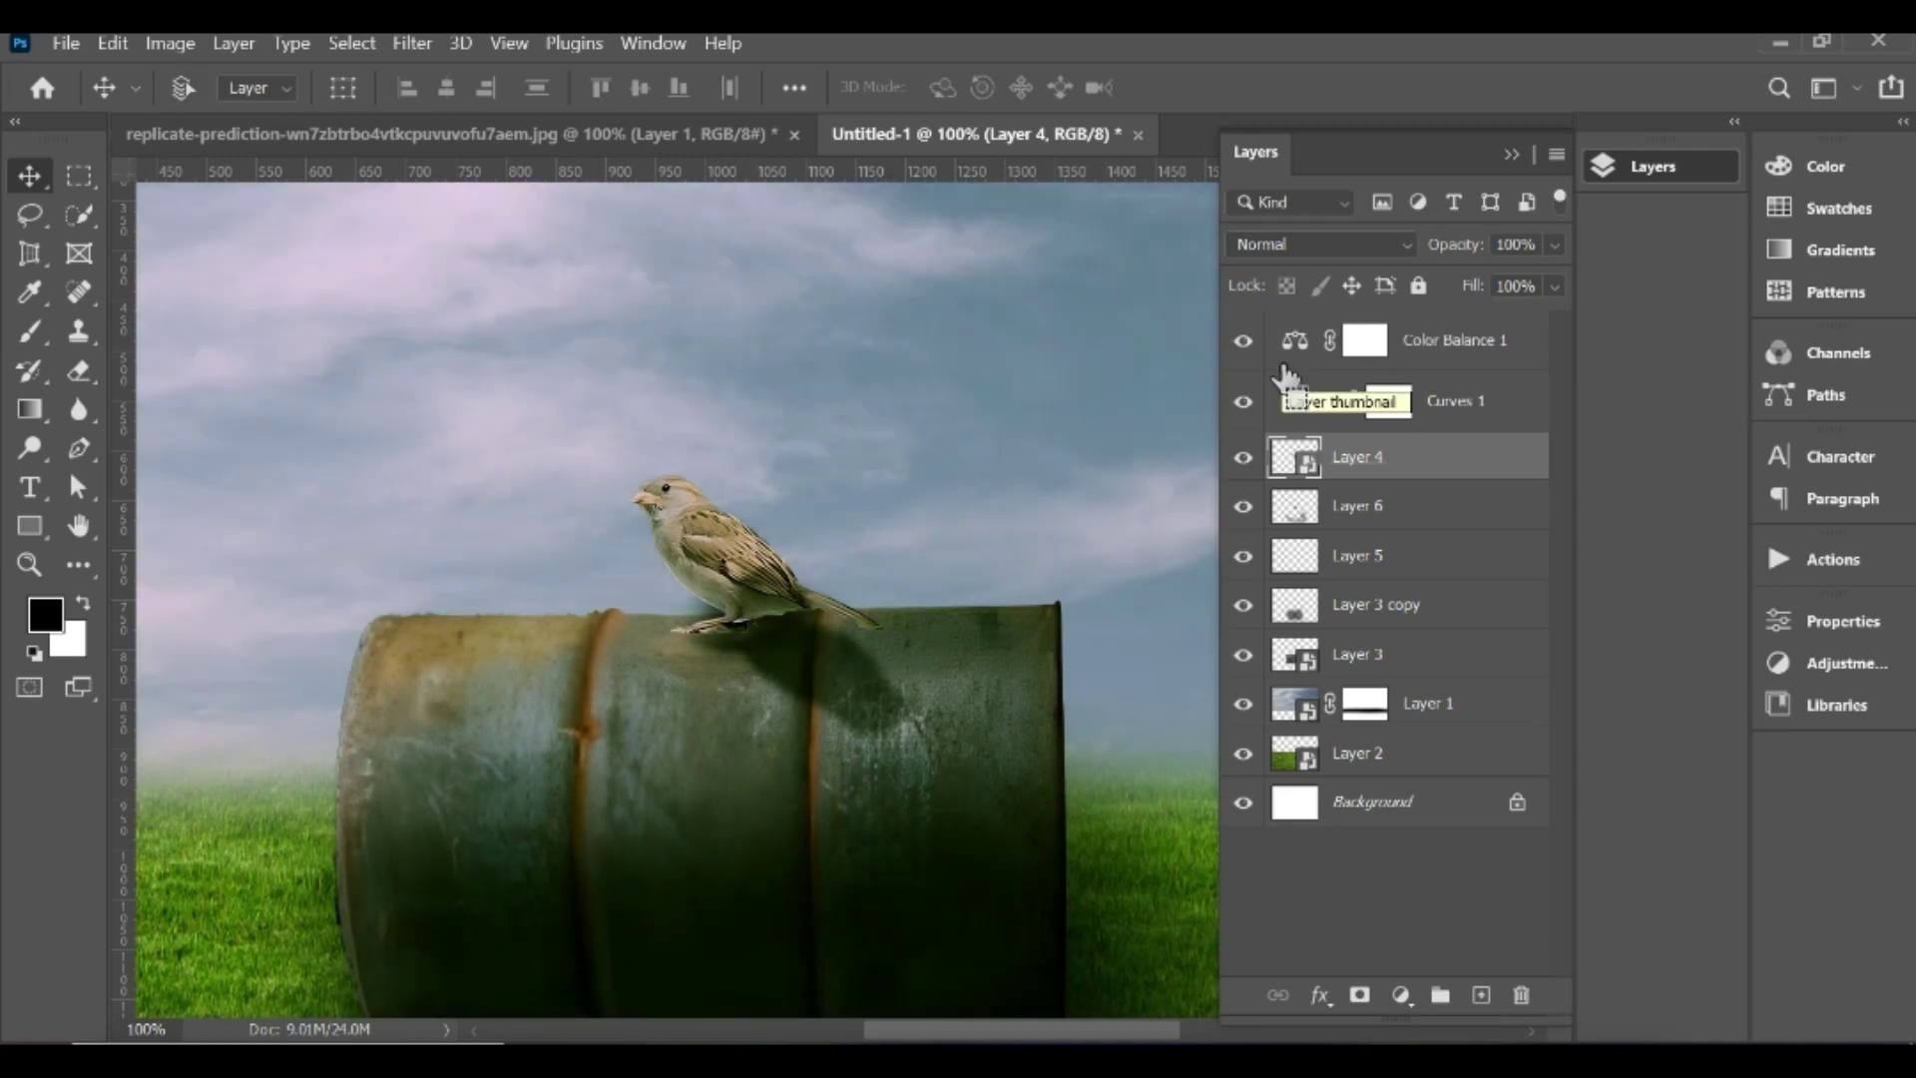
{"action": "key", "text": "ctrl+plus"}
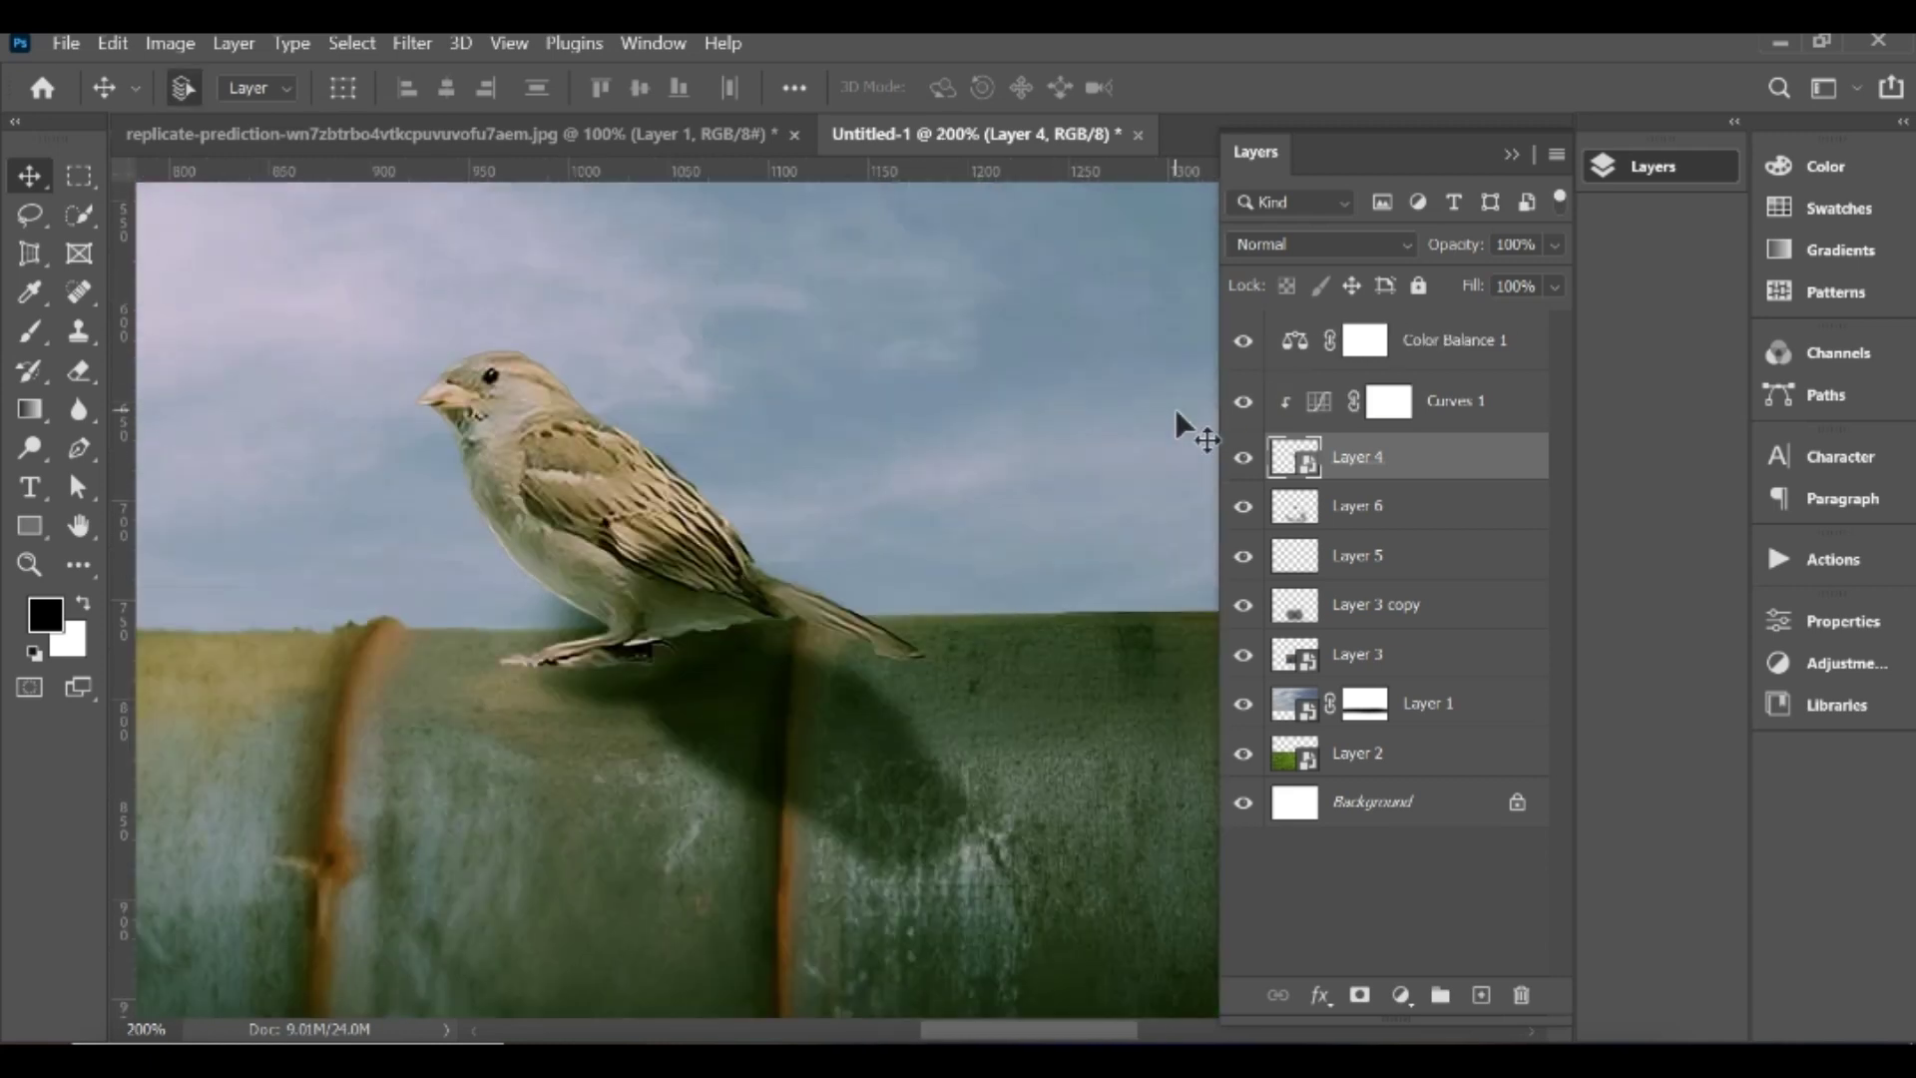
{"action": "key", "text": "ctrl+minus"}
{"action": "key", "text": "ctrl+minus"}
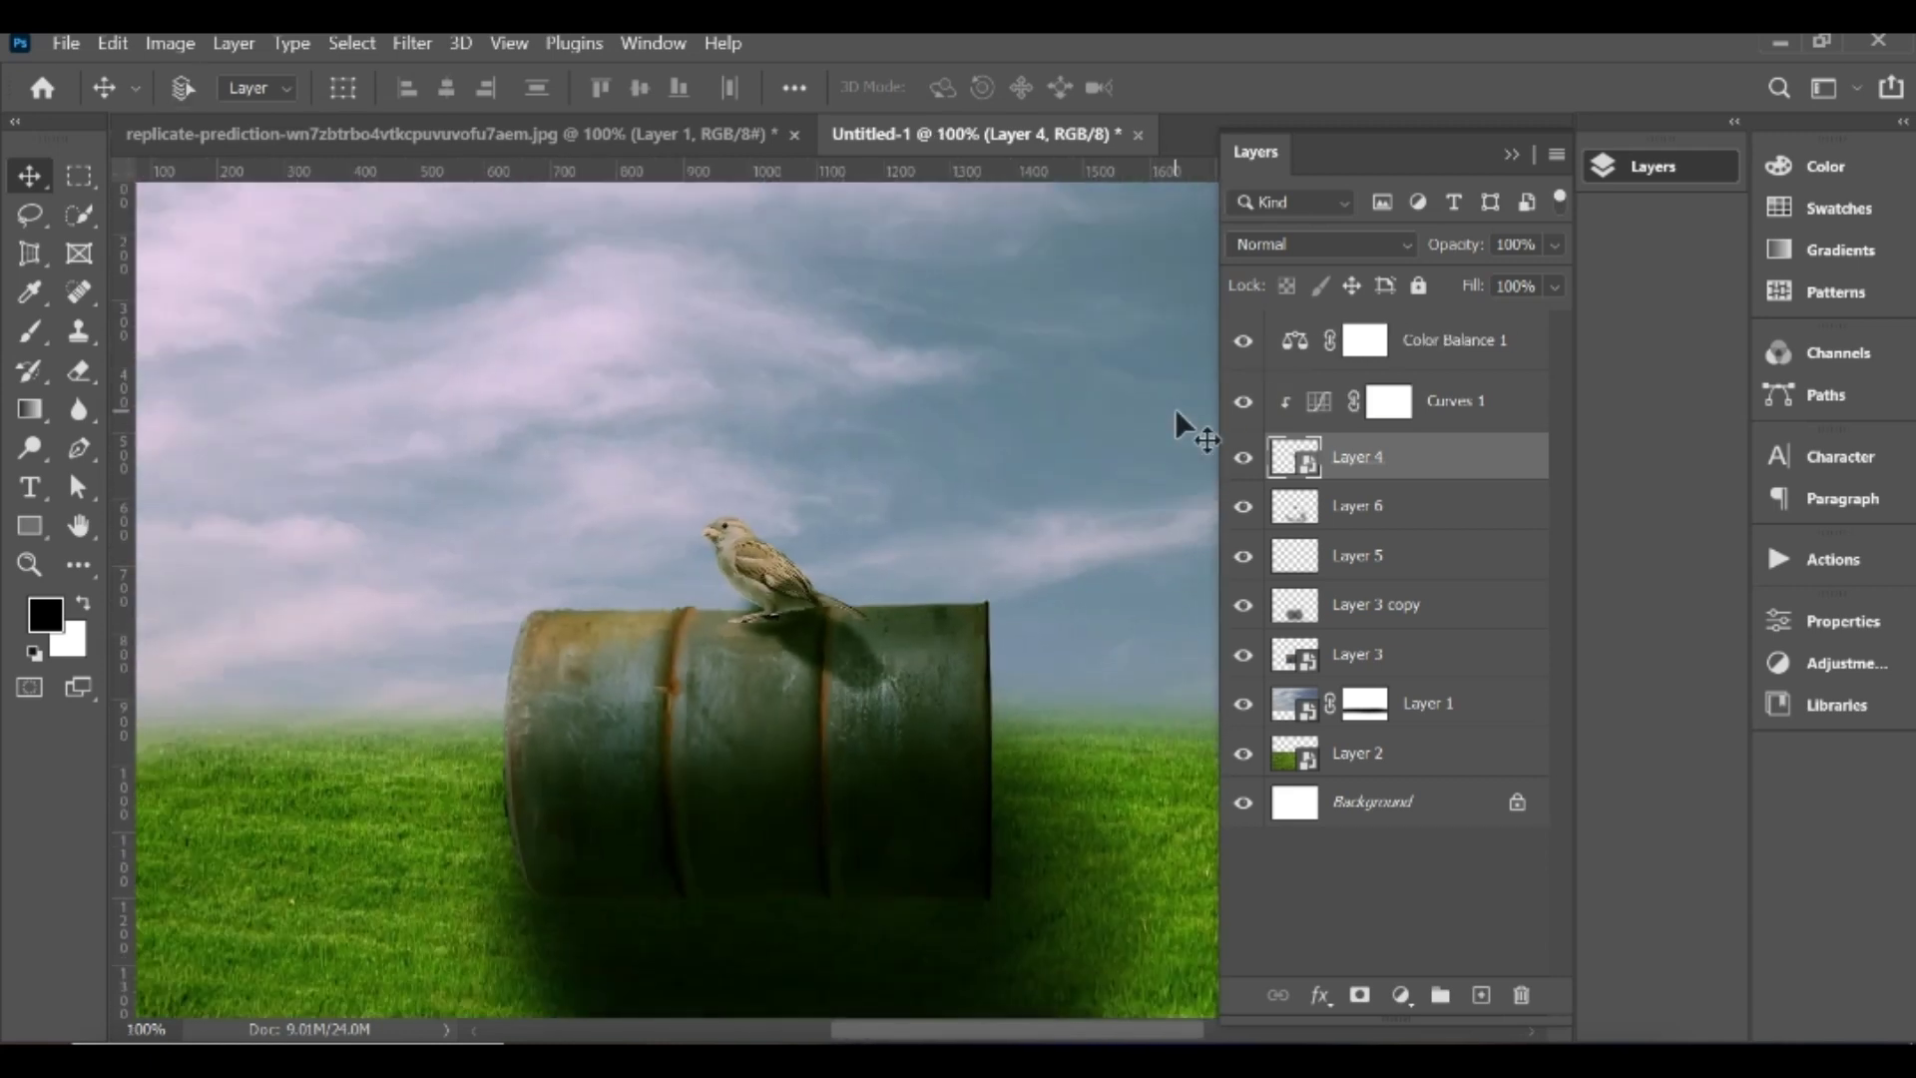
{"action": "key", "text": "ctrl+minus"}
{"action": "key", "text": "ctrl+minus"}
{"action": "left_click", "coordinate": [1530, 346]}
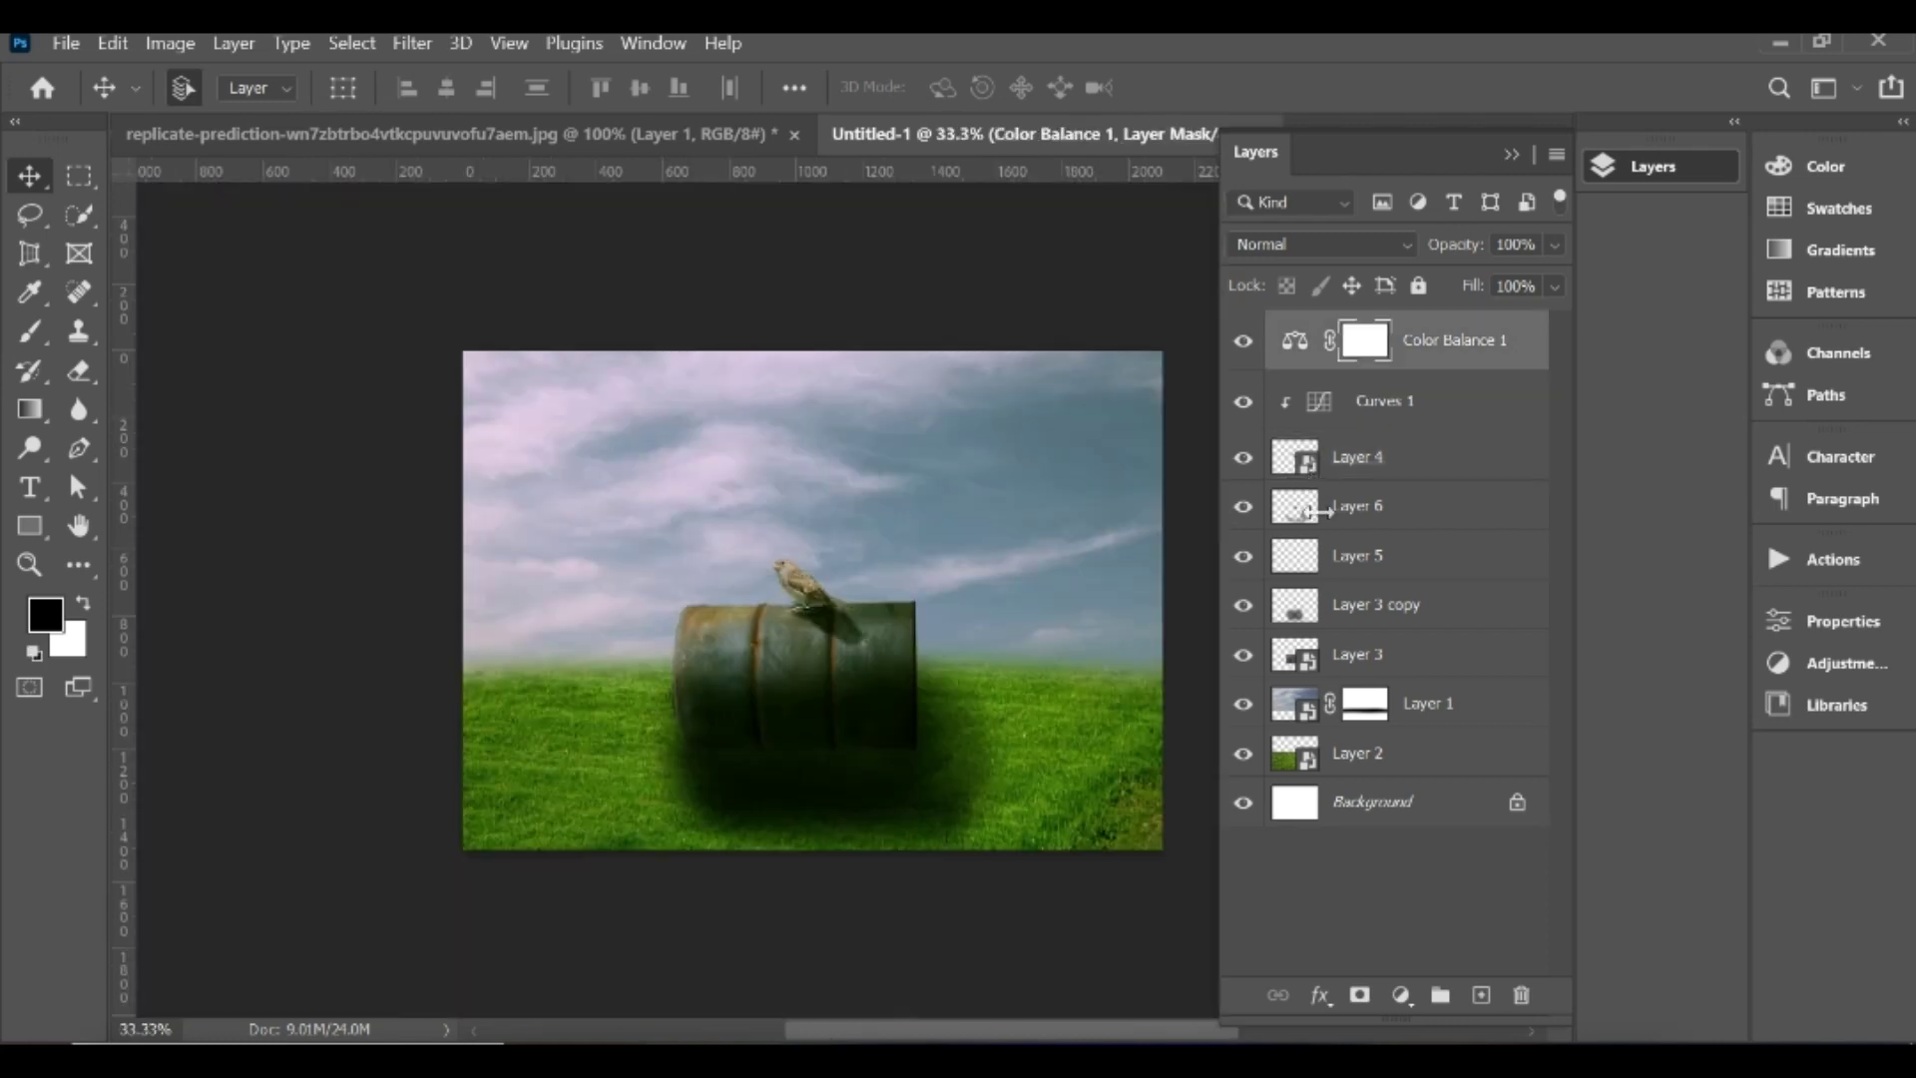
Step: Merge Color Balance 1 through Layer 2 into a smart object and launch Camera Raw Filter
{"action": "left_click", "coordinate": [1394, 763], "text": "shift"}
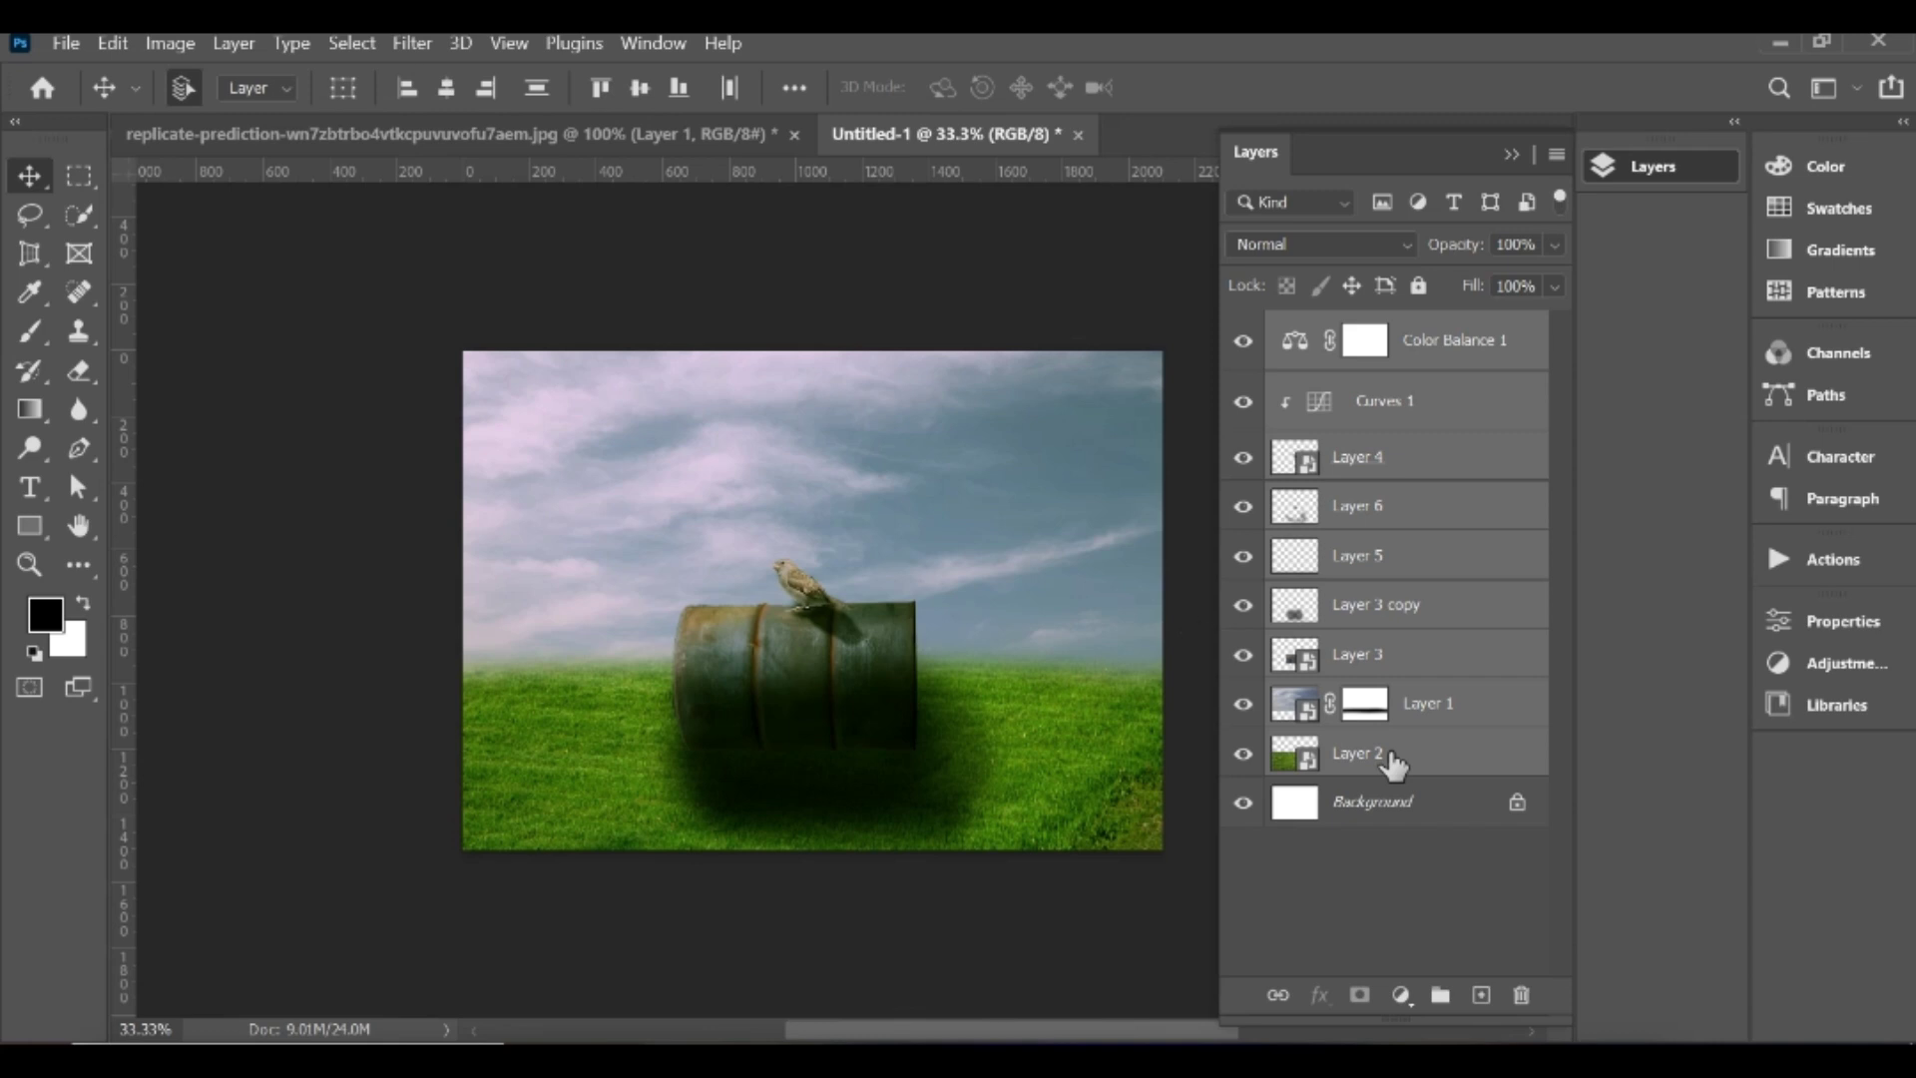
{"action": "left_click", "coordinate": [413, 43]}
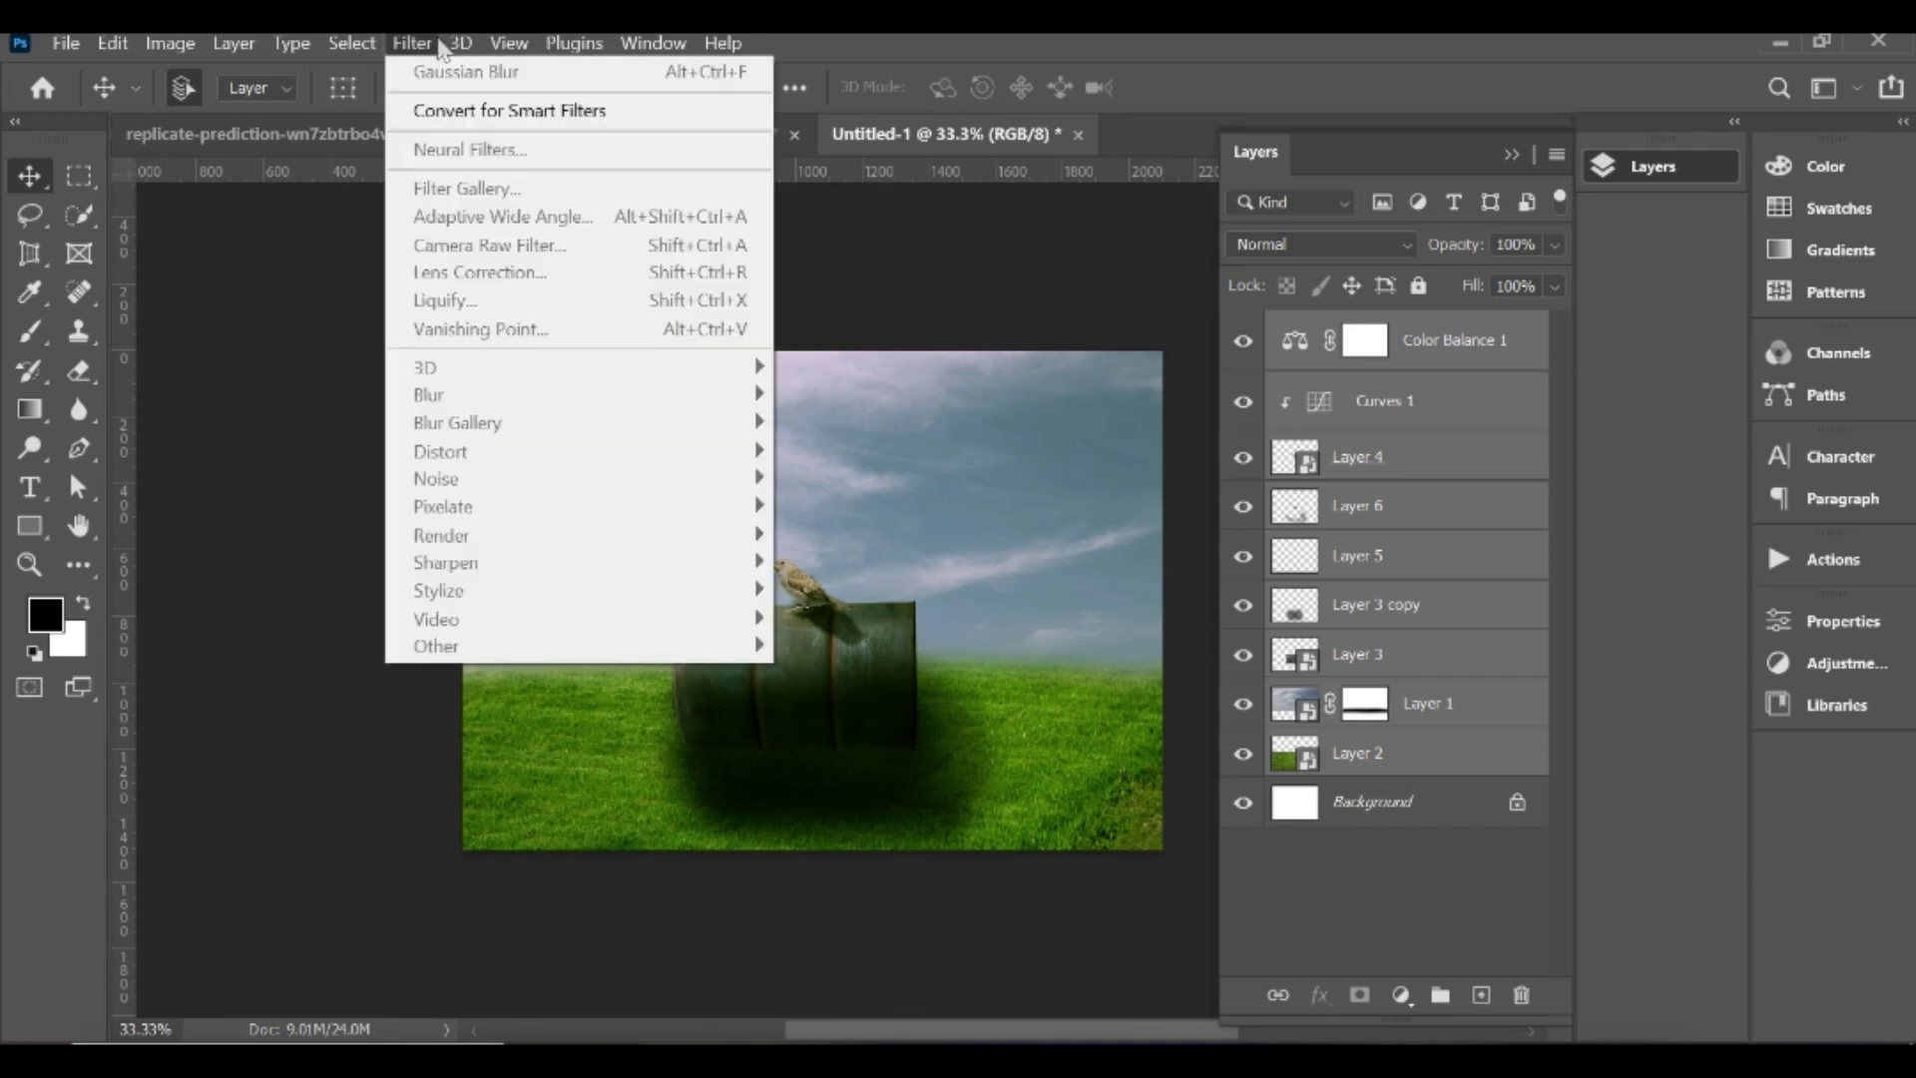
{"action": "left_click", "coordinate": [449, 112]}
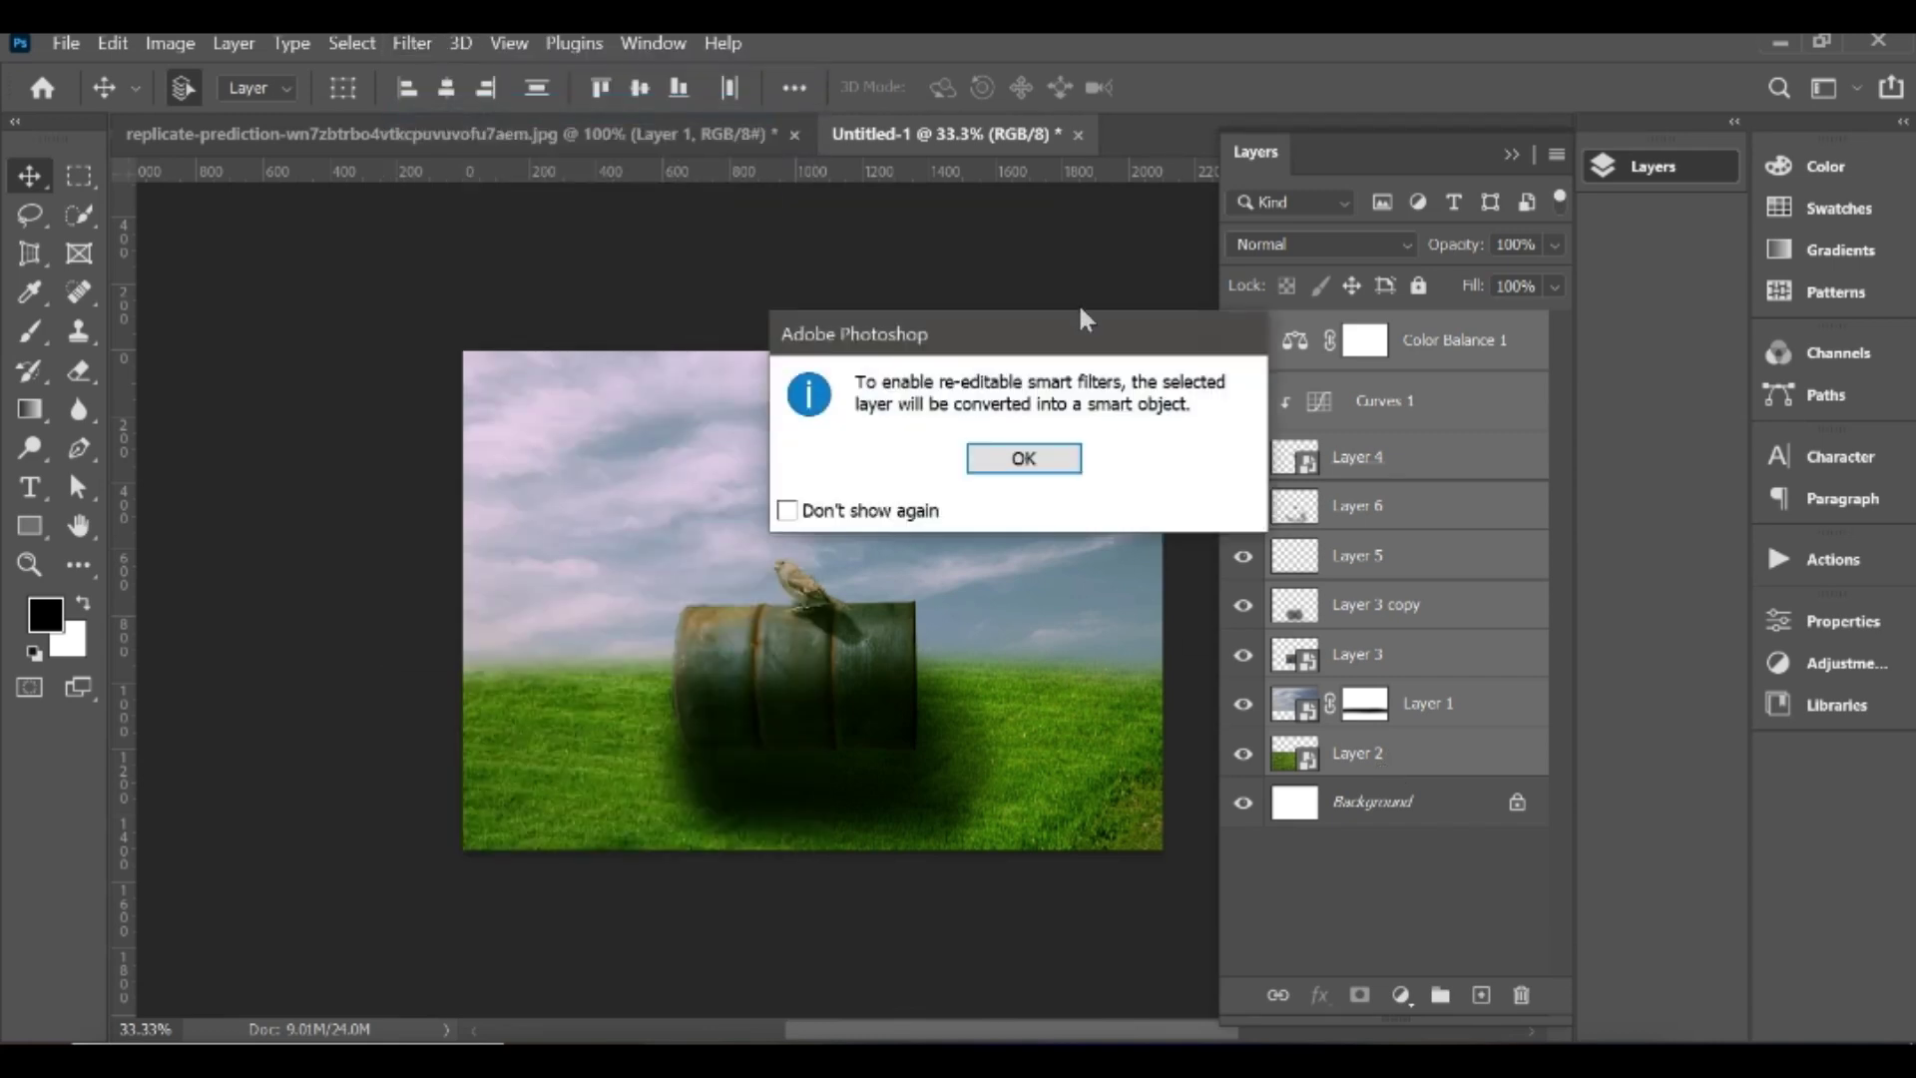
{"action": "left_click", "coordinate": [1027, 454]}
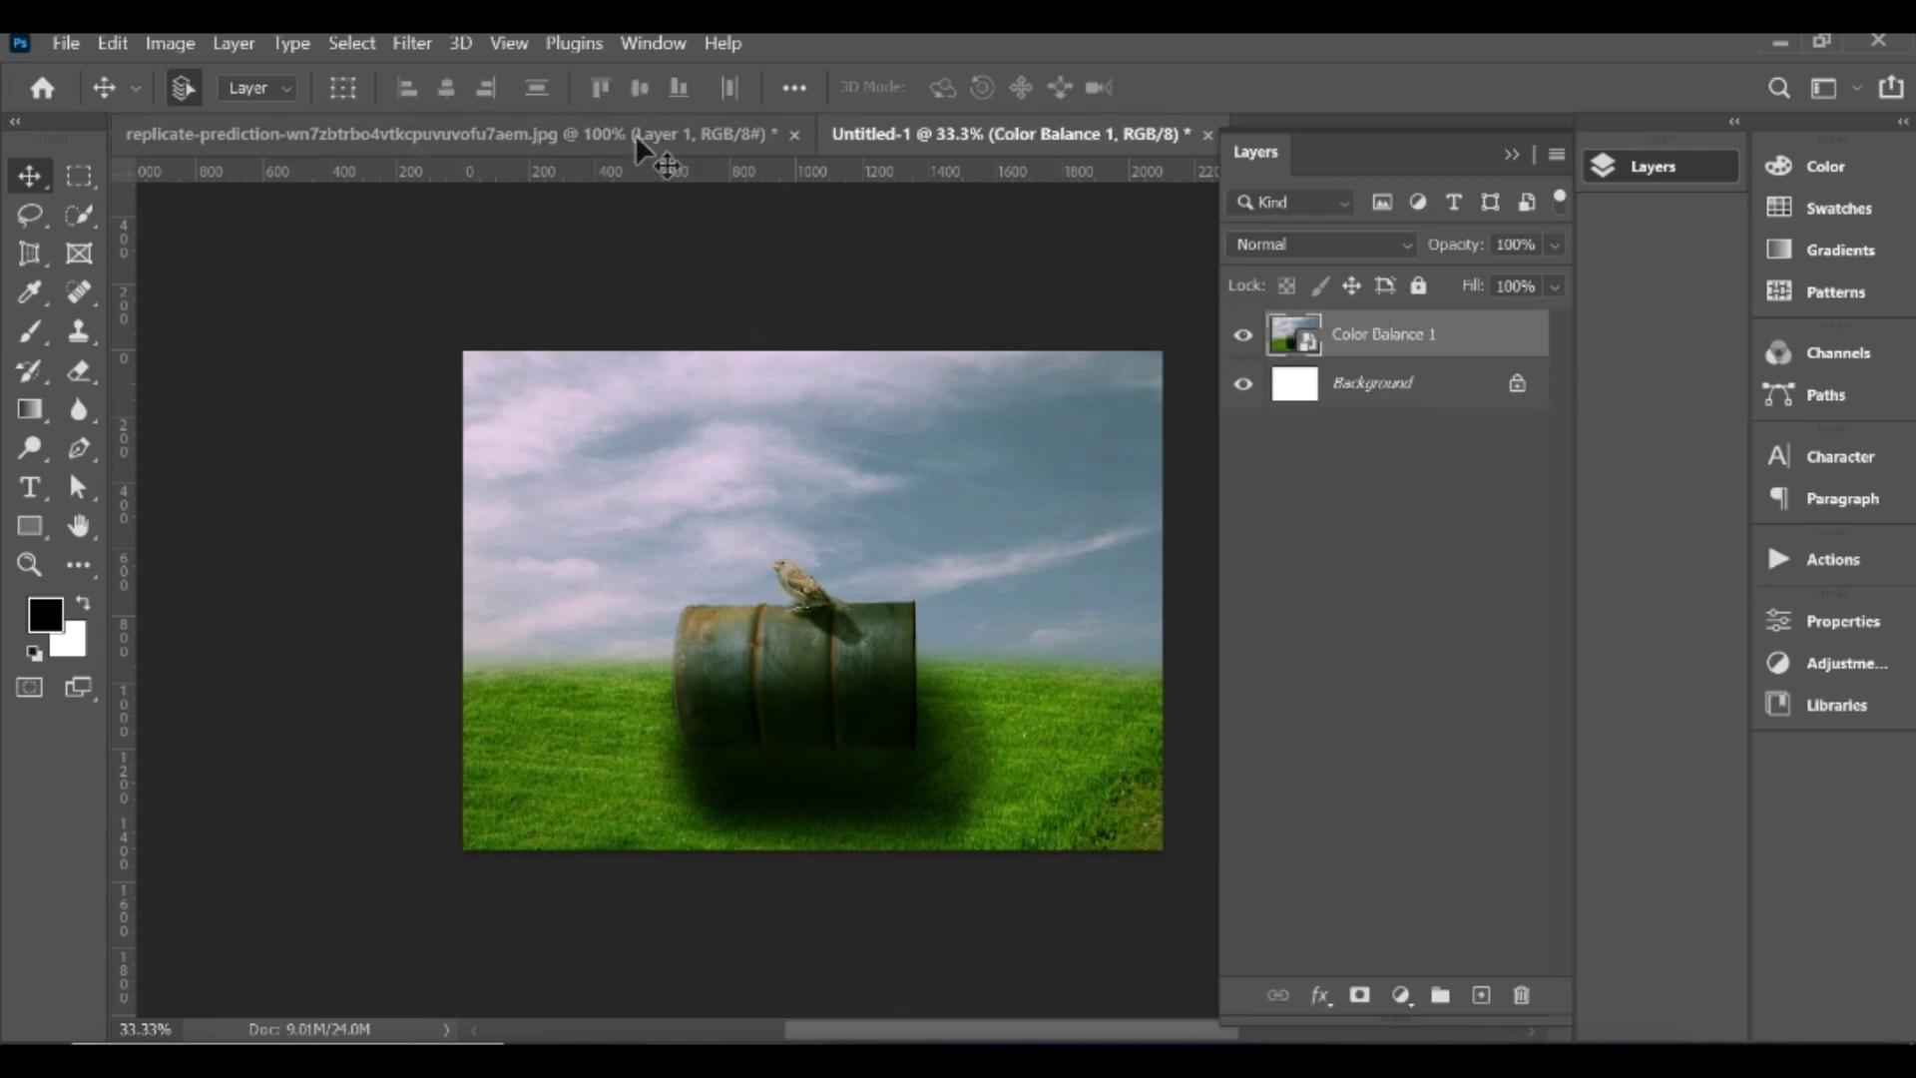
{"action": "left_click", "coordinate": [413, 43]}
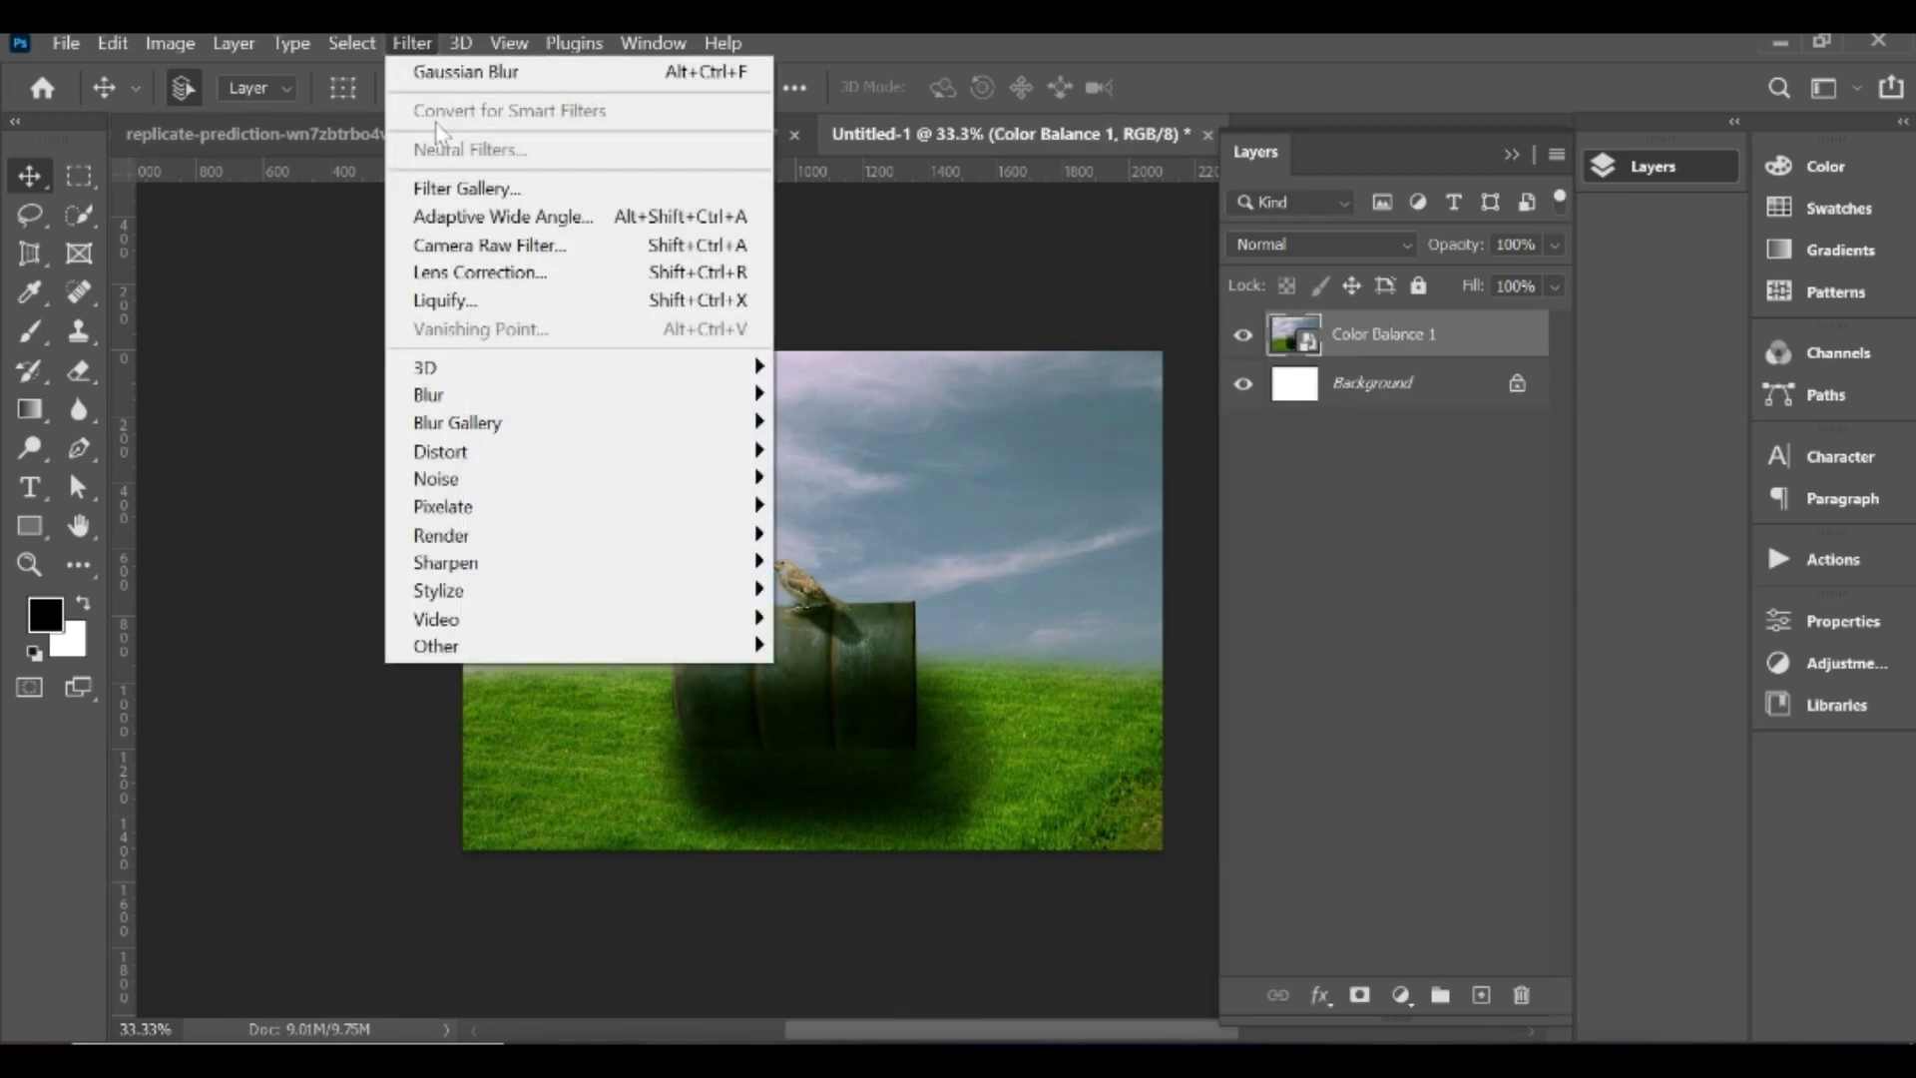
{"action": "left_click", "coordinate": [549, 245]}
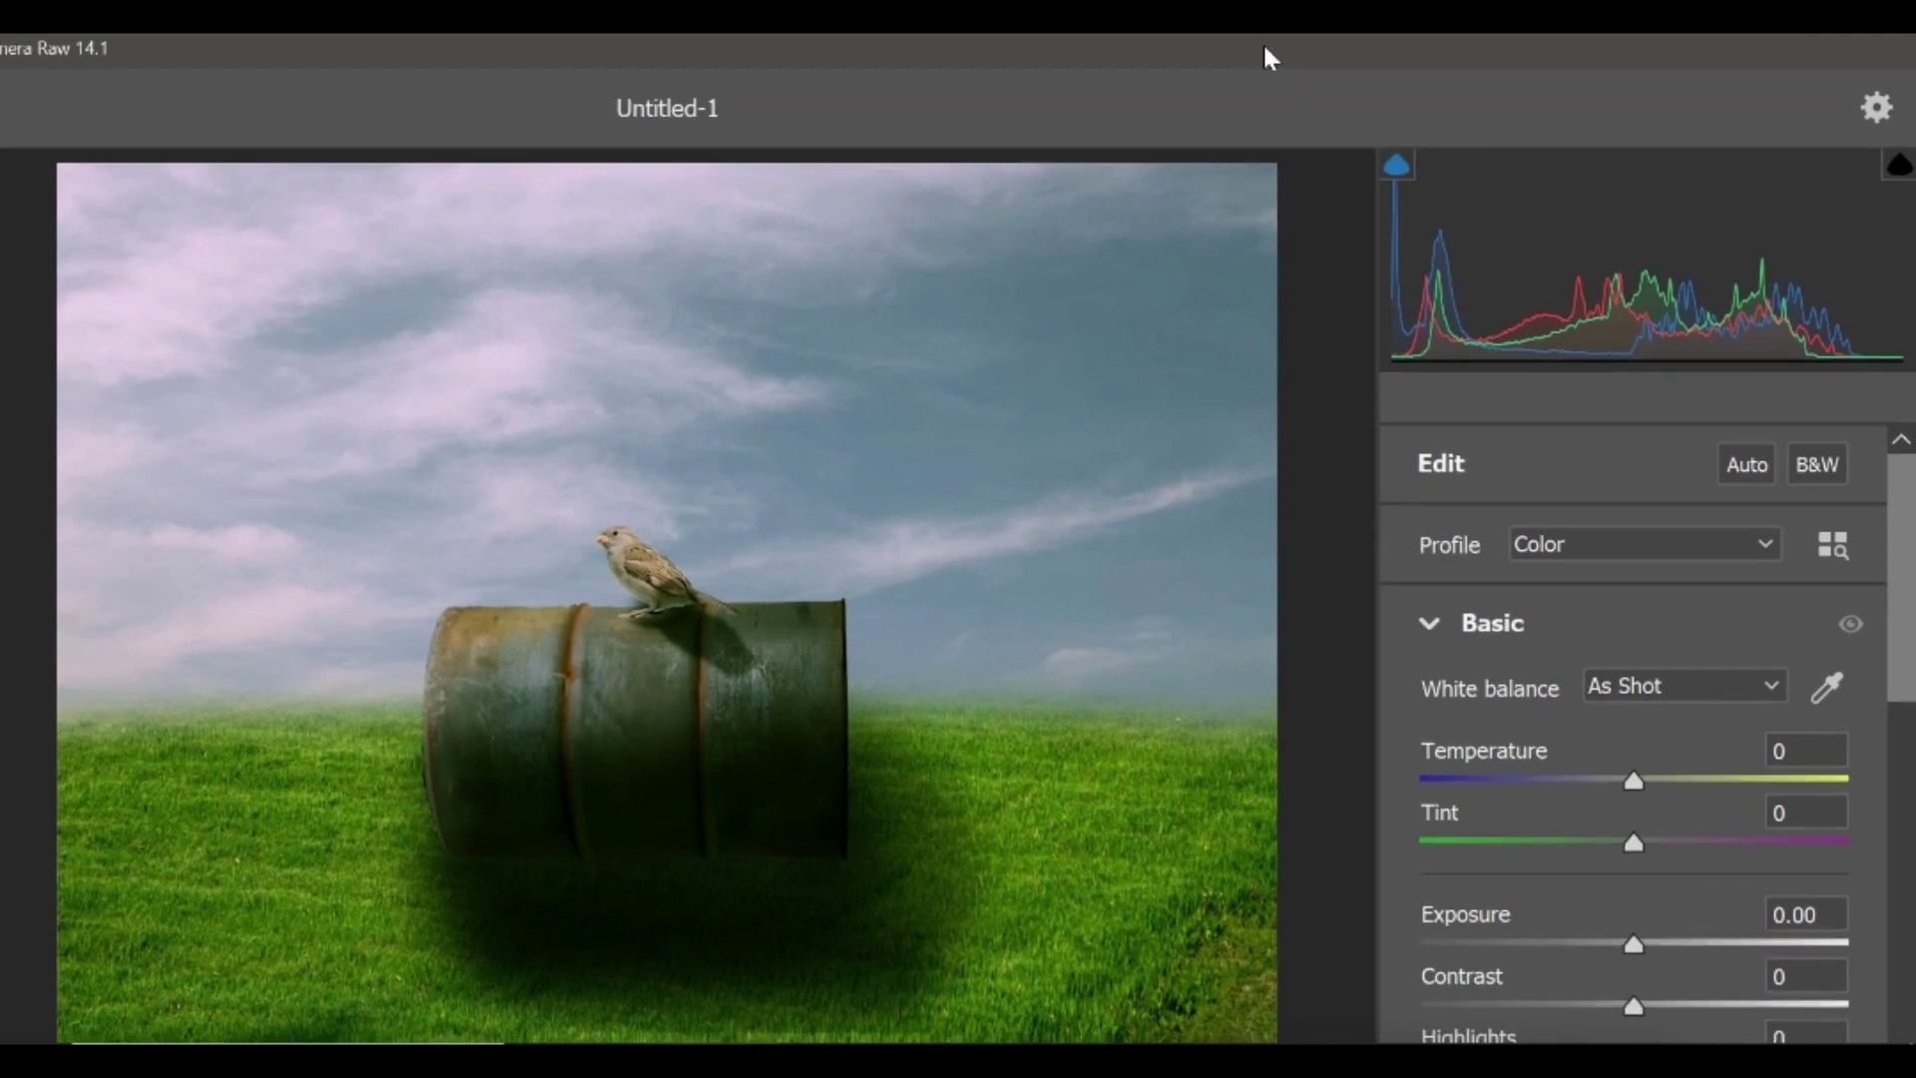
Step: Warm the composite with Temperature +17 and Tint +21
{"action": "mouse_move", "coordinate": [1625, 786]}
{"action": "left_mouse_down"}
{"action": "mouse_move", "coordinate": [1685, 781]}
{"action": "mouse_move", "coordinate": [1583, 843]}
{"action": "left_mouse_up"}
{"action": "left_click_drag", "start_coordinate": [1582, 842], "coordinate": [1679, 843]}
{"action": "left_click_drag", "start_coordinate": [1906, 554], "coordinate": [1906, 651]}
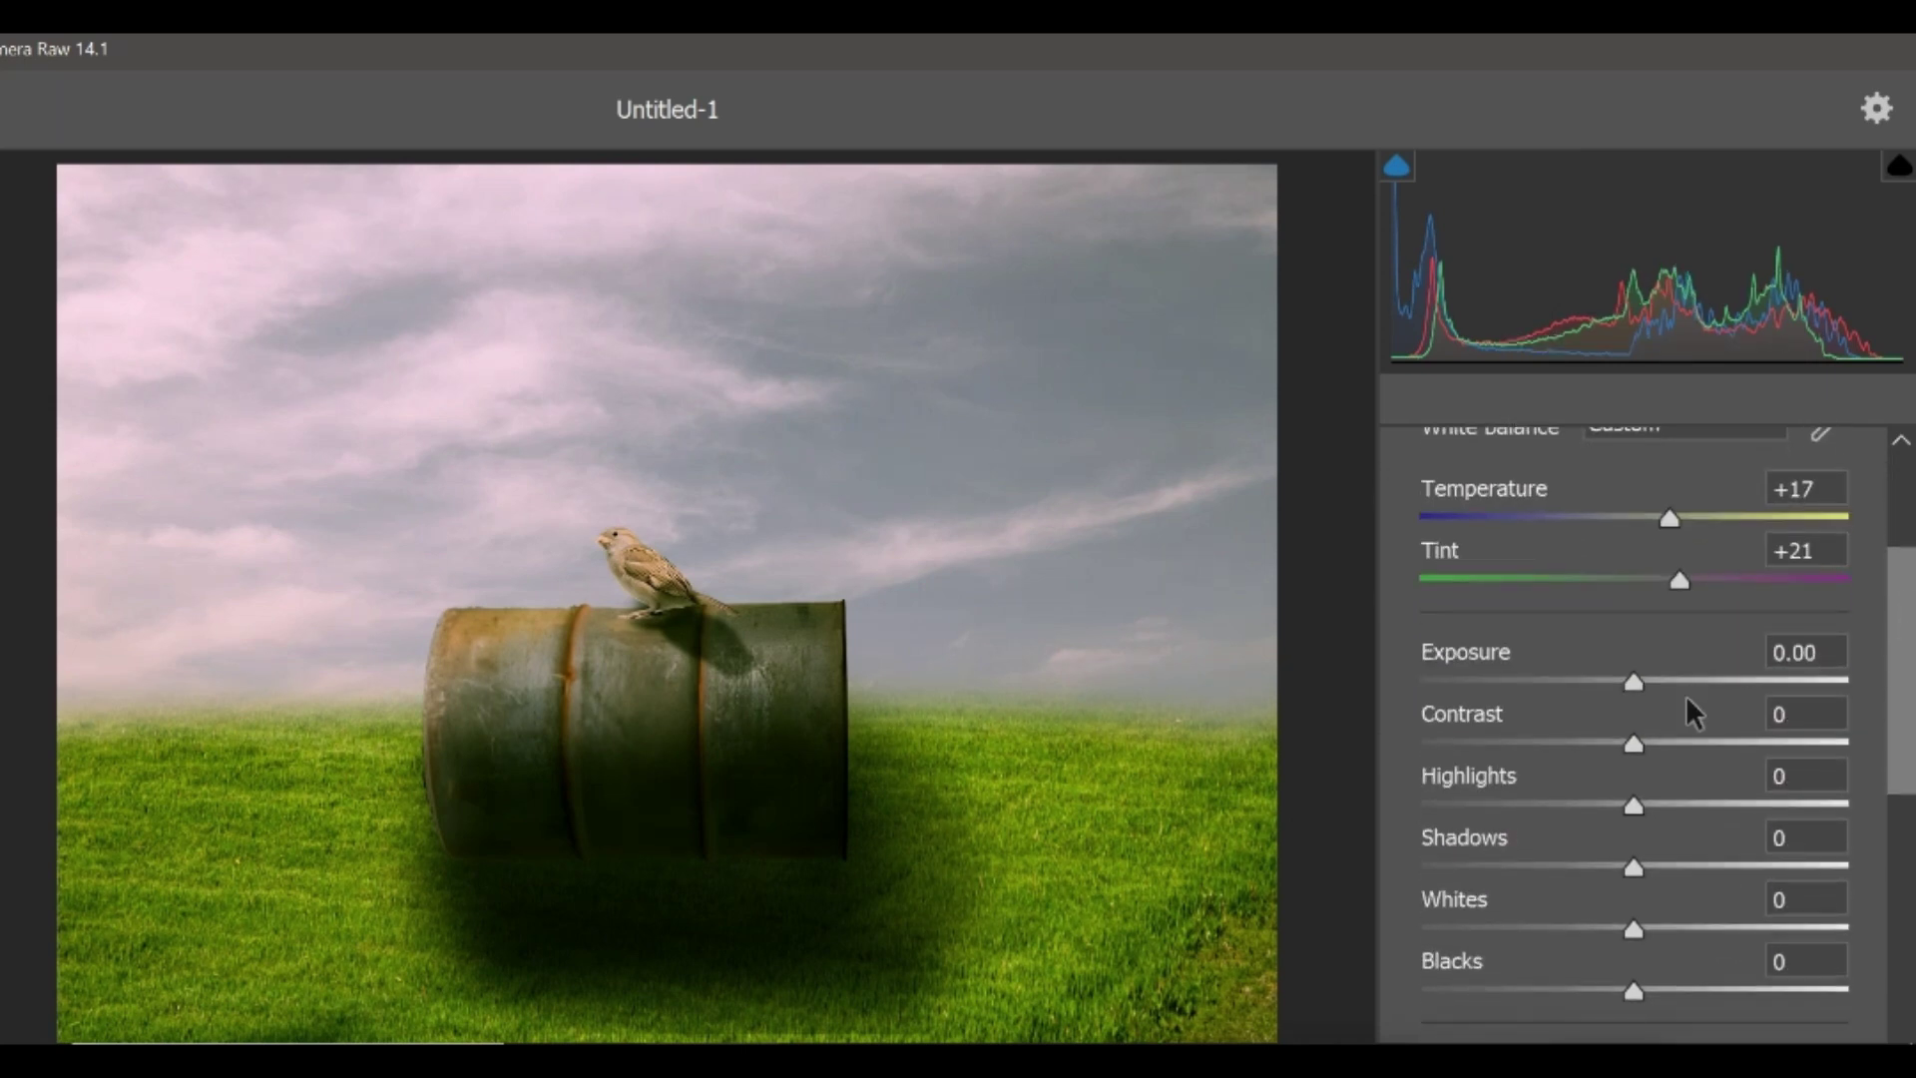
Step: Set Exposure +0.15, Contrast +23, Highlights +16 and Shadows -7
{"action": "mouse_move", "coordinate": [1634, 684]}
{"action": "left_mouse_down"}
{"action": "mouse_move", "coordinate": [1611, 686]}
{"action": "mouse_move", "coordinate": [1664, 690]}
{"action": "mouse_move", "coordinate": [1585, 747]}
{"action": "mouse_move", "coordinate": [1714, 744]}
{"action": "mouse_move", "coordinate": [1684, 747]}
{"action": "left_mouse_up"}
{"action": "mouse_move", "coordinate": [1632, 804]}
{"action": "left_mouse_down"}
{"action": "mouse_move", "coordinate": [1670, 805]}
{"action": "mouse_move", "coordinate": [1662, 864]}
{"action": "left_mouse_up"}
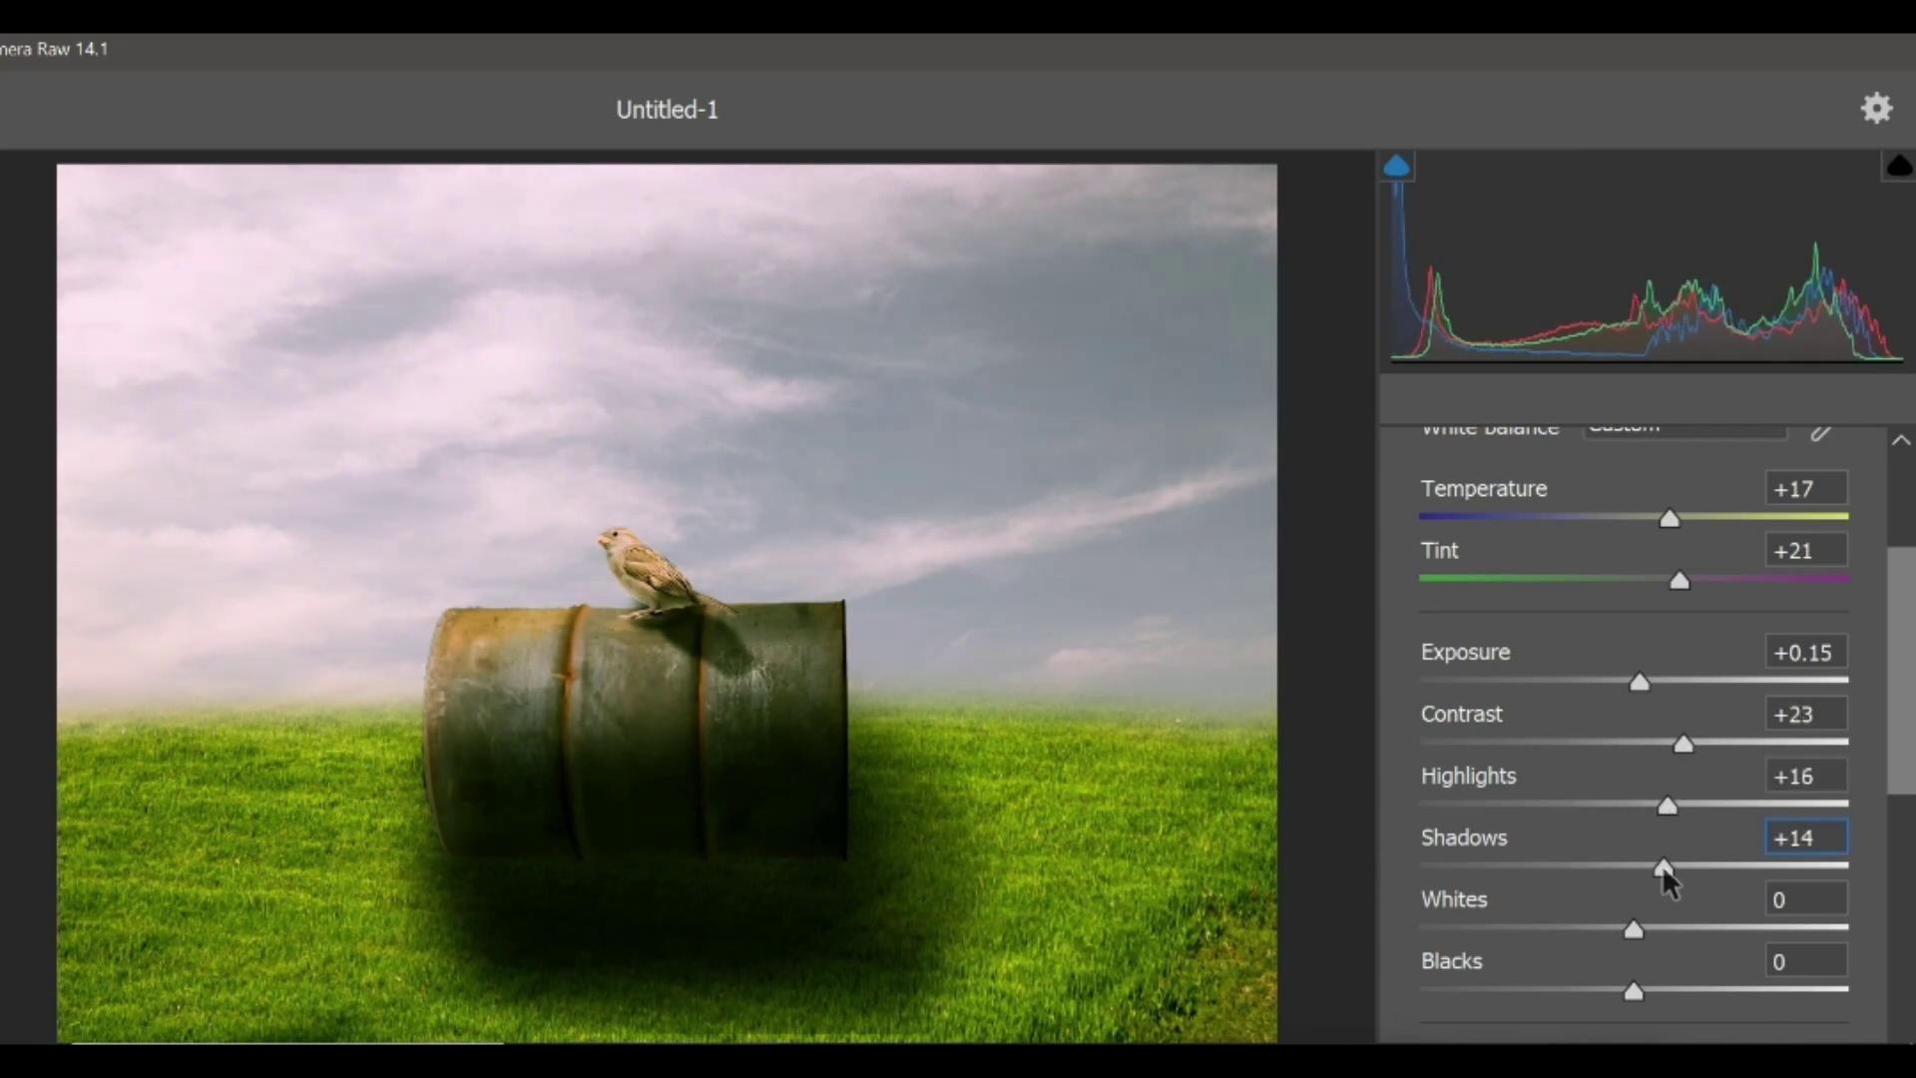
{"action": "scroll", "coordinate": [1885, 746], "scroll_direction": "down", "scroll_amount": 1}
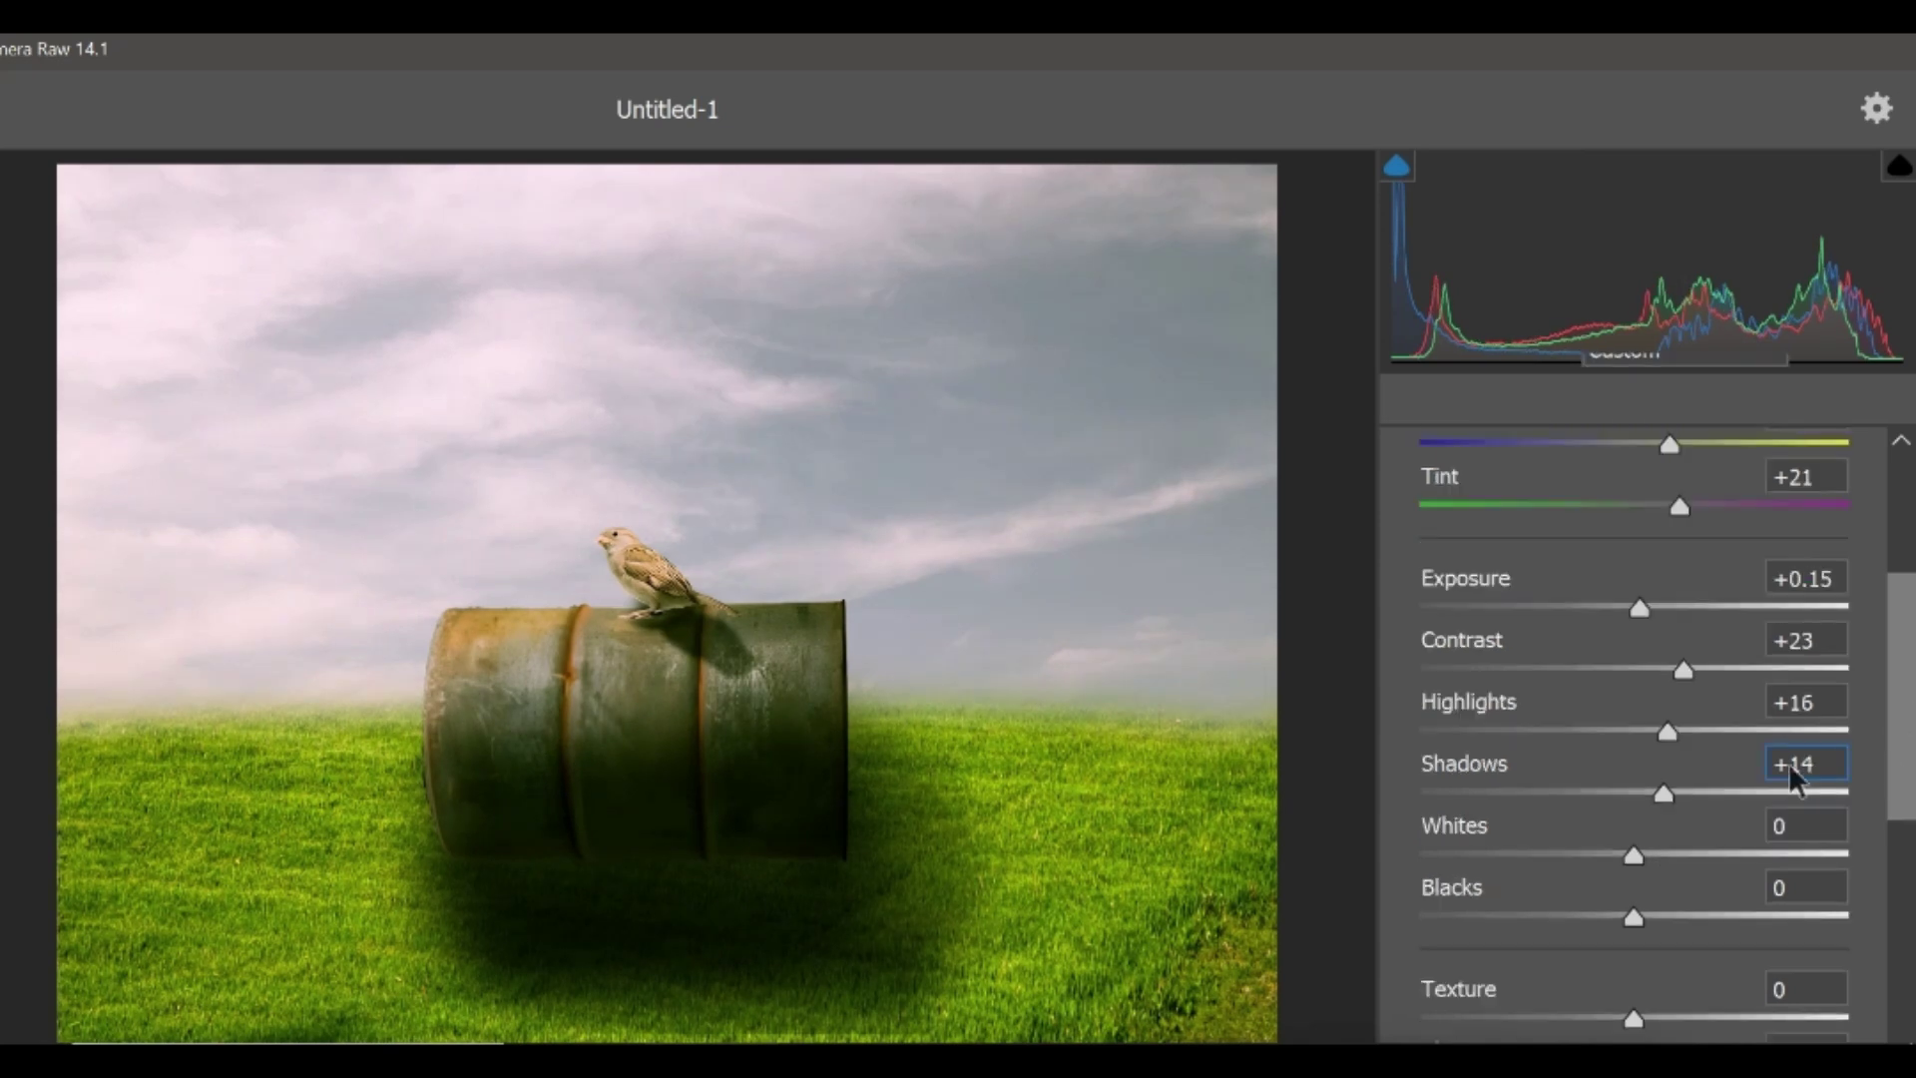
{"action": "left_click_drag", "start_coordinate": [1662, 792], "coordinate": [1640, 793]}
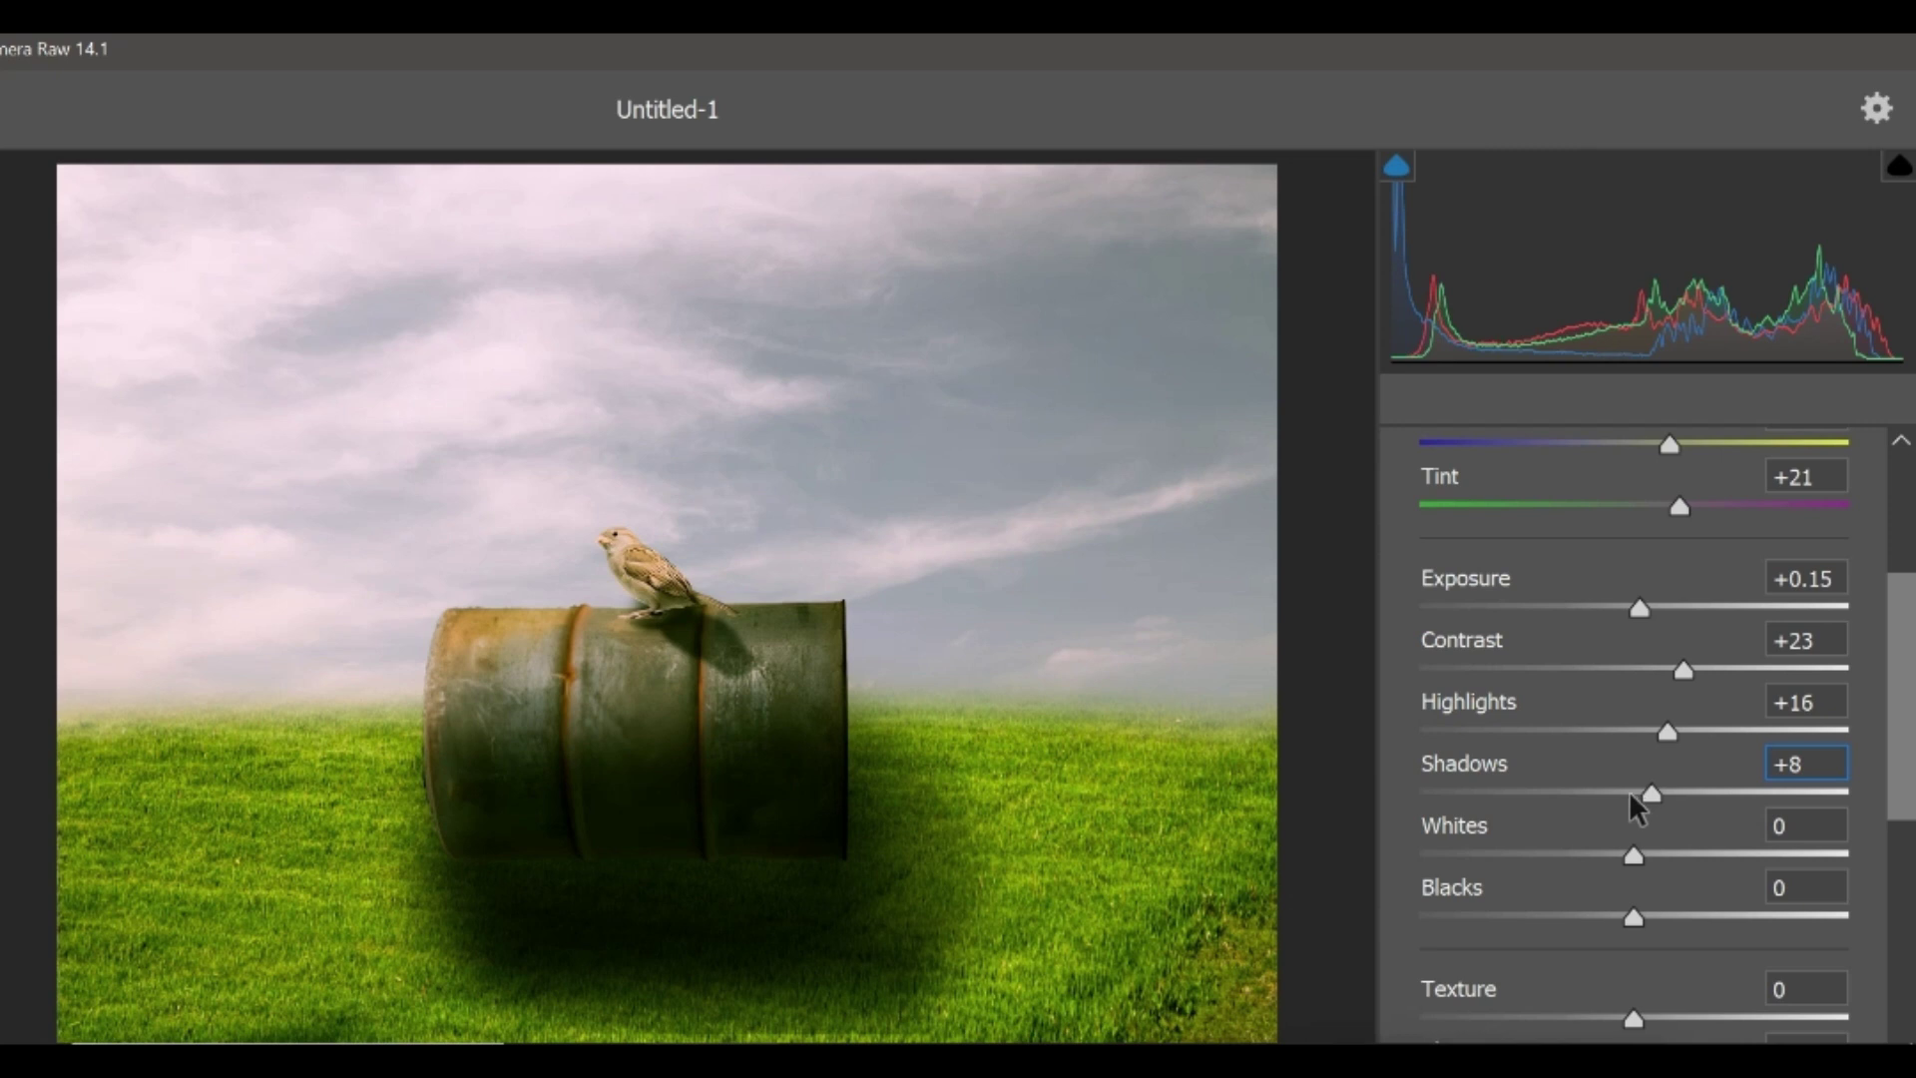
{"action": "left_click", "coordinate": [1629, 792]}
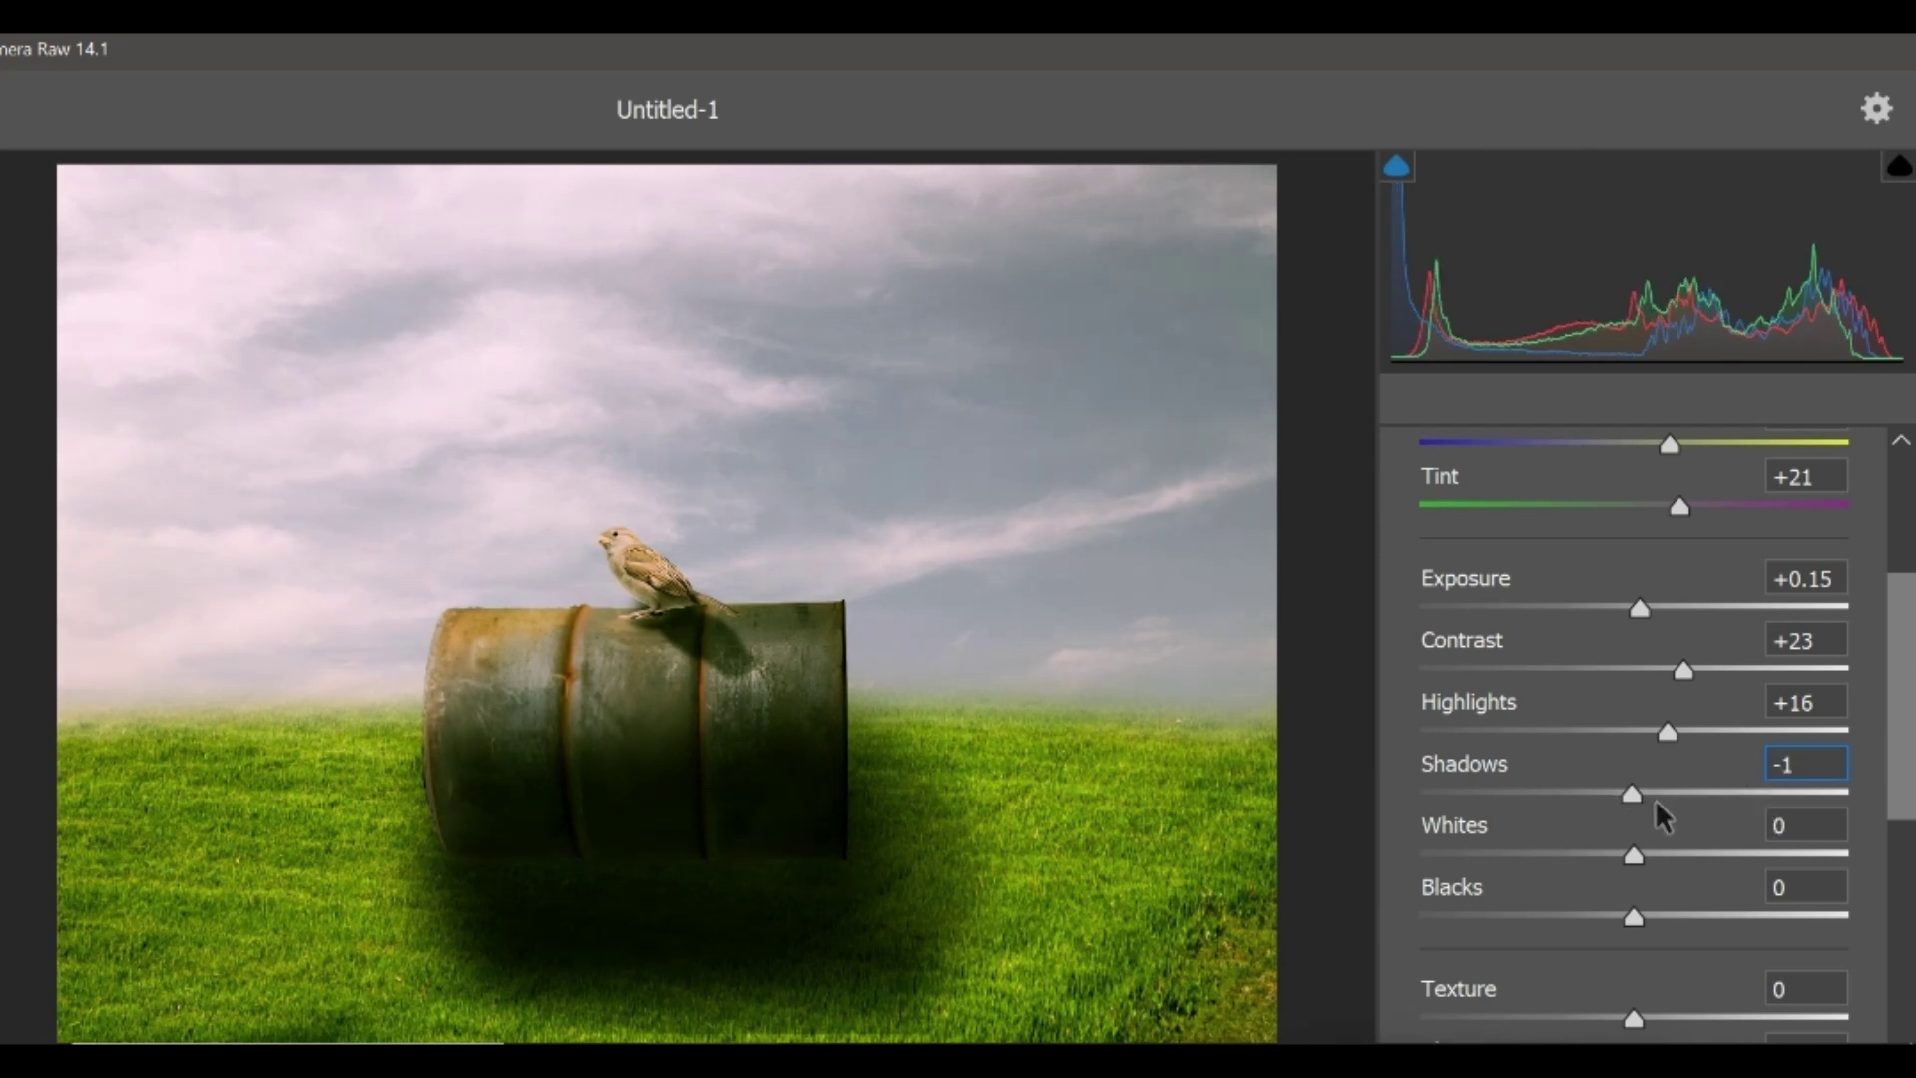
{"action": "left_click_drag", "start_coordinate": [1626, 792], "coordinate": [1612, 790]}
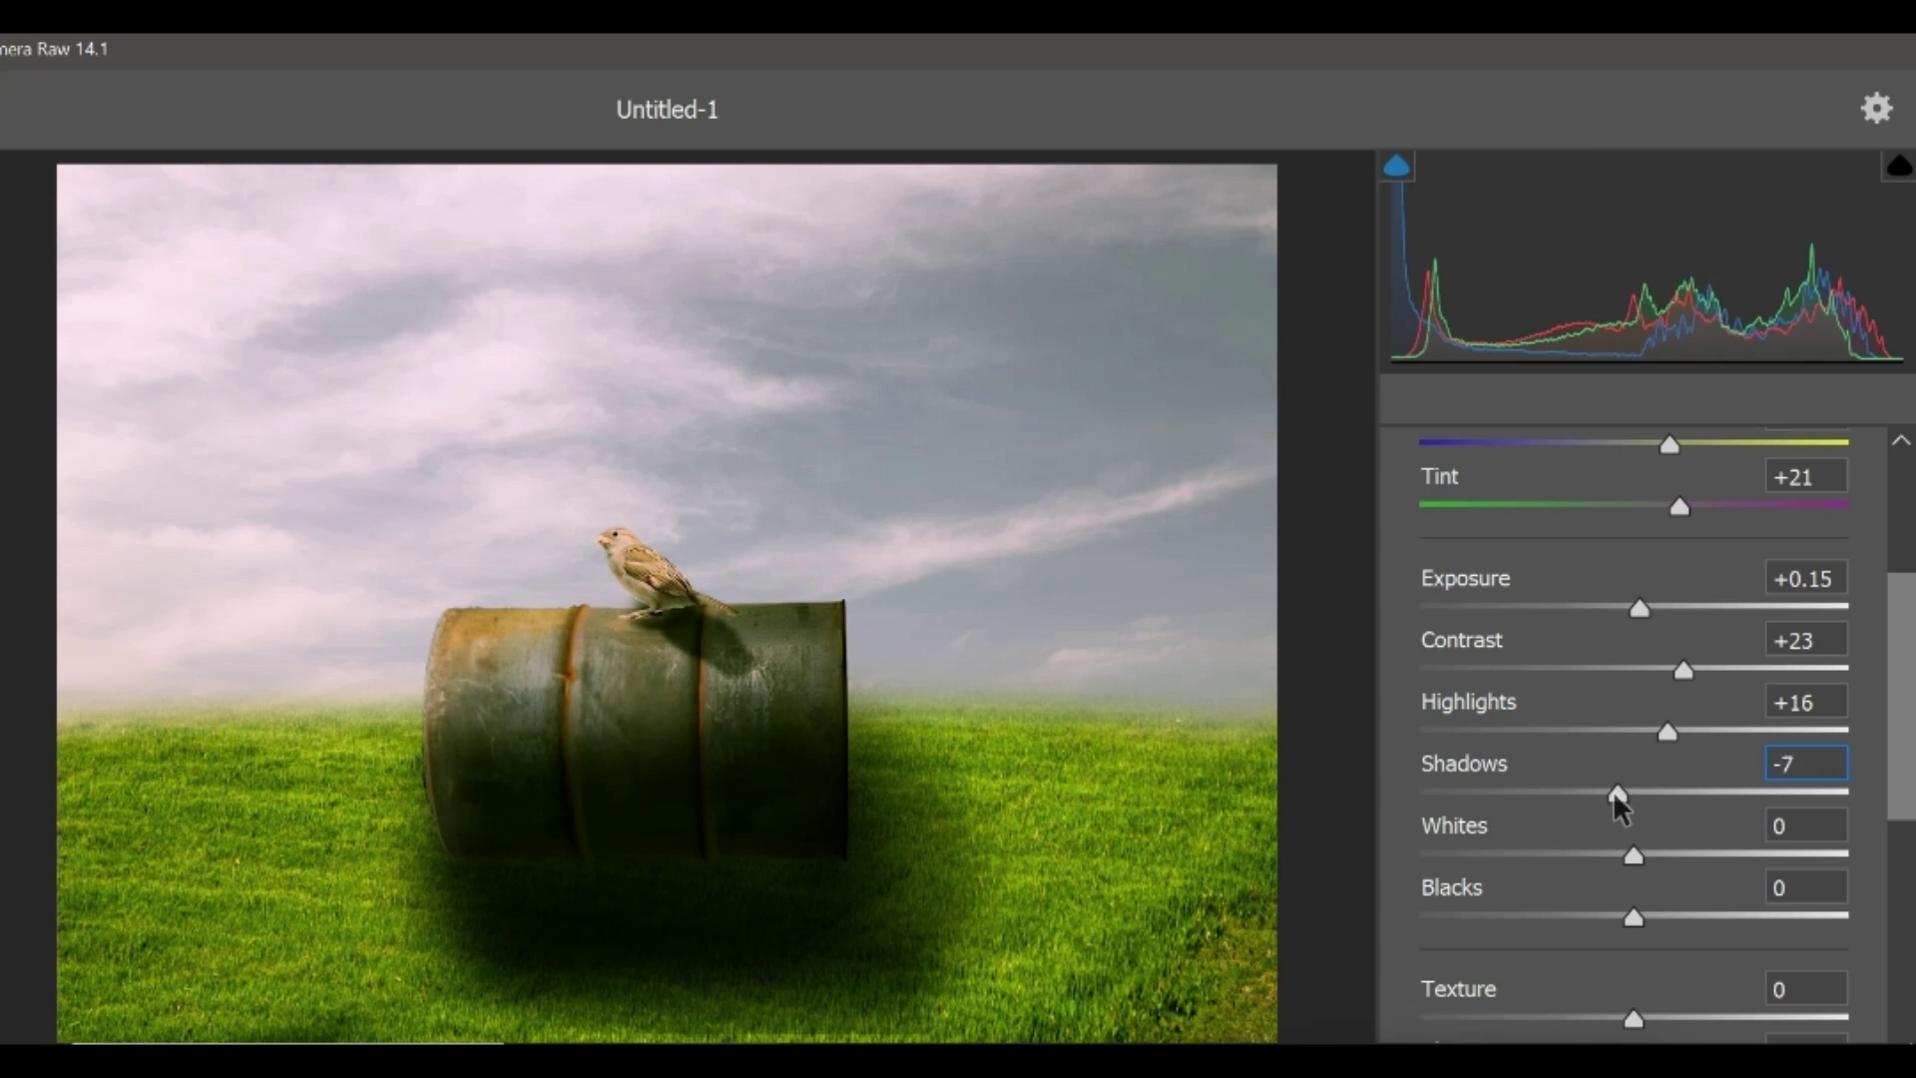
{"action": "left_click_drag", "start_coordinate": [1906, 624], "coordinate": [1901, 755]}
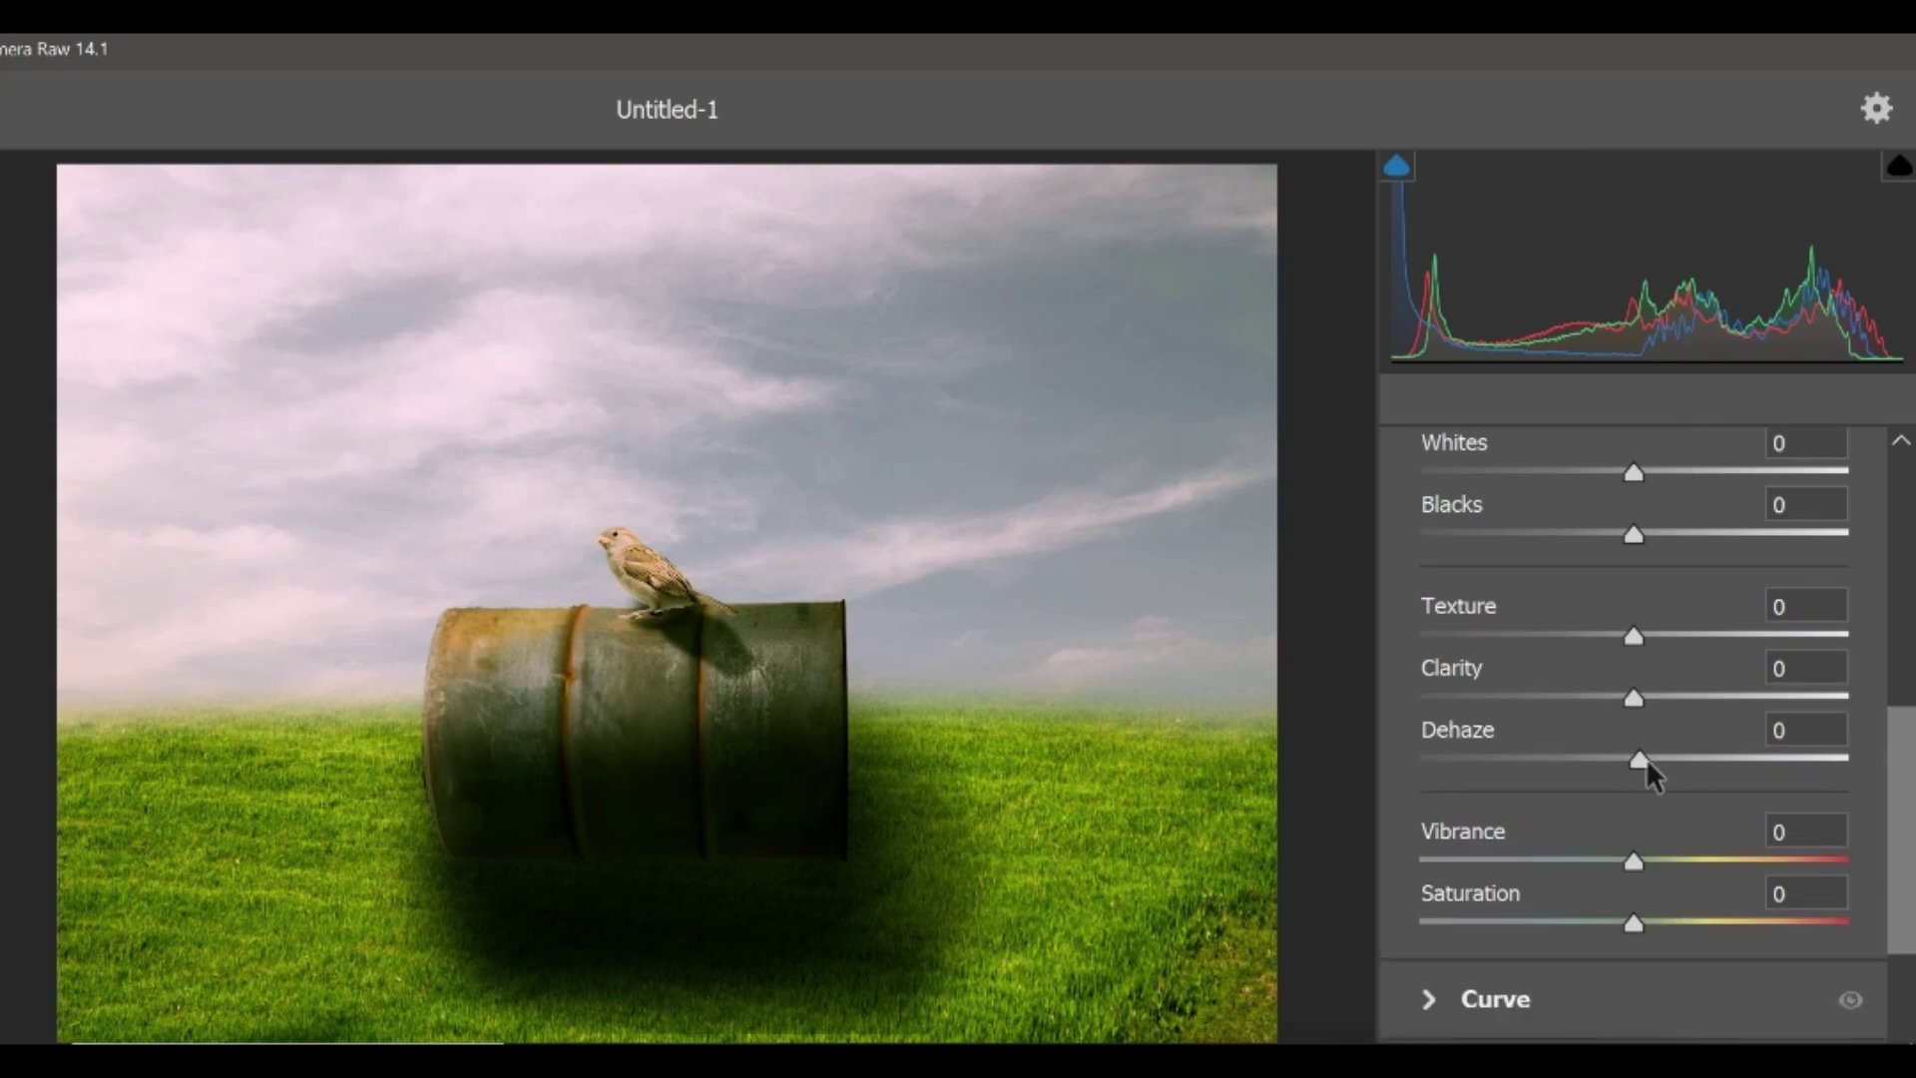
Step: Set Texture +19, Clarity -20 and Dehaze +13
{"action": "left_click_drag", "start_coordinate": [1640, 758], "coordinate": [1684, 759]}
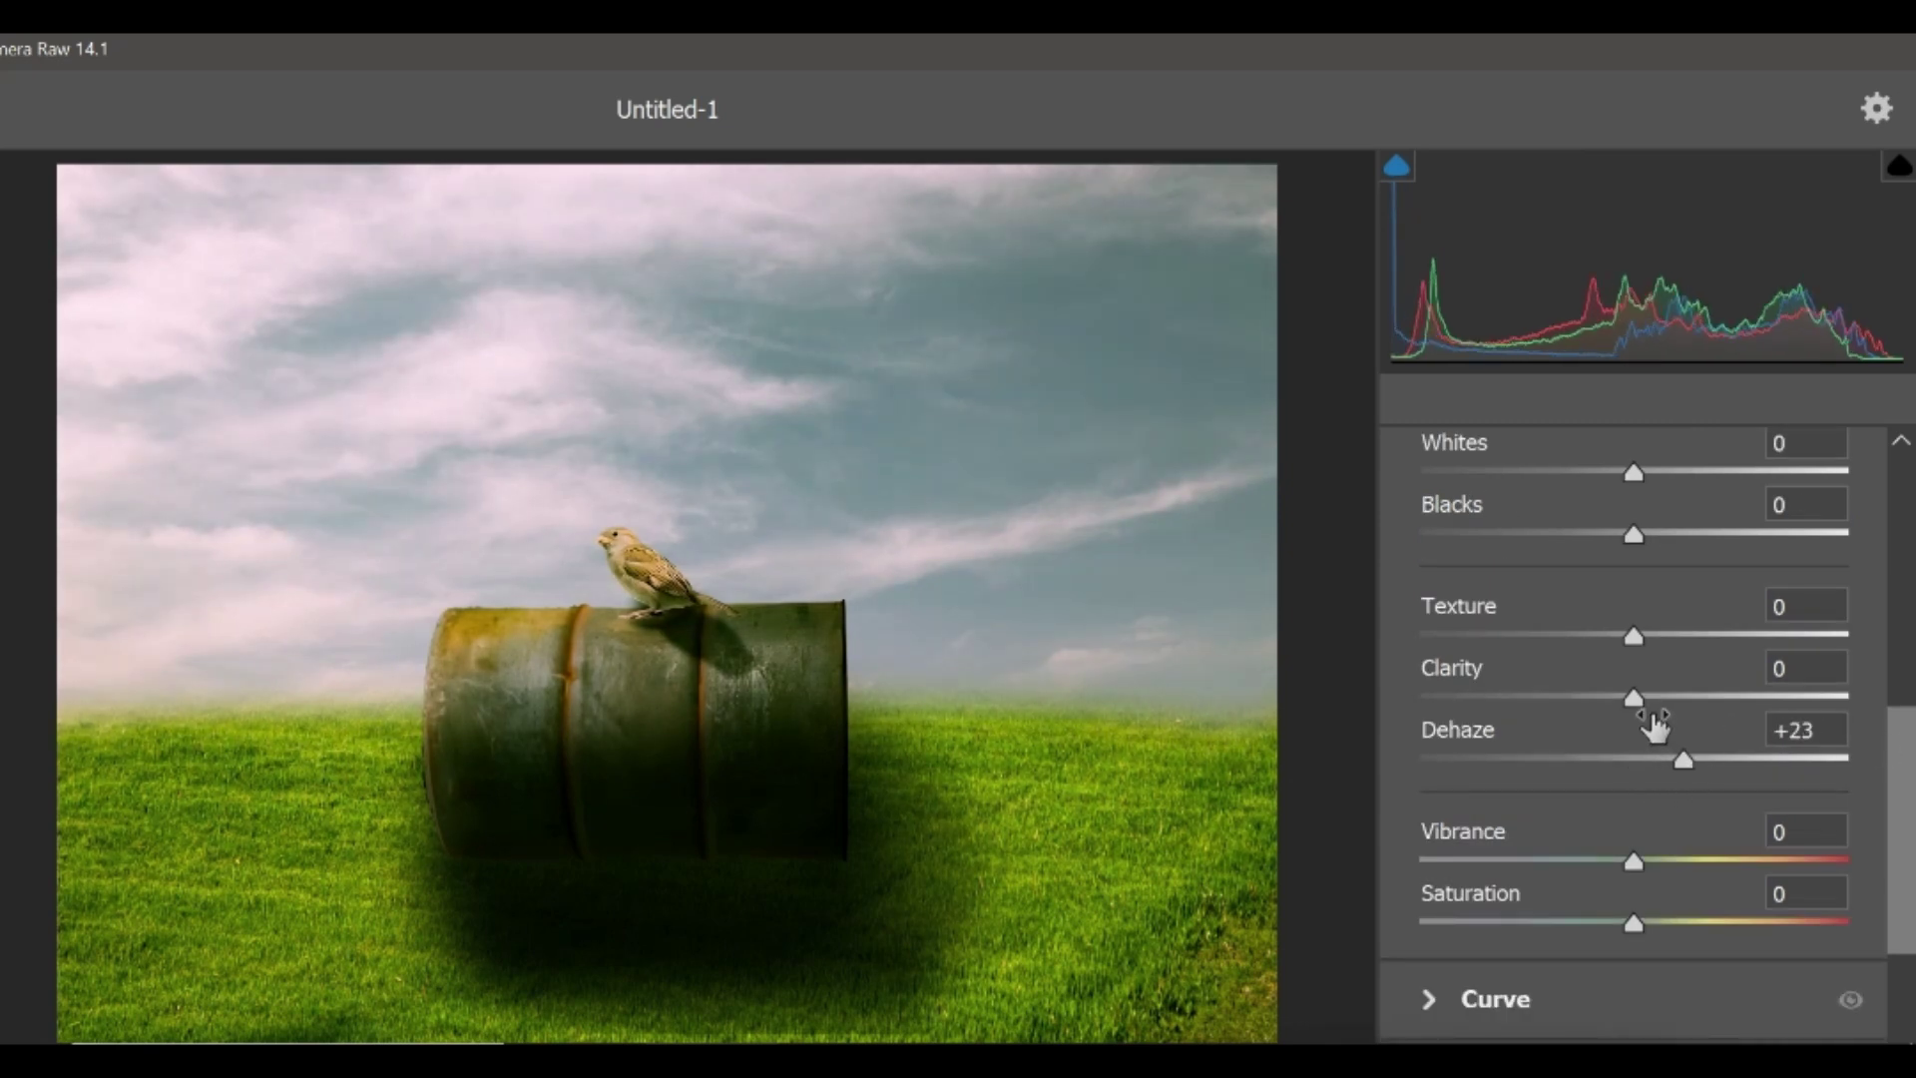
{"action": "mouse_move", "coordinate": [1636, 637]}
{"action": "left_mouse_down"}
{"action": "mouse_move", "coordinate": [1673, 638]}
{"action": "mouse_move", "coordinate": [1672, 699]}
{"action": "mouse_move", "coordinate": [1589, 701]}
{"action": "left_mouse_up"}
{"action": "left_click", "coordinate": [1674, 642]}
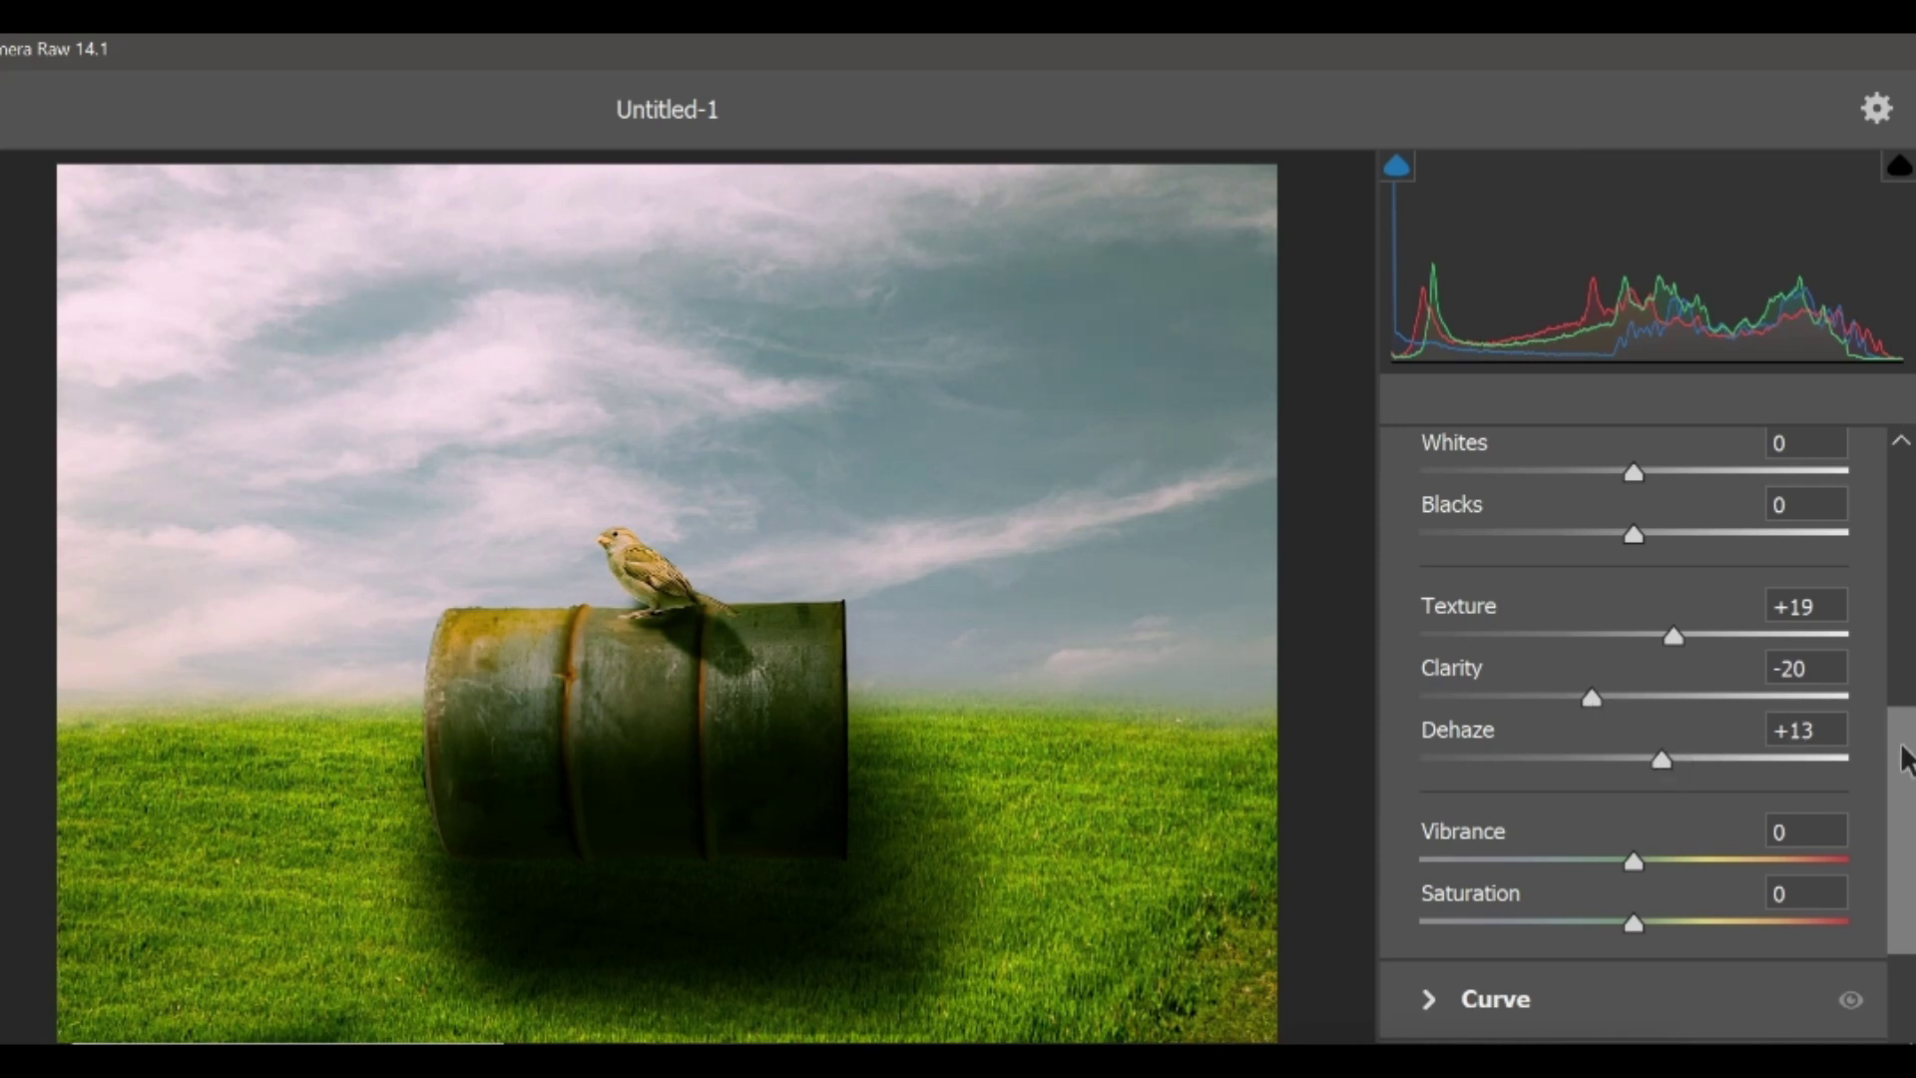
Step: Set Vibrance +15 and Saturation +10, then apply the Camera Raw filter
{"action": "scroll", "coordinate": [1903, 788], "scroll_direction": "down", "scroll_amount": 2}
{"action": "left_click_drag", "start_coordinate": [1633, 759], "coordinate": [1597, 758]}
{"action": "mouse_move", "coordinate": [1634, 819]}
{"action": "left_mouse_down"}
{"action": "mouse_move", "coordinate": [1657, 819]}
{"action": "mouse_move", "coordinate": [1638, 818]}
{"action": "left_mouse_up"}
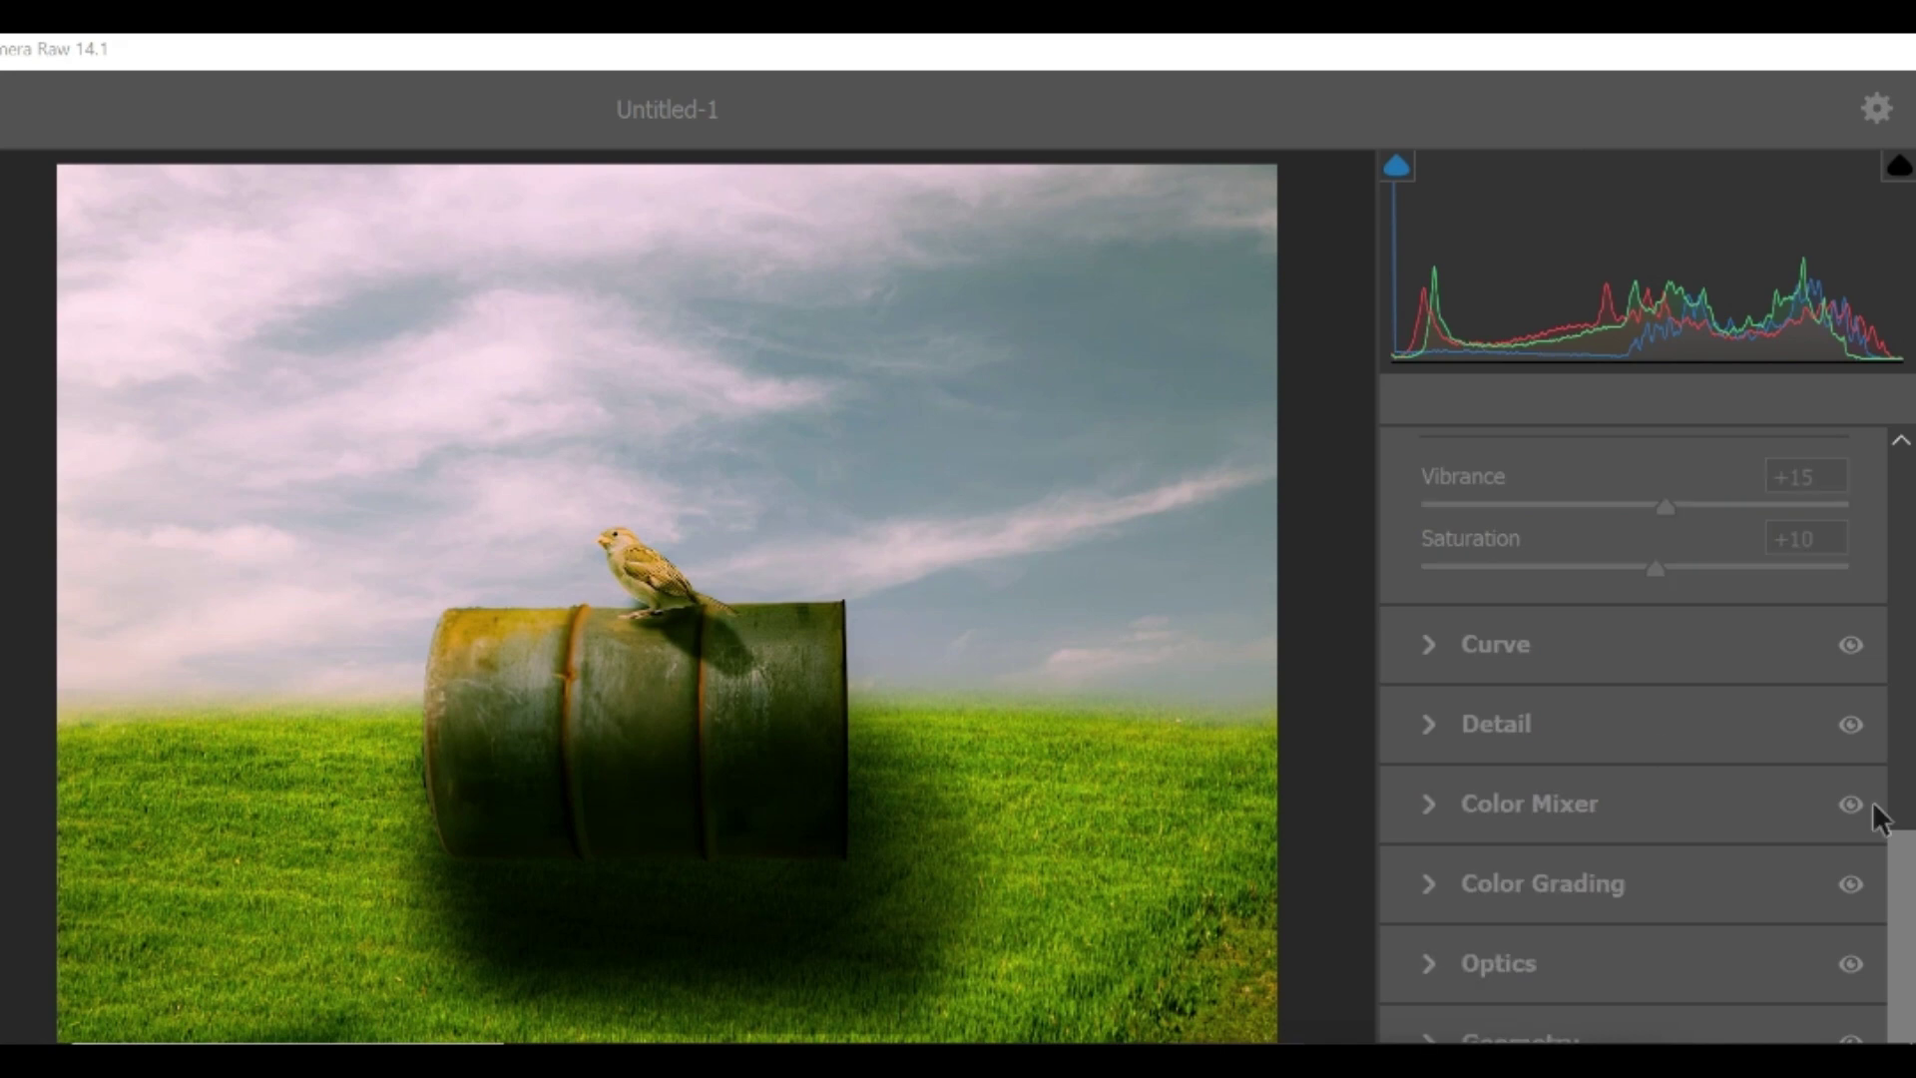
{"action": "left_click", "coordinate": [1907, 808]}
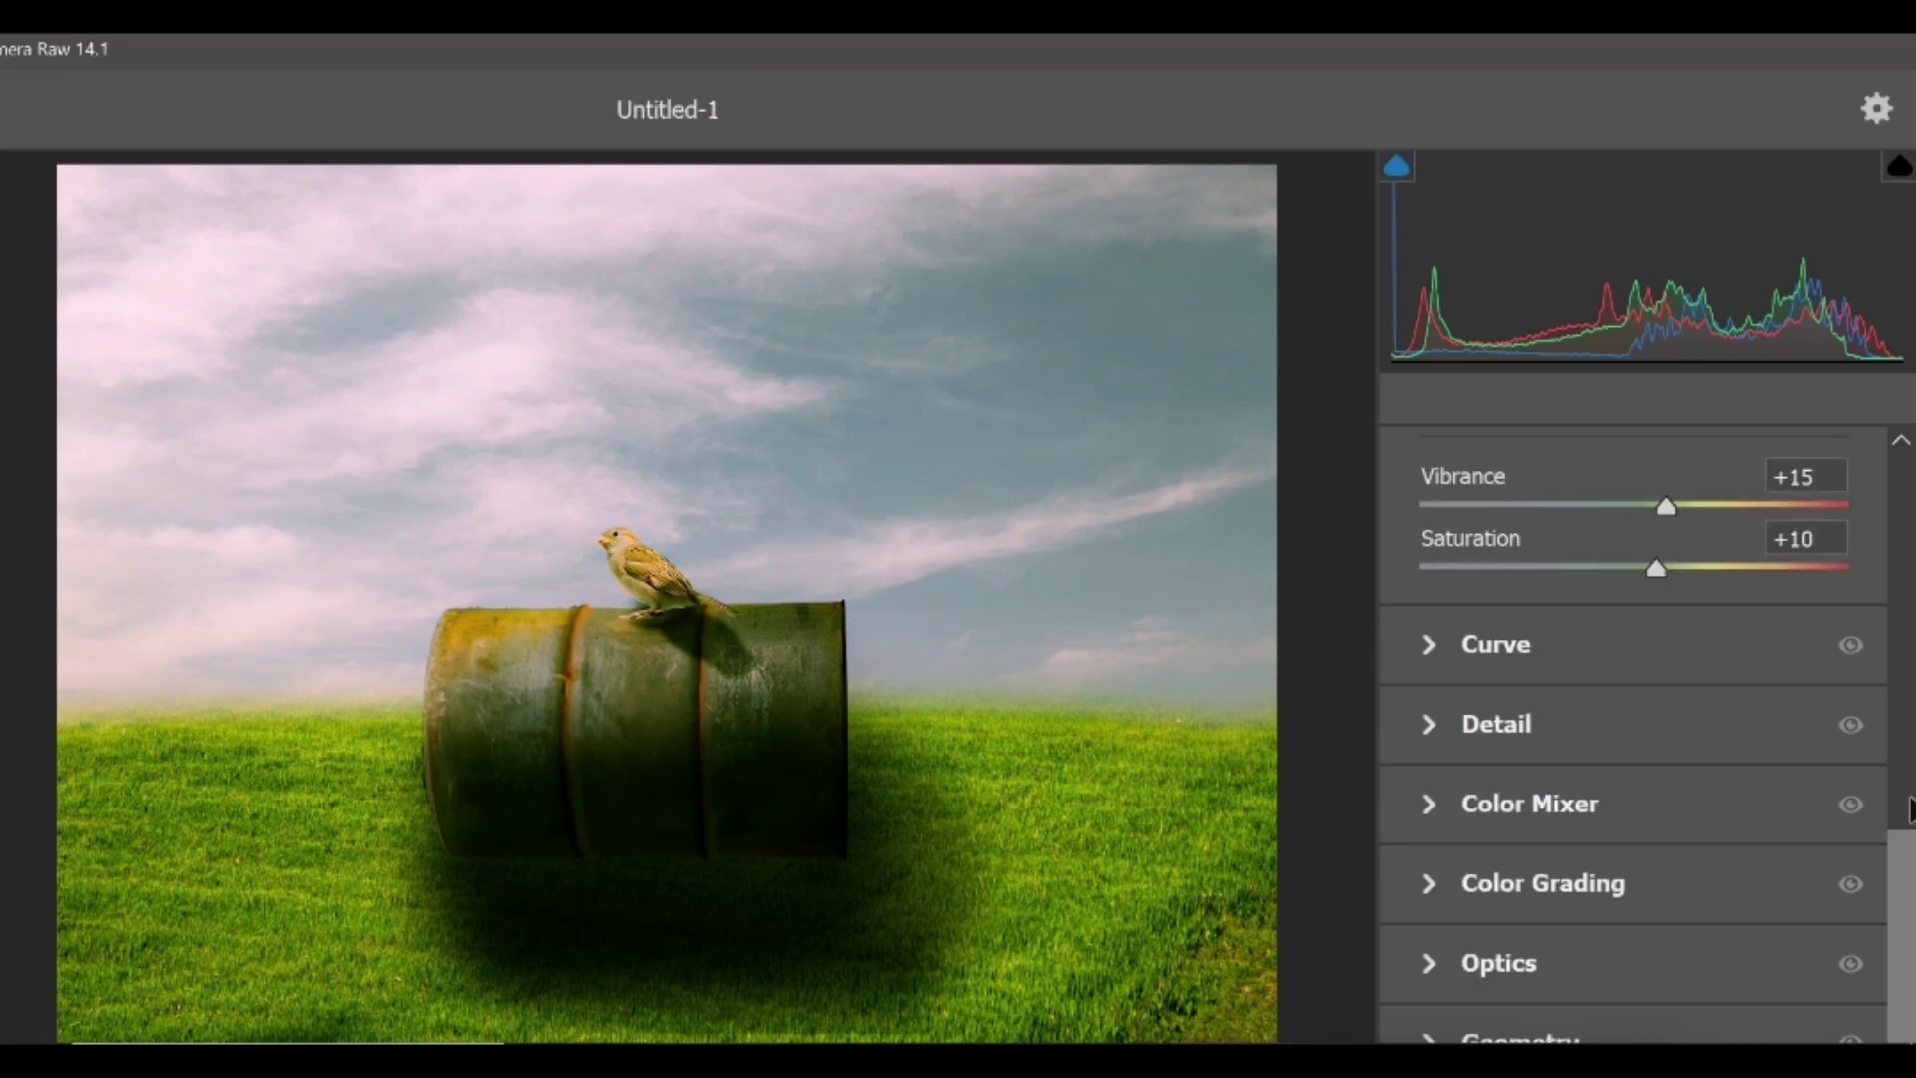
{"action": "key", "text": "Return"}
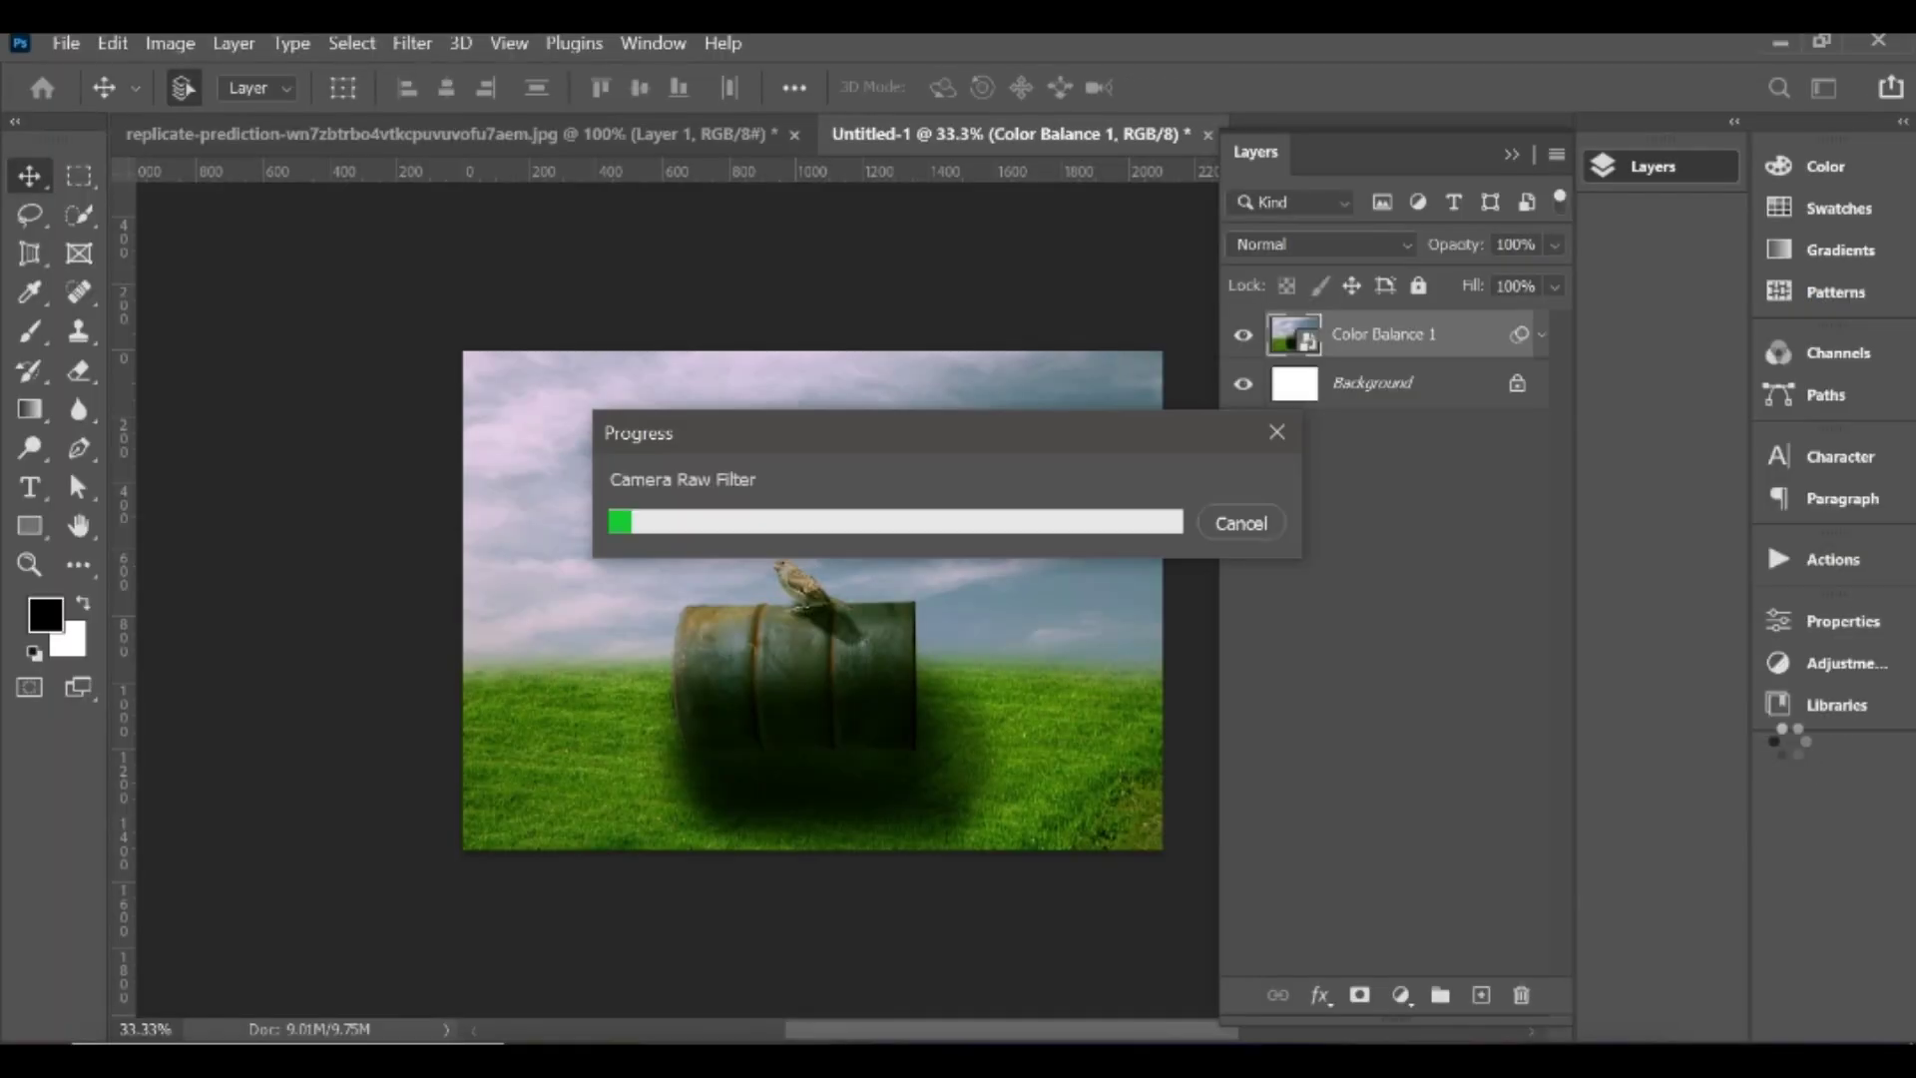
Step: Zoom in on the graded composite, then fit the whole image back on screen
{"action": "key", "text": "ctrl+plus"}
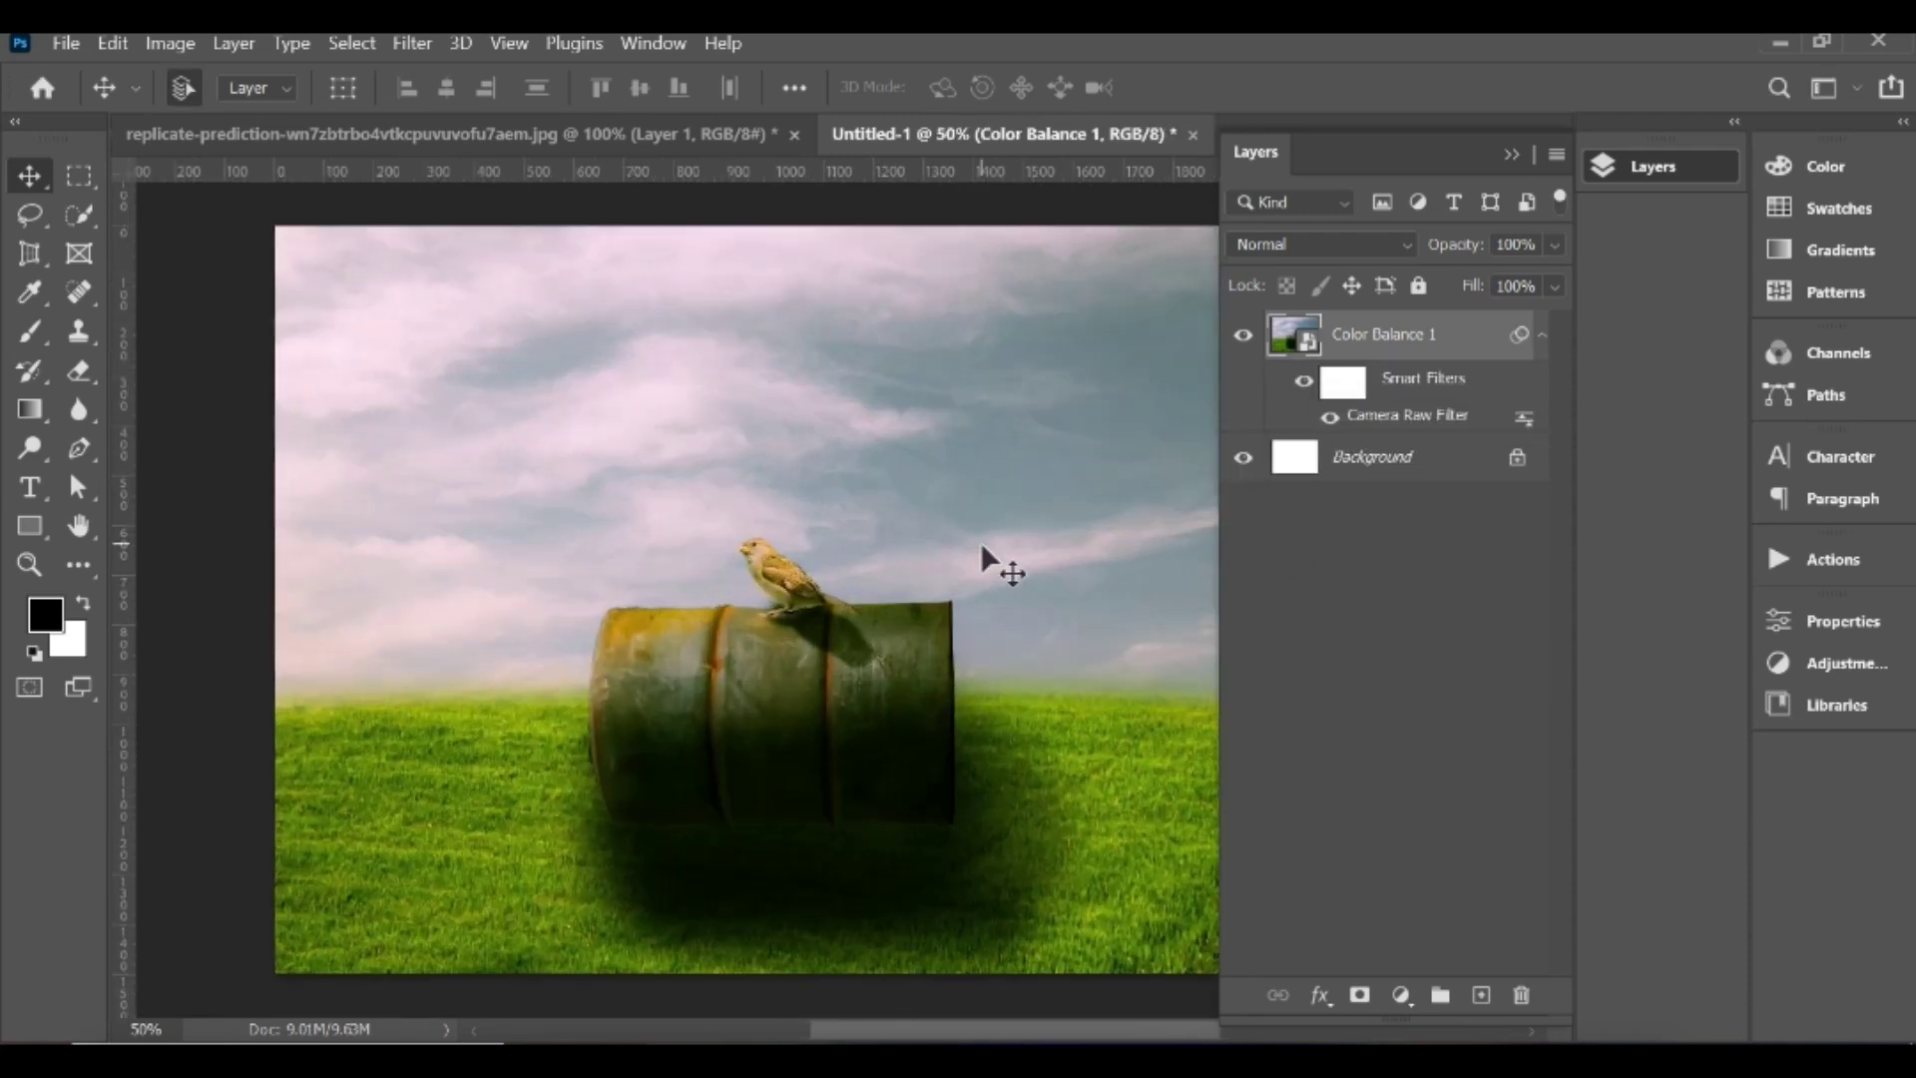
{"action": "key", "text": "ctrl+plus"}
{"action": "key", "text": "ctrl+plus"}
{"action": "key", "text": "ctrl+plus"}
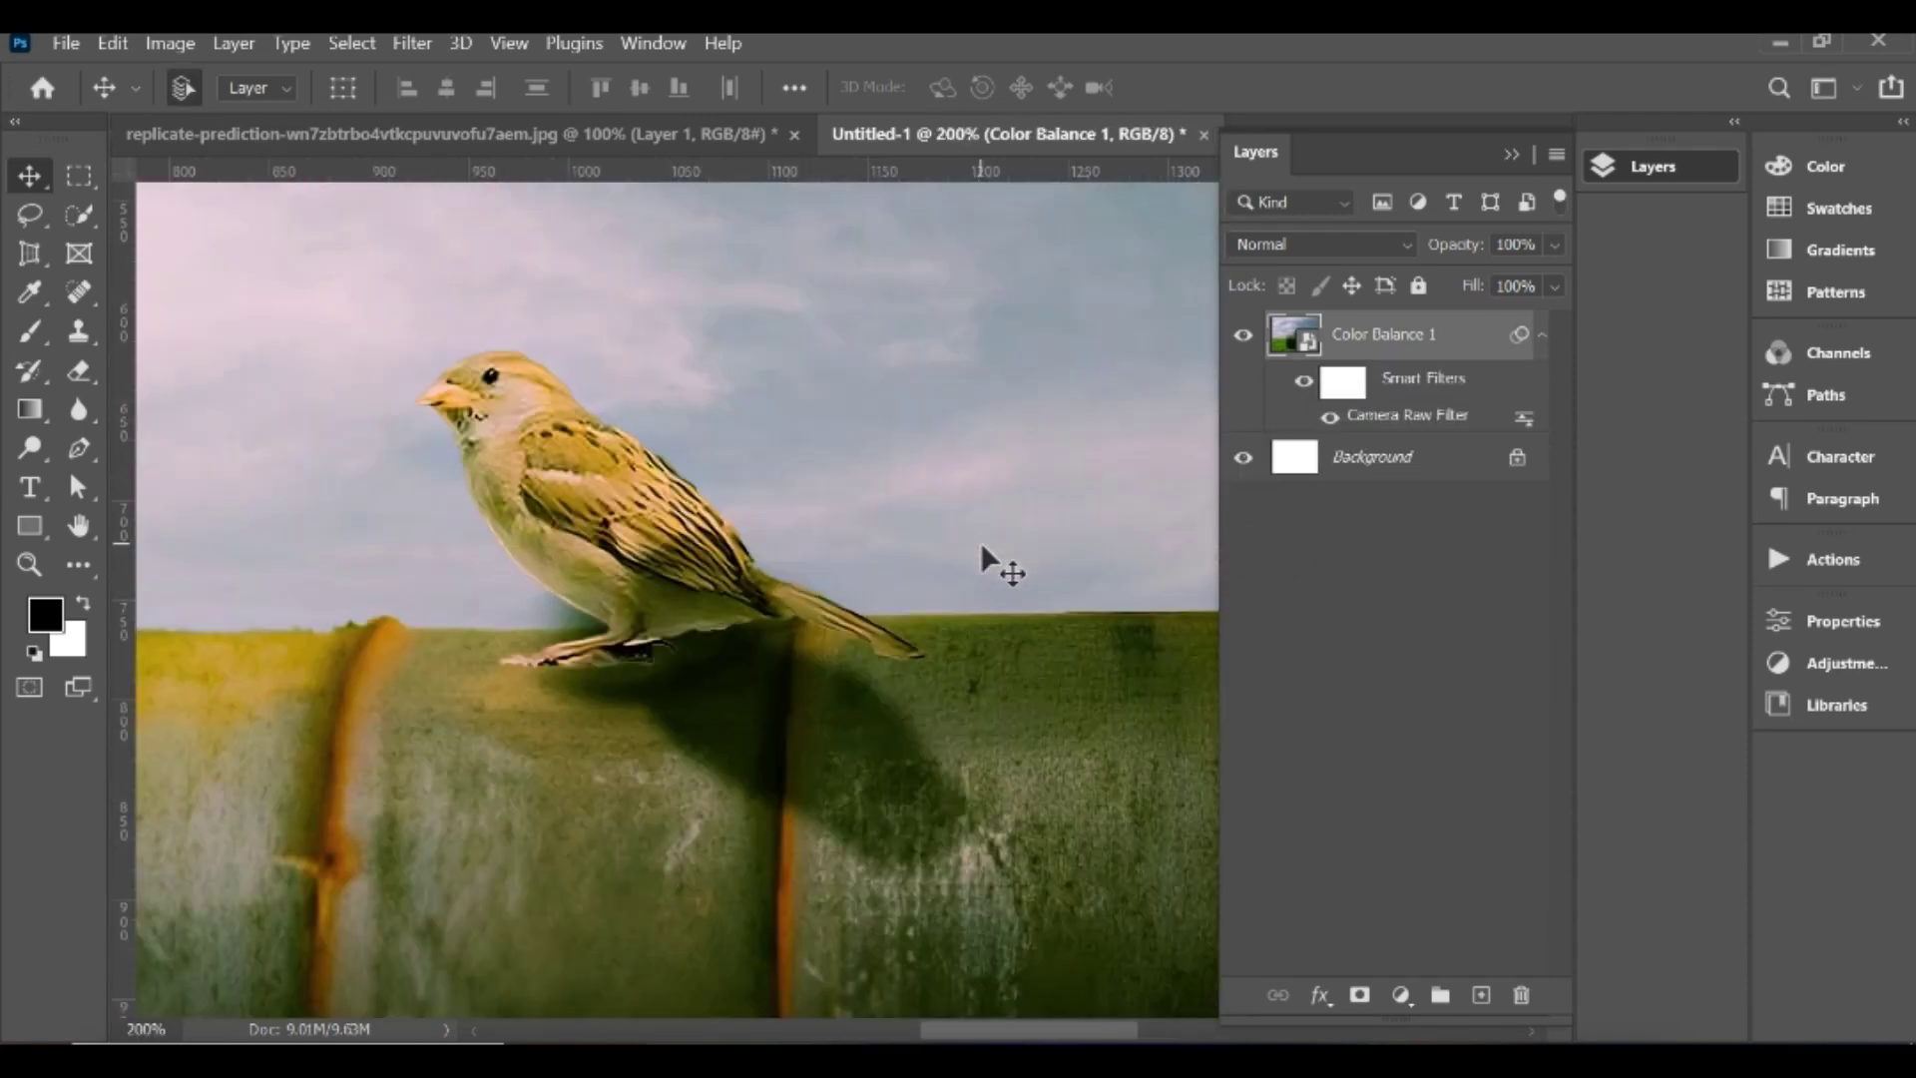
{"action": "key", "text": "e"}
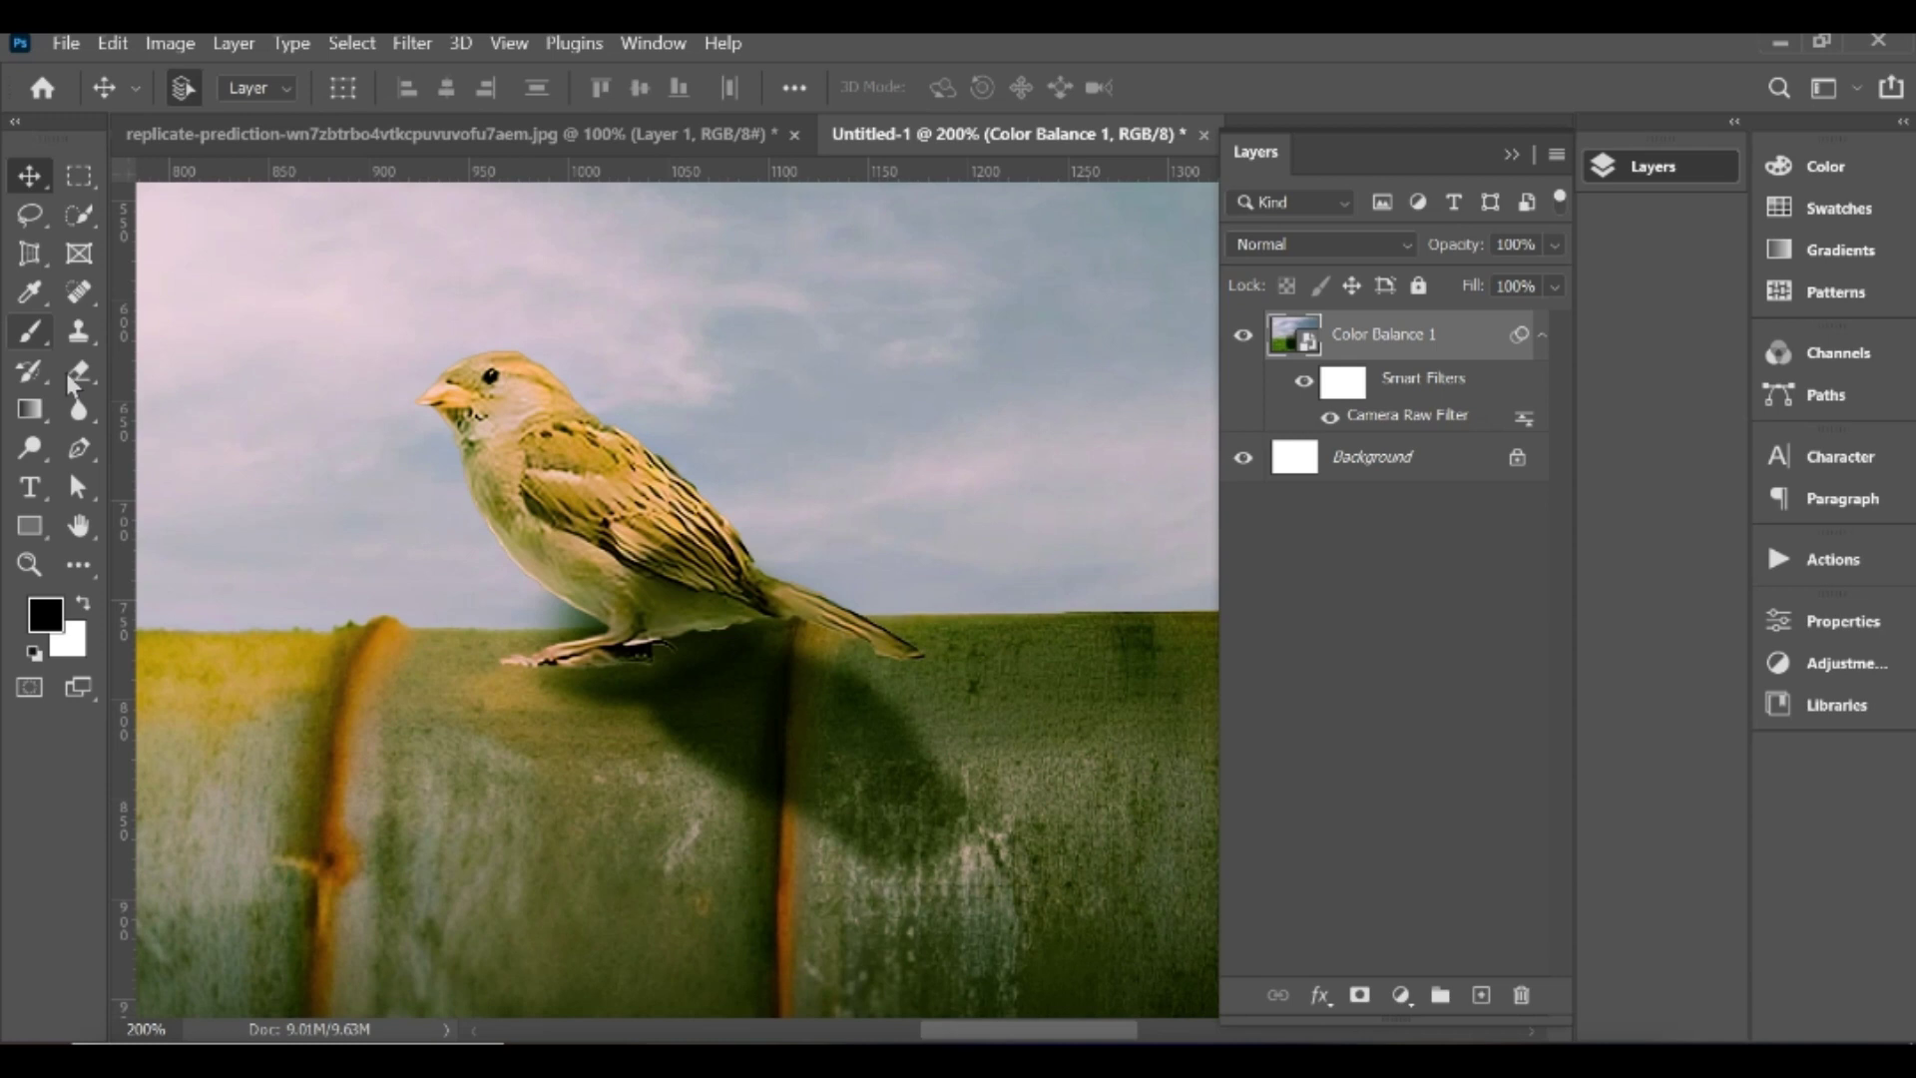
{"action": "key", "text": "ctrl+0"}
{"action": "key", "text": "v"}
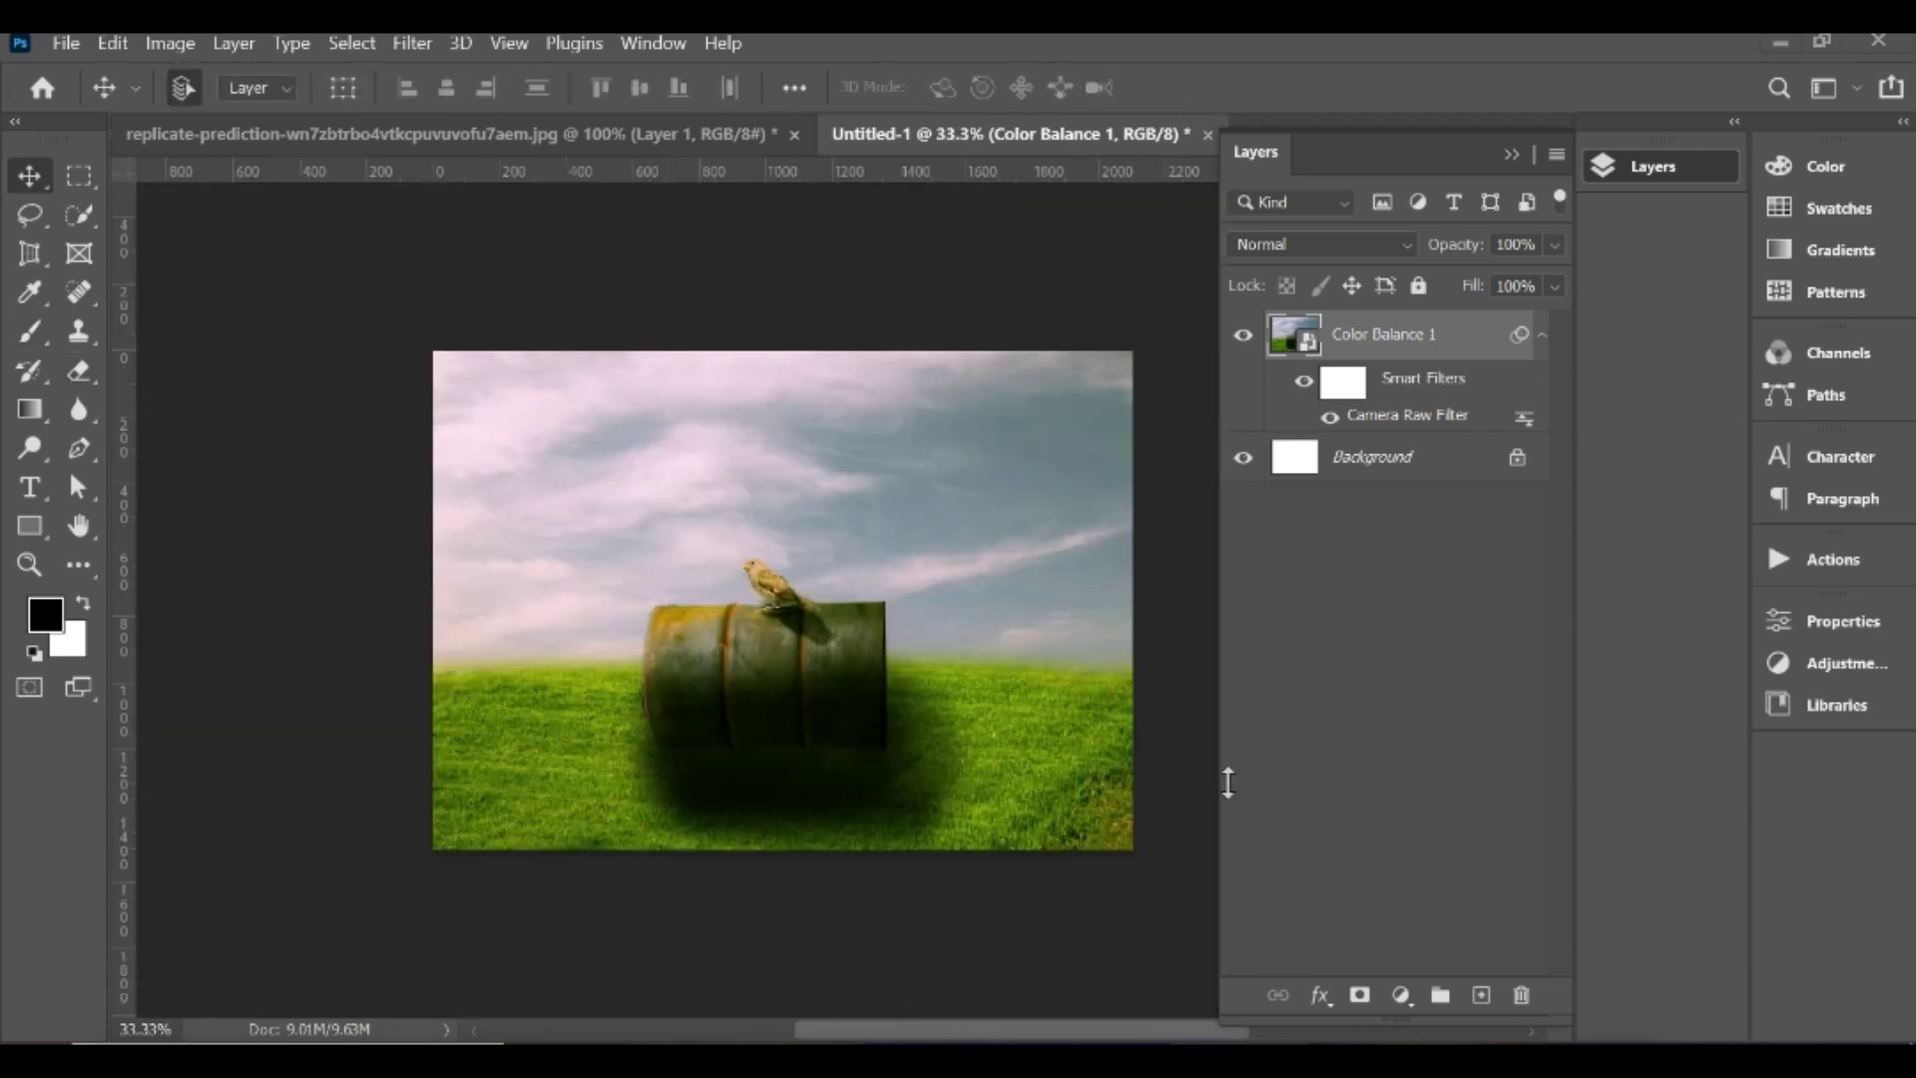
{"action": "scroll", "coordinate": [1194, 719], "scroll_direction": "left", "scroll_amount": 2}
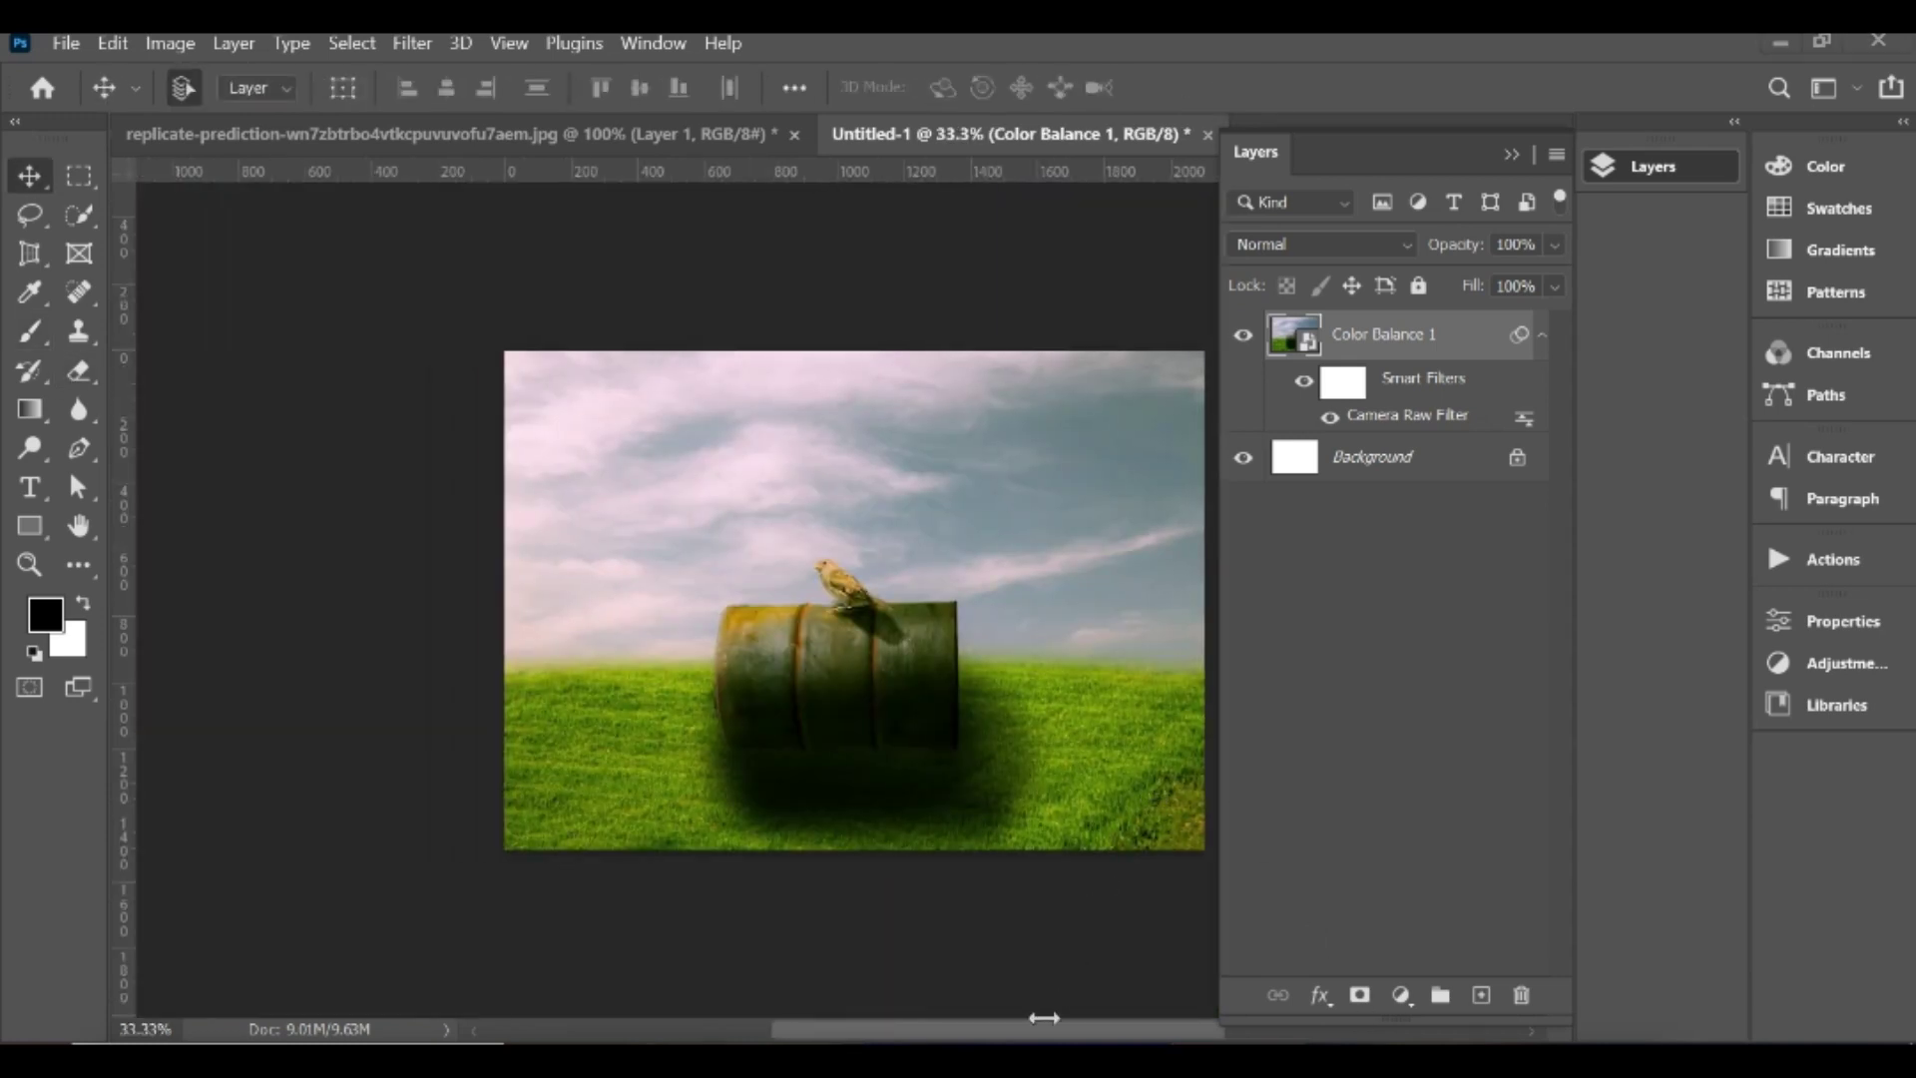
{"action": "scroll", "coordinate": [1075, 1038], "scroll_direction": "right", "scroll_amount": 3}
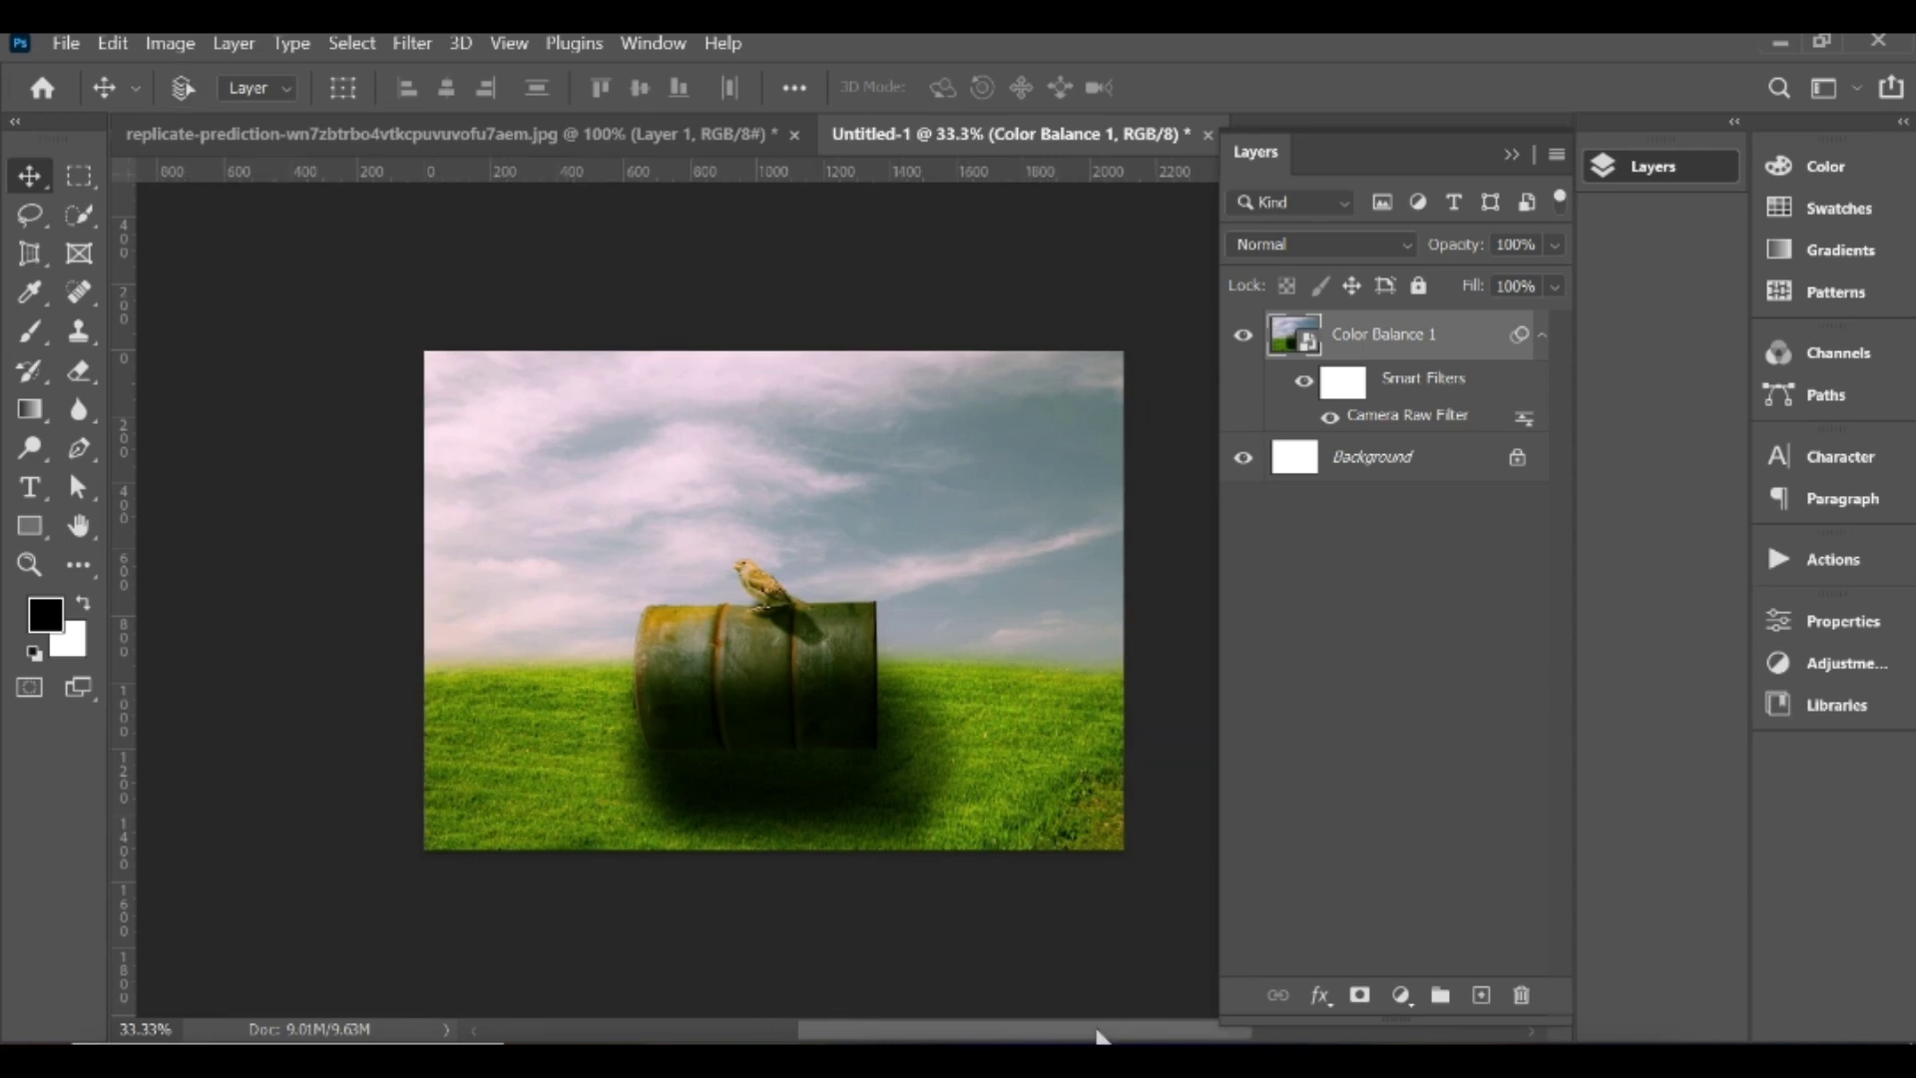
Step: Zoom in and out again to compare the finished Camera Raw grade
{"action": "key", "text": "ctrl+plus"}
{"action": "key", "text": "ctrl+plus"}
{"action": "key", "text": "ctrl+minus"}
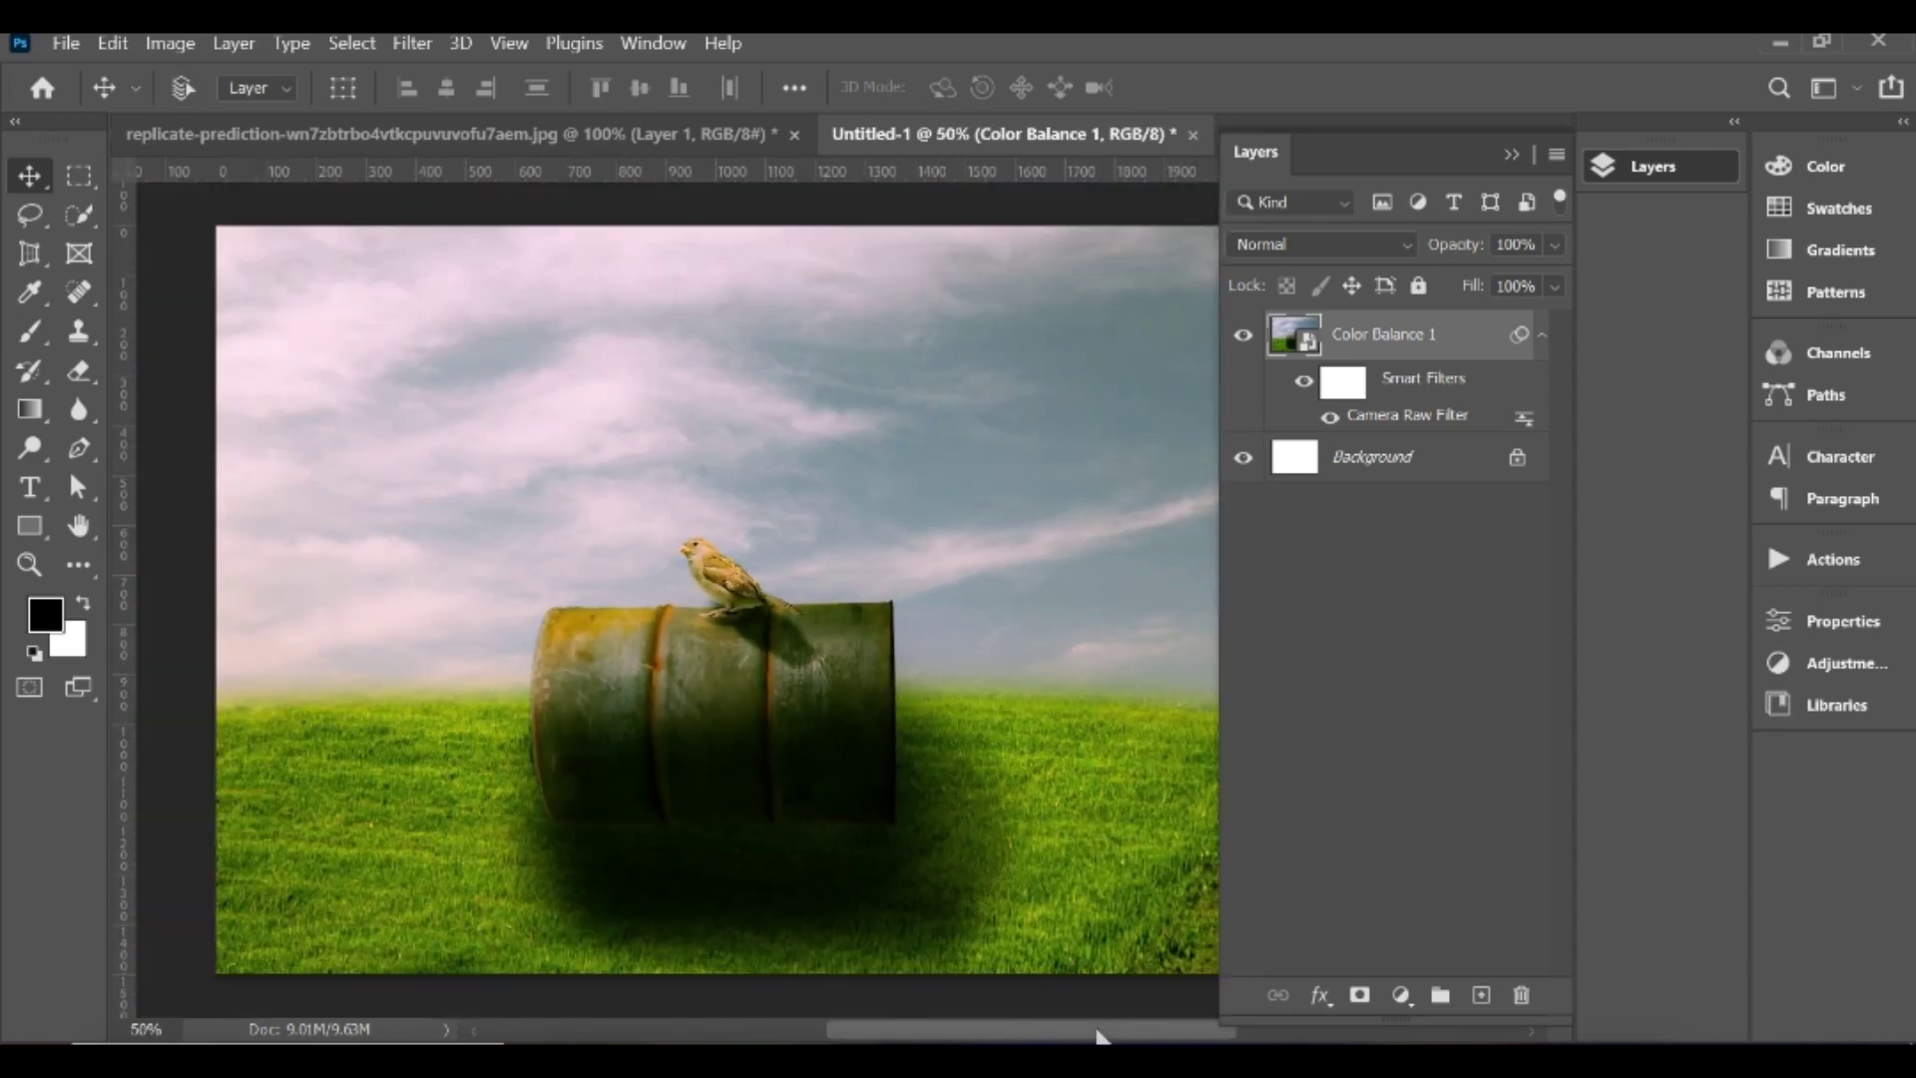
{"action": "key", "text": "ctrl+minus"}
{"action": "left_click_drag", "start_coordinate": [1098, 1035], "coordinate": [1110, 1037]}
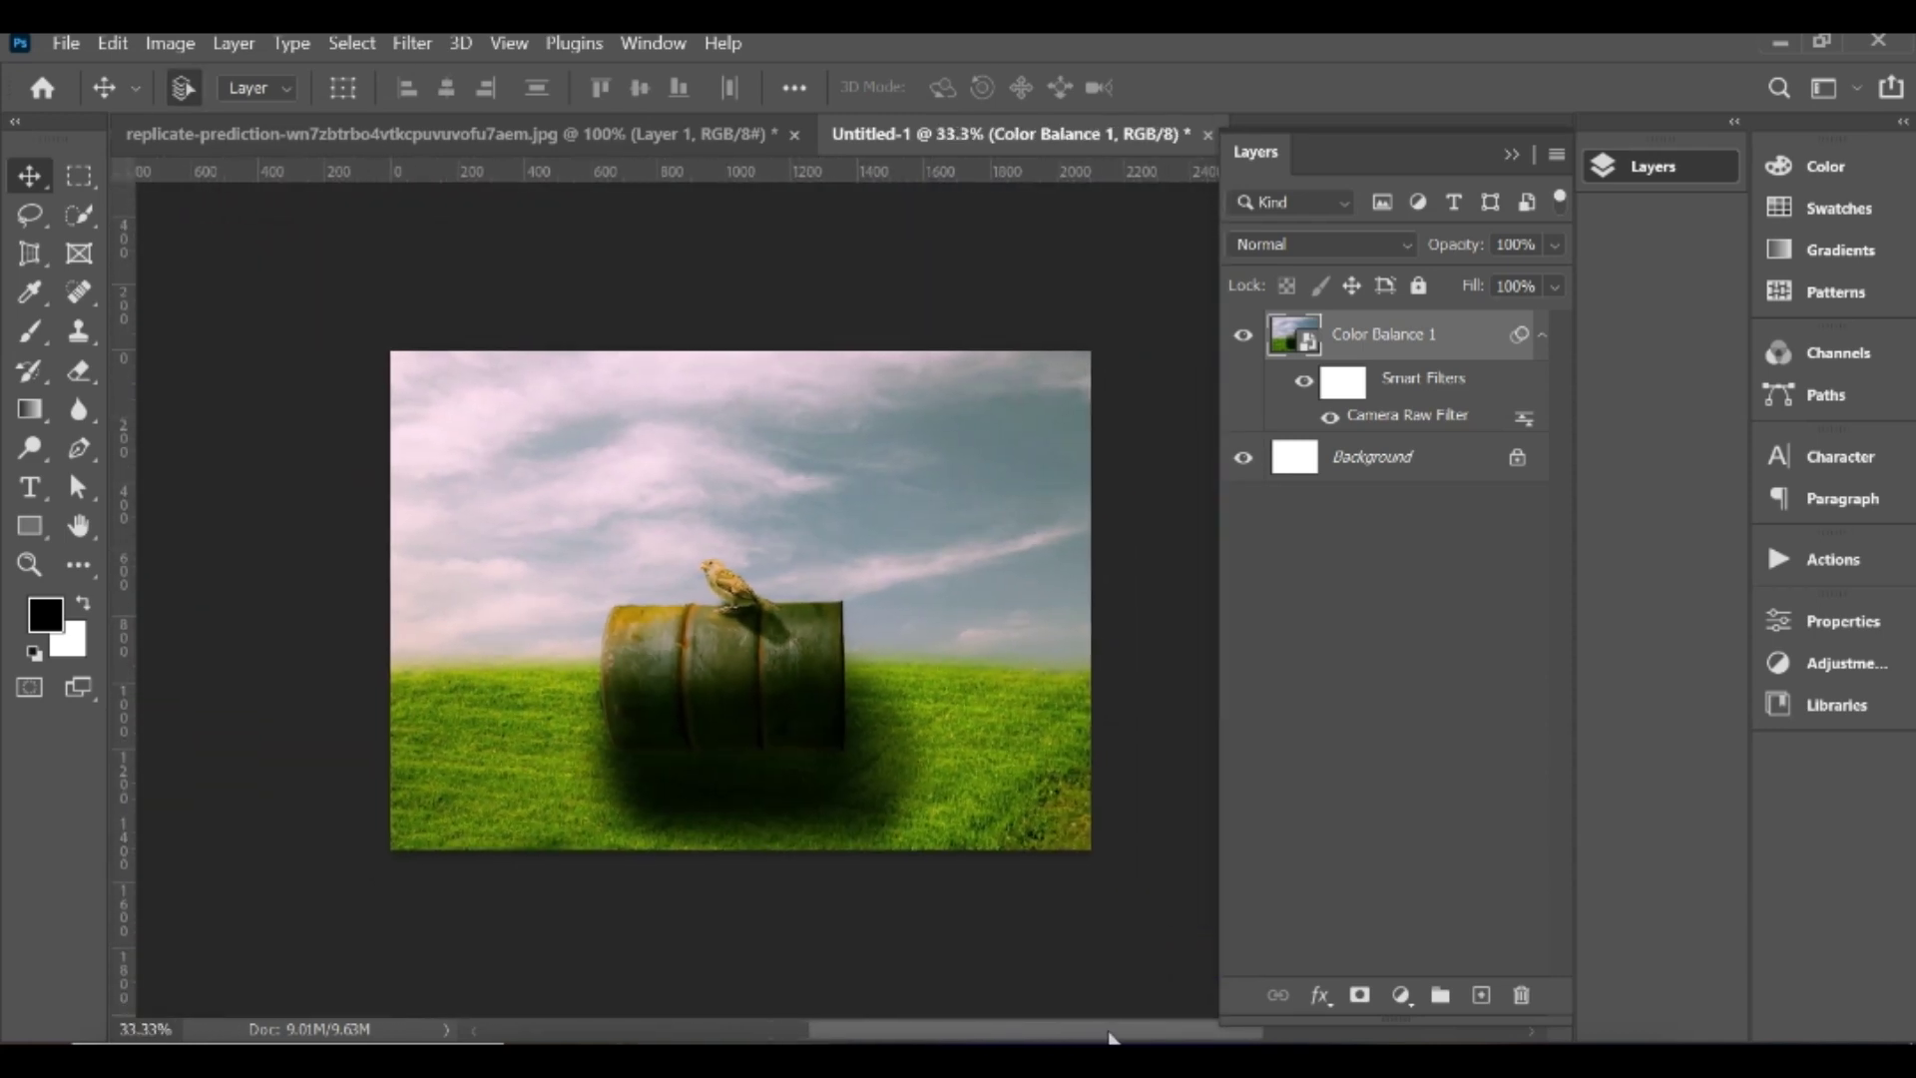
{"action": "key", "text": "ctrl+plus"}
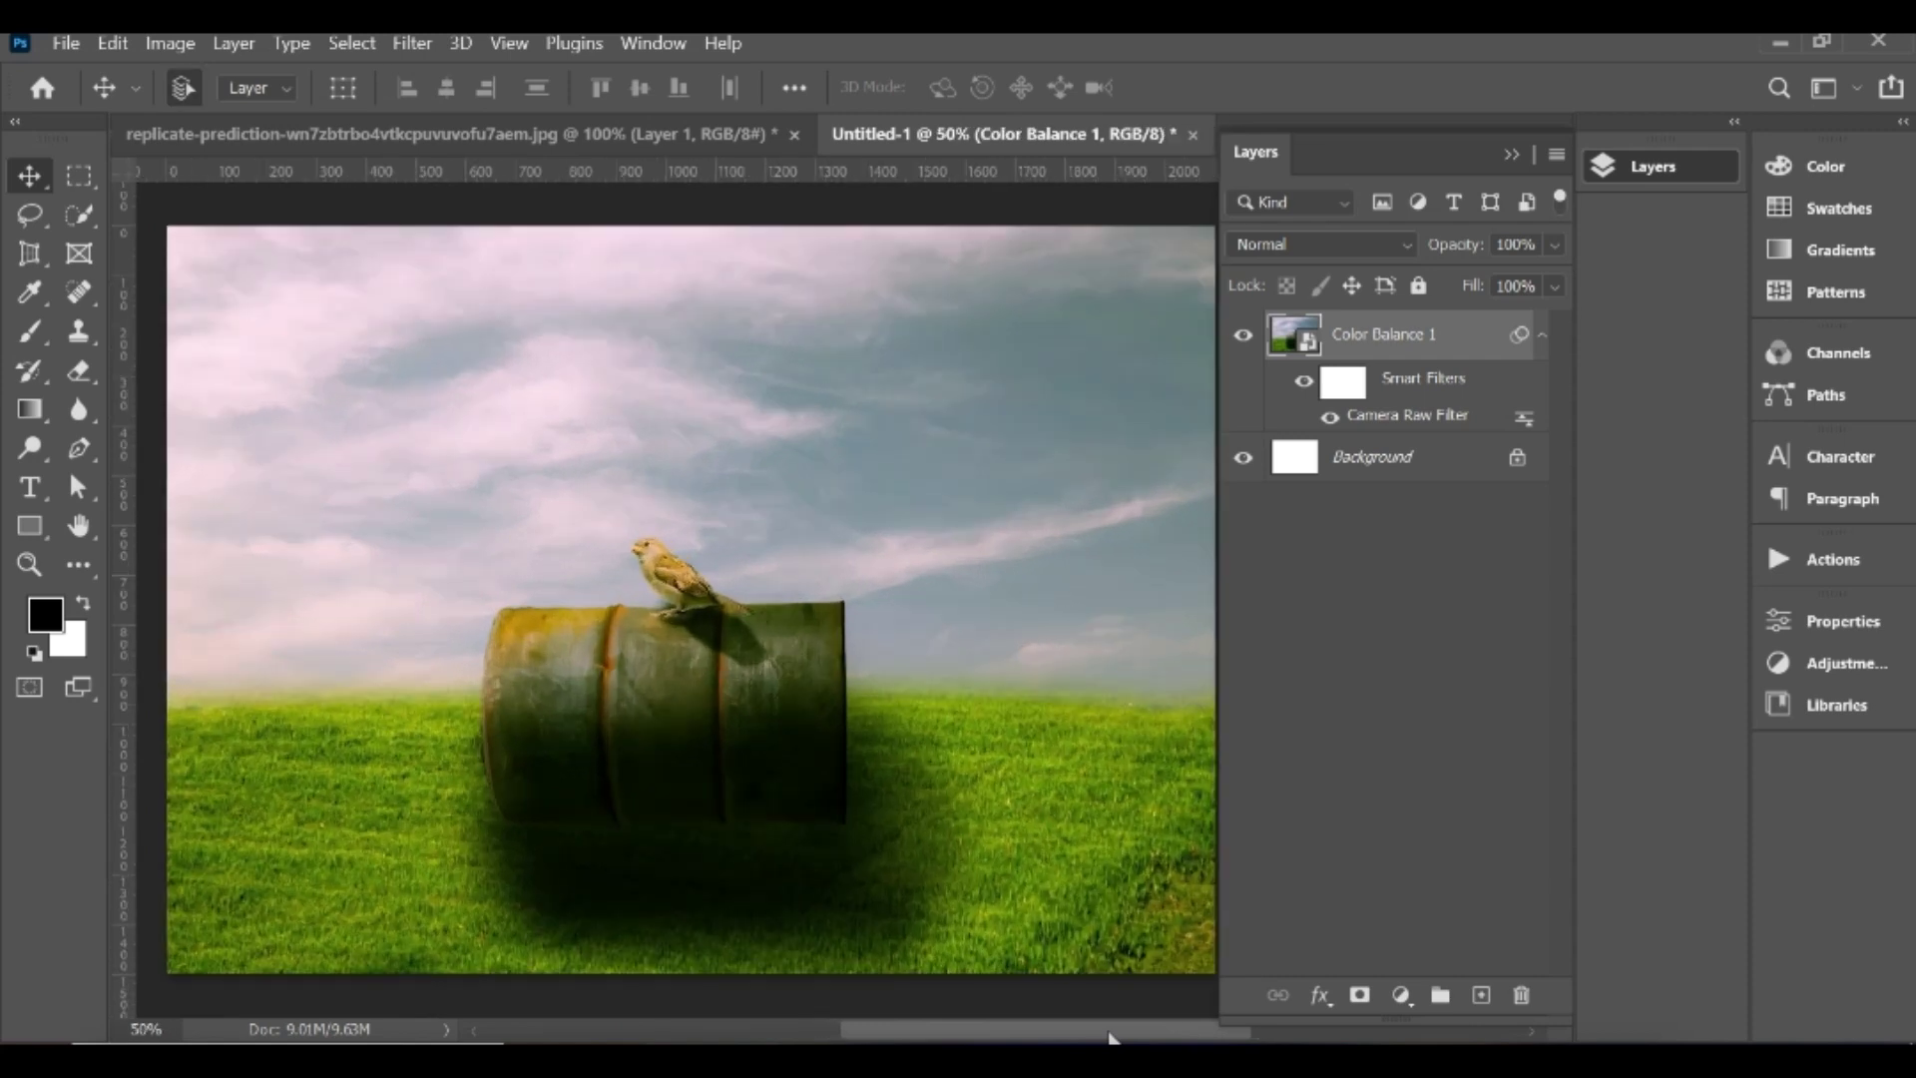
{"action": "key", "text": "ctrl+minus"}
{"action": "key", "text": "ctrl+plus"}
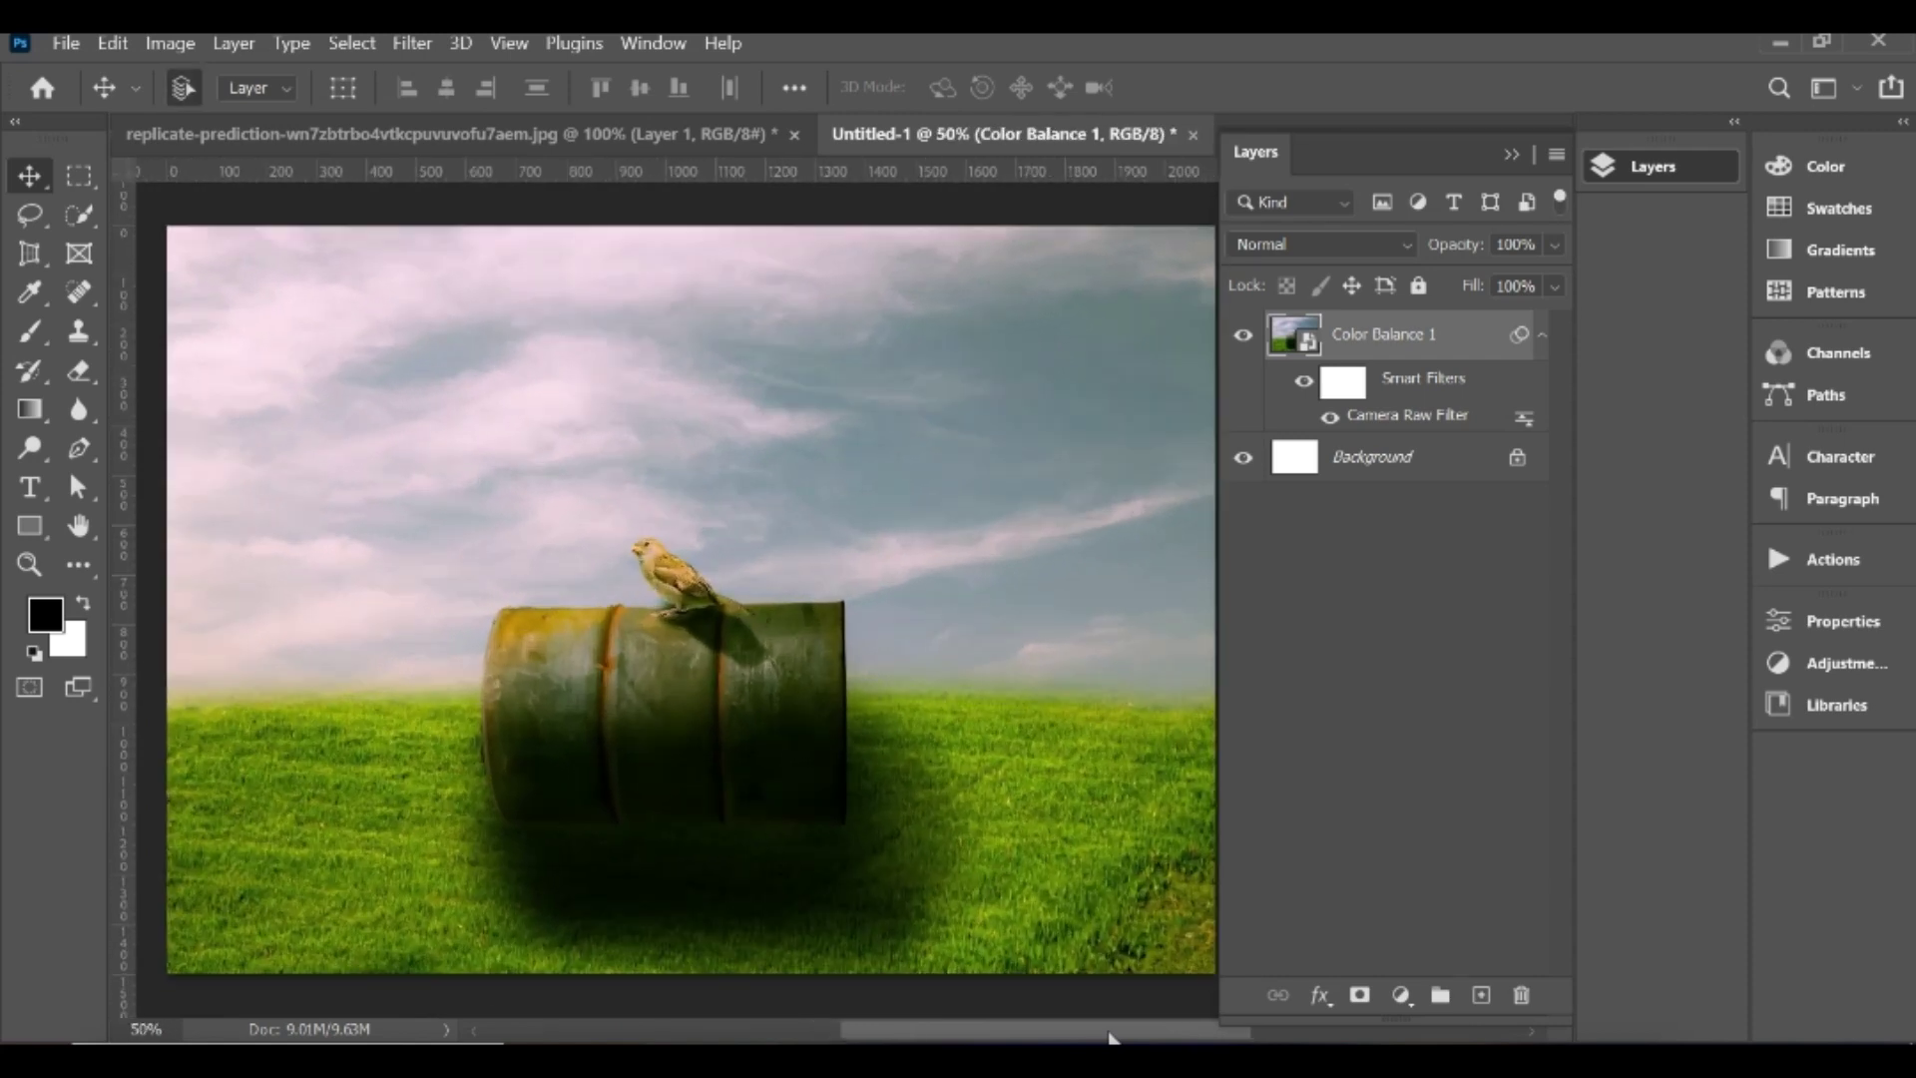